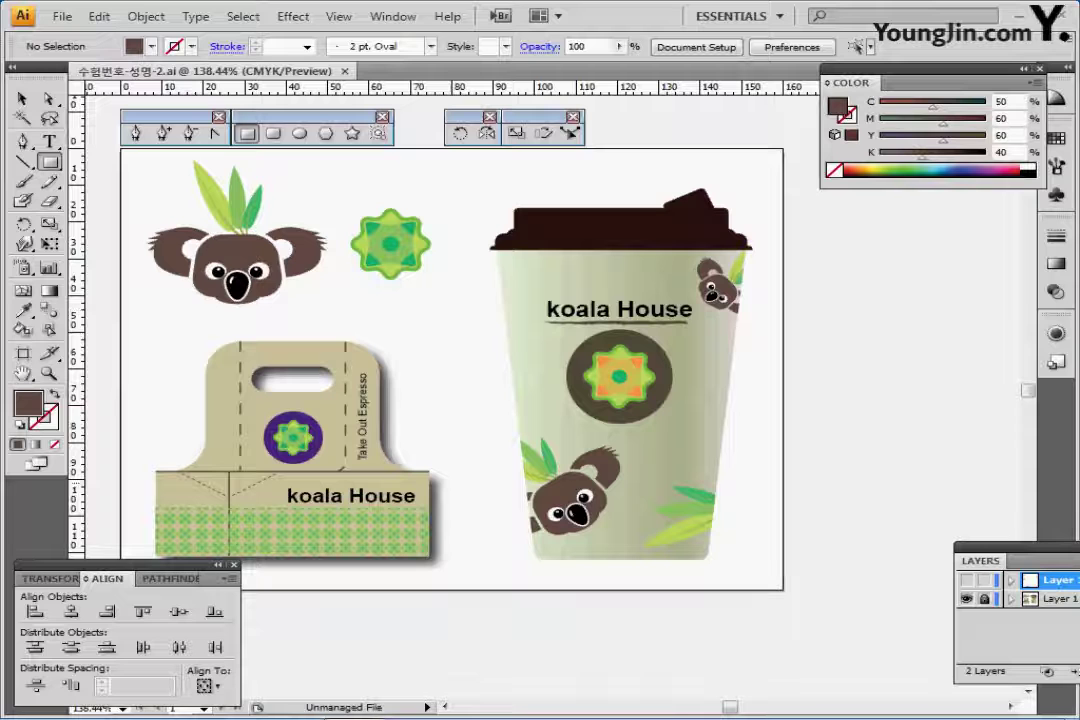
- Hide Layer 1 with the finished artwork and show the working layer with the guides and colour swatches
{"action": "left_click", "coordinate": [966, 599]}
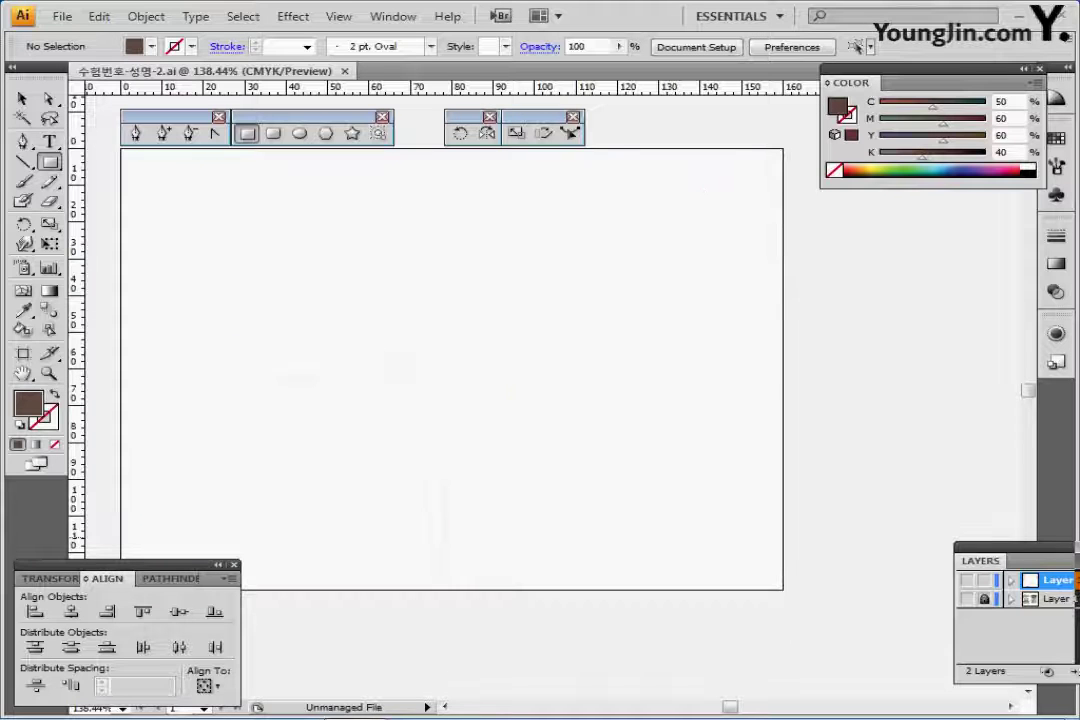
{"action": "left_click", "coordinate": [966, 580]}
- Create a brown rectangle 23 mm wide and 17 mm high over the leftmost vertical guide, between the two upper horizontal guides
{"action": "key", "text": "ctrl+plus"}
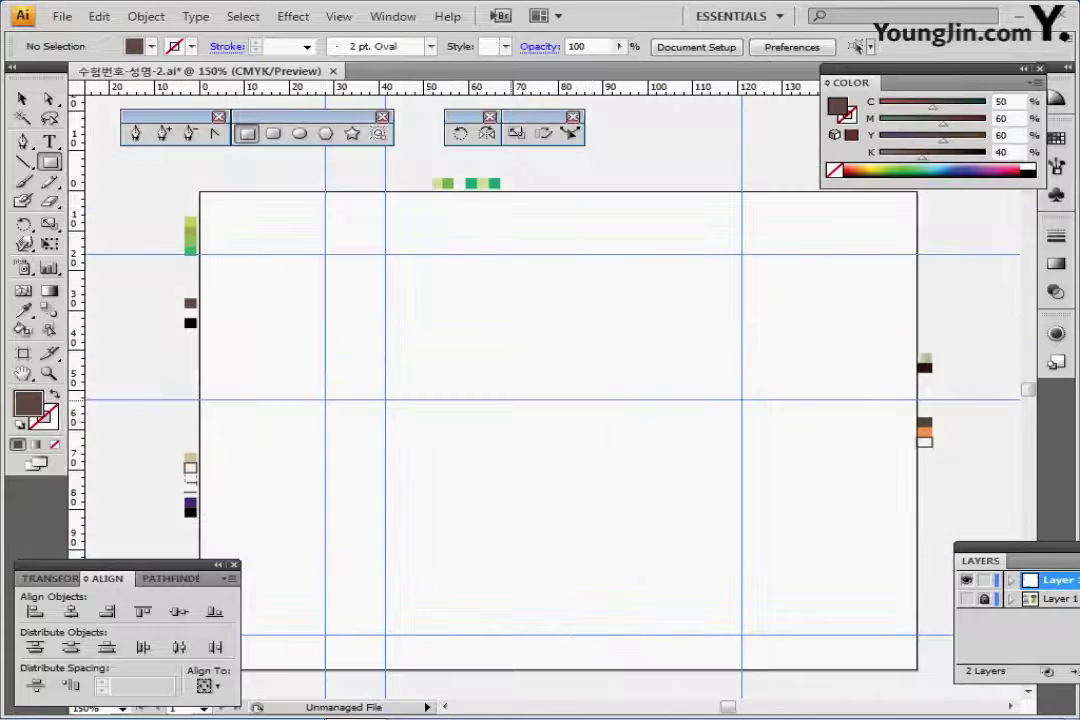
{"action": "scroll", "coordinate": [319, 315], "scroll_direction": "up", "scroll_amount": 2}
{"action": "left_click_drag", "start_coordinate": [428, 310], "coordinate": [488, 334]}
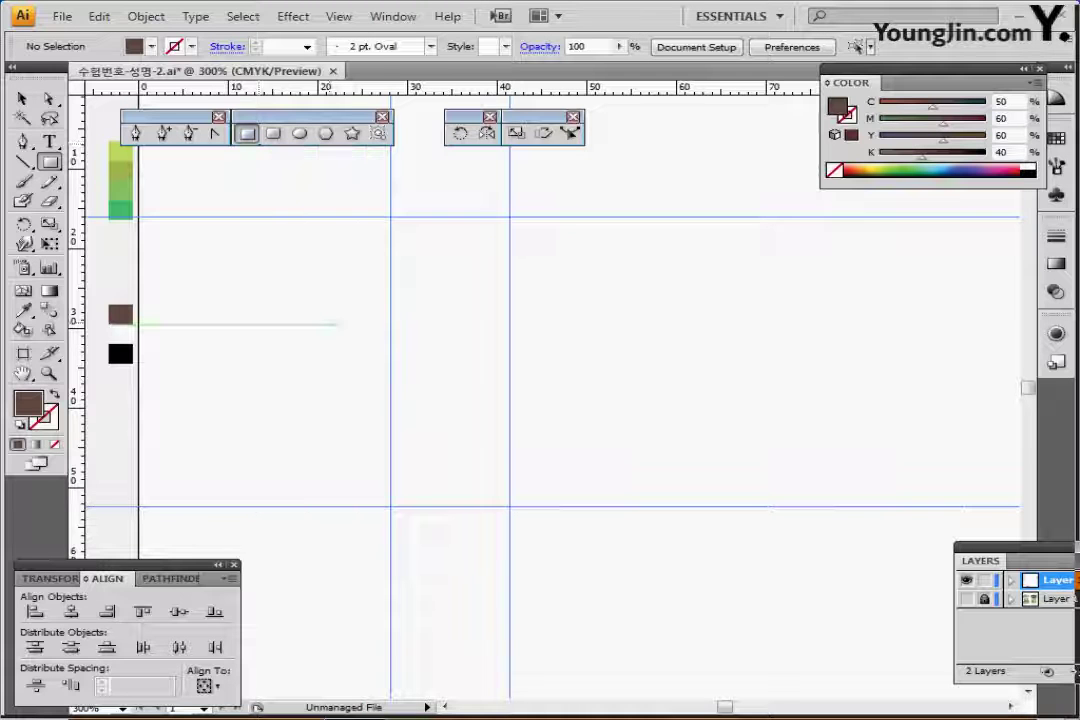
{"action": "left_click", "coordinate": [290, 289]}
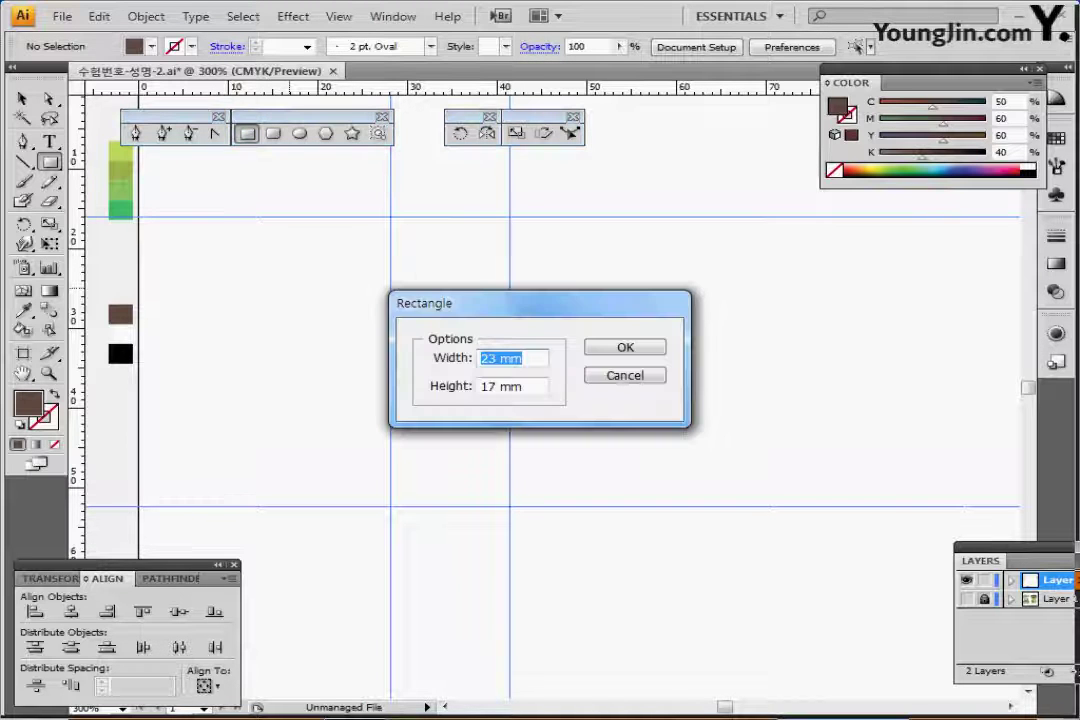
{"action": "type", "text": "23"}
{"action": "key", "text": "Tab"}
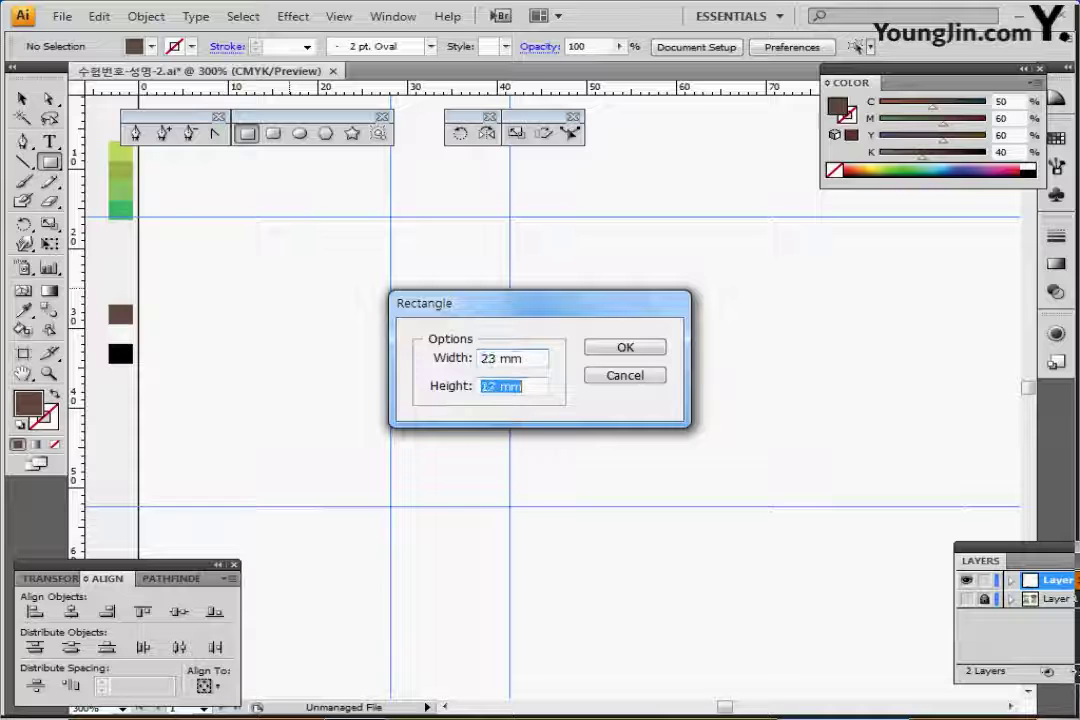
{"action": "key", "text": "Return"}
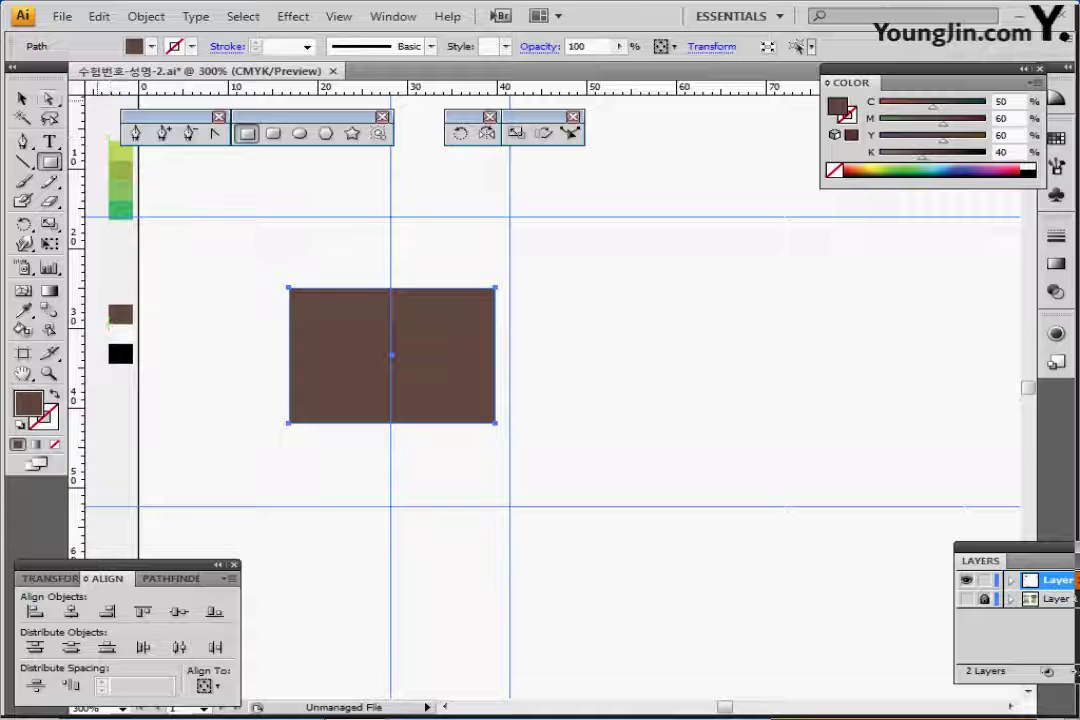
- Try to scale the rectangle's two upper corner points to 80%
{"action": "left_click", "coordinate": [49, 99]}
{"action": "left_click_drag", "start_coordinate": [249, 263], "coordinate": [562, 318]}
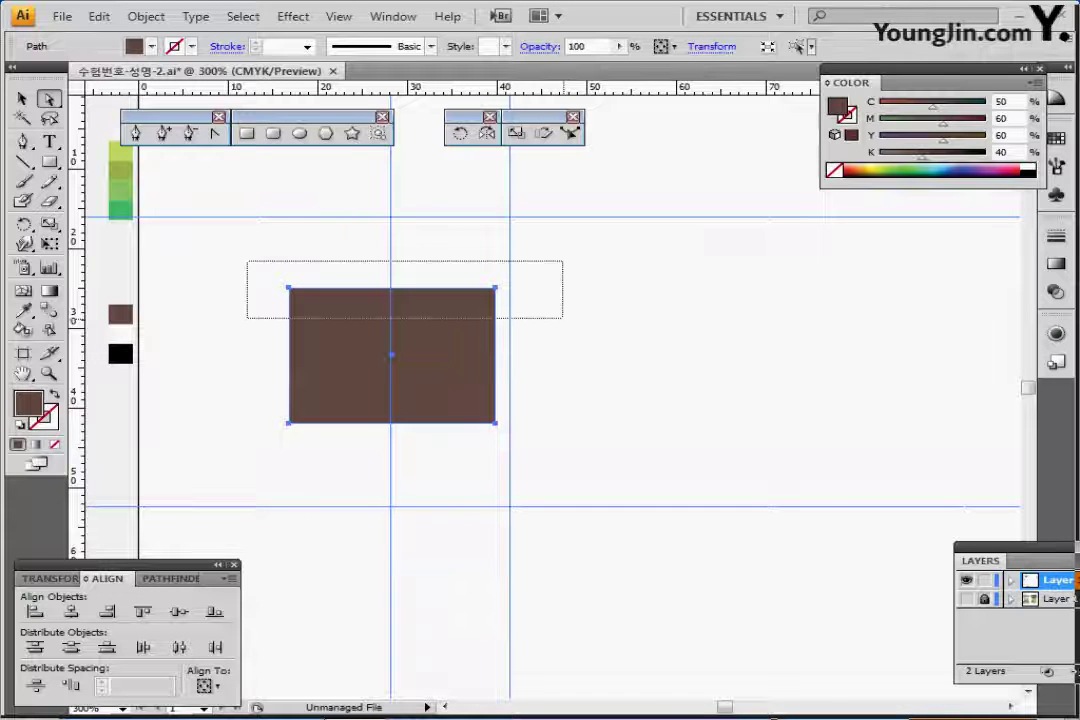
{"action": "left_click_drag", "start_coordinate": [562, 318], "coordinate": [562, 318]}
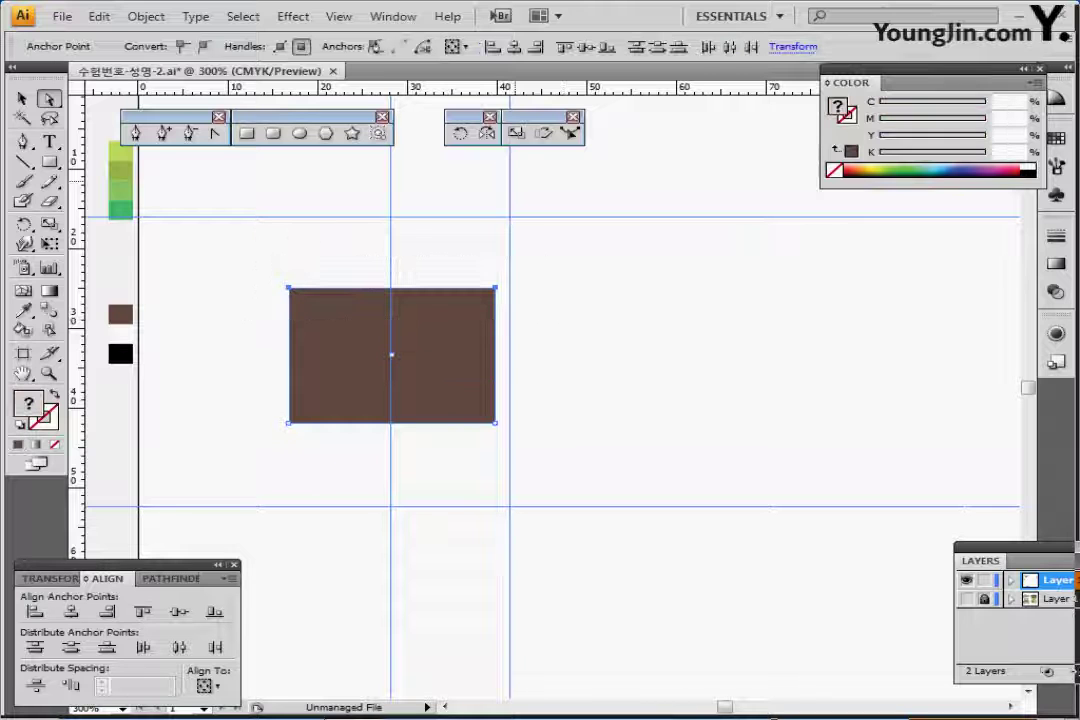
{"action": "double_click", "coordinate": [516, 133]}
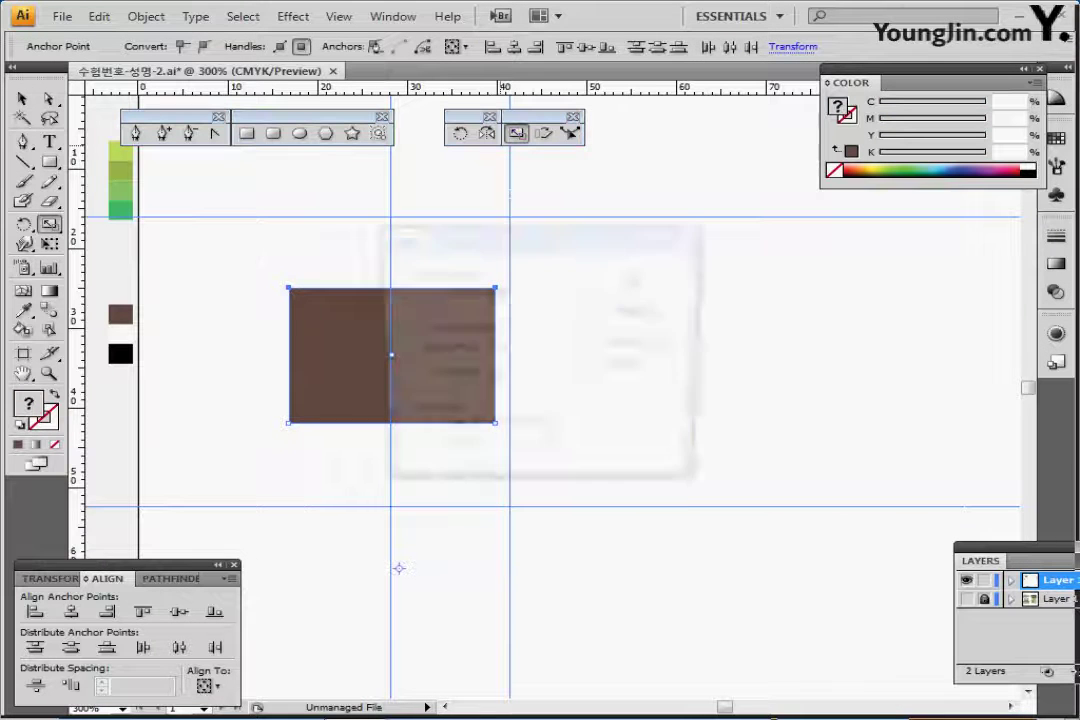
{"action": "type", "text": "80"}
{"action": "key", "text": "Return"}
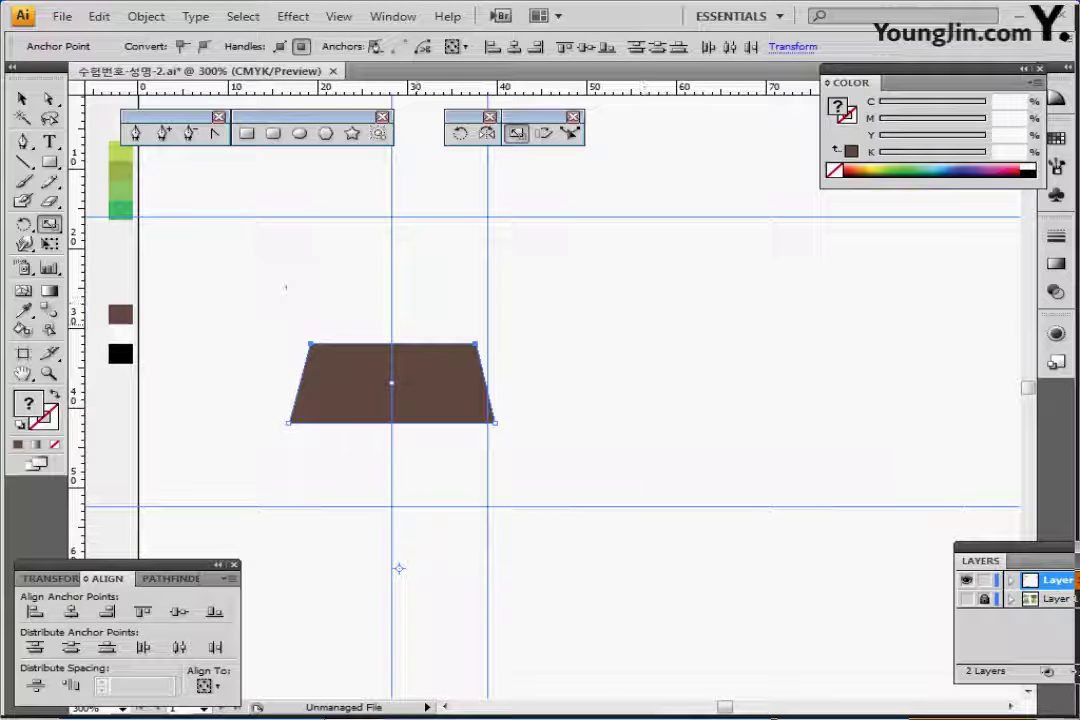
{"action": "left_click", "coordinate": [449, 409], "text": "ctrl"}
{"action": "left_click", "coordinate": [490, 395], "text": "ctrl"}
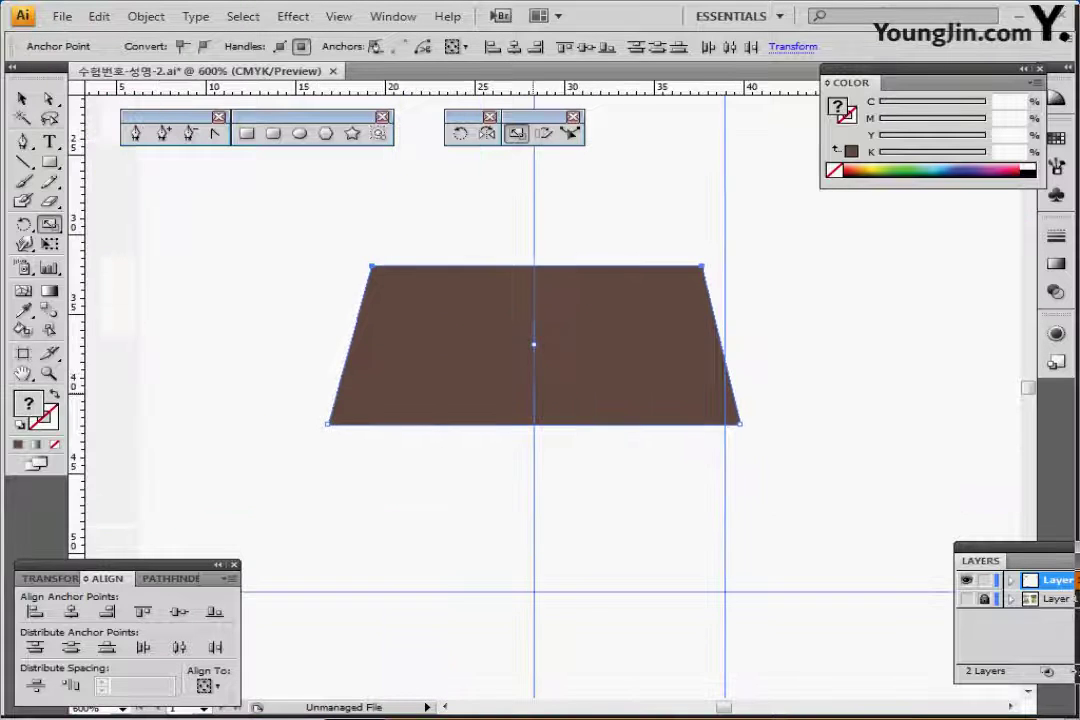
{"action": "left_click_drag", "start_coordinate": [490, 360], "coordinate": [360, 412]}
{"action": "left_click_drag", "start_coordinate": [435, 409], "coordinate": [426, 387]}
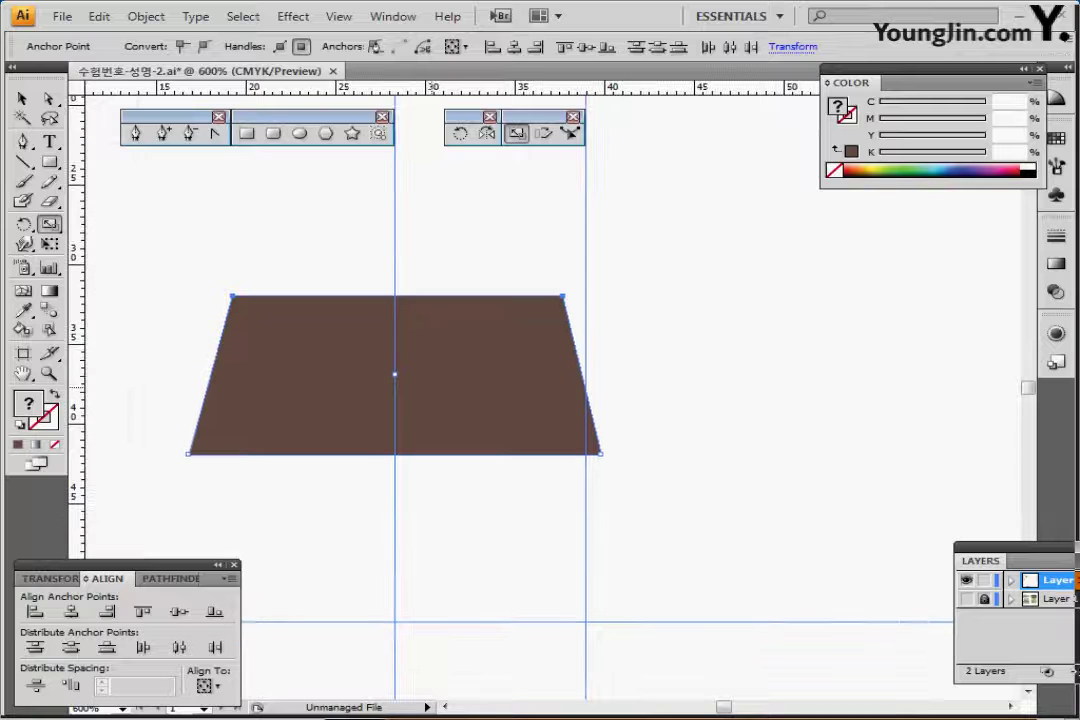
- Undo the 80% scaling of the rectangle's upper corner points
{"action": "key", "text": "ctrl+z"}
{"action": "key", "text": "ctrl+z"}
{"action": "key", "text": "ctrl+z"}
{"action": "key", "text": "ctrl+z"}
{"action": "scroll", "coordinate": [405, 370], "scroll_direction": "up", "scroll_amount": 5}
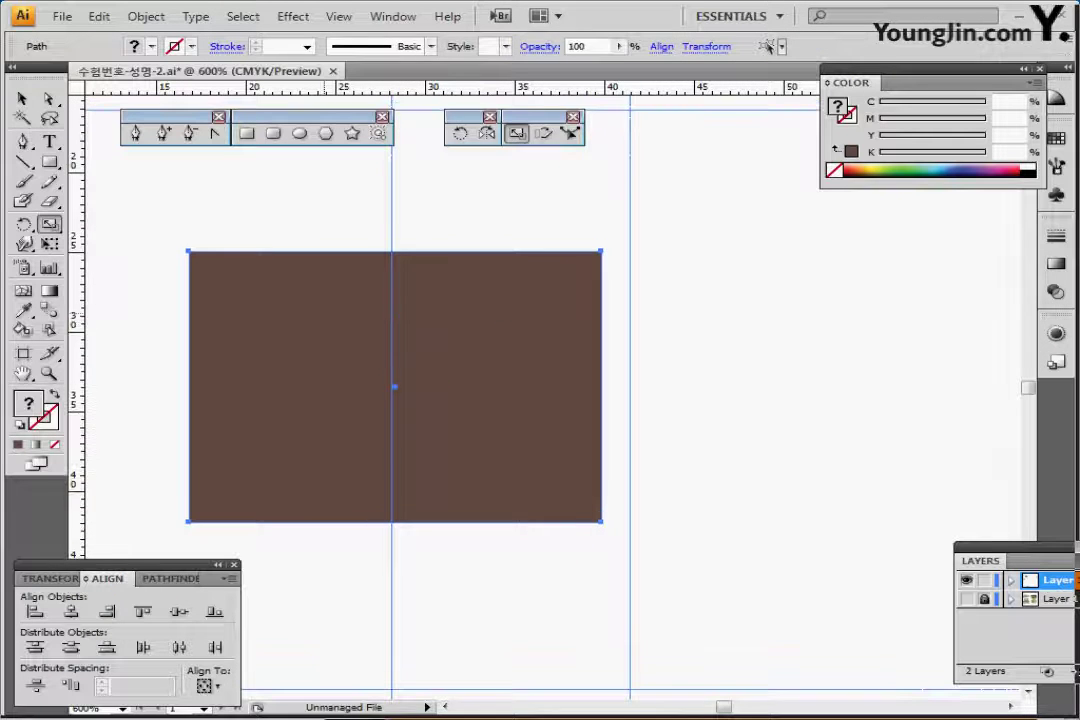
- Lock the guides so that they cannot be selected or moved
{"action": "left_click", "coordinate": [339, 16]}
{"action": "mouse_move", "coordinate": [420, 567]}
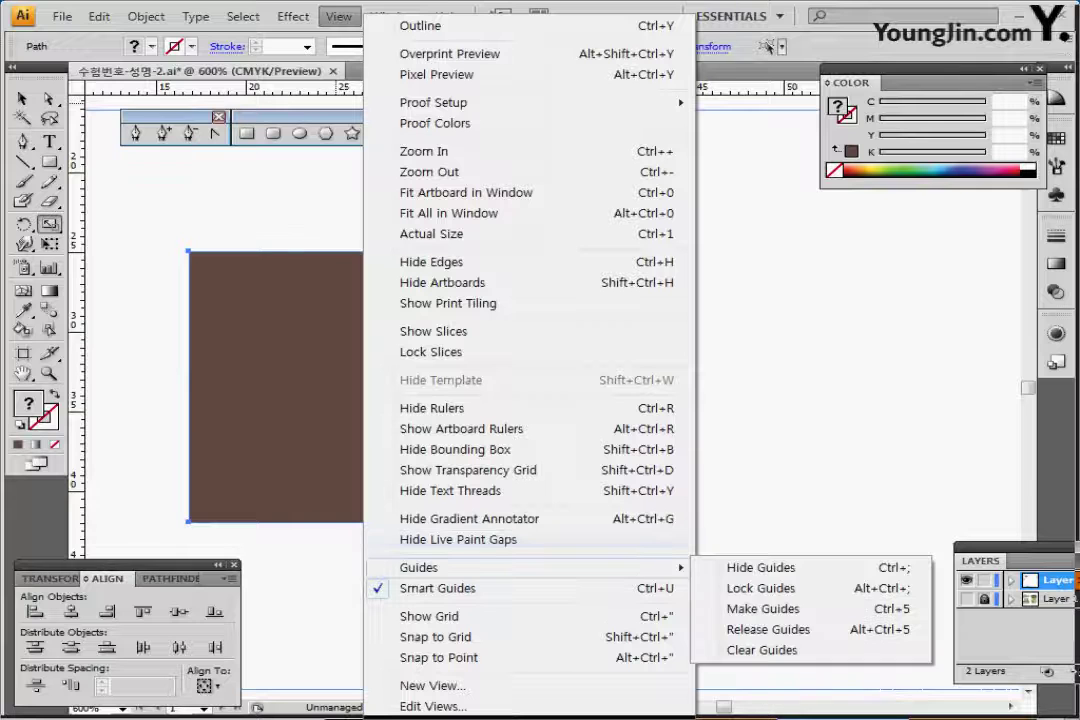
{"action": "left_click", "coordinate": [759, 588]}
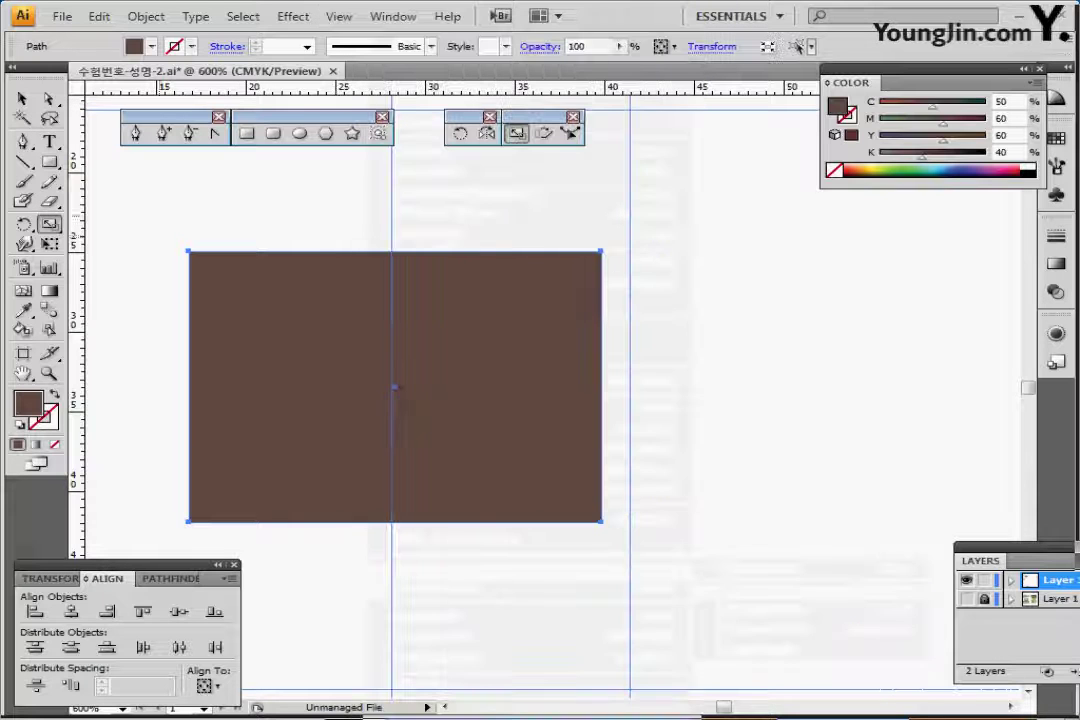
- Select the rectangle's two upper corner points and scale them to 80% to form a trapezoid
{"action": "left_click_drag", "start_coordinate": [152, 217], "coordinate": [631, 284]}
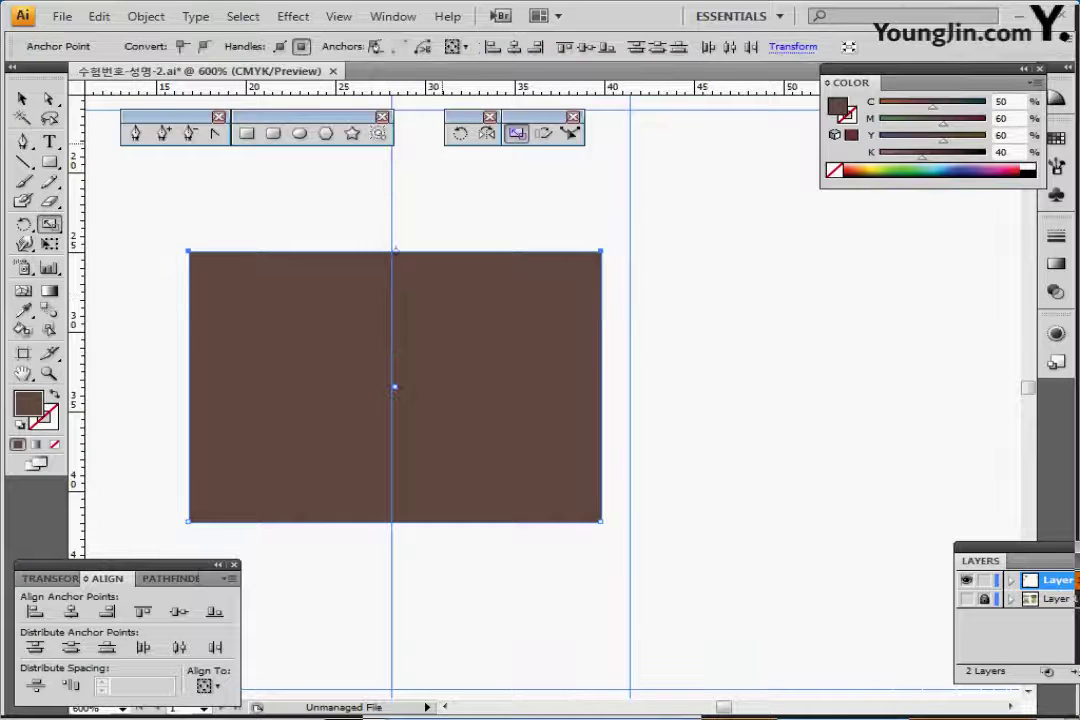
{"action": "double_click", "coordinate": [517, 133]}
{"action": "type", "text": "80"}
{"action": "key", "text": "Return"}
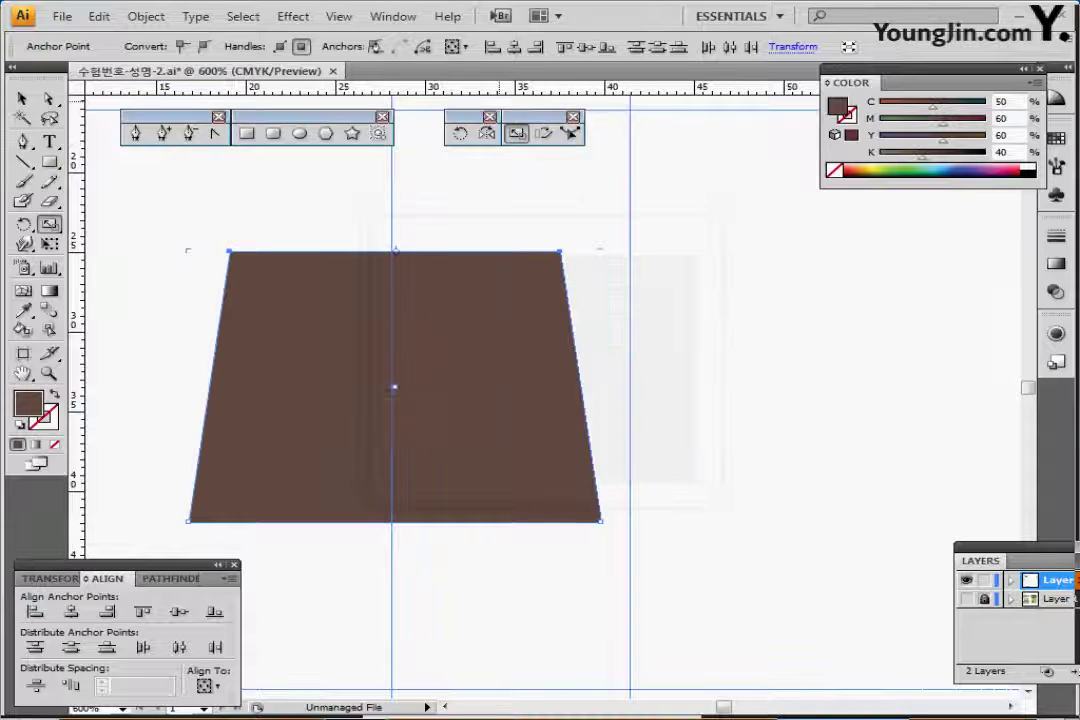
- Apply a Round Corners effect with a radius of 6 mm to the trapezoid and expand its appearance
{"action": "key", "text": "ctrl+minus"}
{"action": "left_click_drag", "start_coordinate": [443, 429], "coordinate": [350, 412]}
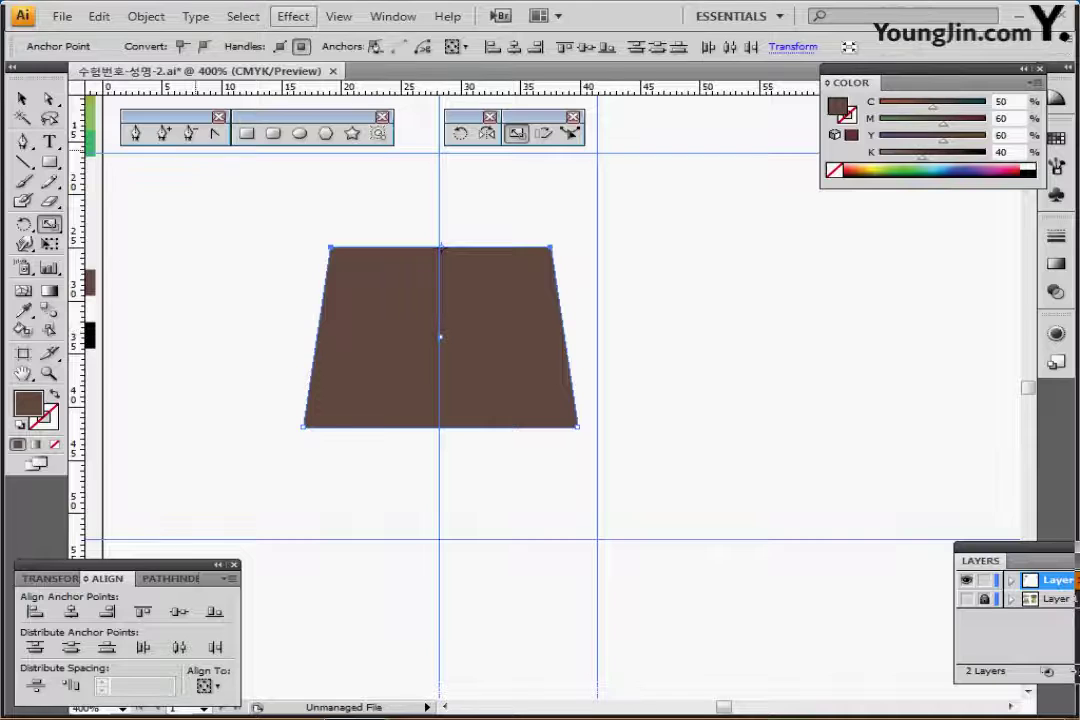
{"action": "left_click", "coordinate": [293, 16]}
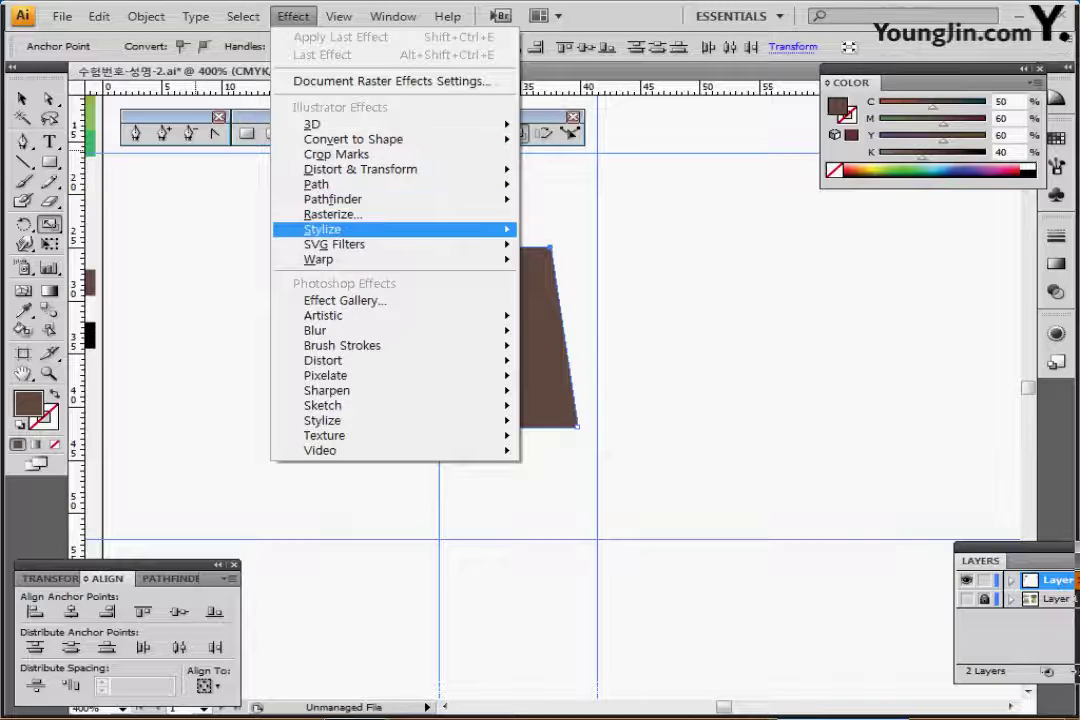
{"action": "mouse_move", "coordinate": [330, 229]}
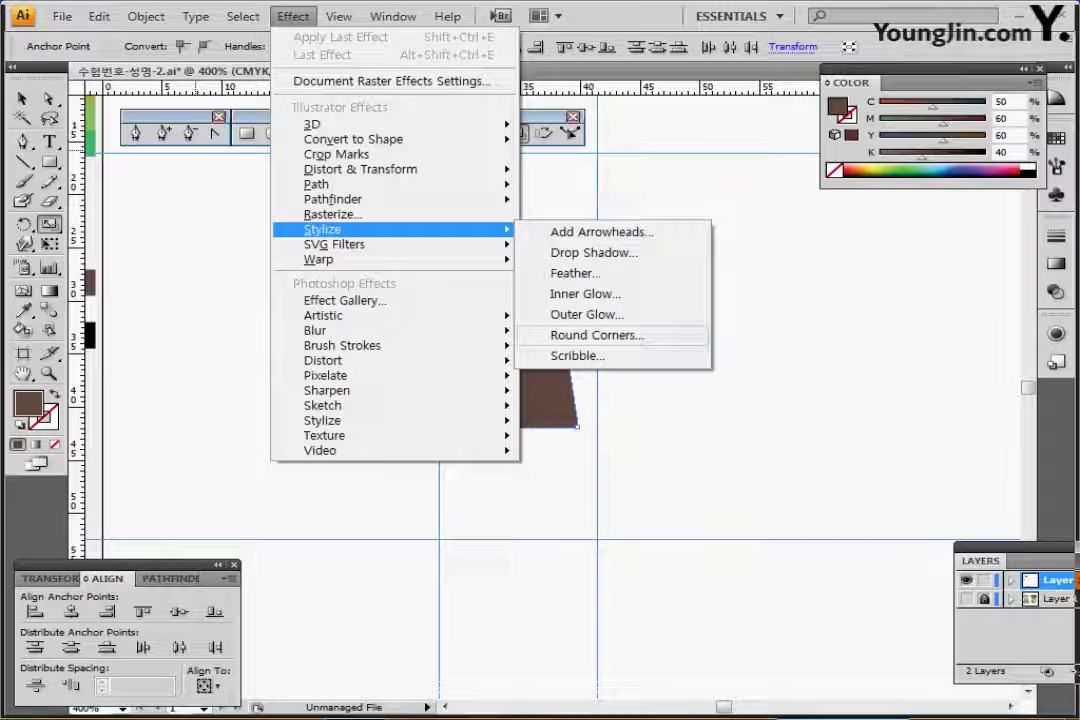
{"action": "left_click", "coordinate": [596, 335]}
{"action": "type", "text": "6"}
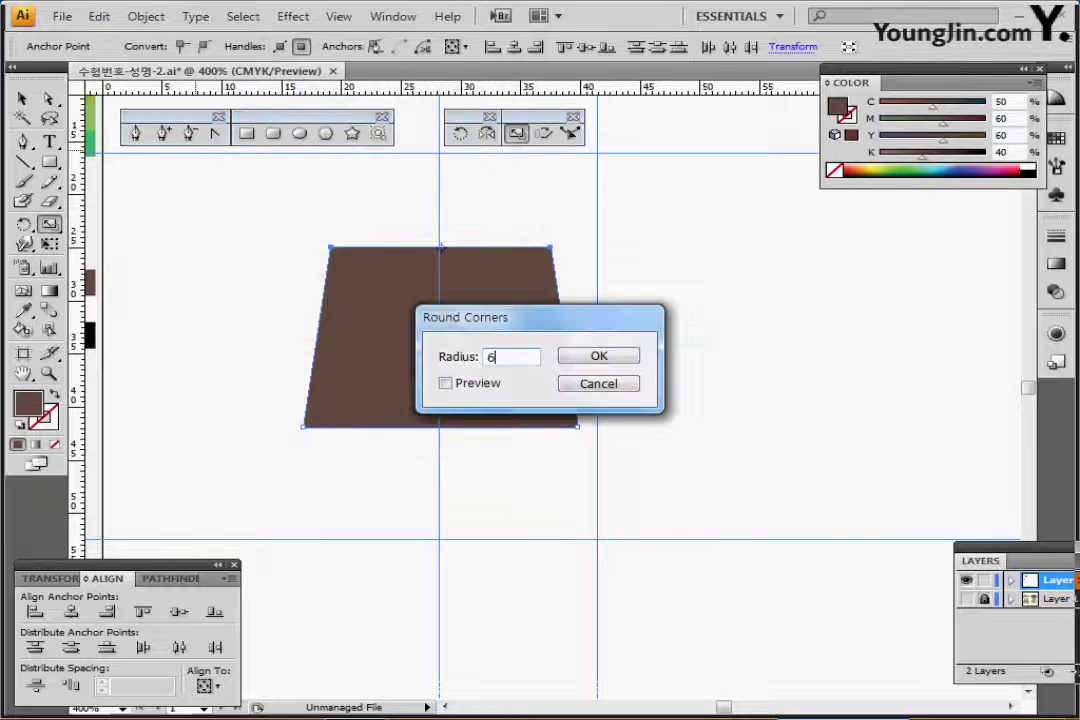
{"action": "key", "text": "Return"}
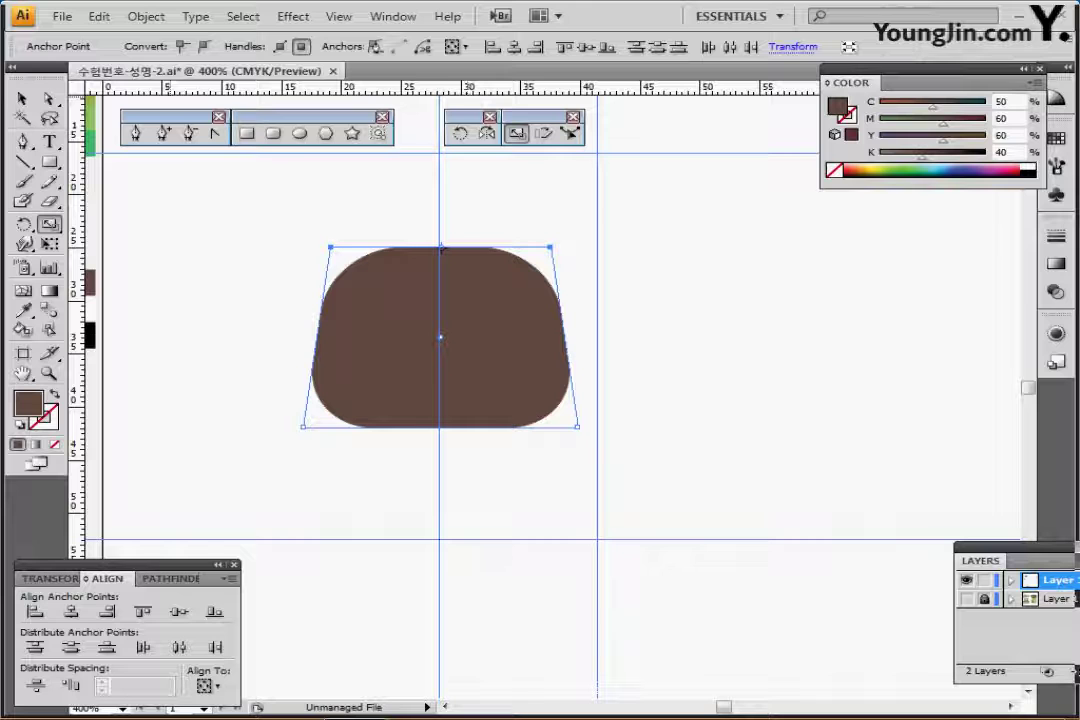
{"action": "left_click", "coordinate": [146, 16]}
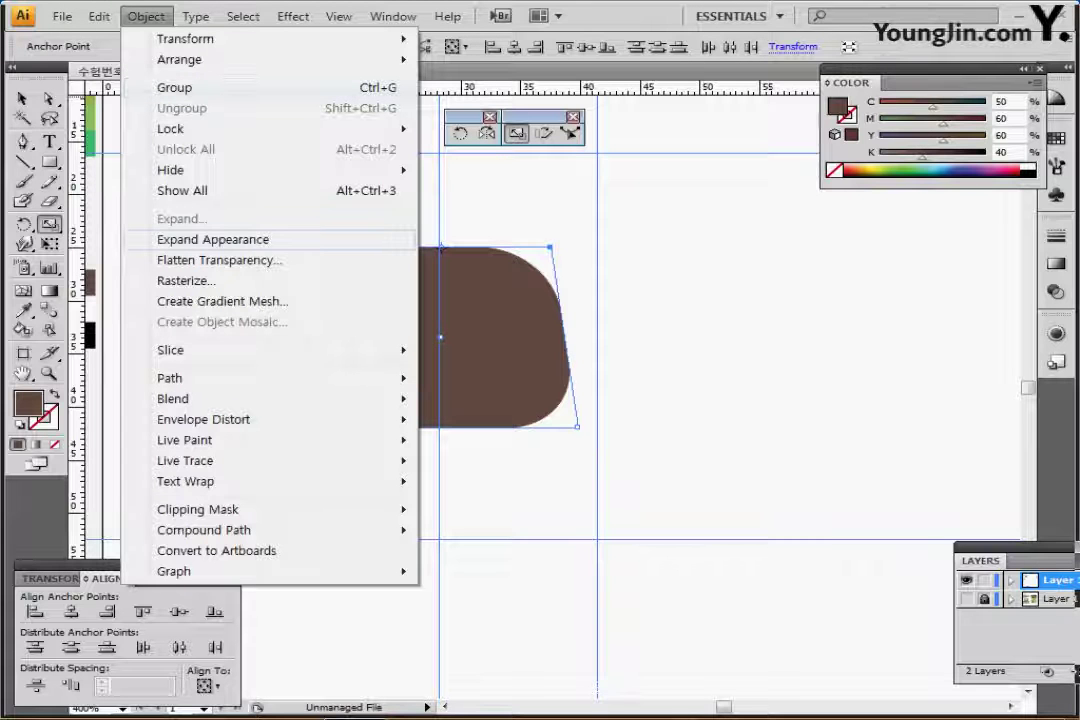
{"action": "left_click", "coordinate": [213, 239]}
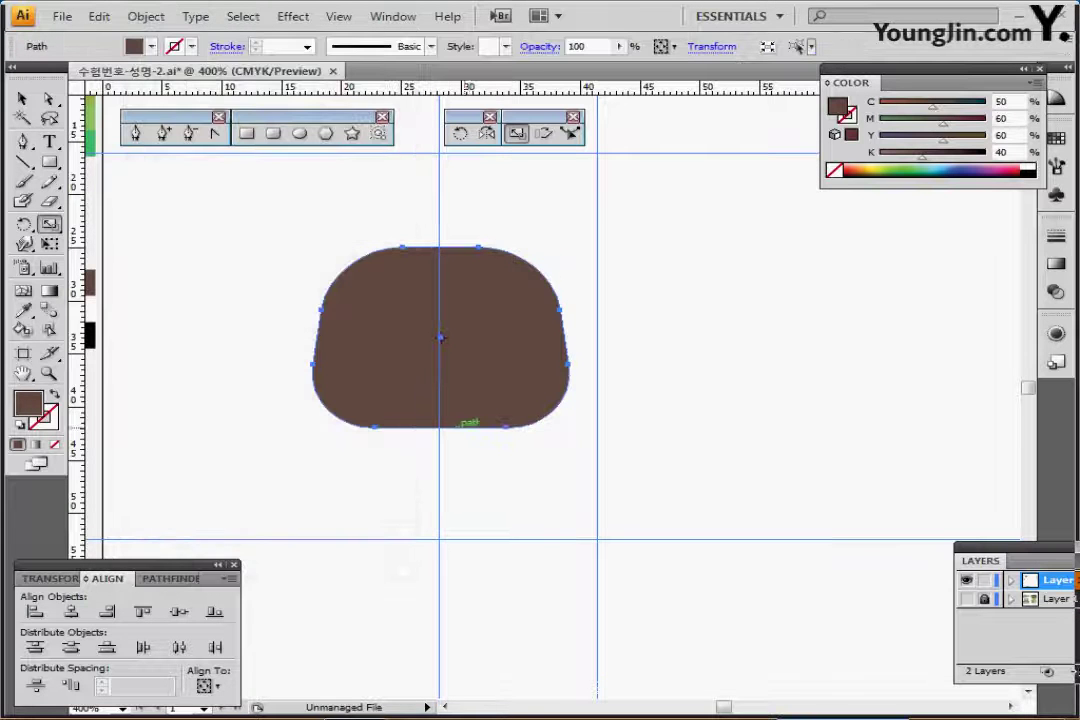
- Show Layer 1 in outline mode as a reference and move the rounded shape up to match the koala's head
{"action": "left_click", "coordinate": [465, 428], "text": "ctrl+alt"}
{"action": "left_click_drag", "start_coordinate": [500, 364], "coordinate": [382, 373]}
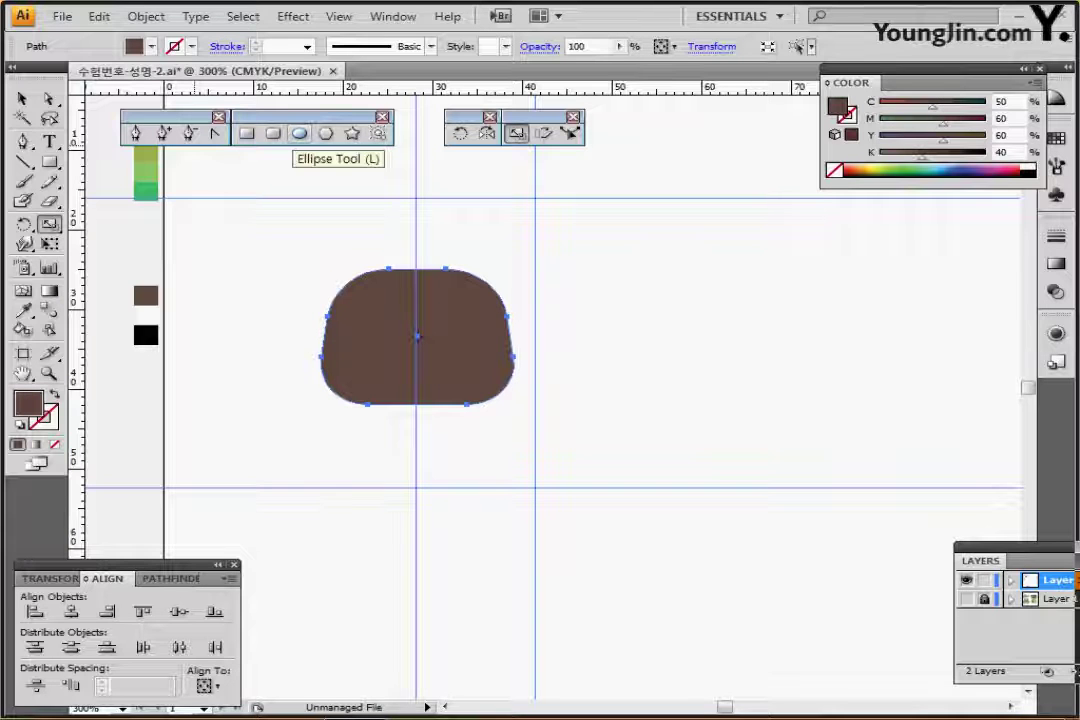
{"action": "left_click", "coordinate": [299, 134]}
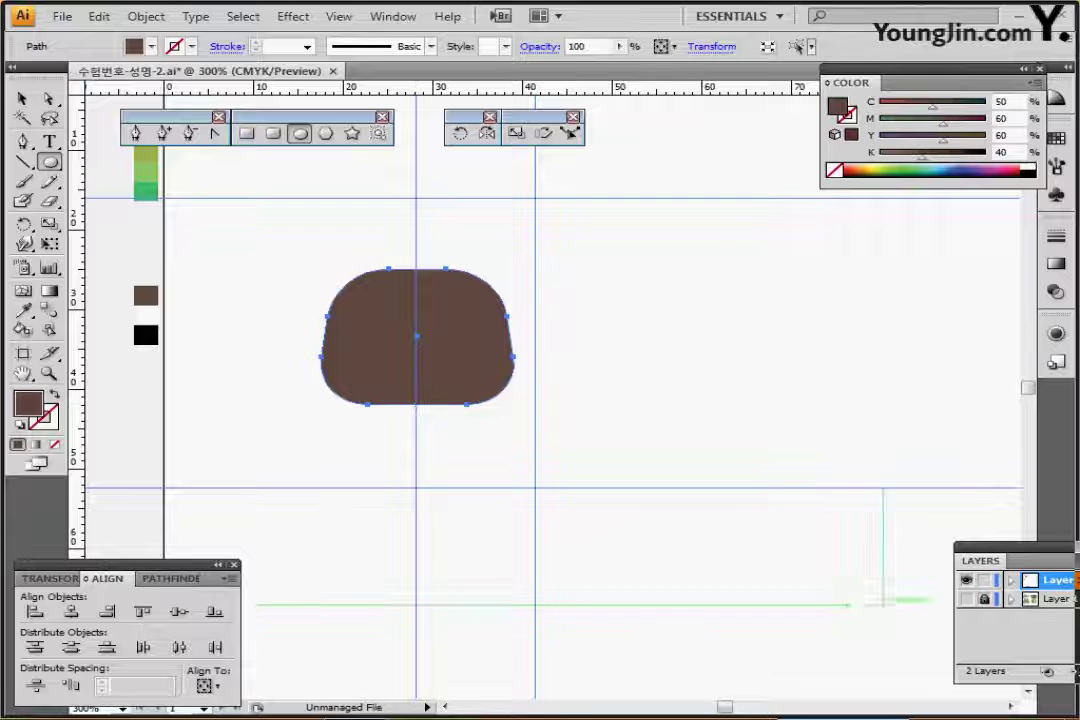
{"action": "left_click", "coordinate": [967, 599]}
{"action": "key", "text": "ctrl+y"}
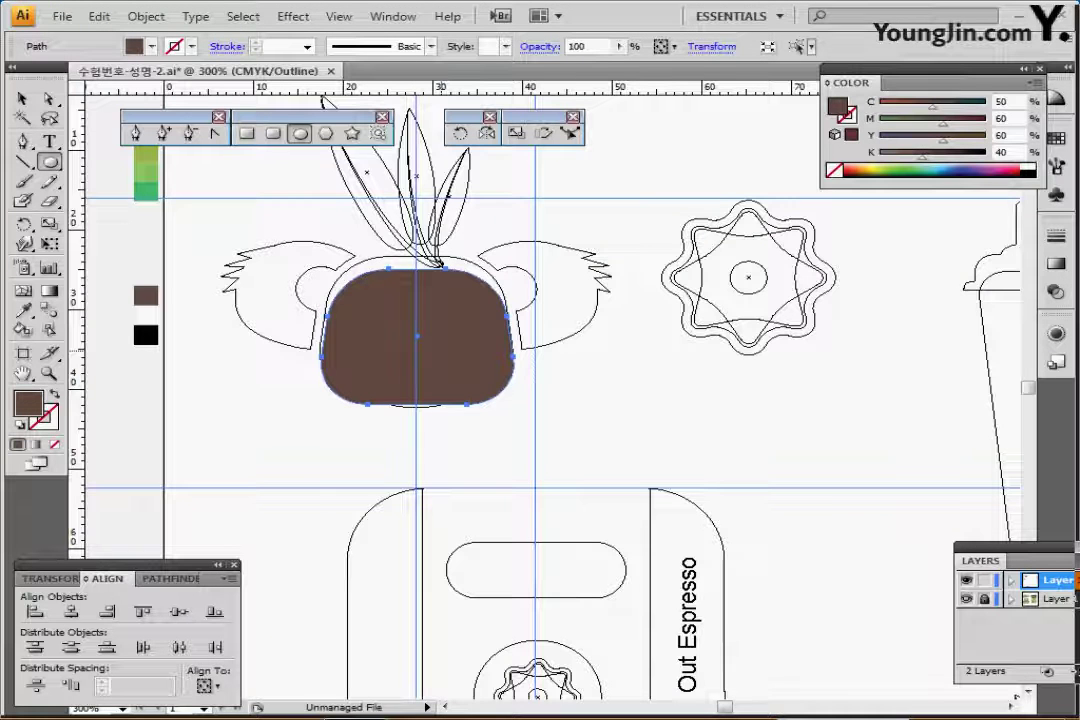
{"action": "left_click_drag", "start_coordinate": [442, 325], "coordinate": [442, 340]}
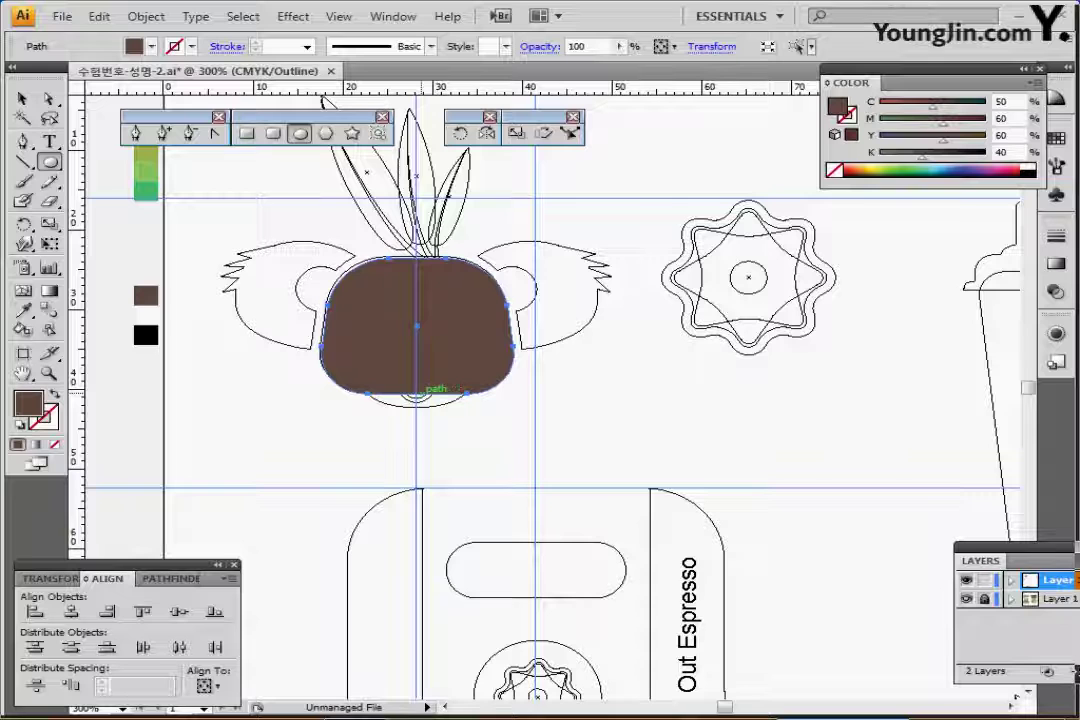
- Draw a chin ellipse about 11 mm wide and 3 mm high at the head's lower edge, and hide the reference layer
{"action": "left_click_drag", "start_coordinate": [416, 392], "coordinate": [463, 405]}
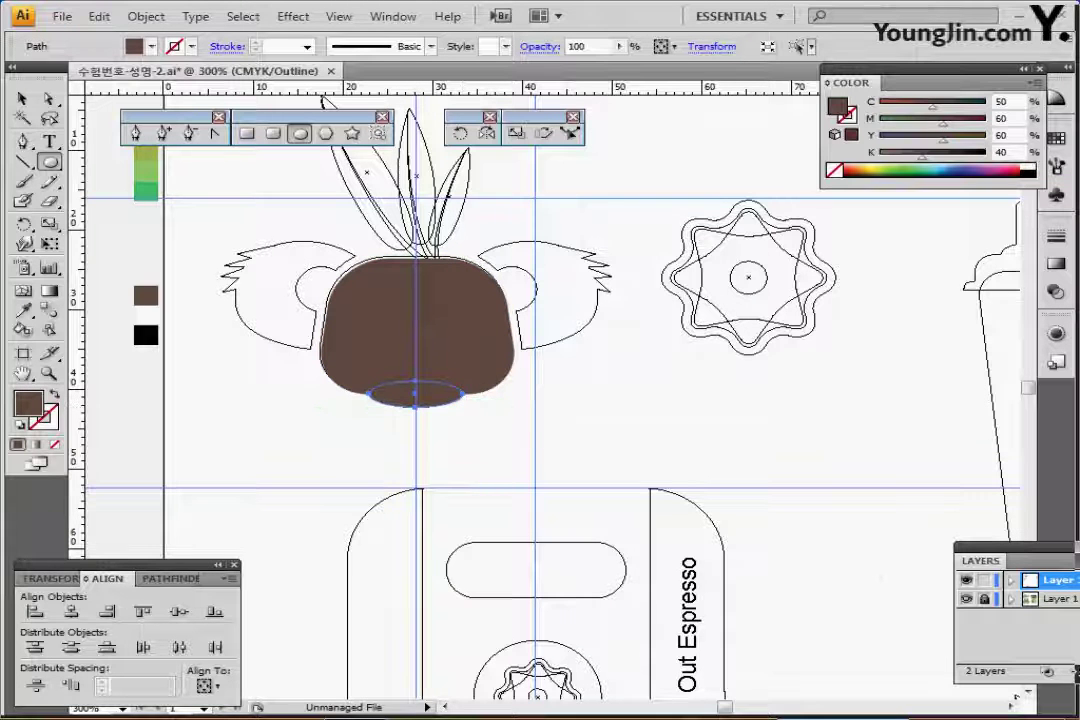
{"action": "left_click", "coordinate": [966, 599]}
{"action": "left_click", "coordinate": [380, 462], "text": "ctrl"}
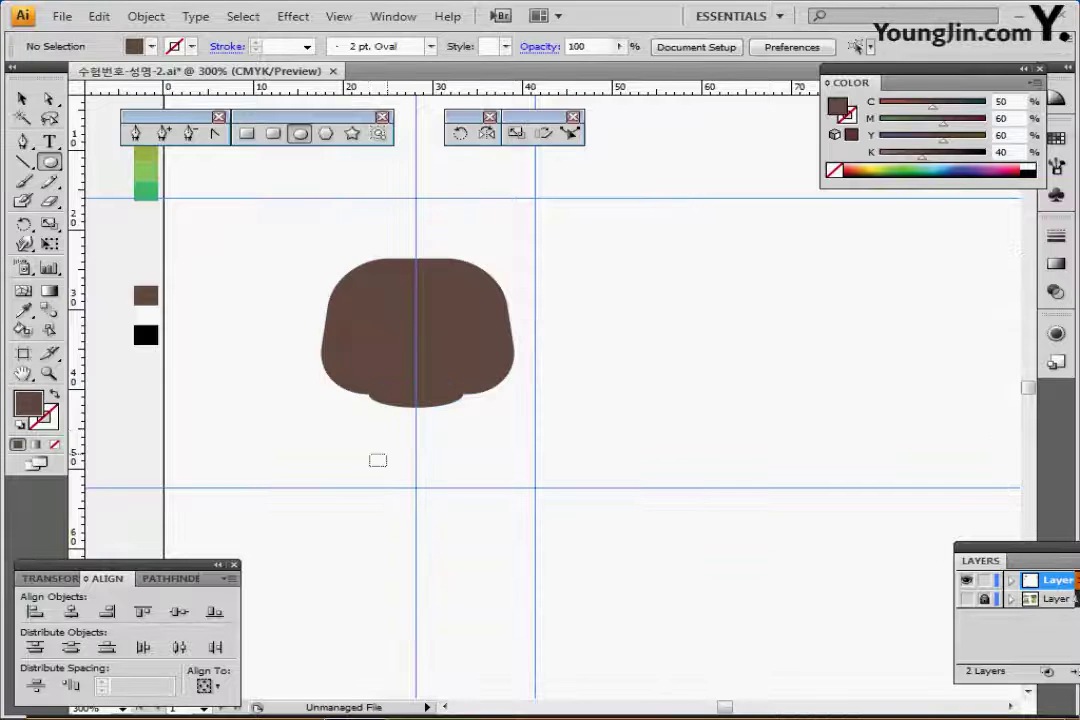
- Align the head shape and the chin ellipse by their horizontal centres and unite them into a single shape
{"action": "left_click_drag", "start_coordinate": [372, 463], "coordinate": [497, 330]}
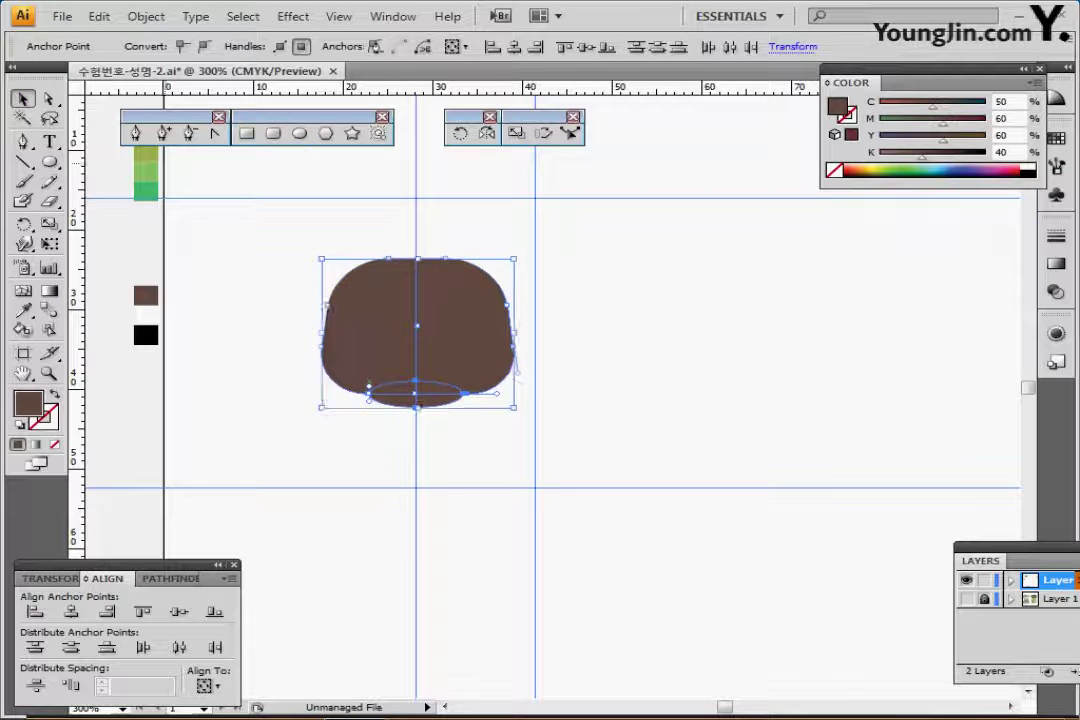
{"action": "left_click_drag", "start_coordinate": [430, 310], "coordinate": [479, 429]}
{"action": "key", "text": "ctrl+z"}
{"action": "left_click_drag", "start_coordinate": [357, 475], "coordinate": [439, 333]}
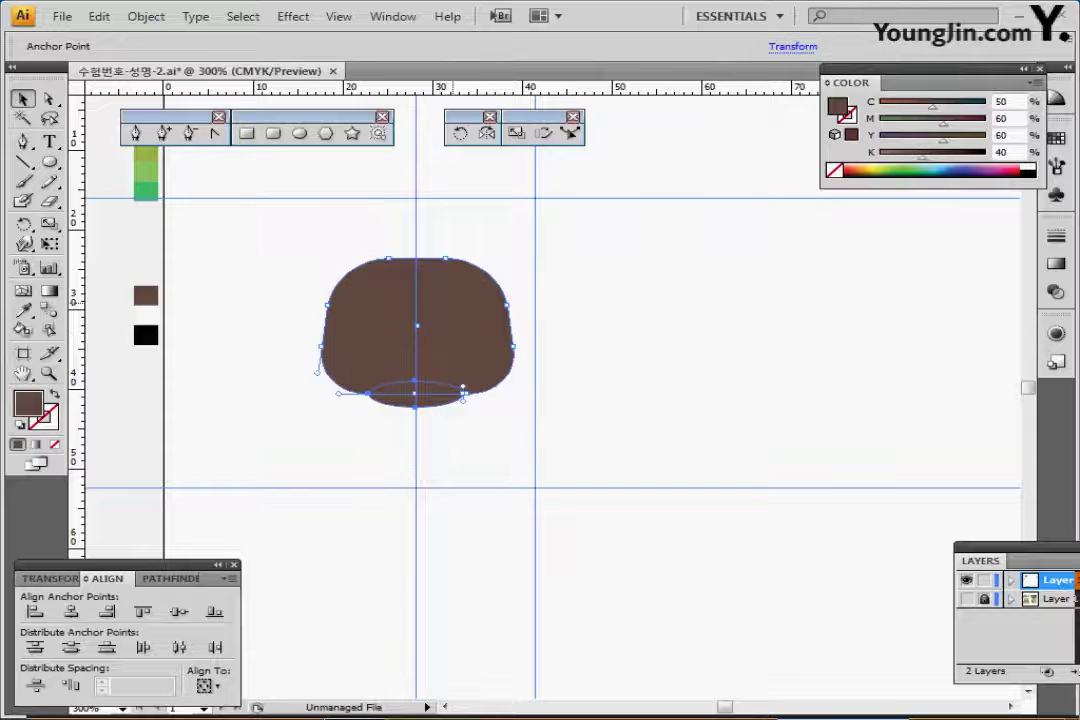
{"action": "left_click_drag", "start_coordinate": [267, 209], "coordinate": [408, 384]}
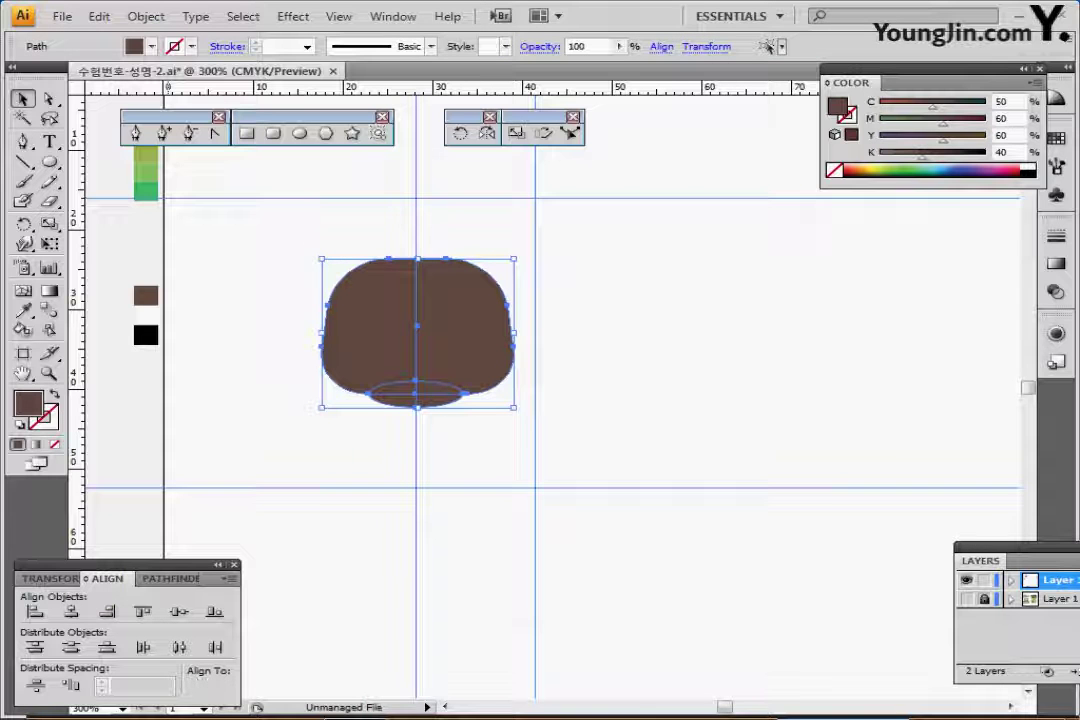
{"action": "left_click", "coordinate": [71, 611]}
{"action": "left_click", "coordinate": [170, 579]}
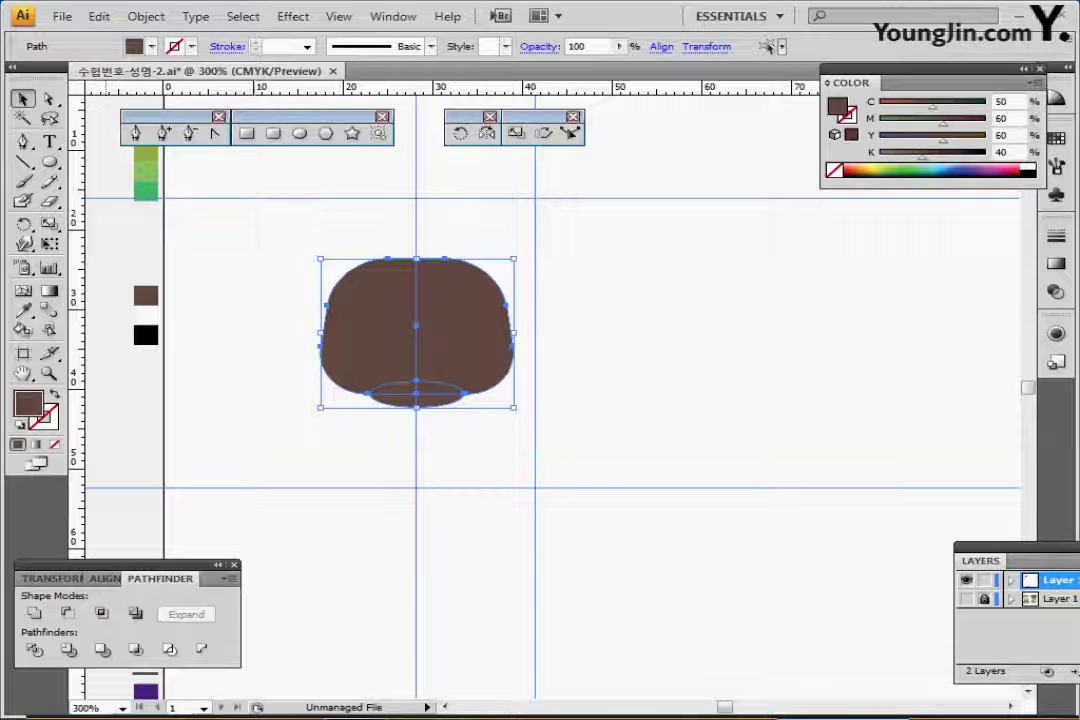
{"action": "left_click", "coordinate": [35, 613]}
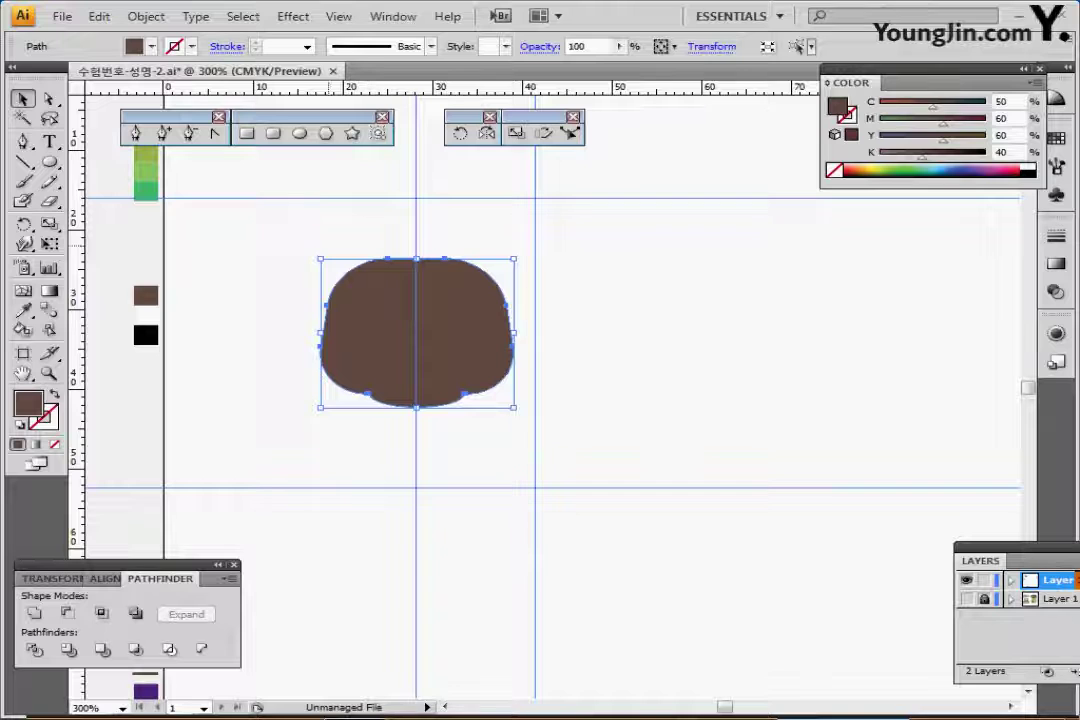
- Draw an ellipse about 18 mm wide and 12 mm high for the koala's left ear, overlapping the head's upper left
{"action": "left_click", "coordinate": [329, 245]}
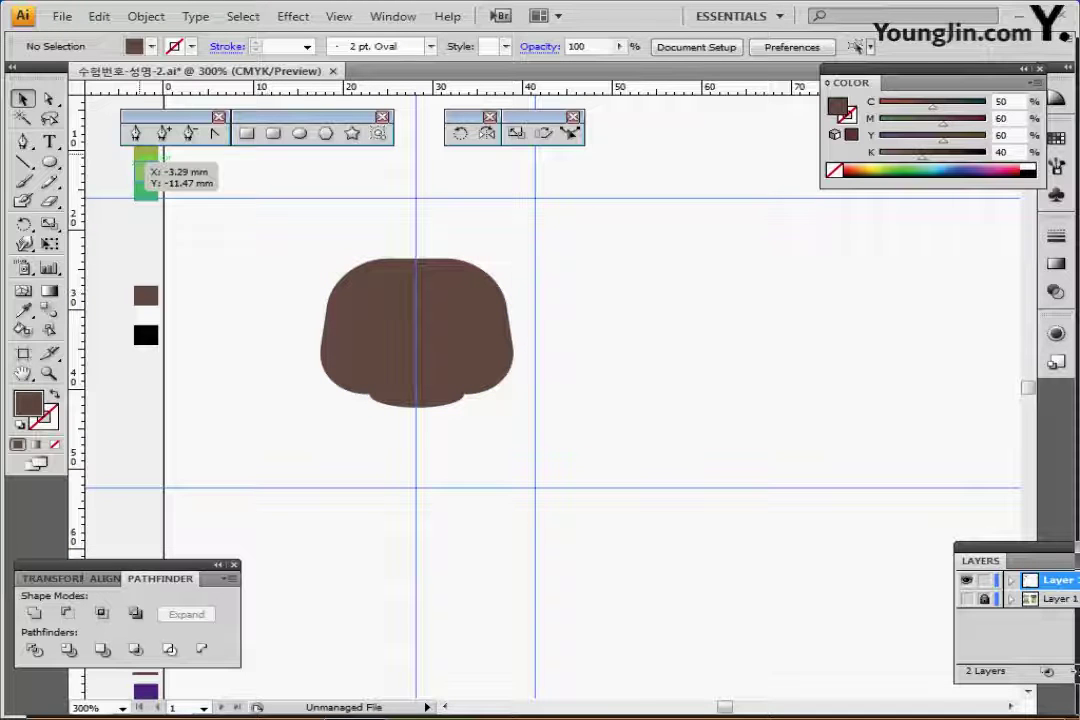
{"action": "left_click", "coordinate": [300, 133]}
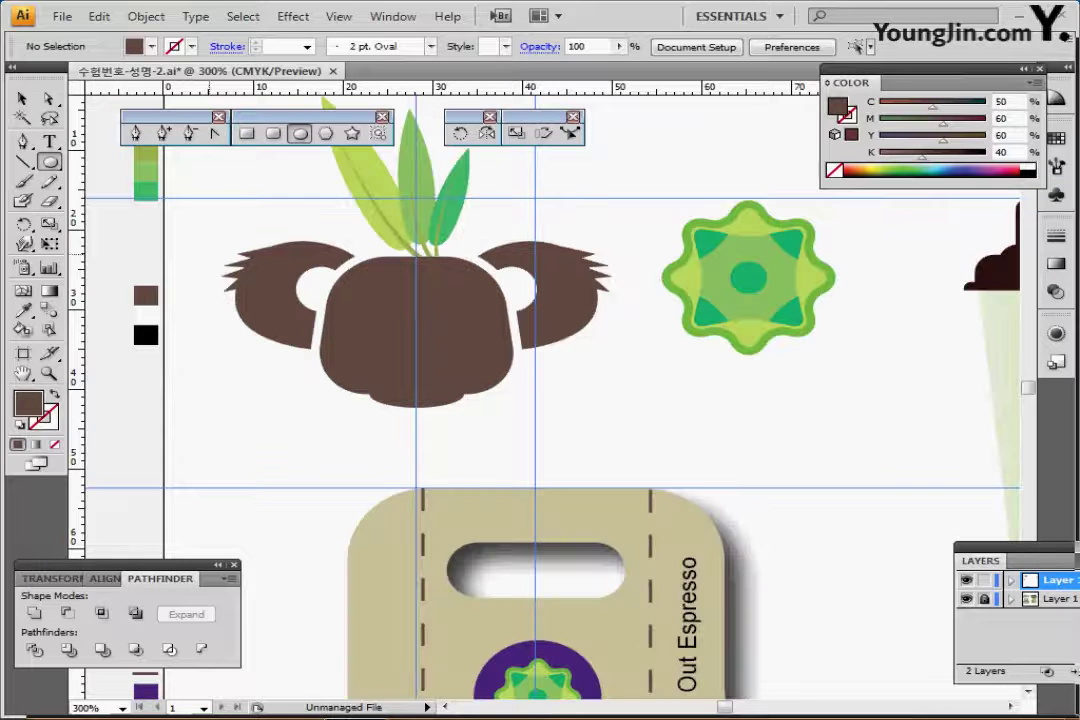
{"action": "left_click_drag", "start_coordinate": [231, 240], "coordinate": [391, 347]}
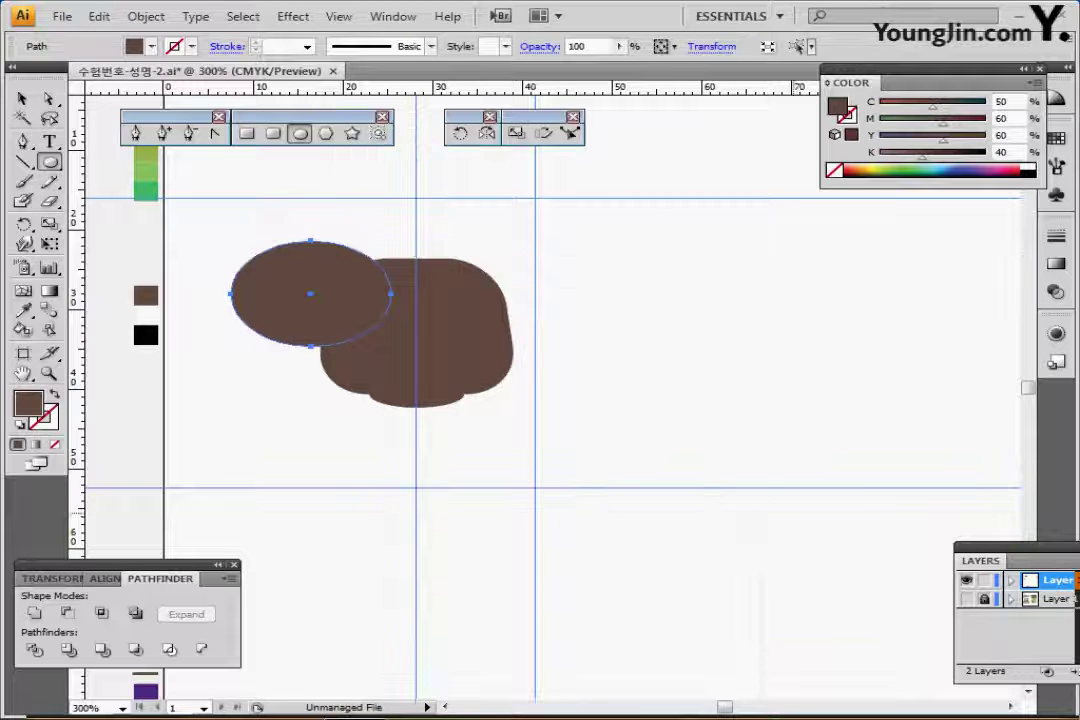
{"action": "key", "text": "ctrl+plus"}
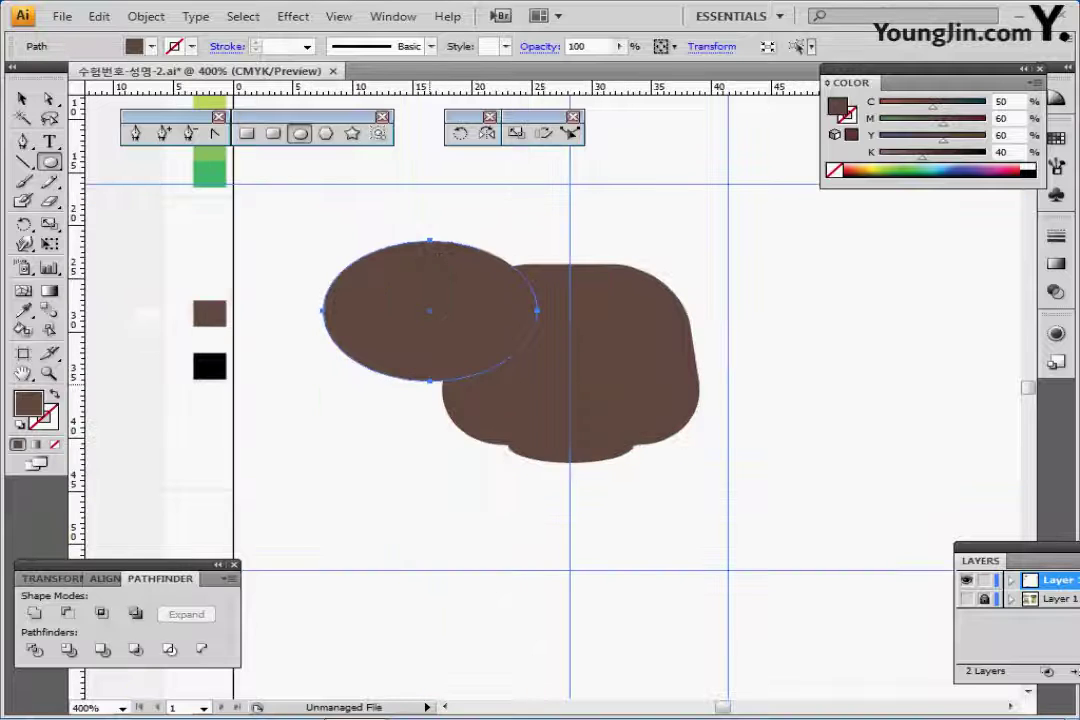
{"action": "key", "text": "ctrl+plus"}
{"action": "left_click_drag", "start_coordinate": [331, 334], "coordinate": [306, 315]}
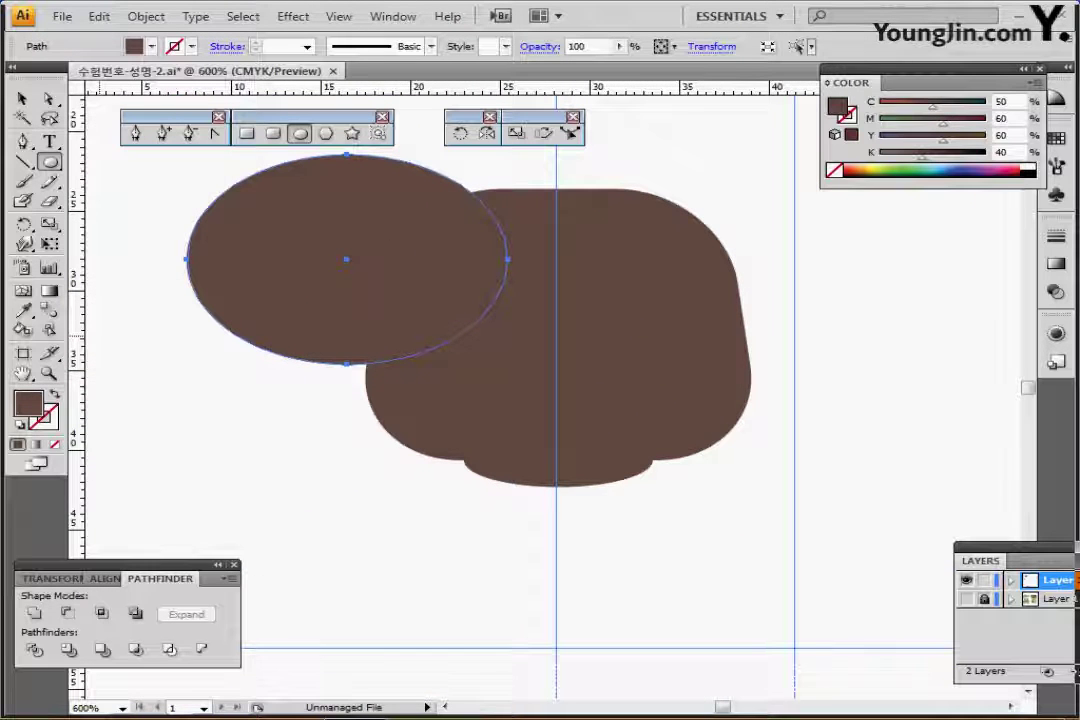
- Reshape the ear ellipse by tilting and lengthening the outer direction handle of its lowest anchor point
{"action": "key", "text": "a"}
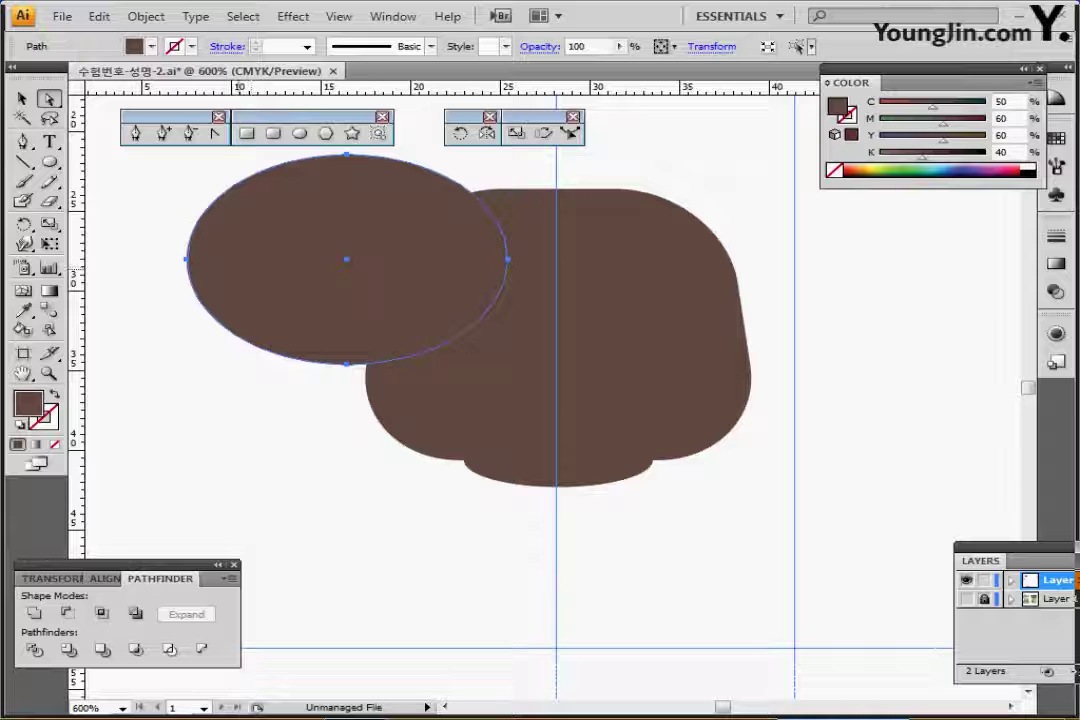
{"action": "left_click", "coordinate": [347, 364]}
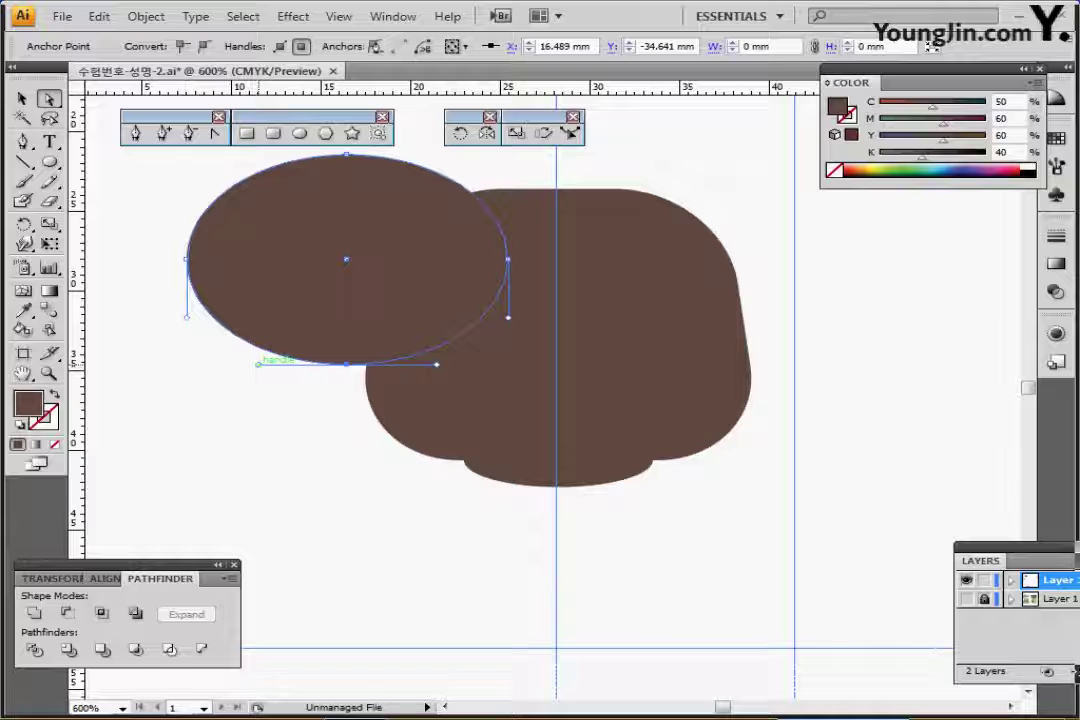
{"action": "left_click_drag", "start_coordinate": [258, 364], "coordinate": [237, 354]}
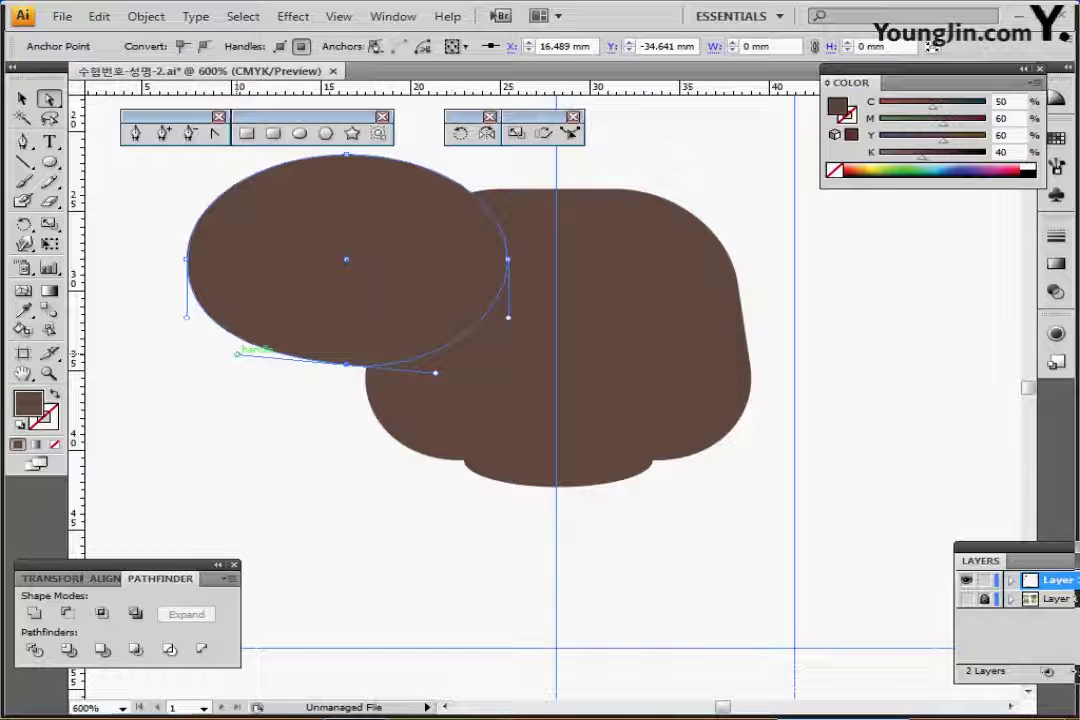
{"action": "left_click_drag", "start_coordinate": [237, 354], "coordinate": [226, 352]}
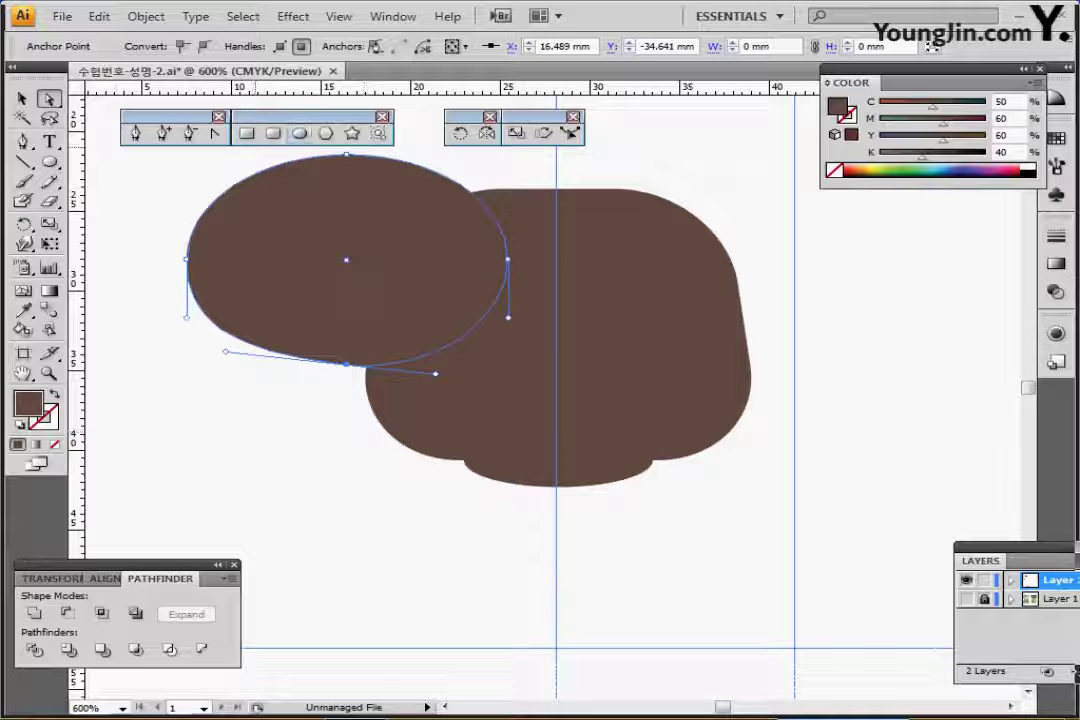
- Draw an inner-ear ellipse about 6 mm wide and 5 mm high, with the default white fill and black stroke
{"action": "left_click", "coordinate": [300, 133]}
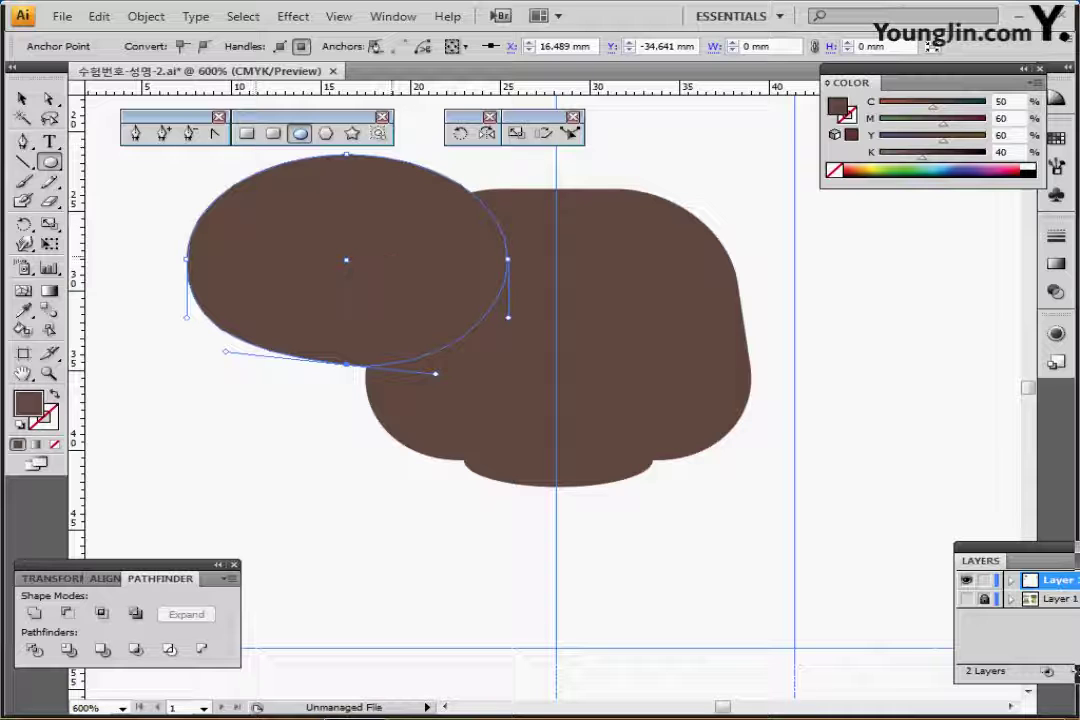
{"action": "left_click_drag", "start_coordinate": [377, 227], "coordinate": [447, 292]}
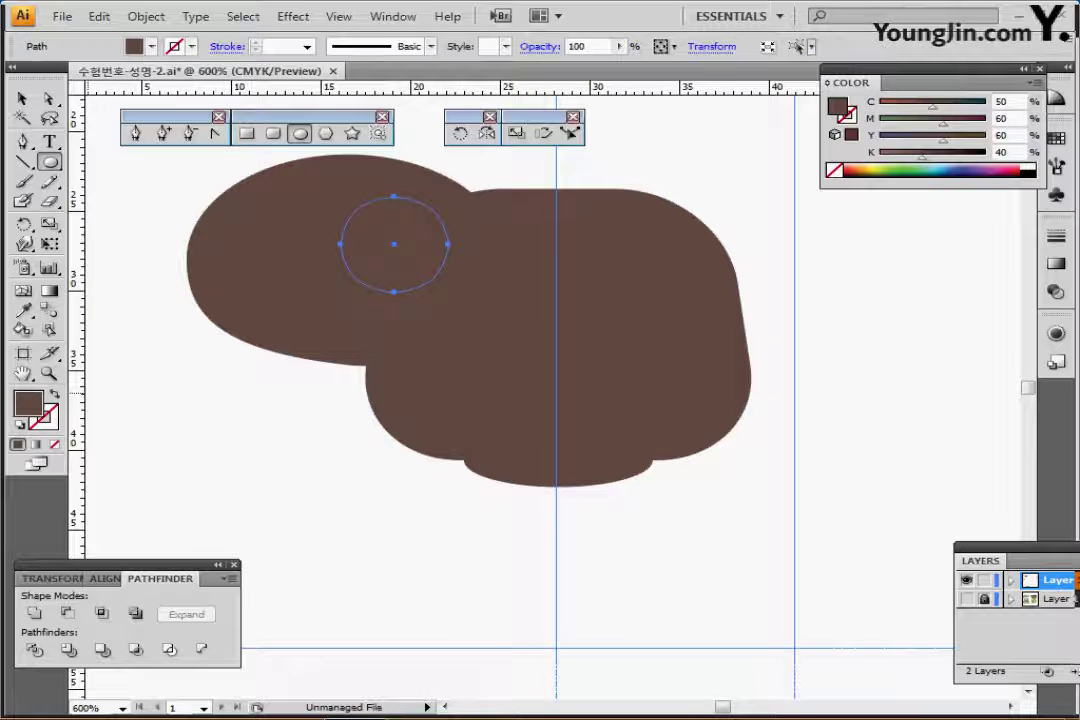
{"action": "key", "text": "d"}
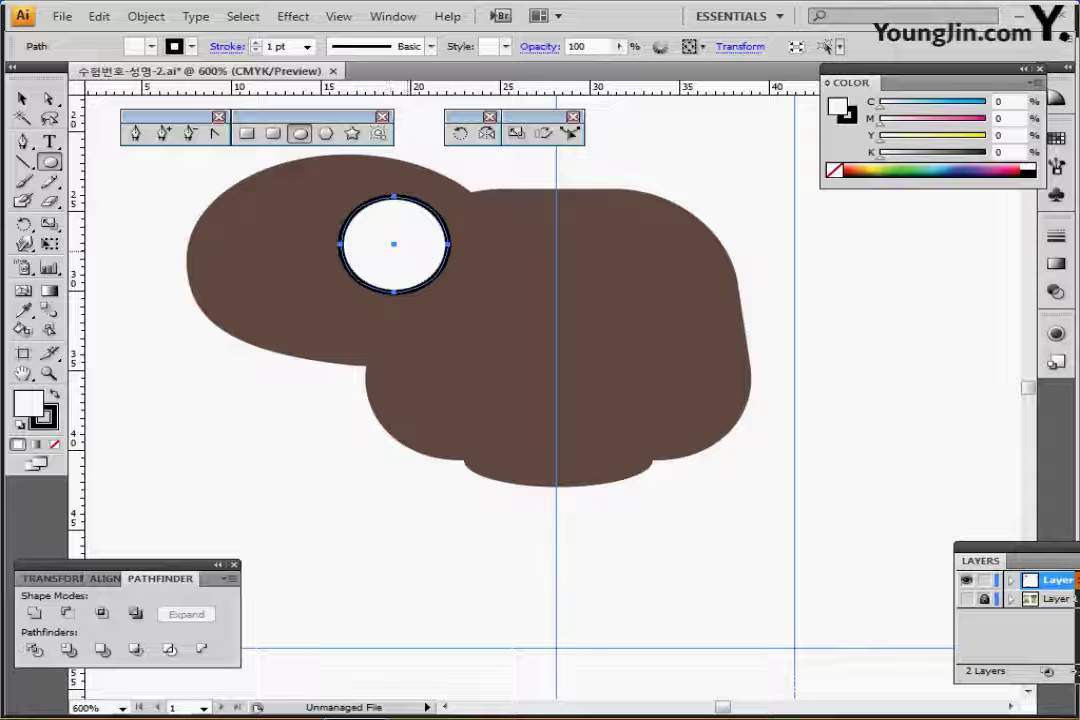
- Move the inner-ear ellipse to match the reference outline, hide the reference layer, and subtract the ellipse from the ear
{"action": "key", "text": "ctrl+y"}
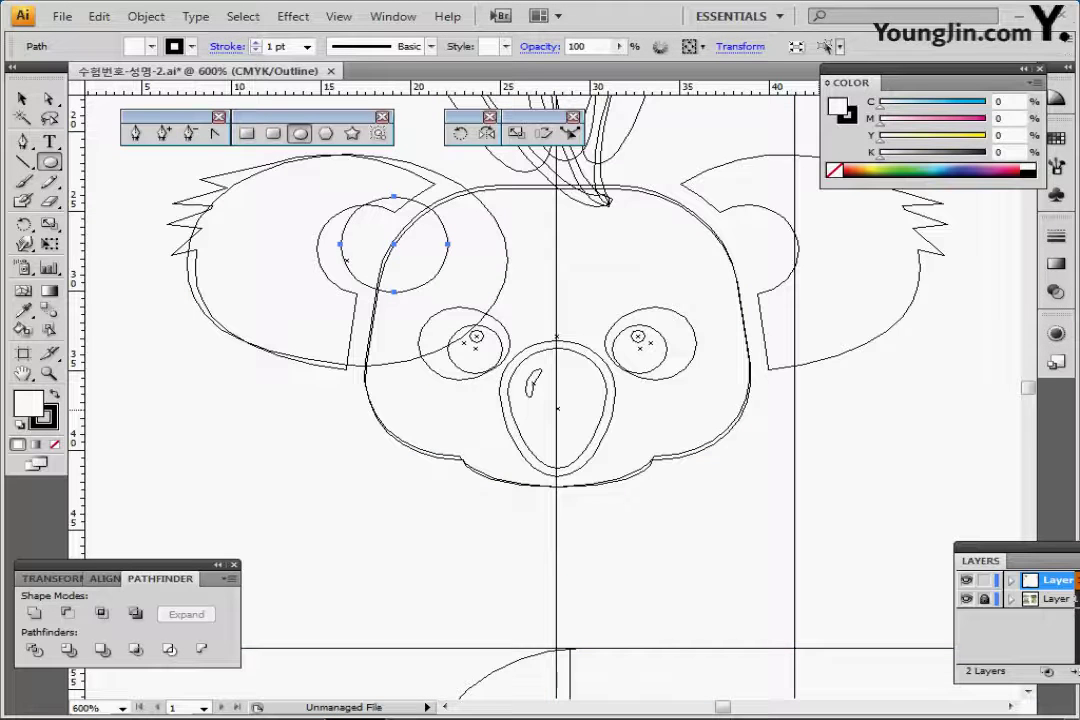
{"action": "left_click", "coordinate": [22, 98]}
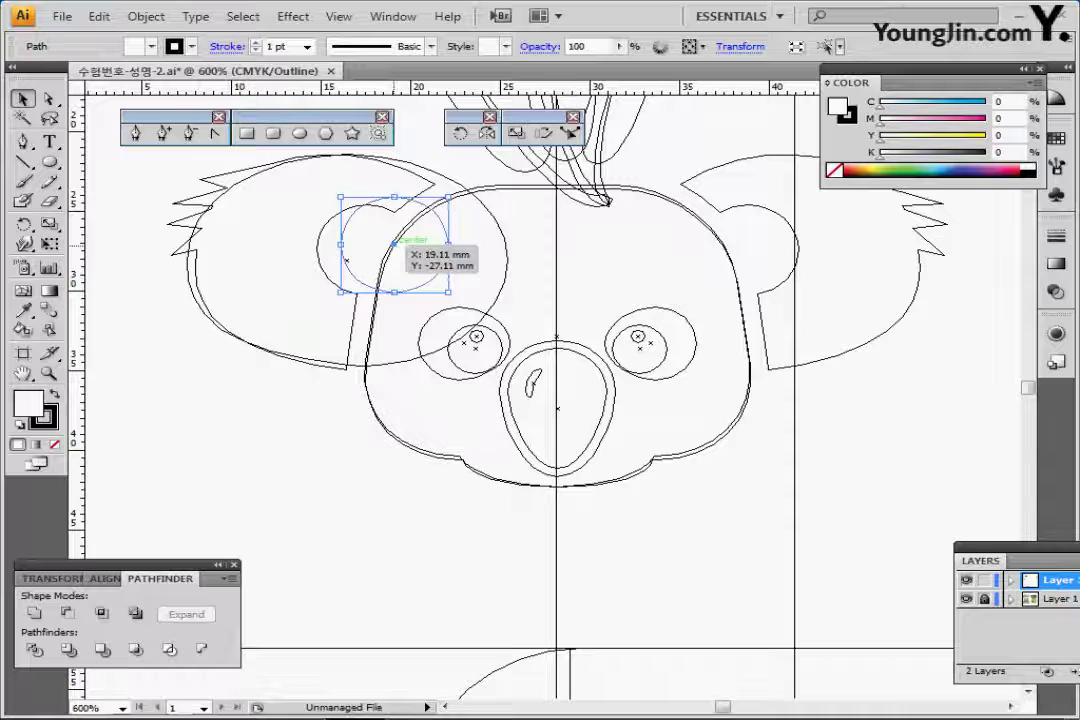
{"action": "left_click_drag", "start_coordinate": [394, 243], "coordinate": [372, 252]}
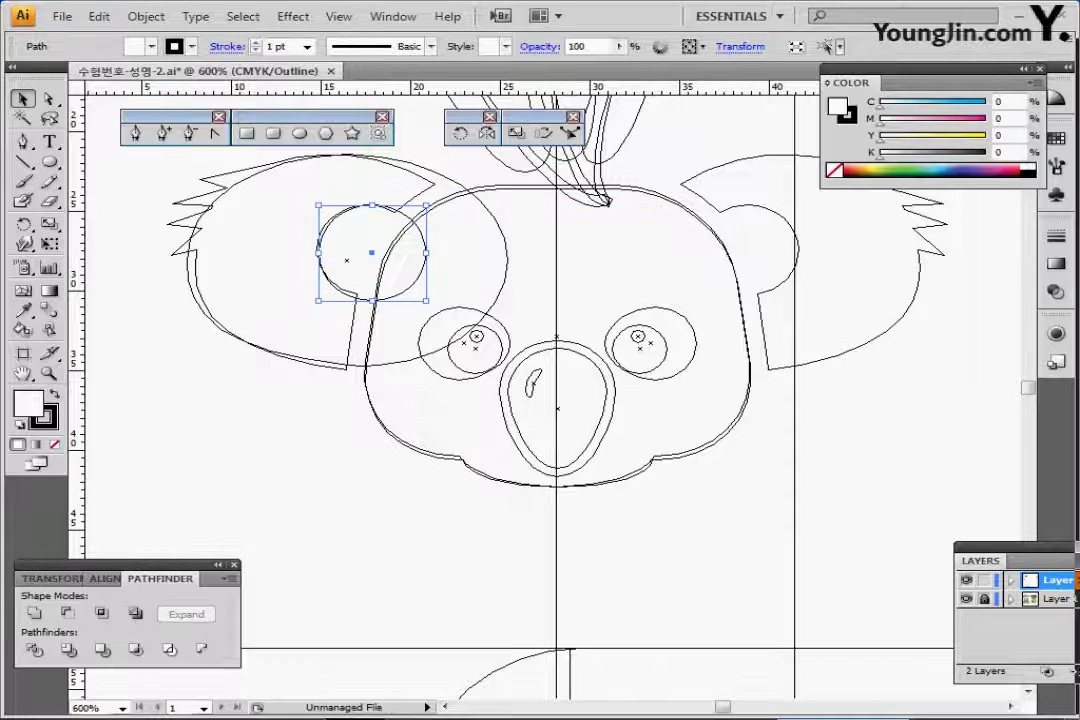
{"action": "left_click", "coordinate": [966, 599]}
{"action": "key", "text": "ctrl+y"}
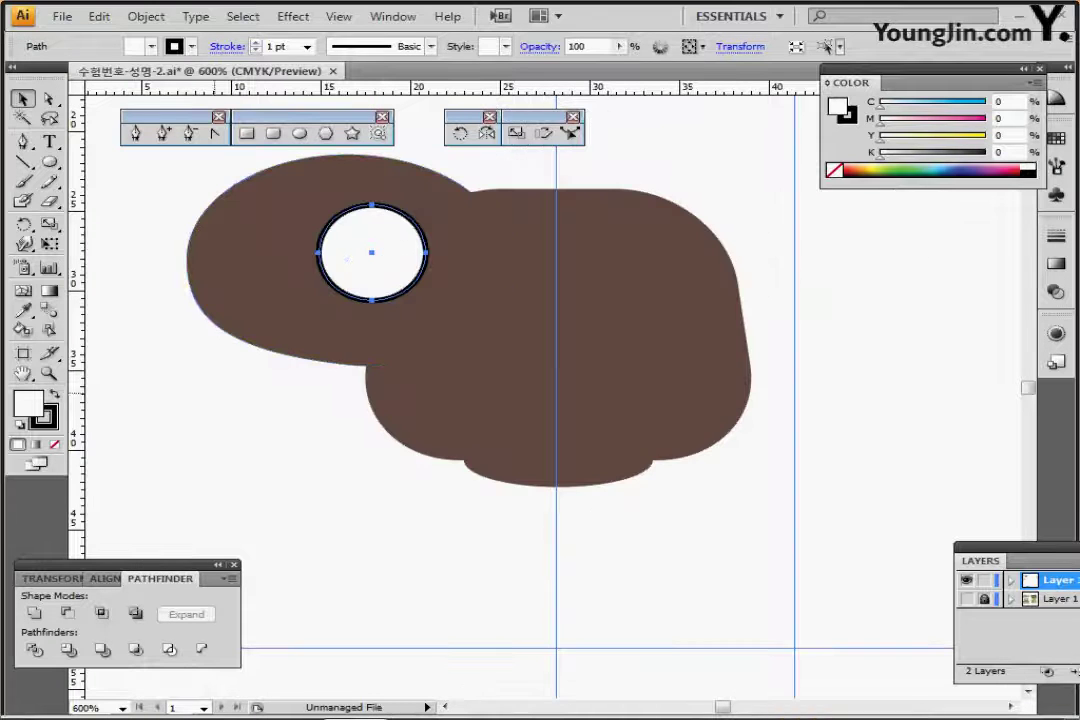
{"action": "left_click", "coordinate": [222, 266], "text": "shift"}
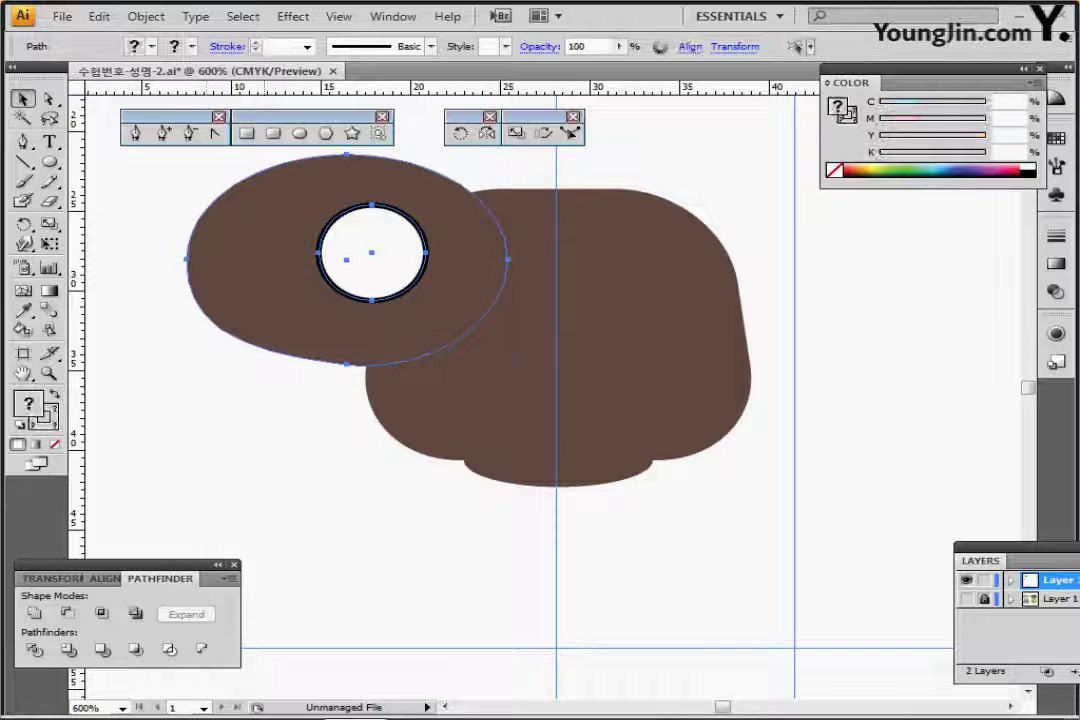
{"action": "left_click", "coordinate": [67, 613]}
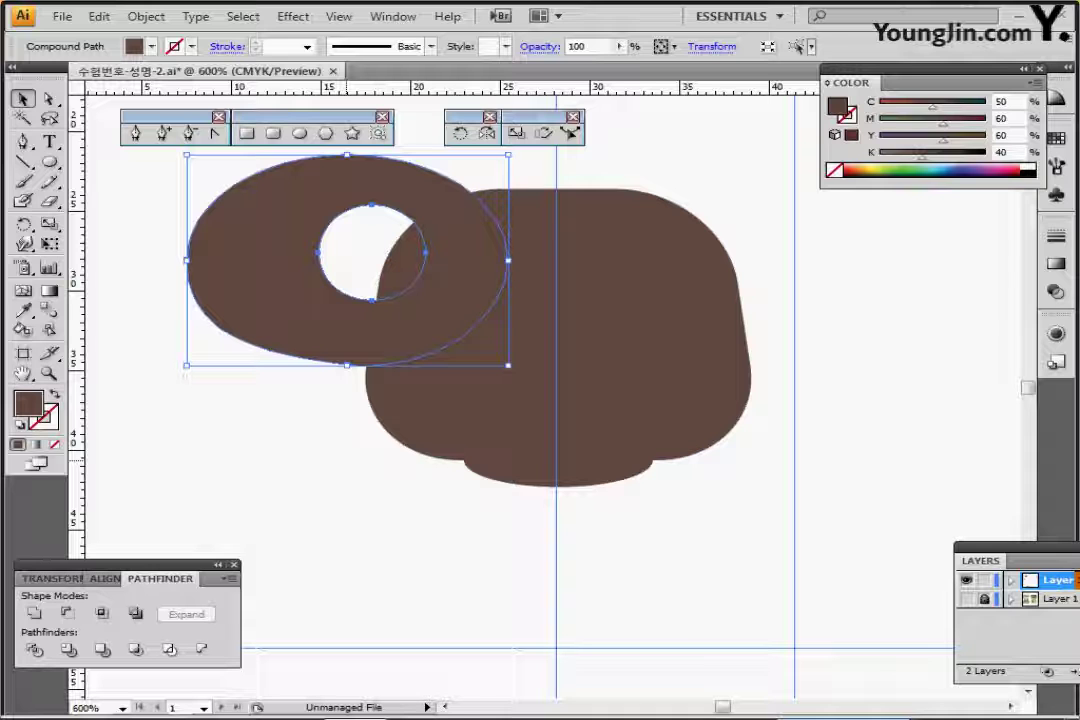
- Create an offset path of 1 mm around the koala's head shape
{"action": "left_click", "coordinate": [620, 345]}
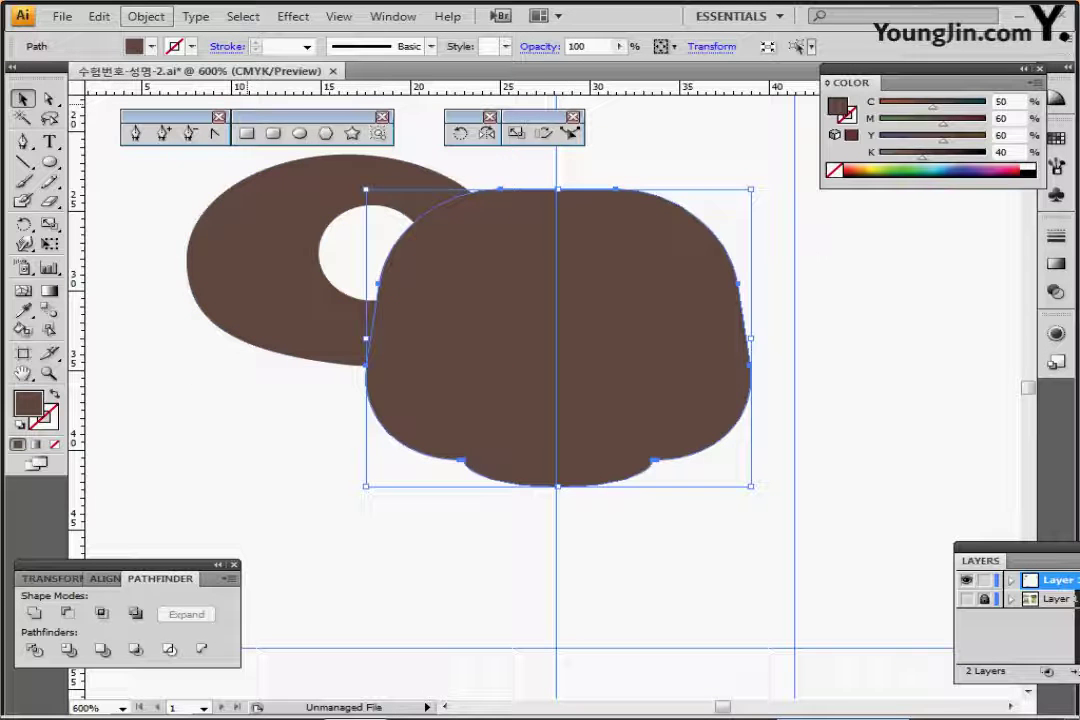
{"action": "left_click", "coordinate": [146, 16]}
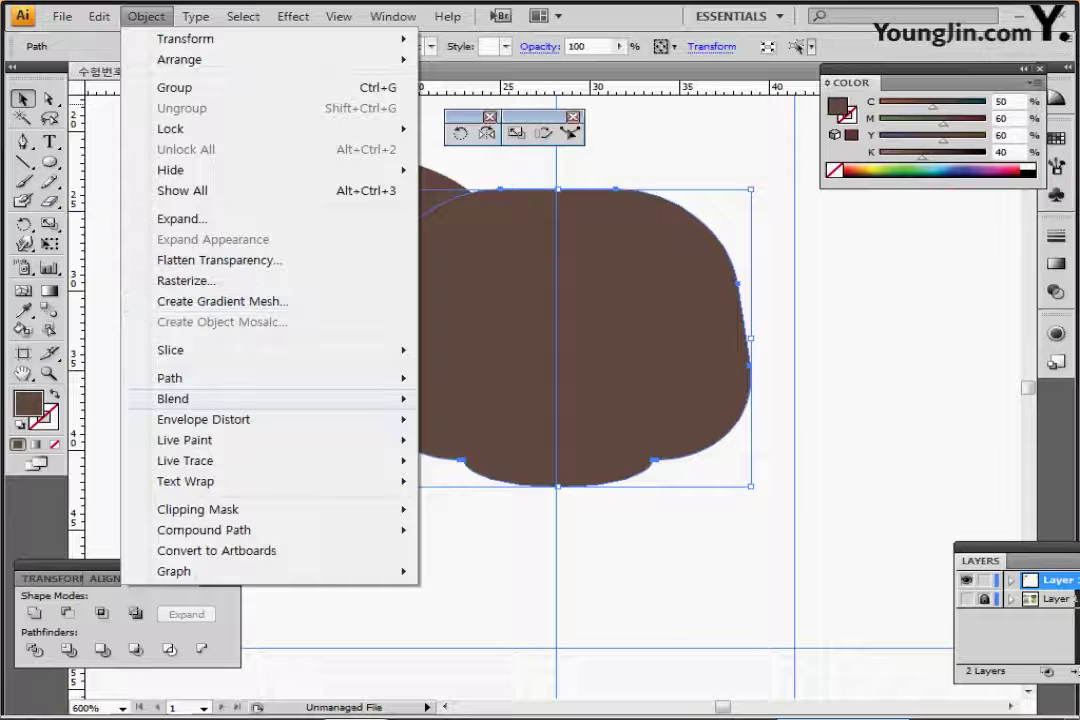
{"action": "mouse_move", "coordinate": [230, 378]}
{"action": "left_click", "coordinate": [485, 447]}
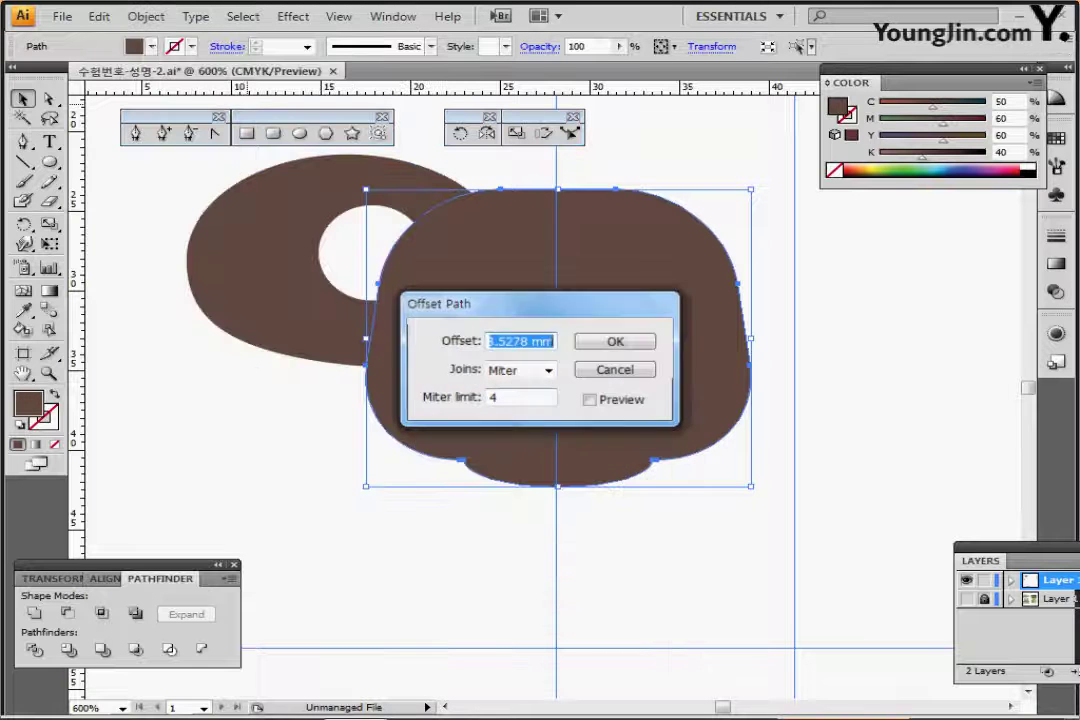
{"action": "type", "text": "1"}
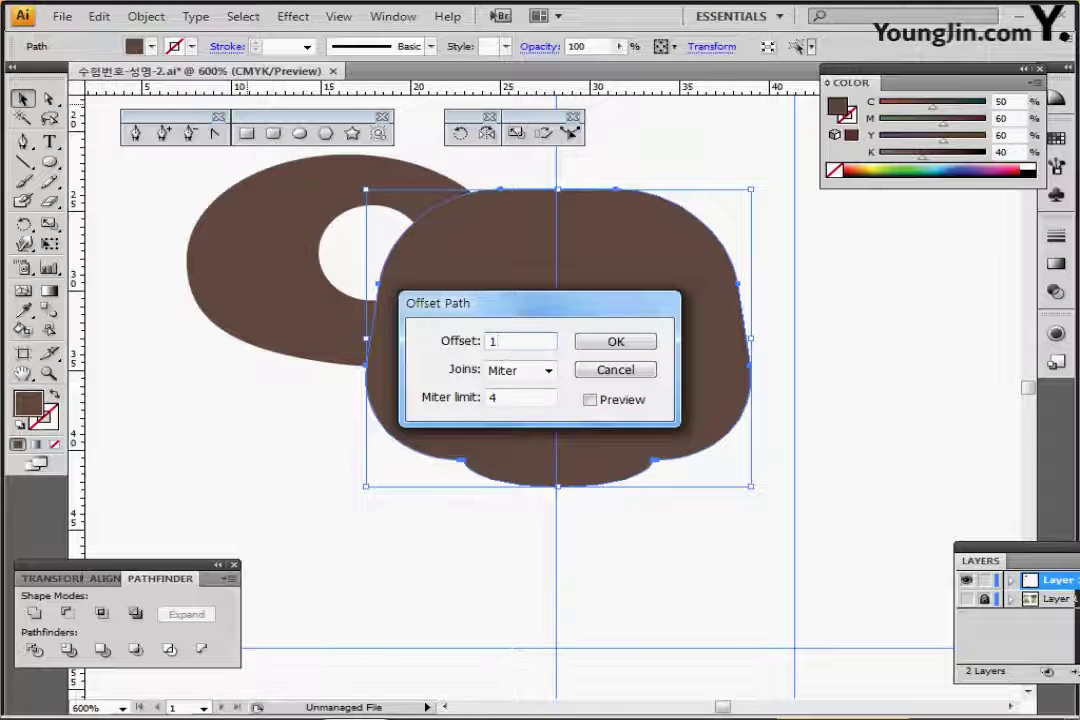
{"action": "key", "text": "Return"}
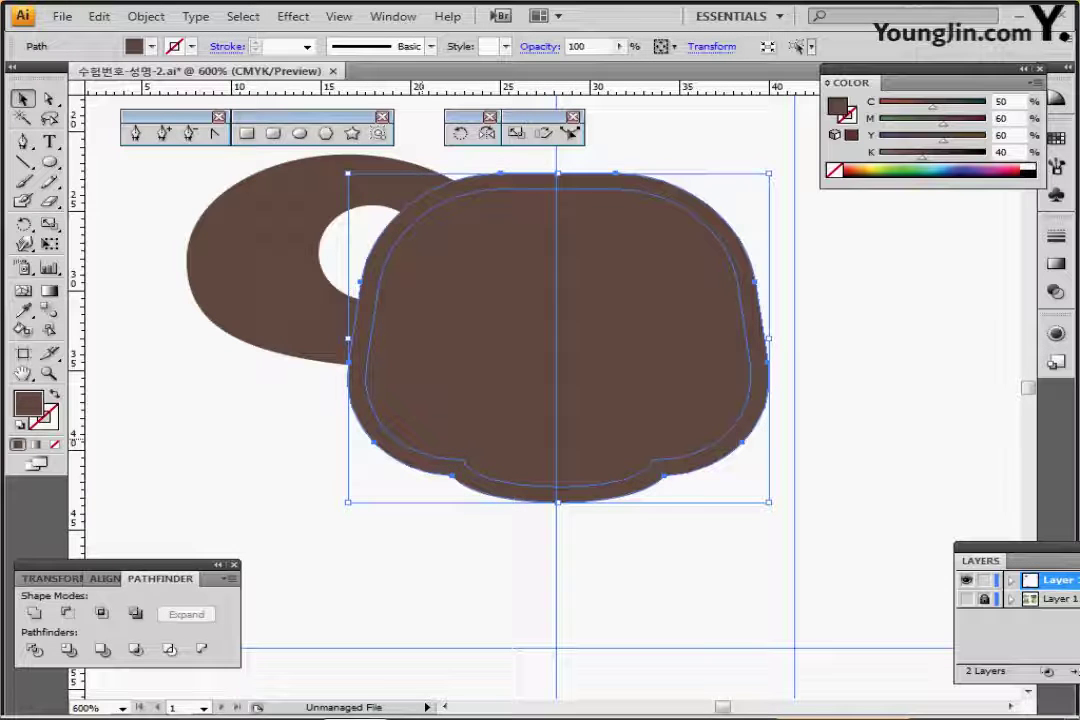
{"action": "key", "text": "ctrl+a"}
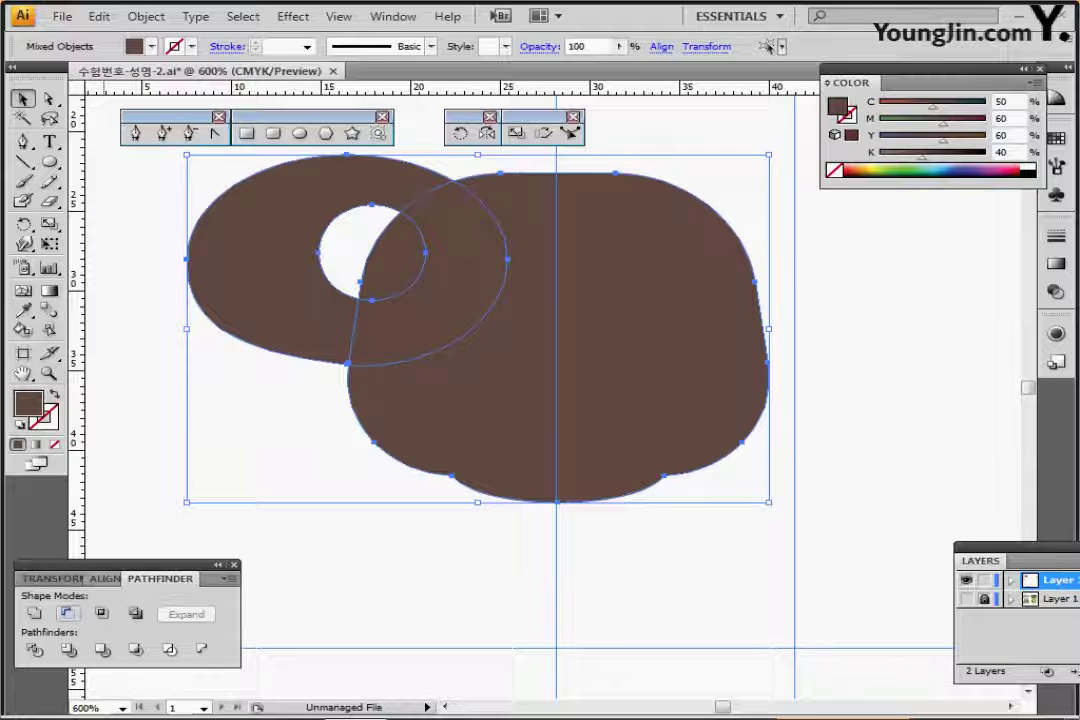
{"action": "left_click", "coordinate": [67, 613]}
{"action": "key", "text": "ctrl+z"}
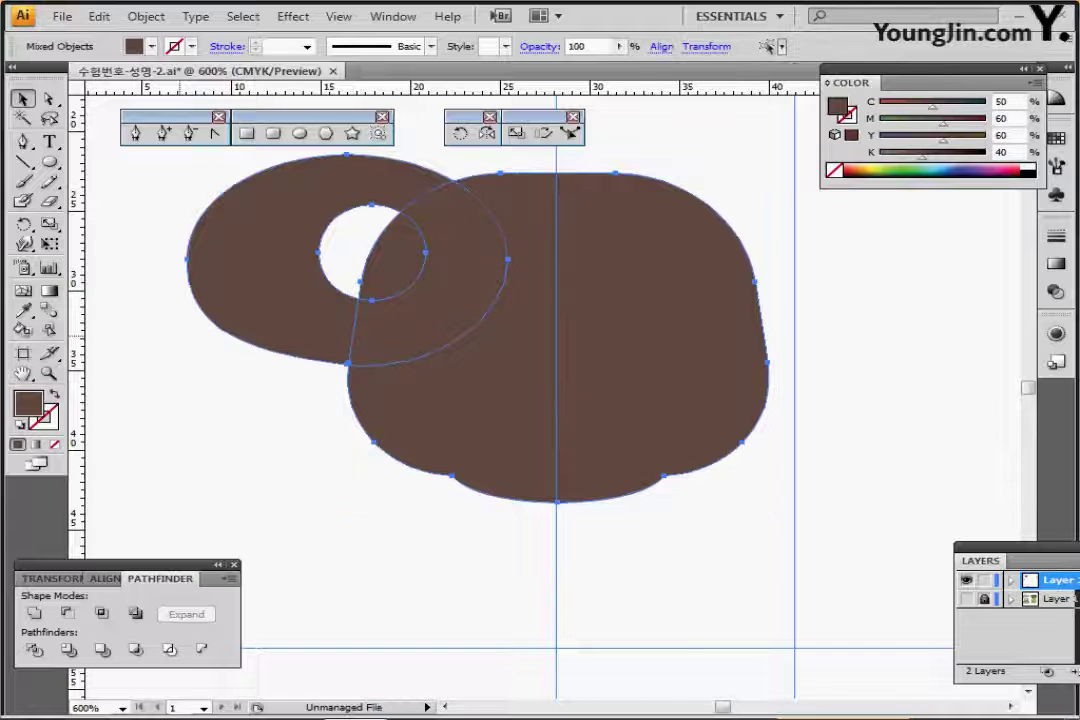
- Trim the ear with the head's offset outline using Minus Back, keeping the original head shape
{"action": "left_click", "coordinate": [49, 98]}
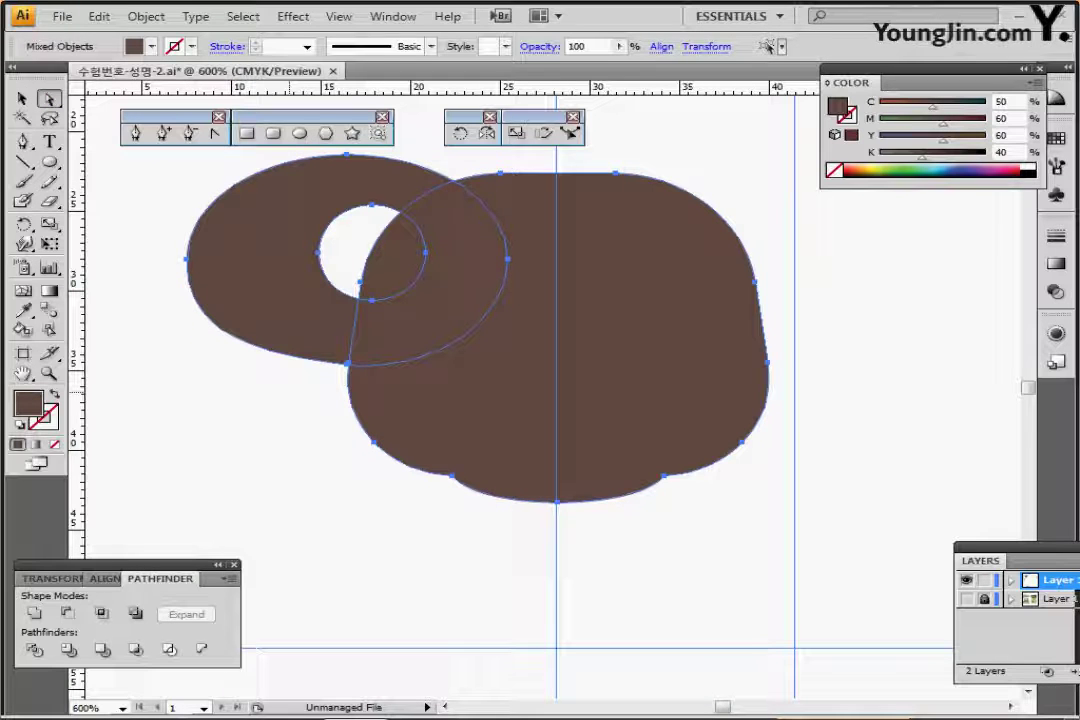
{"action": "left_click", "coordinate": [290, 393]}
{"action": "left_click", "coordinate": [302, 349]}
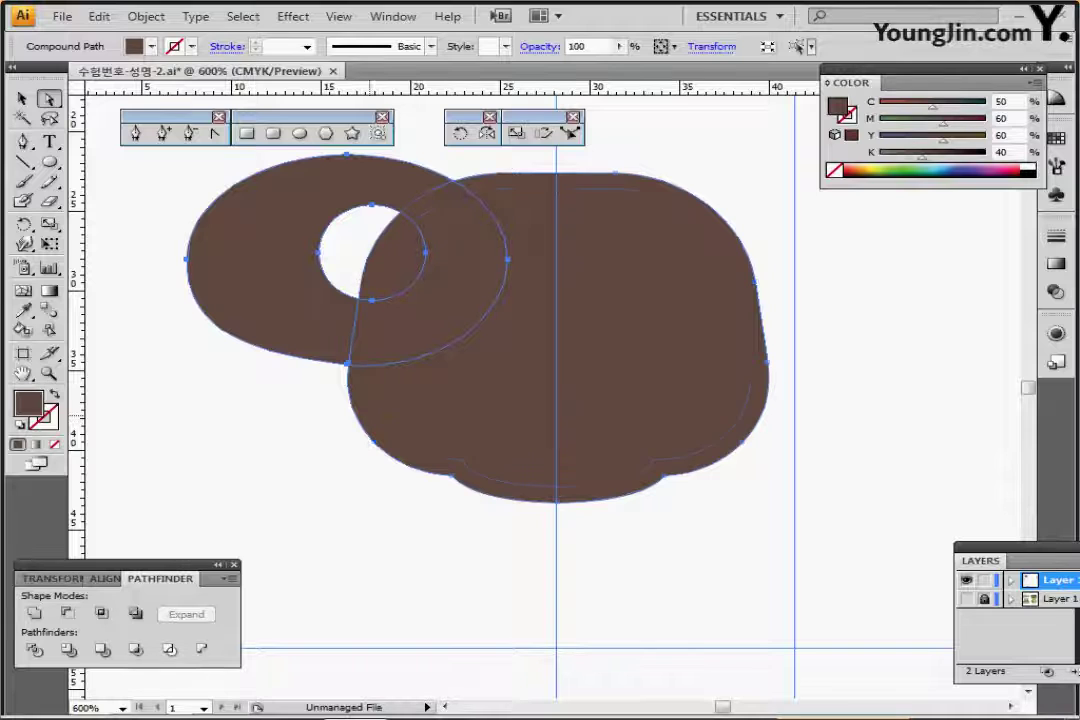
{"action": "left_click", "coordinate": [358, 419], "text": "shift"}
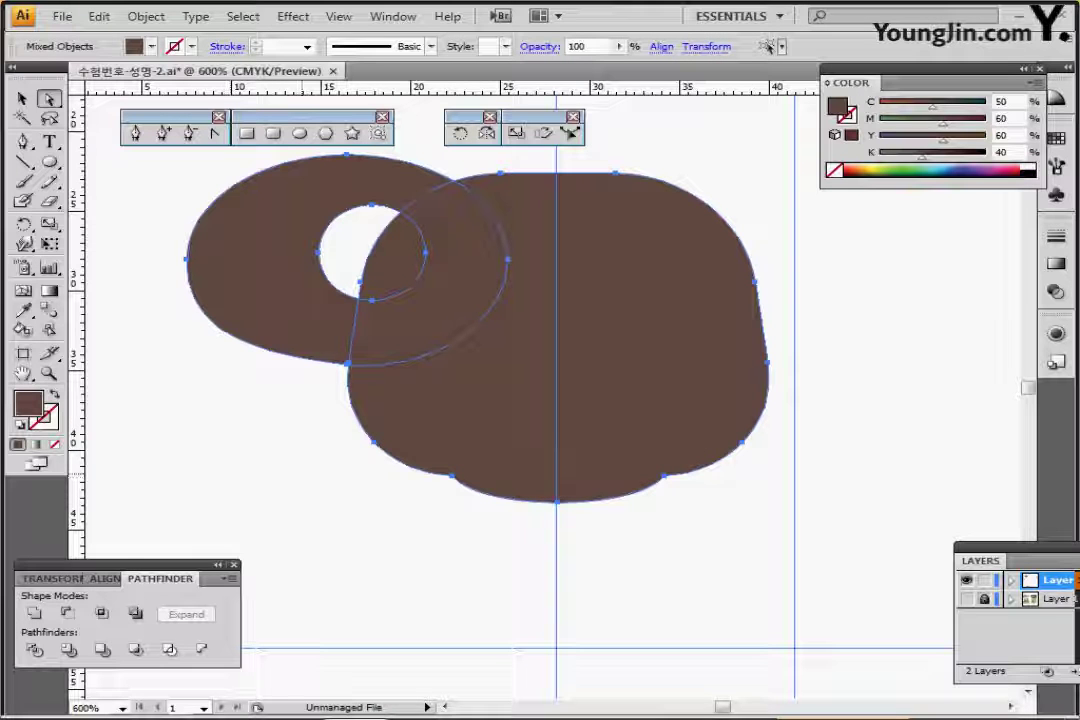
{"action": "left_click", "coordinate": [202, 650]}
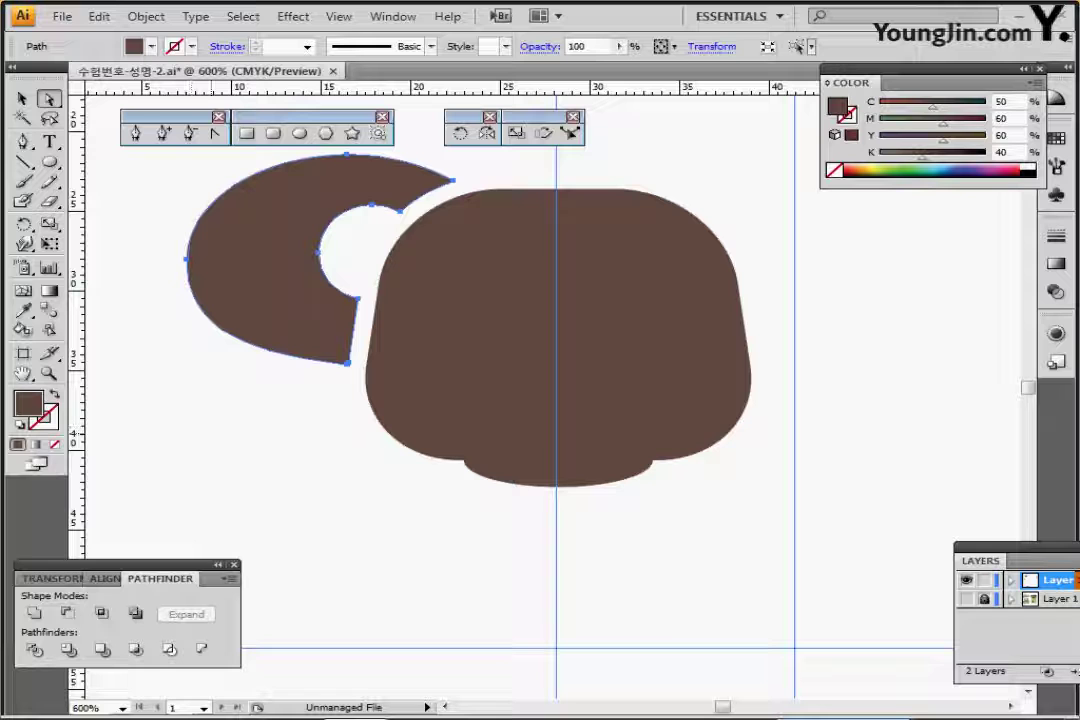
- Add a jagged four-pointed fur tuft in the same brown along the ear's upper outer edge
{"action": "left_click_drag", "start_coordinate": [244, 417], "coordinate": [253, 458]}
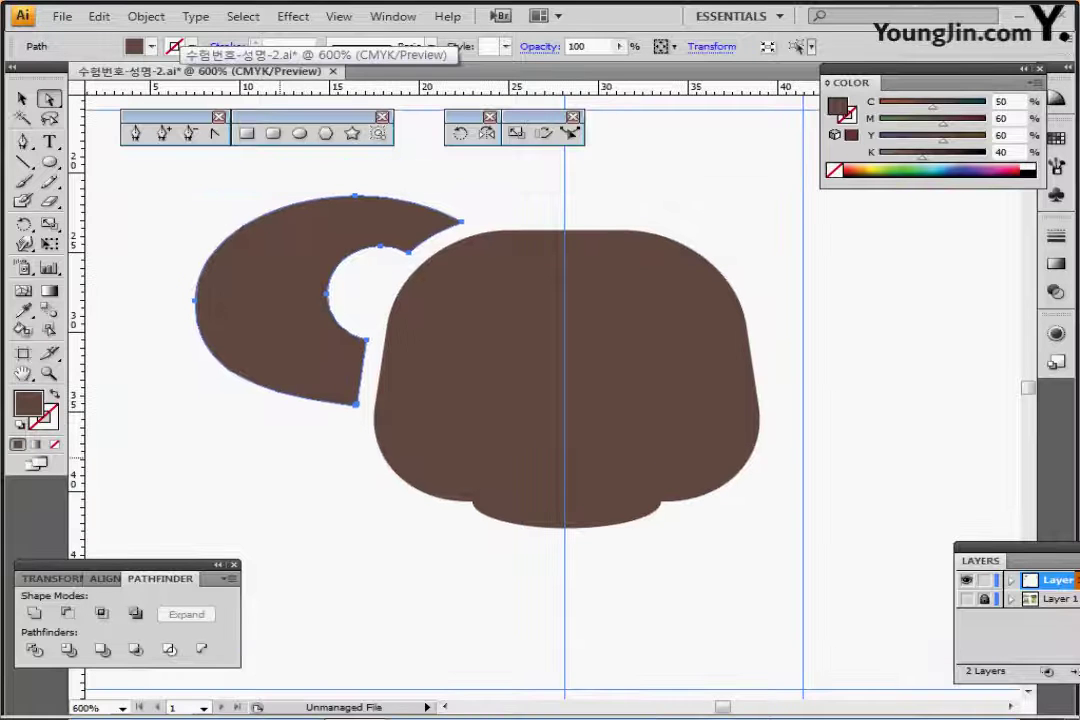
{"action": "key", "text": "ctrl"}
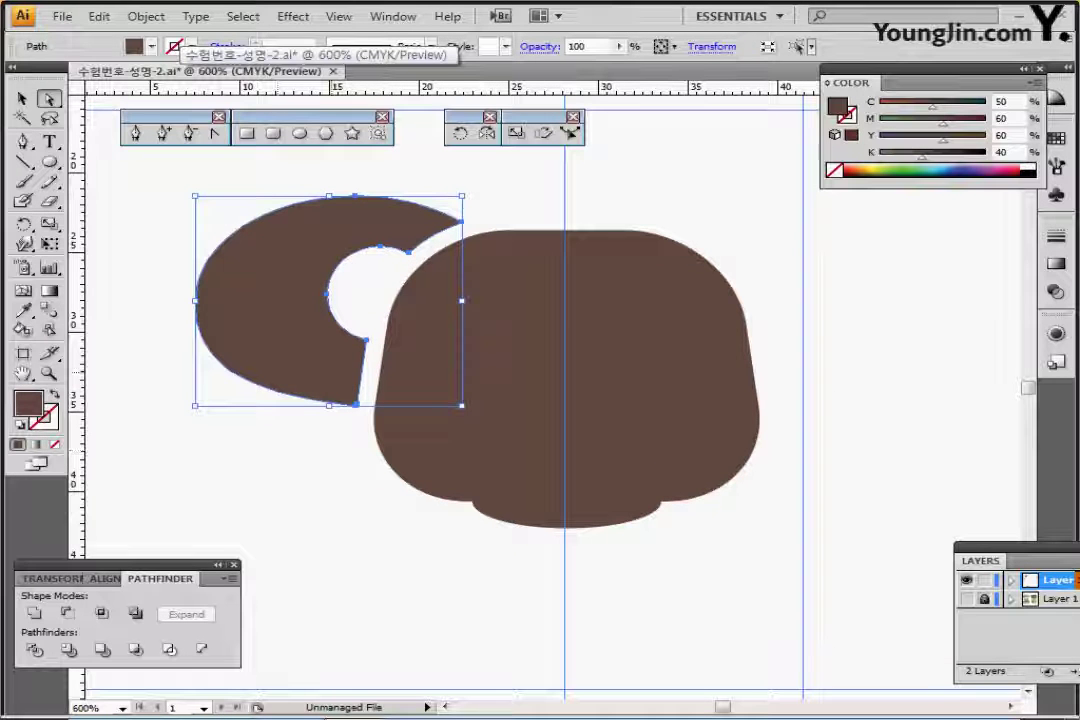
{"action": "key", "text": "ctrl+v"}
{"action": "key", "text": "a"}
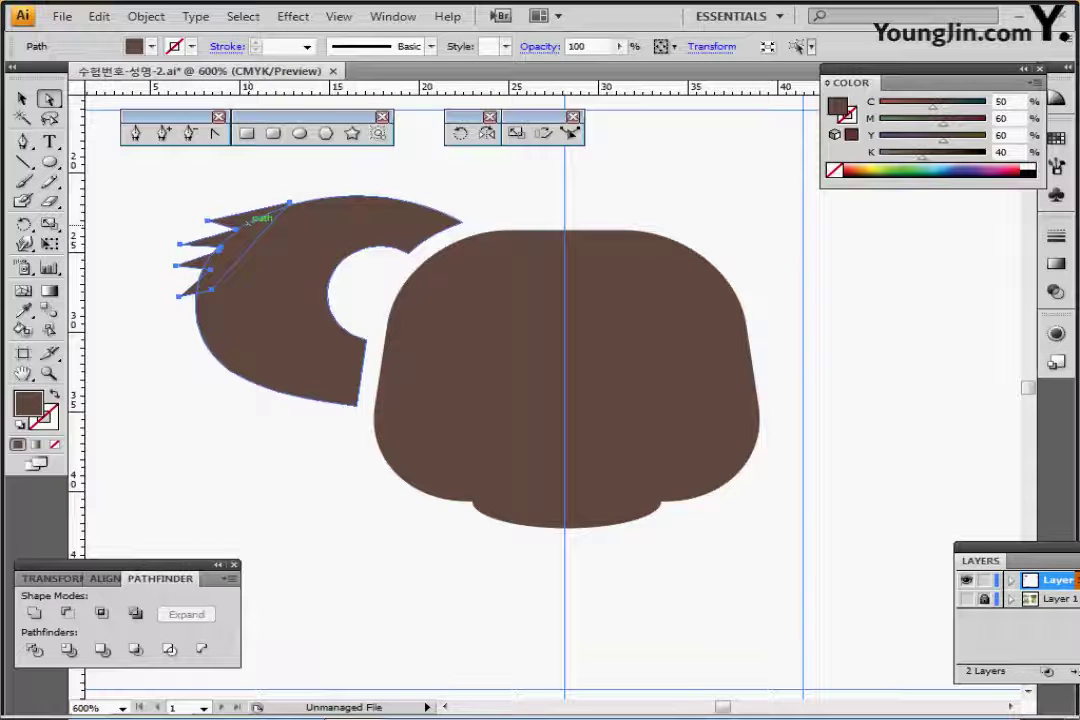
- Move the fur tuft's uppermost anchor point slightly down into the ear and deselect the tuft
{"action": "left_click", "coordinate": [241, 183]}
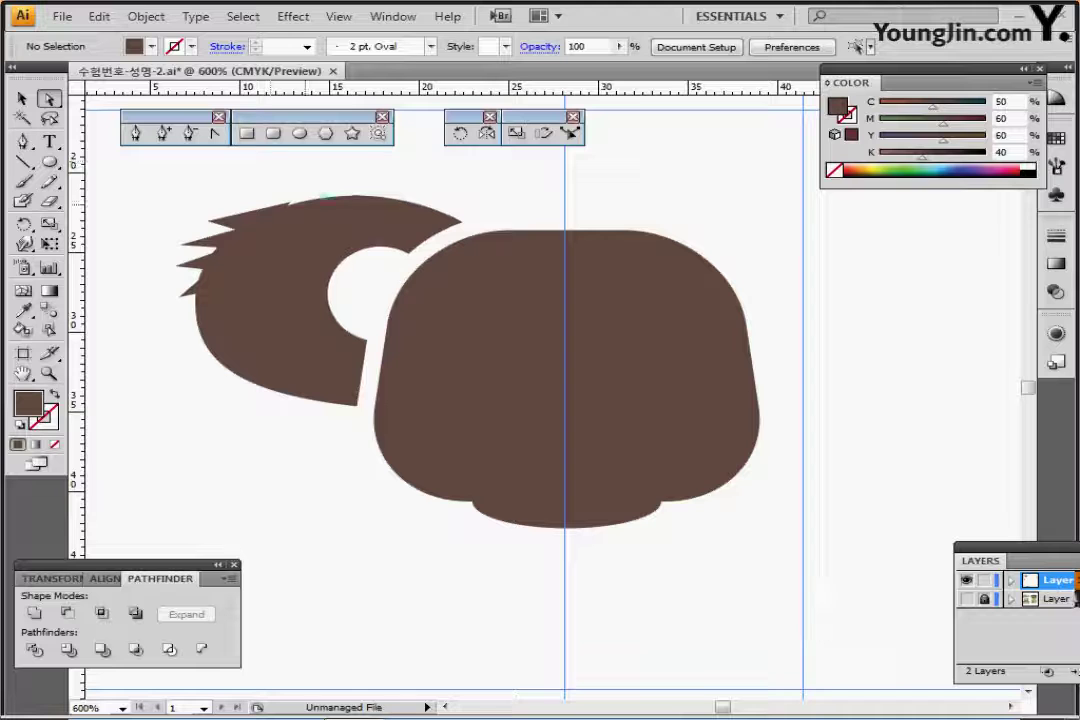
{"action": "left_click_drag", "start_coordinate": [289, 203], "coordinate": [289, 208]}
{"action": "left_click", "coordinate": [252, 184]}
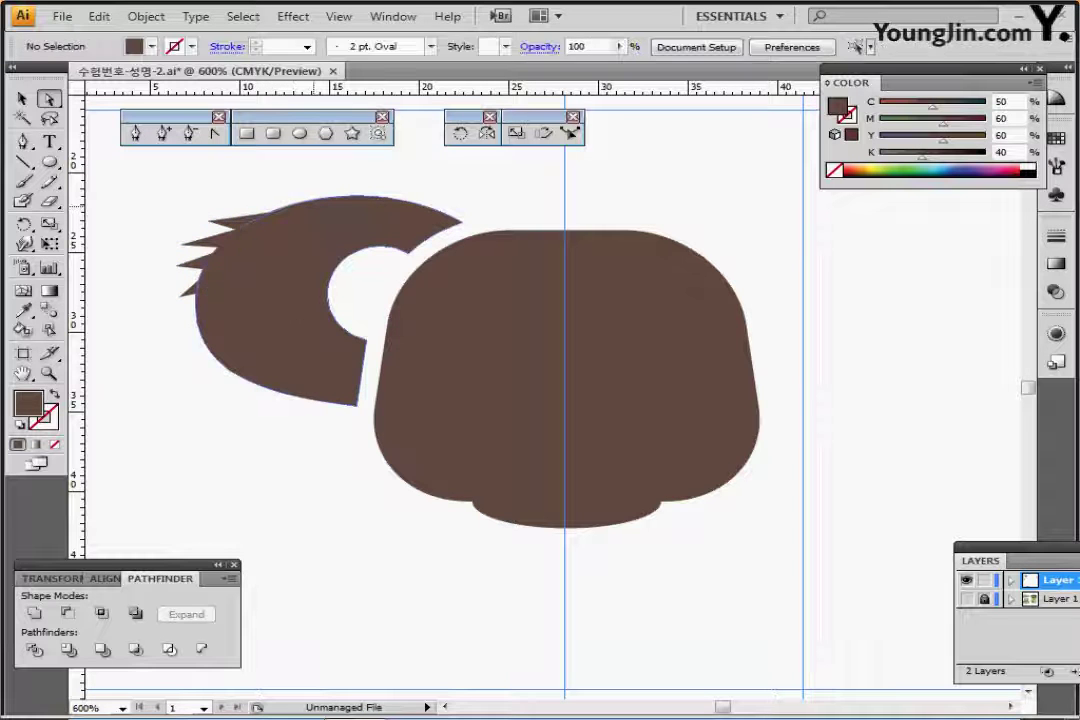
{"action": "left_click", "coordinate": [22, 99]}
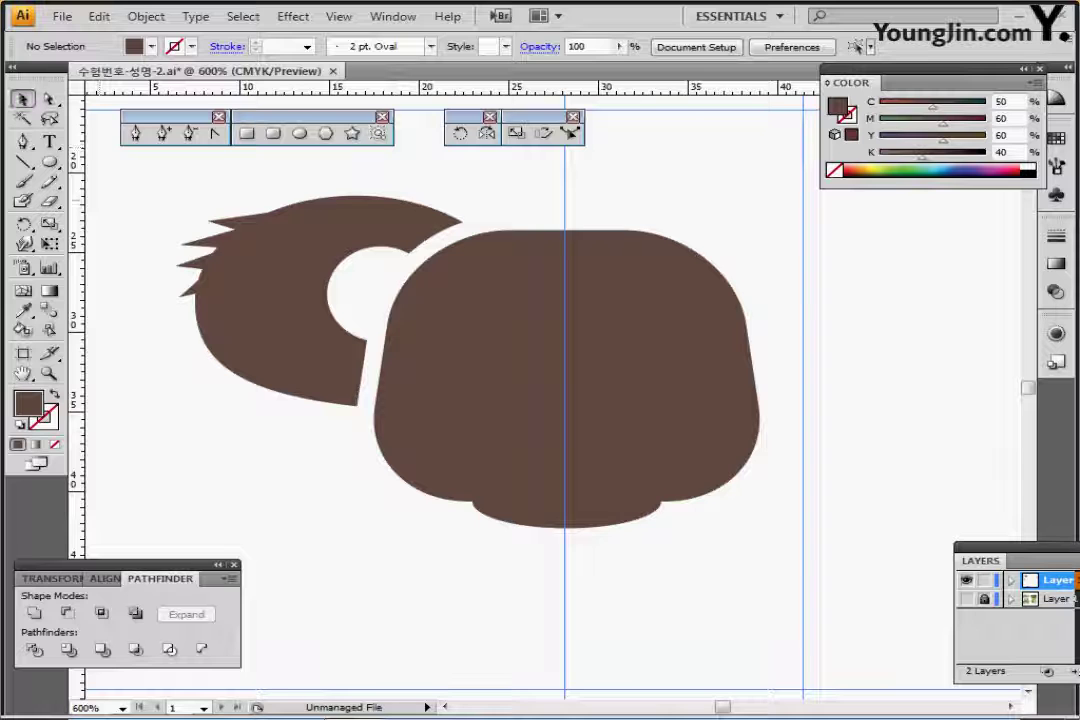
- Unite the ear and its fur tuft into one shape and deselect it
{"action": "left_click_drag", "start_coordinate": [145, 157], "coordinate": [390, 344]}
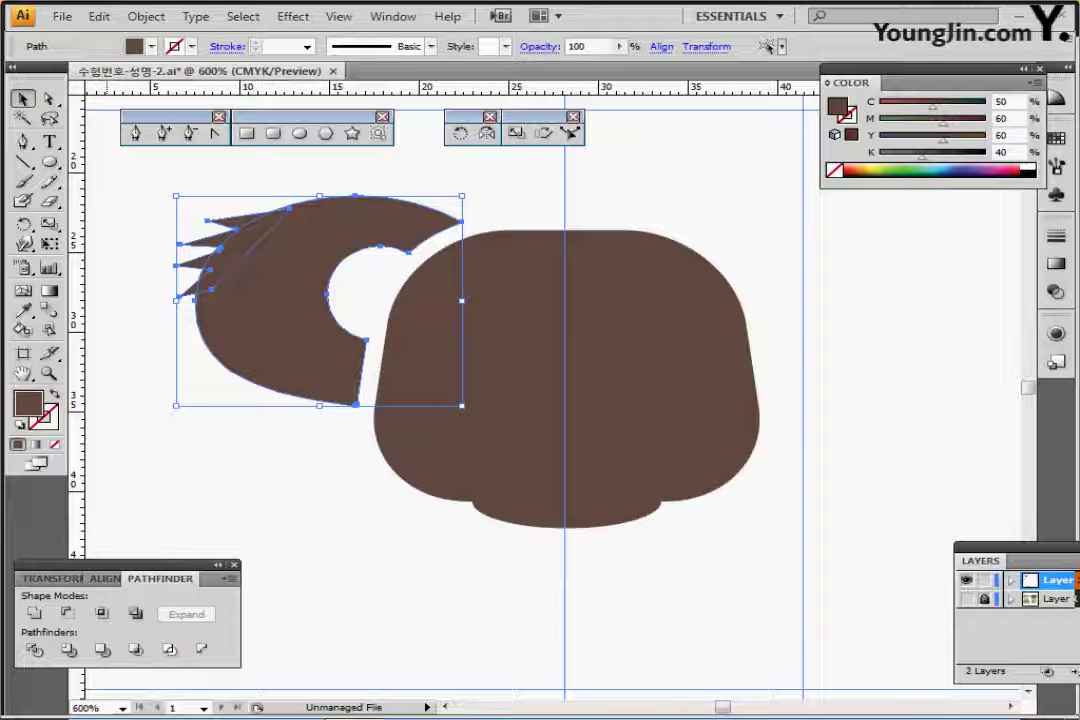
{"action": "left_click", "coordinate": [34, 613]}
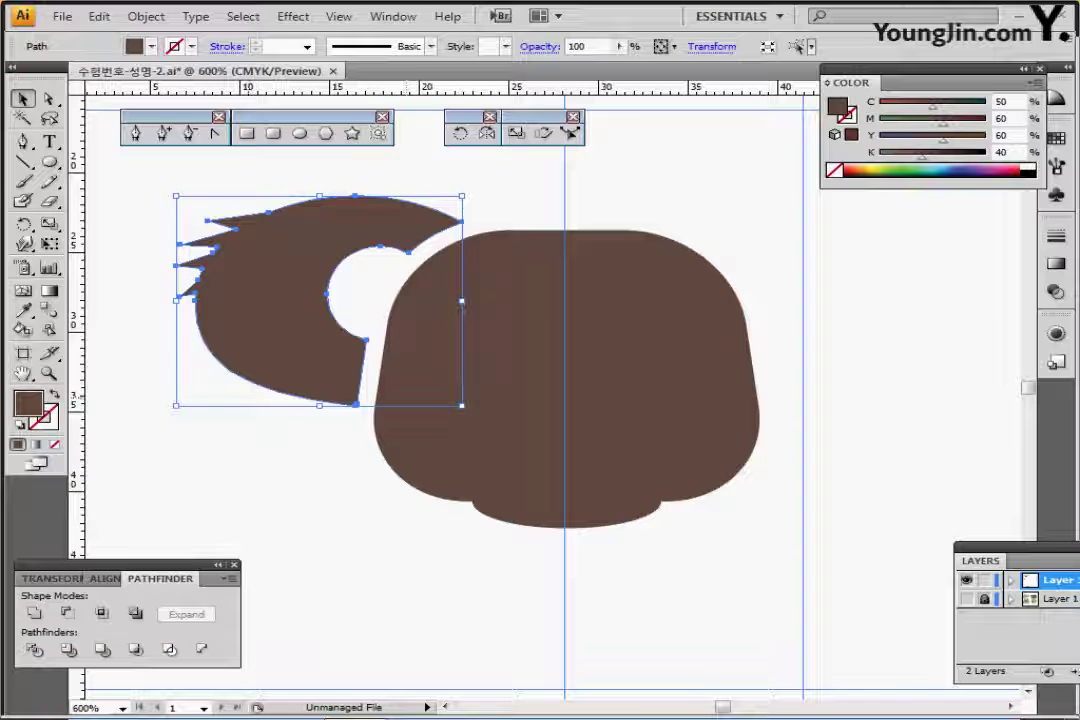
{"action": "left_click", "coordinate": [146, 372]}
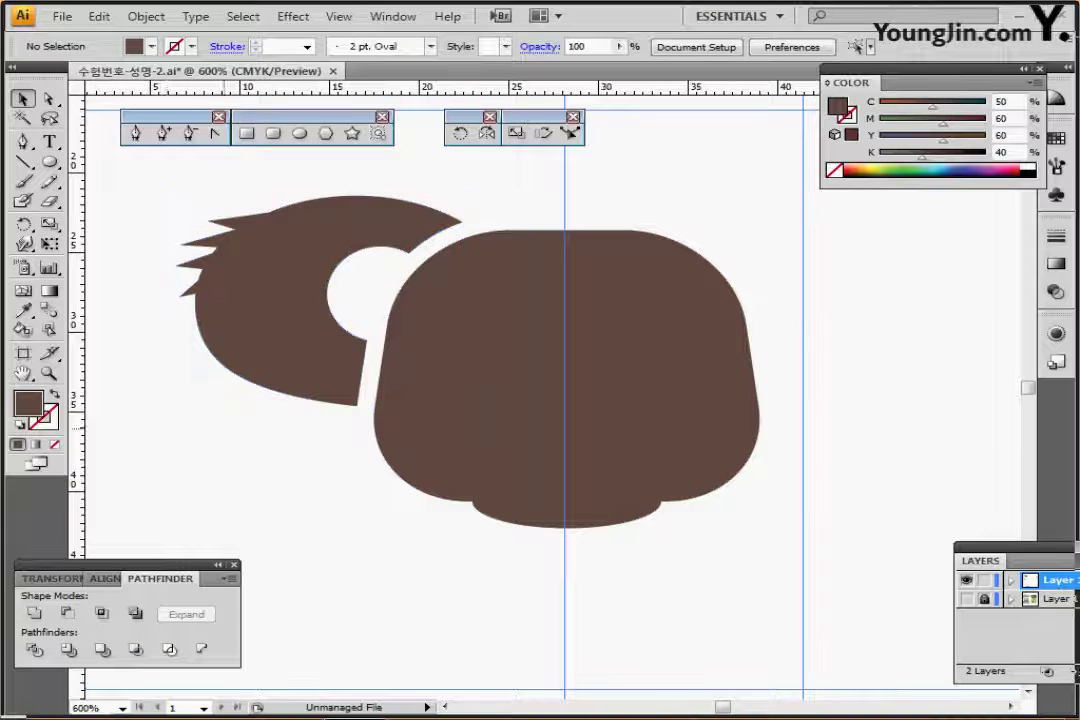
- Draw a black (K 100) ellipse for the nose, centred on the vertical guide inside the template's inner nose outline
{"action": "left_click", "coordinate": [296, 410], "text": "ctrl+alt"}
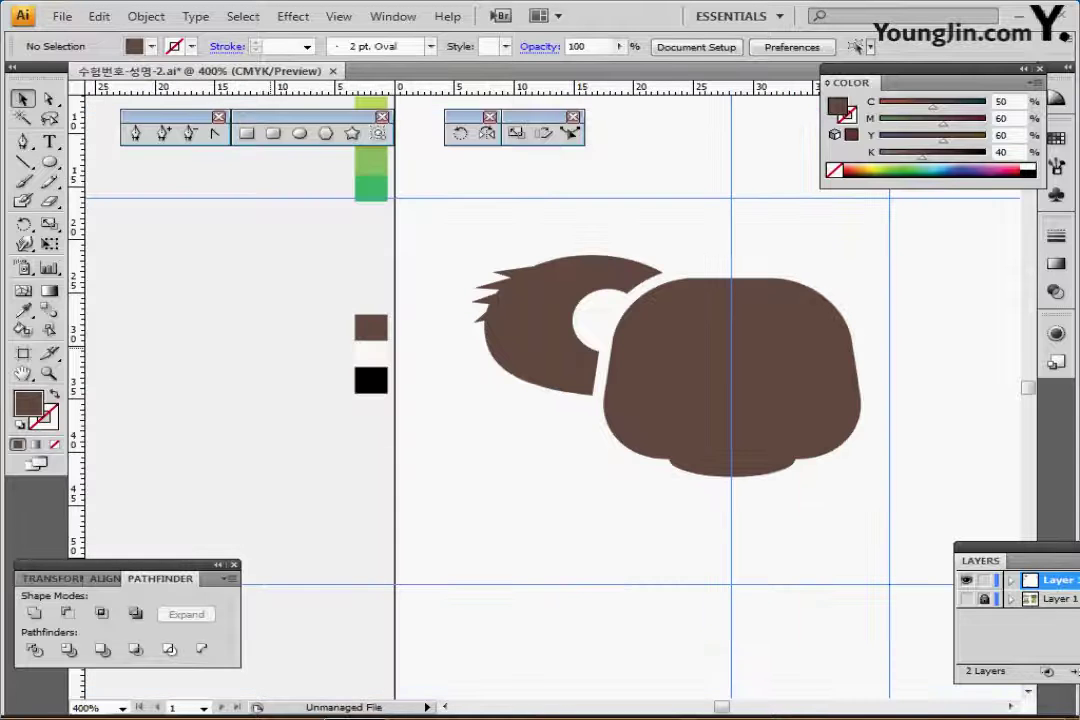
{"action": "left_click", "coordinate": [372, 380]}
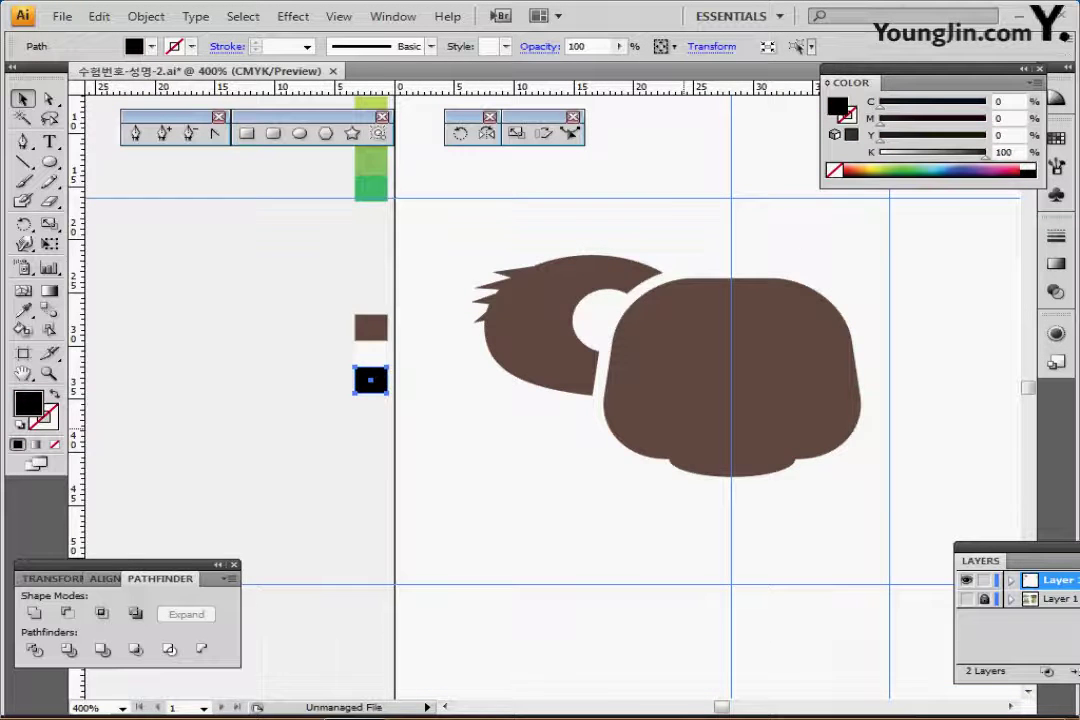
{"action": "key", "text": "ctrl+plus"}
{"action": "left_click_drag", "start_coordinate": [561, 303], "coordinate": [523, 284]}
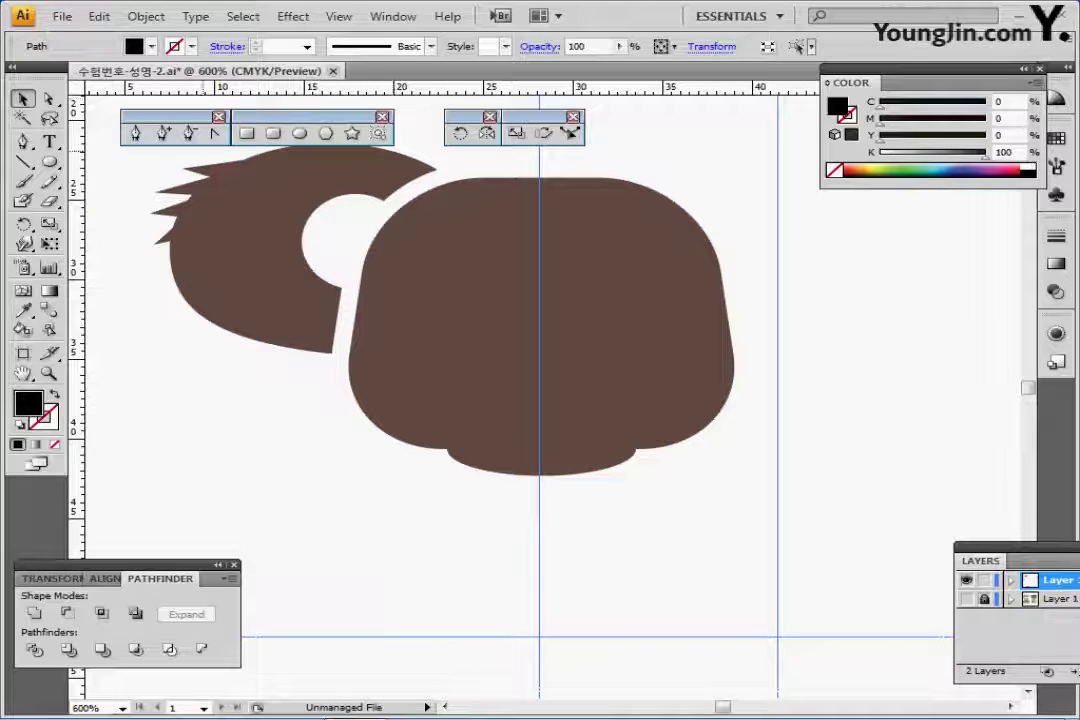
{"action": "left_click", "coordinate": [299, 133]}
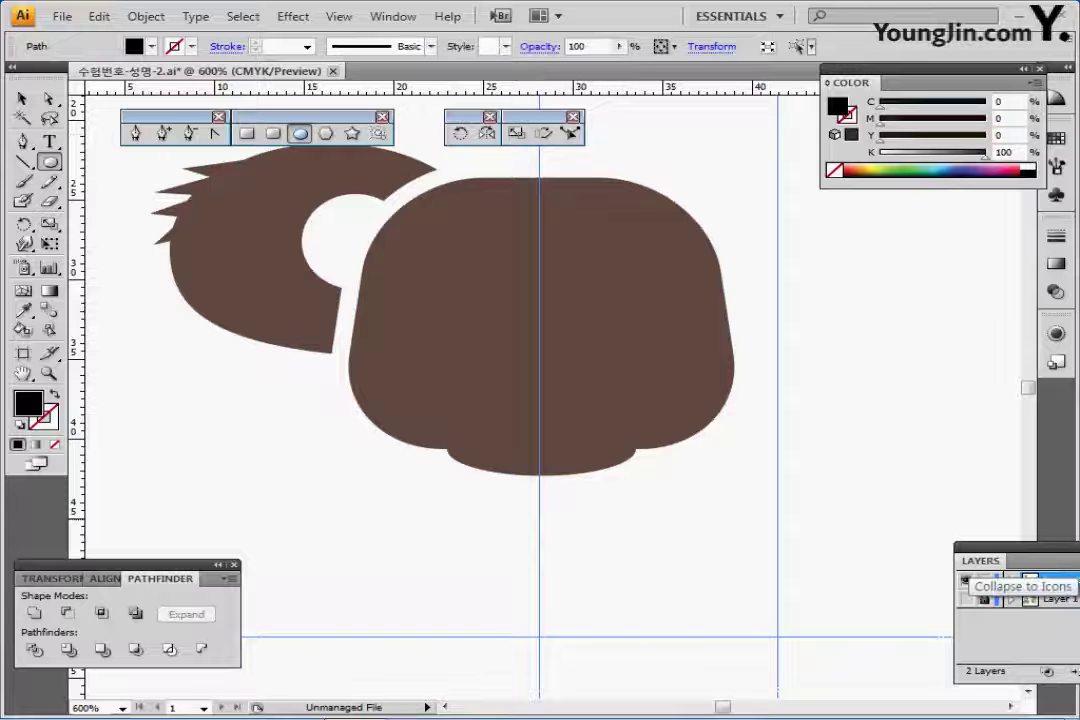
{"action": "key", "text": "ctrl+y"}
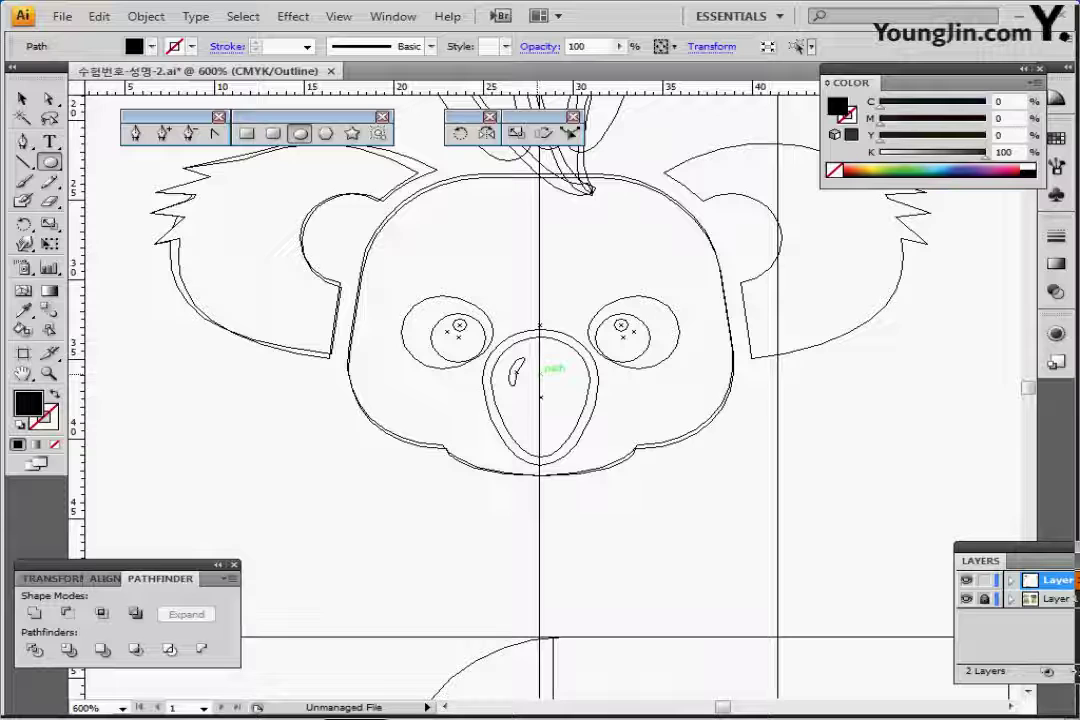
{"action": "left_click_drag", "start_coordinate": [541, 371], "coordinate": [597, 405]}
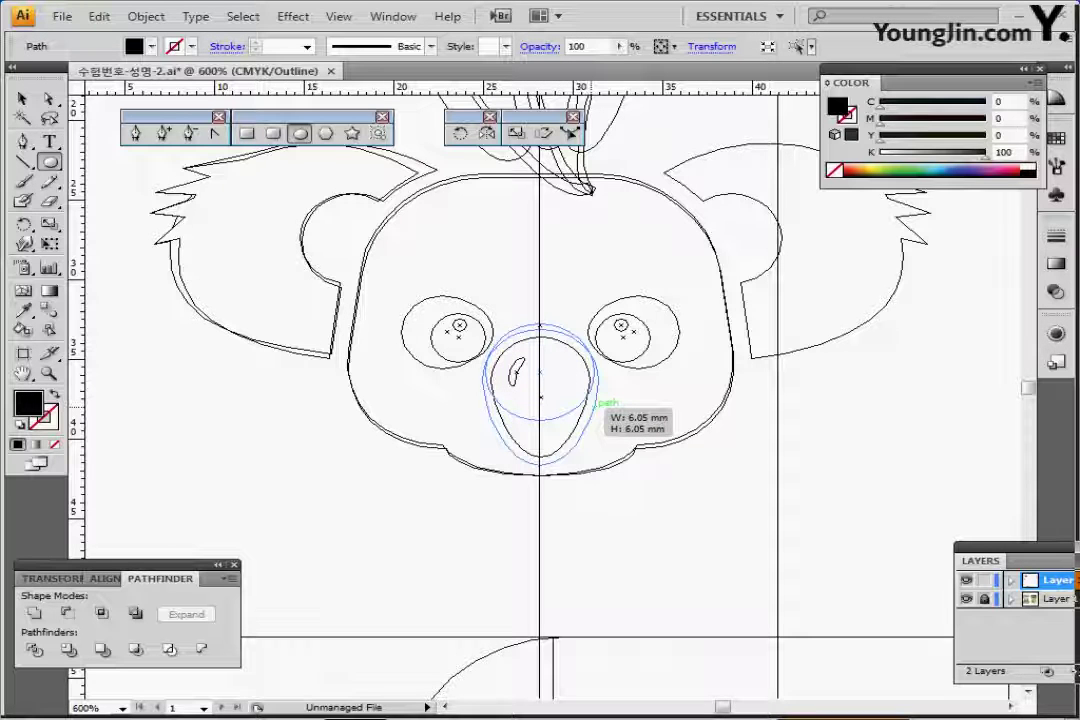
{"action": "left_click_drag", "start_coordinate": [597, 405], "coordinate": [541, 379]}
{"action": "key", "text": "ctrl+y"}
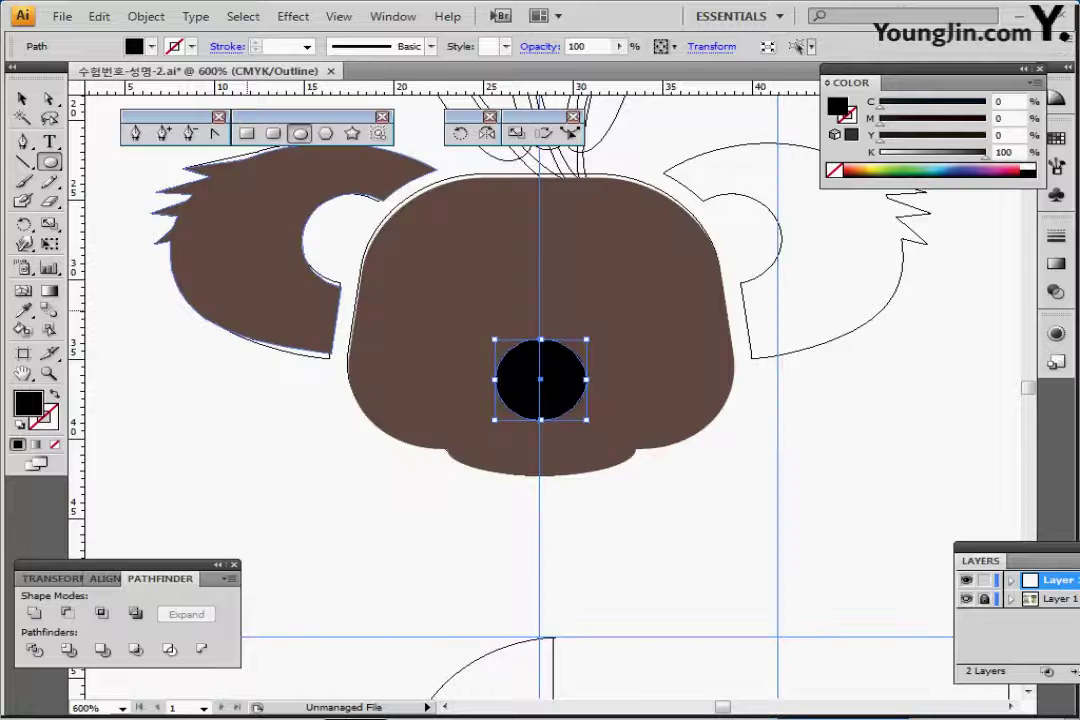
- Stretch the nose into a downward-pointing egg shape by moving its lowest anchor point to Y -41.234 mm
{"action": "key", "text": "a"}
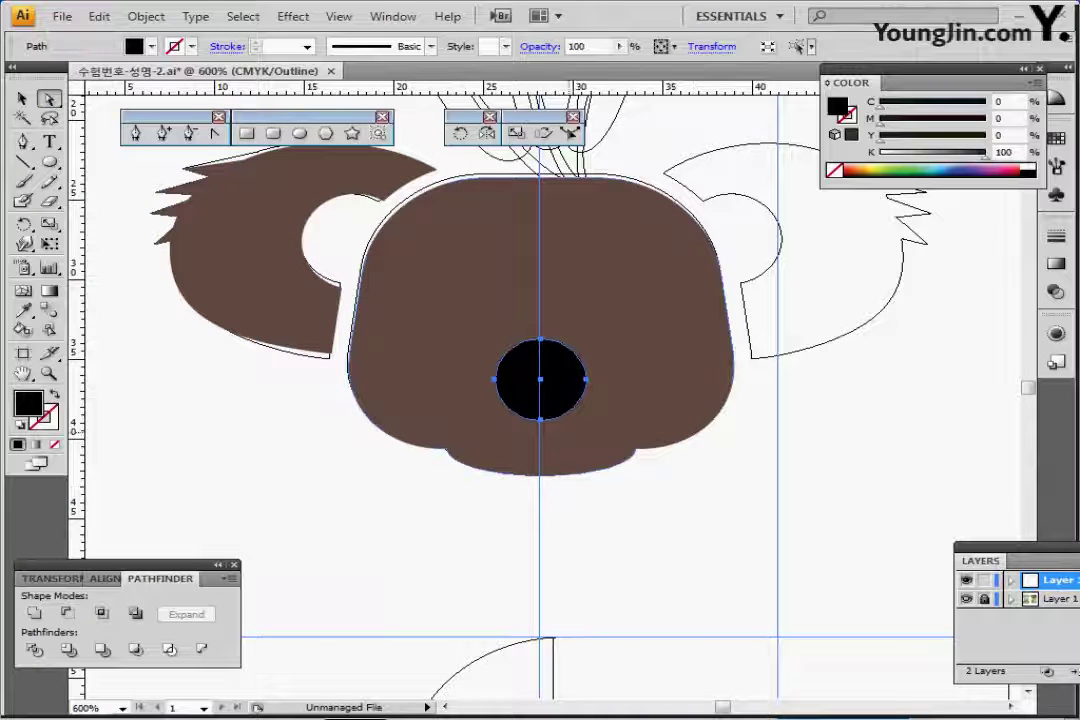
{"action": "left_click", "coordinate": [540, 418]}
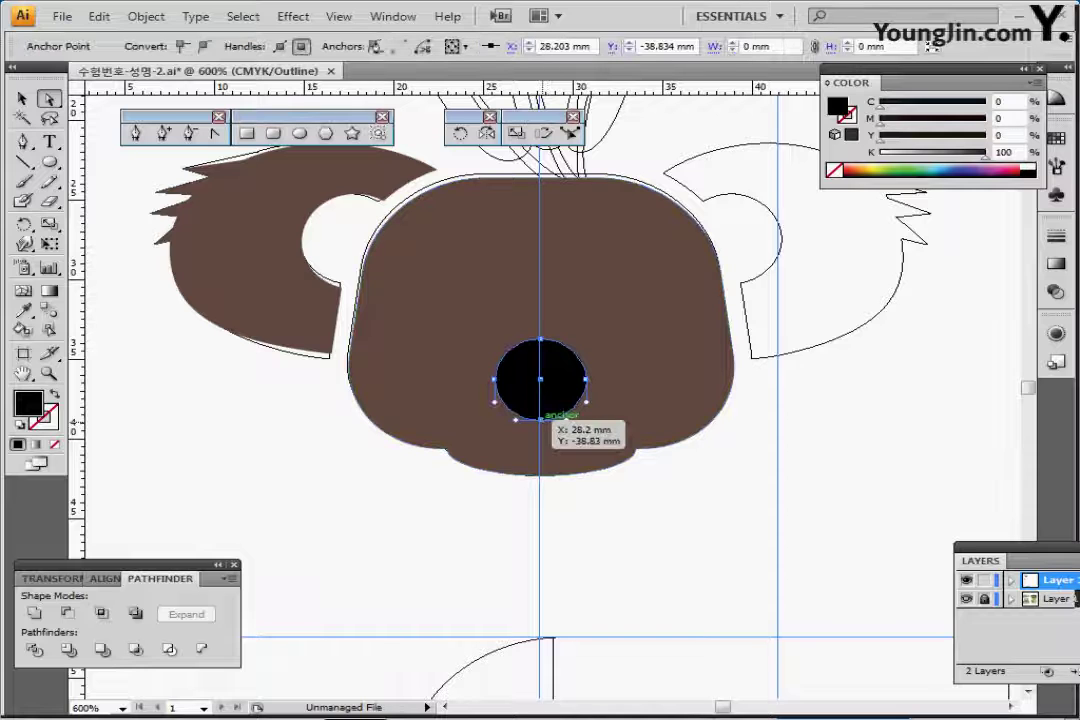
{"action": "key", "text": "Down"}
{"action": "key", "text": "Down"}
{"action": "key", "text": "Down"}
{"action": "key", "text": "Down"}
{"action": "key", "text": "Down"}
{"action": "key", "text": "Down"}
{"action": "key", "text": "Down"}
{"action": "key", "text": "Down"}
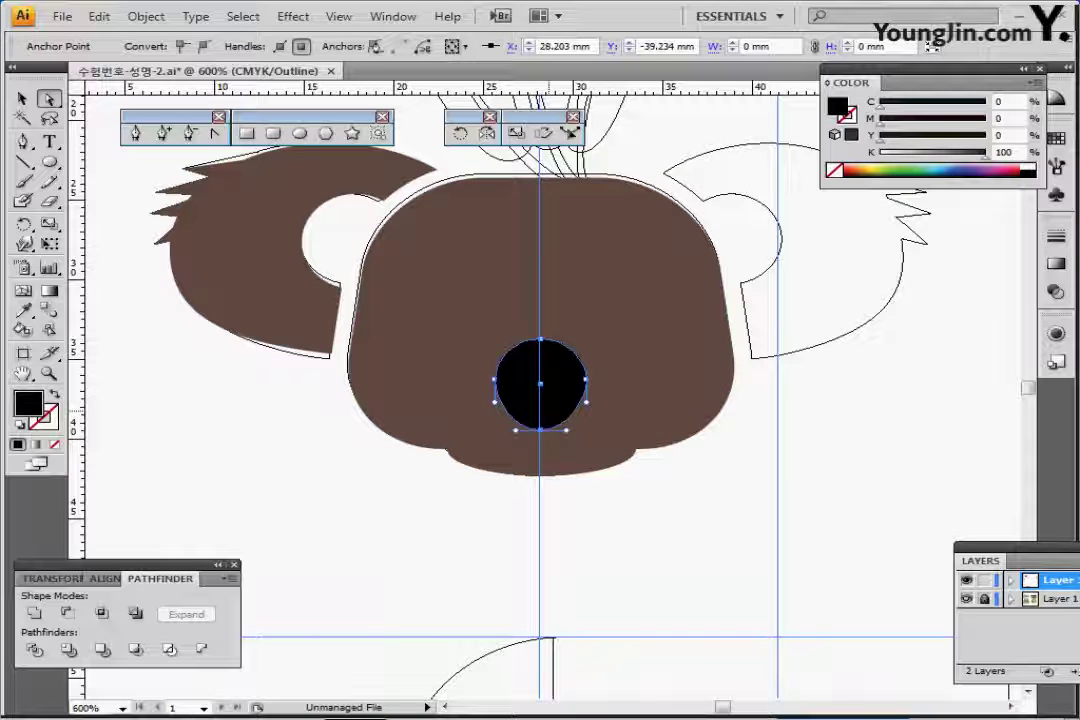
{"action": "key", "text": "Up"}
{"action": "key", "text": "Up"}
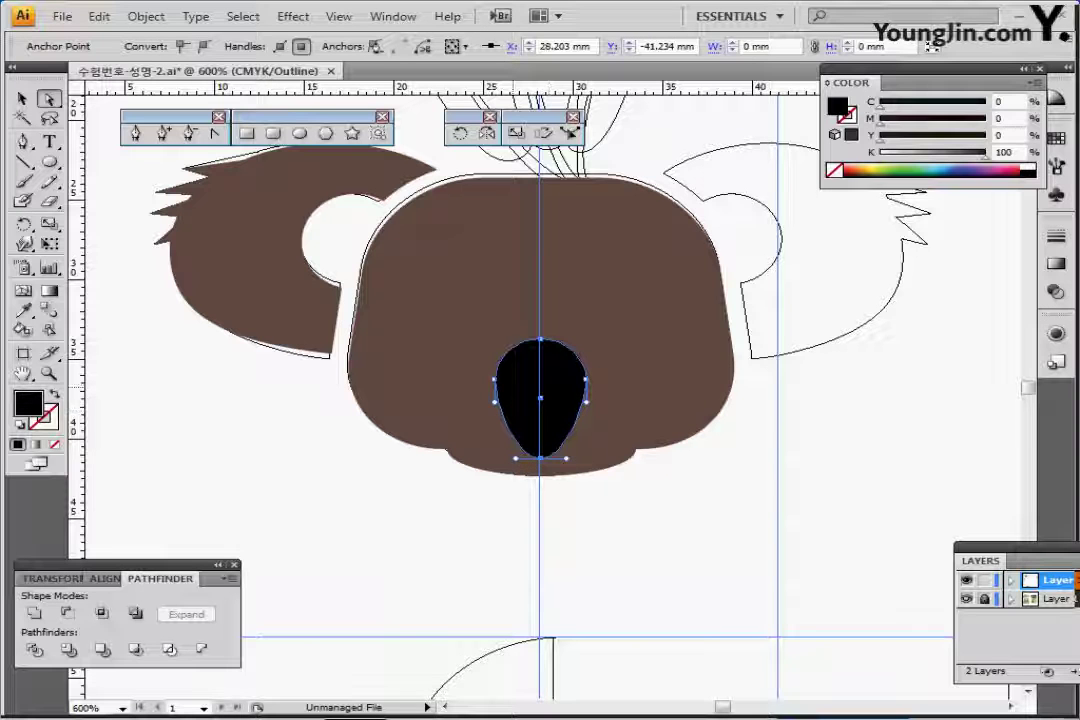
- Create an offset path of 0.5 mm around the nose and fill it with white
{"action": "left_click", "coordinate": [146, 16]}
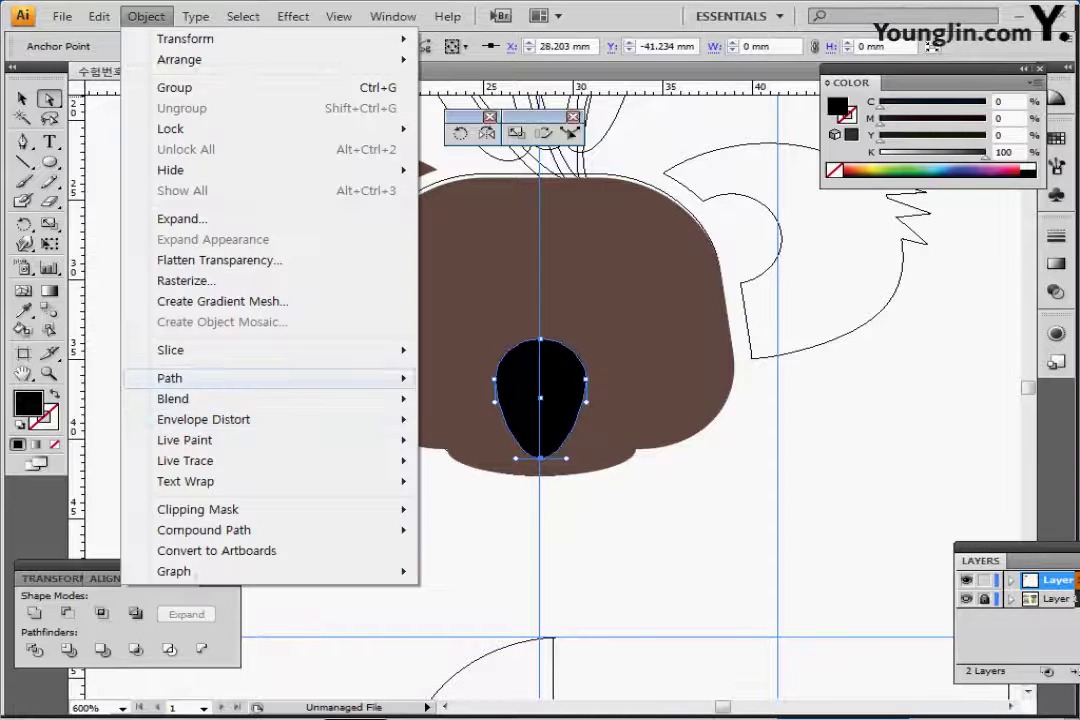
{"action": "mouse_move", "coordinate": [300, 378]}
{"action": "left_click", "coordinate": [480, 446]}
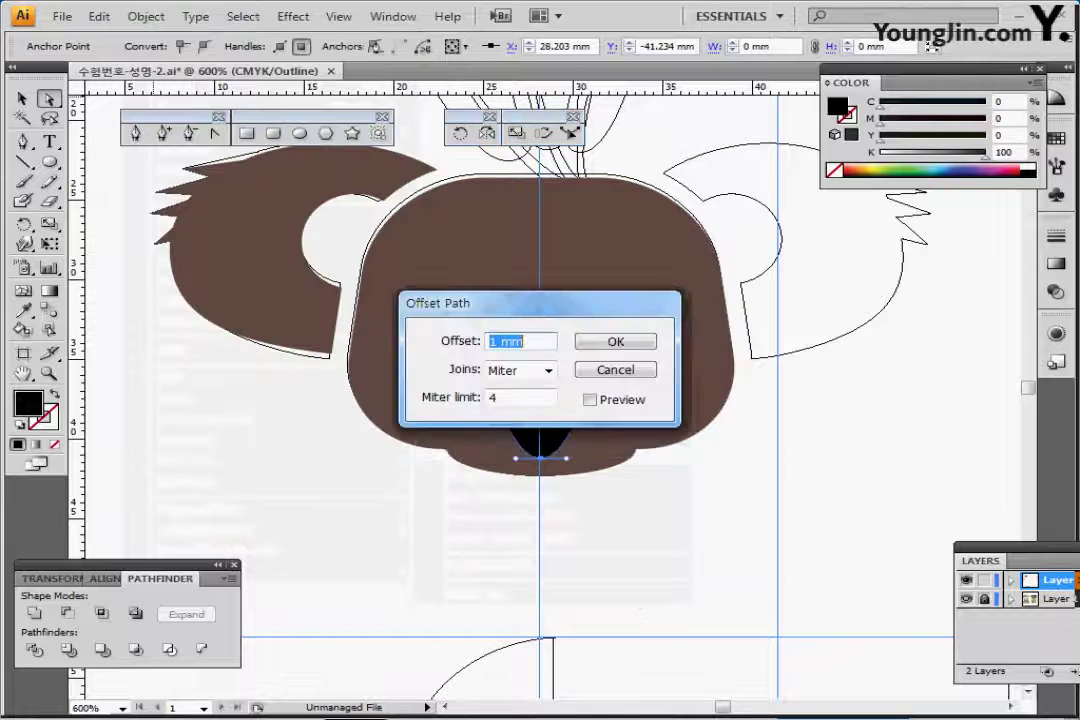
{"action": "type", "text": "0."}
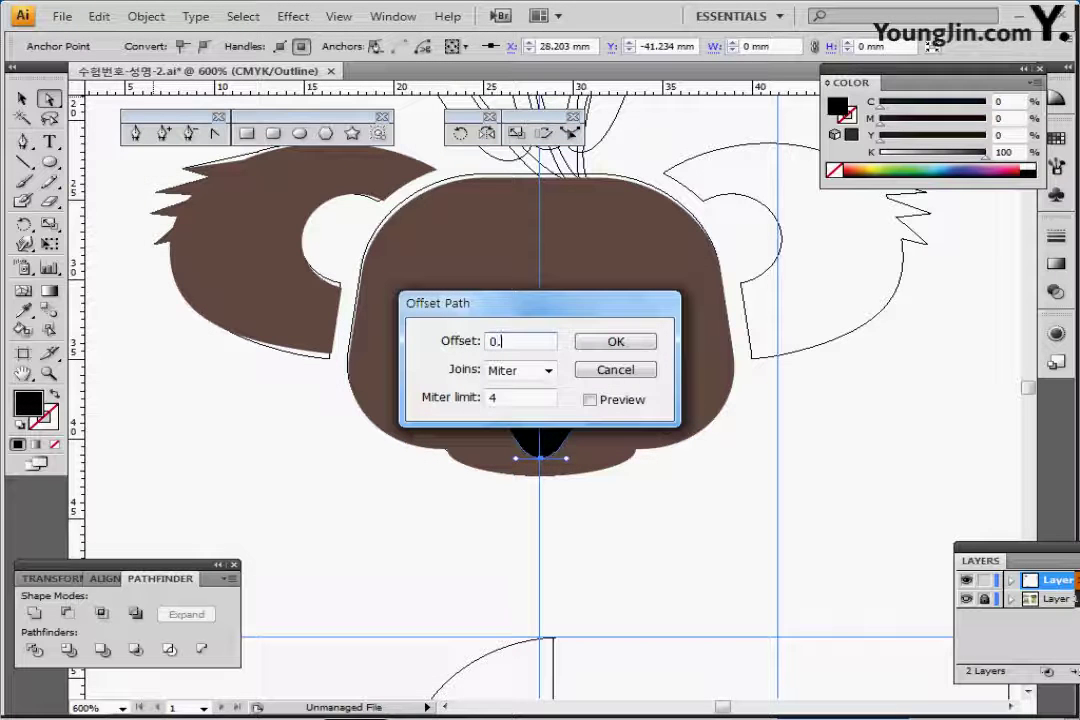
{"action": "type", "text": "5"}
{"action": "key", "text": "Return"}
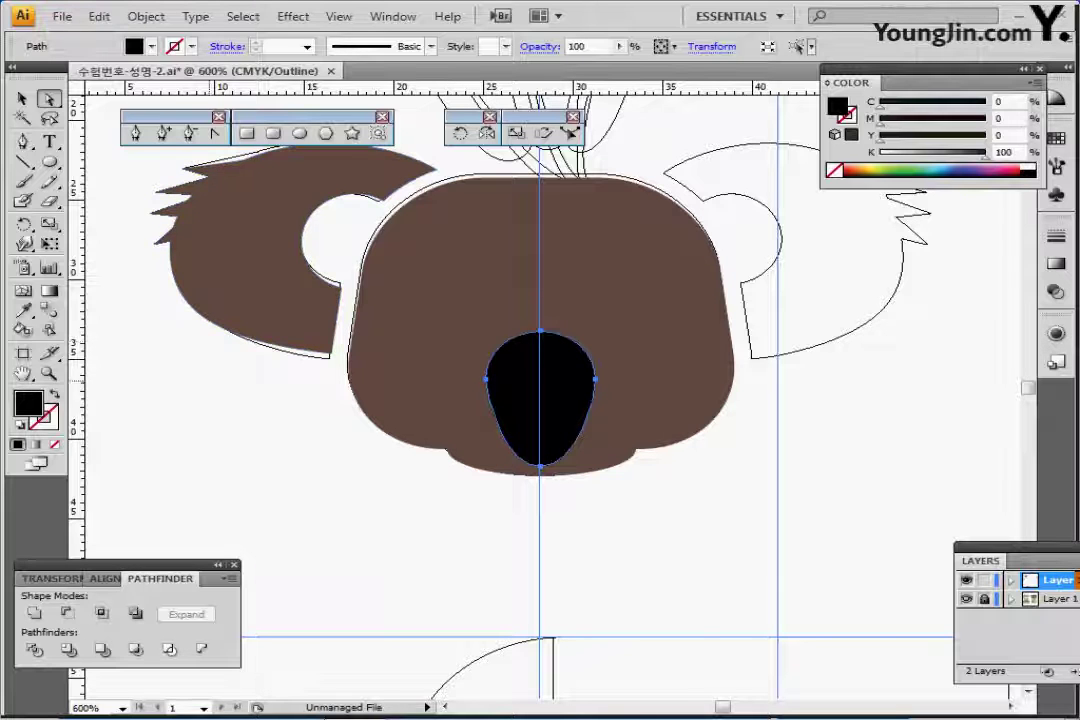
{"action": "left_click", "coordinate": [134, 46]}
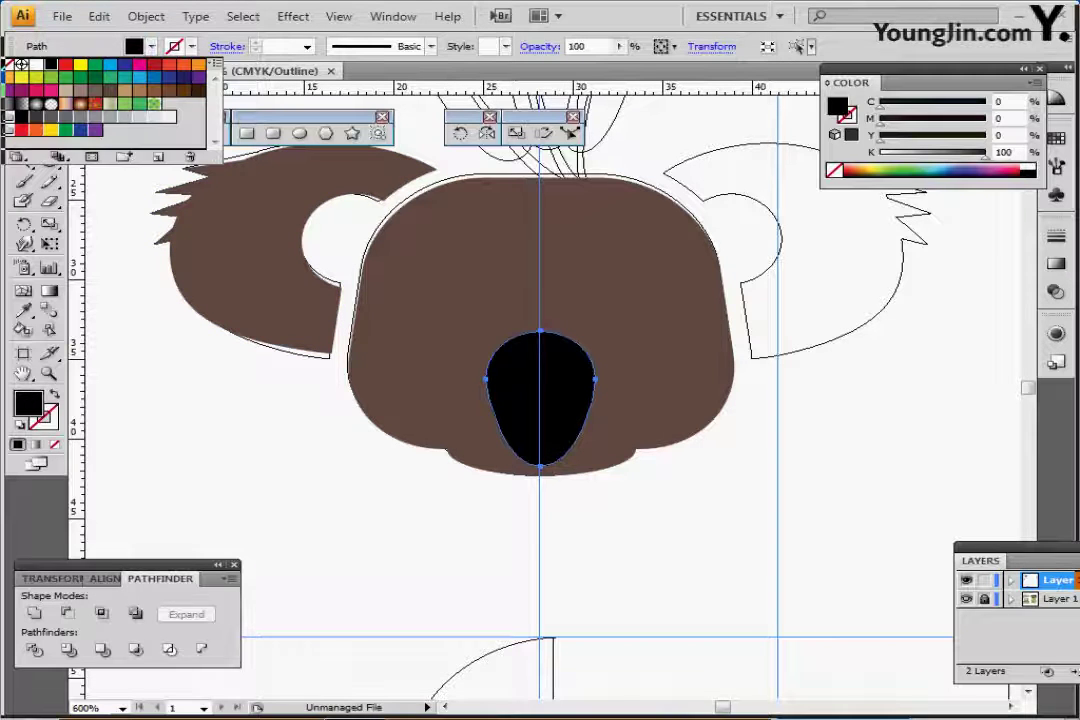
{"action": "left_click", "coordinate": [20, 63]}
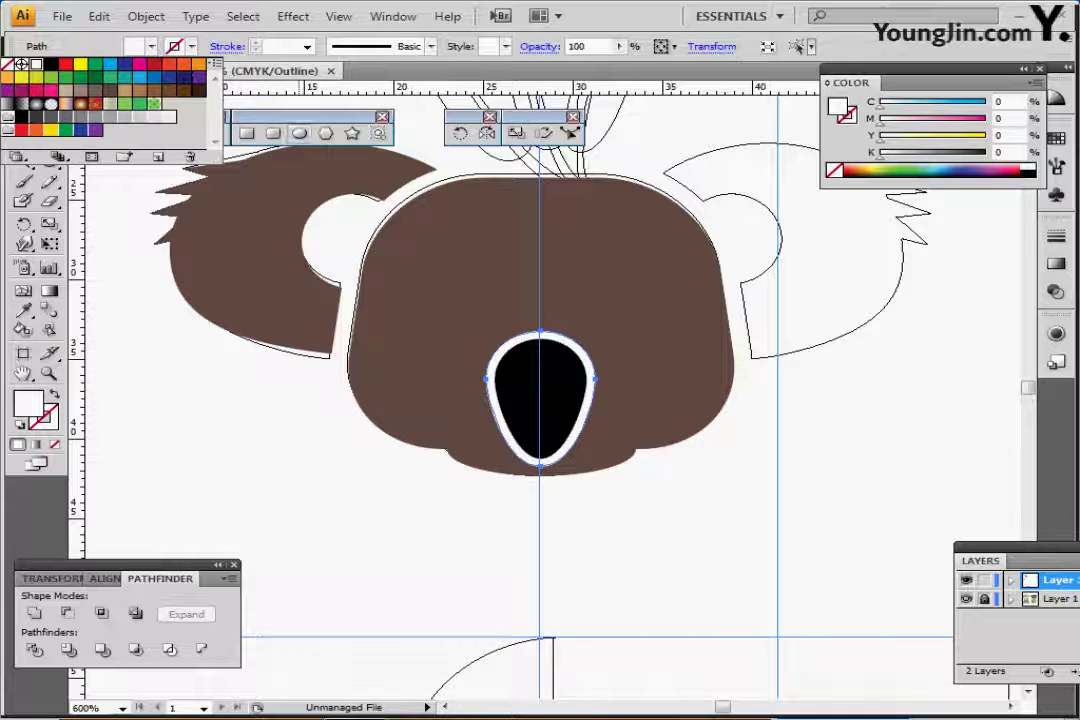
- Add a narrow white highlight ellipse, about 0.55 mm wide and 1.87 mm high, on the upper left of the black nose
{"action": "left_click", "coordinate": [300, 133]}
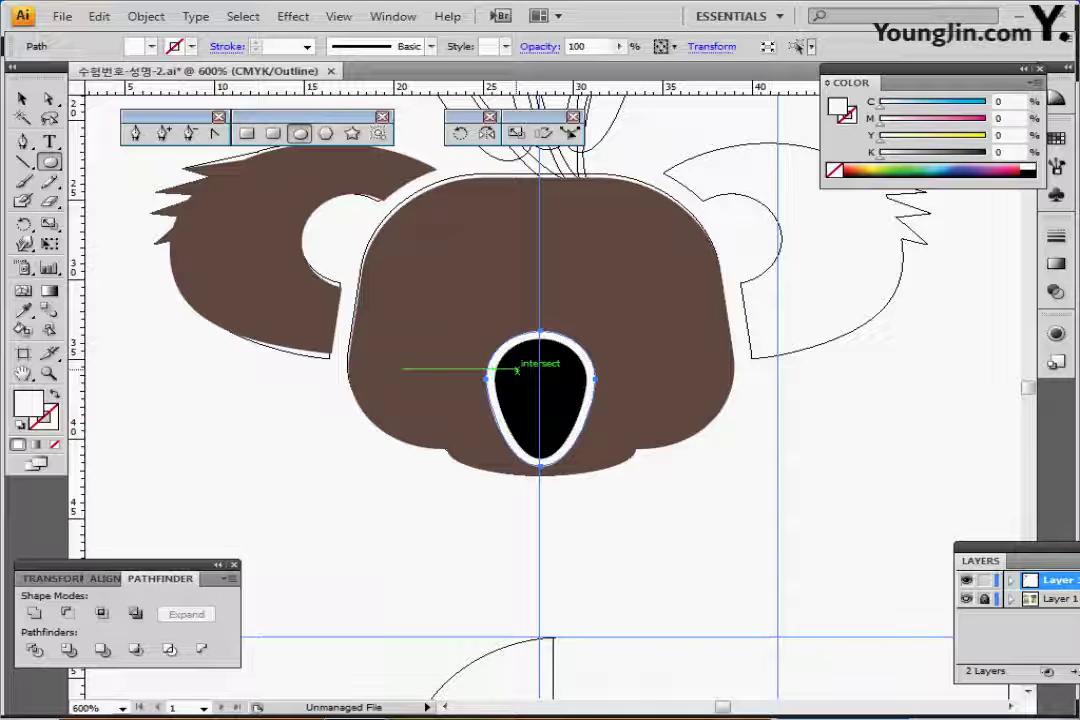
{"action": "left_click_drag", "start_coordinate": [513, 362], "coordinate": [524, 390]}
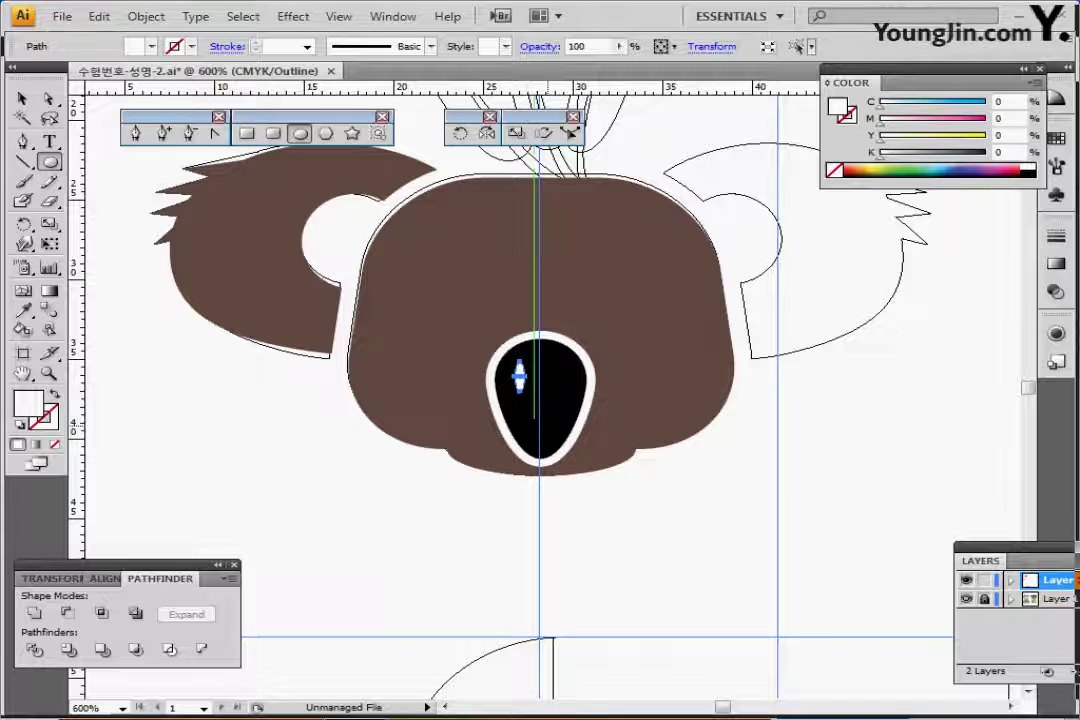
{"action": "key", "text": "ctrl+equal"}
{"action": "key", "text": "ctrl+equal"}
{"action": "key", "text": "ctrl+equal"}
{"action": "key", "text": "ctrl+equal"}
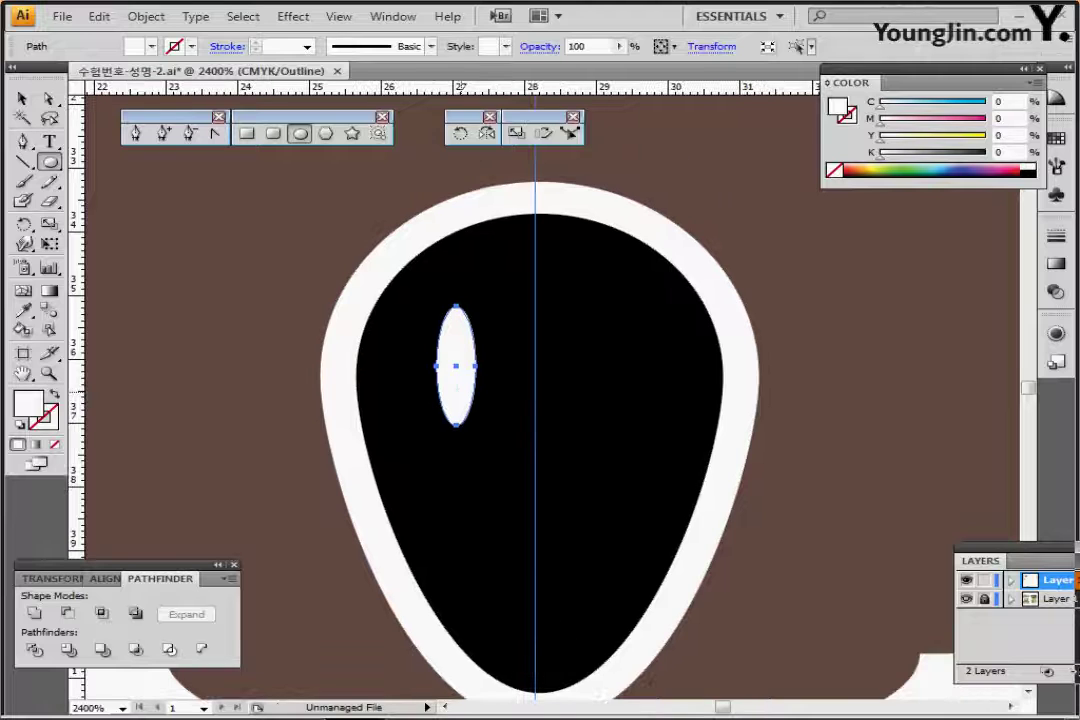
{"action": "left_click_drag", "start_coordinate": [465, 387], "coordinate": [441, 368]}
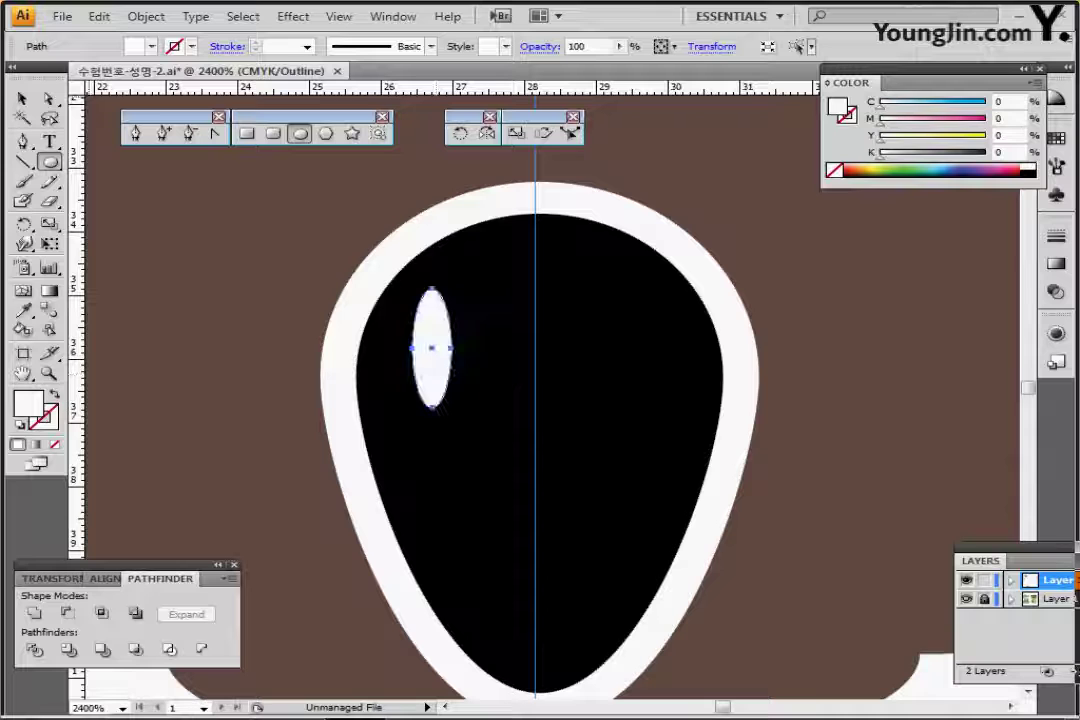
- Bend the highlight ellipse into a crescent by moving its right anchor point inward to the ellipse's centre
{"action": "key", "text": "a"}
{"action": "left_click", "coordinate": [450, 348]}
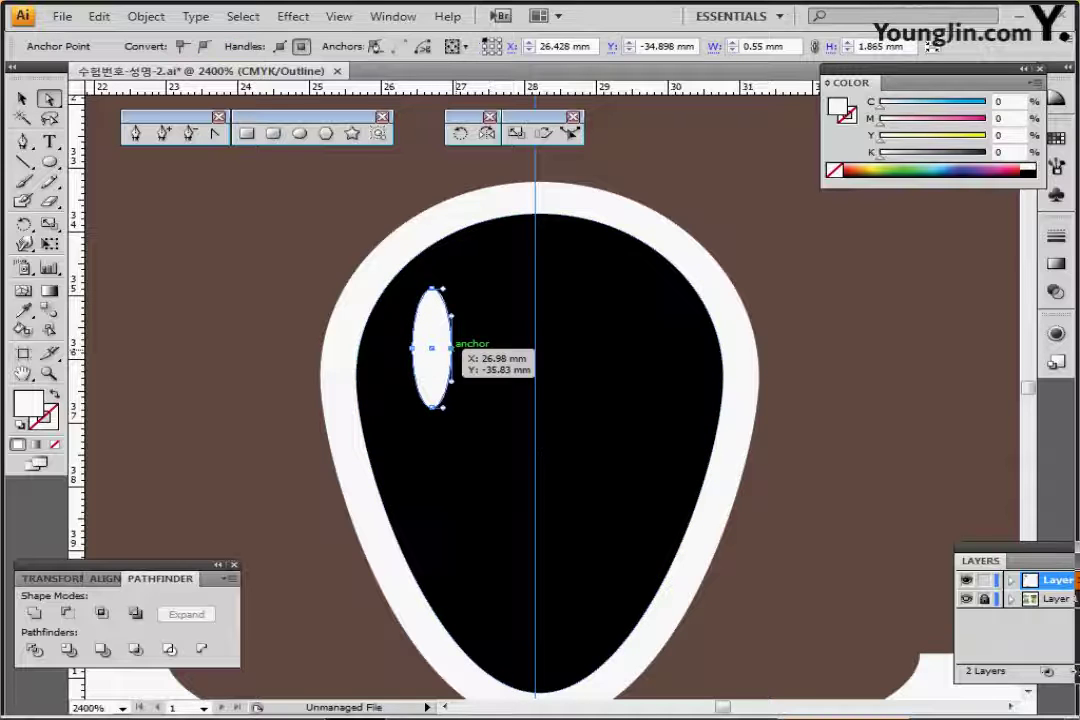
{"action": "left_click_drag", "start_coordinate": [450, 348], "coordinate": [431, 348]}
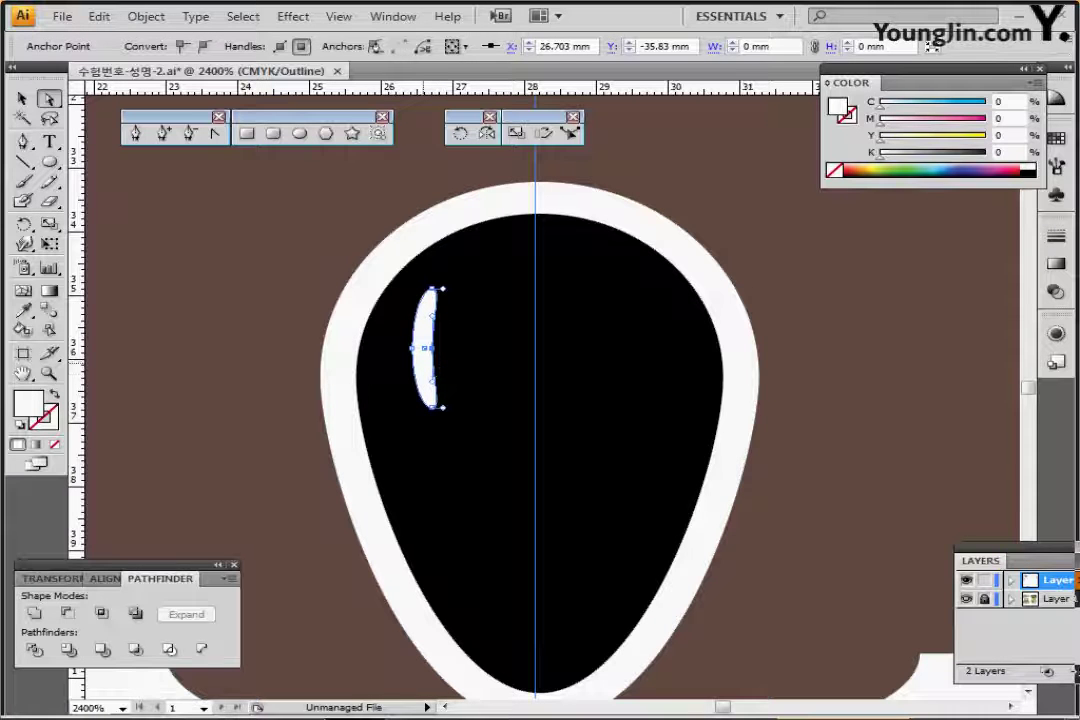
- Rotate the whole crescent highlight about 20 degrees clockwise so that it follows the nose's curve
{"action": "left_click", "coordinate": [424, 352]}
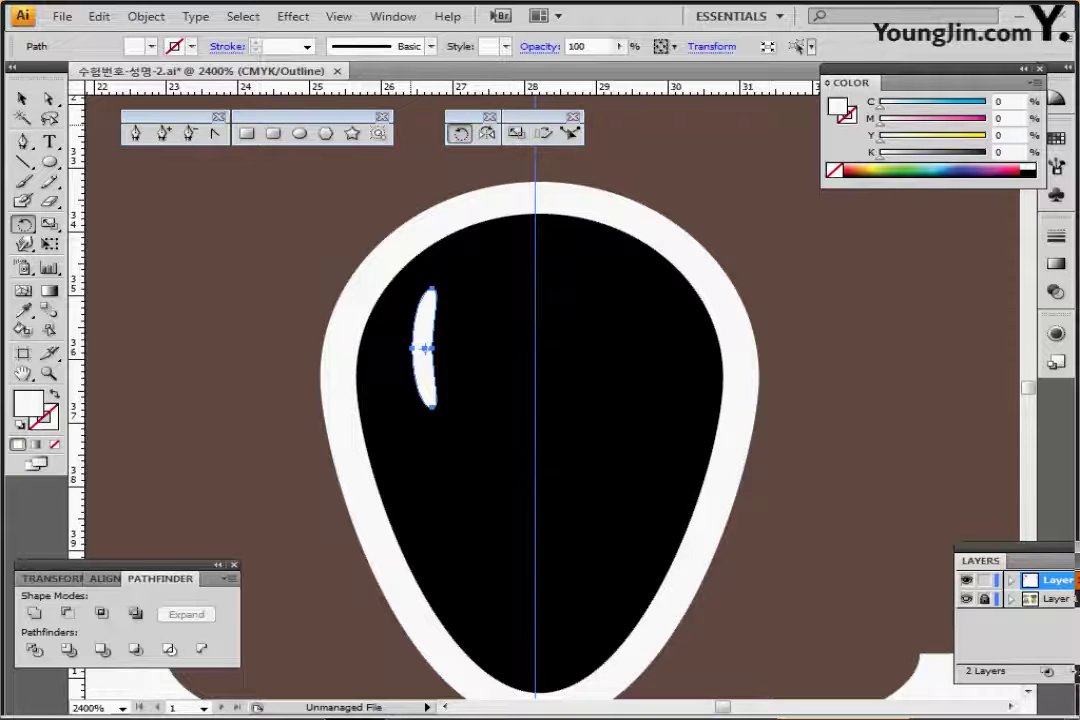
{"action": "double_click", "coordinate": [459, 133]}
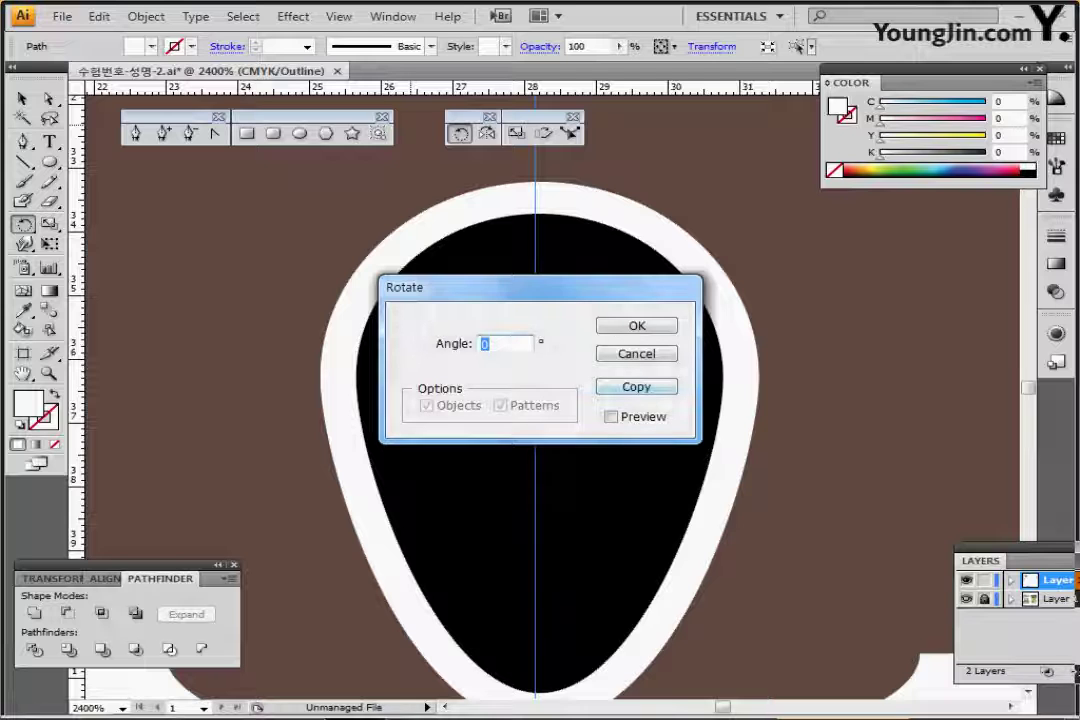
{"action": "type", "text": "-2"}
{"action": "key", "text": "Return"}
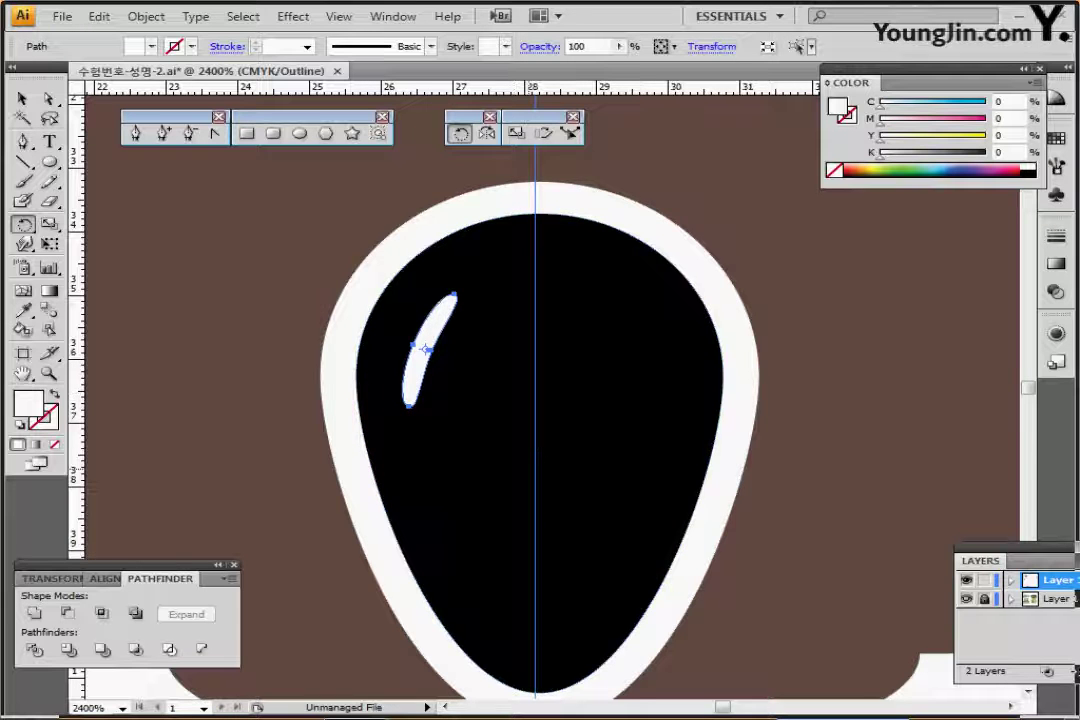
- Draw a white ellipse for the eye left of the nose, aligned with the outer edge of the template's eye outline, and restore the colour preview
{"action": "key", "text": "ctrl+minus"}
{"action": "scroll", "coordinate": [458, 387], "scroll_direction": "up", "scroll_amount": 3}
{"action": "left_click_drag", "start_coordinate": [429, 351], "coordinate": [517, 430]}
{"action": "scroll", "coordinate": [550, 380], "scroll_direction": "right", "scroll_amount": 1}
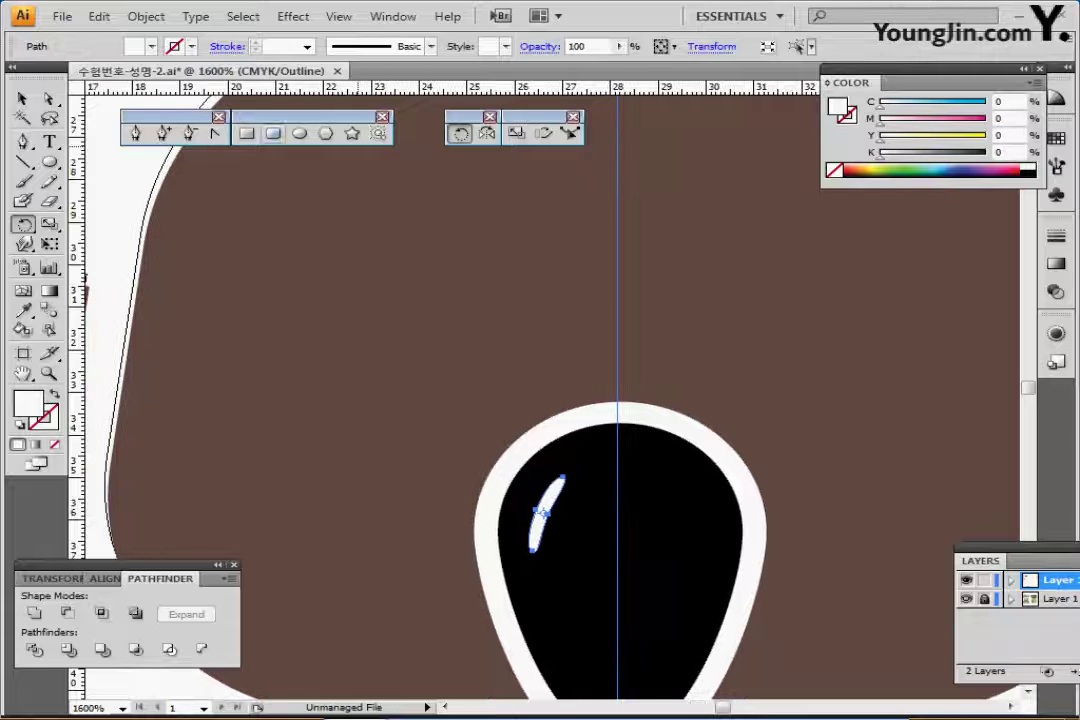
{"action": "left_click", "coordinate": [299, 133]}
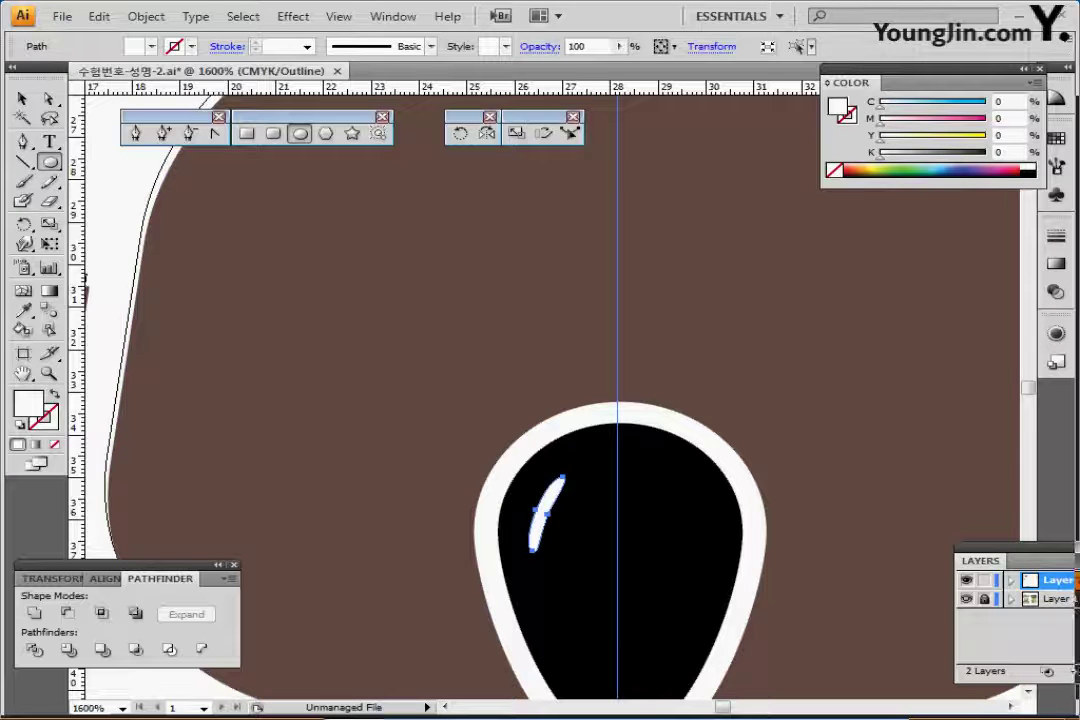
{"action": "key", "text": "ctrl+y"}
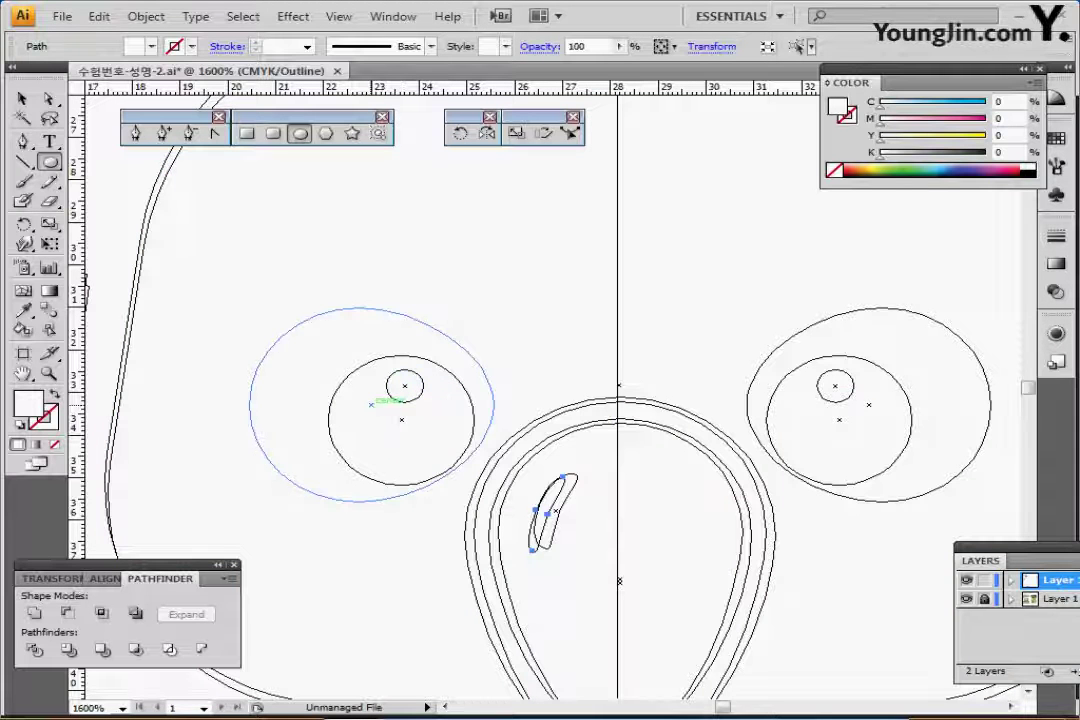
{"action": "left_click_drag", "start_coordinate": [371, 403], "coordinate": [487, 492]}
{"action": "key", "text": "Left"}
{"action": "key", "text": "Left"}
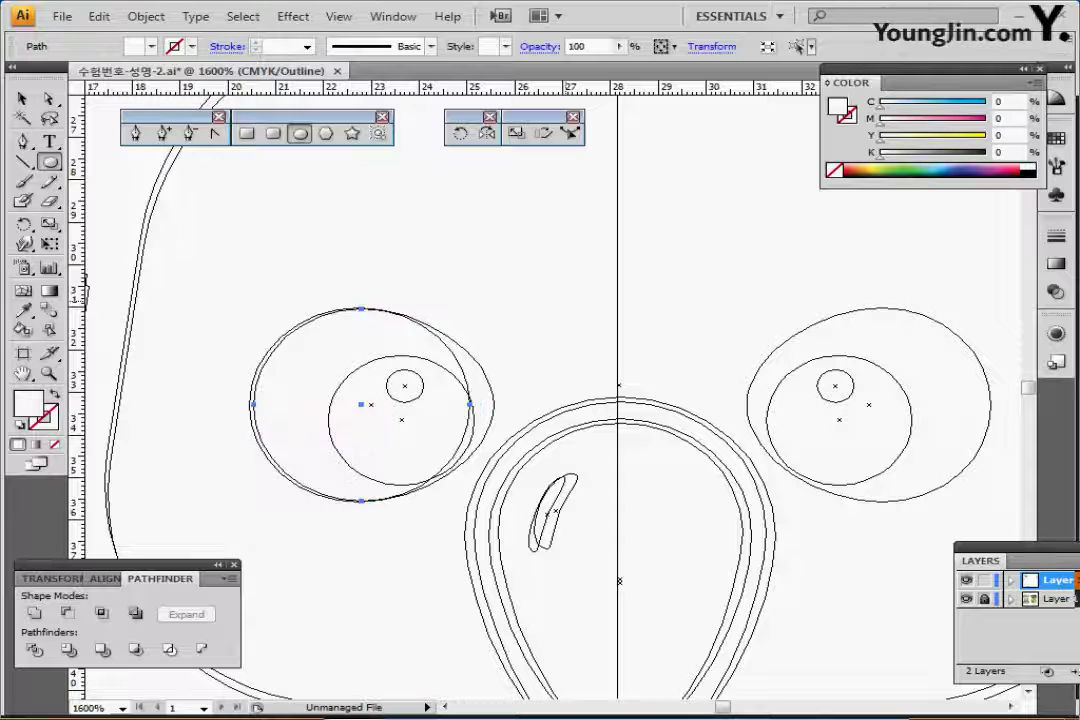
{"action": "key", "text": "Right"}
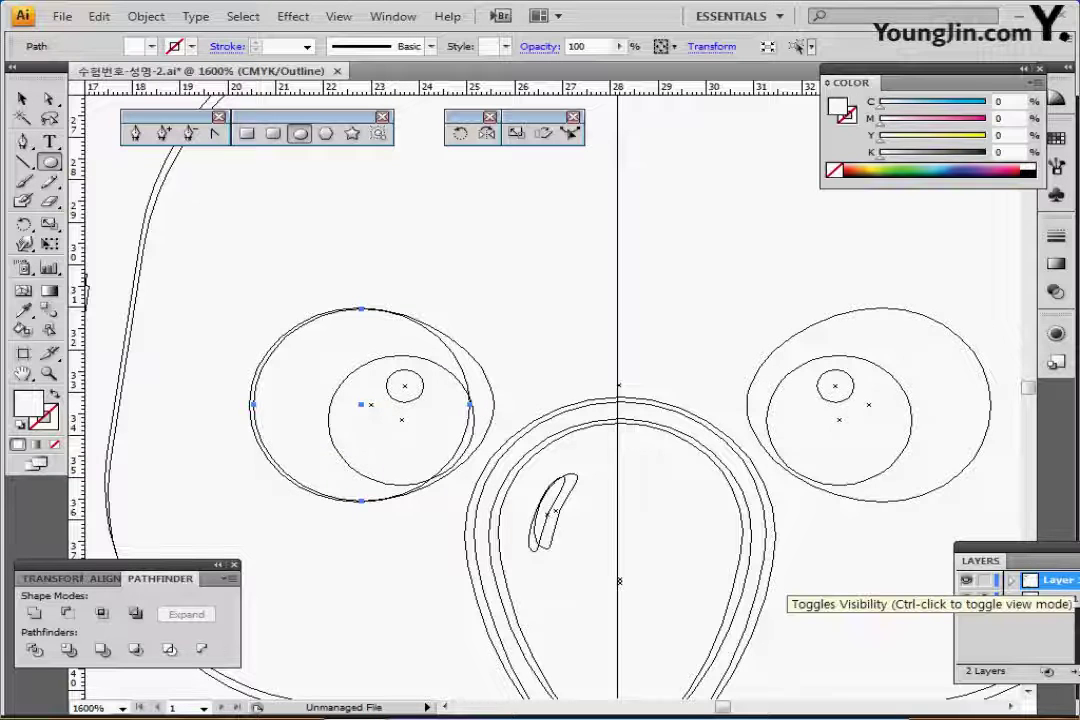
{"action": "left_click", "coordinate": [967, 580], "text": "ctrl"}
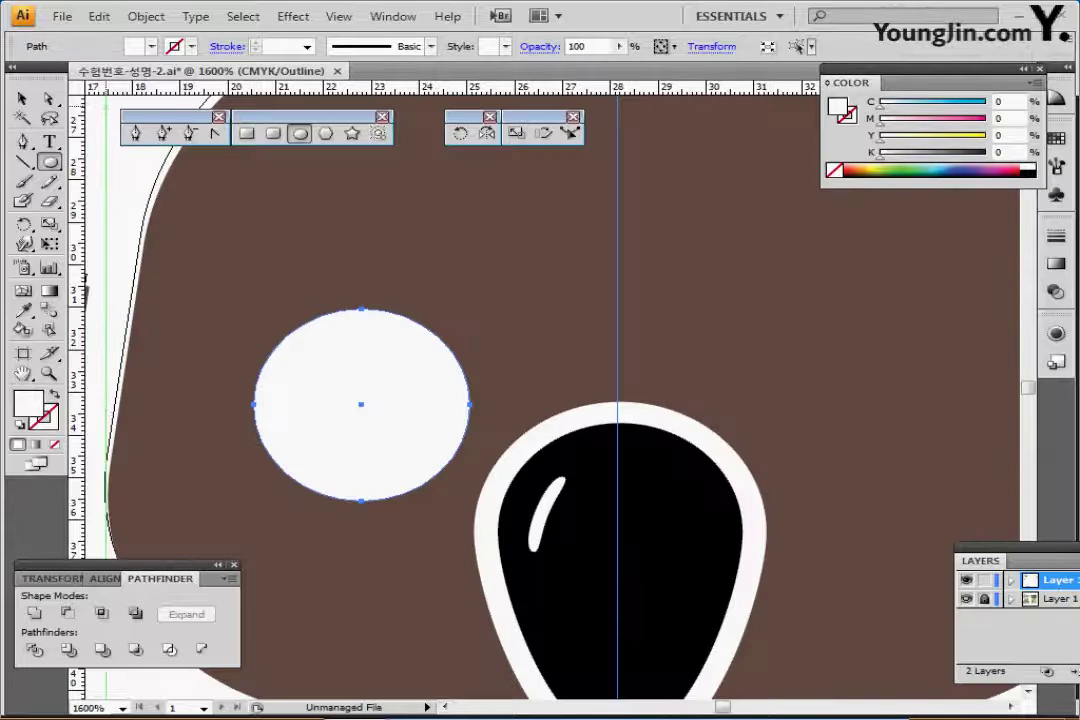
- Stretch the white eye ellipse toward the nose by moving its right anchor point outward to about X 25.5 mm
{"action": "left_click_drag", "start_coordinate": [605, 280], "coordinate": [555, 257]}
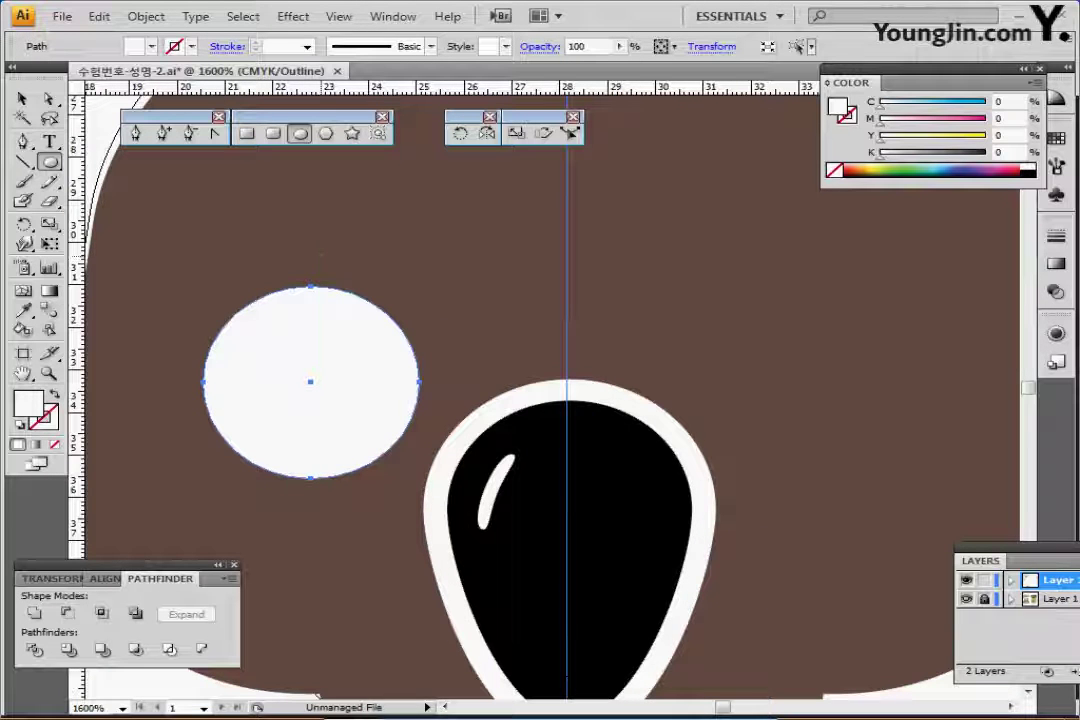
{"action": "key", "text": "a"}
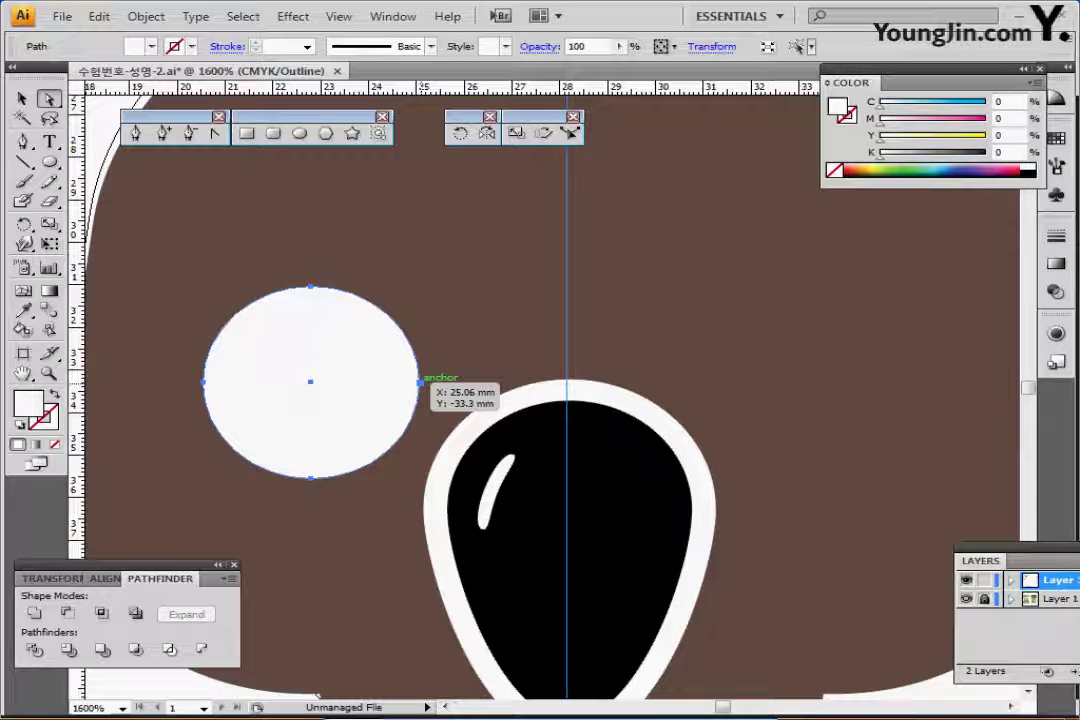
{"action": "left_click_drag", "start_coordinate": [418, 381], "coordinate": [441, 381]}
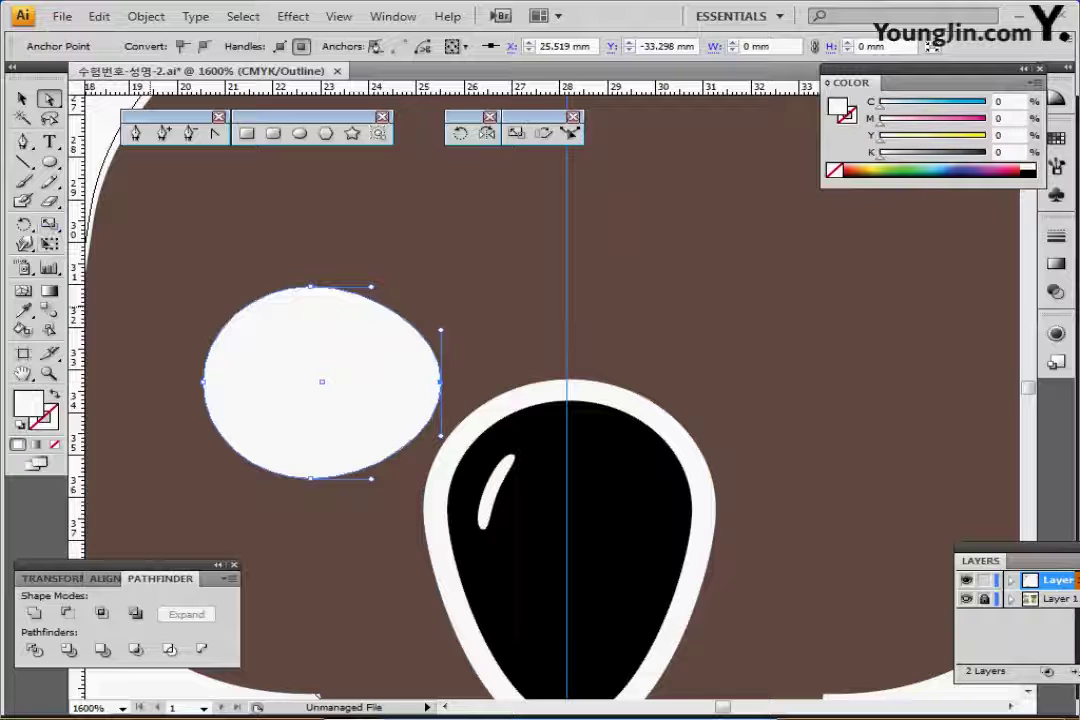
- Draw a black pupil ellipse in the inner half of the white eye and nudge it into line with the template's pupil
{"action": "left_click", "coordinate": [299, 133]}
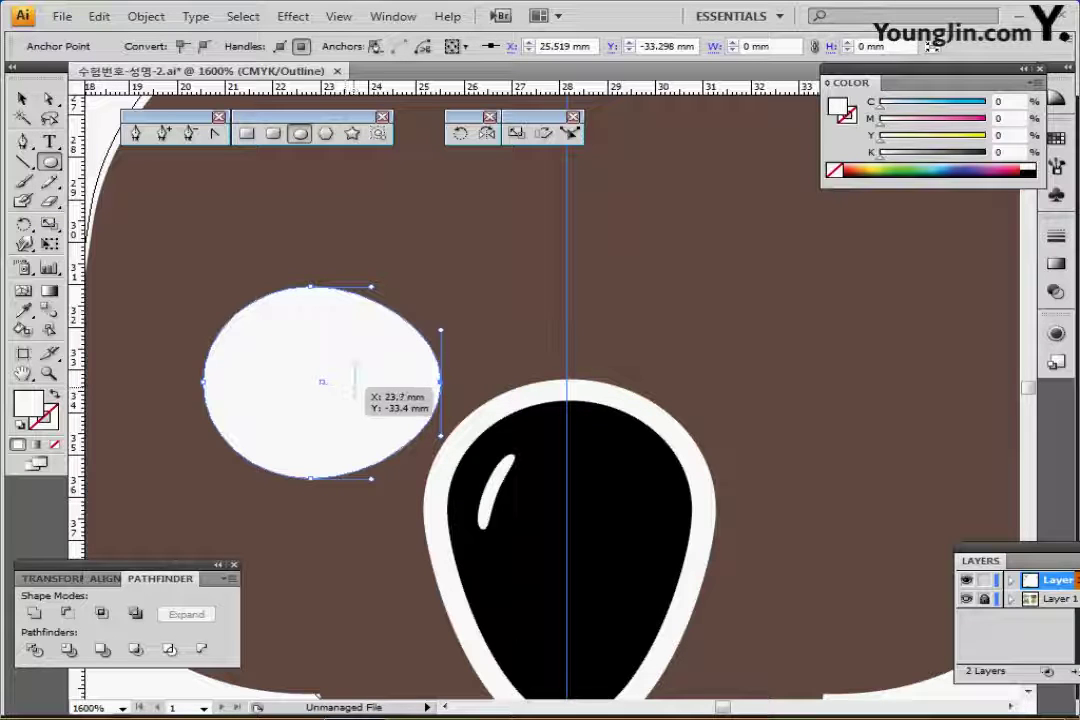
{"action": "left_click_drag", "start_coordinate": [354, 387], "coordinate": [430, 454]}
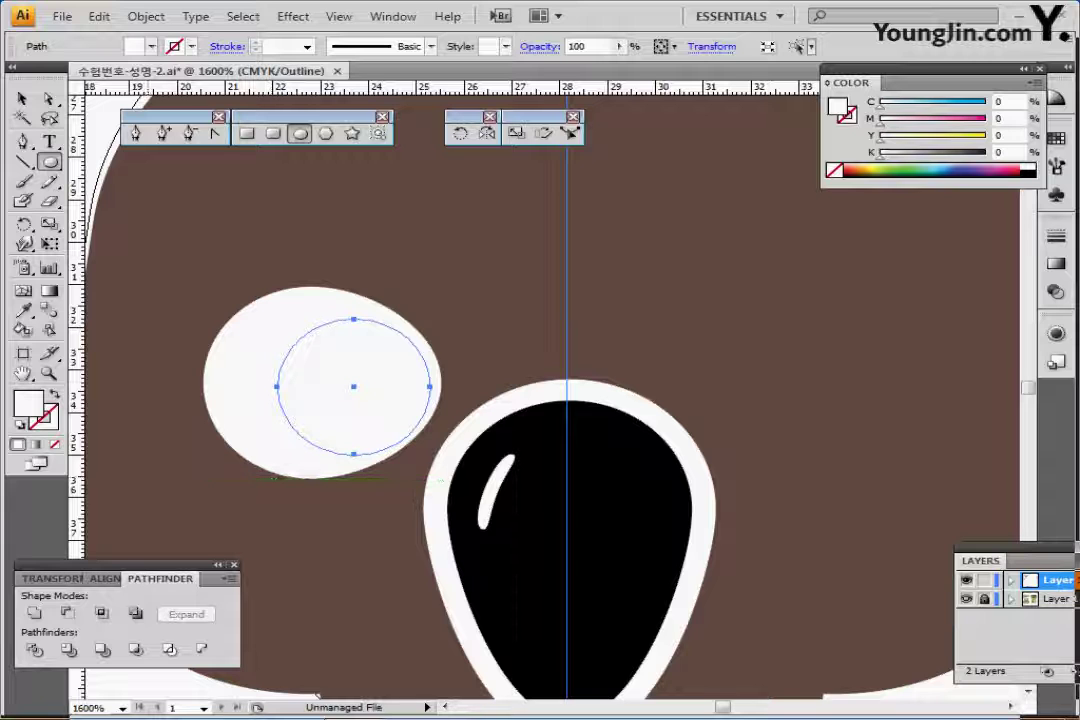
{"action": "left_click", "coordinate": [151, 47]}
{"action": "left_click", "coordinate": [51, 64]}
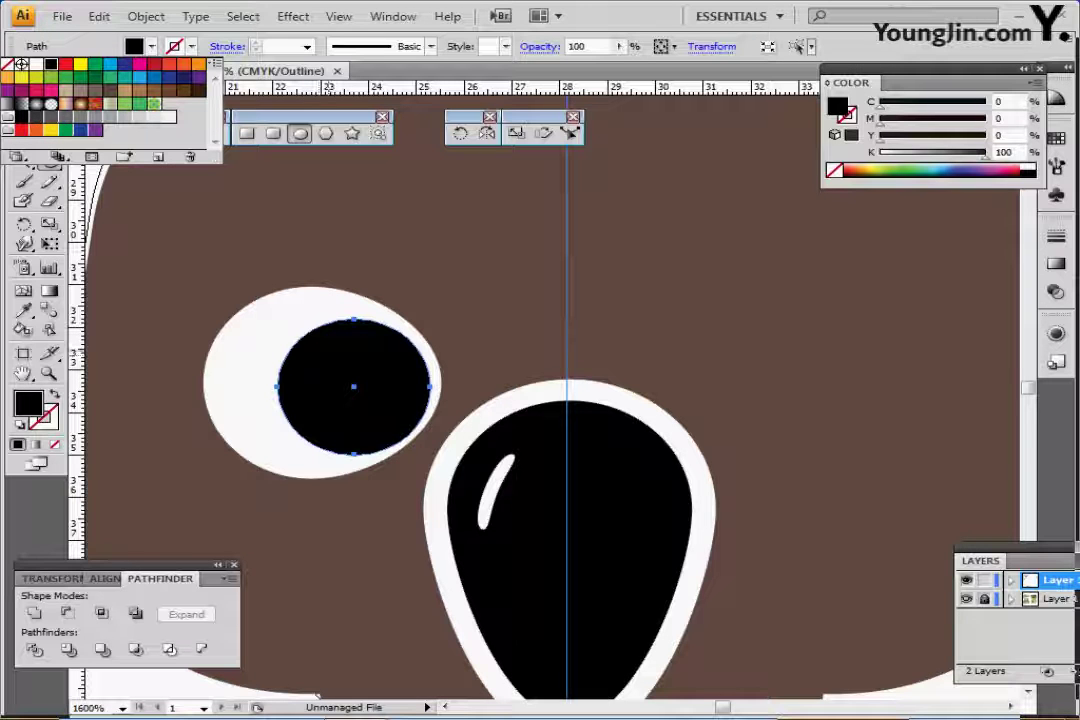
{"action": "key", "text": "ctrl+y"}
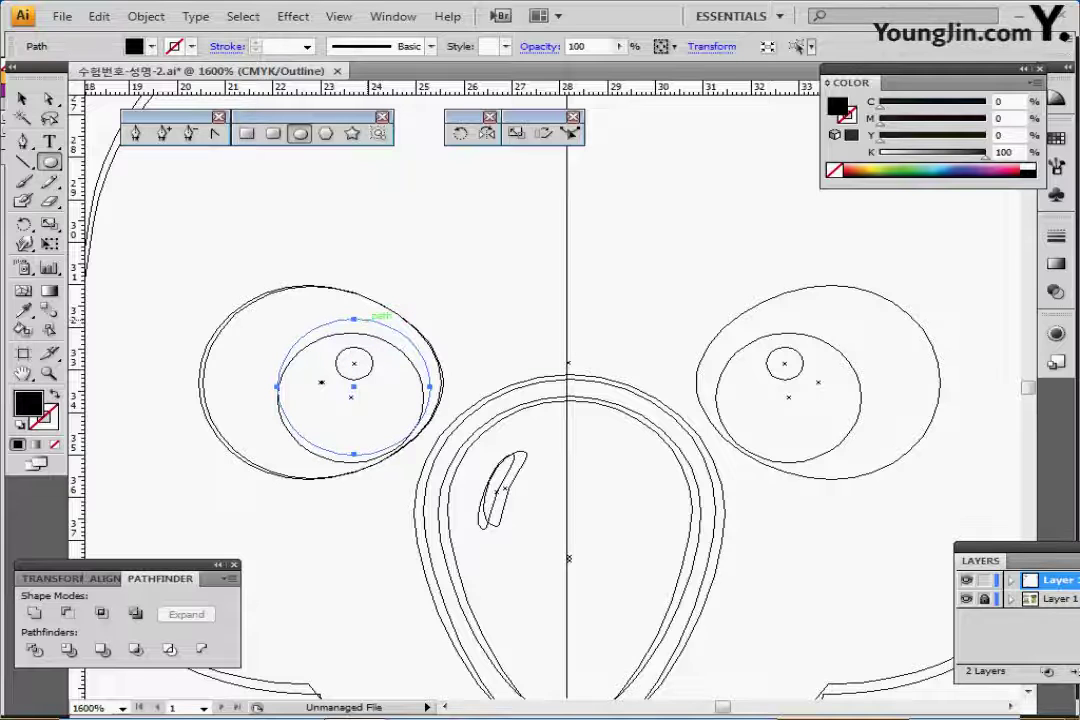
{"action": "key", "text": "Down"}
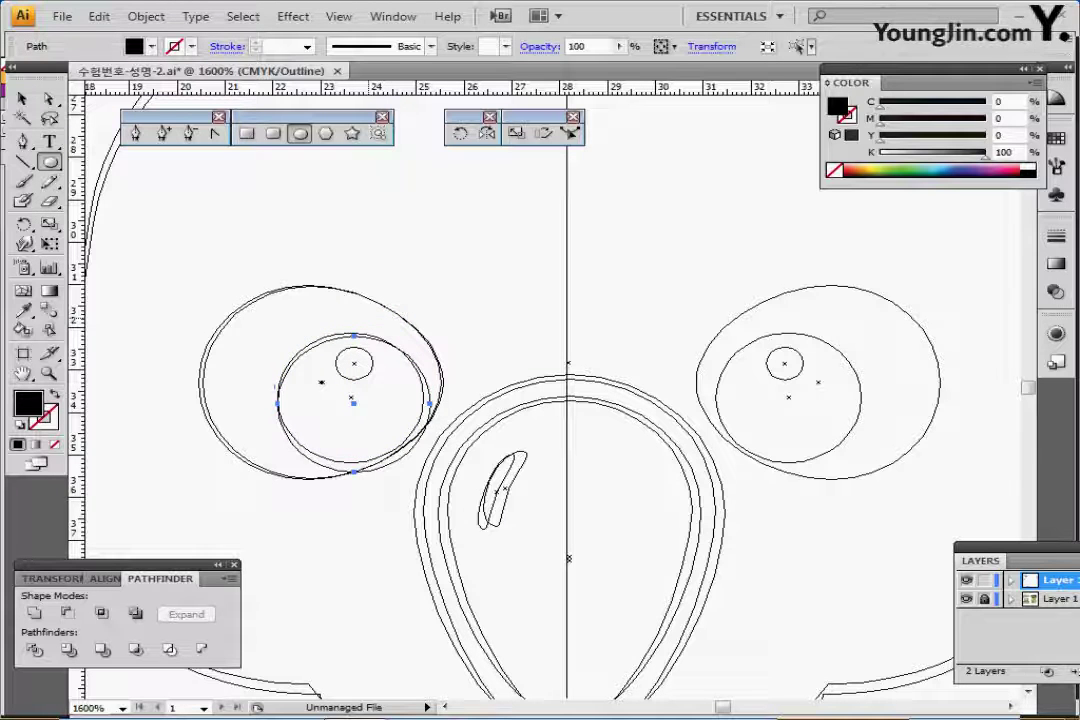
{"action": "key", "text": "Up"}
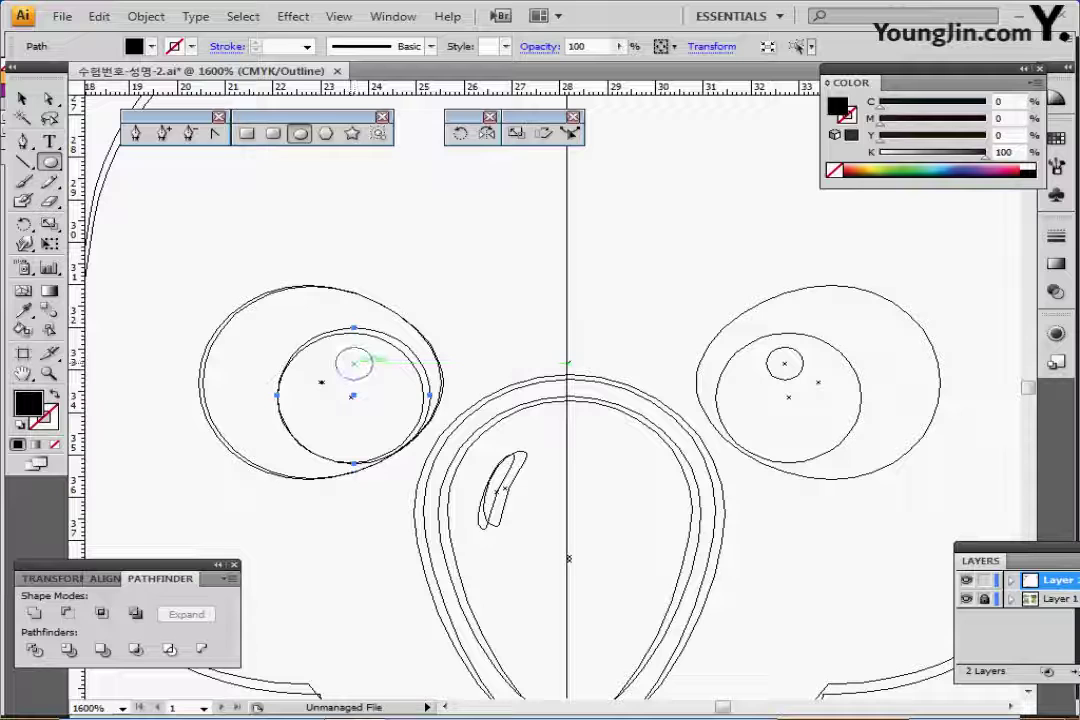
- Add a white highlight circle about 0.77 mm across in the upper part of the pupil, traced over the template, and restore the colour preview
{"action": "left_click_drag", "start_coordinate": [372, 358], "coordinate": [372, 380]}
{"action": "key", "text": "ctrl+y"}
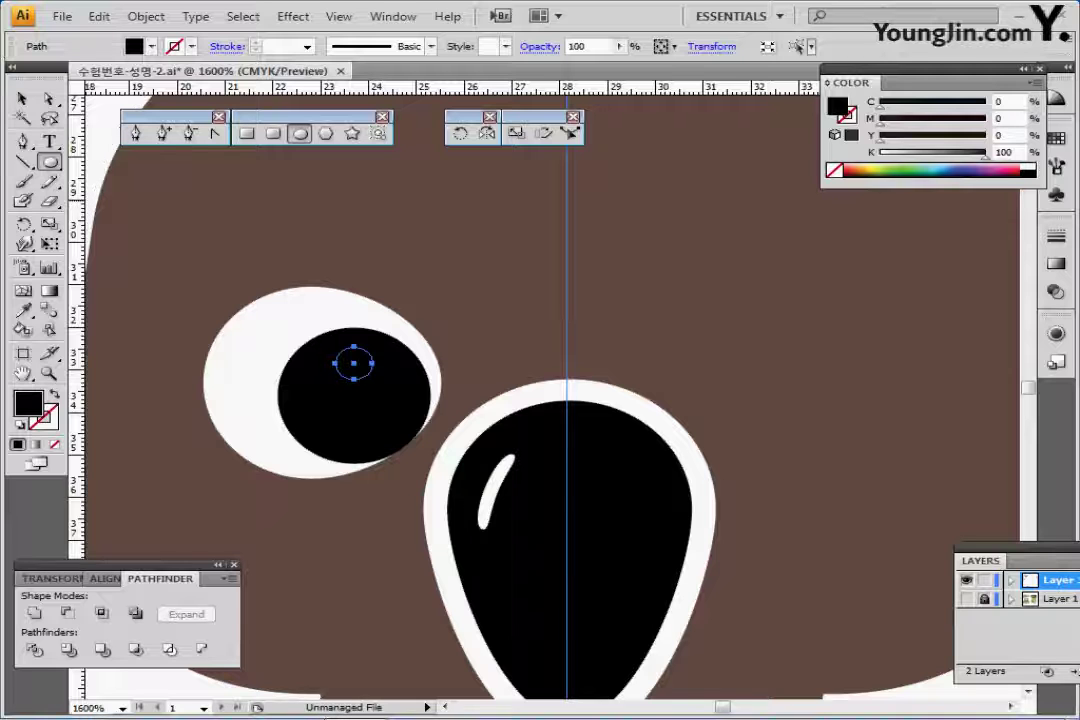
{"action": "left_click", "coordinate": [1028, 166]}
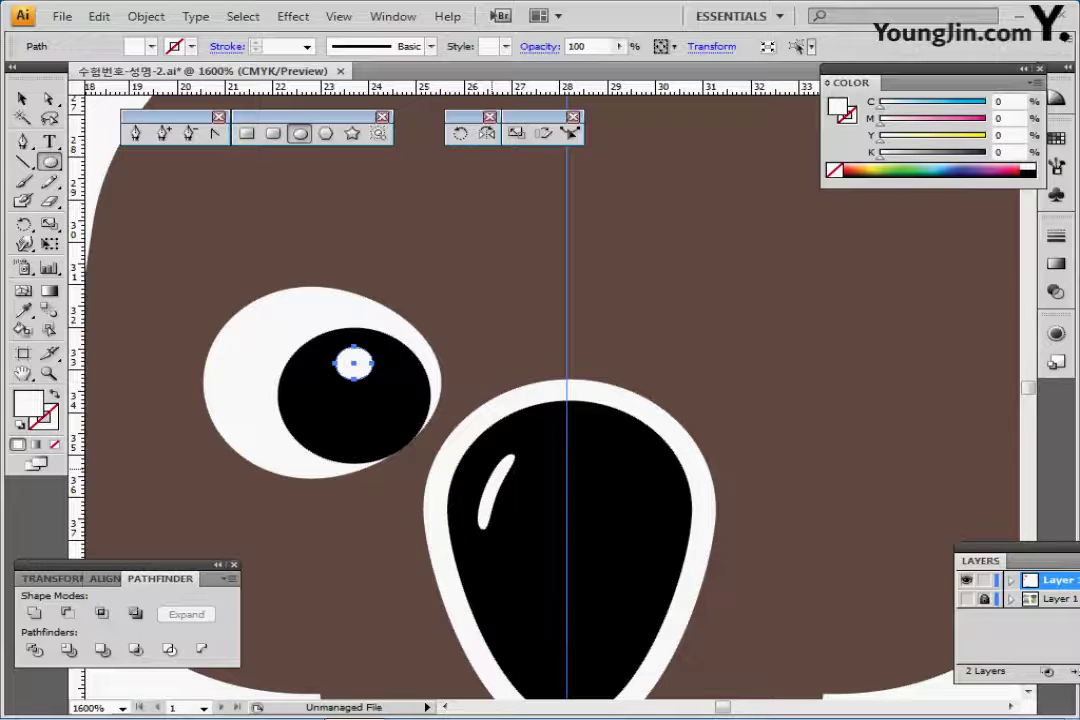
- Reflect a copy of the left ear and all left eye shapes across the vertical axis through the nose's centre, without the head, and deselect
{"action": "key", "text": "ctrl+minus"}
{"action": "key", "text": "ctrl+minus"}
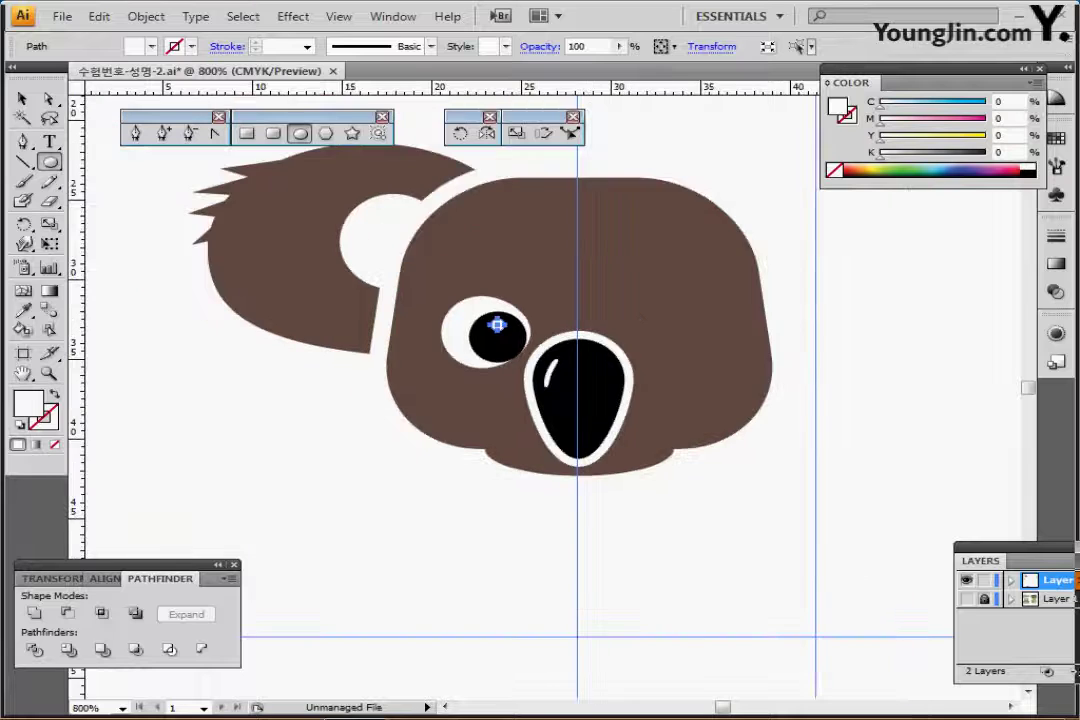
{"action": "left_click_drag", "start_coordinate": [642, 318], "coordinate": [452, 363]}
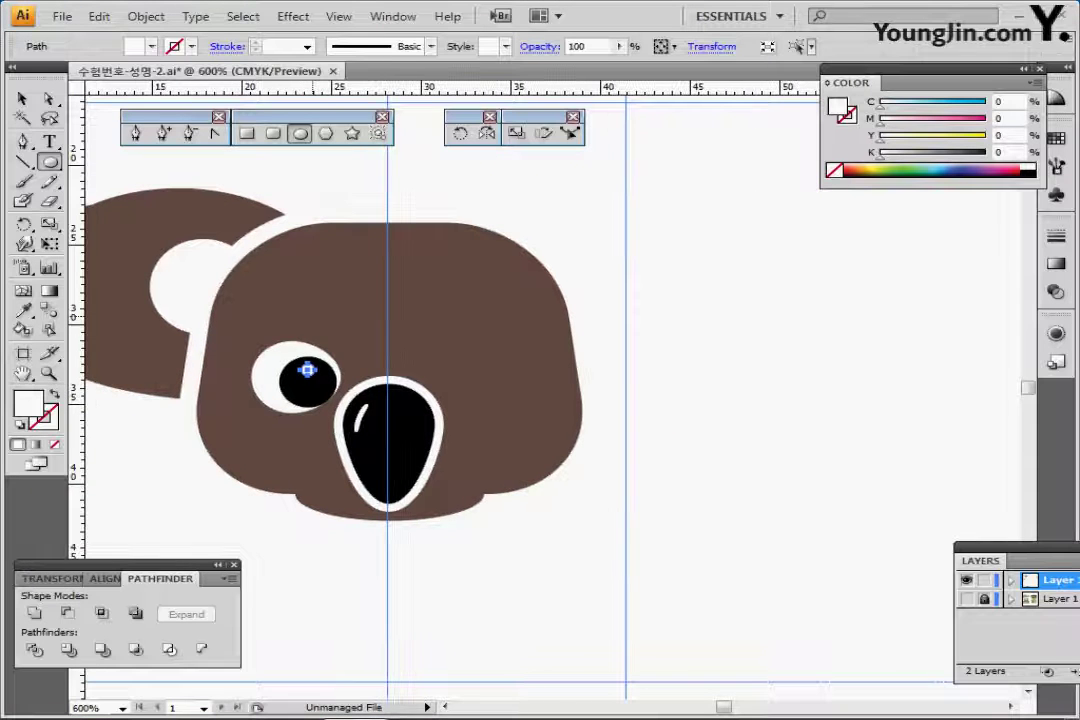
{"action": "scroll", "coordinate": [540, 380], "scroll_direction": "left", "scroll_amount": 3}
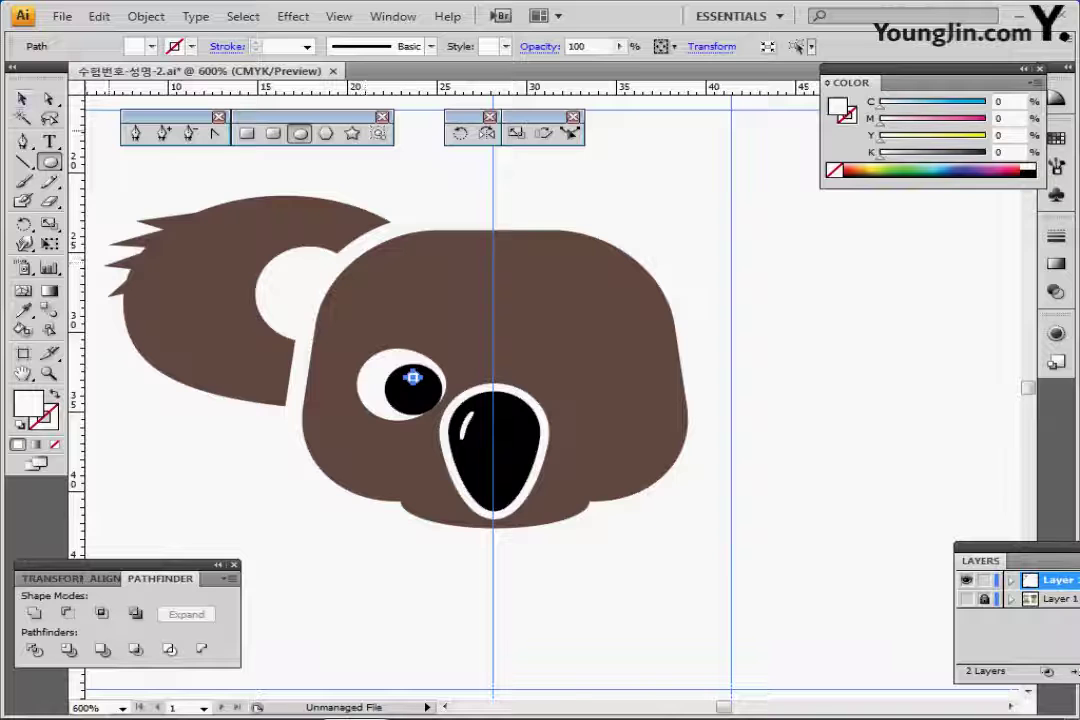
{"action": "left_click", "coordinate": [22, 98]}
{"action": "left_click_drag", "start_coordinate": [183, 175], "coordinate": [410, 477]}
{"action": "left_click", "coordinate": [480, 310], "text": "shift"}
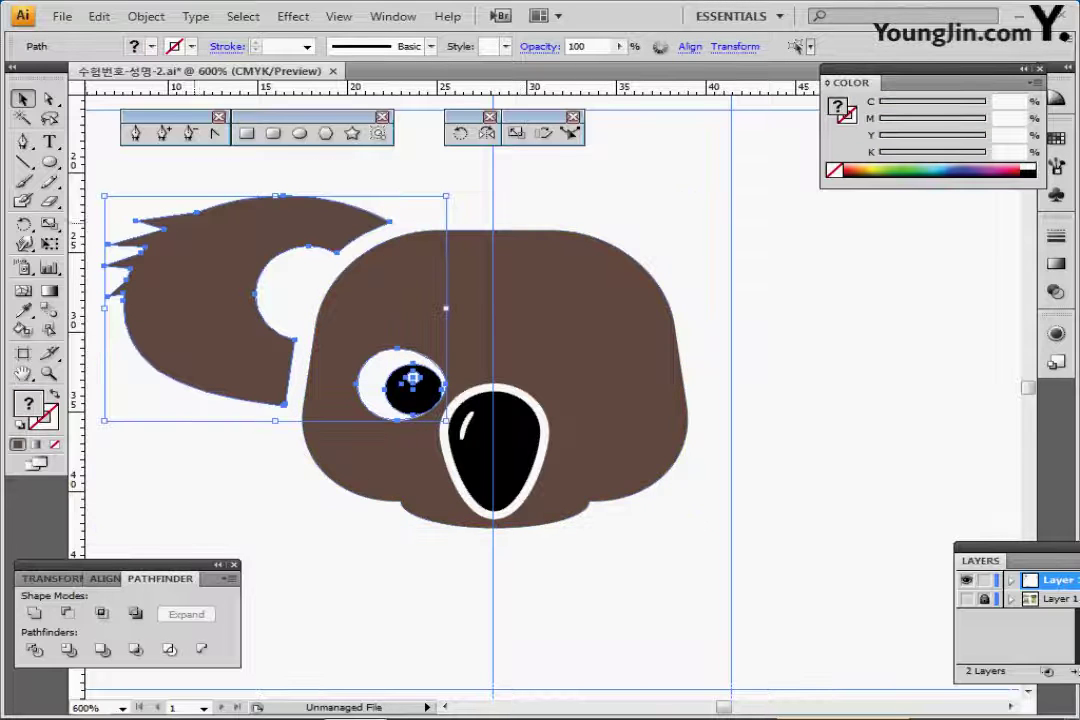
{"action": "left_click_drag", "start_coordinate": [177, 177], "coordinate": [407, 511]}
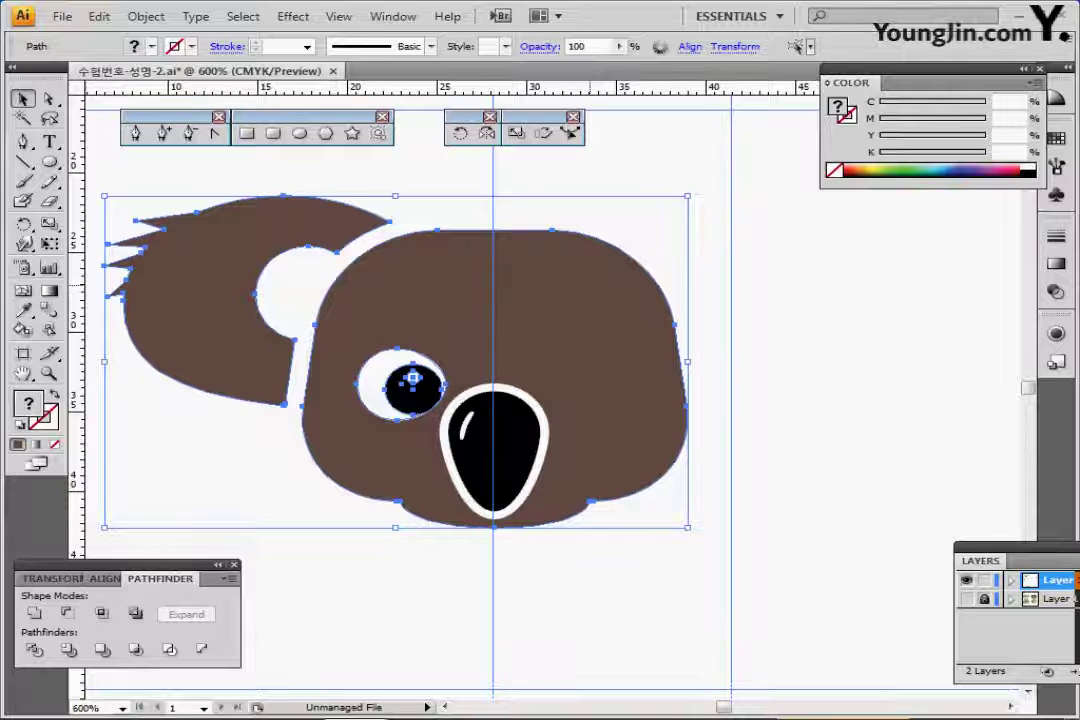
{"action": "left_click", "coordinate": [500, 310], "text": "shift"}
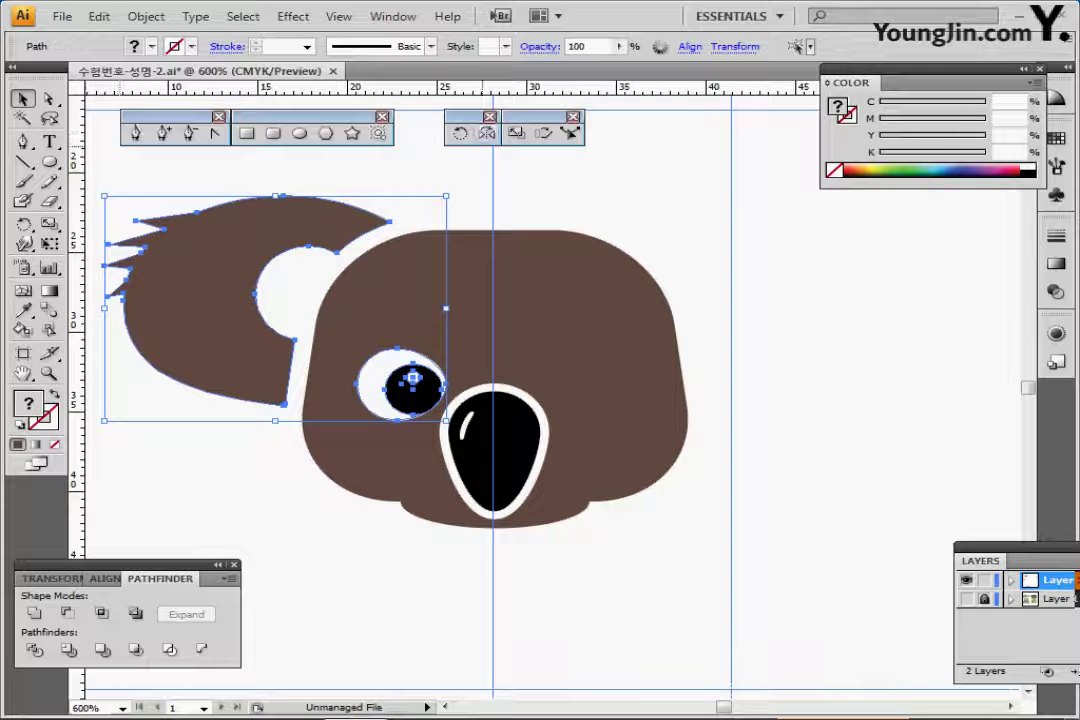
{"action": "left_click", "coordinate": [487, 133]}
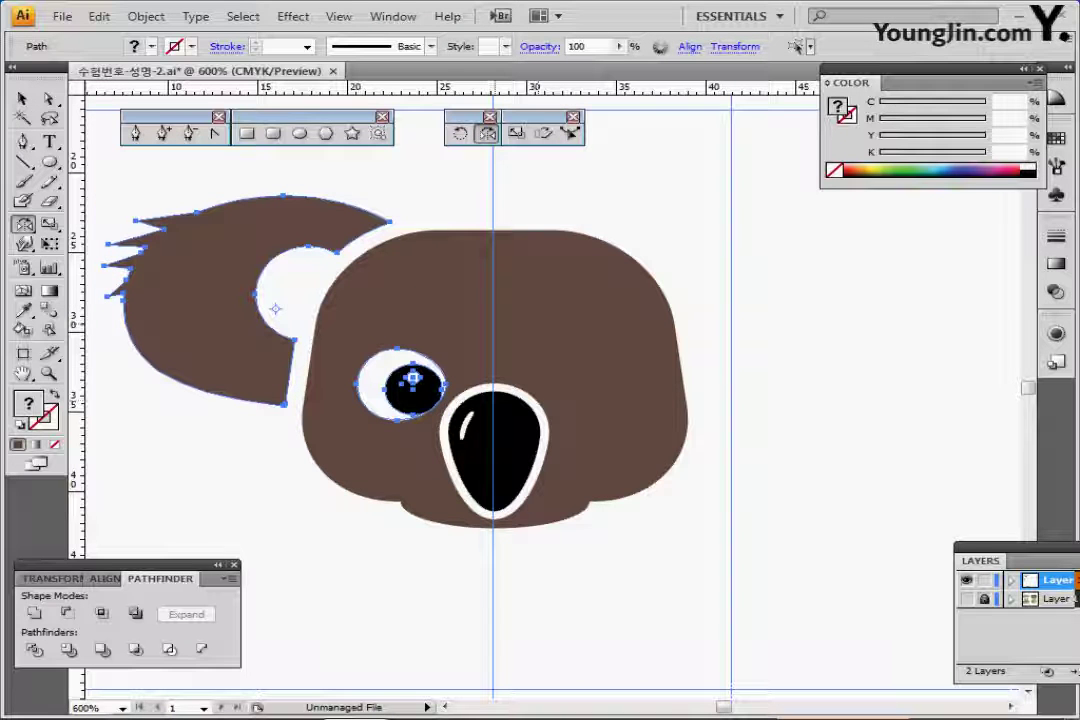
{"action": "key", "text": "ctrl+y"}
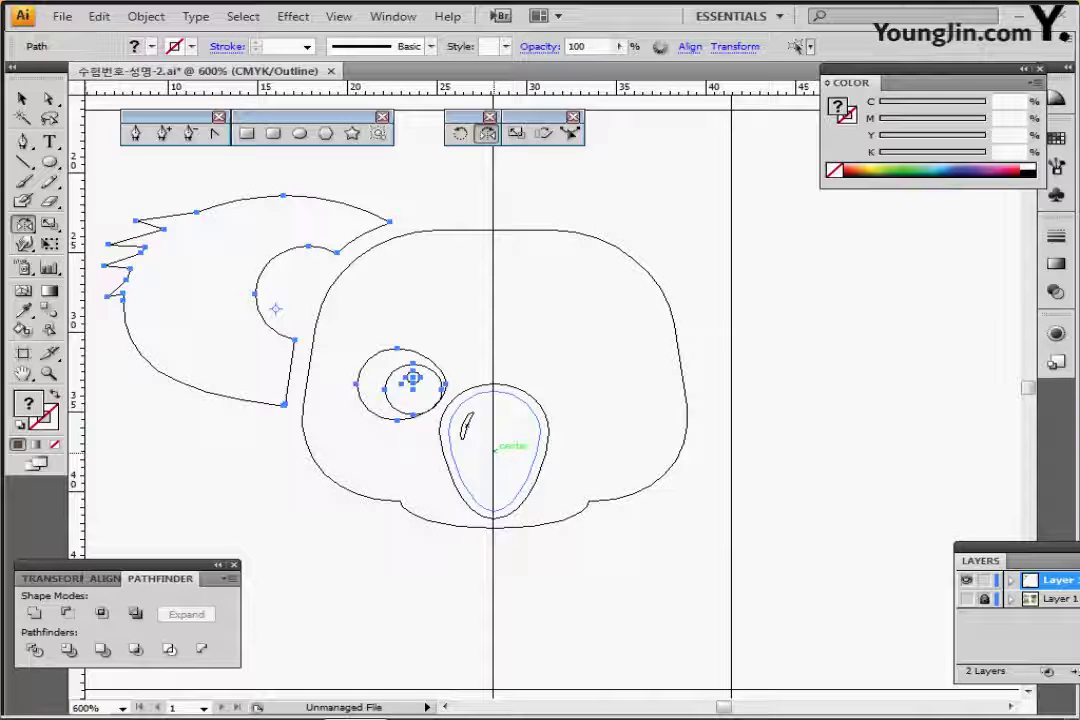
{"action": "left_click", "coordinate": [493, 451], "text": "alt"}
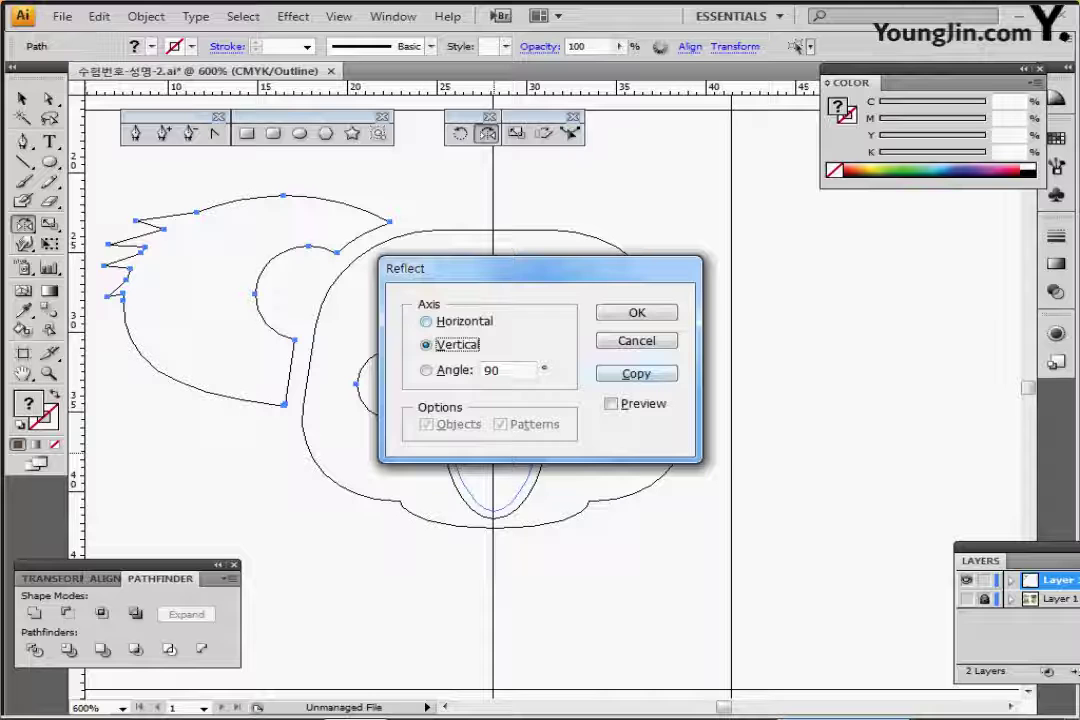
{"action": "left_click", "coordinate": [637, 374]}
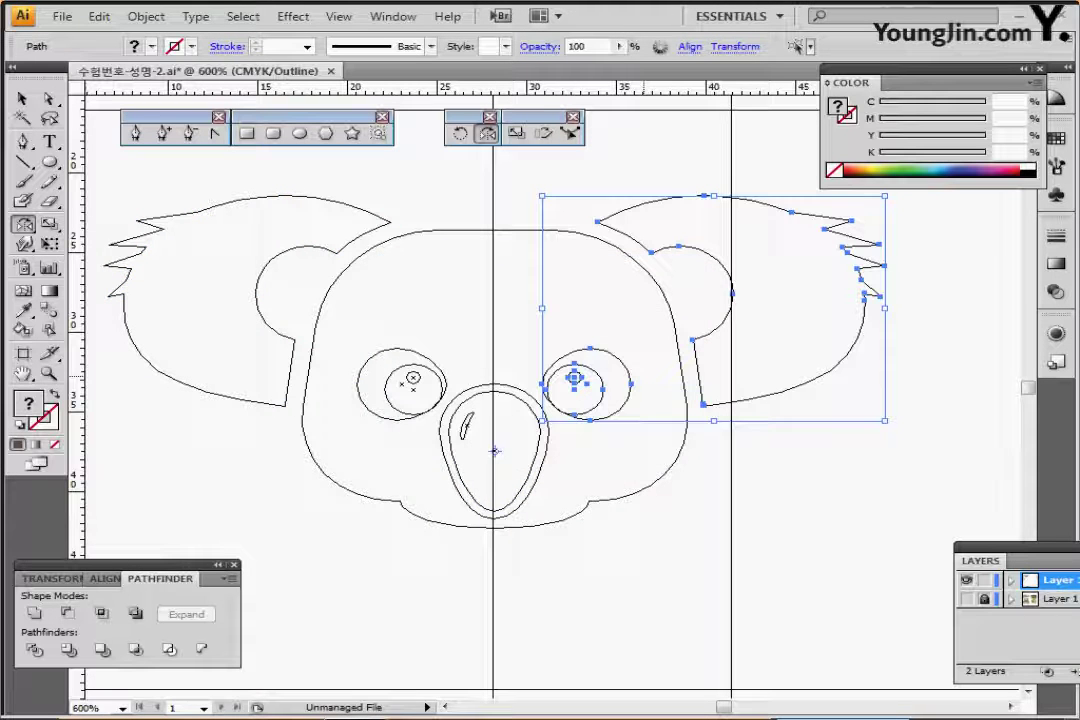
{"action": "key", "text": "ctrl+y"}
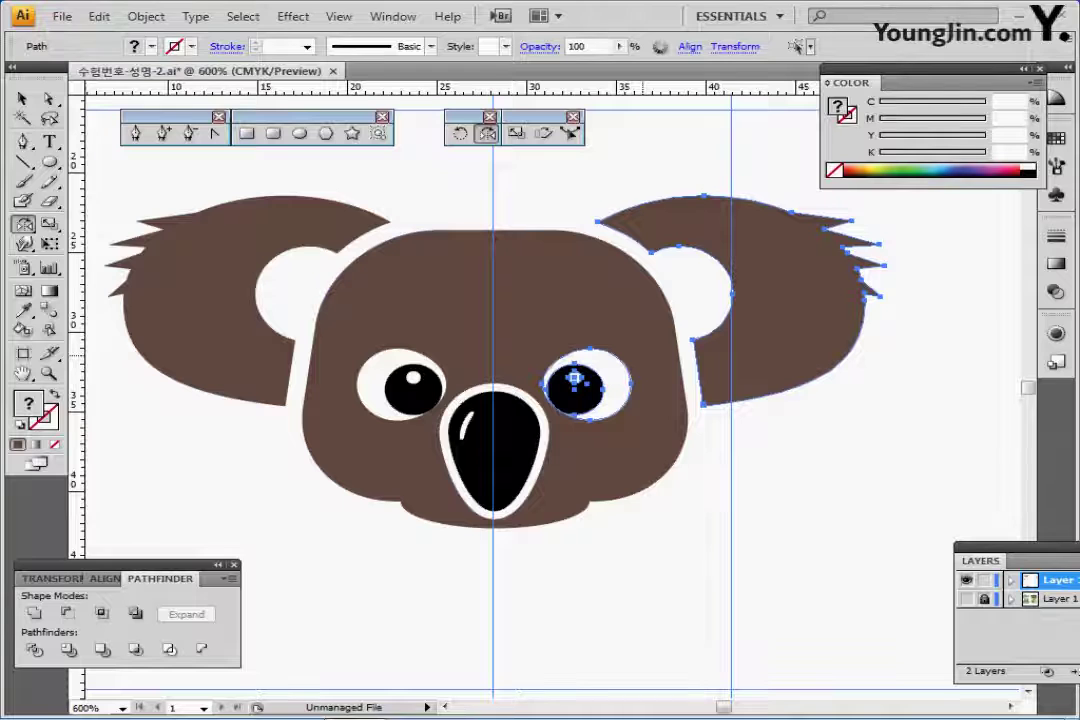
{"action": "key", "text": "ctrl"}
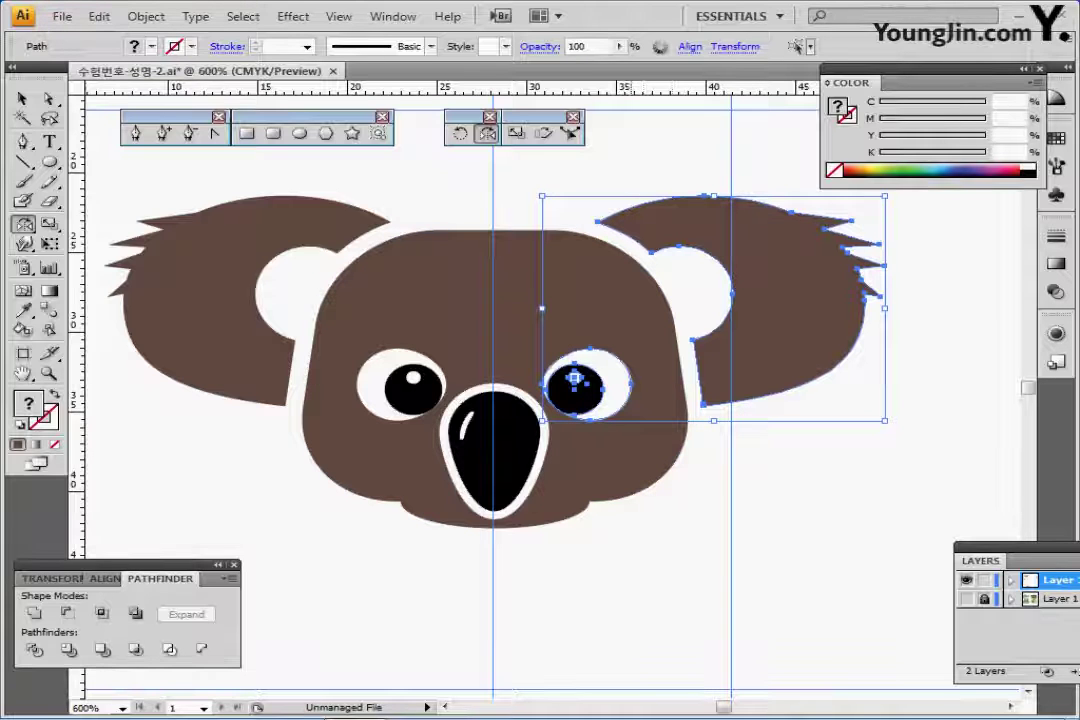
{"action": "key", "text": "ctrl+shift+a"}
- Pick up the light green fill (C 30, Y 80) from the uppermost green colour sample beside the artboard
{"action": "scroll", "coordinate": [604, 379], "scroll_direction": "down", "scroll_amount": 1}
{"action": "scroll", "coordinate": [496, 302], "scroll_direction": "up", "scroll_amount": 1}
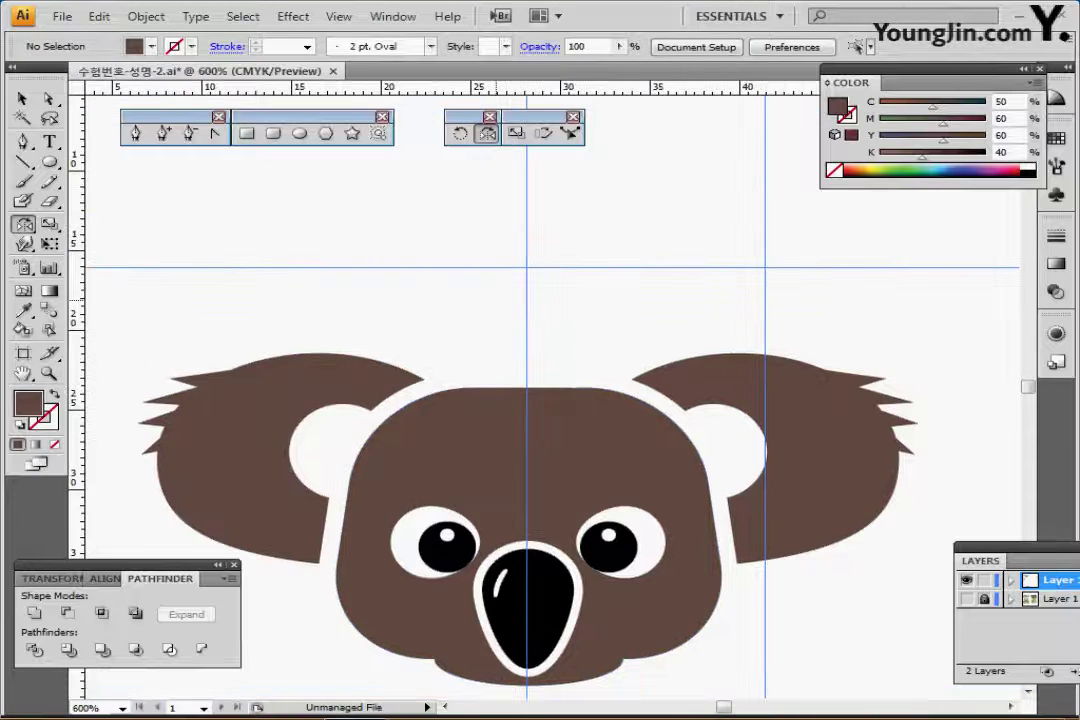
{"action": "left_click_drag", "start_coordinate": [496, 302], "coordinate": [483, 227]}
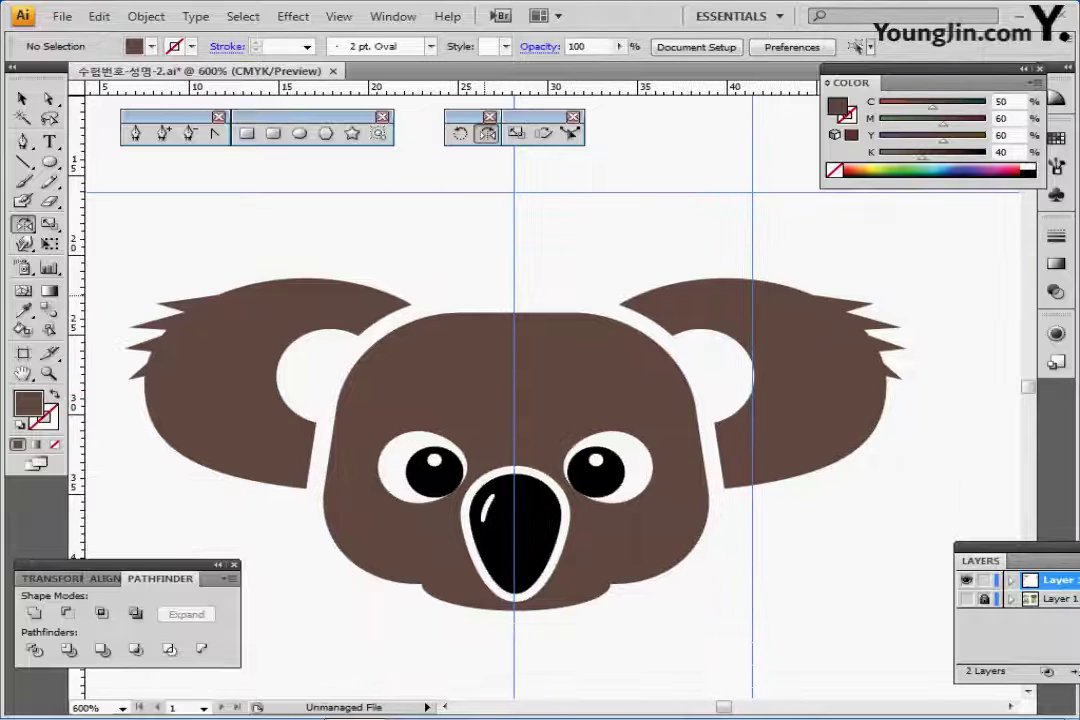
{"action": "left_click_drag", "start_coordinate": [403, 389], "coordinate": [572, 352]}
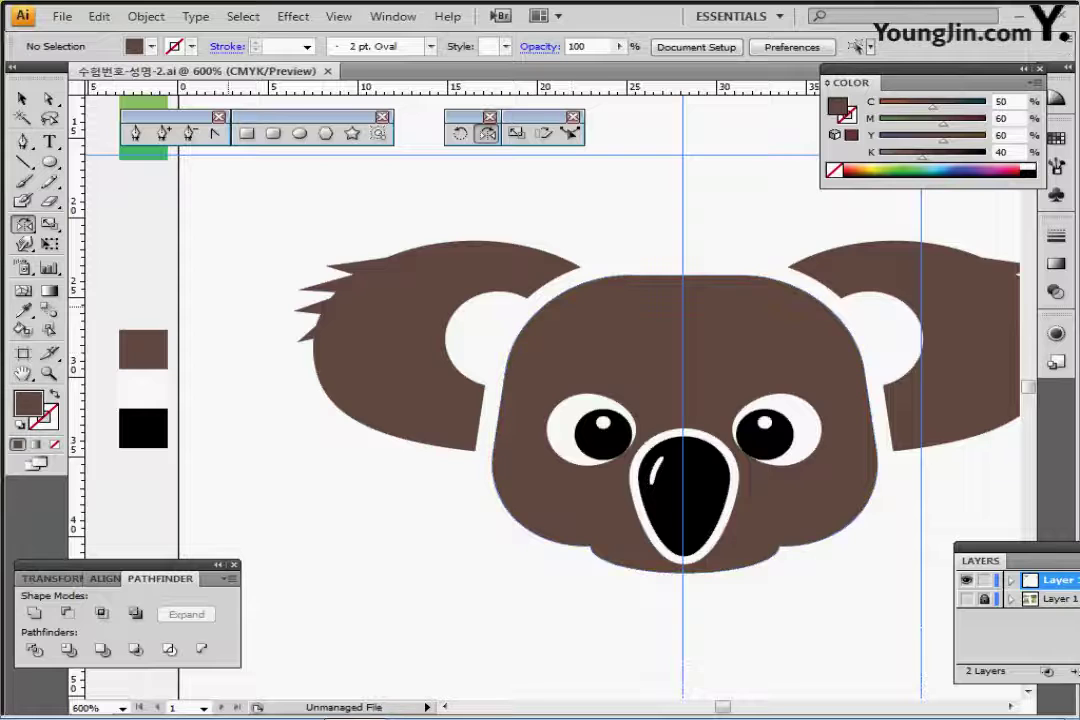
{"action": "scroll", "coordinate": [550, 390], "scroll_direction": "up", "scroll_amount": 3}
{"action": "left_click", "coordinate": [142, 193]}
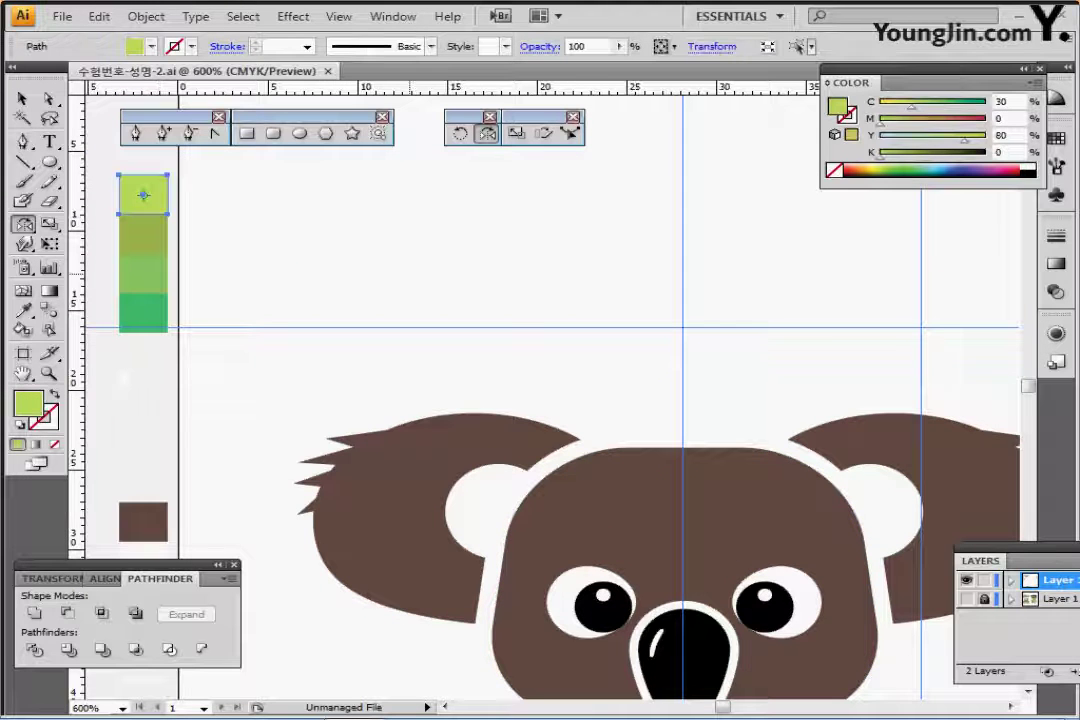
- Create a light green ellipse 5 mm wide and 25 mm high, standing above the koala's head near the centre guide
{"action": "scroll", "coordinate": [550, 390], "scroll_direction": "right", "scroll_amount": 3}
{"action": "scroll", "coordinate": [550, 390], "scroll_direction": "down", "scroll_amount": 1}
{"action": "key", "text": "l"}
{"action": "left_click", "coordinate": [299, 133]}
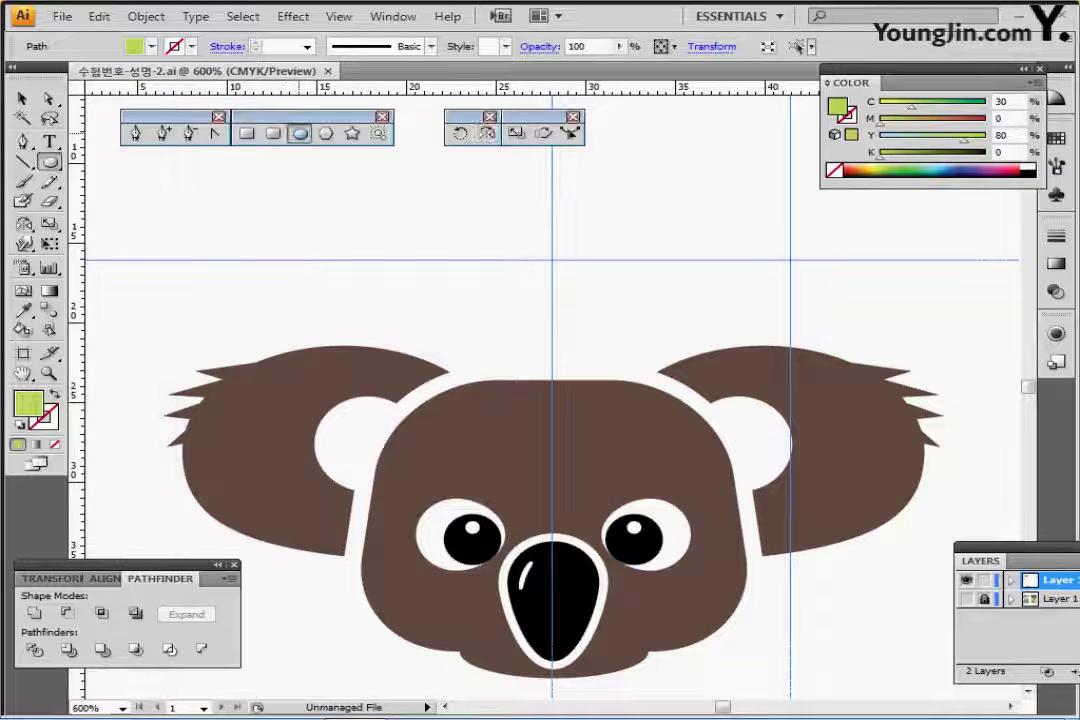
{"action": "left_click_drag", "start_coordinate": [660, 283], "coordinate": [538, 384]}
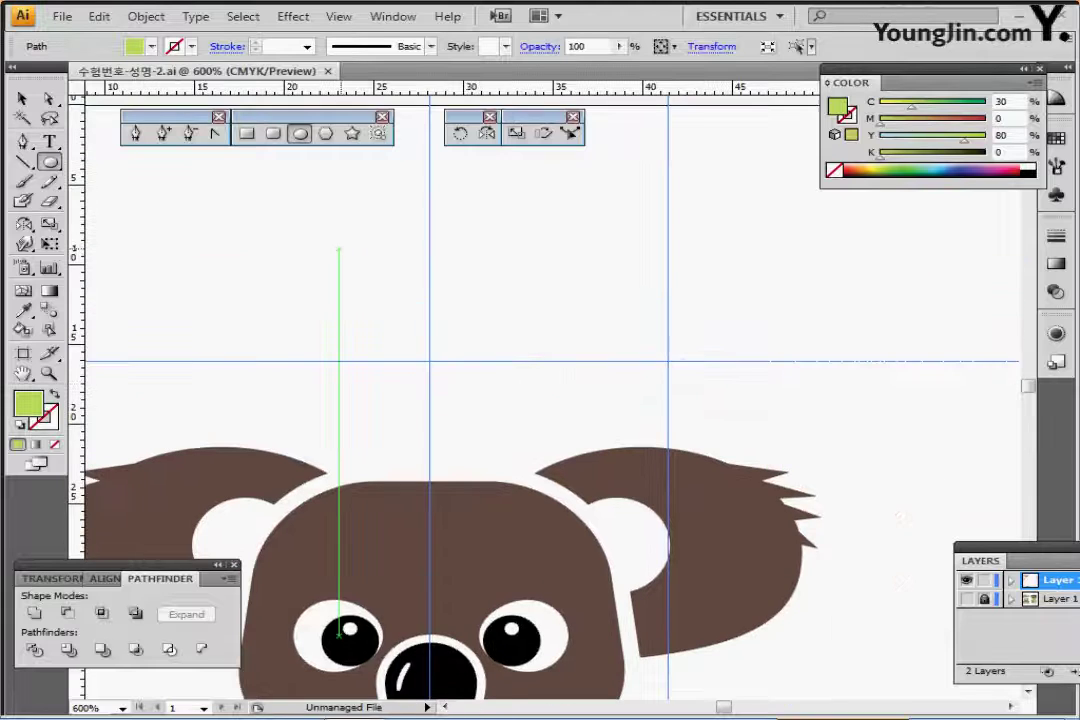
{"action": "left_click", "coordinate": [343, 628]}
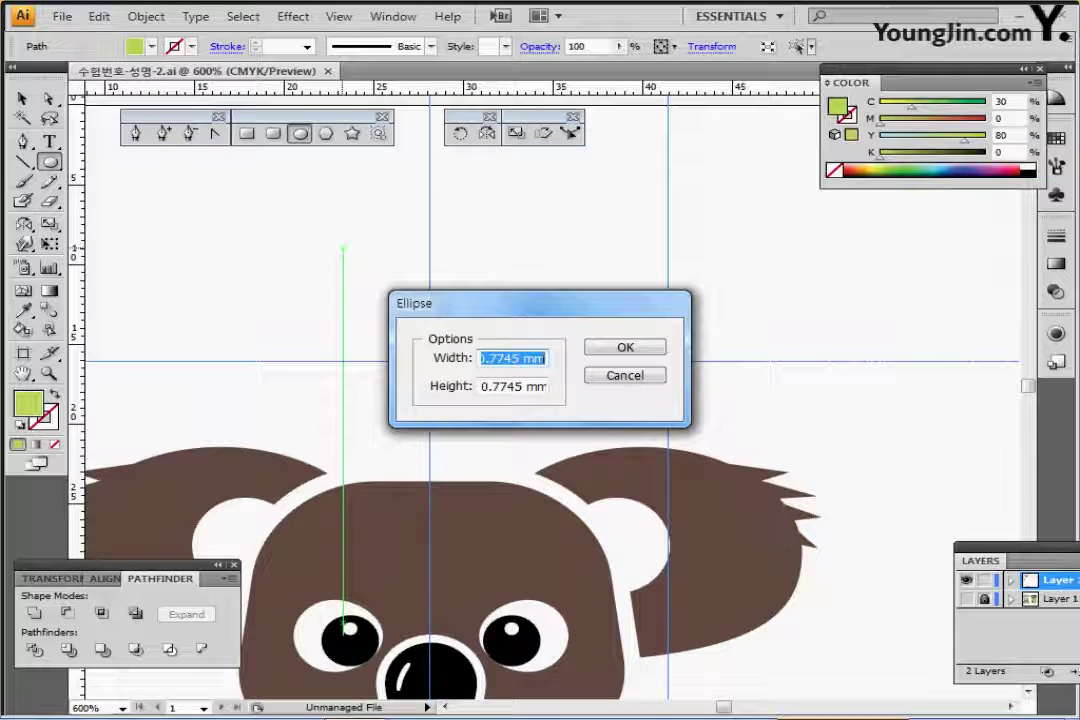
{"action": "type", "text": "5"}
{"action": "key", "text": "Tab"}
{"action": "type", "text": "22"}
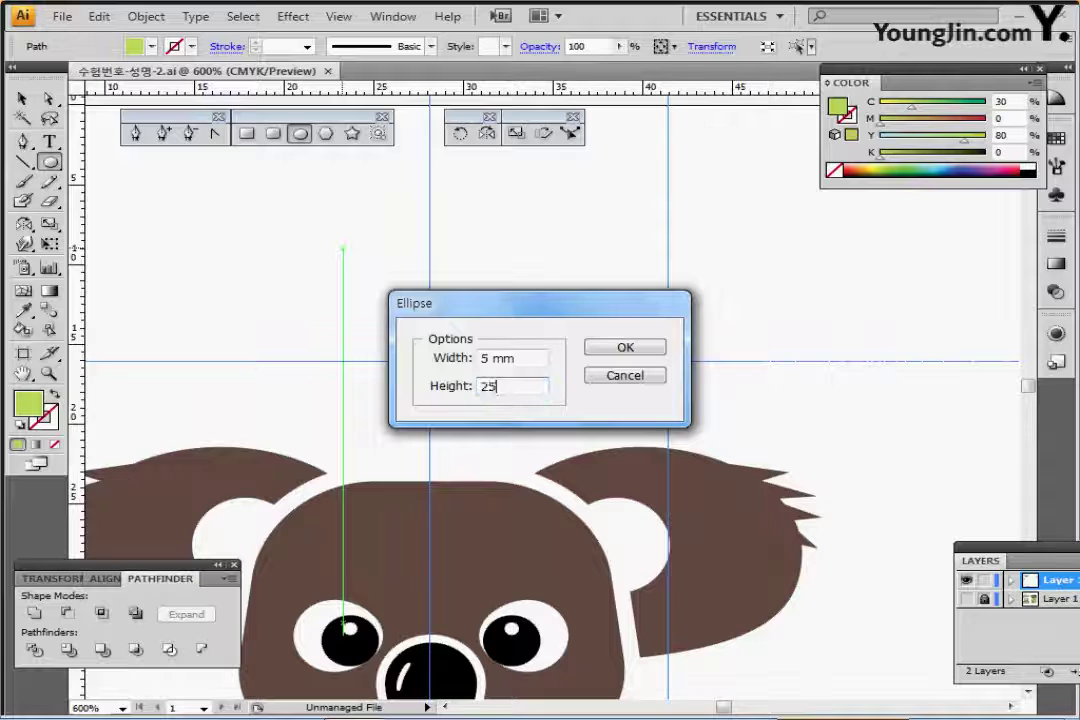
{"action": "key", "text": "Return"}
{"action": "left_click_drag", "start_coordinate": [389, 415], "coordinate": [433, 270]}
{"action": "key", "text": "ctrl+plus"}
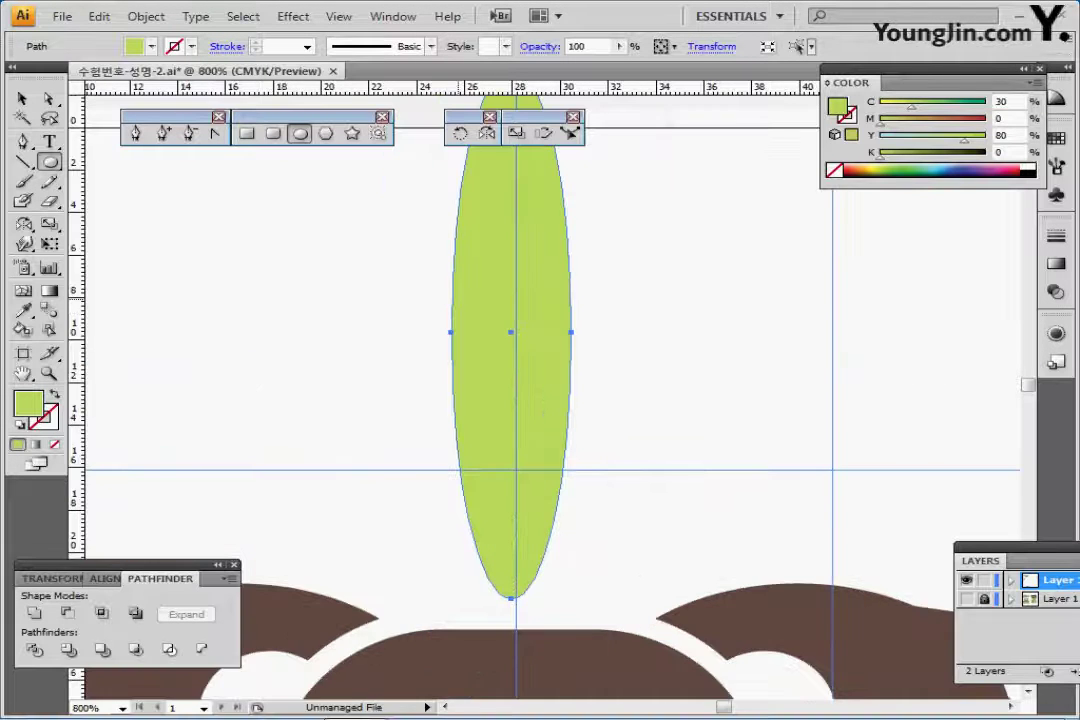
- Convert the top anchor point of the tall green ellipse to a corner so that it forms a pointed leaf tip
{"action": "left_click", "coordinate": [418, 328], "text": "ctrl+alt"}
{"action": "left_click_drag", "start_coordinate": [418, 320], "coordinate": [335, 329]}
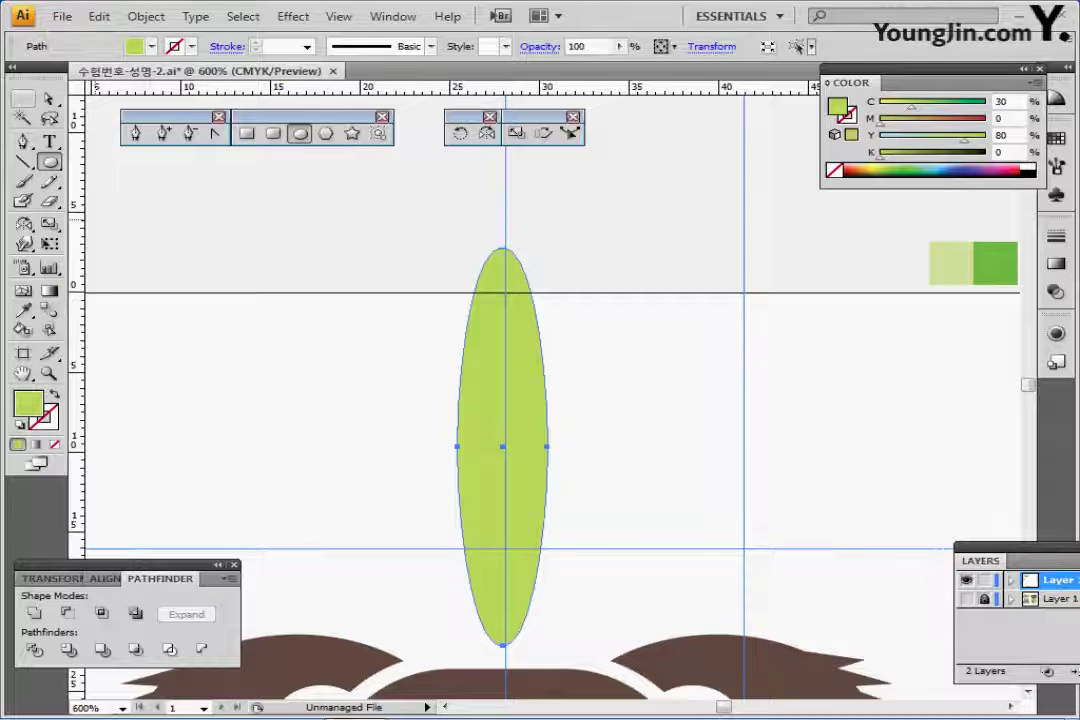
{"action": "key", "text": "shift+c"}
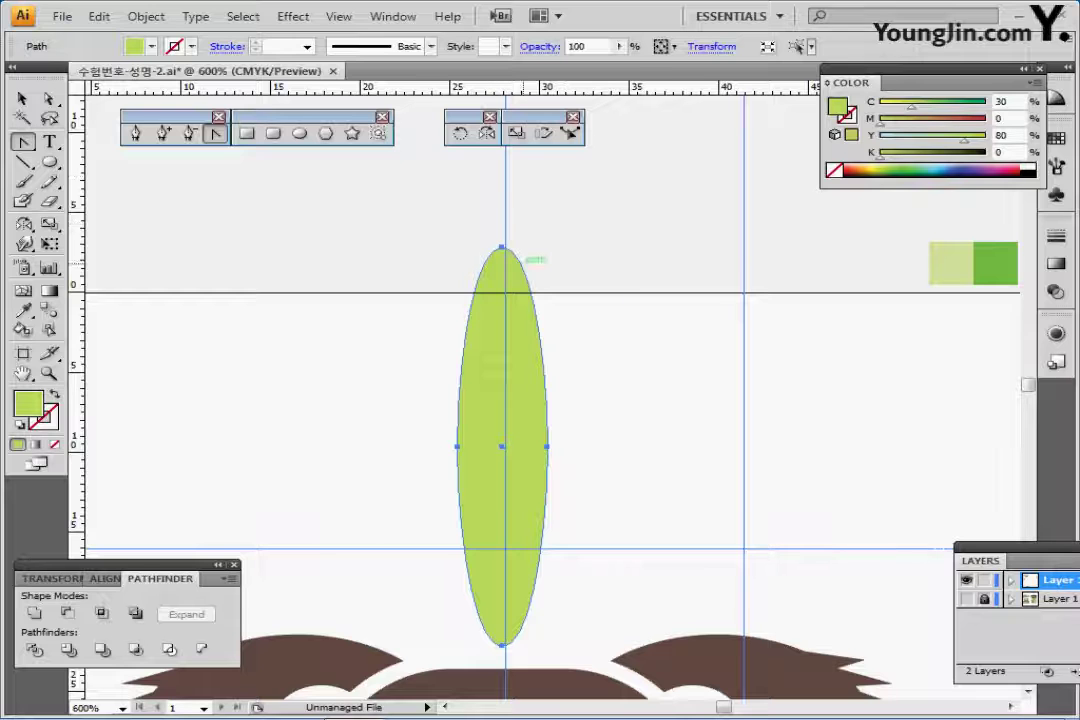
{"action": "left_click", "coordinate": [502, 248]}
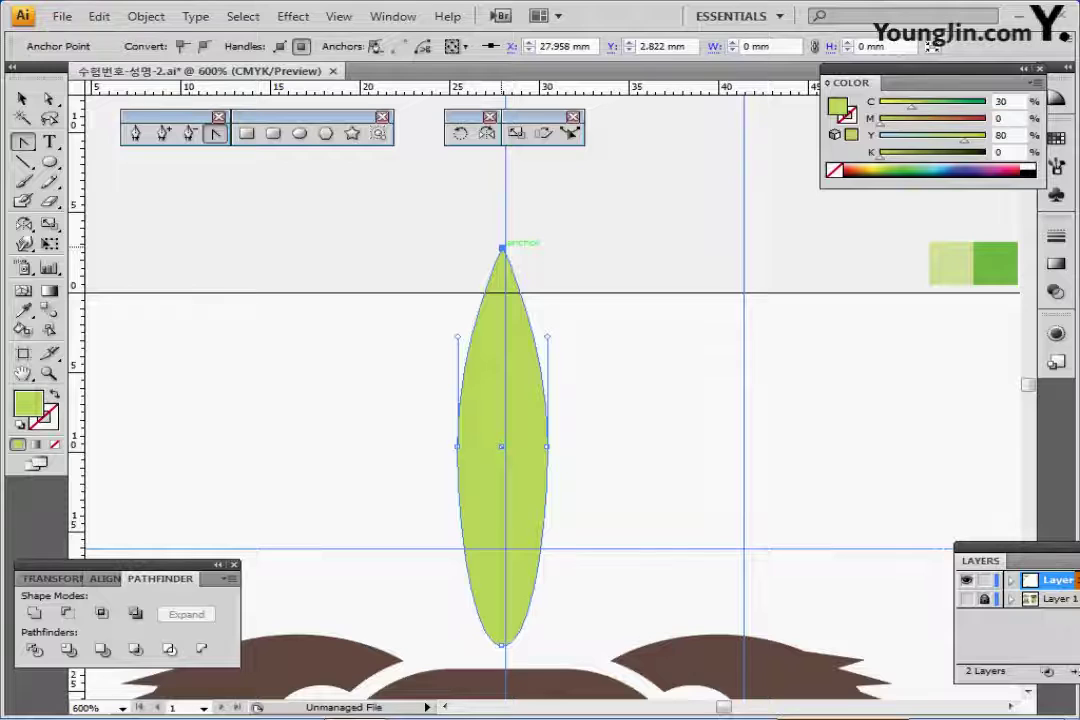
- Shorten the green leaf by moving its bottom anchor point straight up about 3.4 mm, and deselect
{"action": "key", "text": "a"}
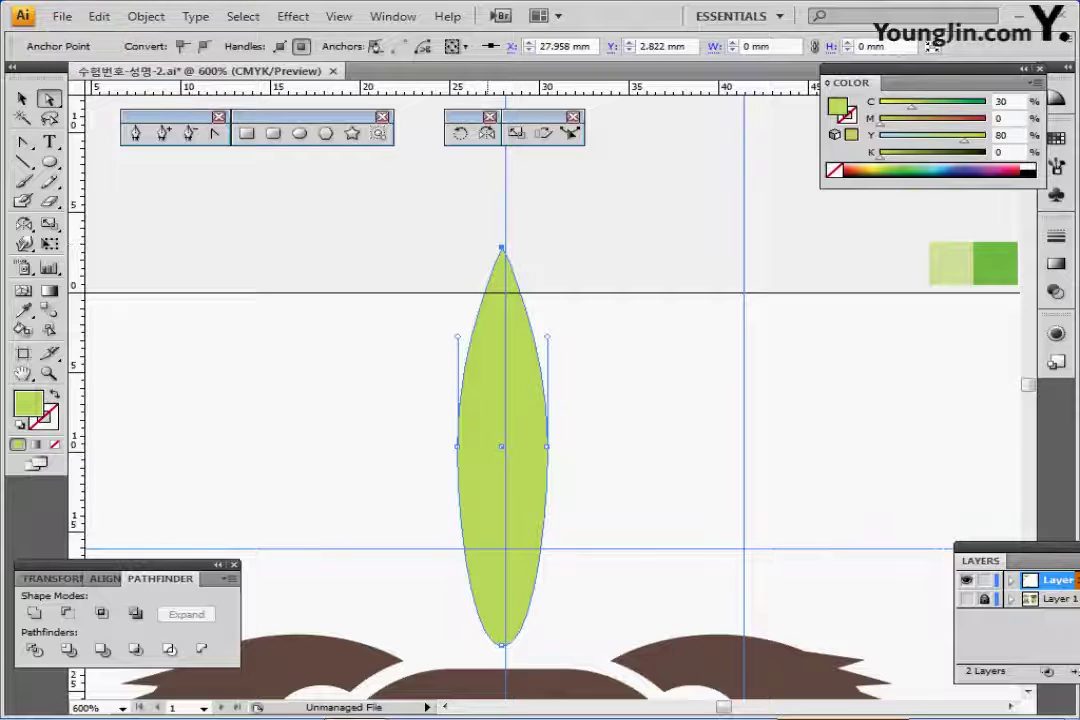
{"action": "left_click", "coordinate": [502, 645]}
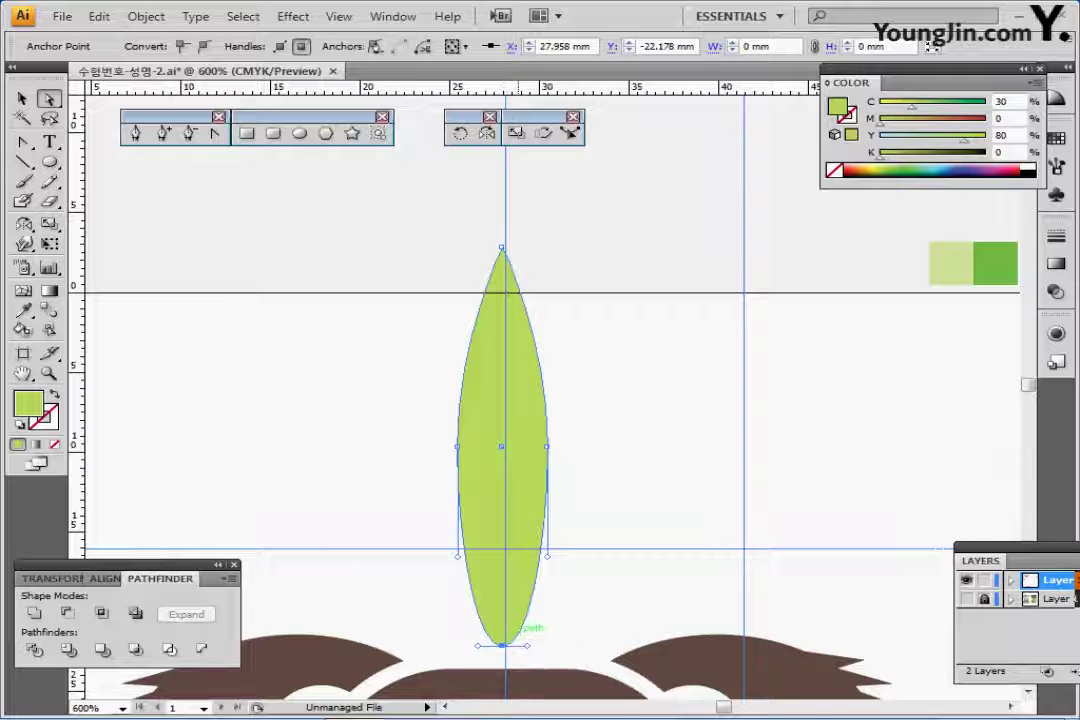
{"action": "left_click_drag", "start_coordinate": [502, 645], "coordinate": [502, 588]}
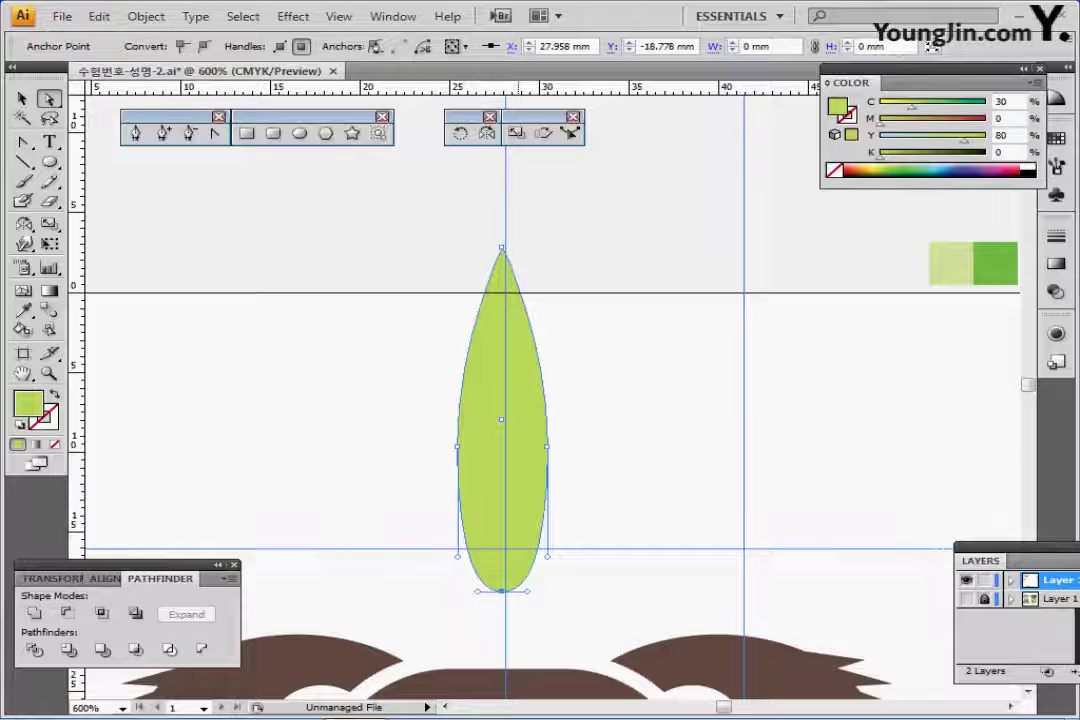
{"action": "left_click", "coordinate": [385, 510]}
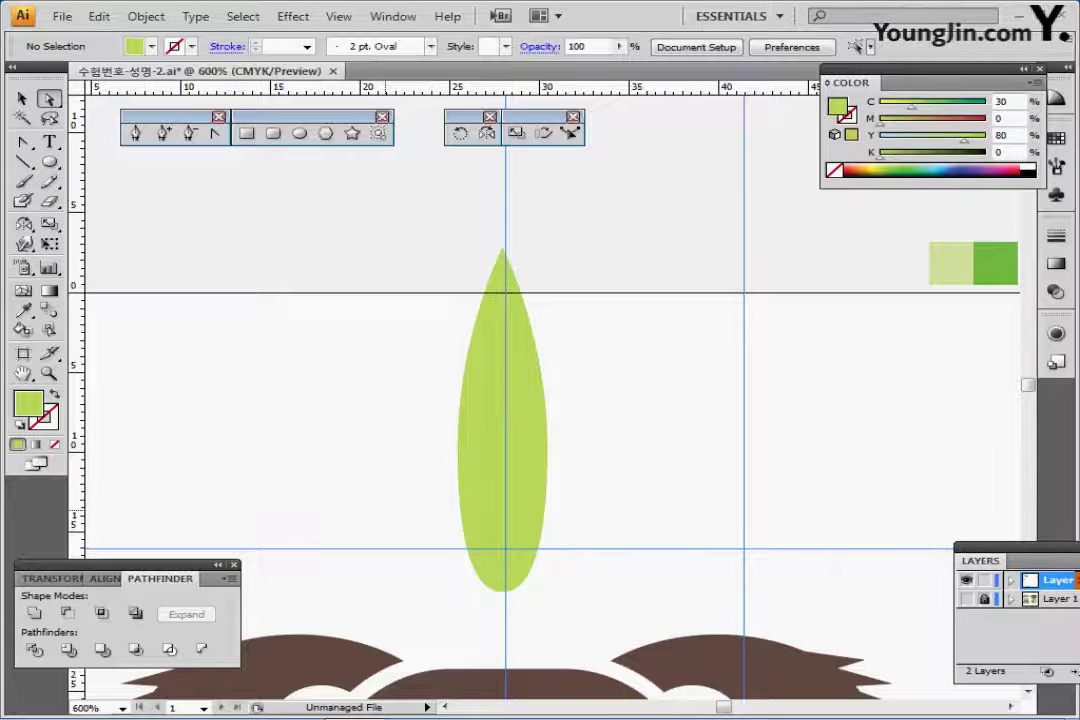
- Pick up the darker green (C 30, Y 80, K 20) from the second colour sample and make it the stroke colour with no fill
{"action": "key", "text": "ctrl+minus"}
{"action": "left_click_drag", "start_coordinate": [409, 491], "coordinate": [447, 392]}
{"action": "left_click", "coordinate": [199, 338]}
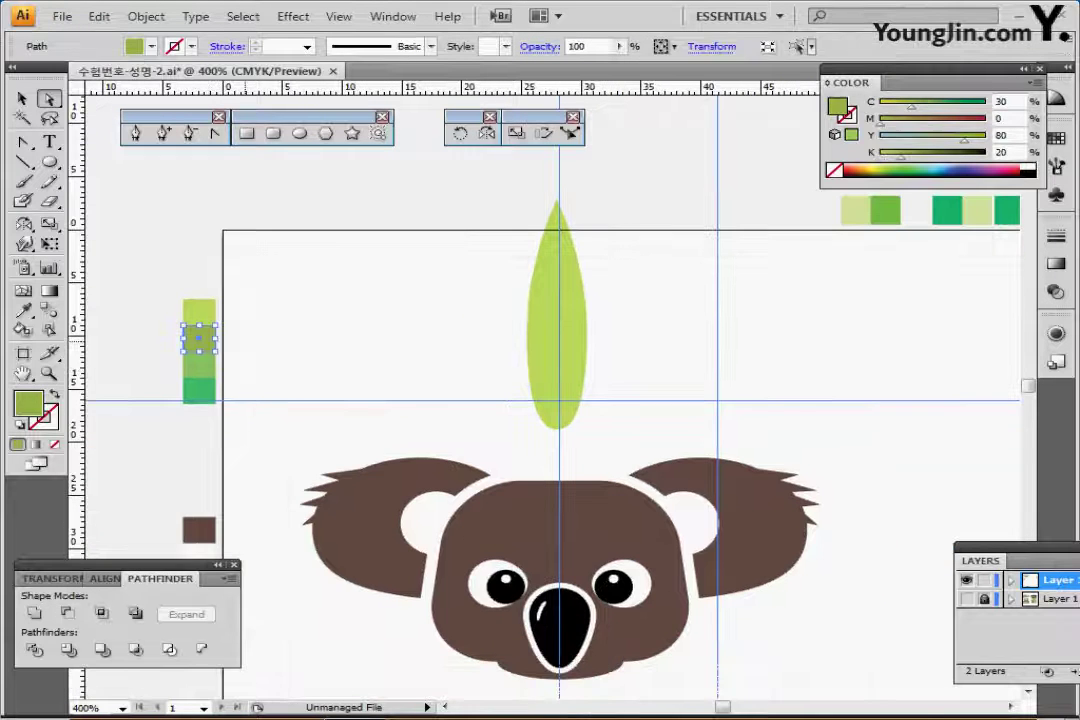
{"action": "left_click", "coordinate": [259, 338]}
{"action": "left_click", "coordinate": [54, 394]}
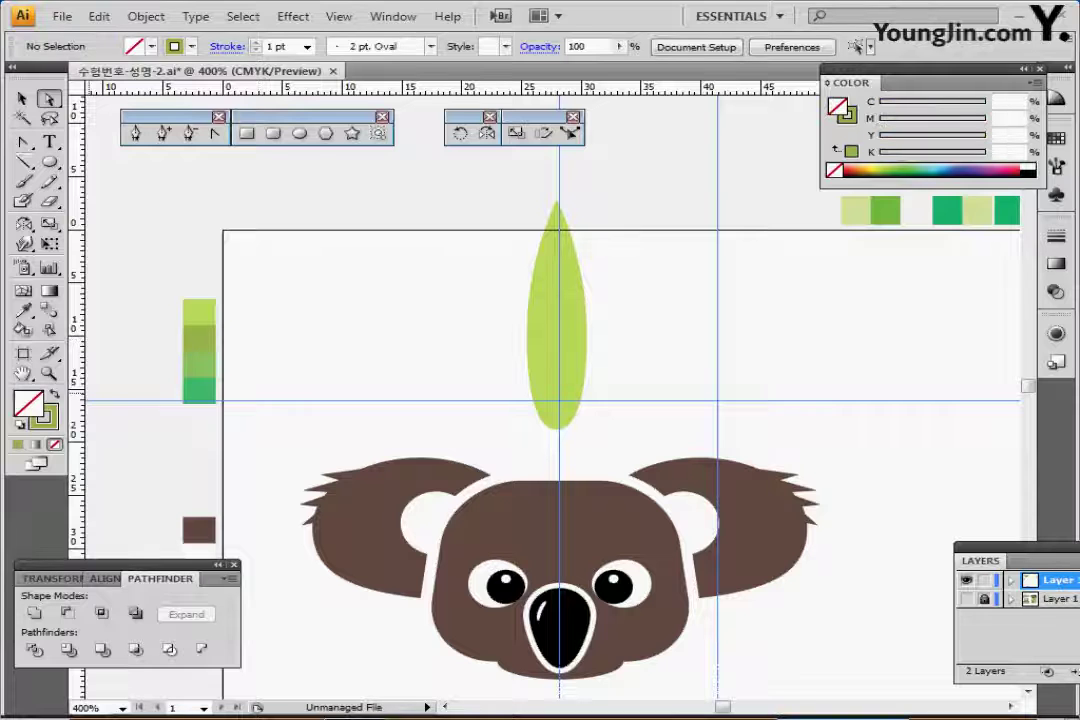
- Draw a 2 pt arc with the Arc tool from the leaf's tip, curving down past its lower right edge to just above the head
{"action": "left_click", "coordinate": [23, 162]}
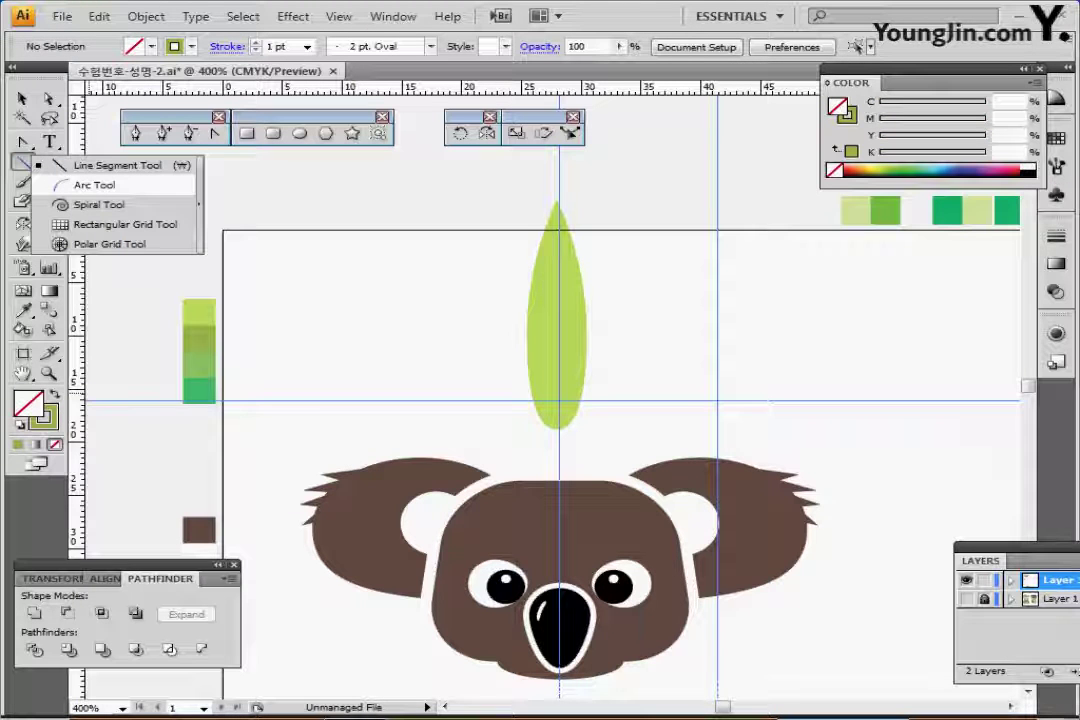
{"action": "left_click", "coordinate": [95, 185]}
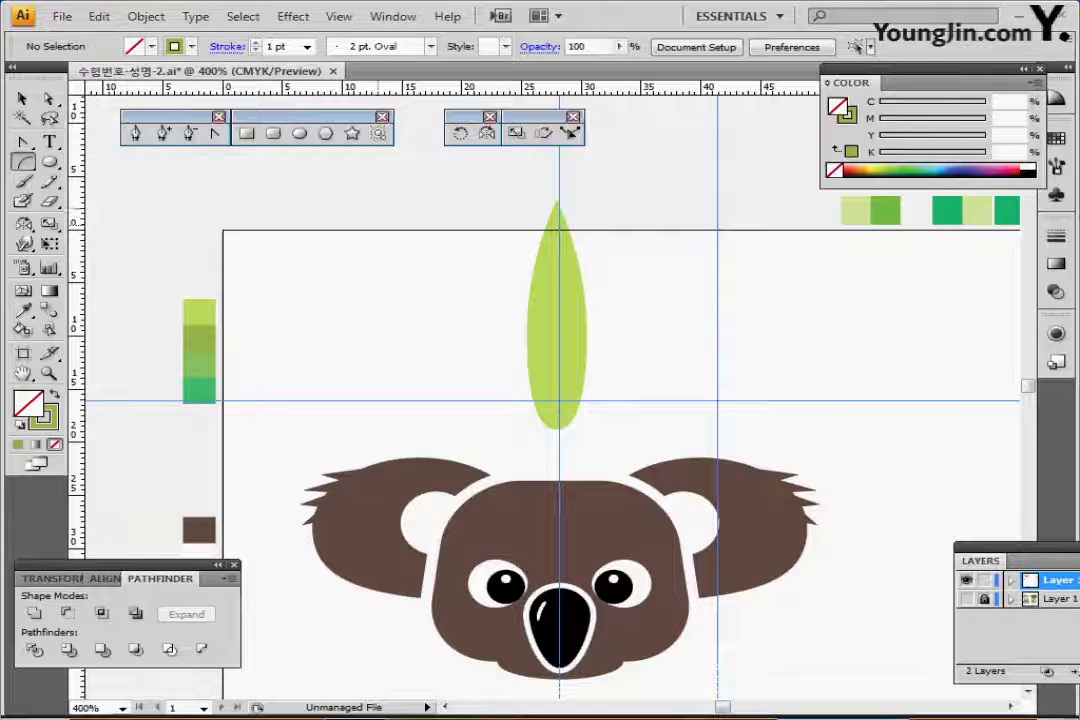
{"action": "left_click", "coordinate": [307, 47]}
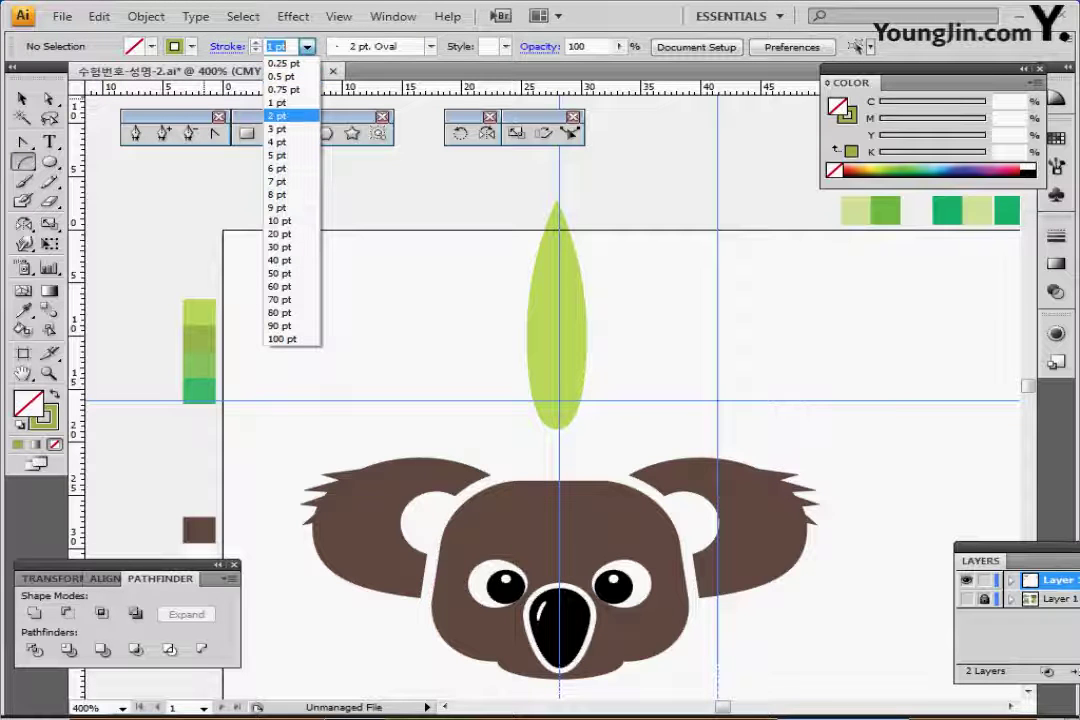
{"action": "left_click", "coordinate": [278, 116]}
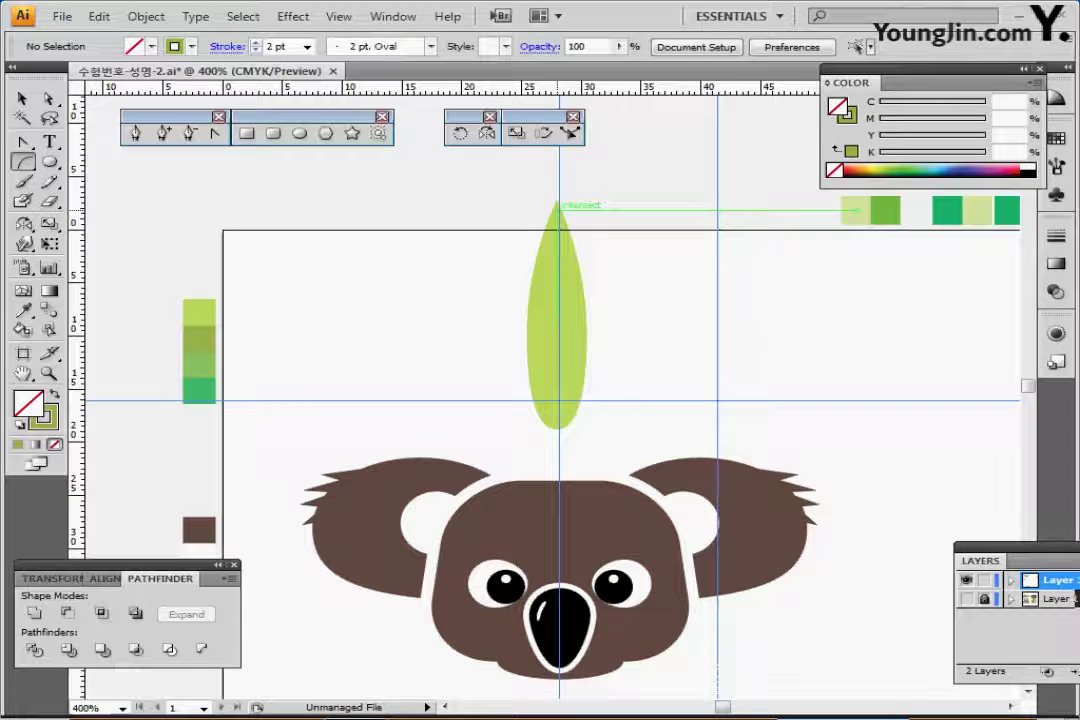
{"action": "mouse_move", "coordinate": [557, 207]}
{"action": "left_mouse_down"}
{"action": "mouse_move", "coordinate": [603, 494]}
{"action": "mouse_move", "coordinate": [615, 501]}
{"action": "mouse_move", "coordinate": [613, 457]}
{"action": "left_mouse_up"}
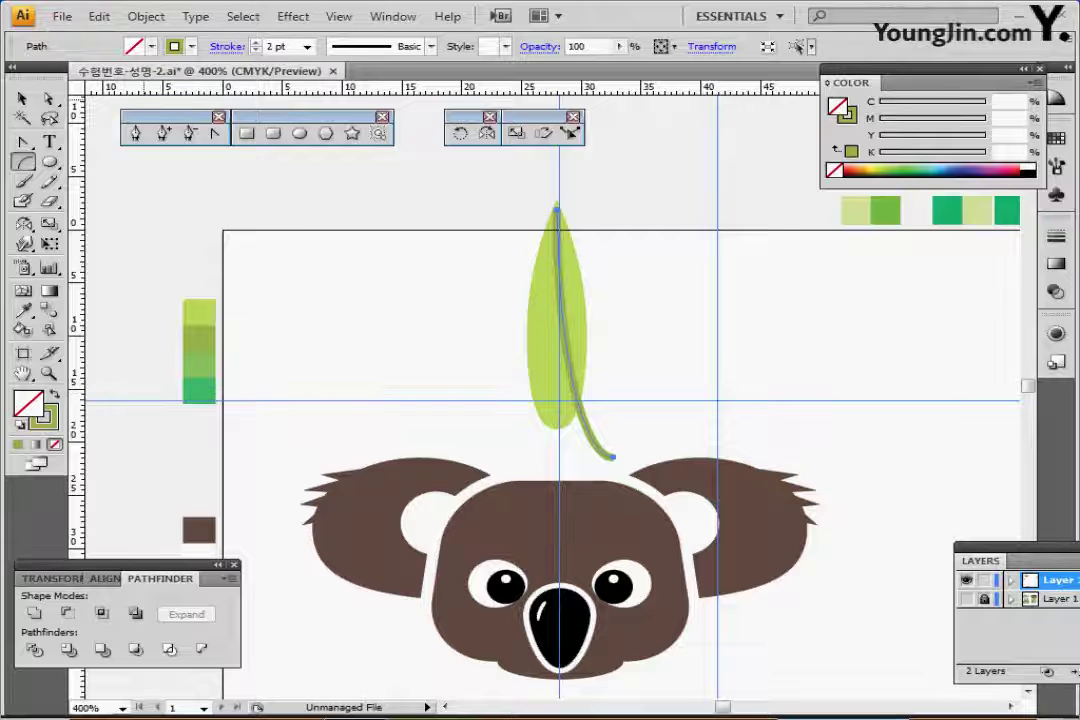
- Outline the stroke of the arc and move the resulting vein shape clear of the leaf to its right
{"action": "left_click", "coordinate": [146, 16]}
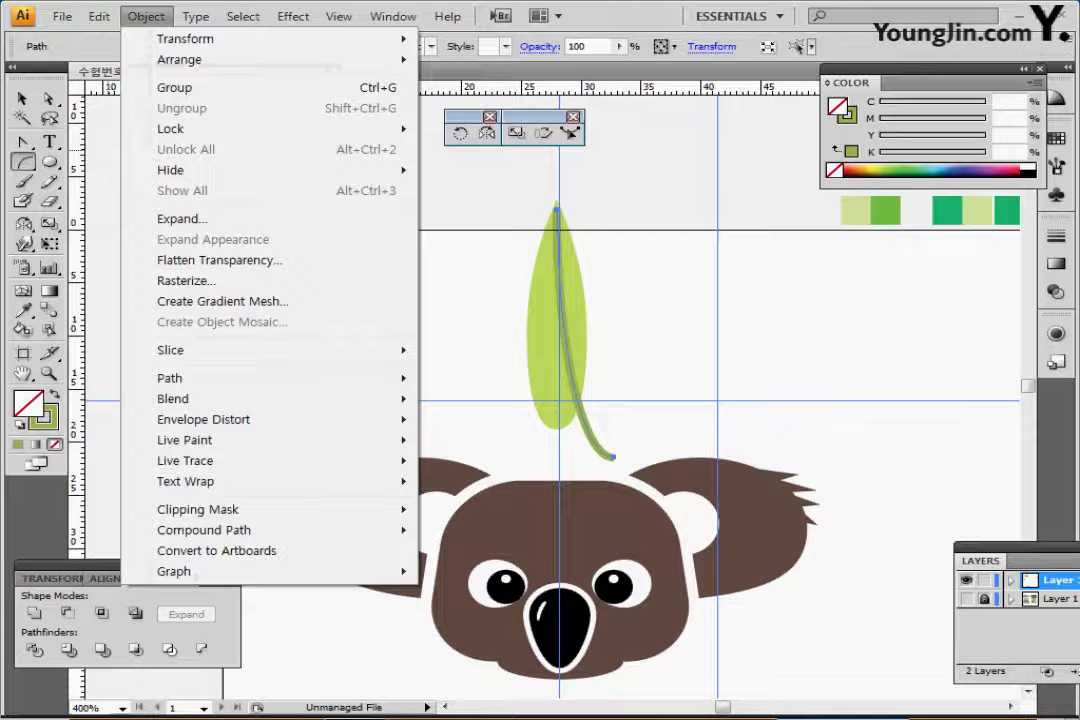
{"action": "mouse_move", "coordinate": [170, 378]}
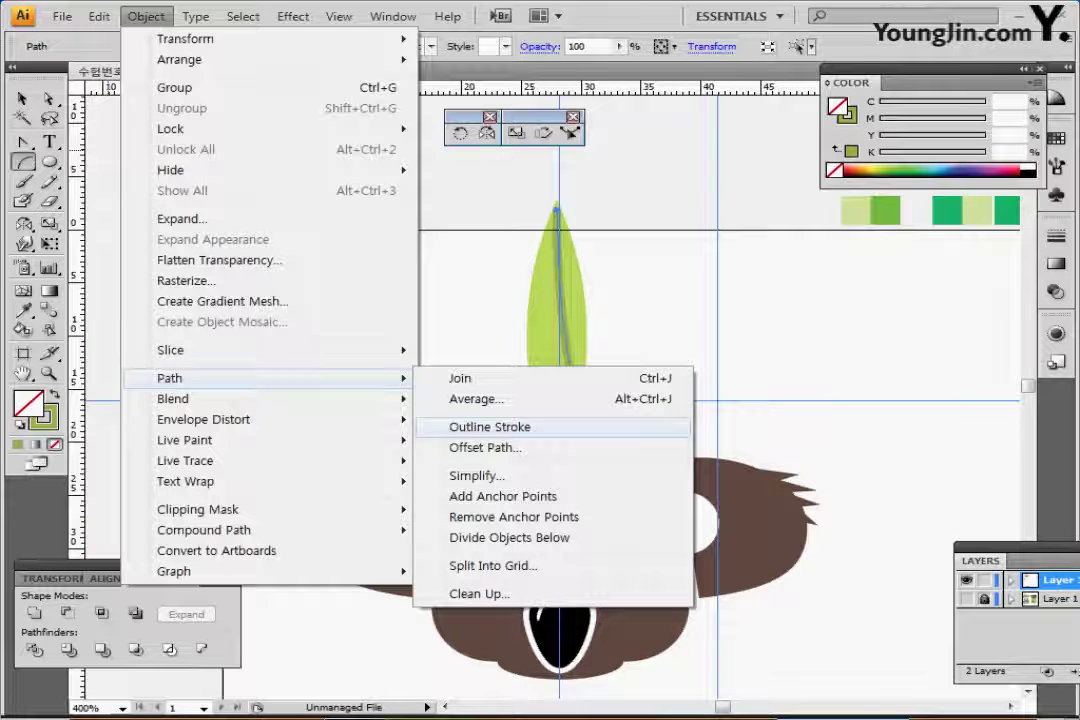
{"action": "left_click", "coordinate": [490, 427]}
{"action": "key", "text": "a"}
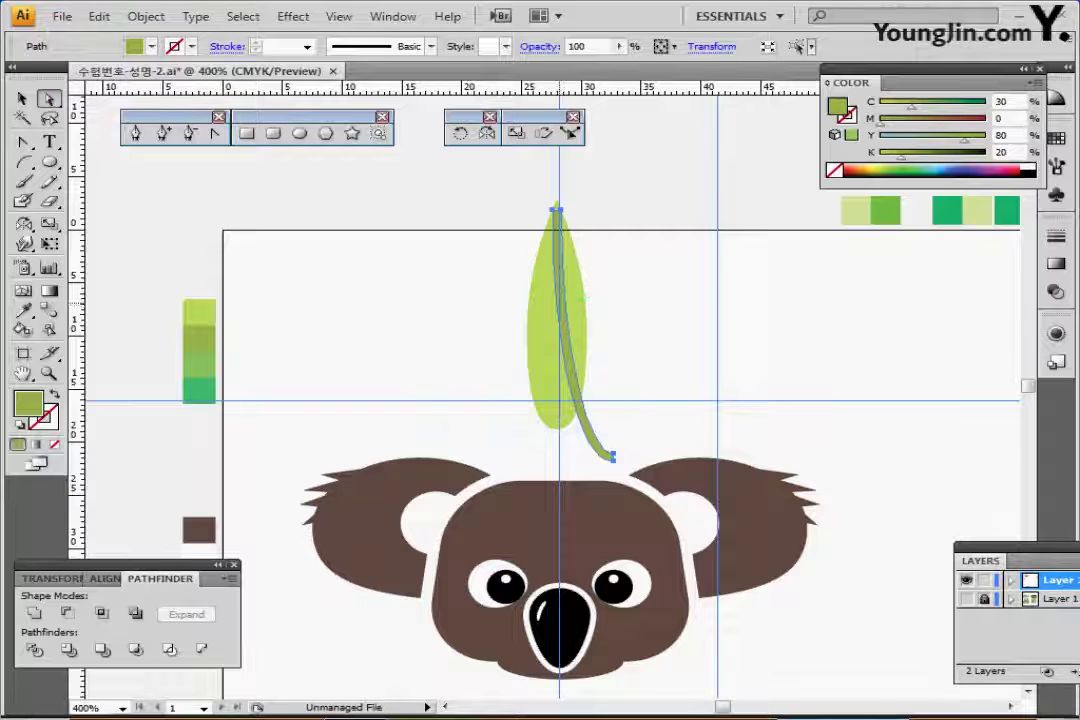
{"action": "left_click_drag", "start_coordinate": [569, 303], "coordinate": [638, 292]}
- Average the two top anchor points of the vein shape so that it tapers to a sharp point, and deselect
{"action": "left_click_drag", "start_coordinate": [597, 183], "coordinate": [641, 209]}
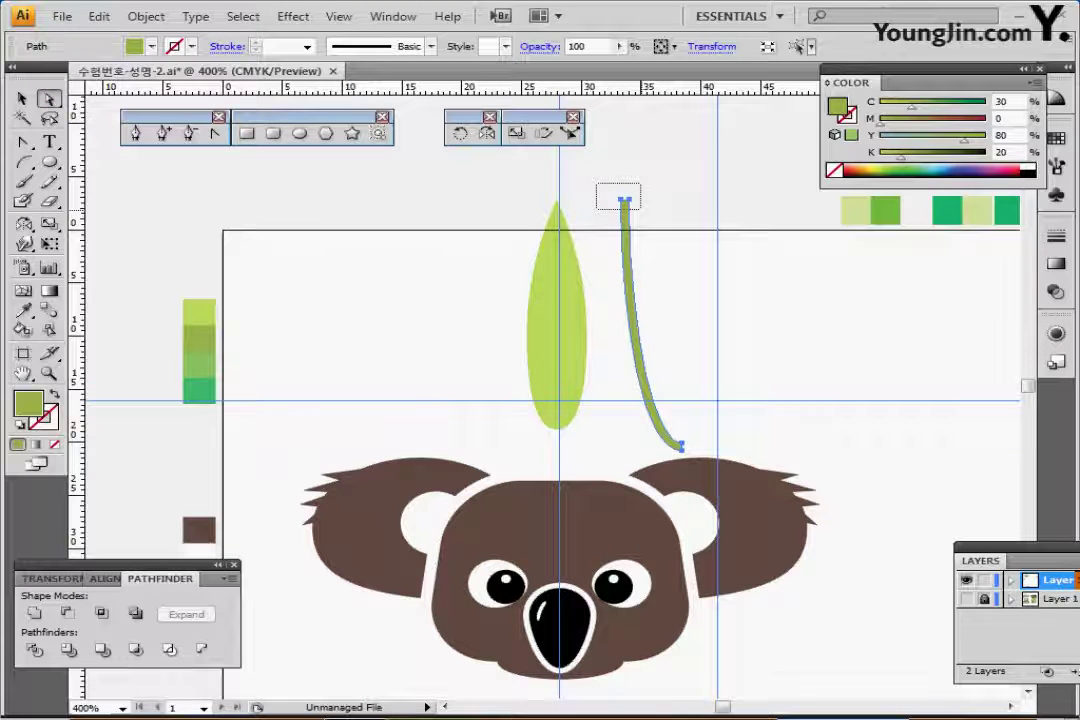
{"action": "right_click", "coordinate": [681, 227]}
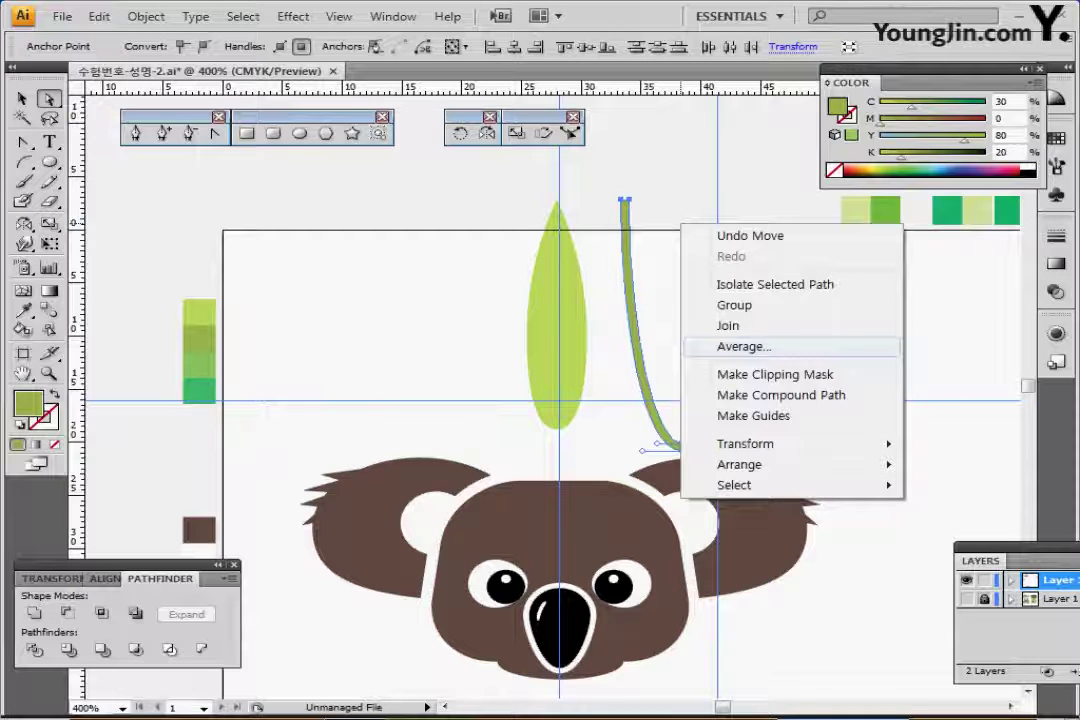
{"action": "left_click", "coordinate": [743, 346]}
{"action": "key", "text": "Return"}
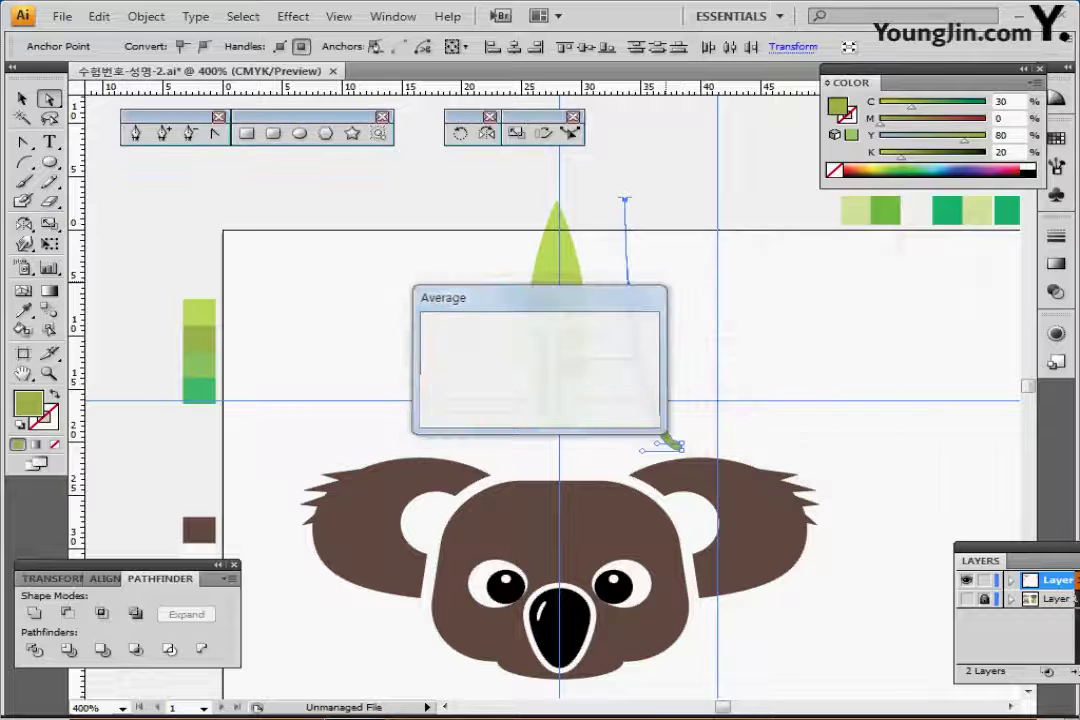
{"action": "left_click", "coordinate": [688, 226]}
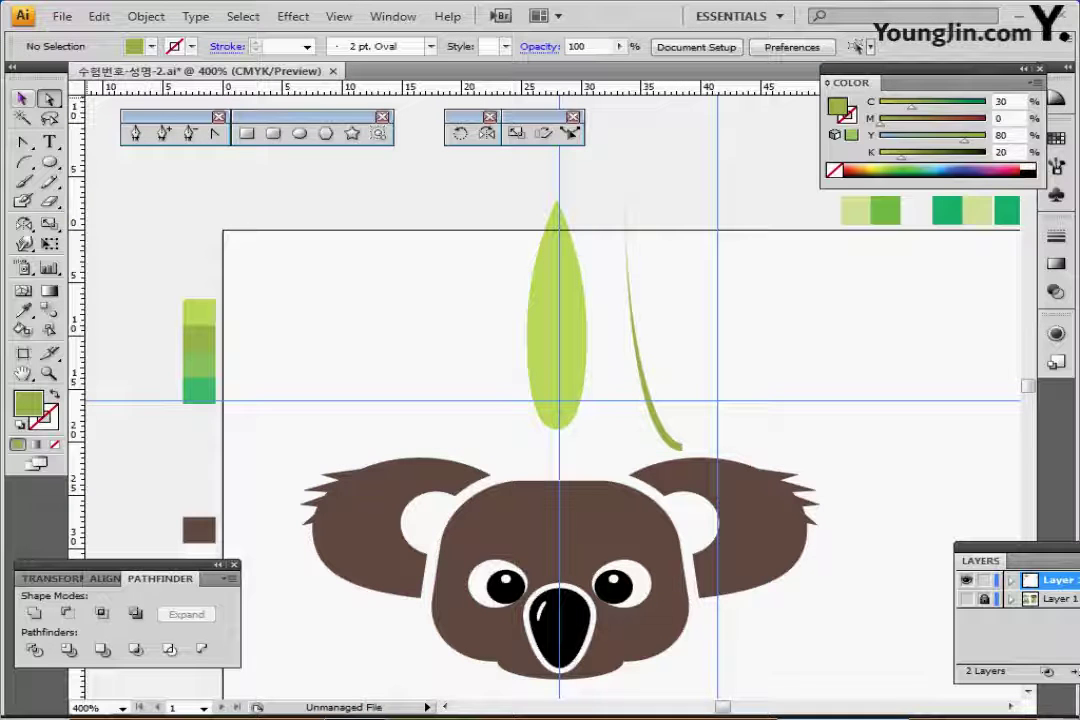
- Move the tapered vein back to the leaf's tip and rotate it clockwise about that tip until it runs down the leaf's middle
{"action": "key", "text": "v"}
{"action": "left_click", "coordinate": [680, 443]}
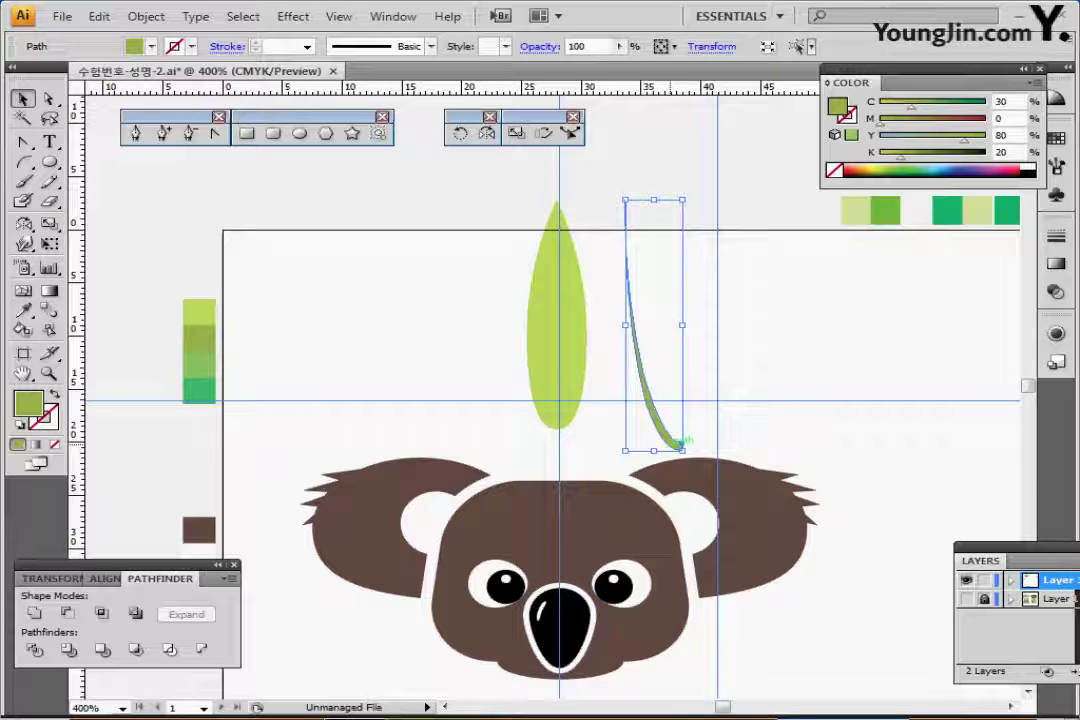
{"action": "left_click_drag", "start_coordinate": [680, 443], "coordinate": [612, 450]}
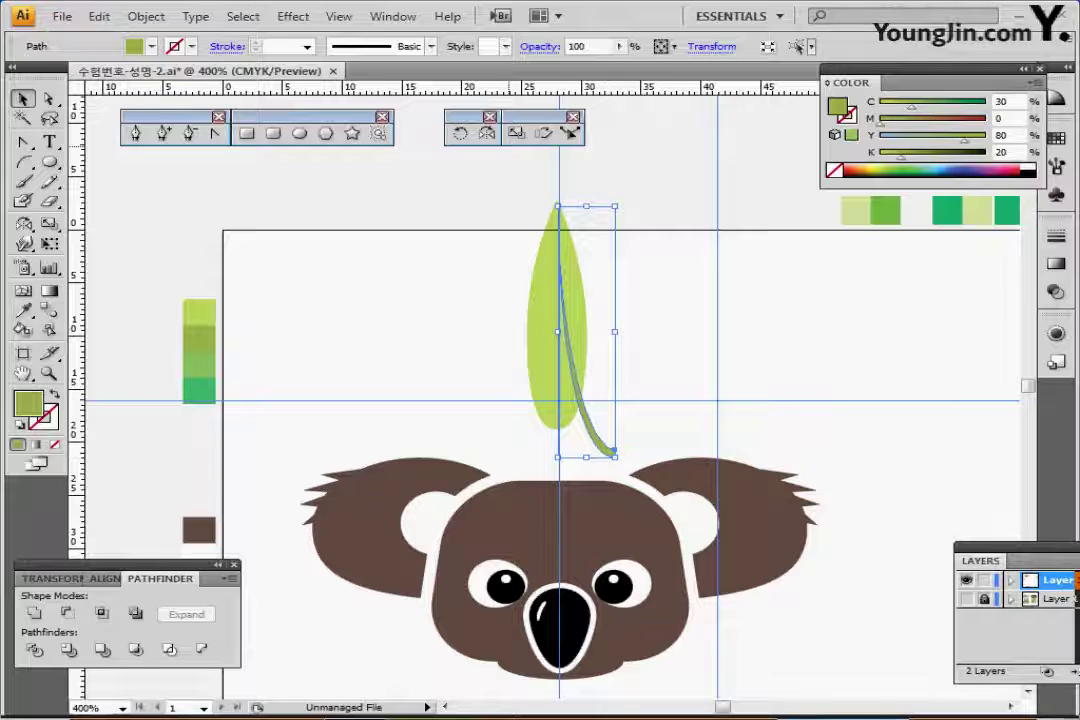
{"action": "left_click", "coordinate": [459, 133]}
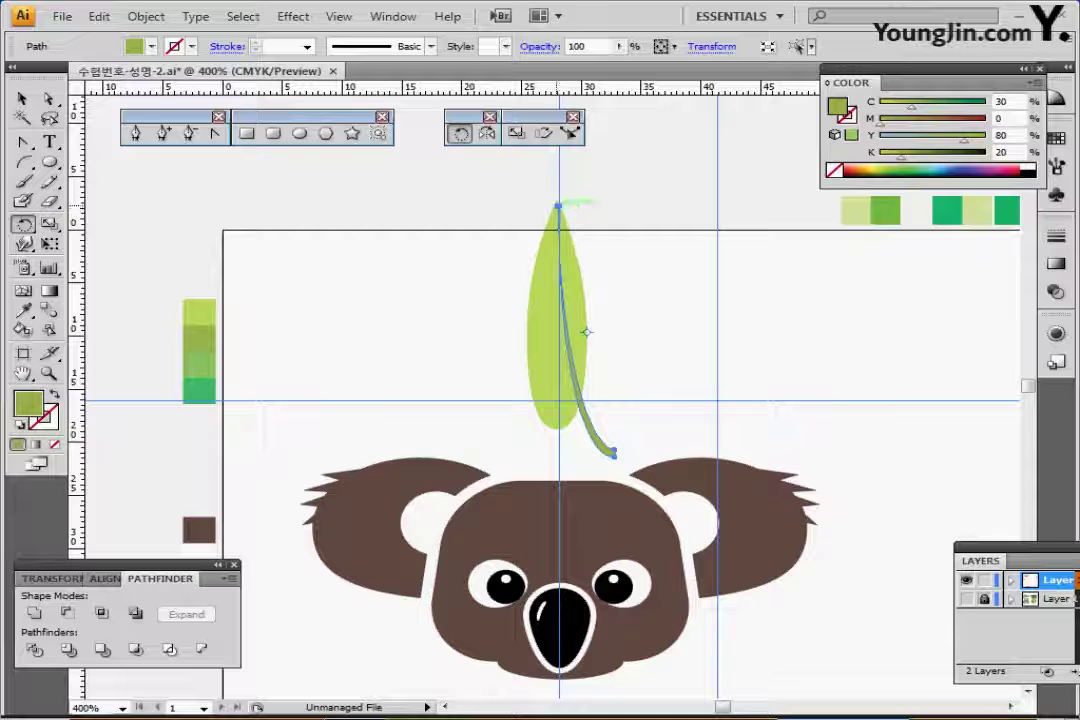
{"action": "left_click", "coordinate": [557, 200]}
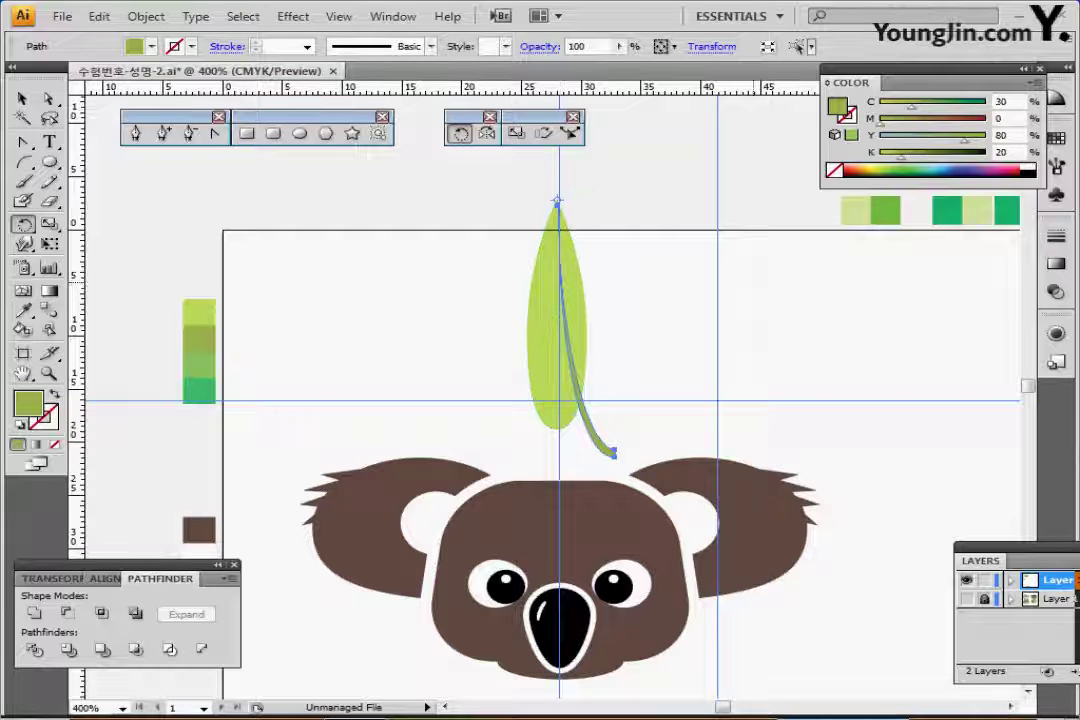
{"action": "left_click_drag", "start_coordinate": [735, 431], "coordinate": [730, 468]}
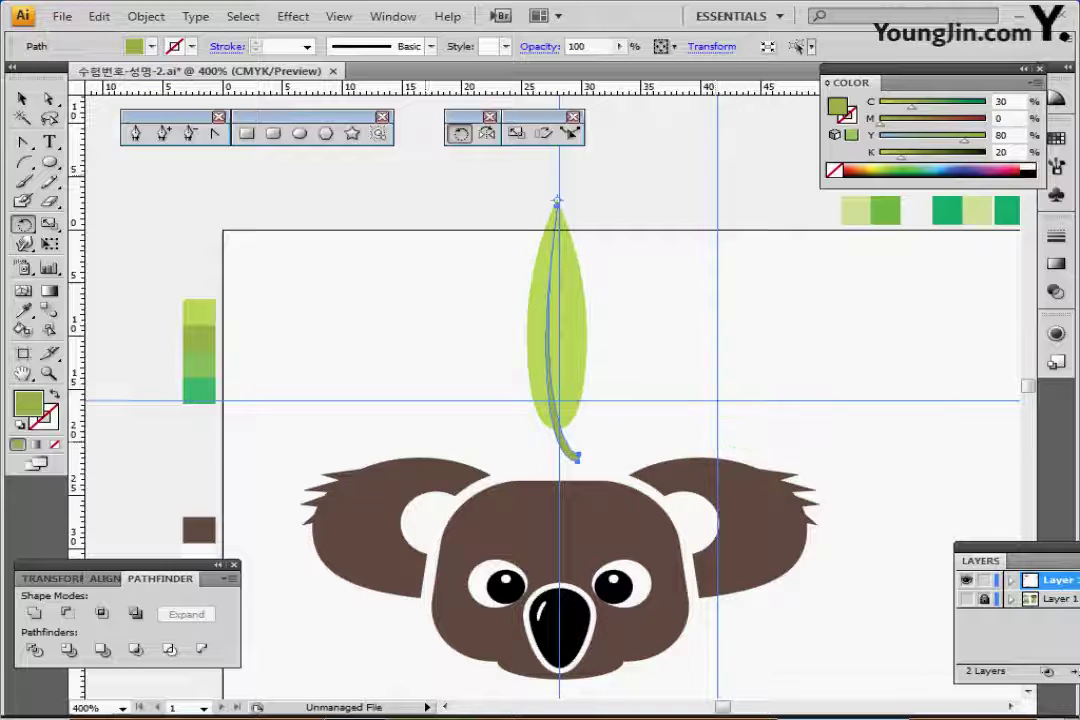
- Select the leaf together with its vein and group them
{"action": "left_click", "coordinate": [22, 98]}
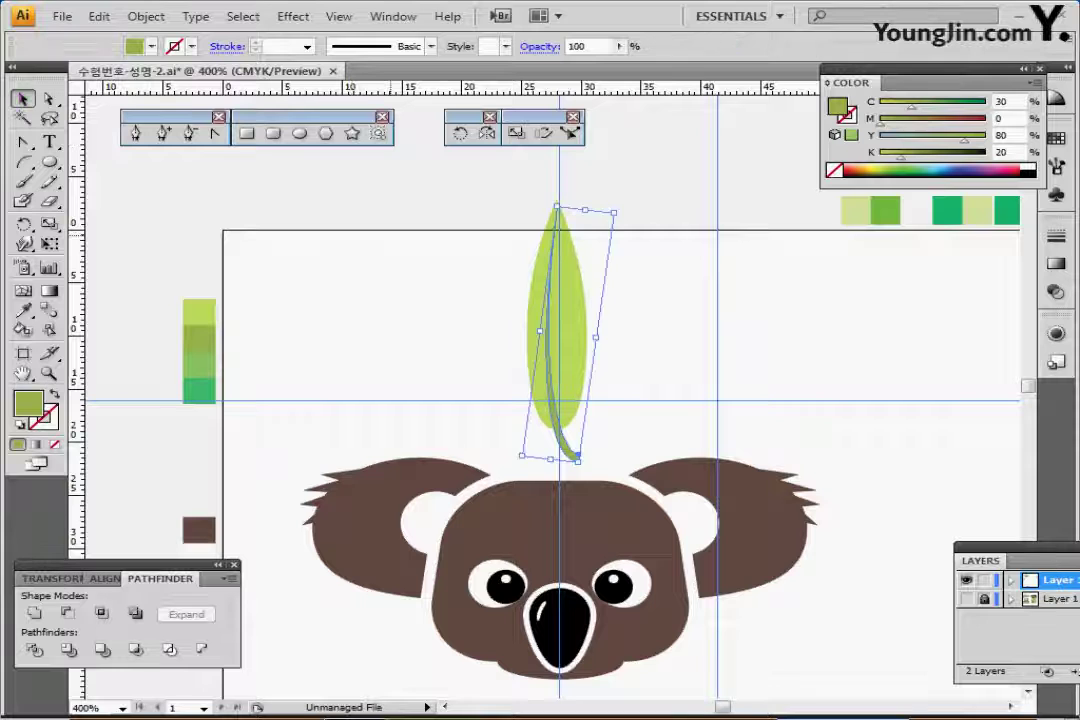
{"action": "left_click", "coordinate": [429, 204]}
{"action": "mouse_move", "coordinate": [427, 202]}
{"action": "left_mouse_down"}
{"action": "mouse_move", "coordinate": [630, 308]}
{"action": "mouse_move", "coordinate": [427, 202]}
{"action": "left_mouse_up"}
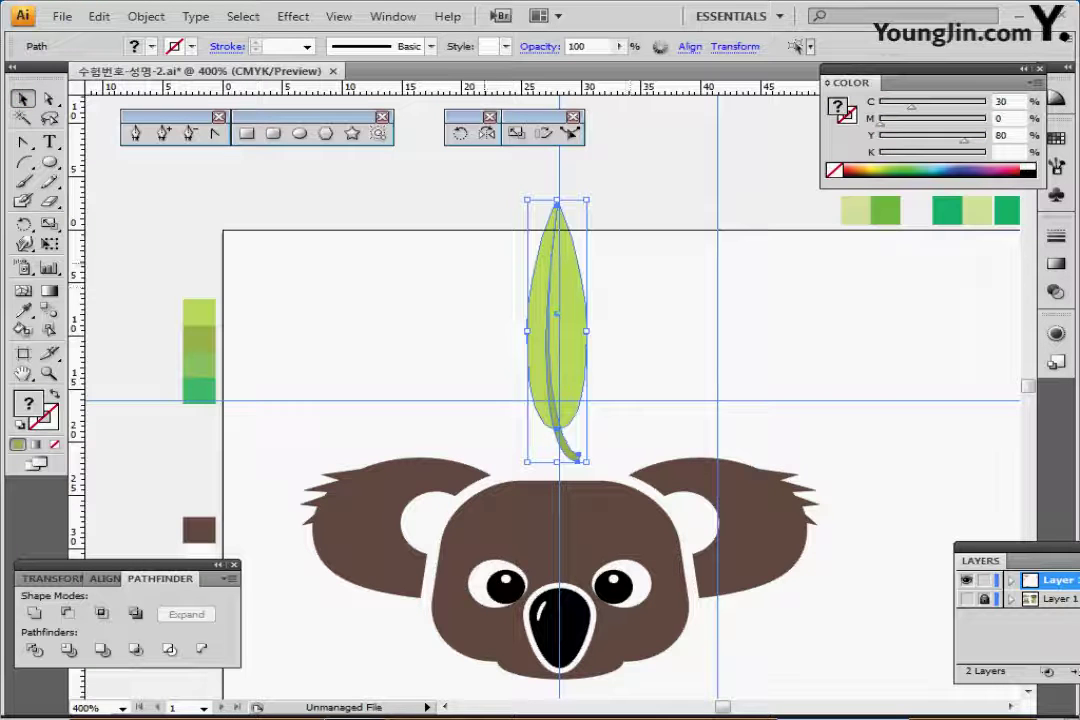
{"action": "key", "text": "ctrl+g"}
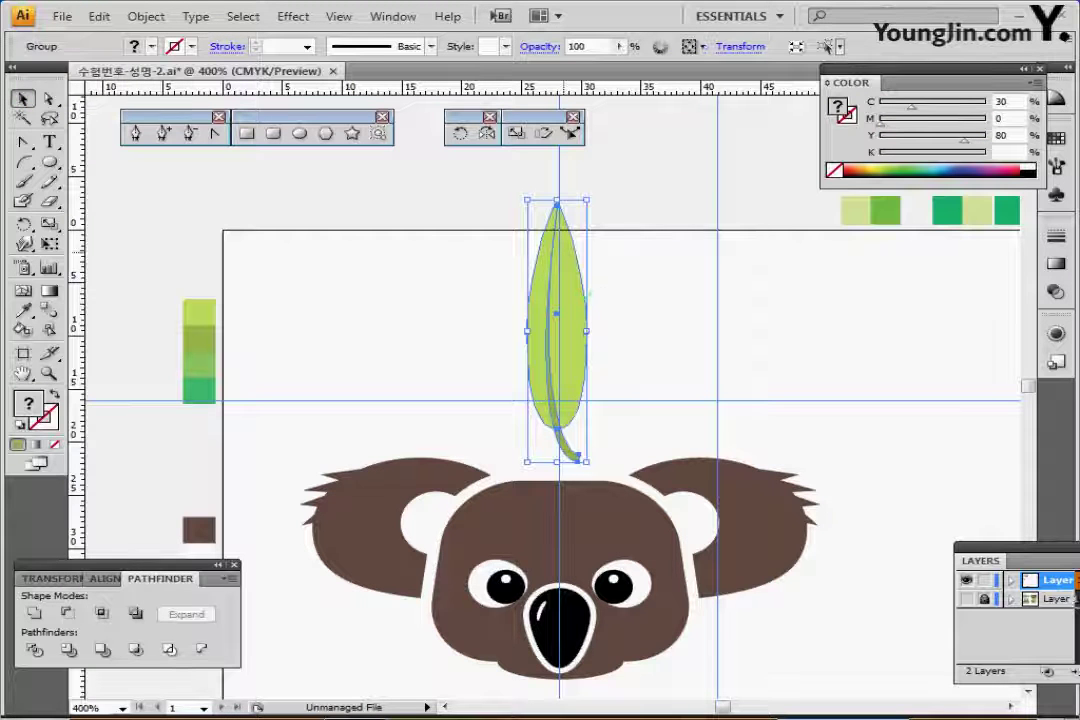
- Move the leaf group down onto the koala's head, tilt it left about the stem's end, and settle the stem at the head's top edge
{"action": "left_click_drag", "start_coordinate": [560, 310], "coordinate": [539, 380]}
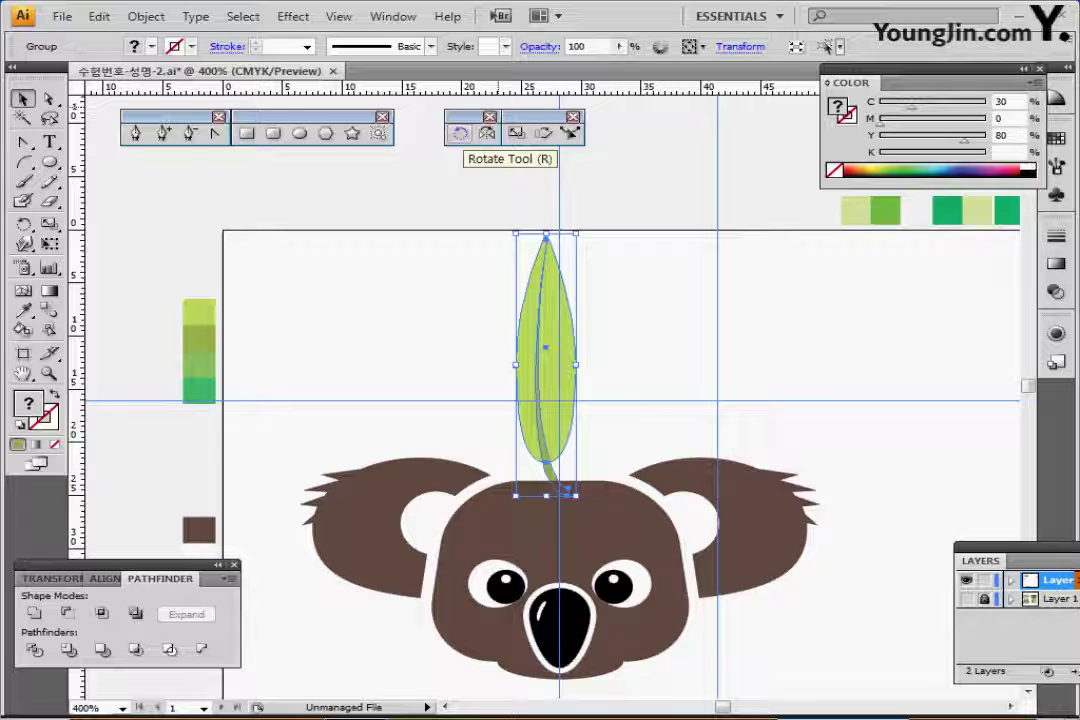
{"action": "left_click", "coordinate": [459, 134]}
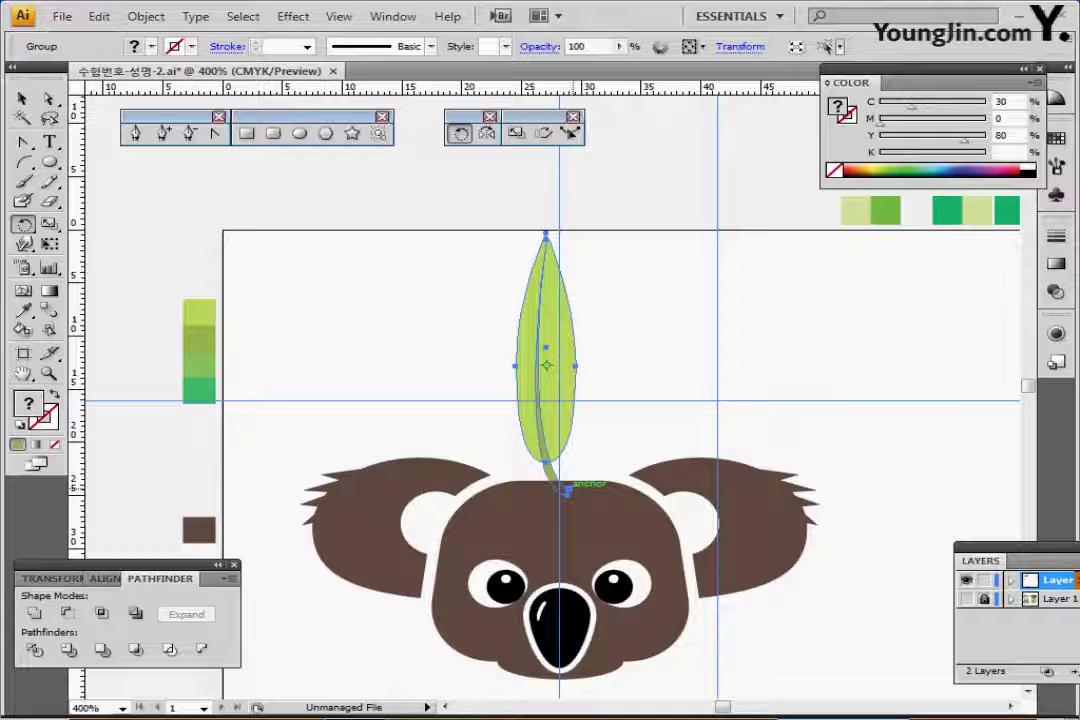
{"action": "left_click", "coordinate": [567, 489]}
{"action": "left_click_drag", "start_coordinate": [476, 250], "coordinate": [426, 270]}
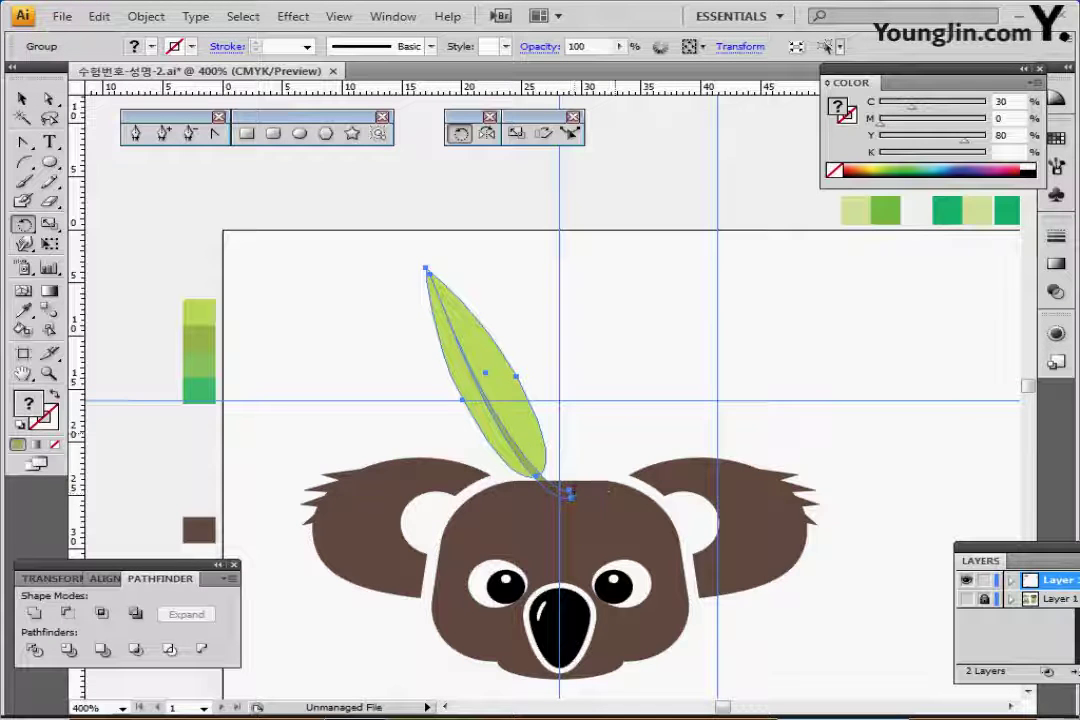
{"action": "key", "text": "ctrl"}
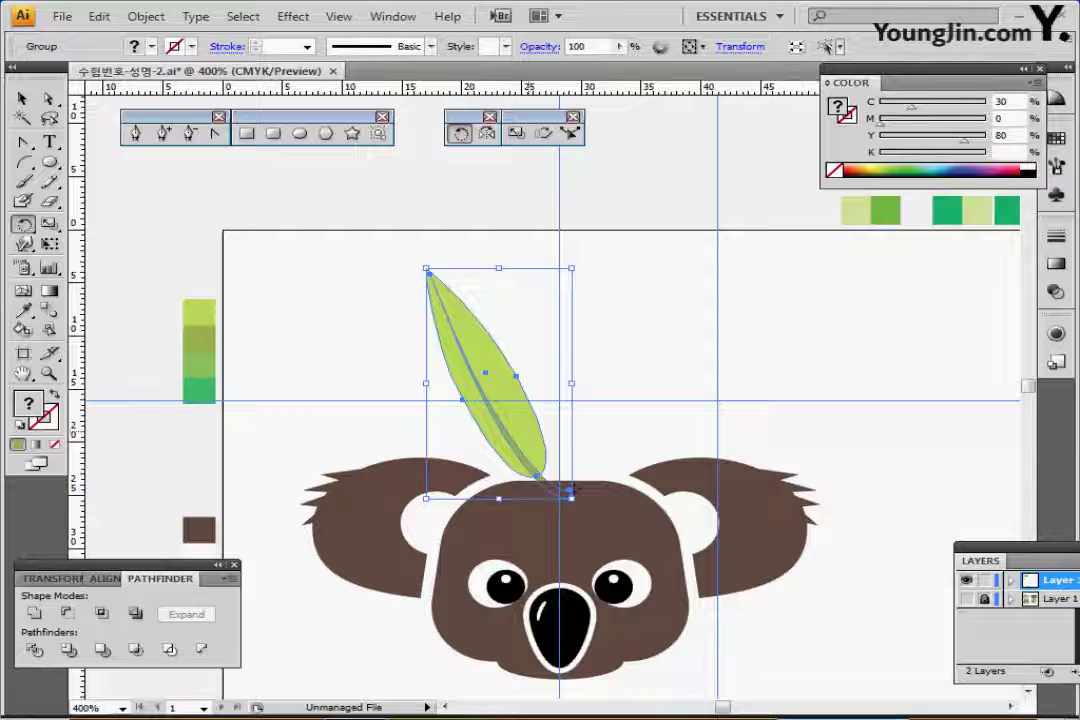
{"action": "left_click_drag", "start_coordinate": [570, 490], "coordinate": [578, 484]}
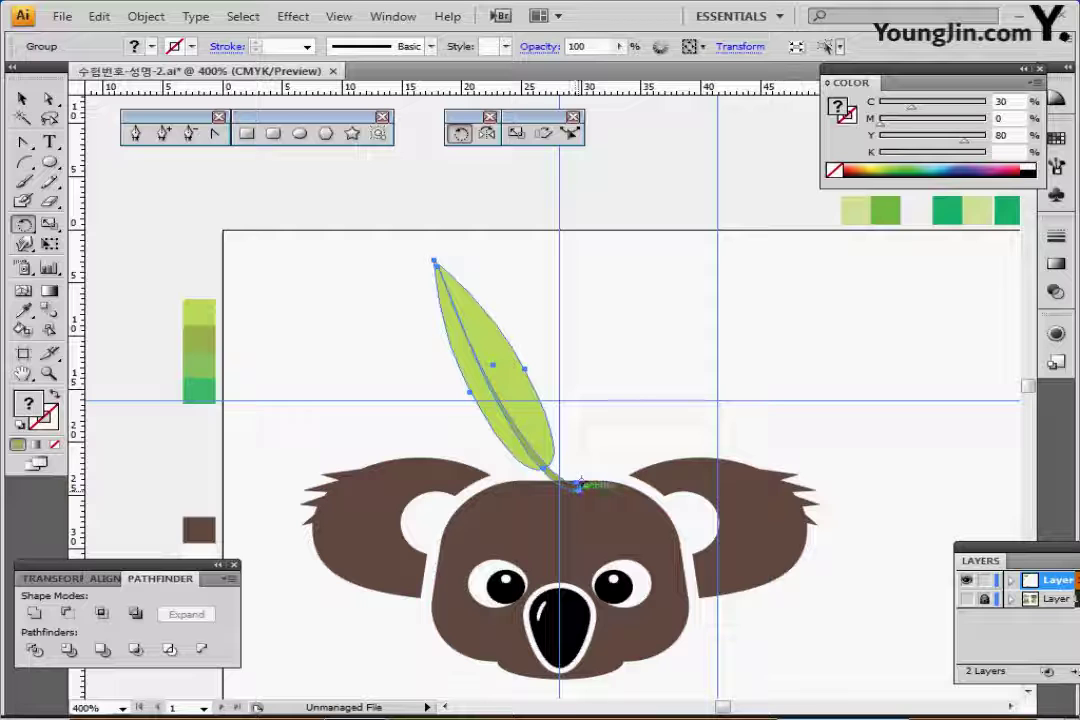
- Rotate a copy of the leaf group clockwise about the stem's end to stand nearly upright, and repeat it for a third leaf leaning right
{"action": "left_click", "coordinate": [578, 487]}
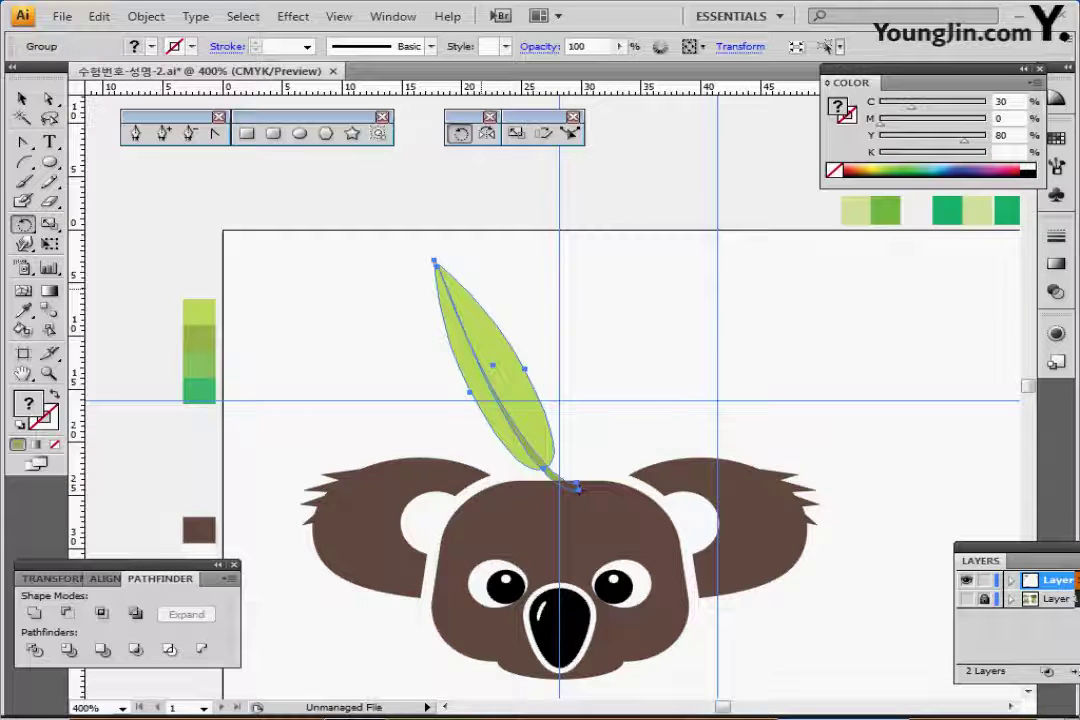
{"action": "left_click_drag", "start_coordinate": [487, 284], "coordinate": [576, 270]}
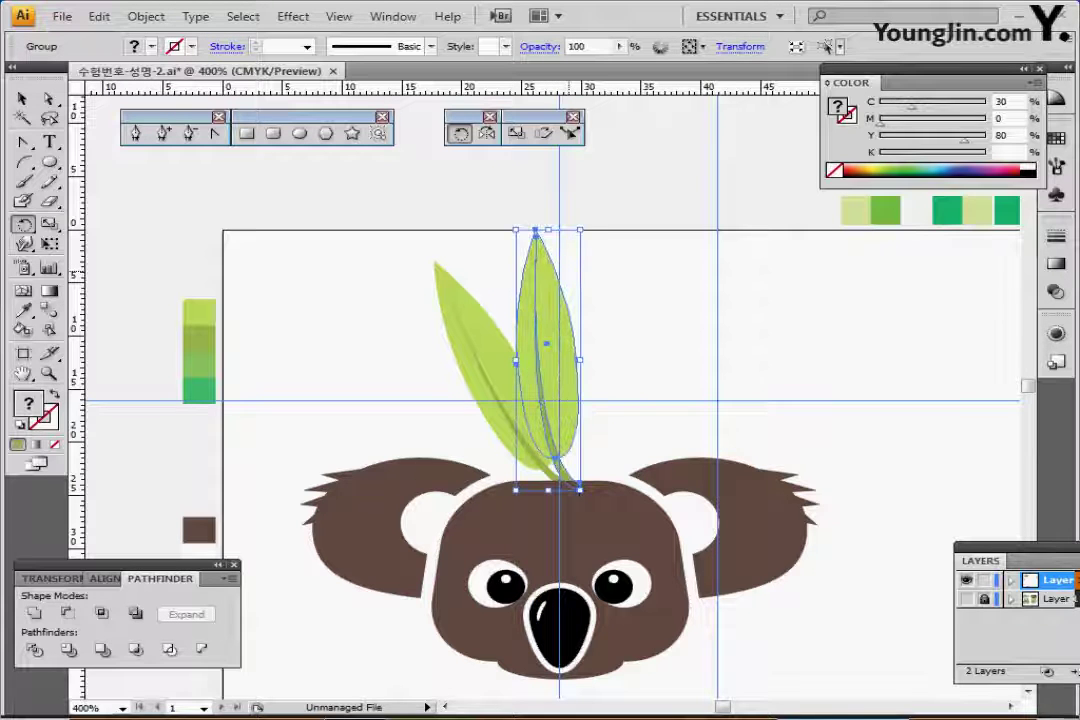
{"action": "key", "text": "ctrl+d"}
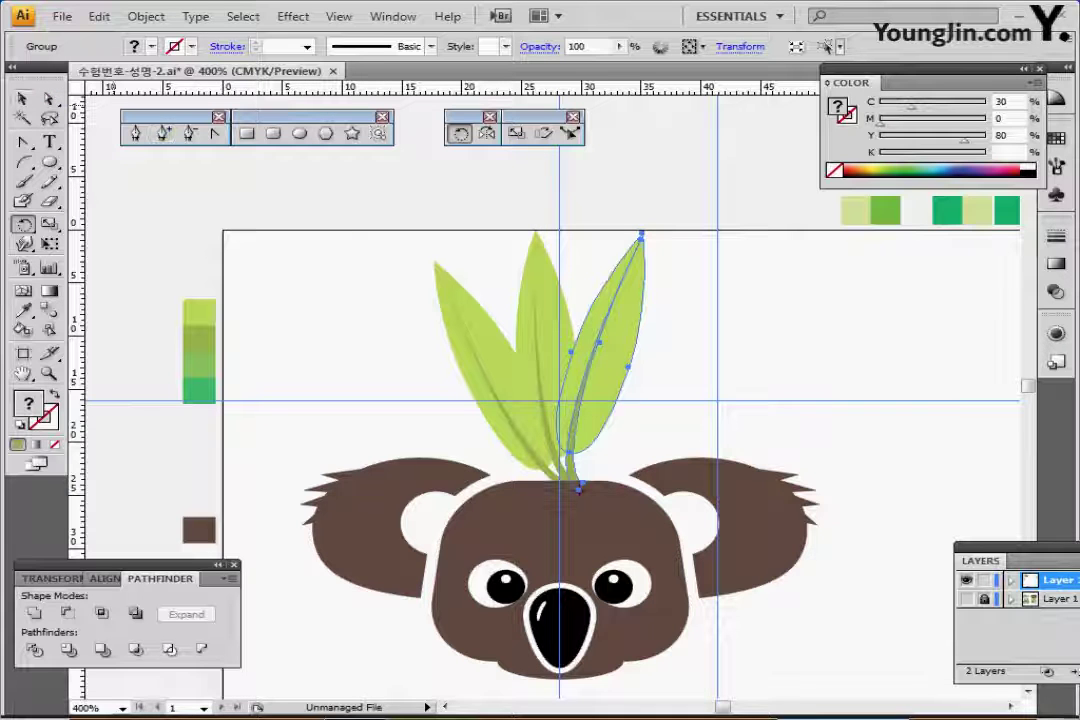
- Scale the middle leaf group uniformly to 80% about its stem's end on the koala's head
{"action": "left_click", "coordinate": [23, 98]}
{"action": "left_click", "coordinate": [547, 320]}
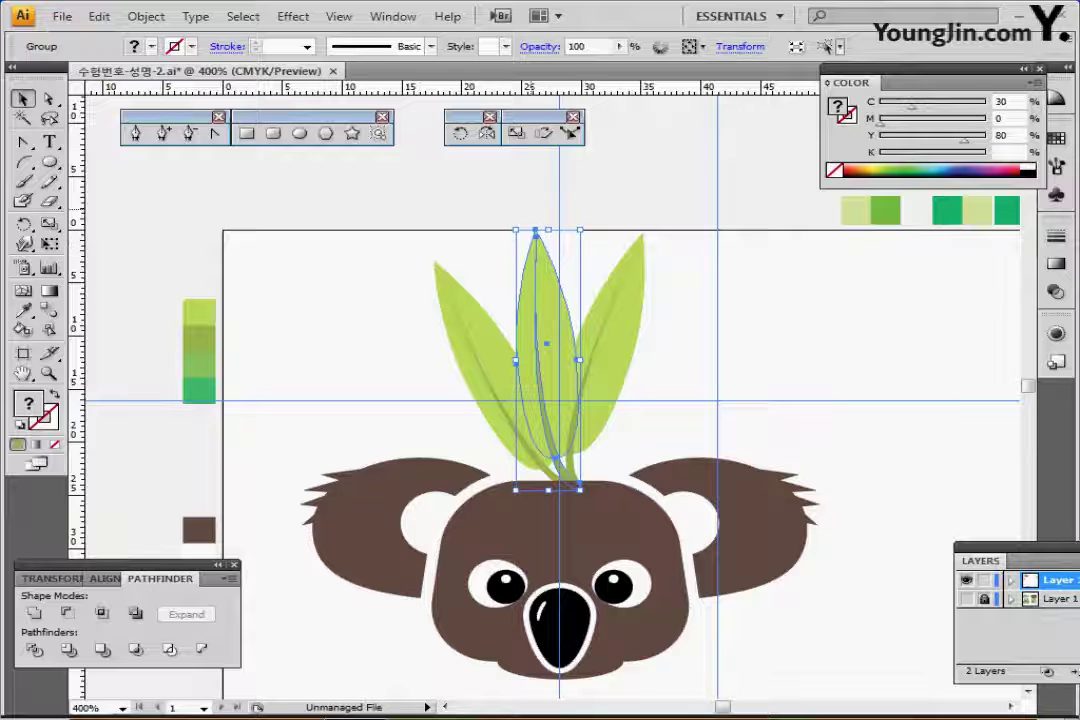
{"action": "left_click", "coordinate": [537, 208]}
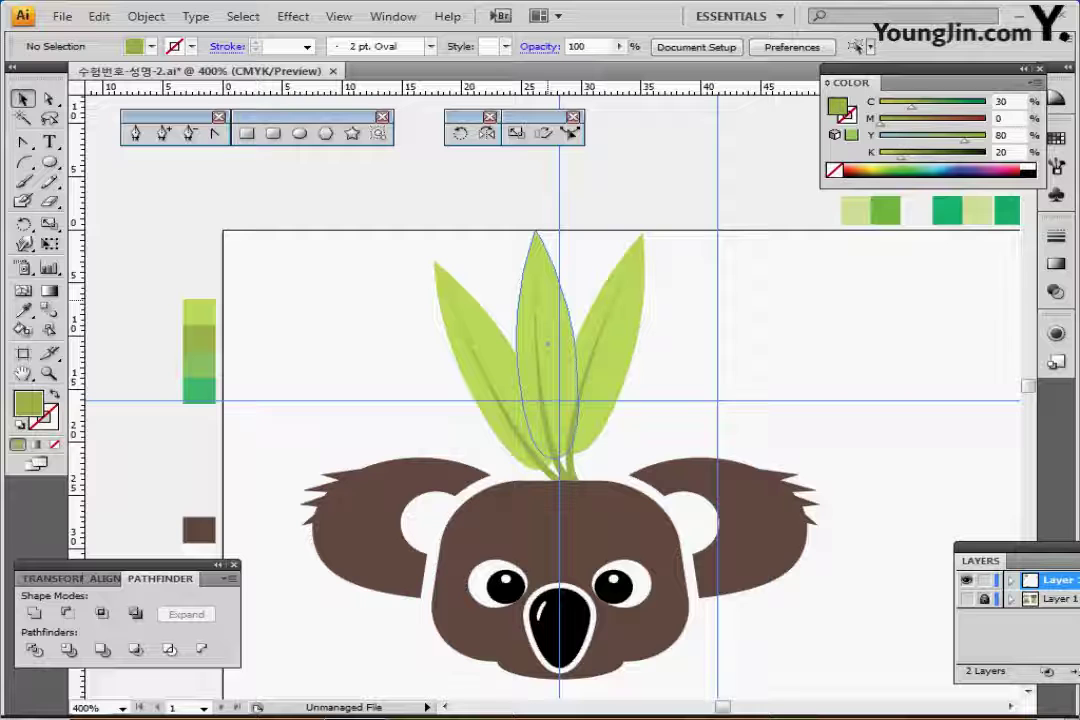
{"action": "left_click", "coordinate": [546, 300]}
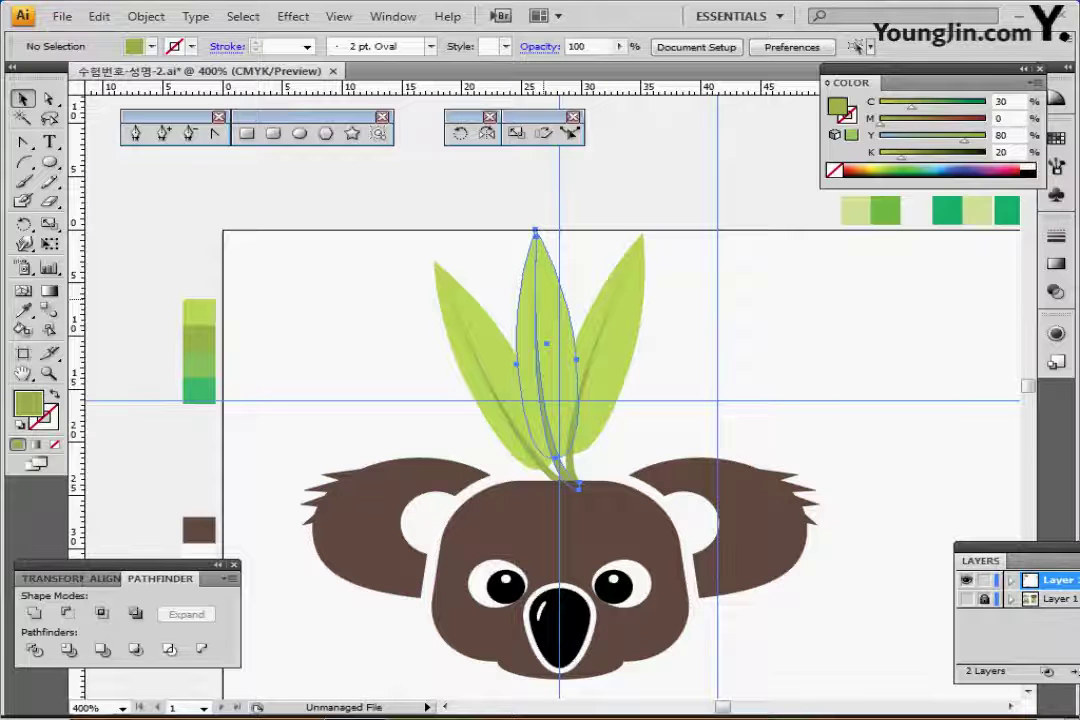
{"action": "left_click", "coordinate": [541, 330]}
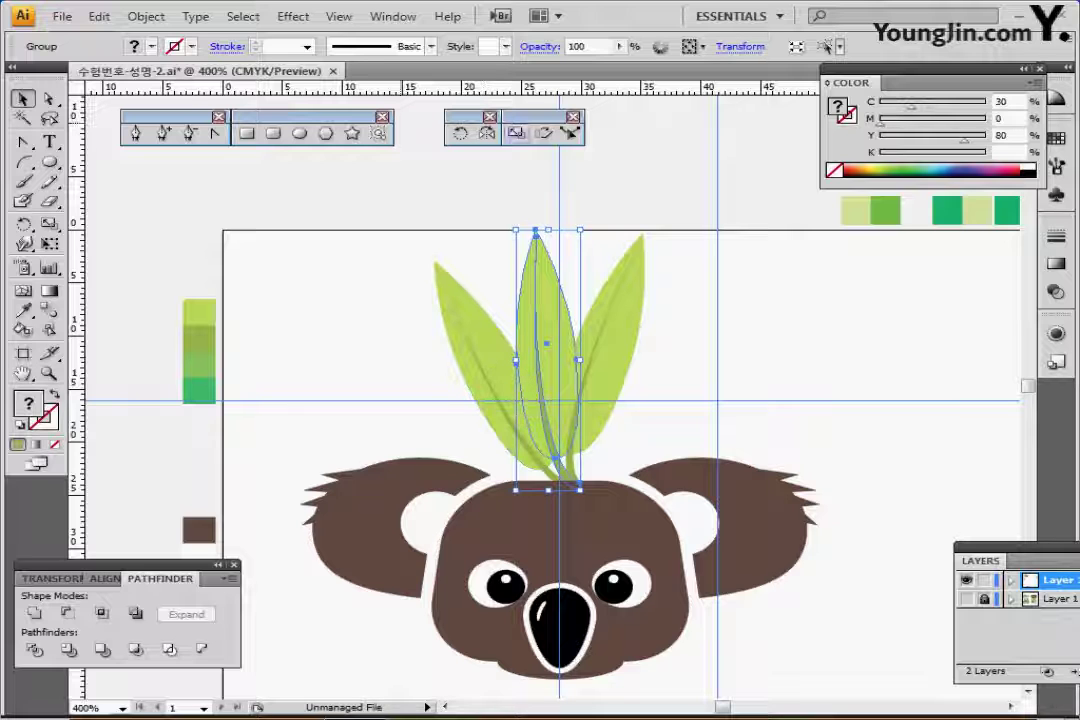
{"action": "left_click", "coordinate": [516, 133]}
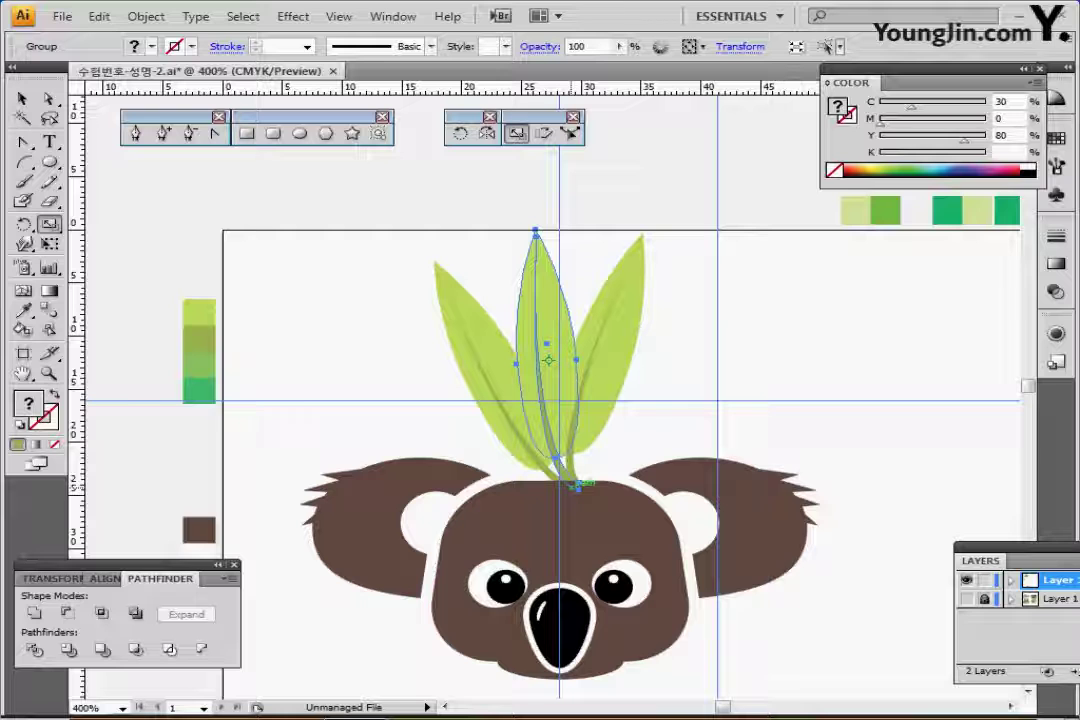
{"action": "left_click", "coordinate": [578, 485], "text": "alt"}
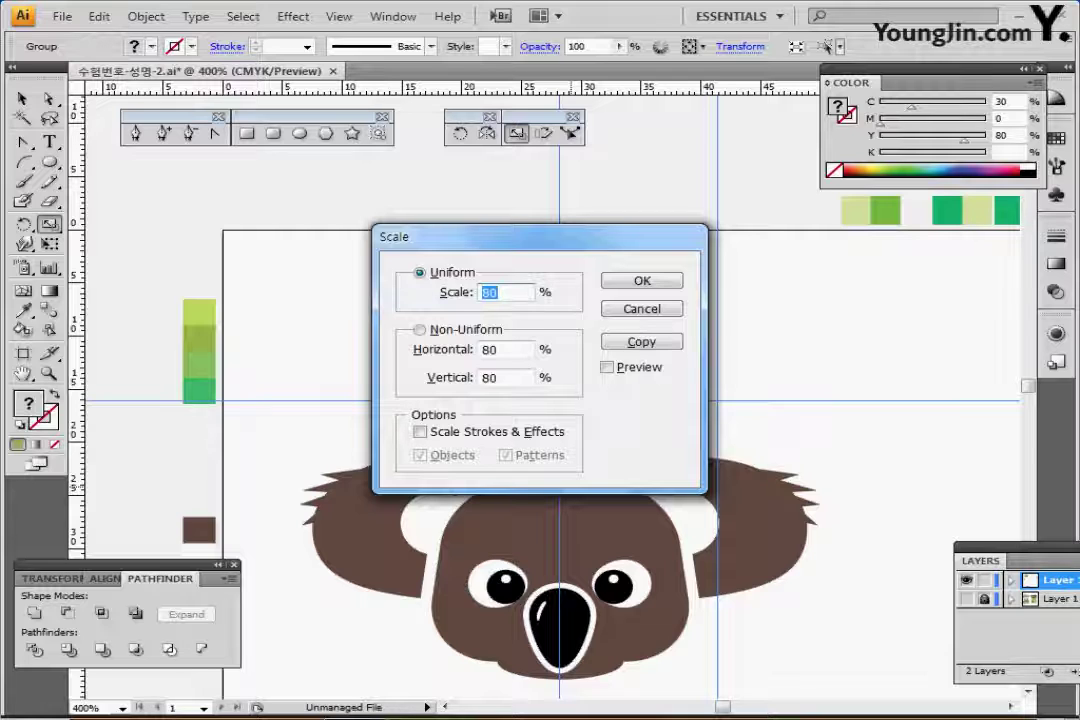
{"action": "key", "text": "Return"}
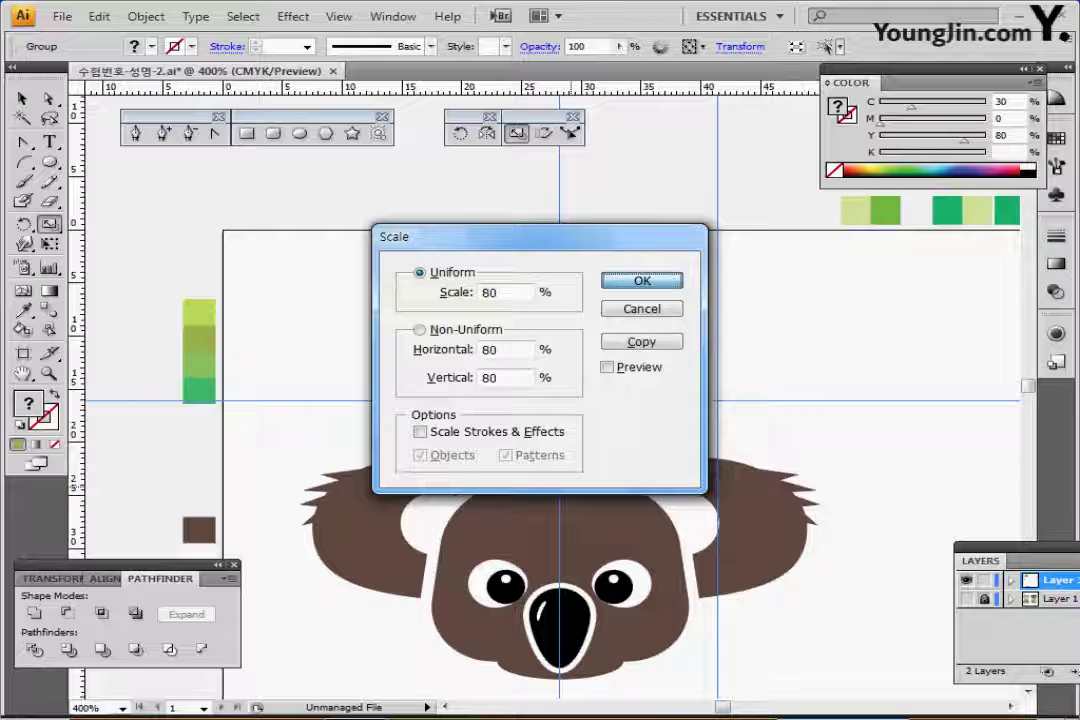
{"action": "left_click", "coordinate": [642, 281]}
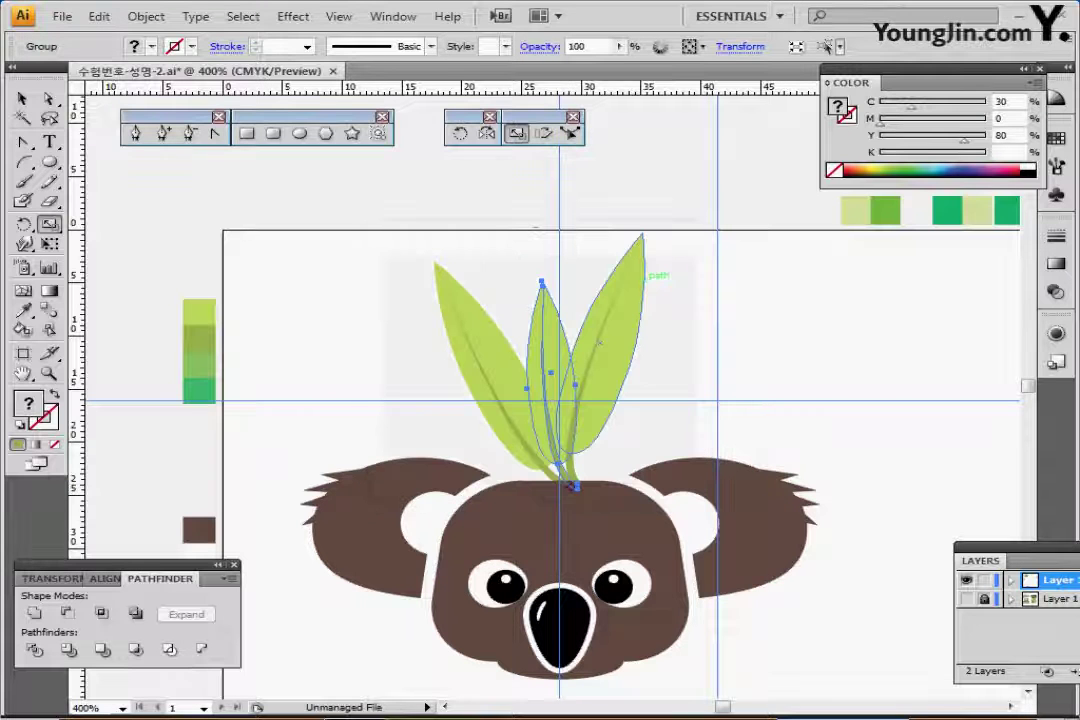
- Scale the right-leaning leaf group uniformly to 60% about its stem's end
{"action": "left_click", "coordinate": [612, 345], "text": "ctrl"}
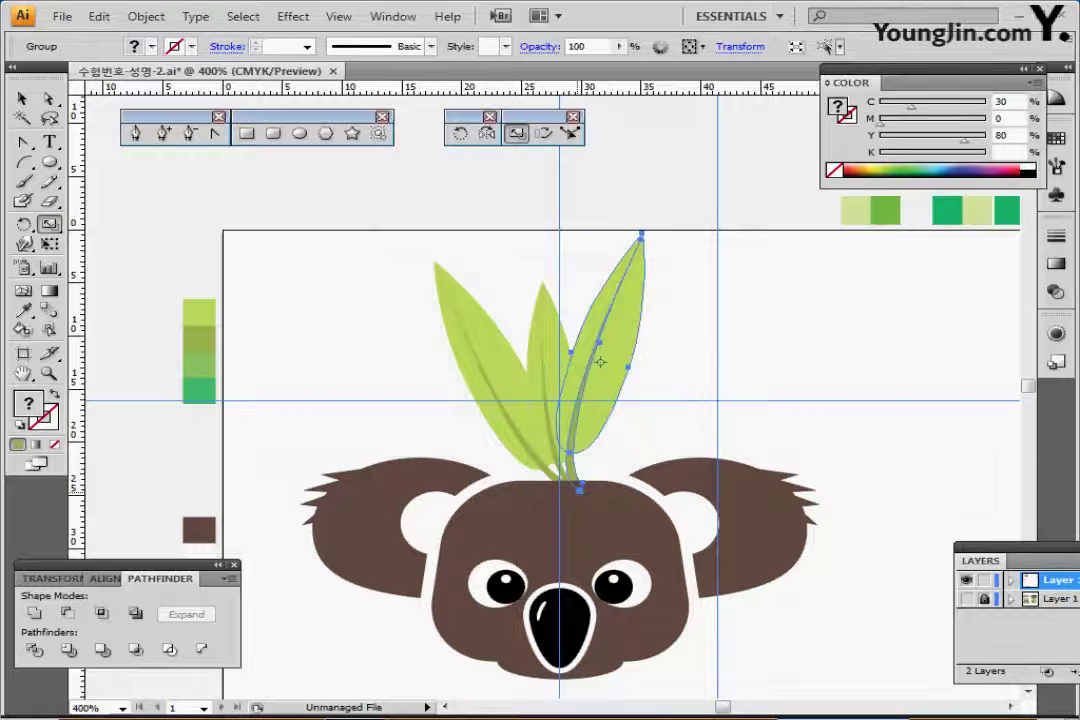
{"action": "left_click", "coordinate": [580, 487], "text": "alt"}
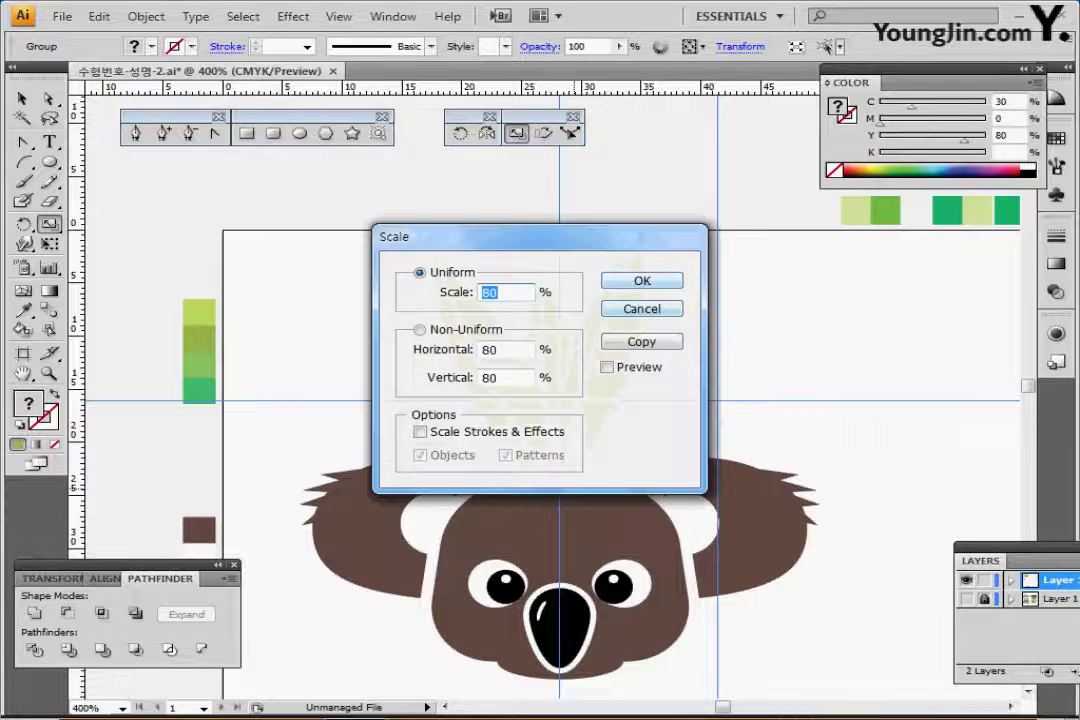
{"action": "type", "text": "60"}
{"action": "key", "text": "Return"}
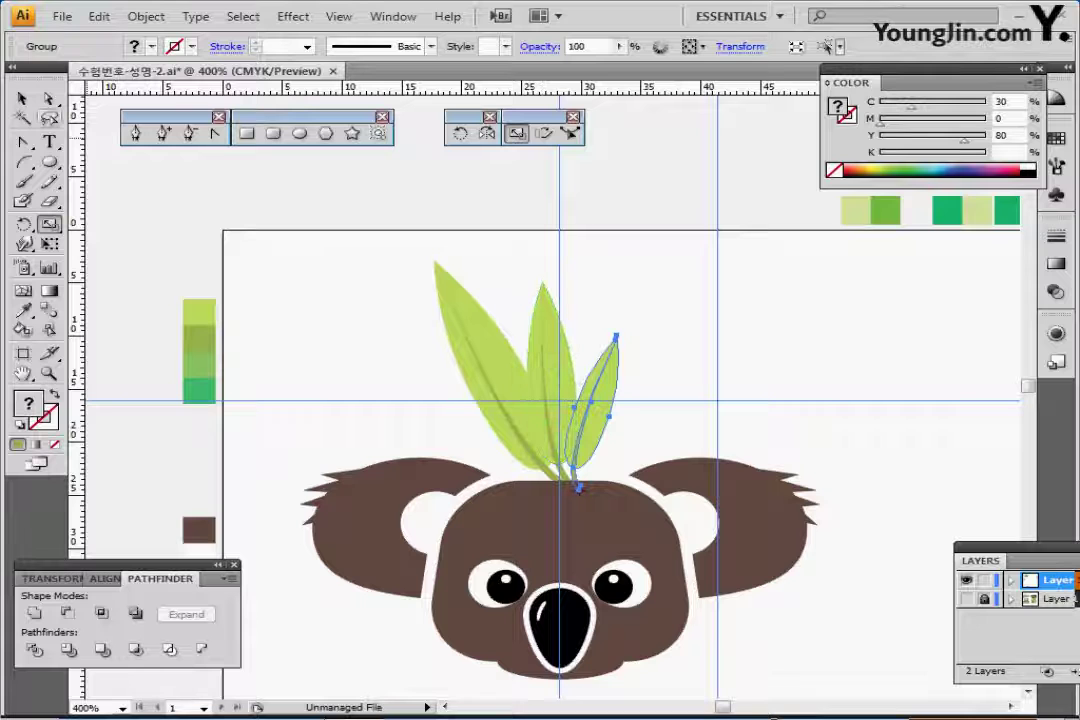
- Recolor only the blade of the smallest, right-leaning leaf with the dark green swatch beside the artboard, leaving its vein unselected
{"action": "left_click", "coordinate": [48, 98]}
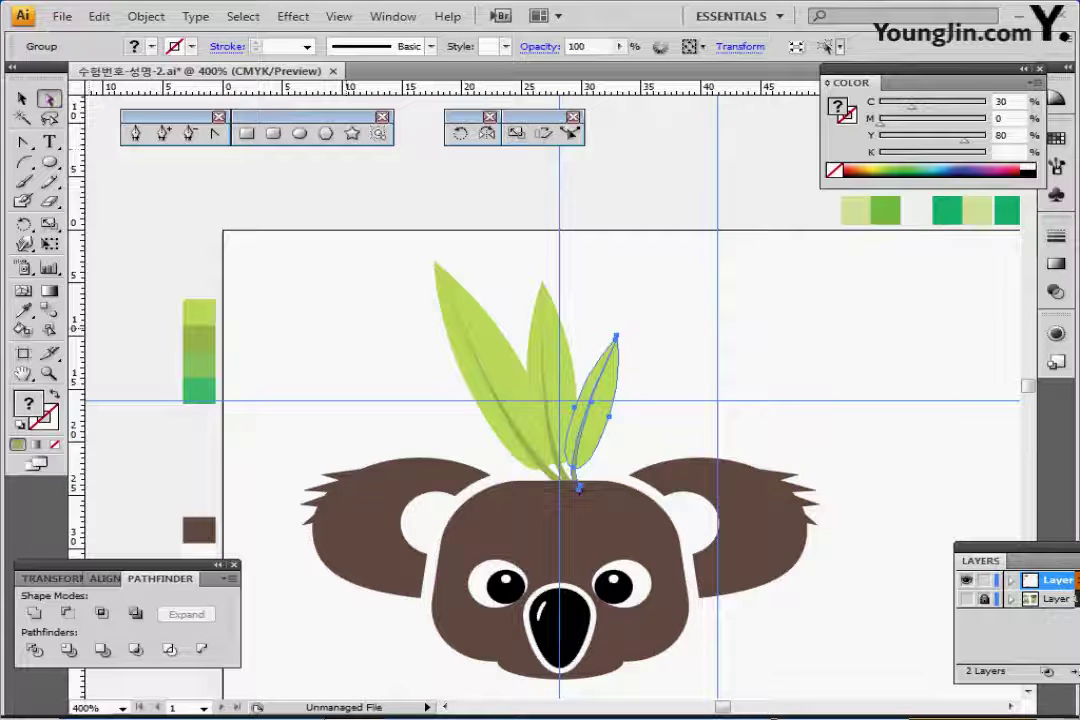
{"action": "left_click", "coordinate": [668, 392]}
{"action": "left_click", "coordinate": [603, 388]}
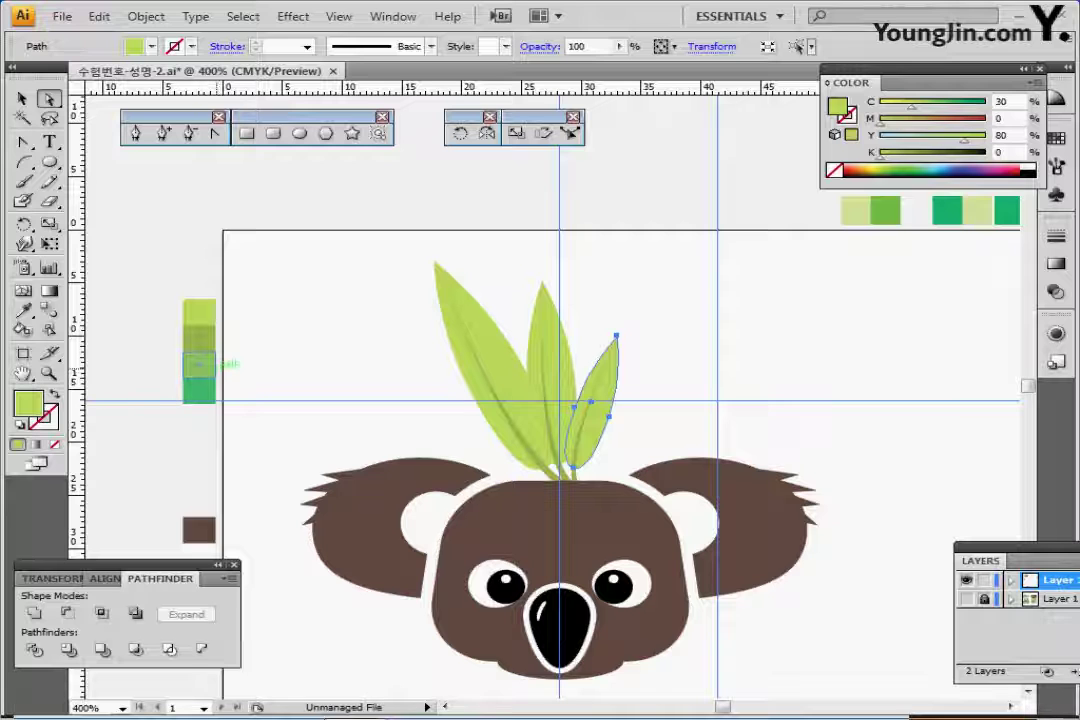
{"action": "key", "text": "i"}
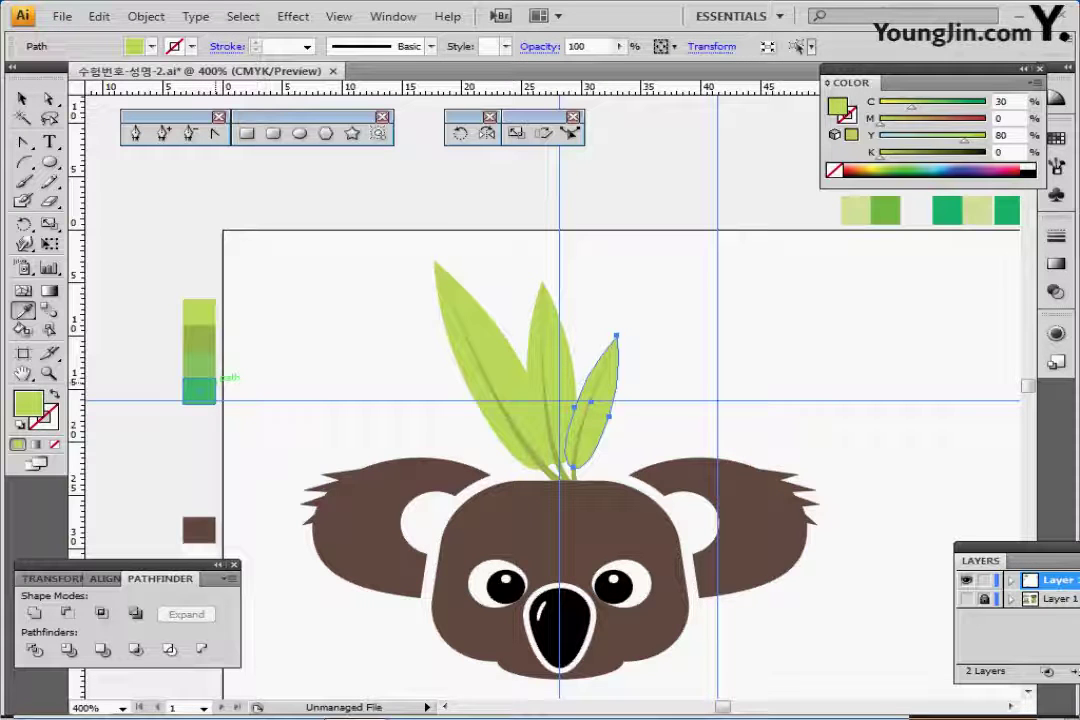
{"action": "left_click", "coordinate": [199, 389]}
- Recolor the middle leaf's blade with the mid-green swatch (C 50, Y 80) beside the artboard and clear the selection
{"action": "left_click", "coordinate": [530, 347], "text": "ctrl"}
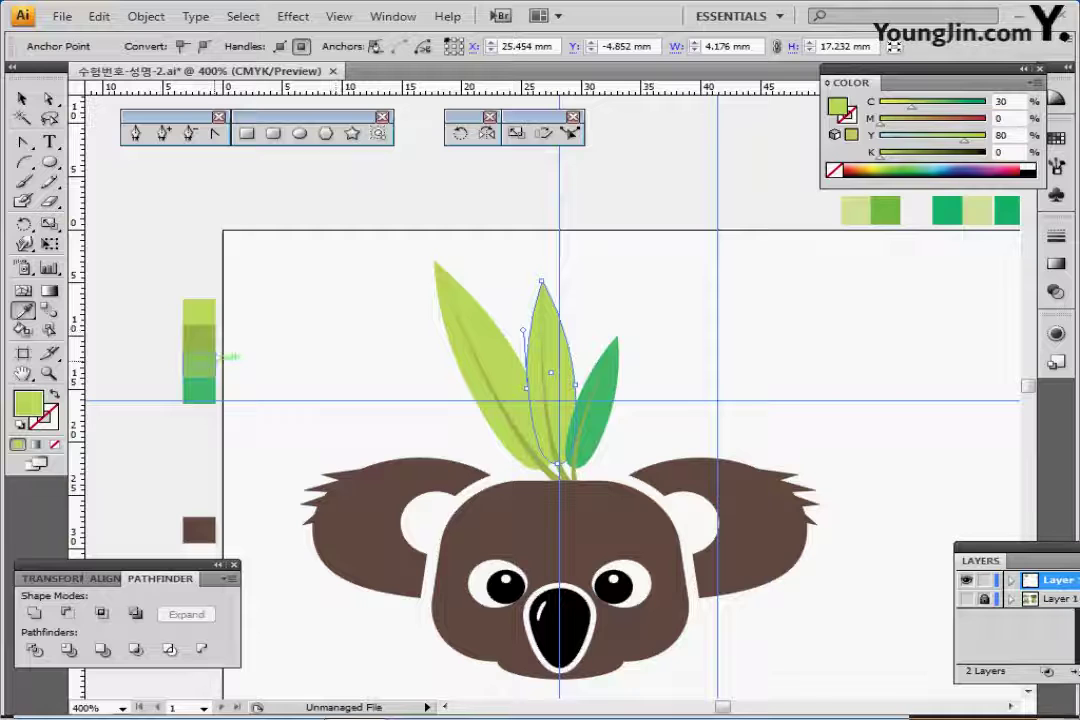
{"action": "left_click", "coordinate": [203, 362]}
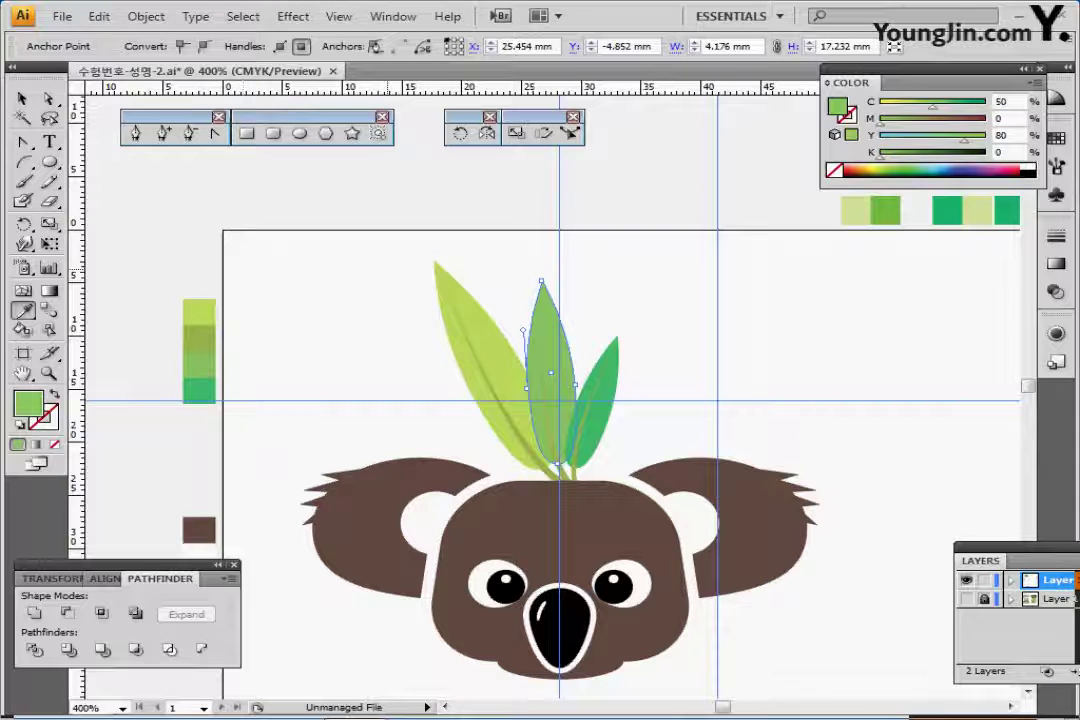
{"action": "left_click", "coordinate": [270, 268], "text": "ctrl"}
{"action": "left_click", "coordinate": [22, 98]}
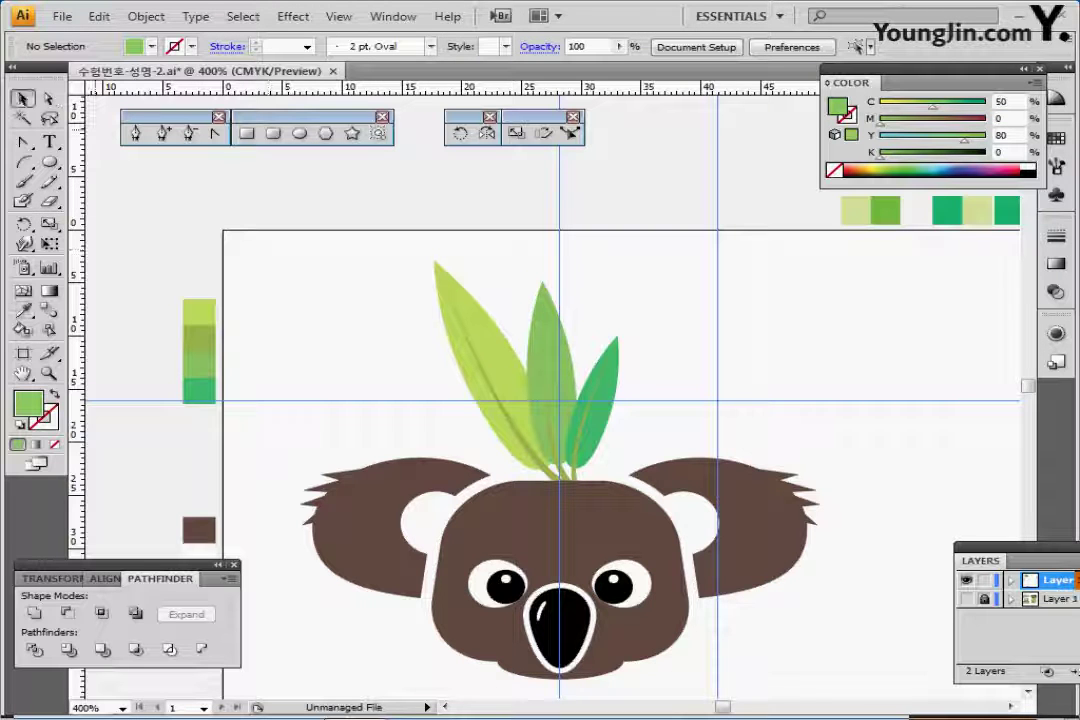
- Zoom out to 300% so the whole koala fits in view and save the document
{"action": "left_click", "coordinate": [490, 372]}
{"action": "left_click_drag", "start_coordinate": [490, 372], "coordinate": [420, 282]}
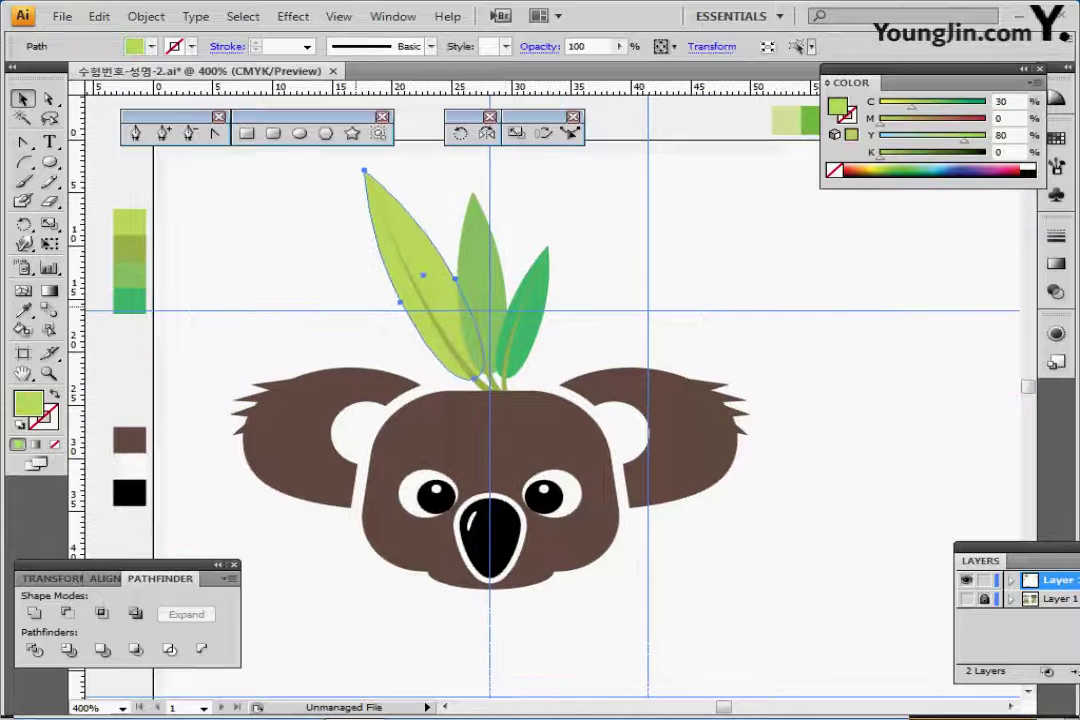
{"action": "key", "text": "ctrl+minus"}
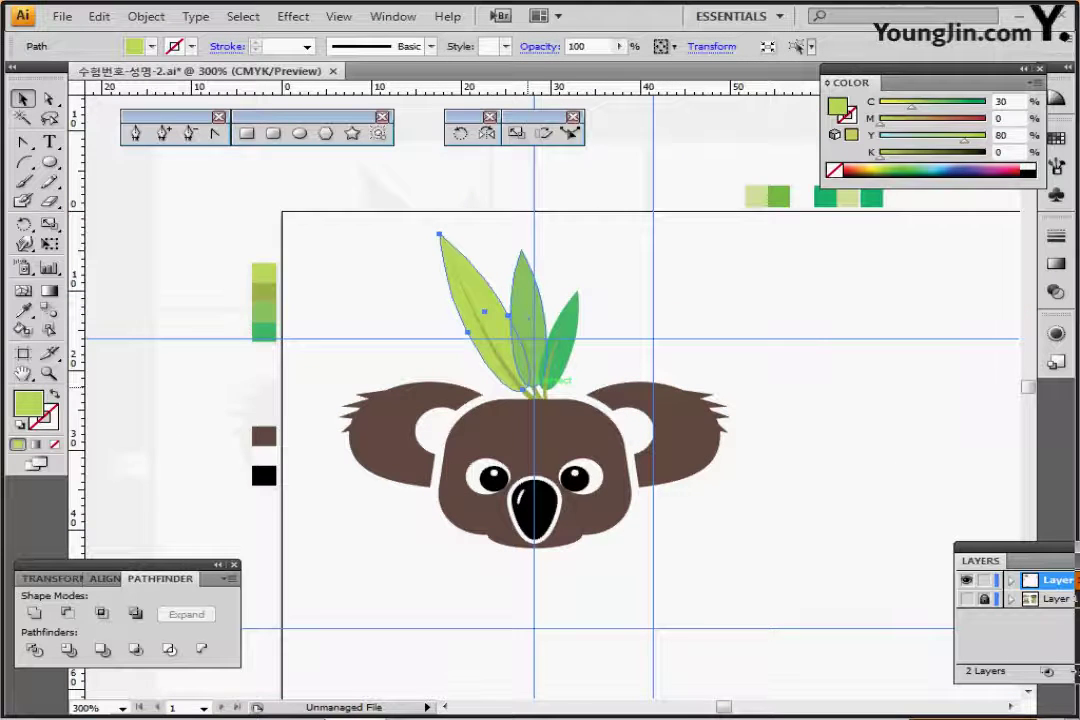
{"action": "left_click_drag", "start_coordinate": [580, 434], "coordinate": [493, 397]}
{"action": "key", "text": "ctrl+s"}
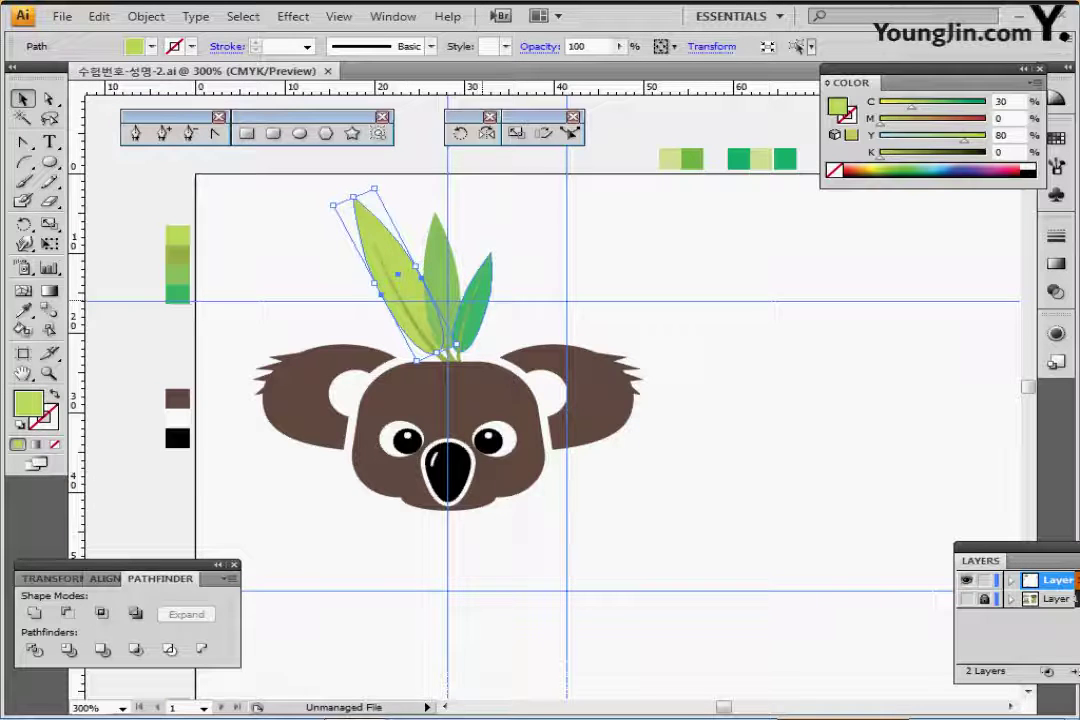
- Take over the fill and 60% opacity of the pale green swatch above the artboard, leaving nothing selected
{"action": "left_click_drag", "start_coordinate": [478, 300], "coordinate": [286, 311]}
{"action": "left_click", "coordinate": [455, 192]}
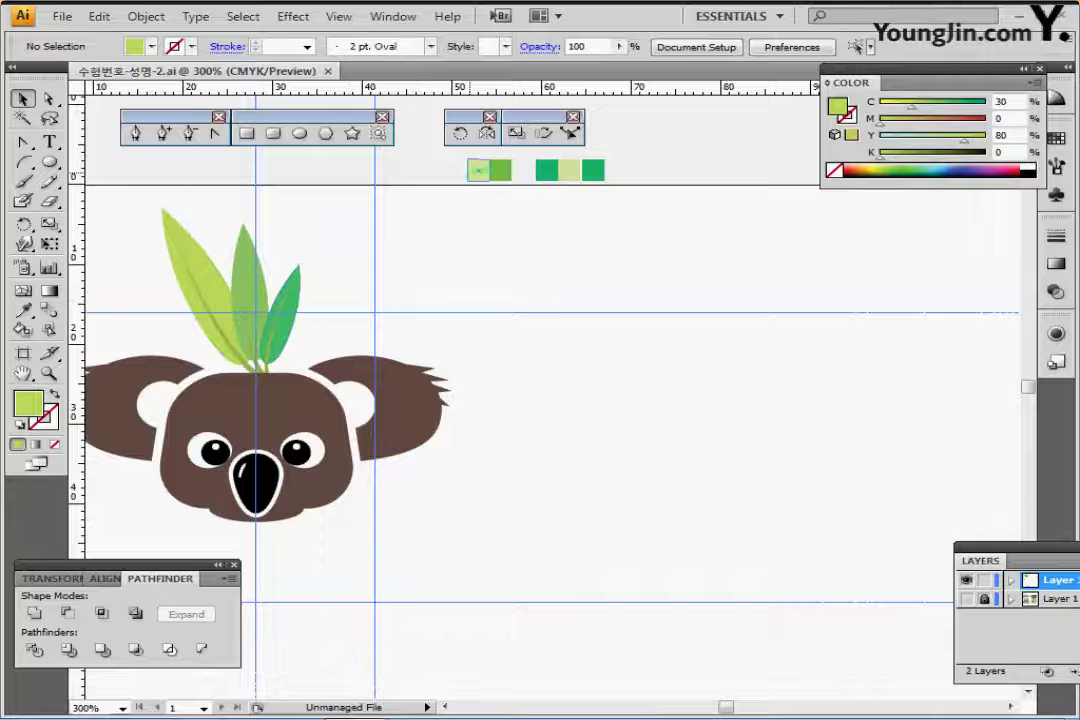
{"action": "left_click", "coordinate": [478, 170]}
{"action": "left_click", "coordinate": [600, 358]}
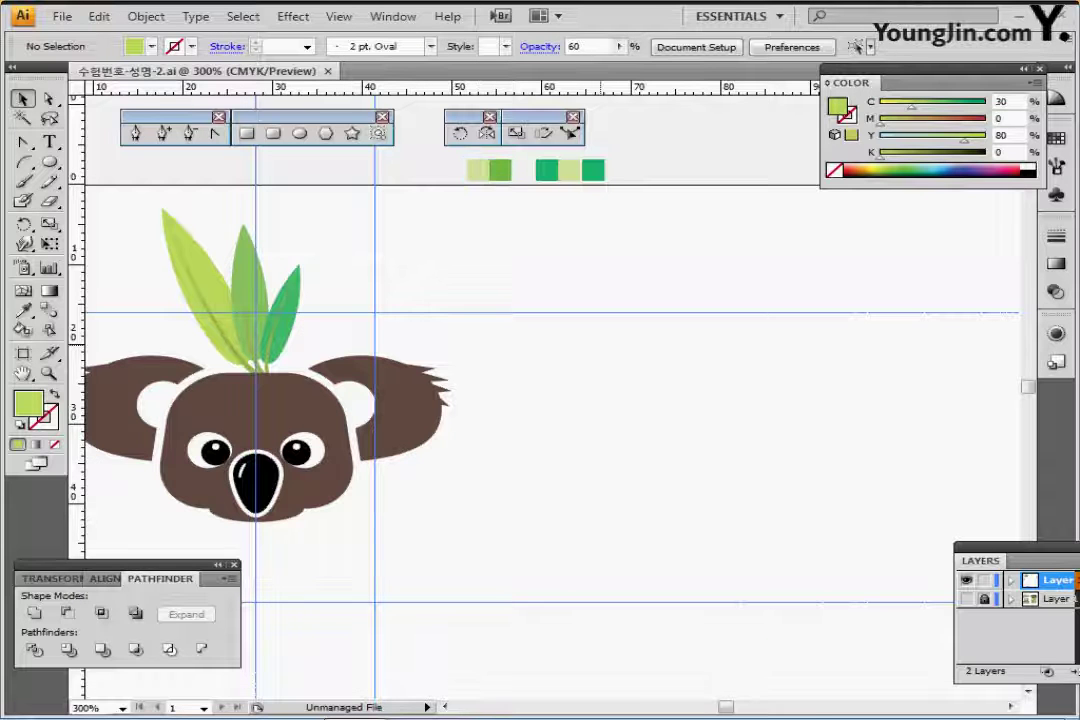
{"action": "left_click_drag", "start_coordinate": [630, 338], "coordinate": [588, 276]}
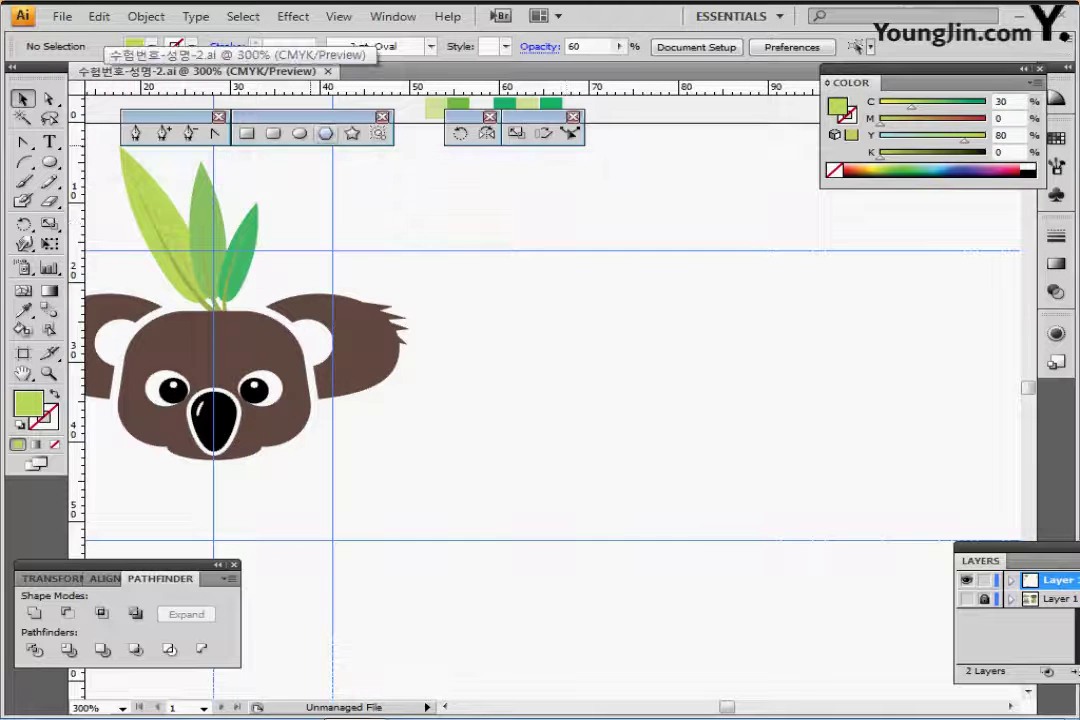
- Create an eight-point star with radii of 10 mm and 6 mm in the empty area beside the koala and shift it slightly down and right
{"action": "left_click", "coordinate": [352, 133]}
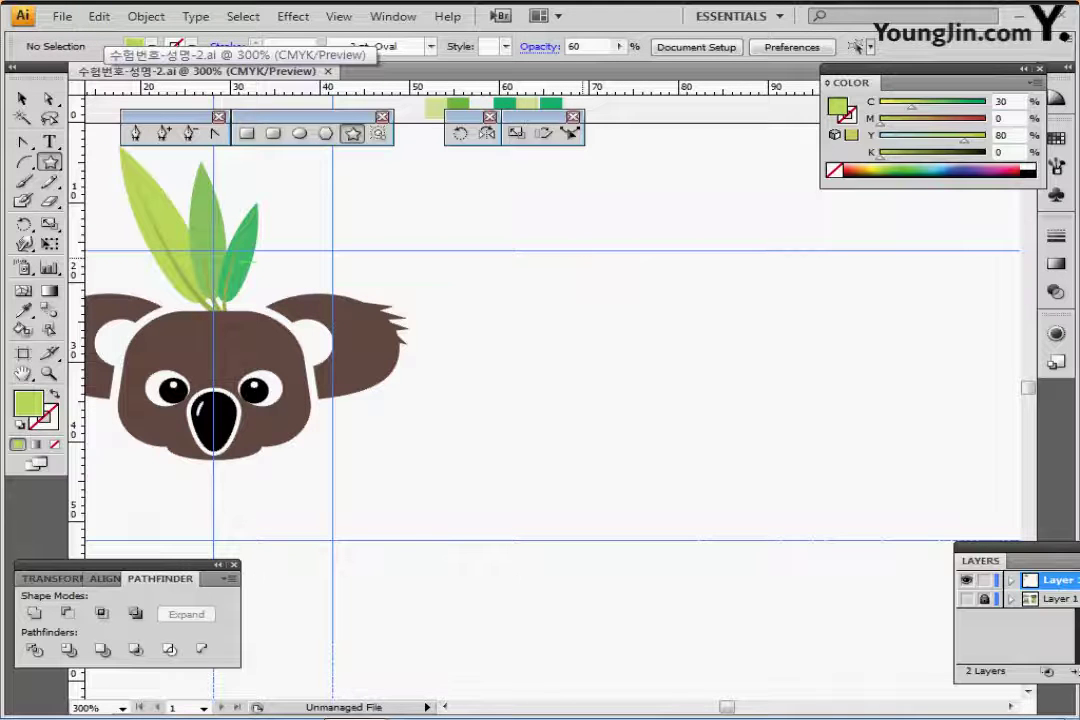
{"action": "left_click", "coordinate": [589, 260]}
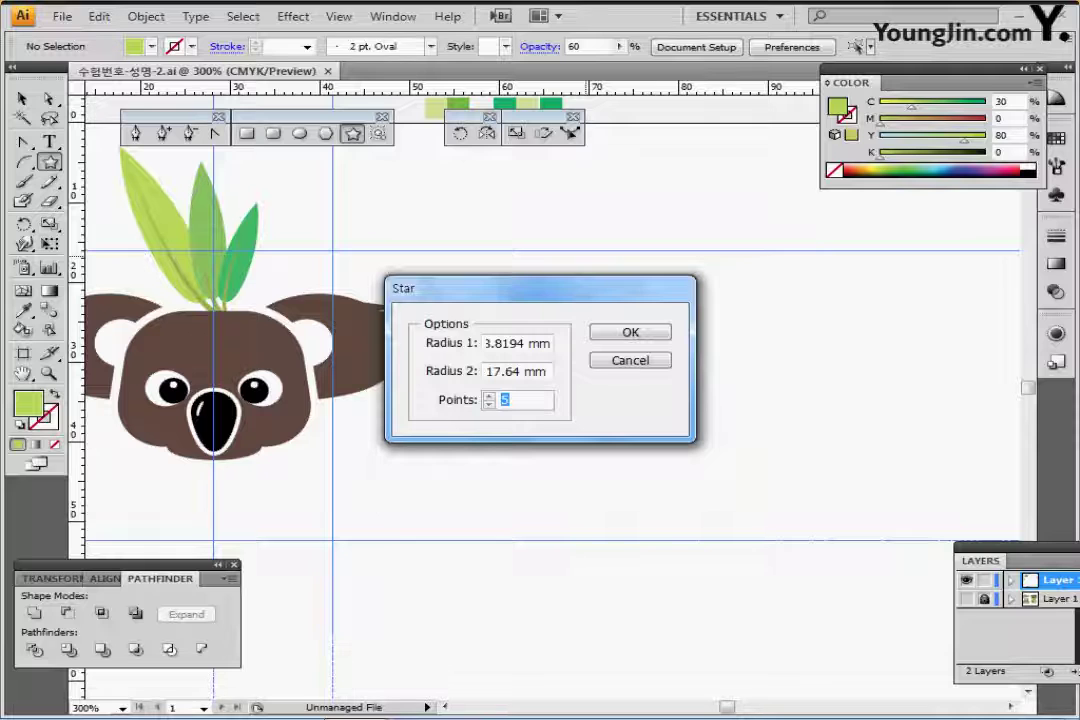
{"action": "key", "text": "Tab"}
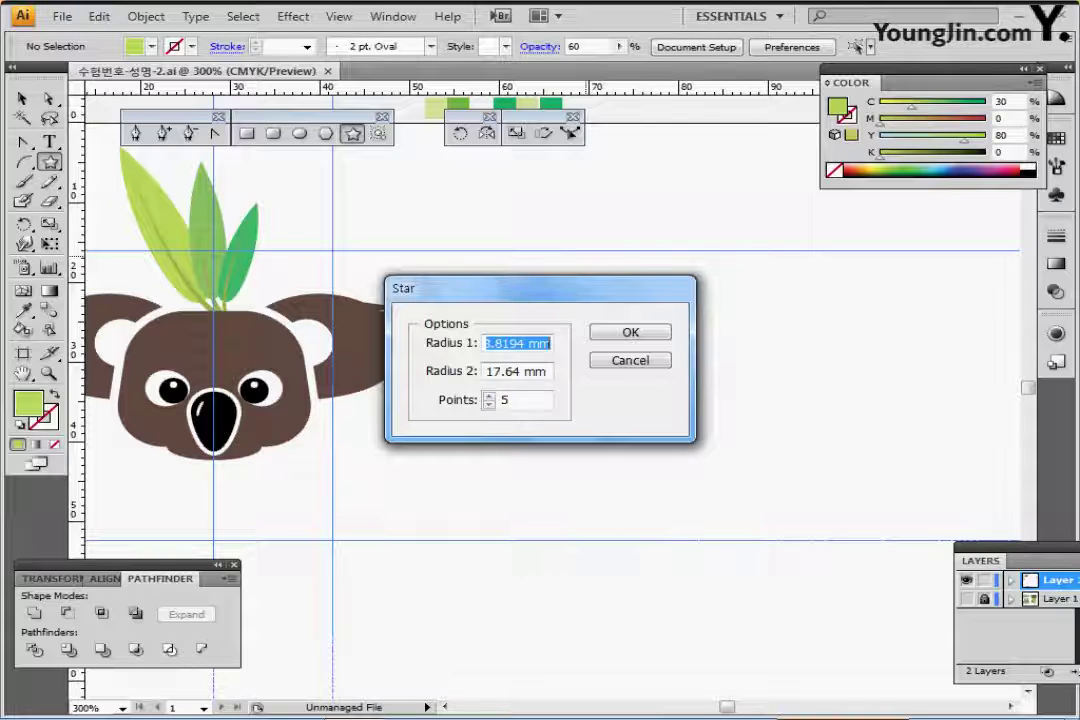
{"action": "type", "text": "10"}
{"action": "key", "text": "Tab"}
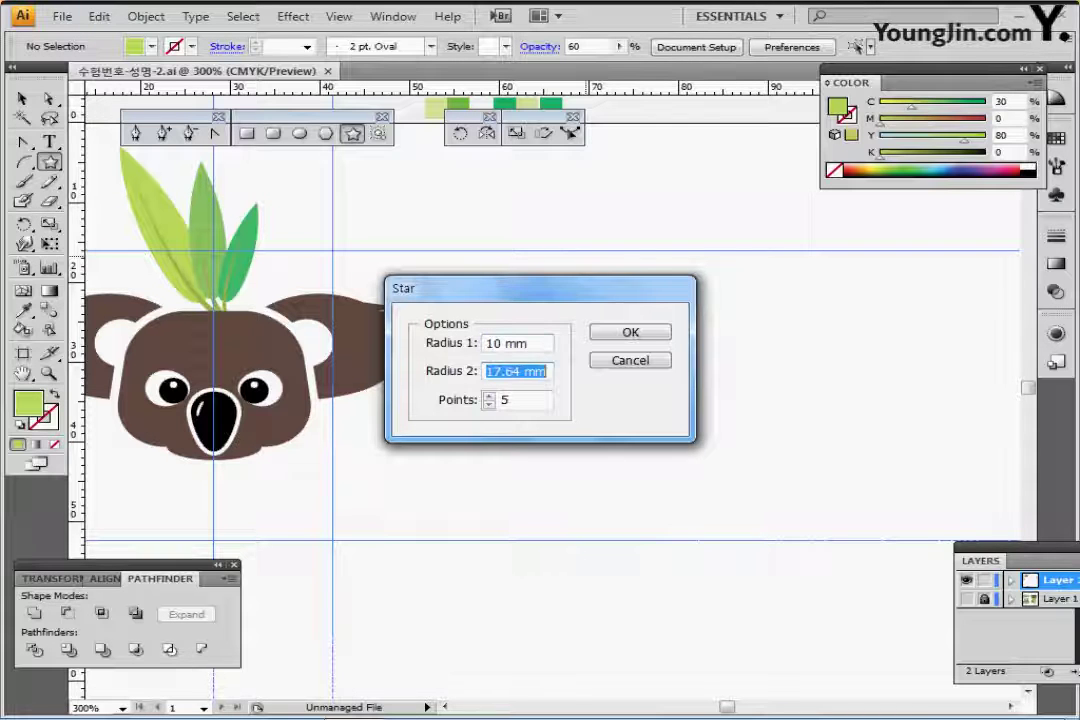
{"action": "type", "text": "6"}
{"action": "key", "text": "Tab"}
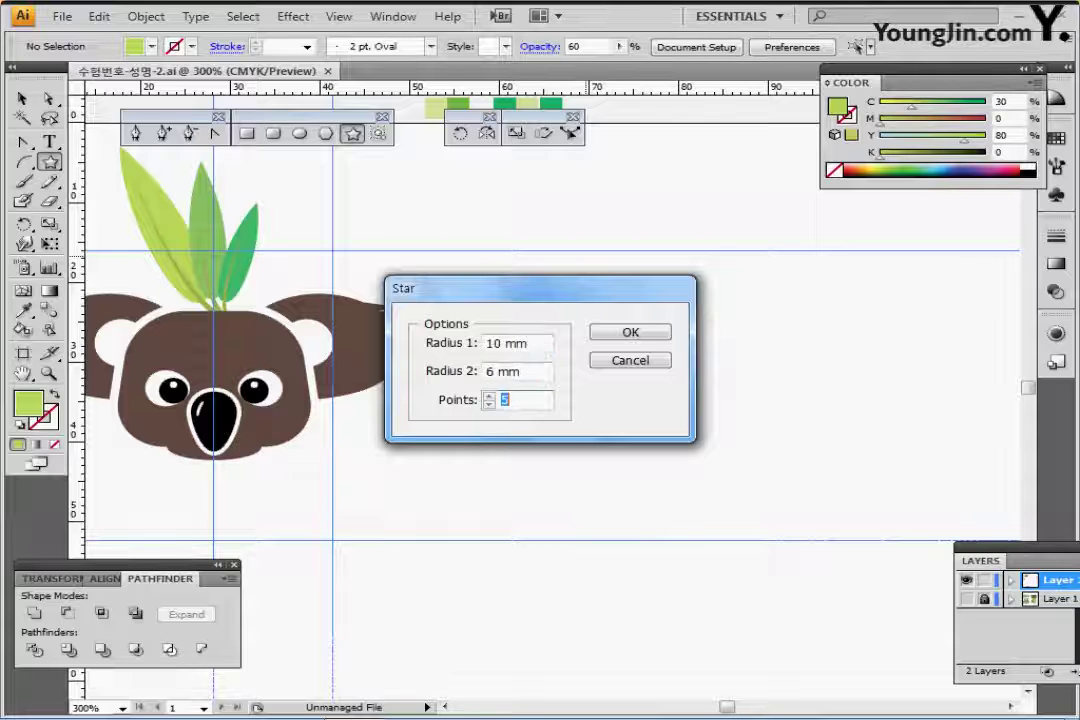
{"action": "type", "text": "8"}
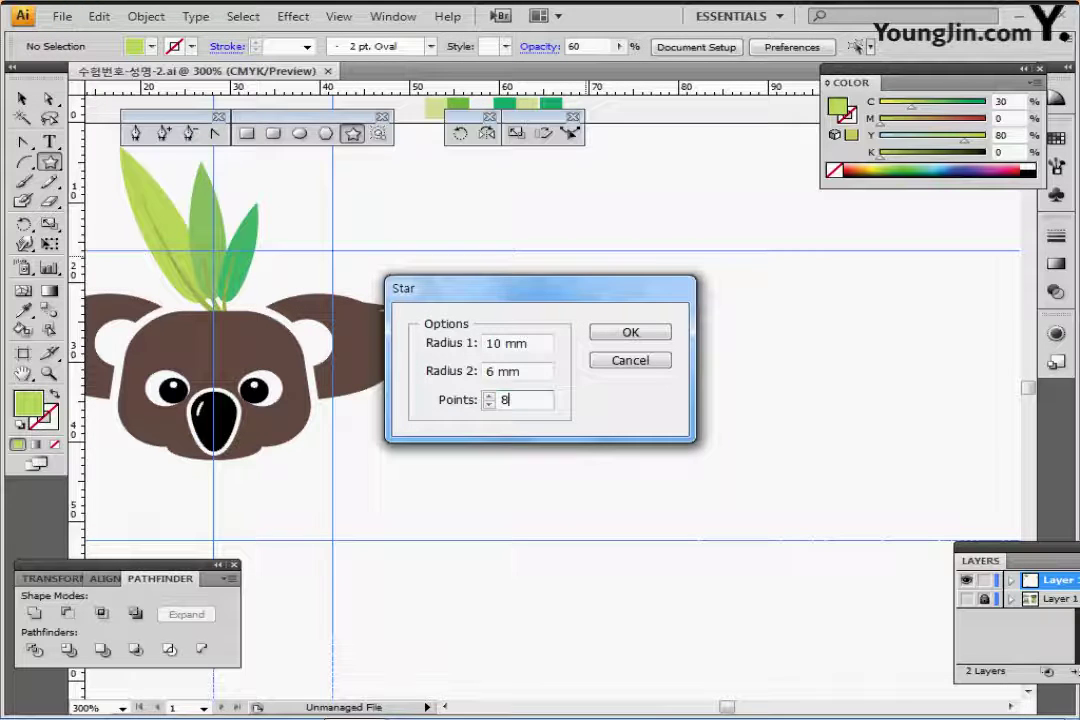
{"action": "key", "text": "Return"}
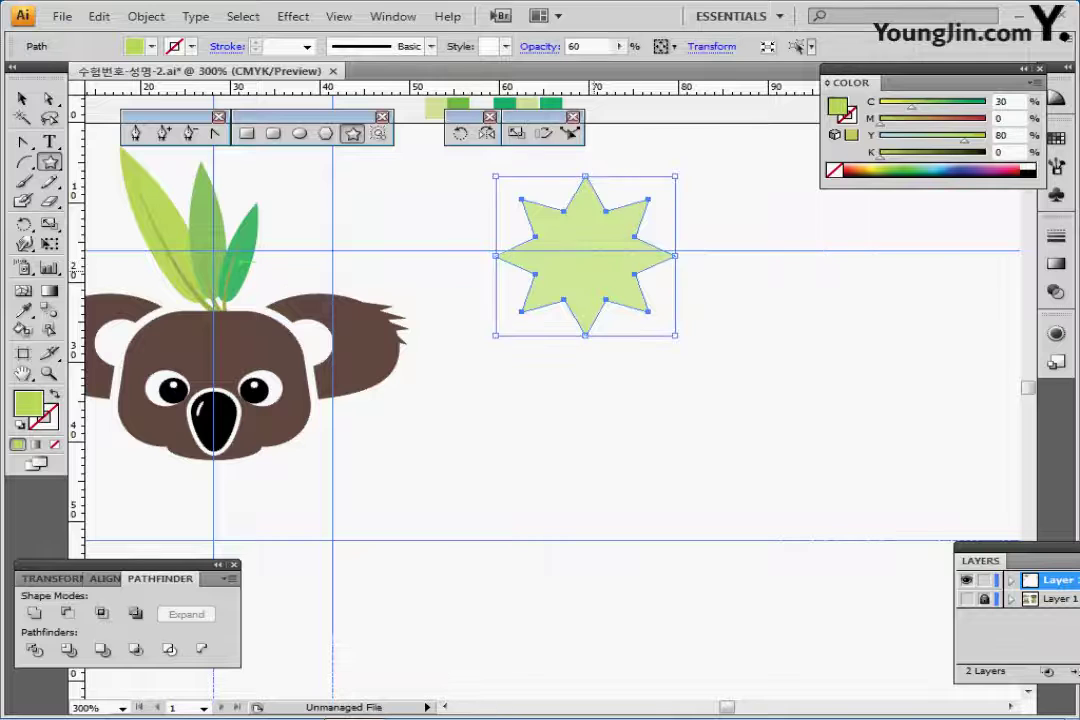
{"action": "left_click_drag", "start_coordinate": [588, 262], "coordinate": [643, 378]}
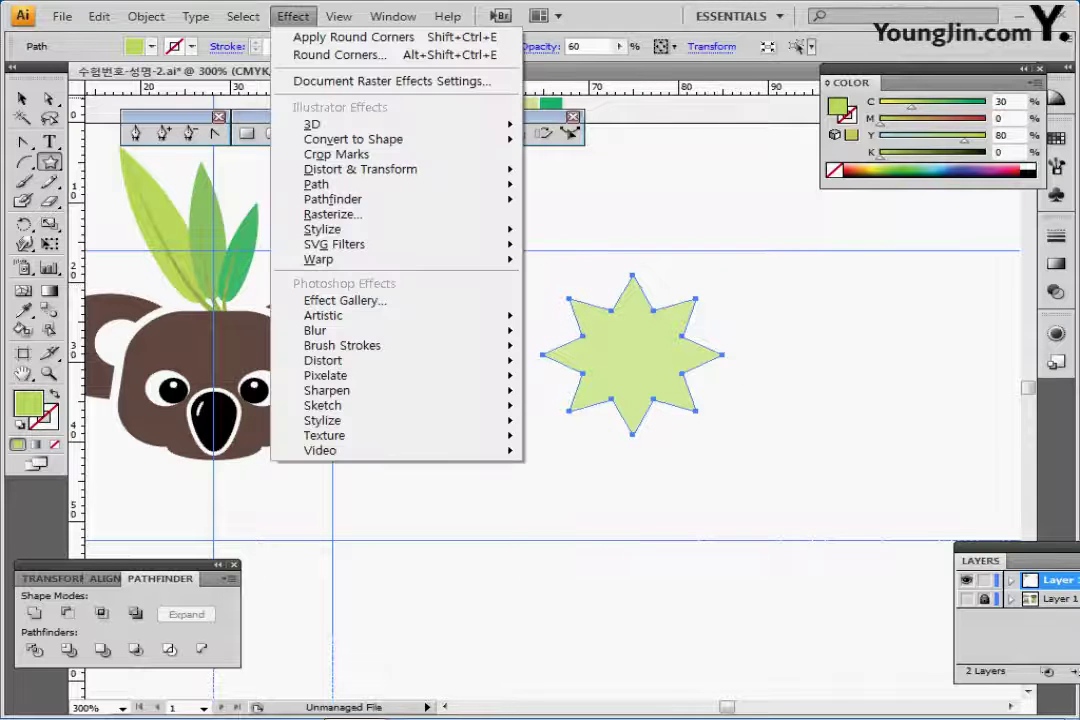
- Apply the Round Corners effect to the pale green star with a 4 mm radius
{"action": "left_click", "coordinate": [293, 16]}
{"action": "mouse_move", "coordinate": [330, 229]}
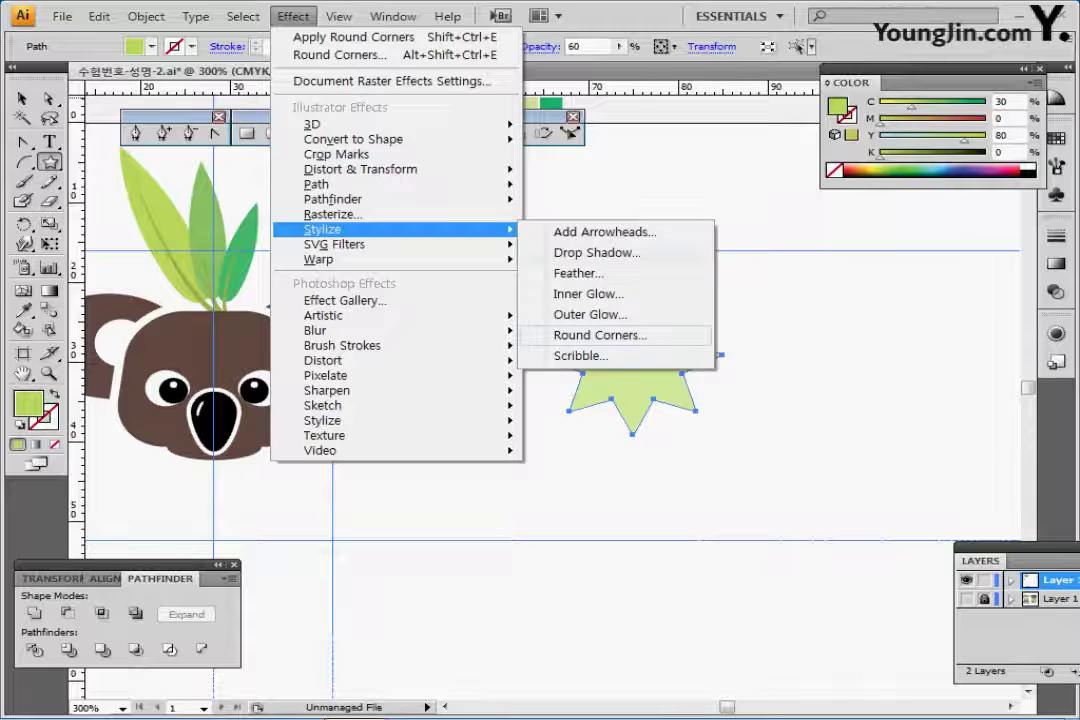
{"action": "left_click", "coordinate": [600, 335]}
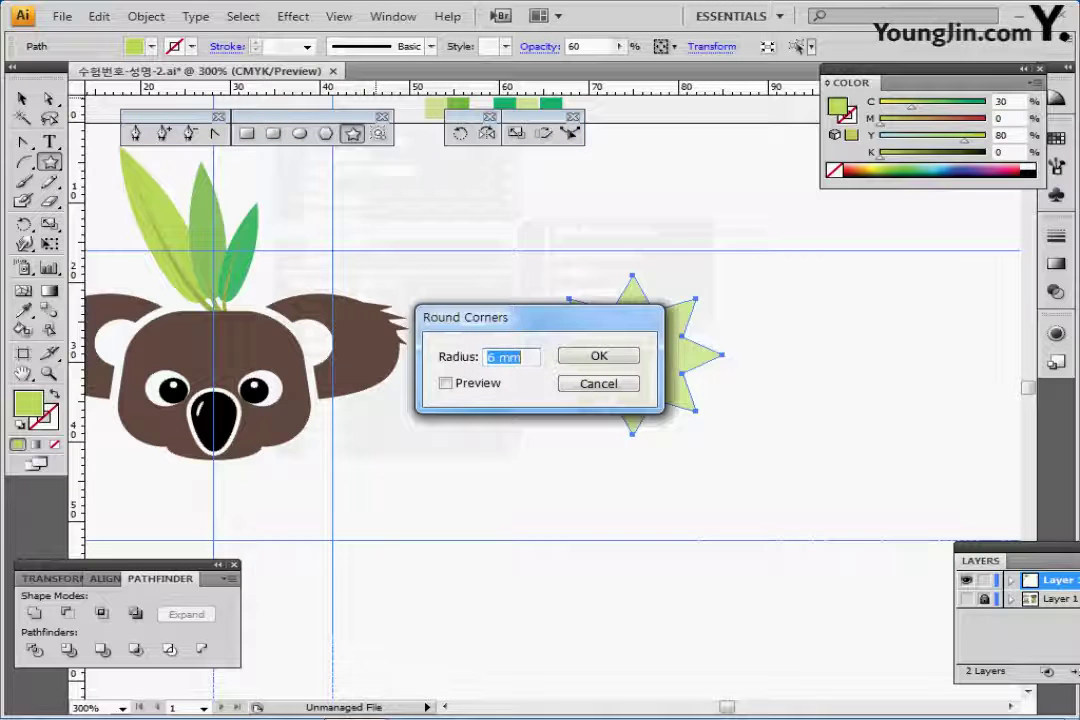
{"action": "type", "text": "4"}
{"action": "key", "text": "Return"}
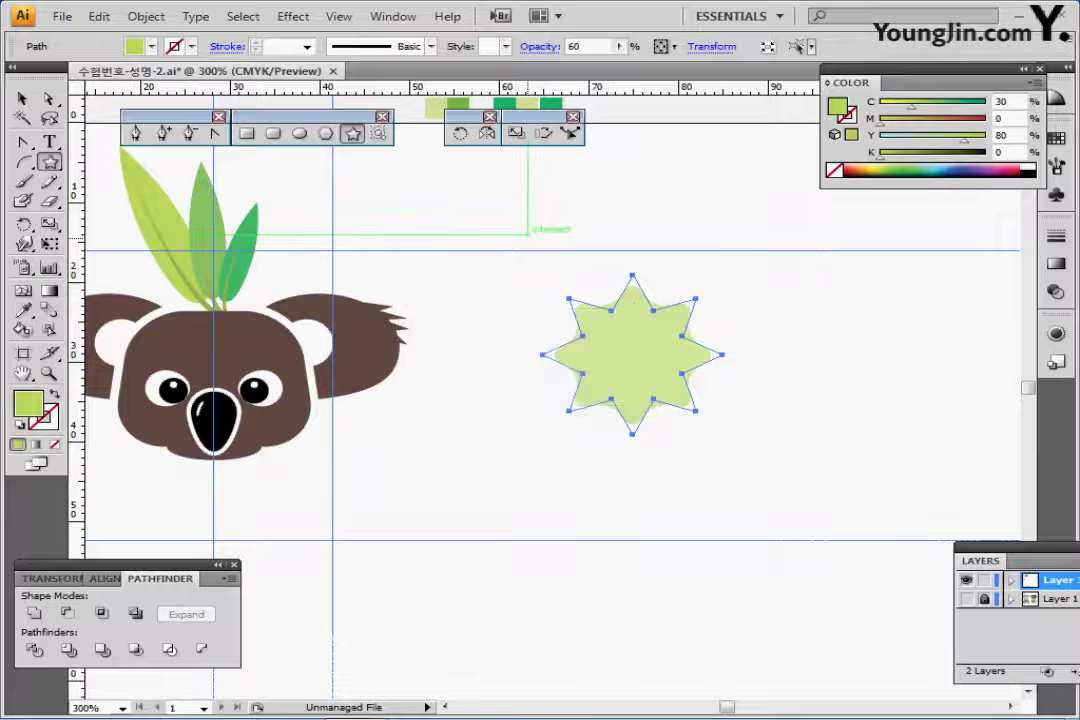
- Expand the appearance of the rounded pale green star and offset its path outward by 1 mm
{"action": "left_click", "coordinate": [146, 16]}
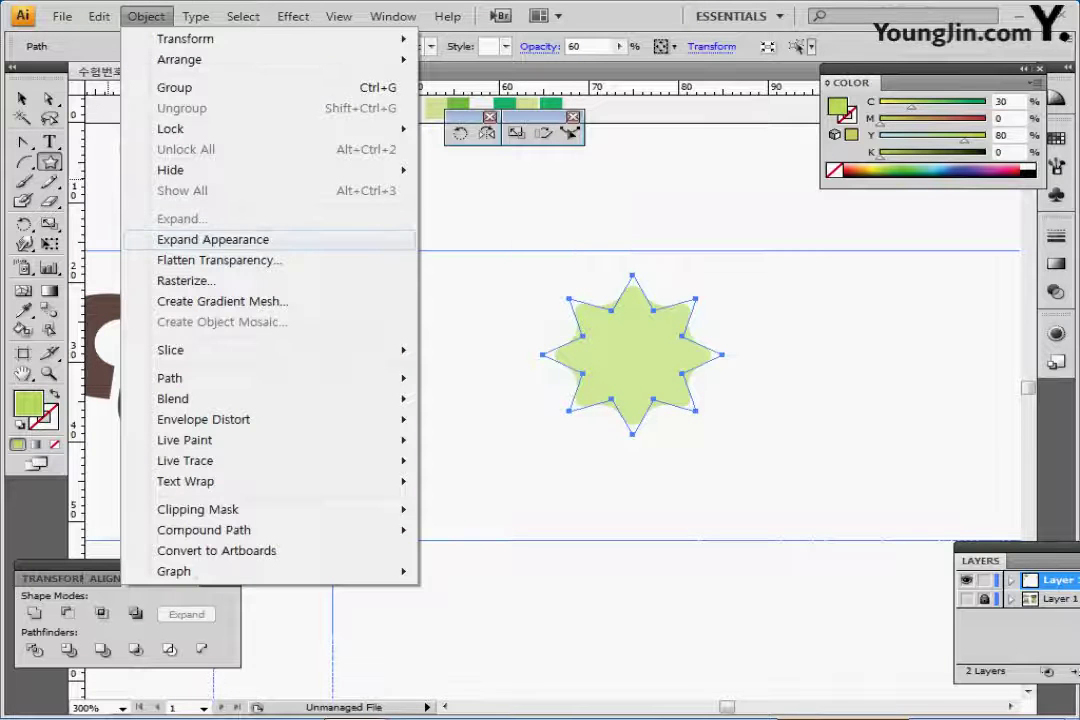
{"action": "left_click", "coordinate": [213, 239]}
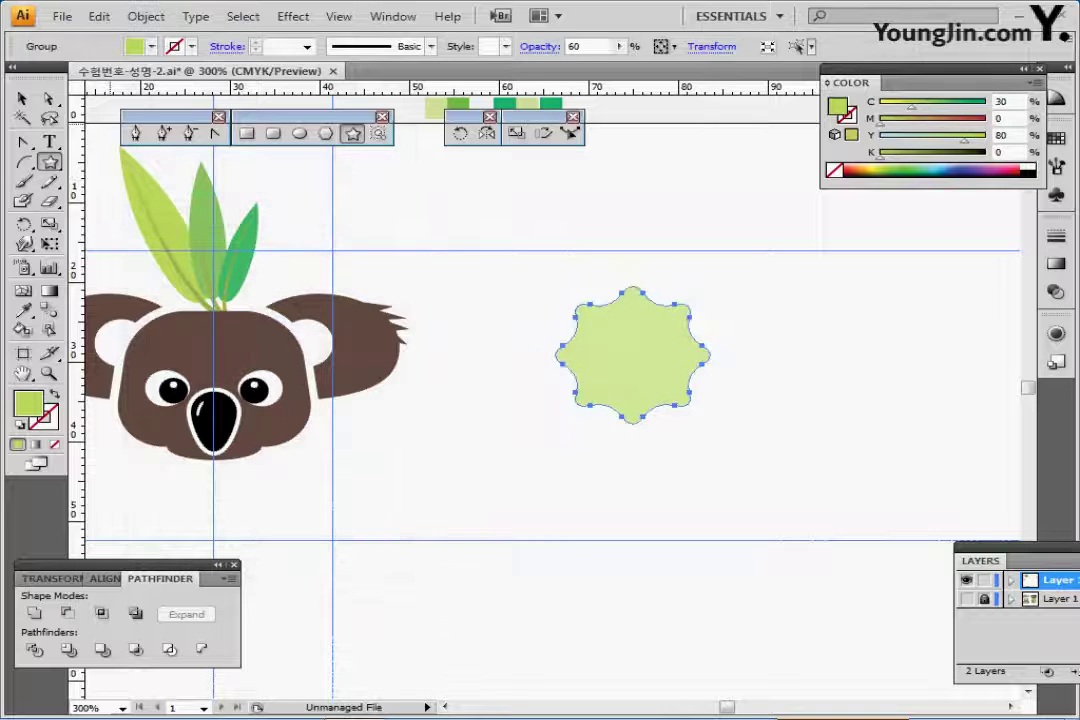
{"action": "left_click", "coordinate": [146, 16]}
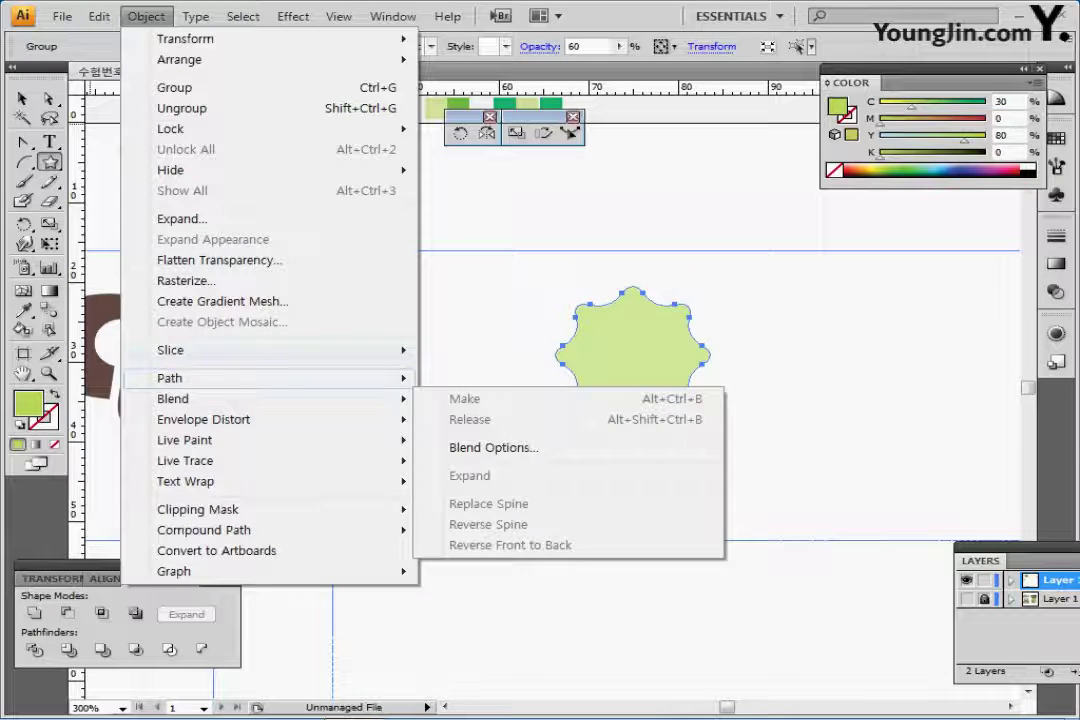
{"action": "mouse_move", "coordinate": [300, 378]}
{"action": "left_click", "coordinate": [485, 445]}
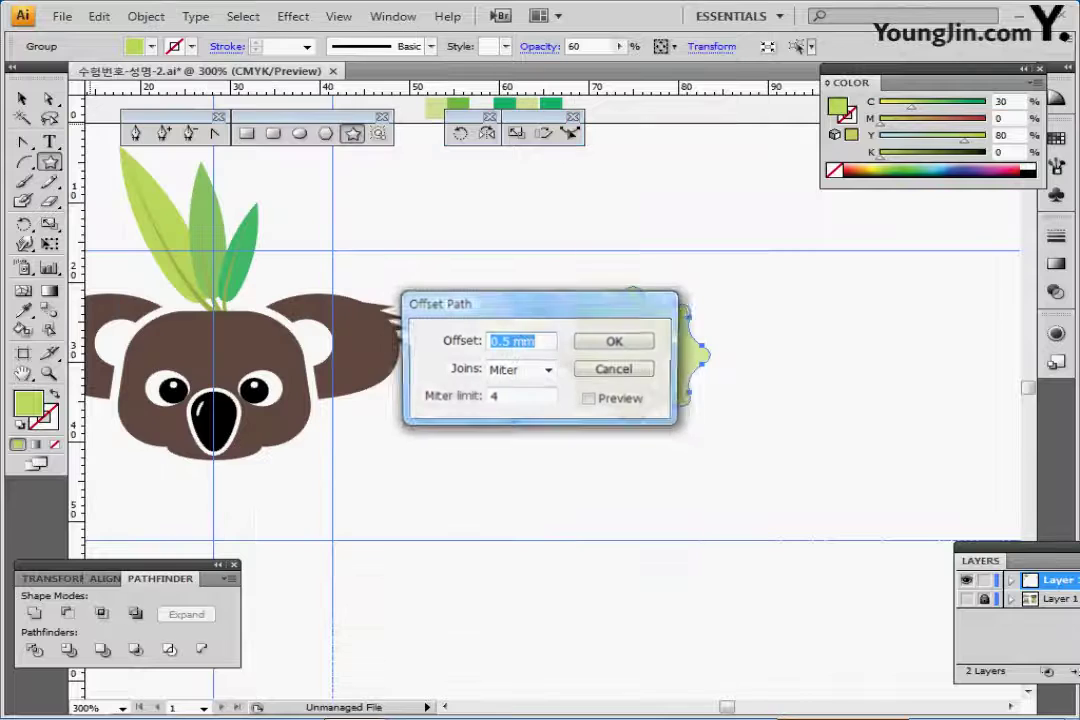
{"action": "type", "text": "1"}
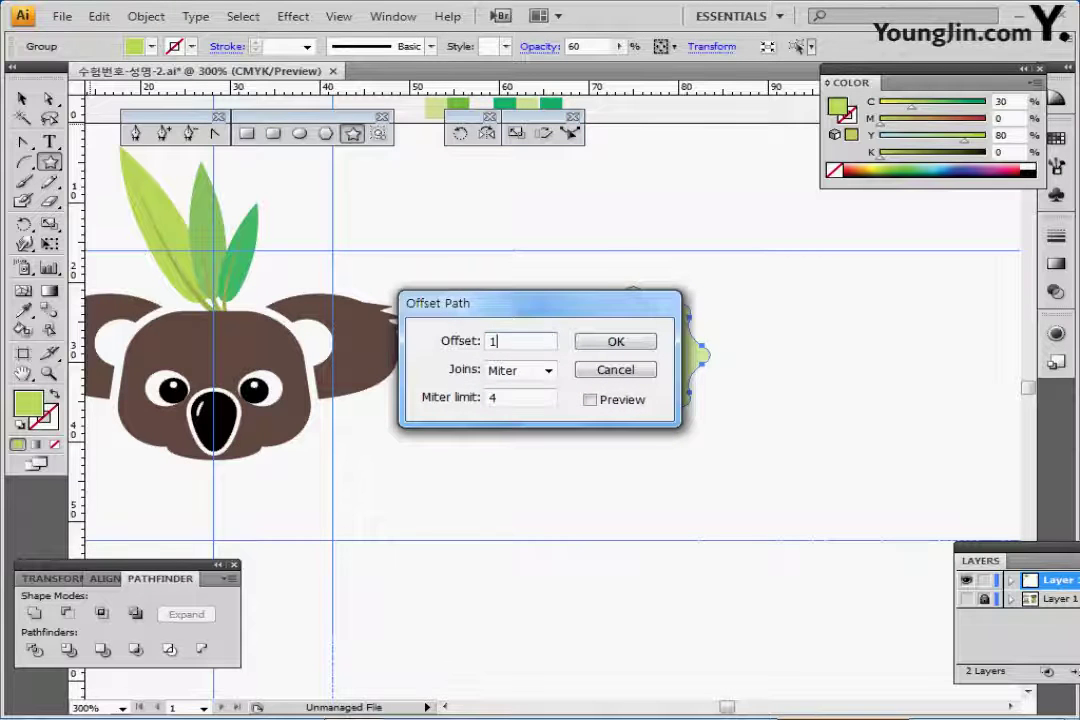
{"action": "key", "text": "Return"}
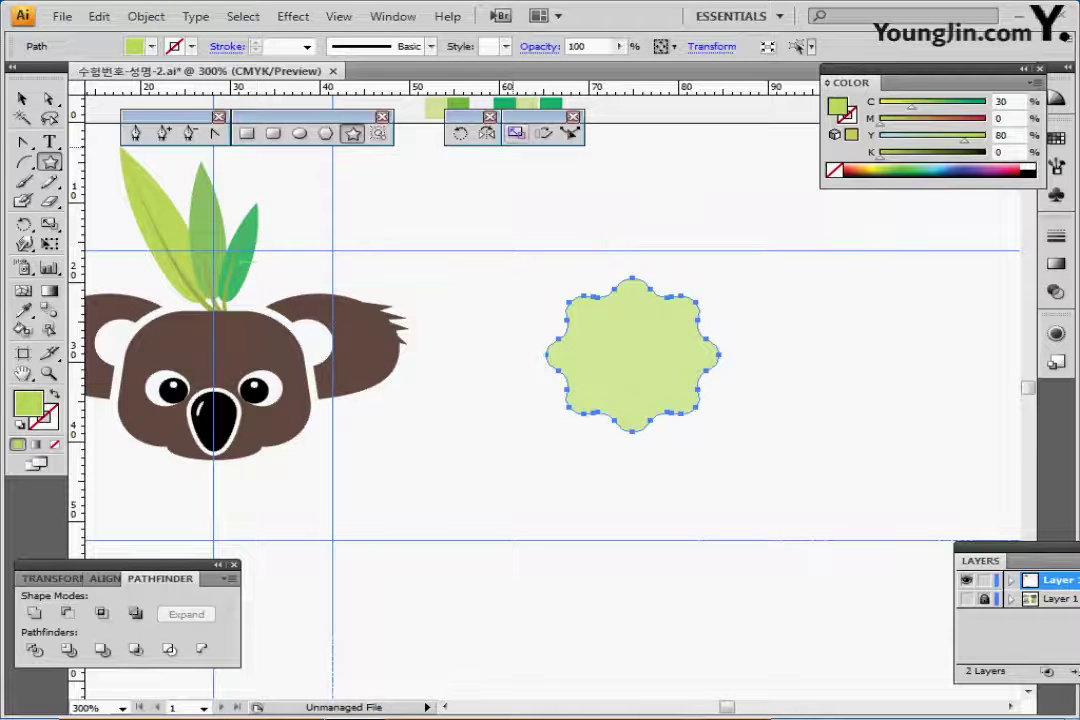
- Fill the outer offset path with the mid-green C60 Y100 swatch above the artboard and leave nothing selected
{"action": "key", "text": "i"}
{"action": "left_click", "coordinate": [463, 105]}
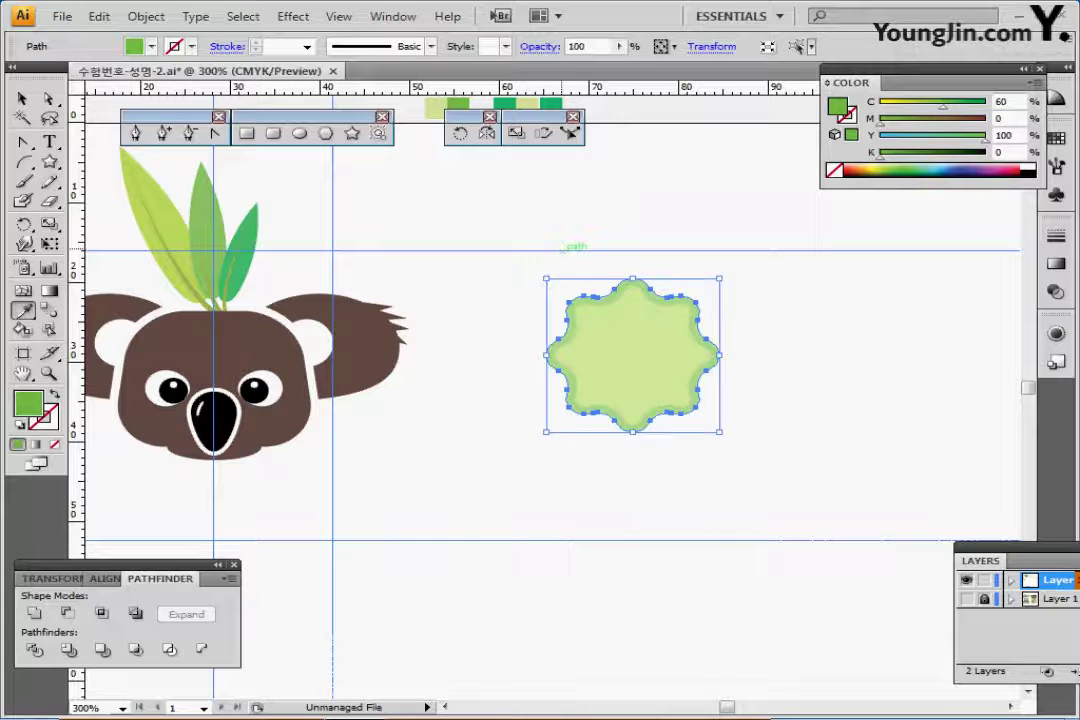
{"action": "key", "text": "ctrl+shift+a"}
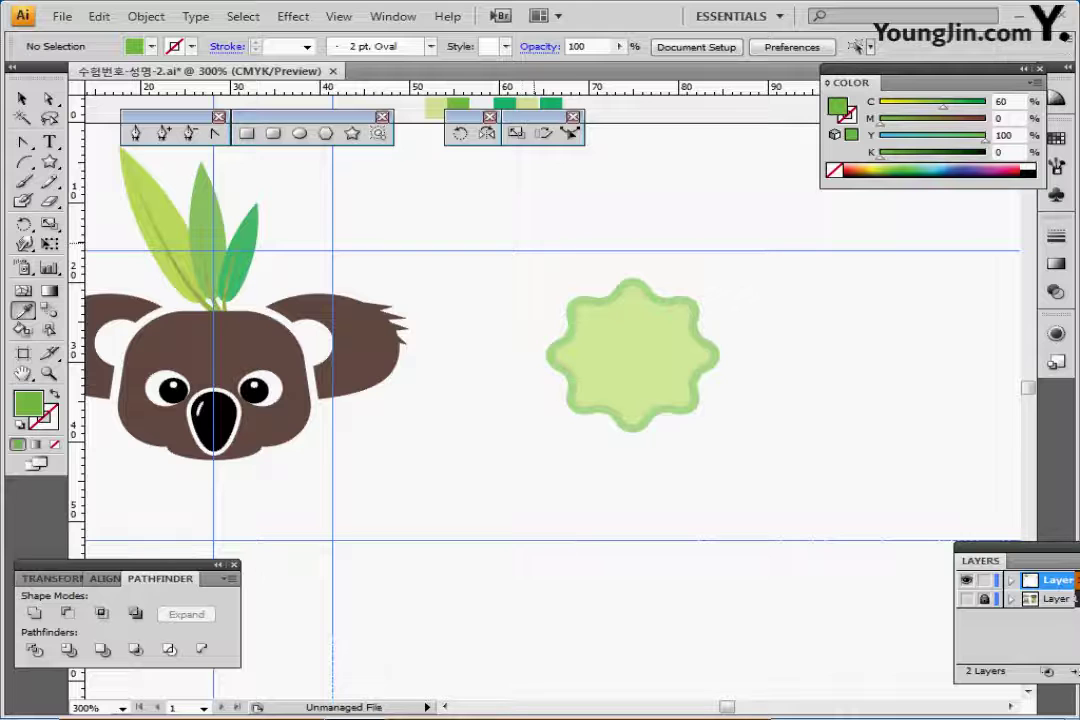
- Check the outer path inside the rounded star's group in isolation mode, exit the group and save the document
{"action": "left_click_drag", "start_coordinate": [590, 293], "coordinate": [556, 319]}
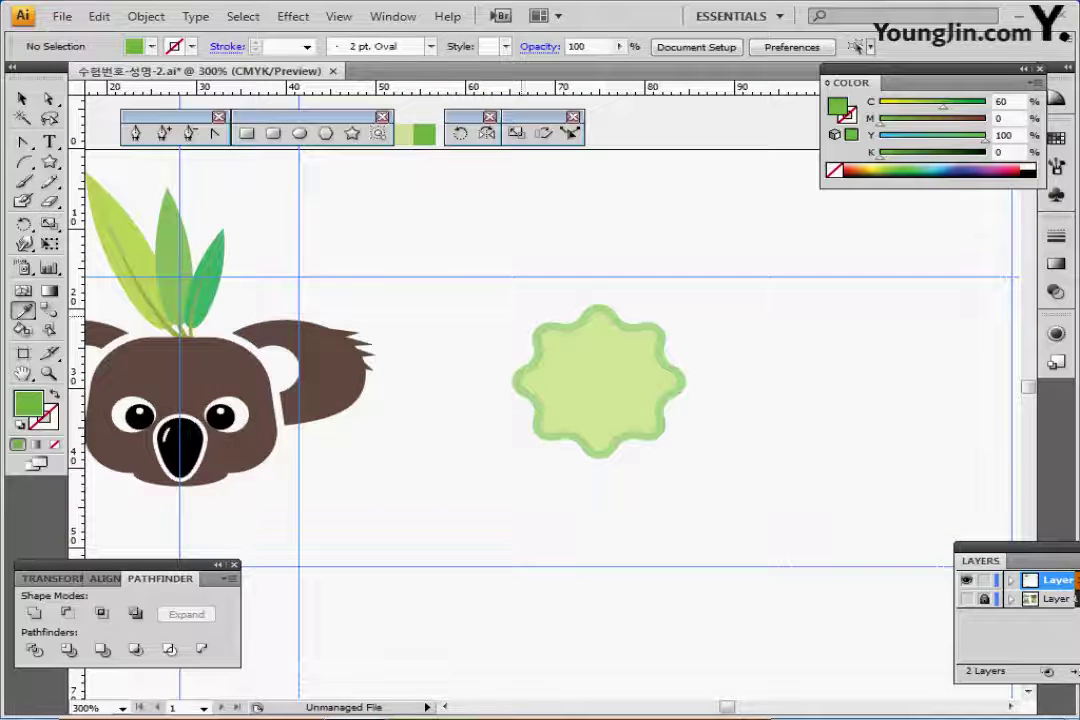
{"action": "left_click", "coordinate": [602, 312], "text": "ctrl"}
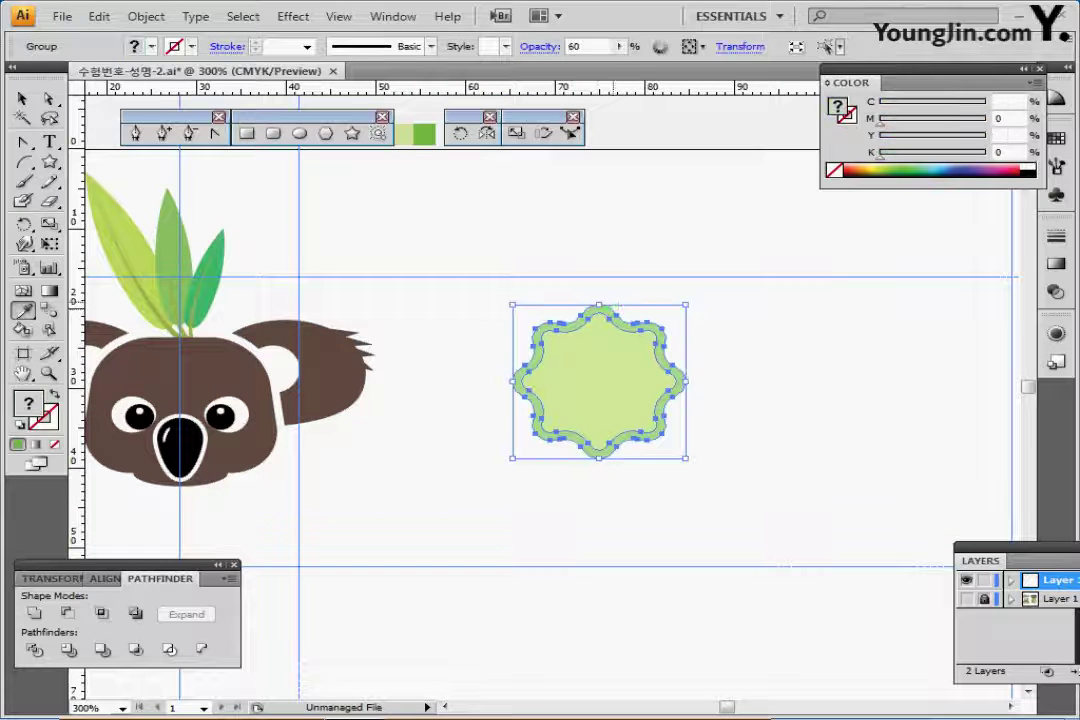
{"action": "double_click", "coordinate": [602, 312], "text": "ctrl"}
{"action": "left_click", "coordinate": [602, 312], "text": "ctrl"}
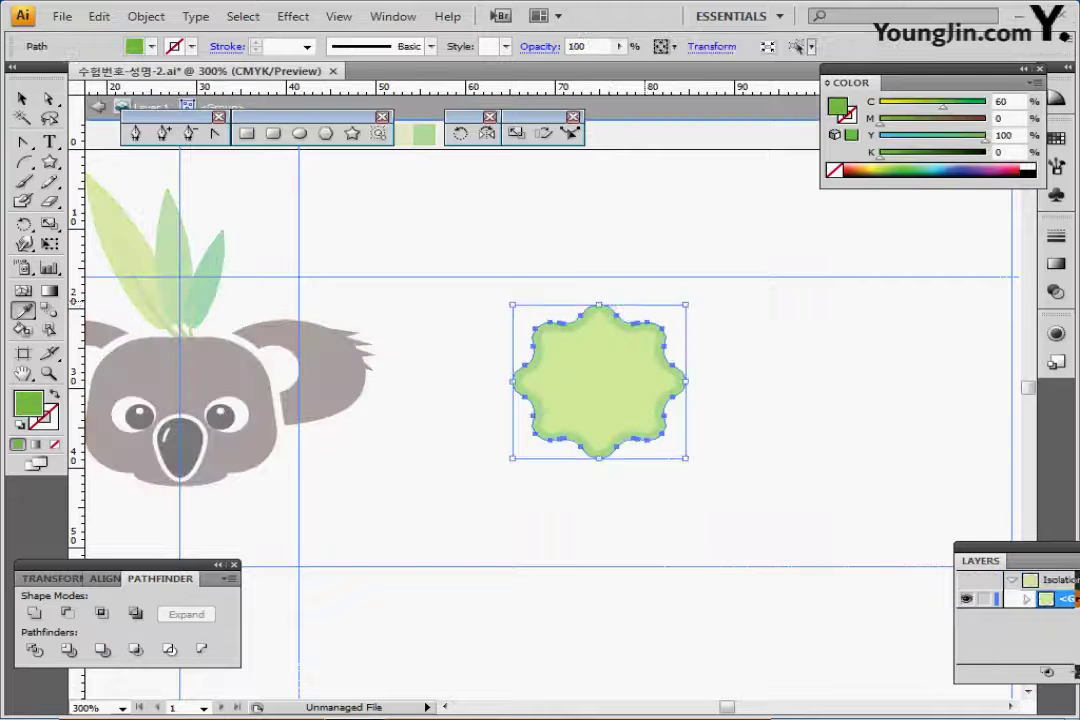
{"action": "key", "text": "Escape"}
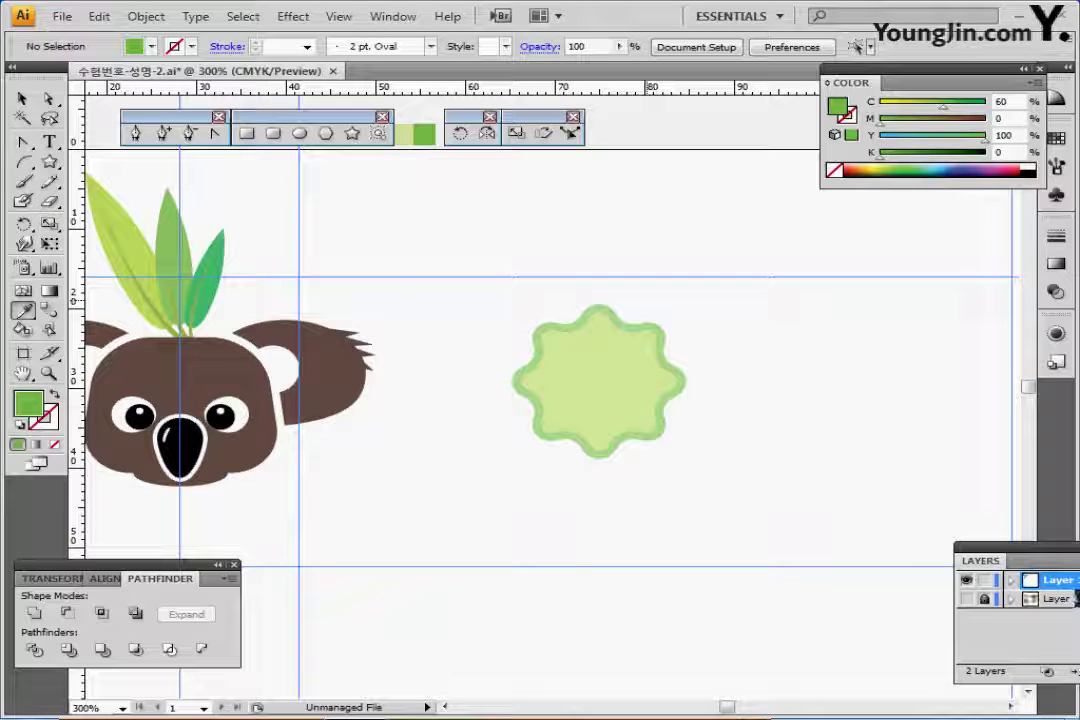
{"action": "key", "text": "ctrl+s"}
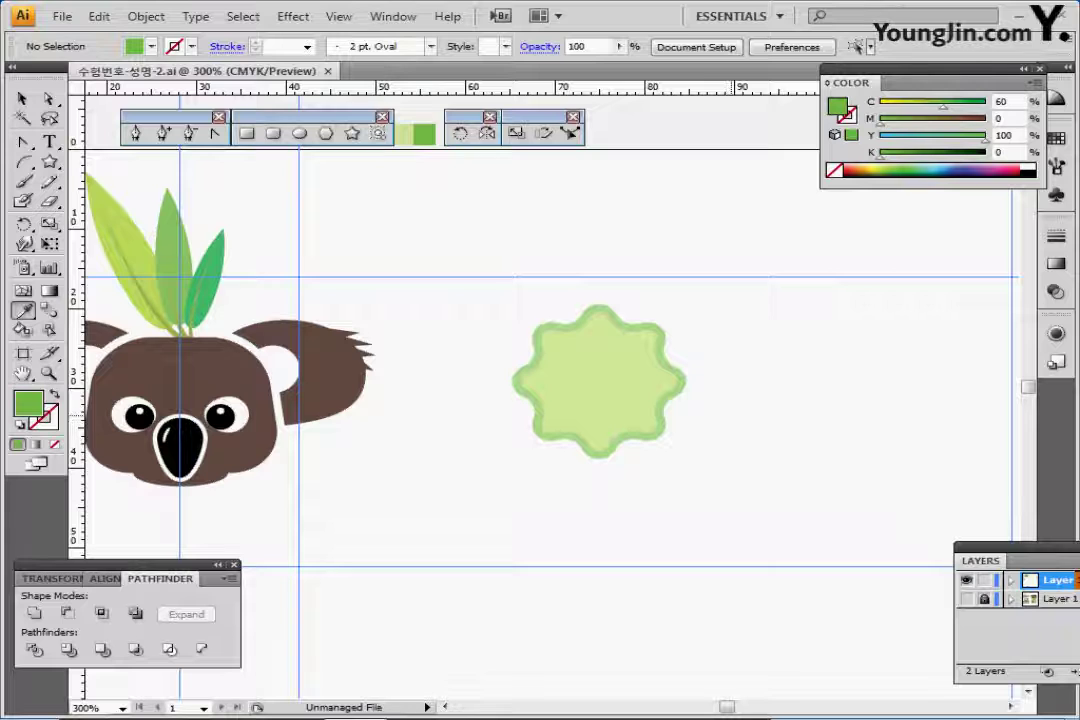
- Create a four-point star with radii of 9 mm and 5 mm overlapping the rounded green shape
{"action": "left_click_drag", "start_coordinate": [640, 414], "coordinate": [630, 371]}
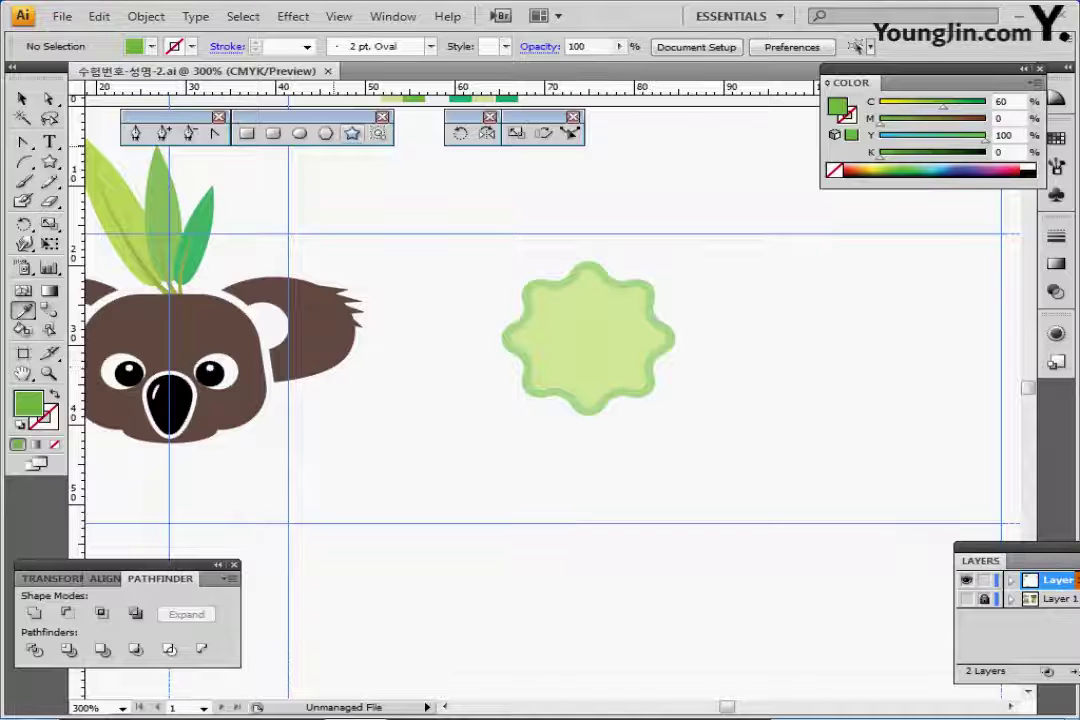
{"action": "left_click", "coordinate": [352, 133]}
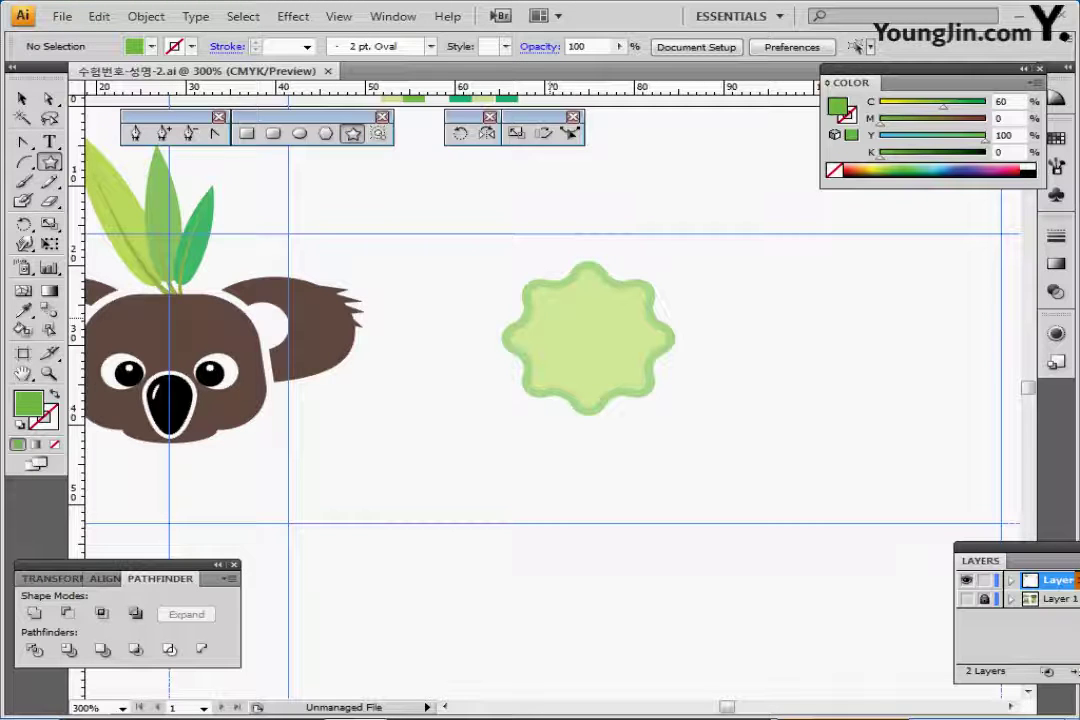
{"action": "left_click", "coordinate": [527, 288]}
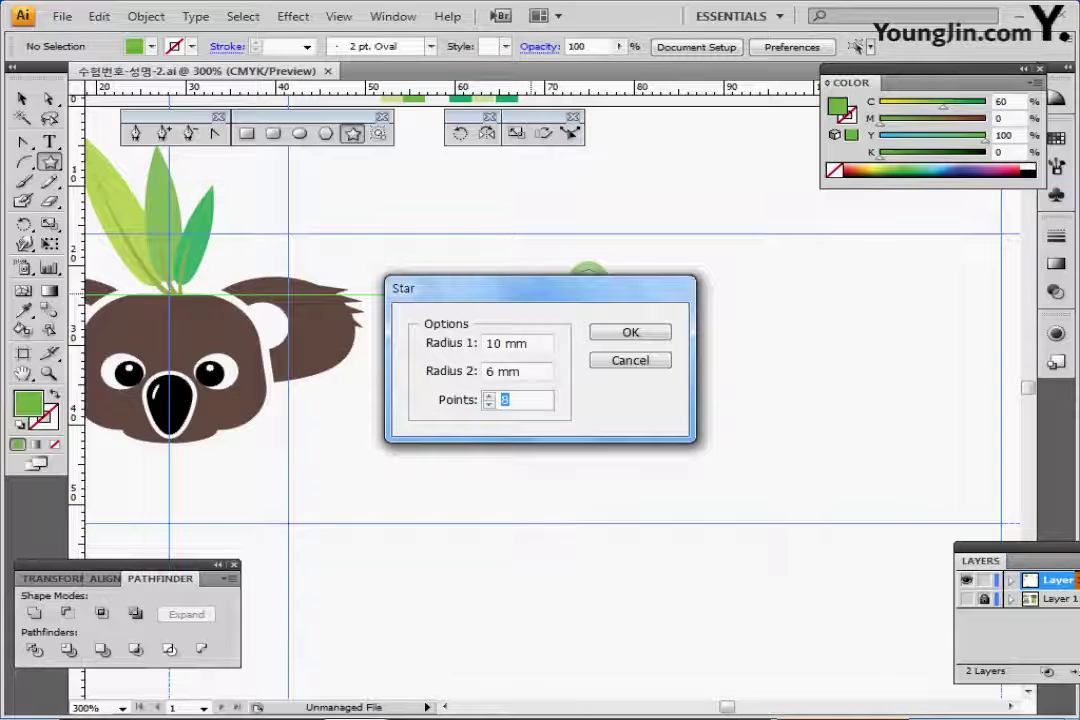
{"action": "type", "text": "9"}
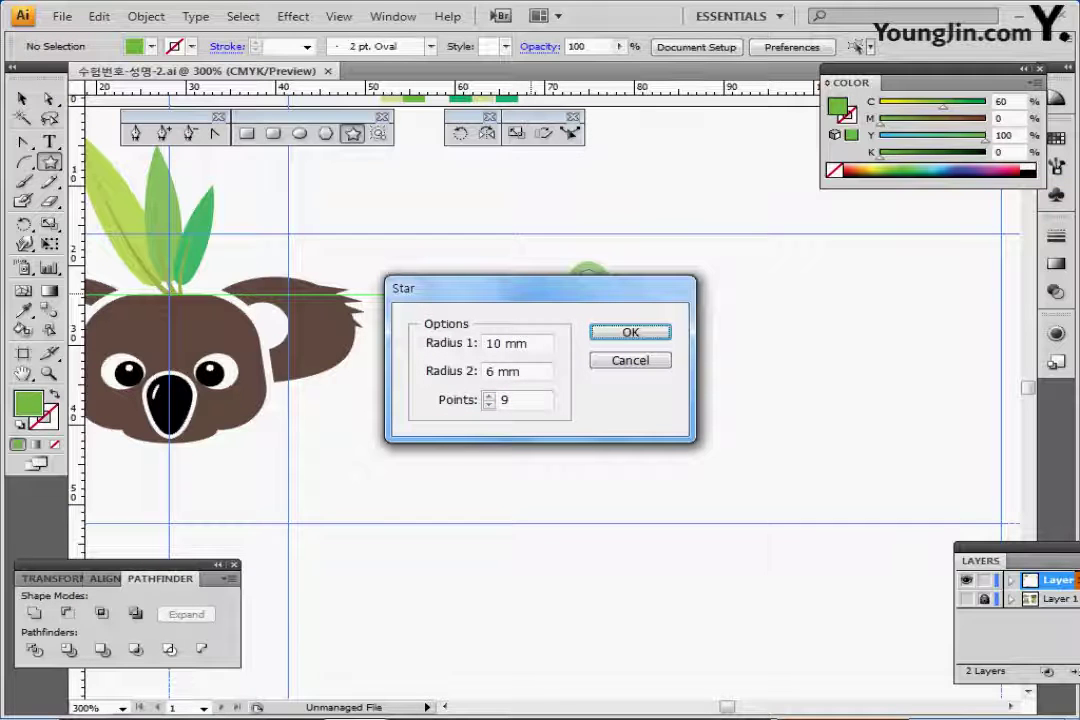
{"action": "key", "text": "Tab"}
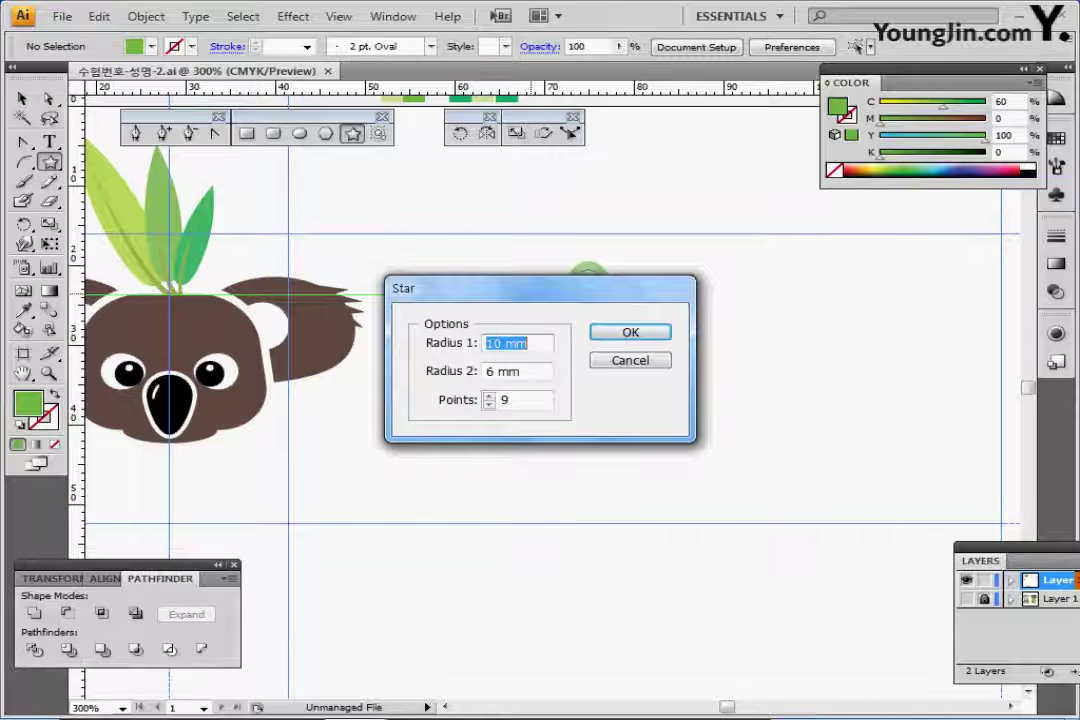
{"action": "type", "text": "9"}
{"action": "key", "text": "Tab"}
{"action": "type", "text": "5"}
{"action": "key", "text": "Return"}
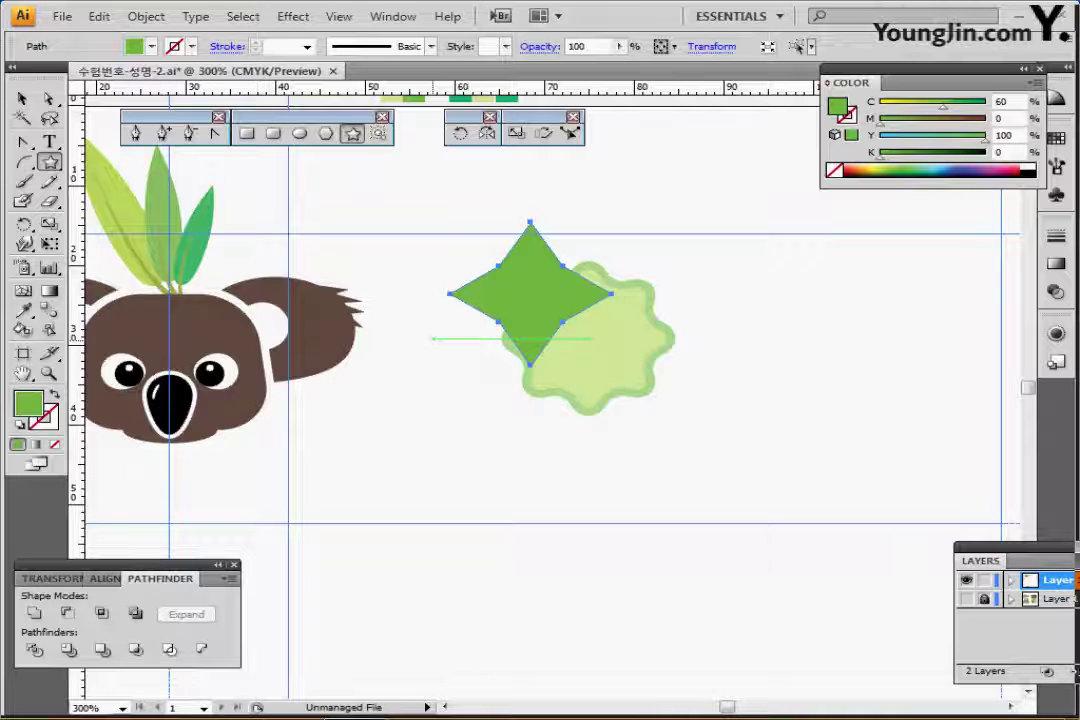
- Fill the four-point star with the darker C80 Y80 green swatch above the artboard and rotate it 45°
{"action": "left_click_drag", "start_coordinate": [382, 208], "coordinate": [336, 360]}
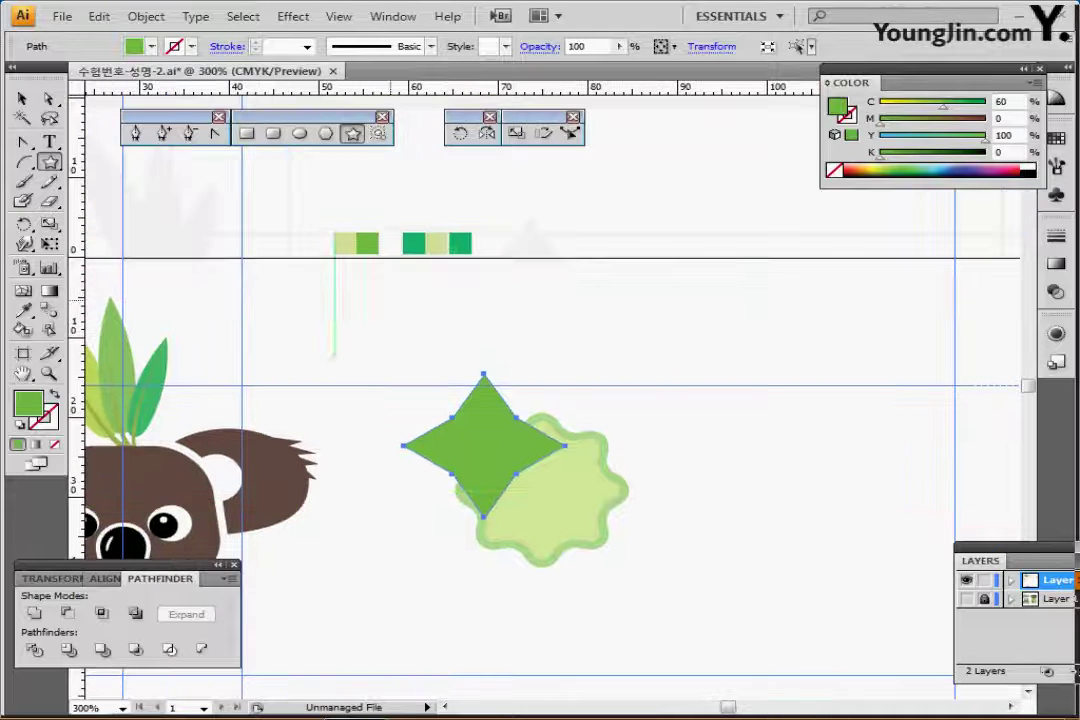
{"action": "key", "text": "i"}
{"action": "left_click", "coordinate": [413, 243]}
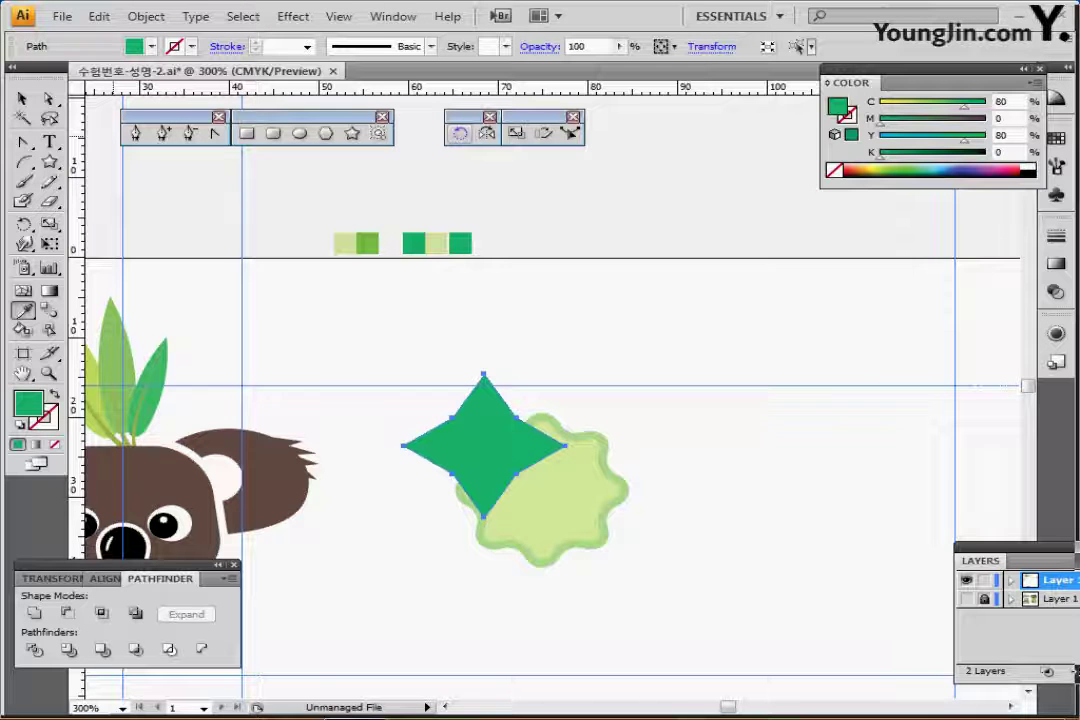
{"action": "double_click", "coordinate": [459, 133]}
{"action": "type", "text": "45"}
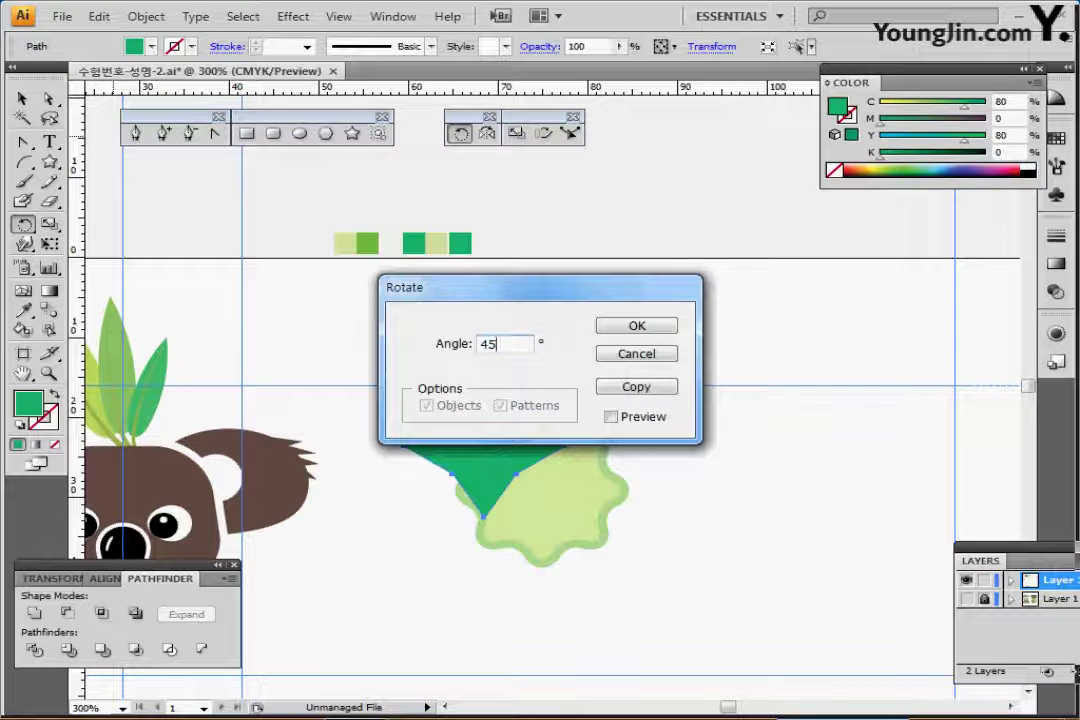
{"action": "key", "text": "Return"}
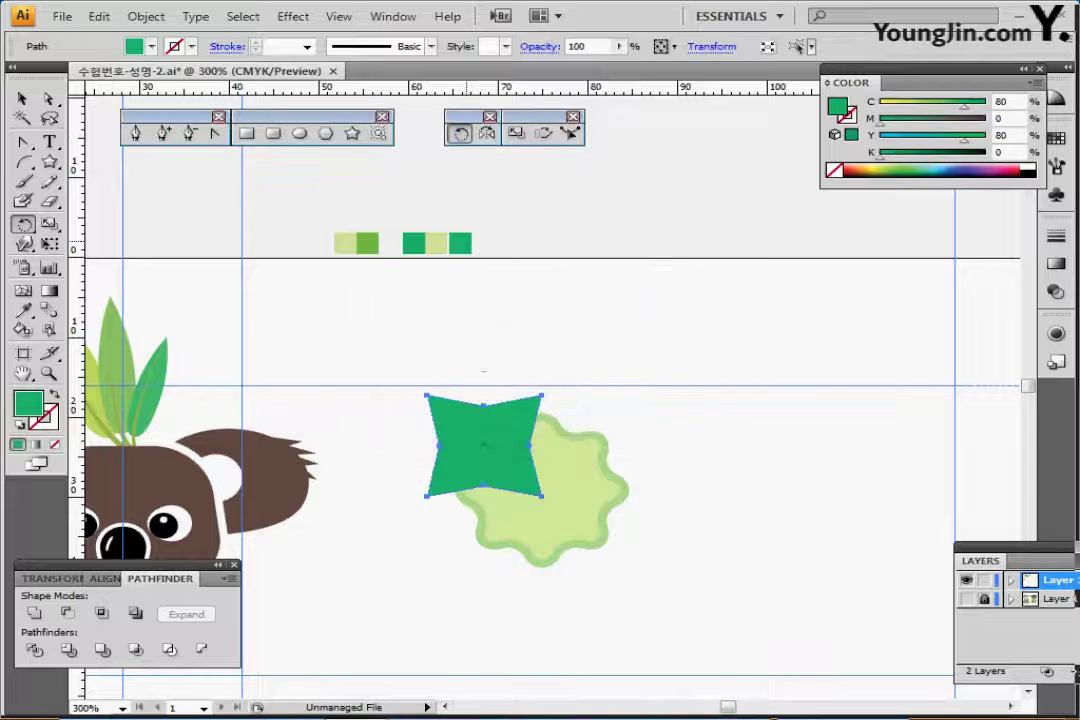
- Move the dark green star onto the rounded shape, centre both horizontally and vertically on each other, and deselect them
{"action": "key", "text": "ctrl"}
{"action": "mouse_move", "coordinate": [520, 440]}
{"action": "left_mouse_down"}
{"action": "mouse_move", "coordinate": [550, 482]}
{"action": "mouse_move", "coordinate": [570, 482]}
{"action": "left_mouse_up"}
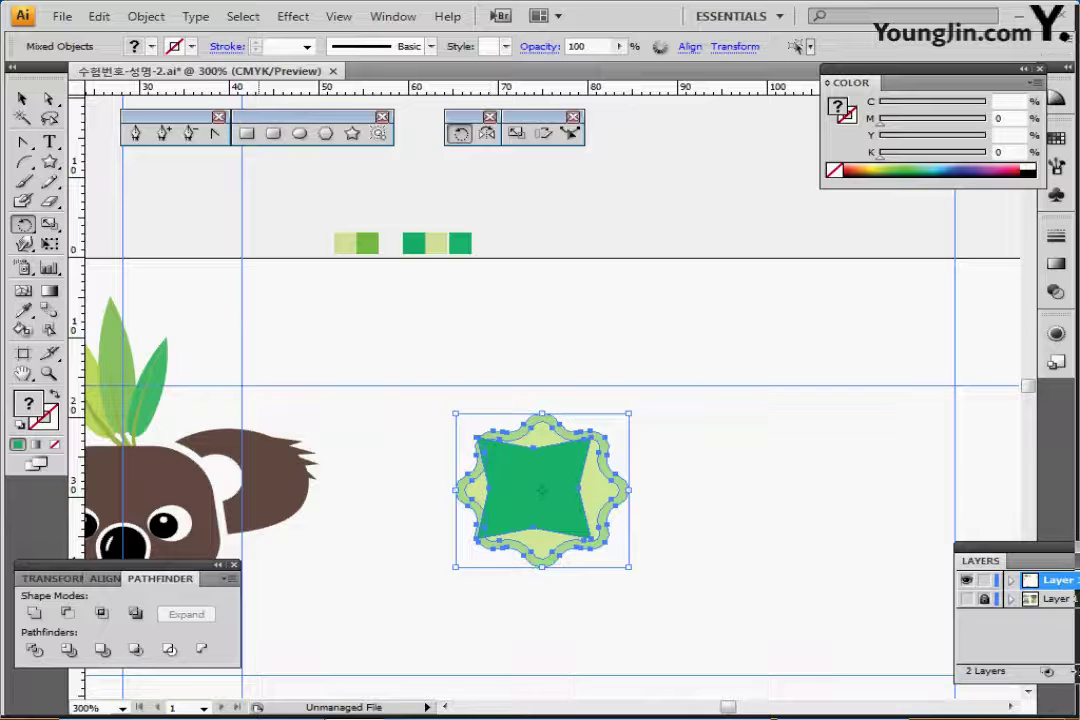
{"action": "key", "text": "ctrl+shift+b"}
{"action": "left_click", "coordinate": [104, 578]}
{"action": "left_click", "coordinate": [71, 611]}
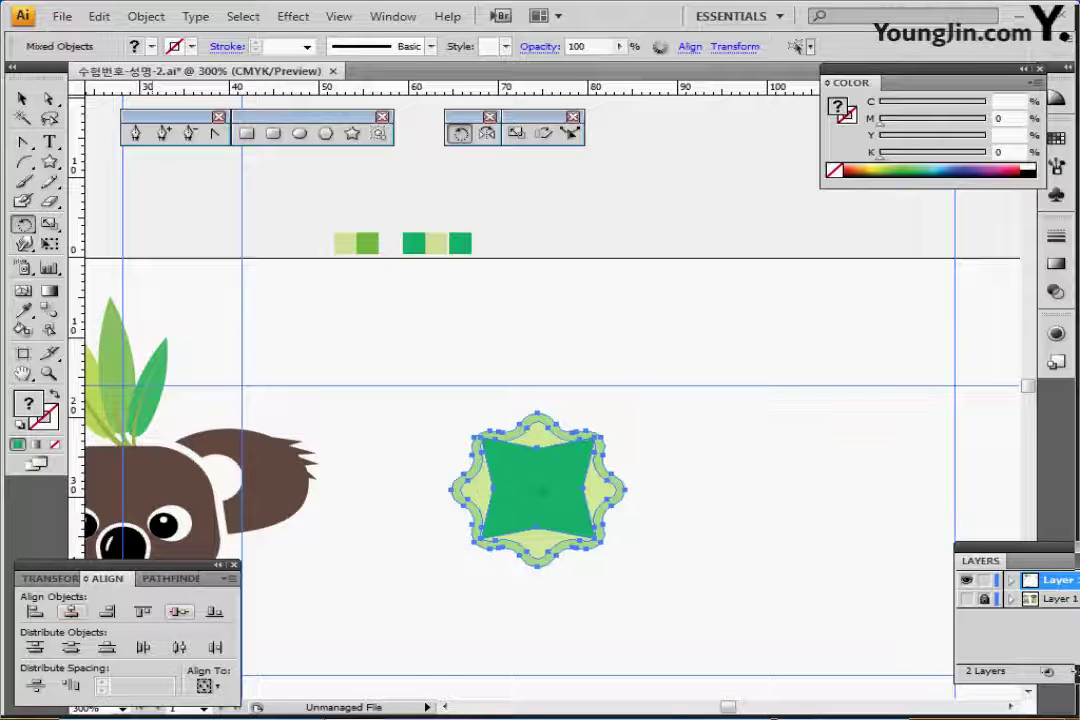
{"action": "left_click", "coordinate": [179, 611]}
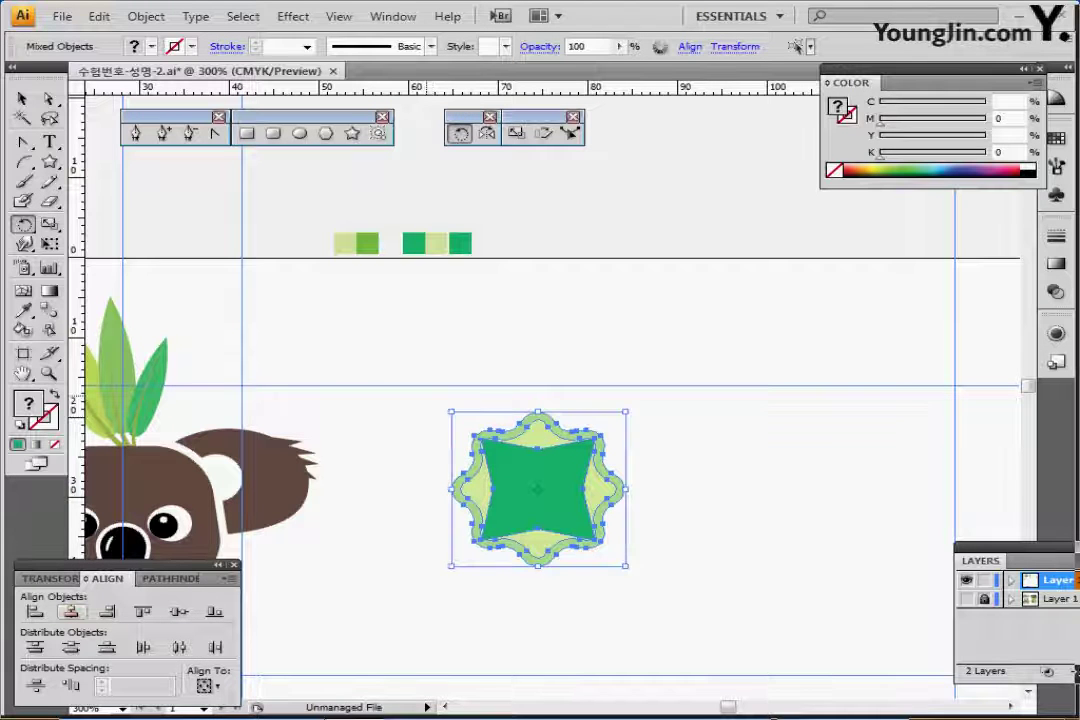
{"action": "left_click", "coordinate": [427, 397], "text": "ctrl"}
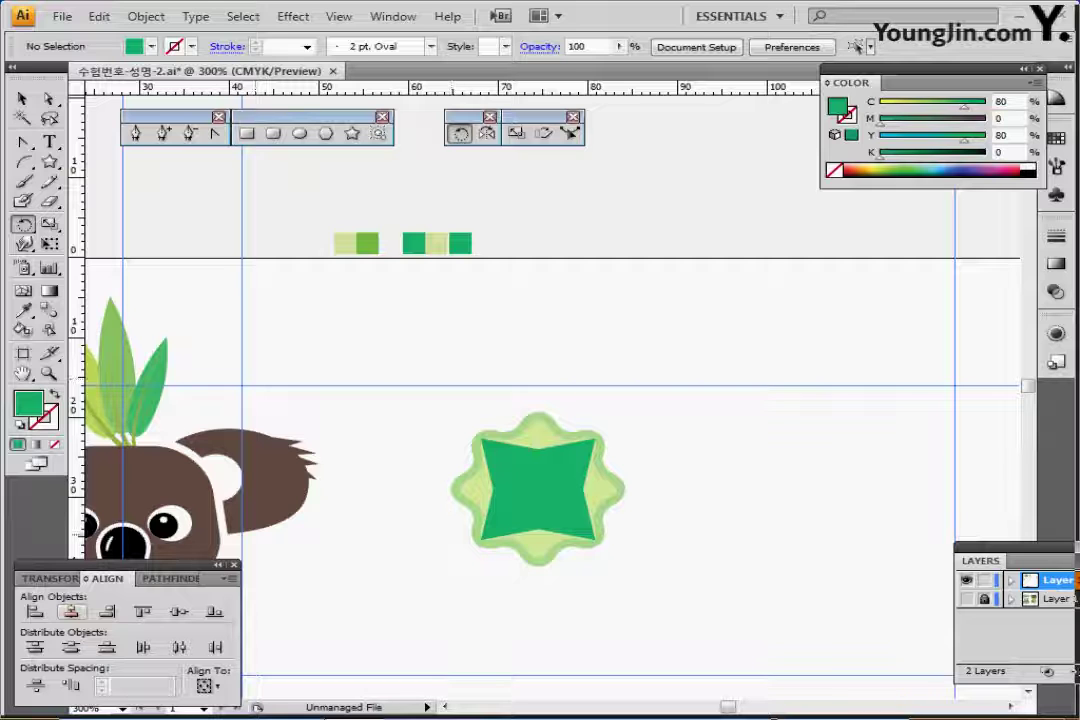
- Apply the Round Corners effect to the dark green four-point star with a 1.5 mm radius
{"action": "key", "text": "v"}
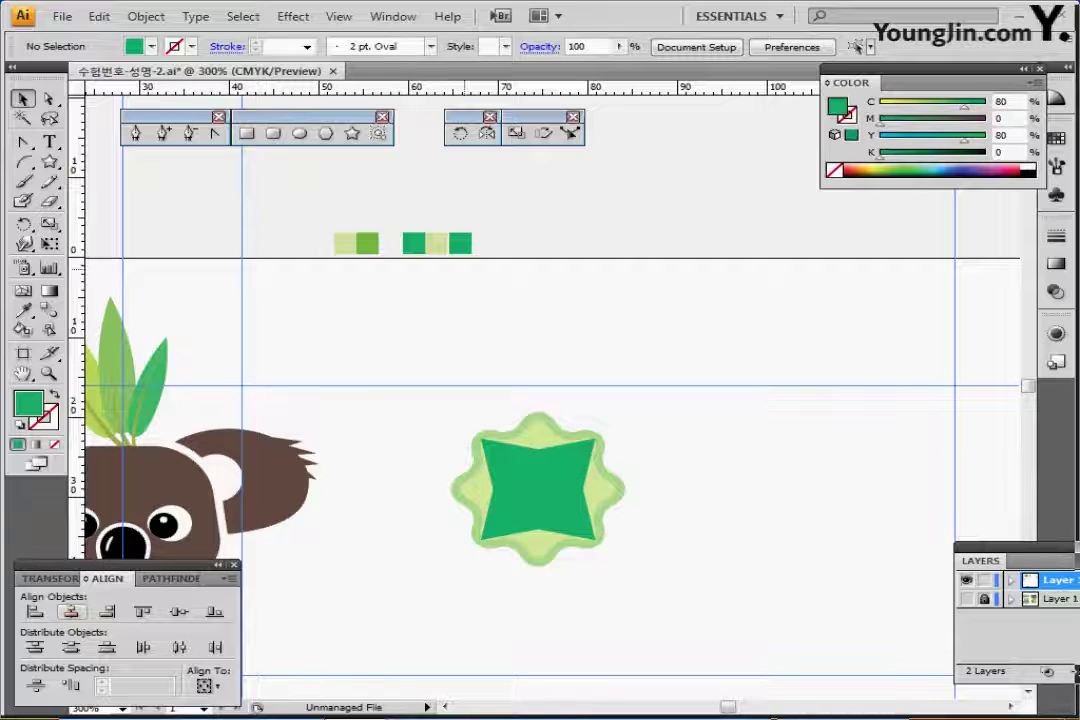
{"action": "left_click", "coordinate": [530, 480]}
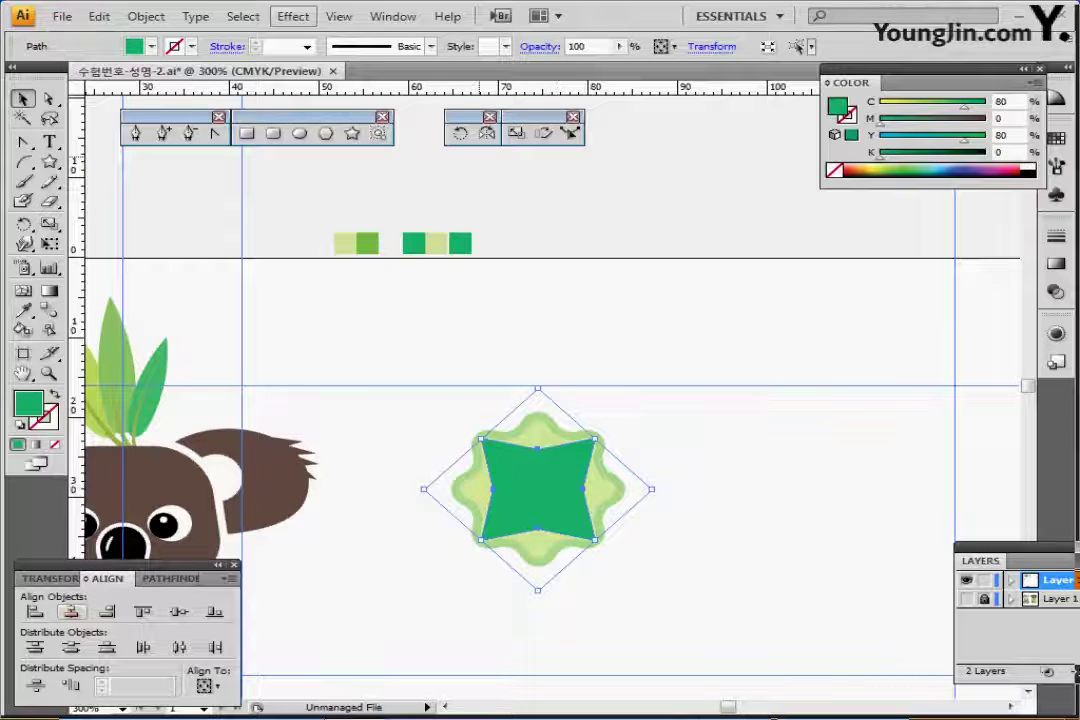
{"action": "left_click", "coordinate": [293, 16]}
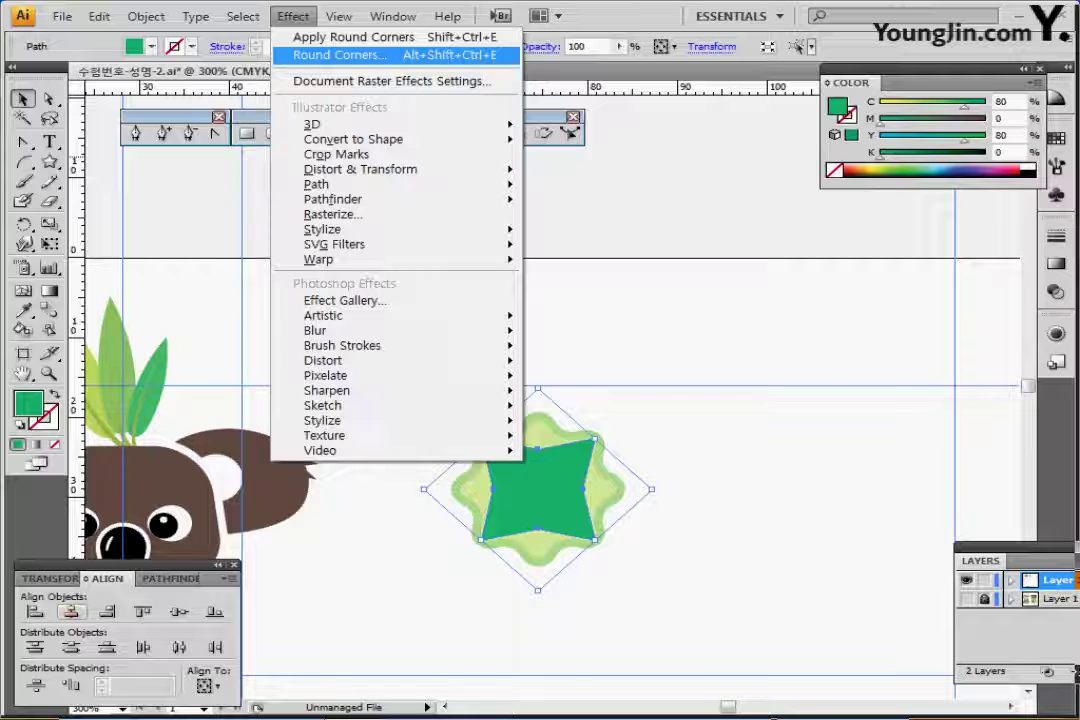
{"action": "left_click", "coordinate": [340, 55]}
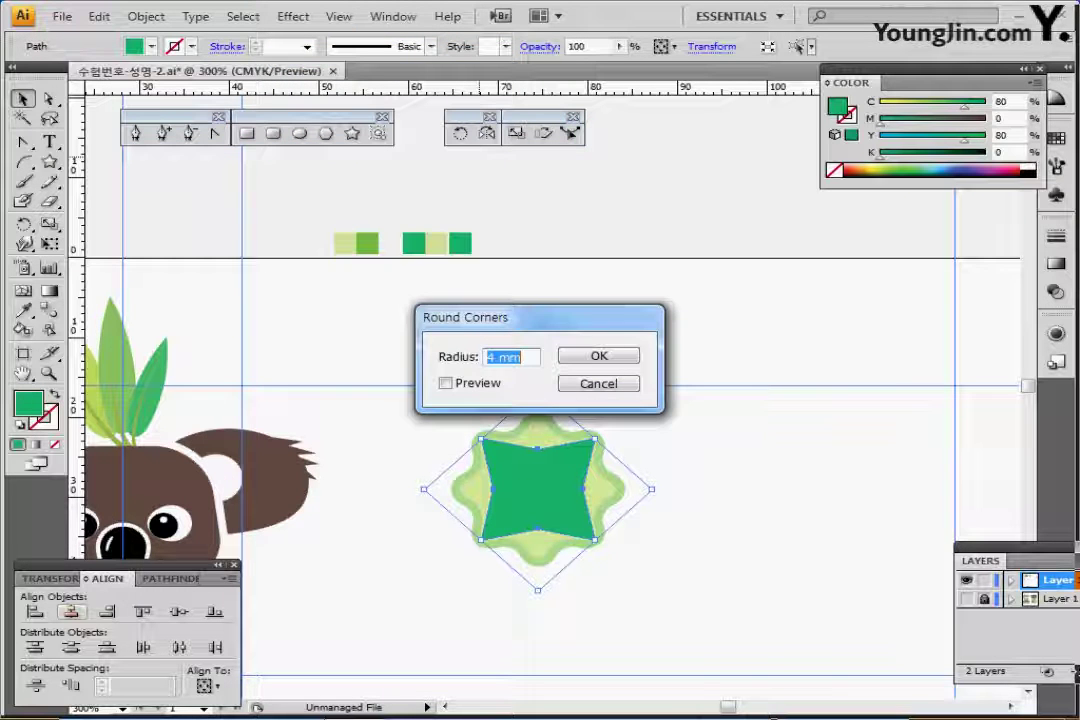
{"action": "left_click_drag", "start_coordinate": [484, 317], "coordinate": [584, 301]}
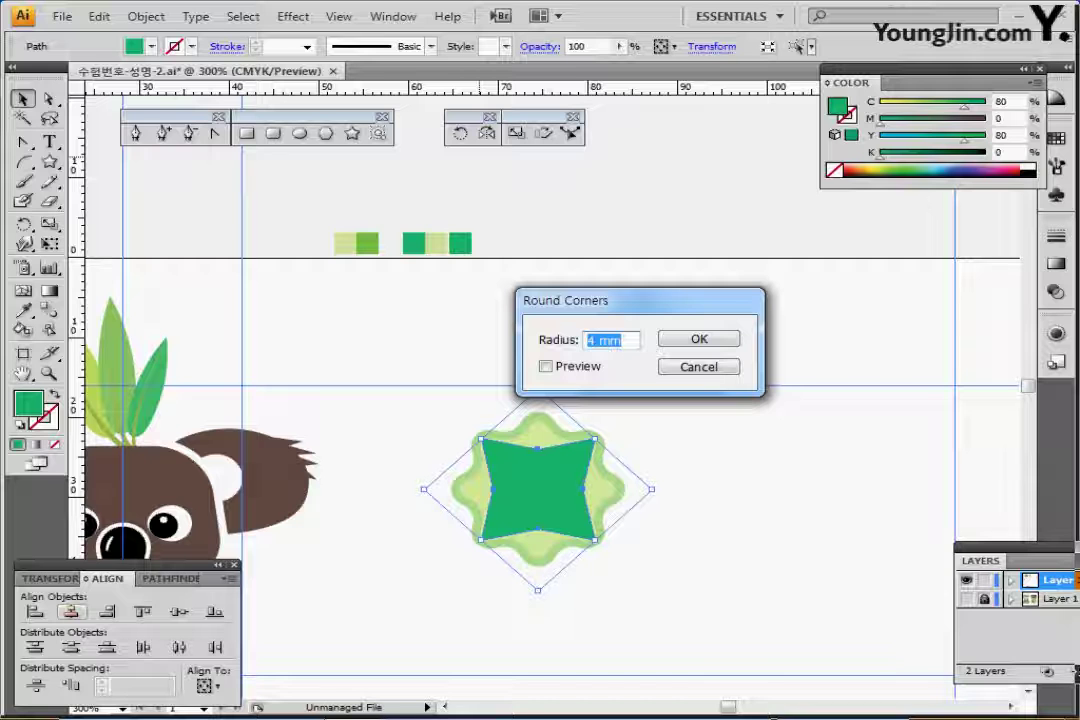
{"action": "type", "text": "1.5"}
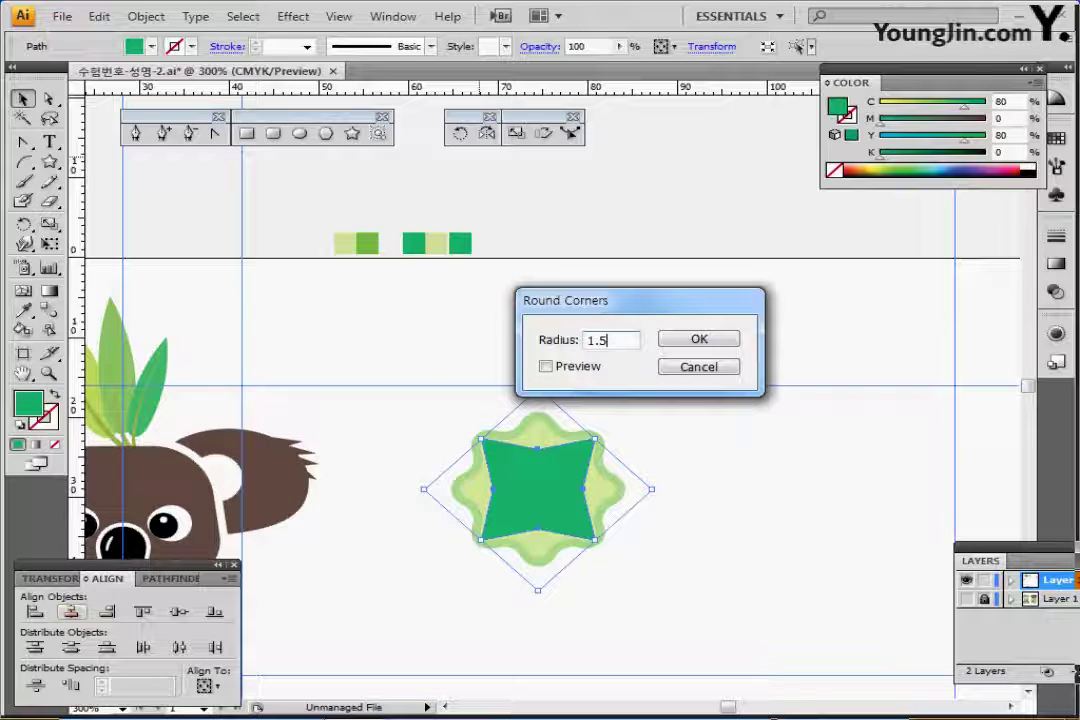
{"action": "key", "text": "Return"}
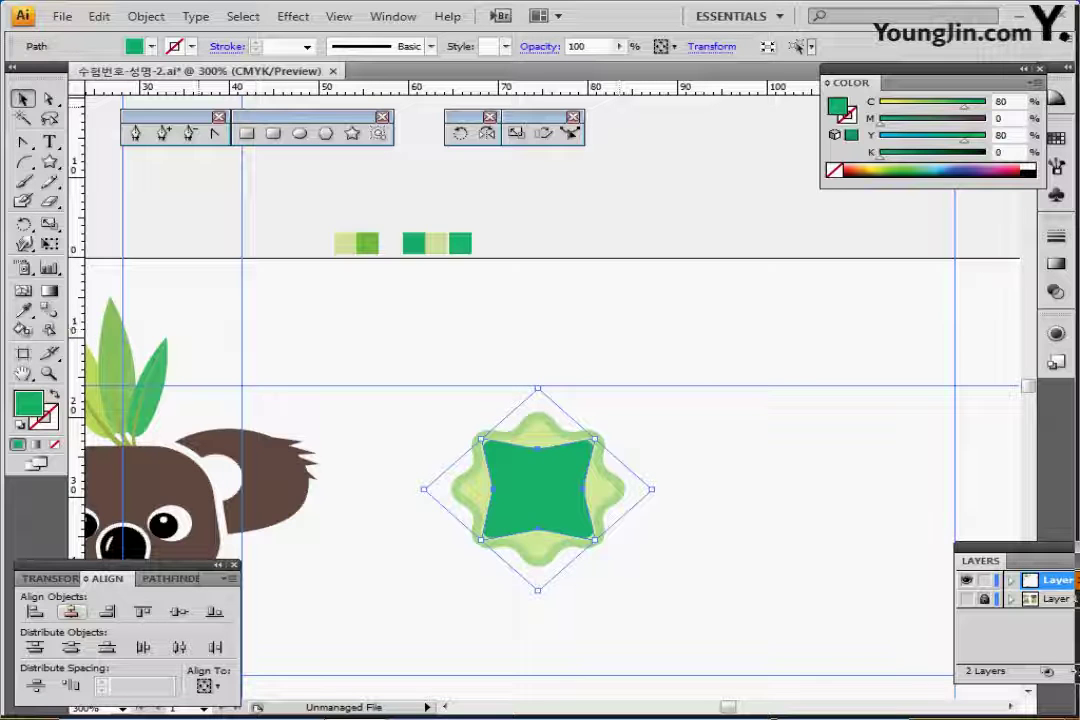
- Expand the dark green four-point star's rounded appearance and make a copy of it rotated 45°
{"action": "left_click", "coordinate": [146, 16]}
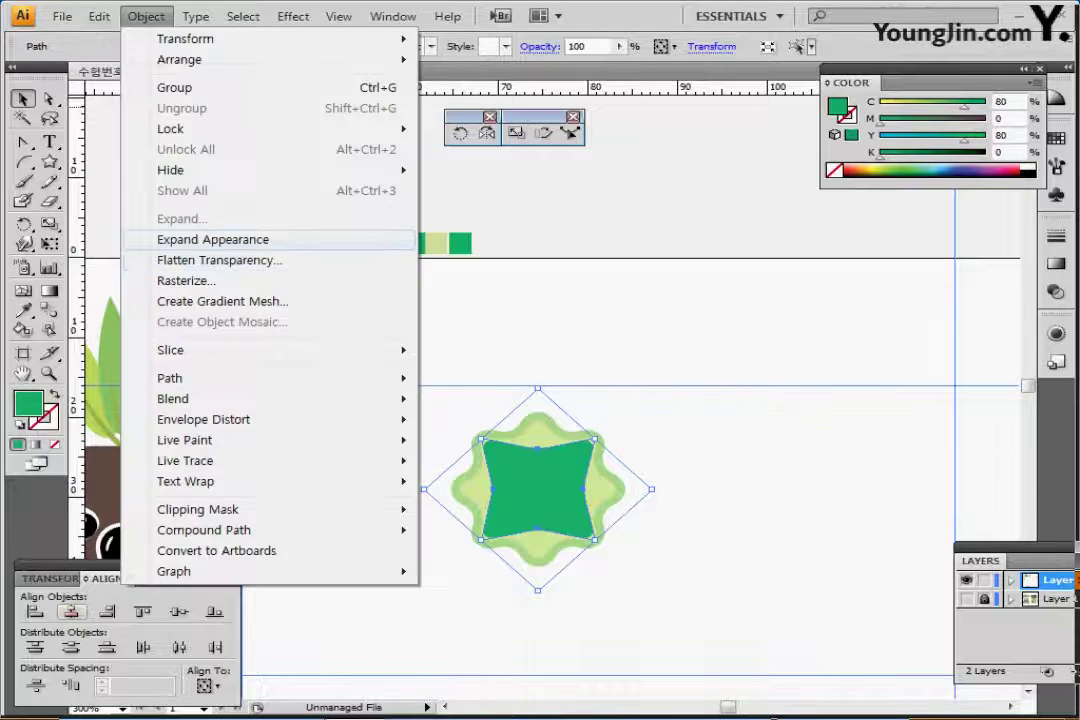
{"action": "left_click", "coordinate": [212, 239]}
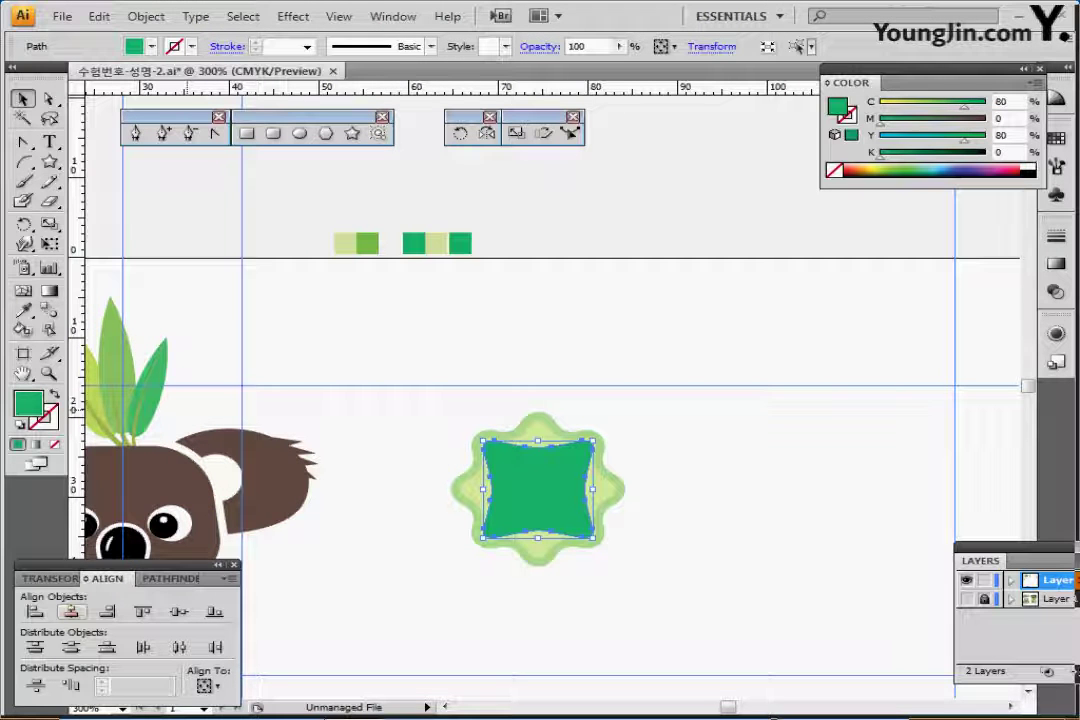
{"action": "double_click", "coordinate": [460, 133]}
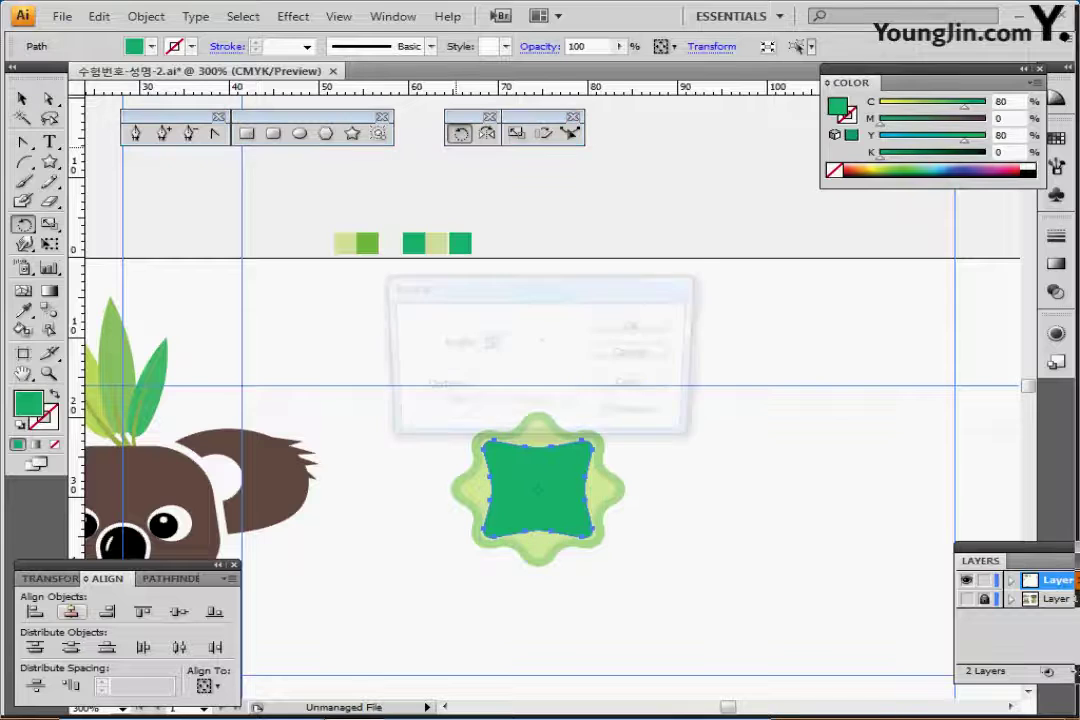
{"action": "type", "text": "45"}
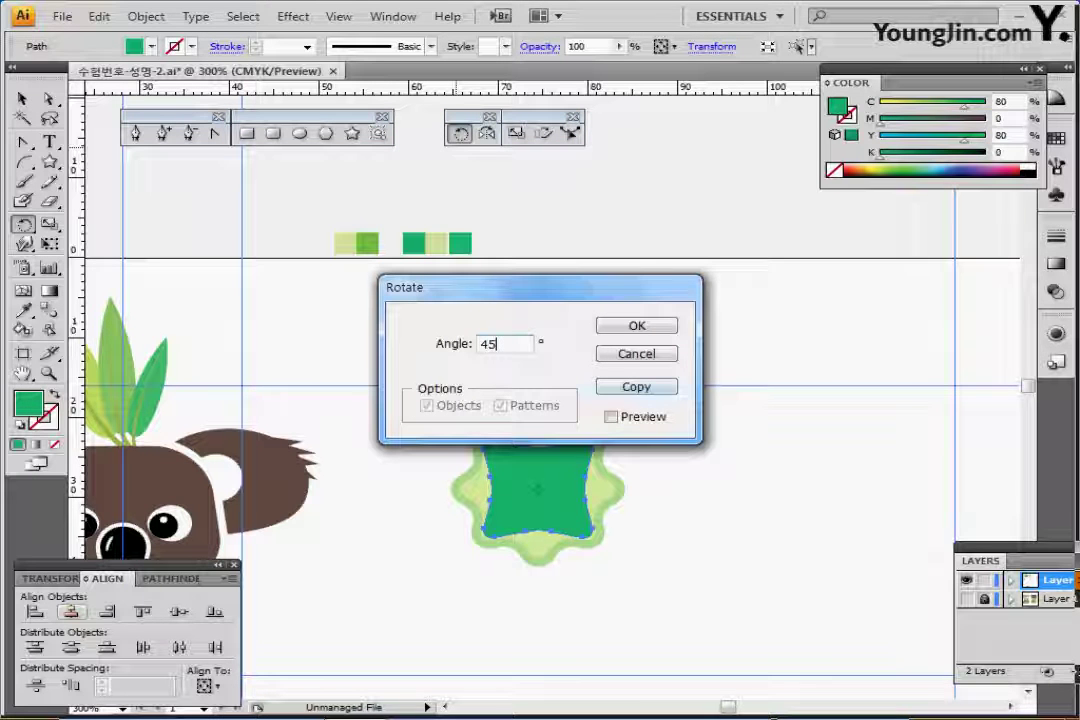
{"action": "left_click", "coordinate": [637, 387]}
{"action": "left_click", "coordinate": [636, 386]}
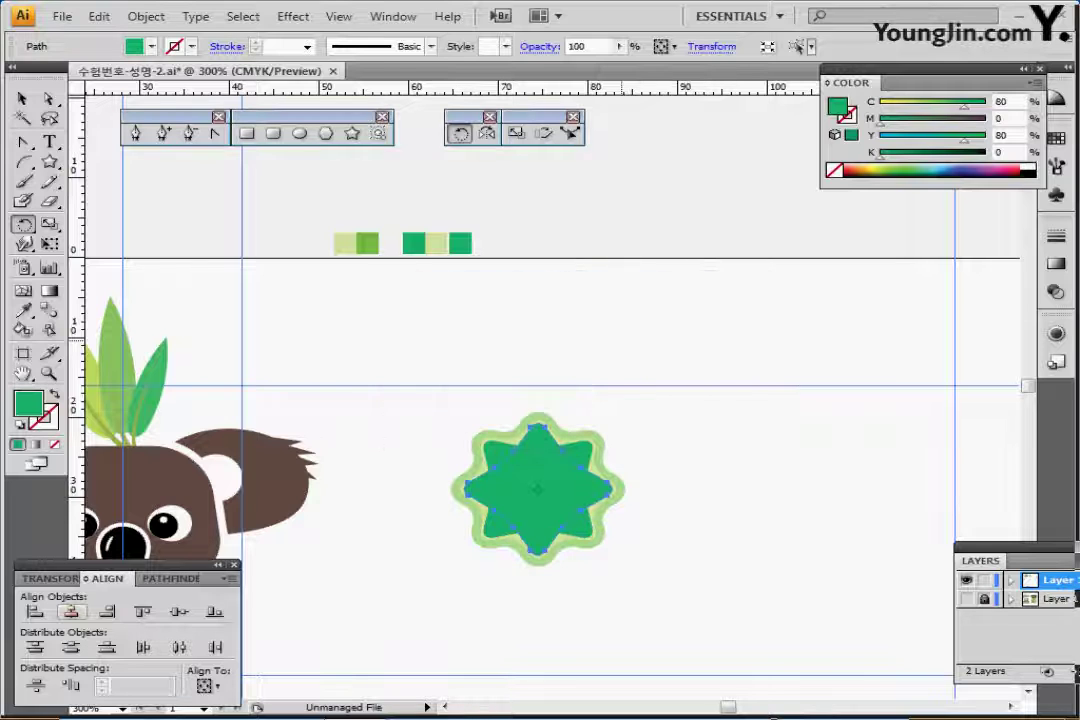
- Fill the rotated star copy with the light C30 Y80 green sample above the artboard at 60% opacity
{"action": "key", "text": "i"}
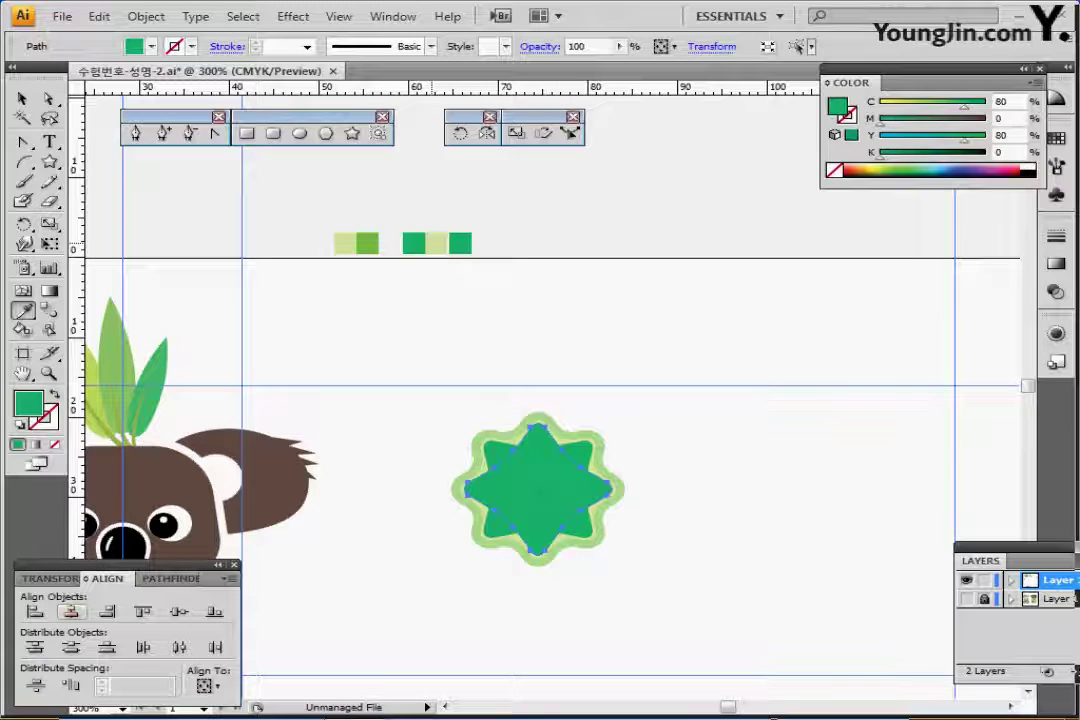
{"action": "left_click", "coordinate": [436, 243]}
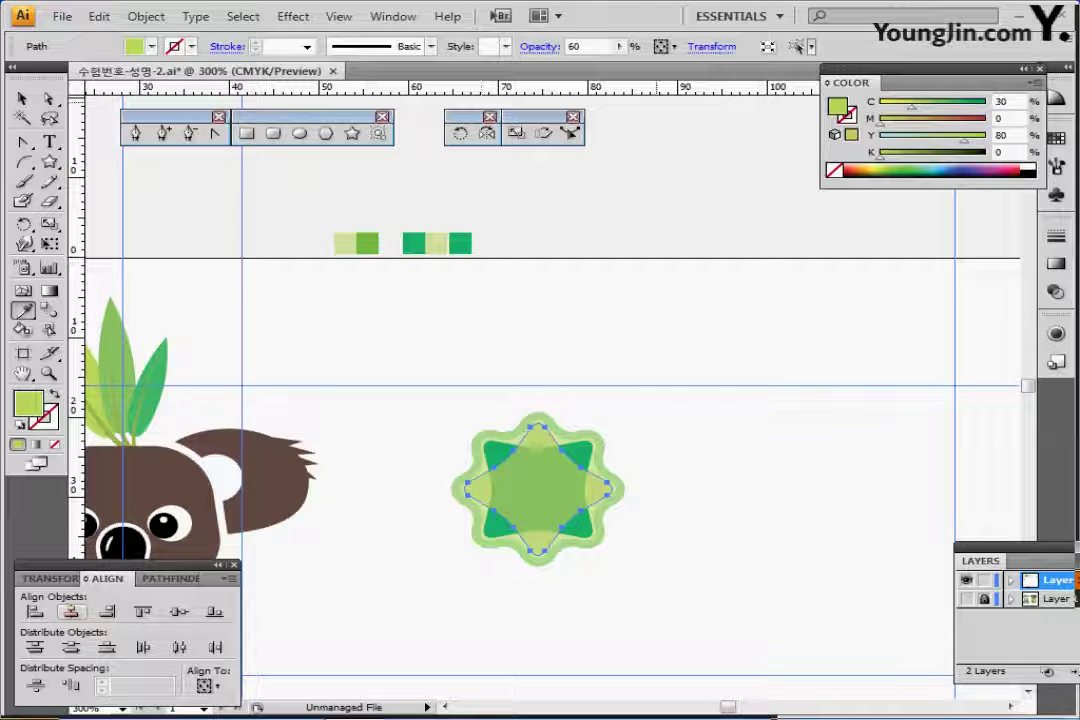
{"action": "left_click_drag", "start_coordinate": [587, 46], "coordinate": [563, 46]}
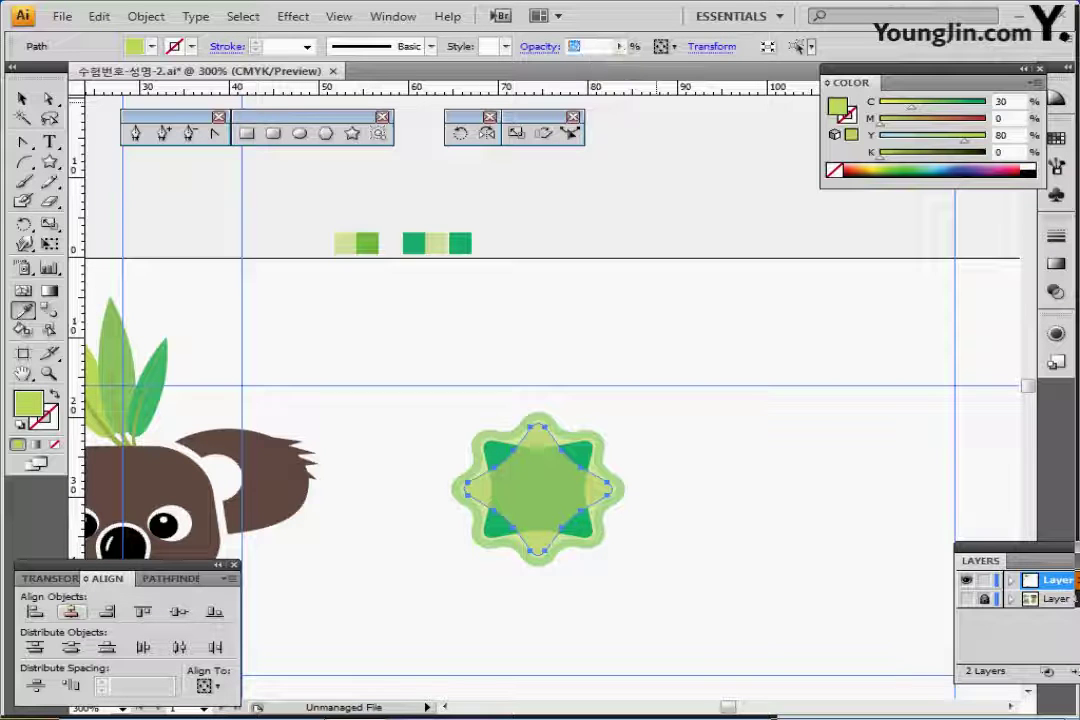
{"action": "type", "text": "50"}
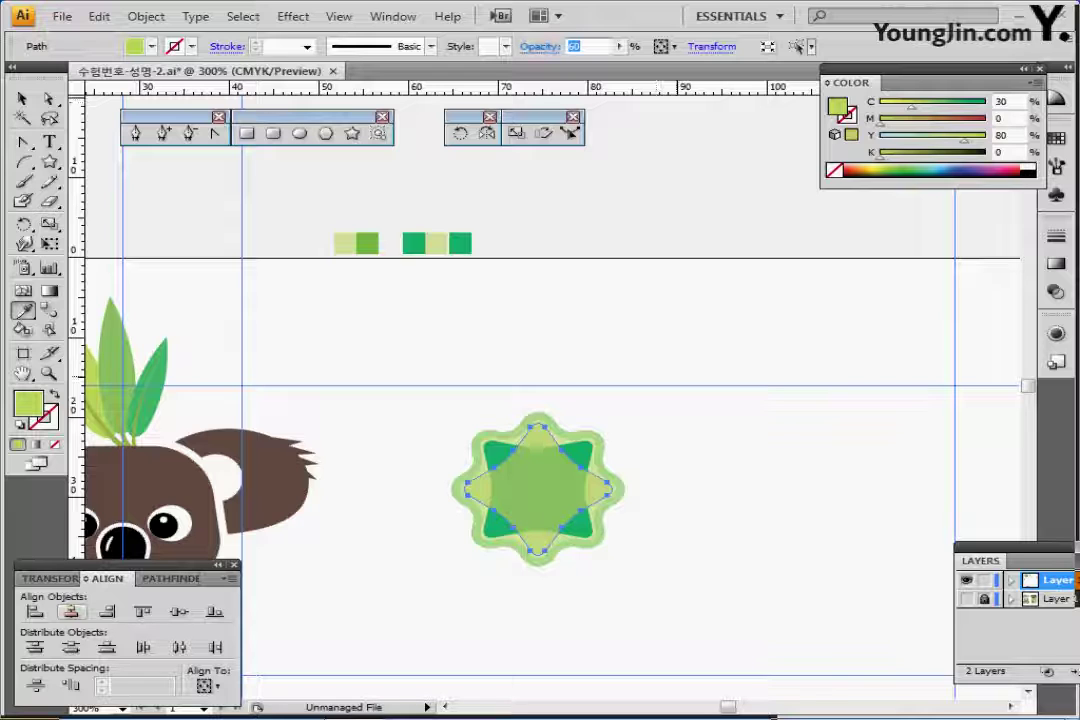
{"action": "key", "text": "Return"}
- Draw a small circle outward from the badge's centre and fill it with the dark C80 Y80 green sample
{"action": "left_click", "coordinate": [300, 133]}
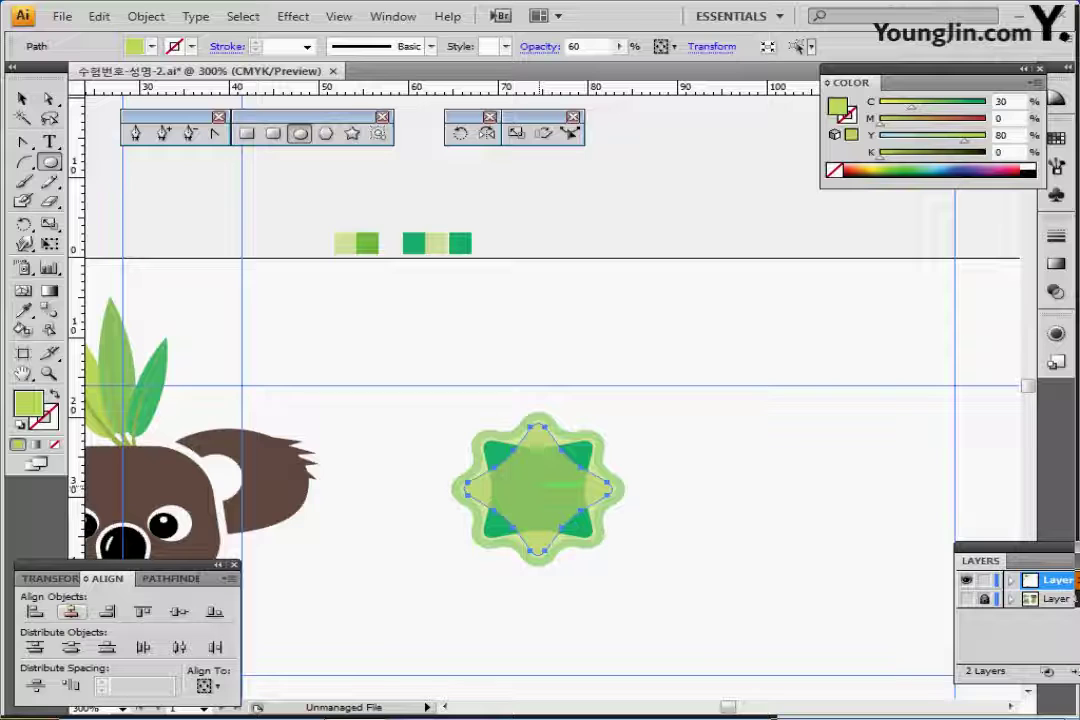
{"action": "left_click_drag", "start_coordinate": [537, 487], "coordinate": [553, 502]}
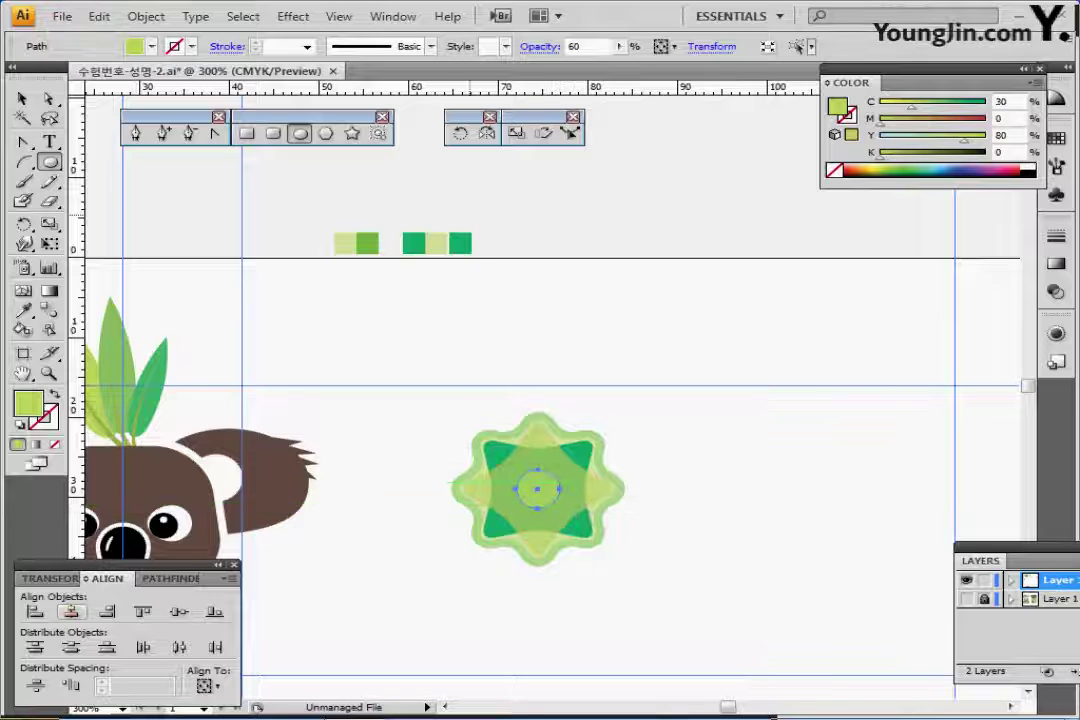
{"action": "key", "text": "i"}
{"action": "left_click", "coordinate": [460, 243]}
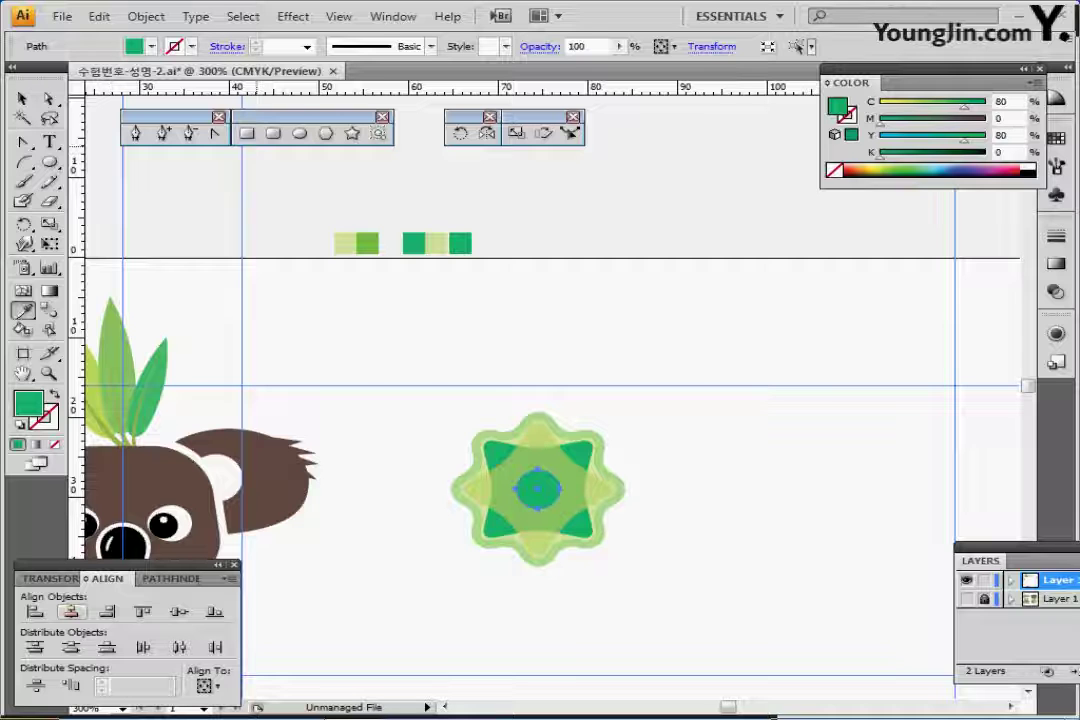
- Draw a square of about 22.8 mm centred on the badge, remove its fill, and send it to the back
{"action": "left_click", "coordinate": [246, 133]}
{"action": "left_click_drag", "start_coordinate": [512, 524], "coordinate": [486, 485]}
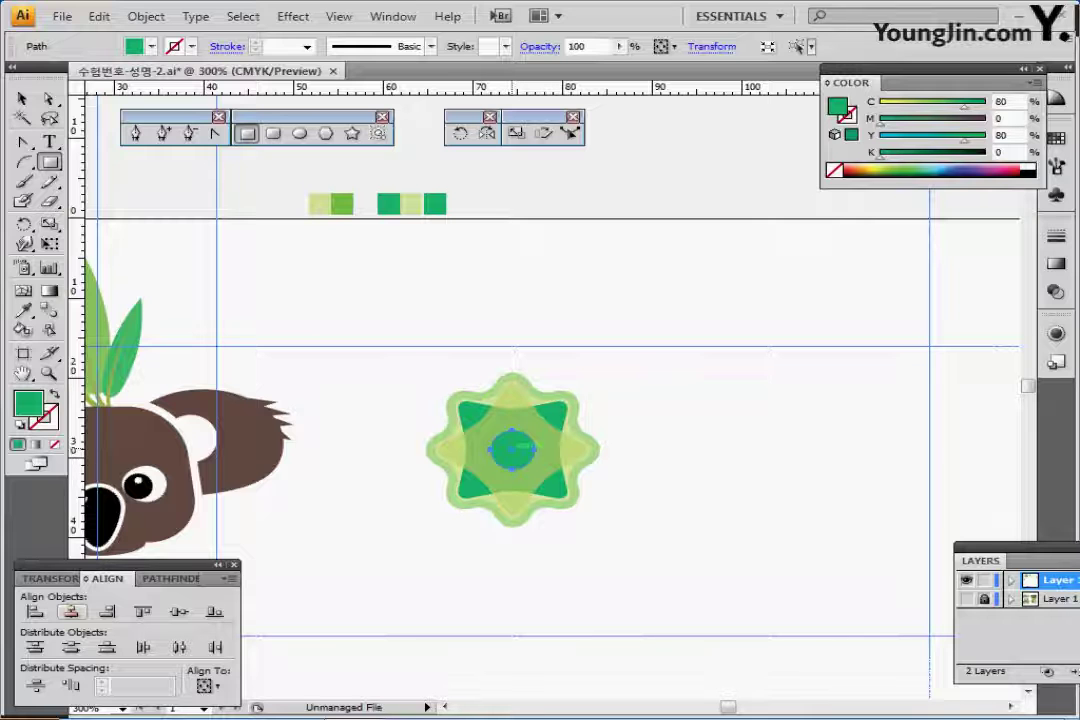
{"action": "left_click_drag", "start_coordinate": [512, 450], "coordinate": [615, 541]}
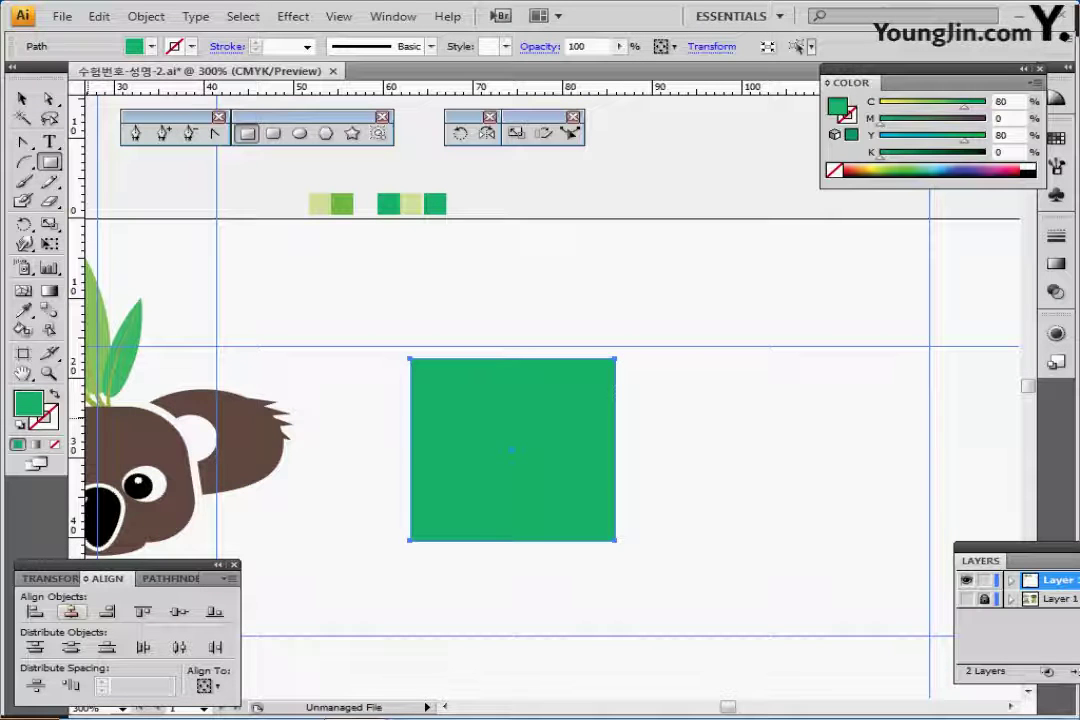
{"action": "key", "text": "slash"}
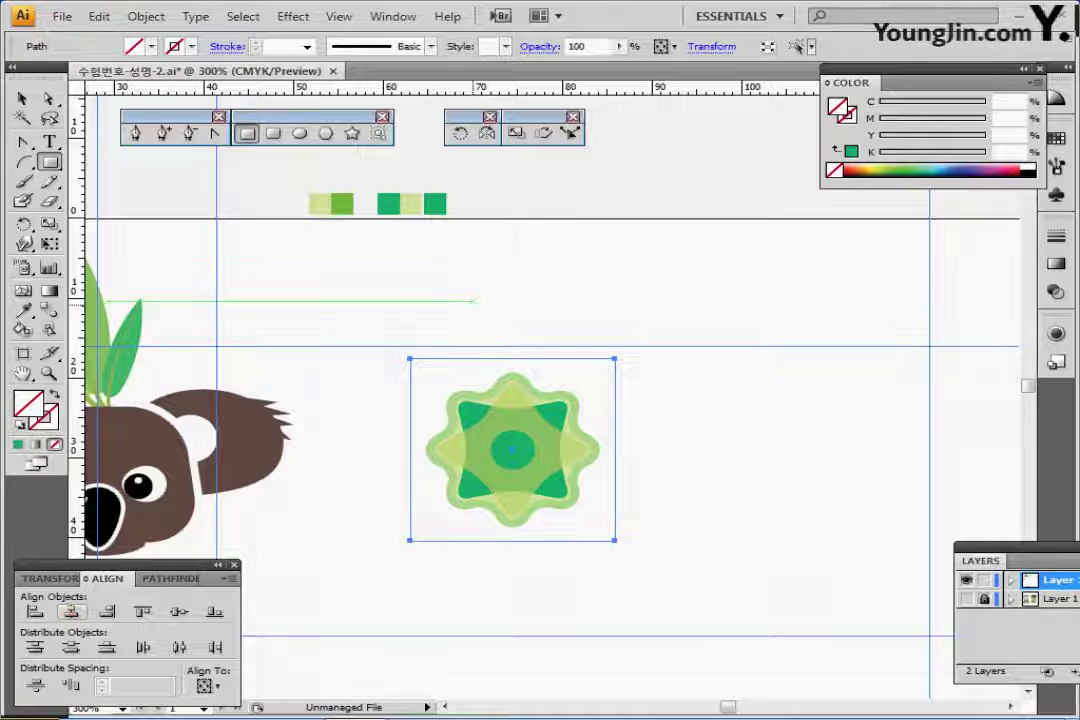
{"action": "key", "text": "ctrl+shift+["}
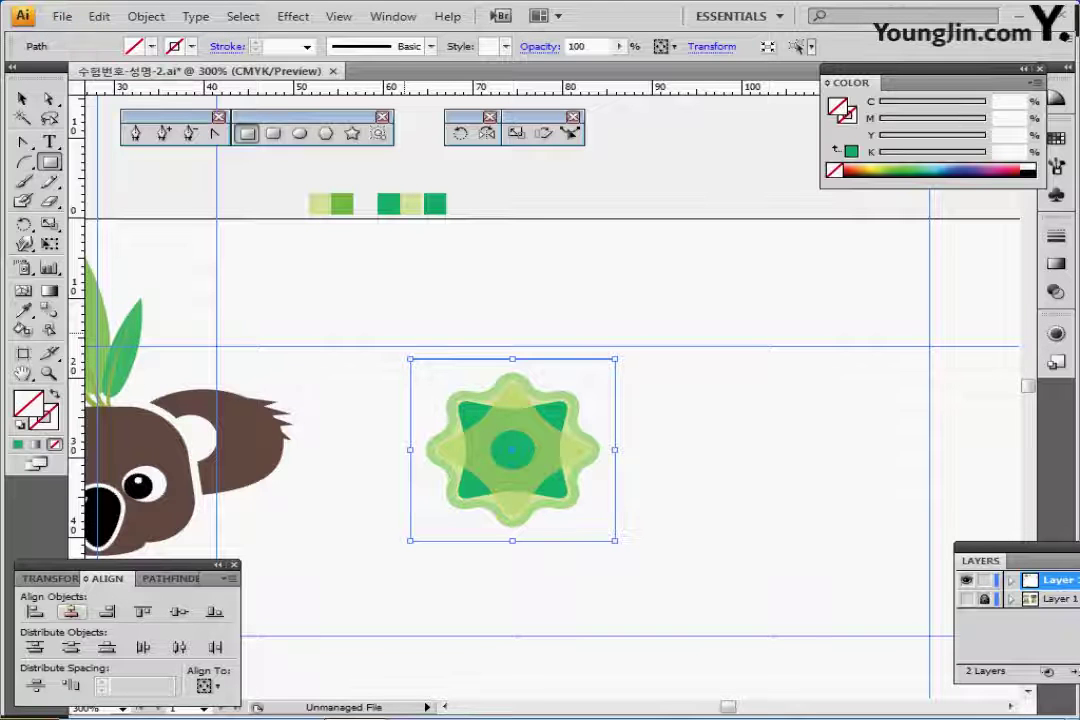
- Select the badge together with its unfilled bounding square and define them as a pattern swatch named 별 문양
{"action": "left_click_drag", "start_coordinate": [365, 318], "coordinate": [630, 574]}
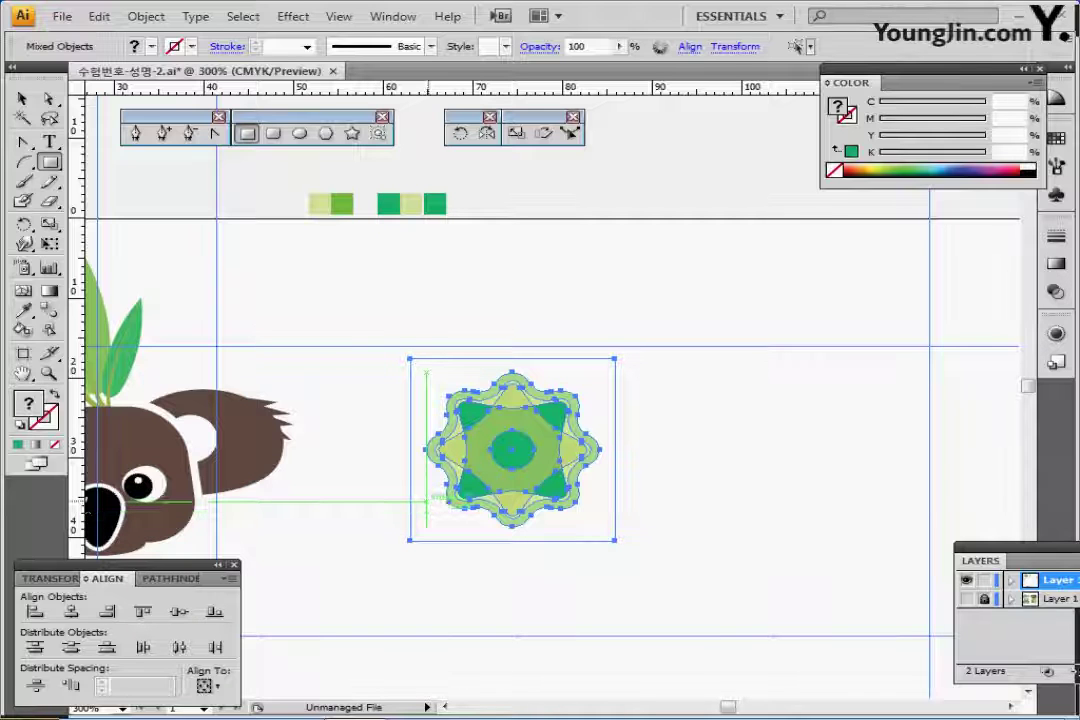
{"action": "left_click", "coordinate": [146, 16]}
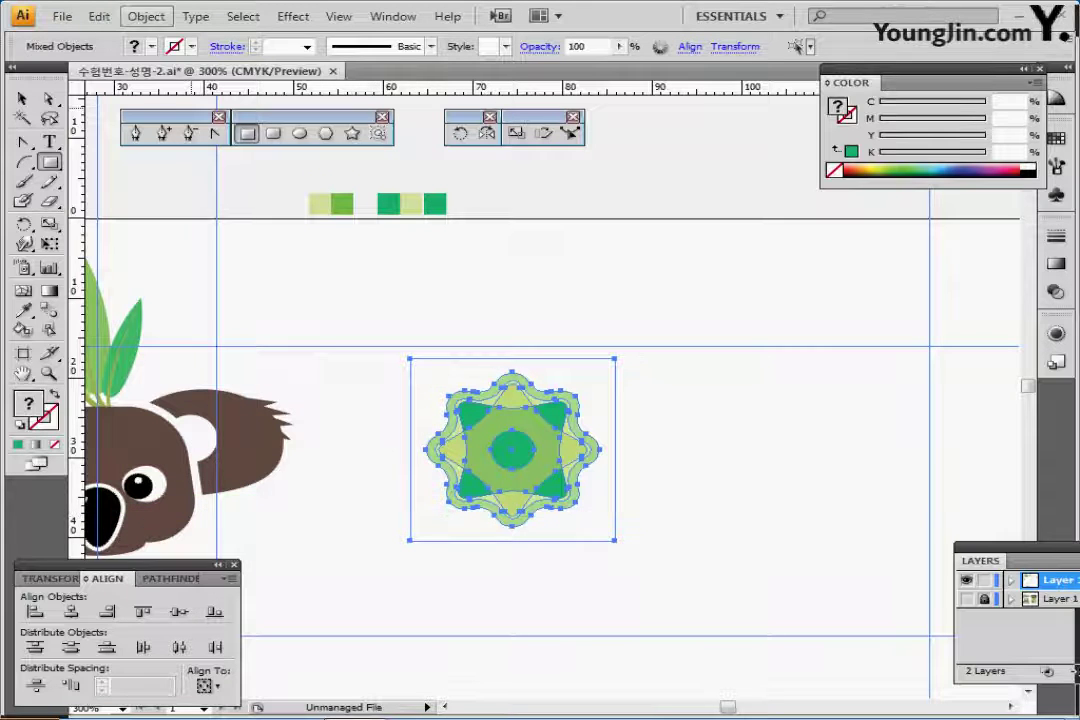
{"action": "mouse_move", "coordinate": [99, 16]}
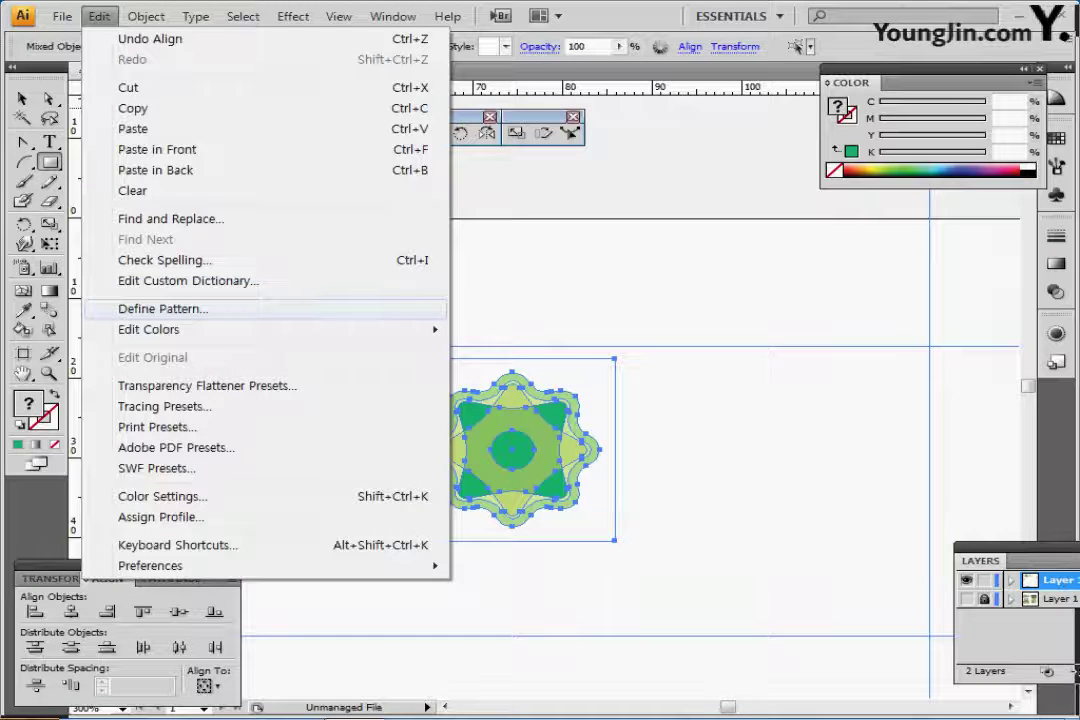
{"action": "key", "text": "Return"}
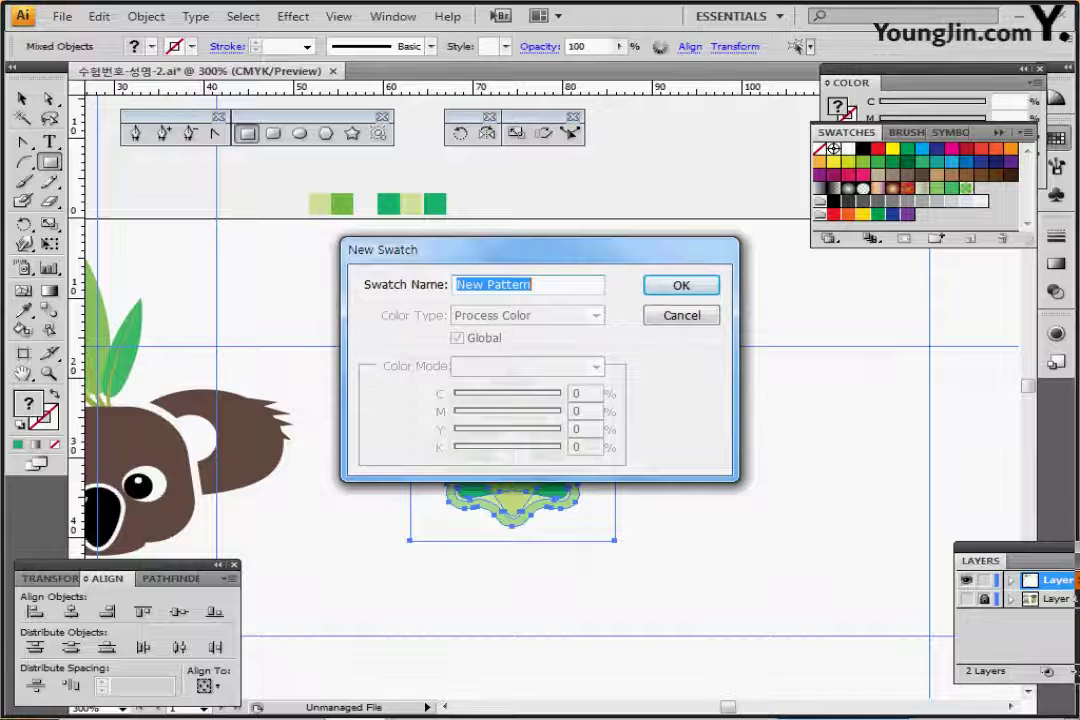
{"action": "type", "text": "별 무"}
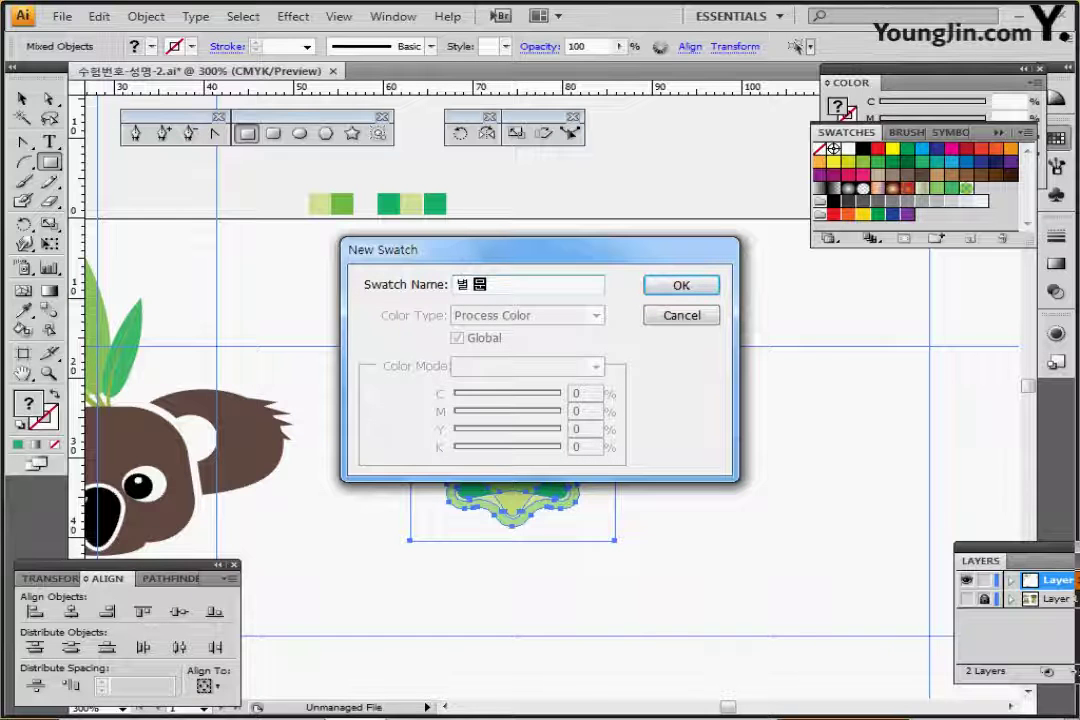
{"action": "type", "text": "양"}
{"action": "key", "text": "Return"}
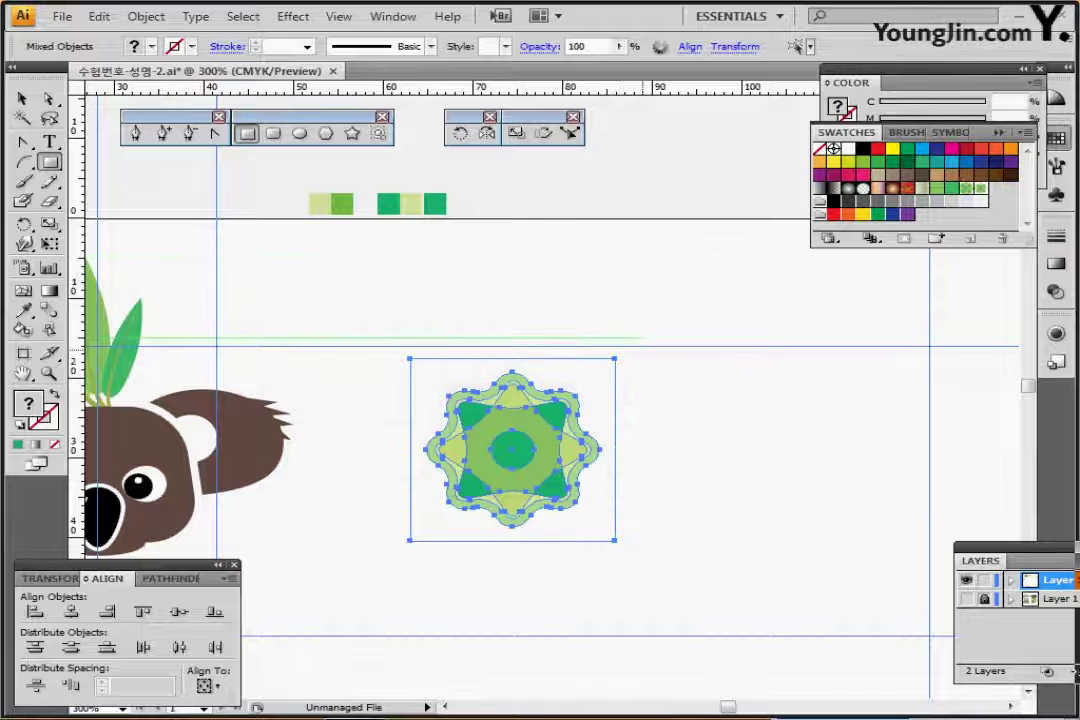
- Delete the unfilled bounding square around the badge
{"action": "left_click", "coordinate": [680, 432], "text": "ctrl"}
{"action": "left_click", "coordinate": [615, 370], "text": "ctrl"}
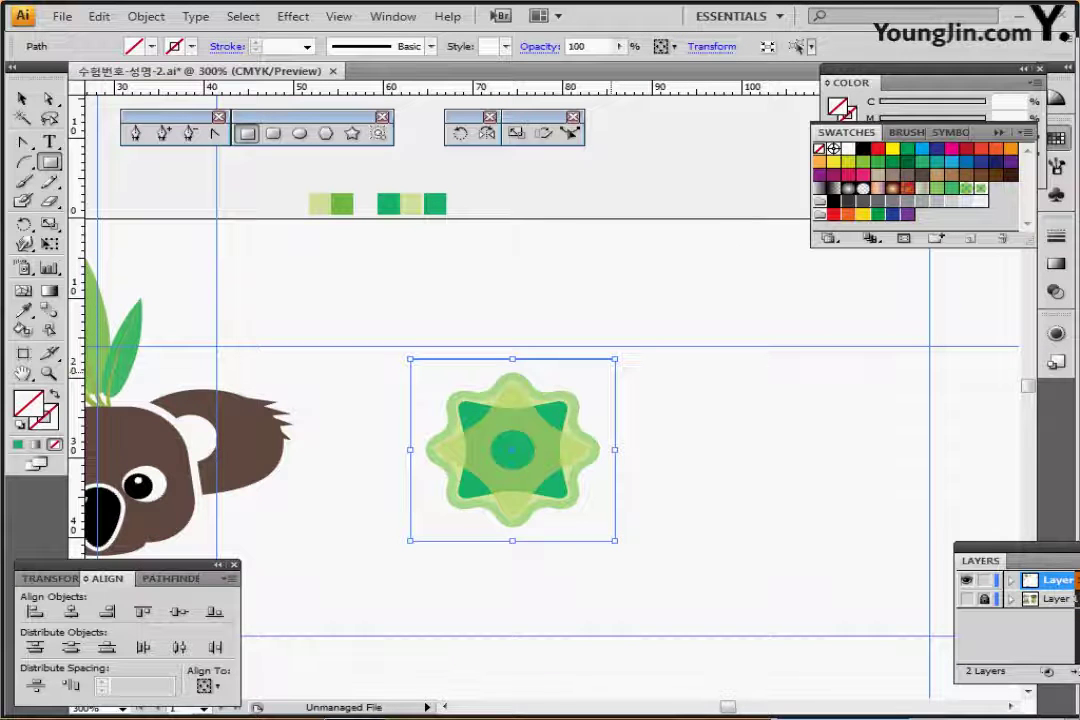
{"action": "key", "text": "Delete"}
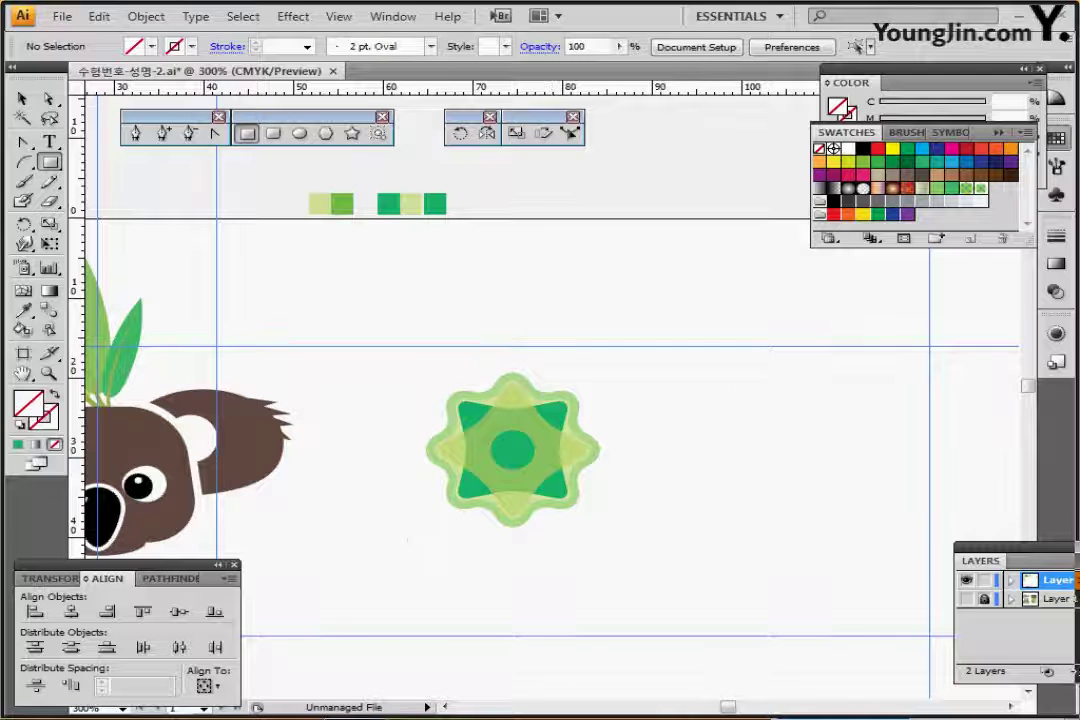
- Move the badge onto its matching outline in the reference layer, hide that layer again, and save the document
{"action": "left_click", "coordinate": [966, 599]}
{"action": "left_click_drag", "start_coordinate": [638, 374], "coordinate": [430, 428]}
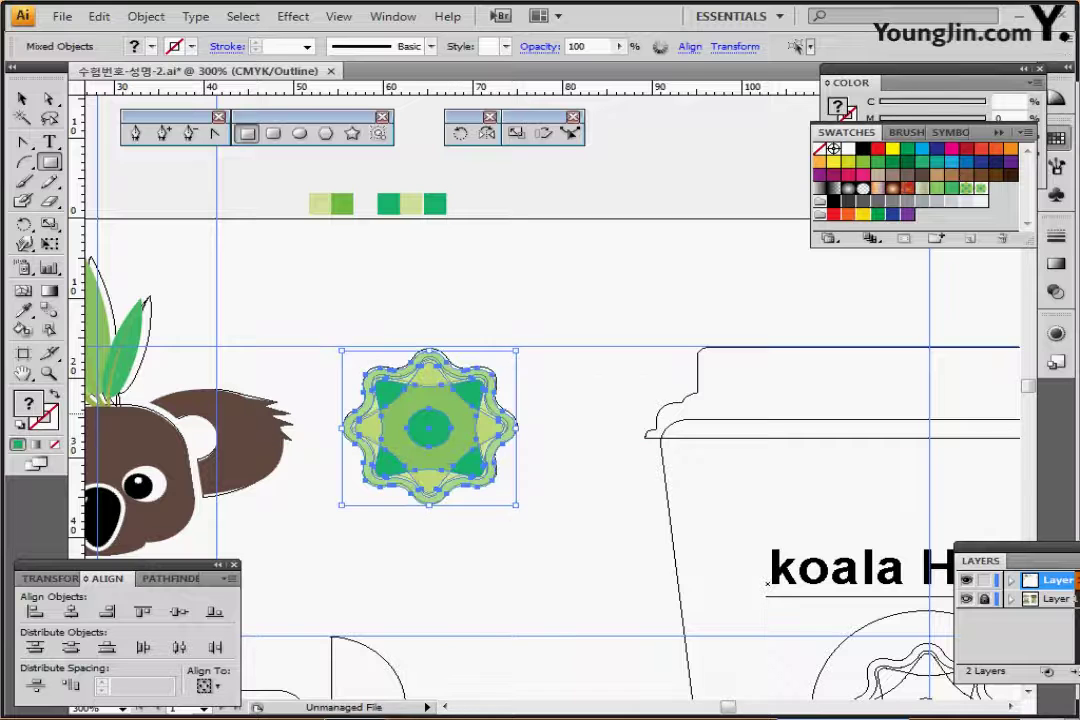
{"action": "key", "text": "ctrl+y"}
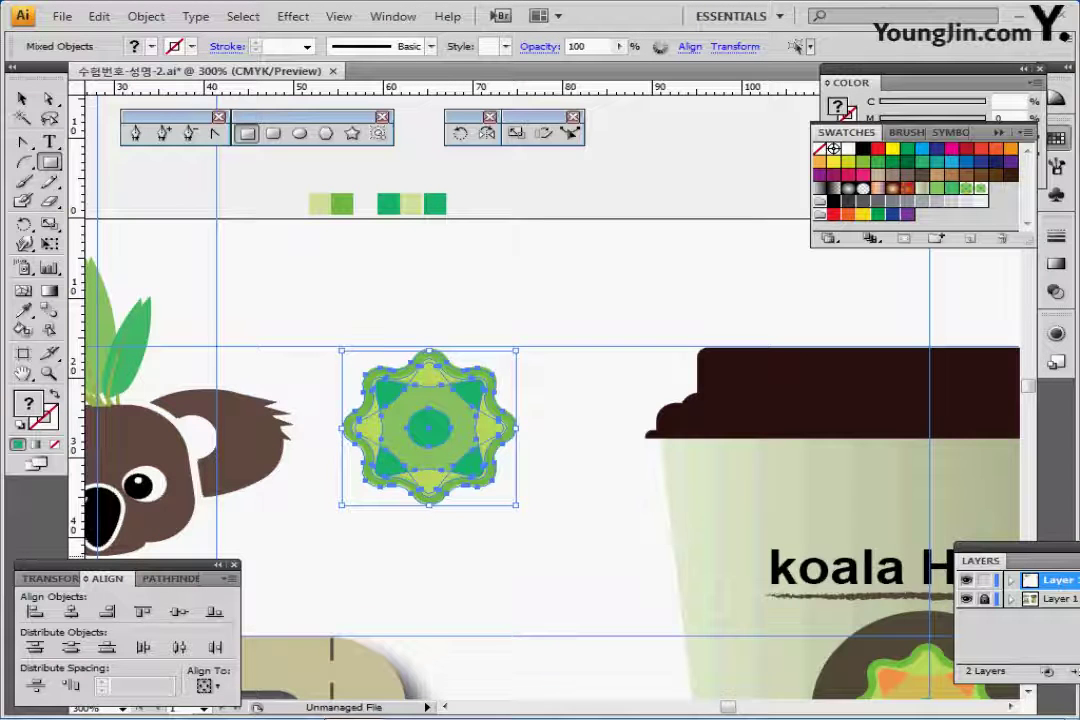
{"action": "left_click", "coordinate": [966, 599]}
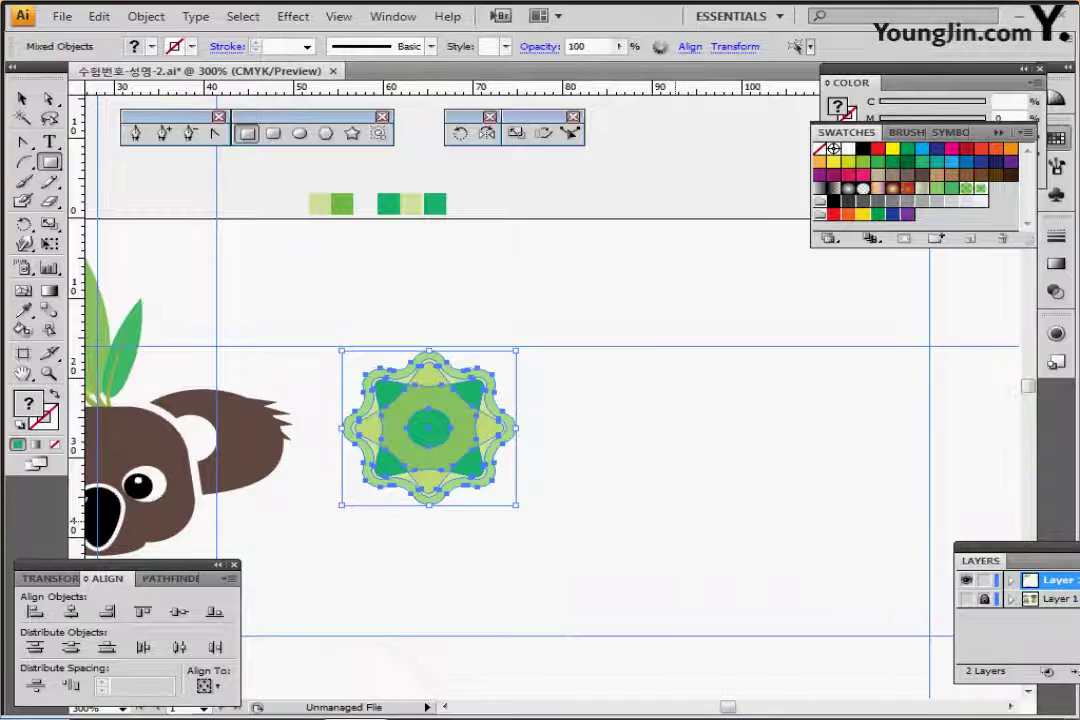
{"action": "key", "text": "ctrl+s"}
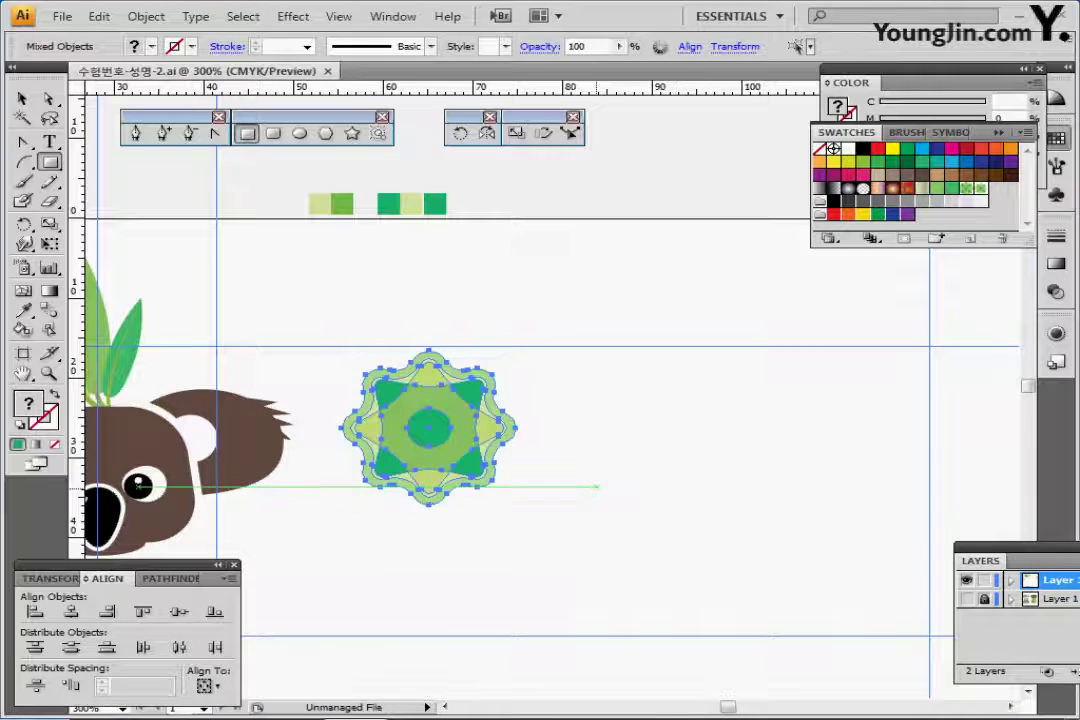
- Pick up the beige from the colour sample beside the artboard as the fill colour and clear the selection
{"action": "left_click_drag", "start_coordinate": [592, 518], "coordinate": [613, 360]}
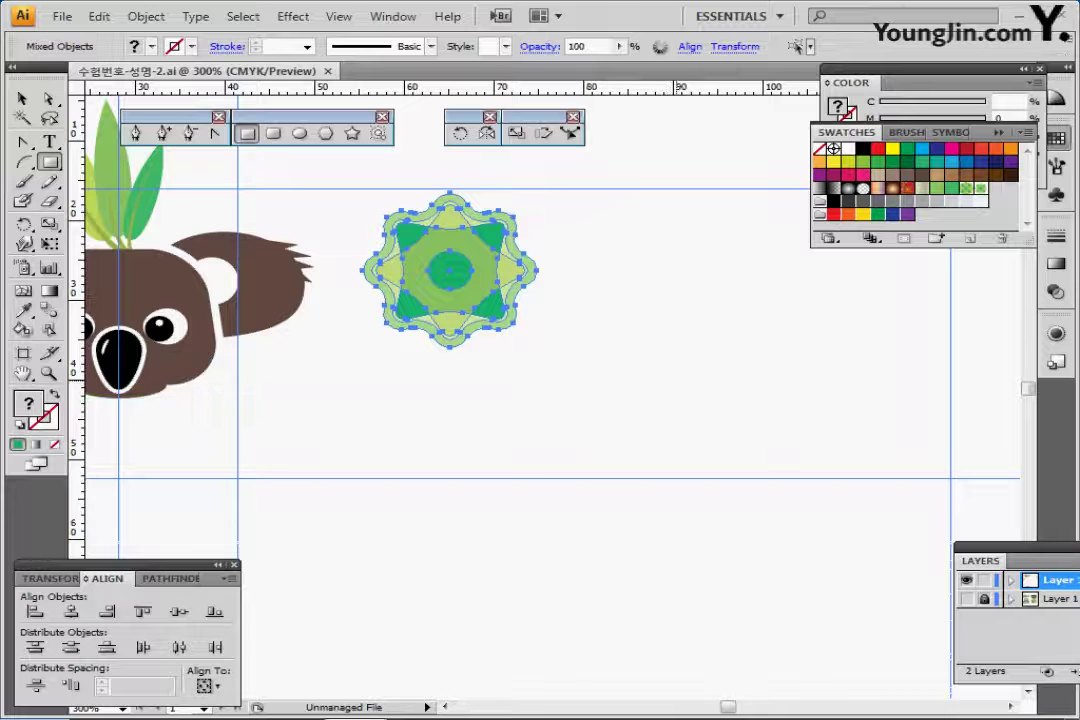
{"action": "left_click_drag", "start_coordinate": [525, 526], "coordinate": [640, 452]}
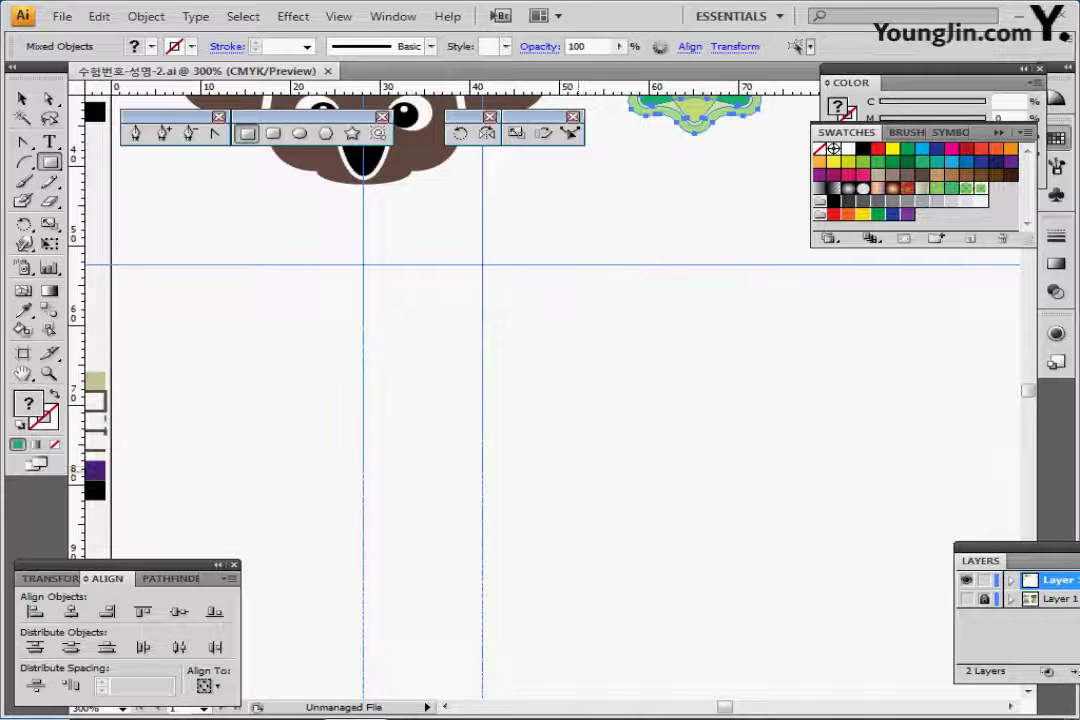
{"action": "left_click_drag", "start_coordinate": [544, 488], "coordinate": [488, 371]}
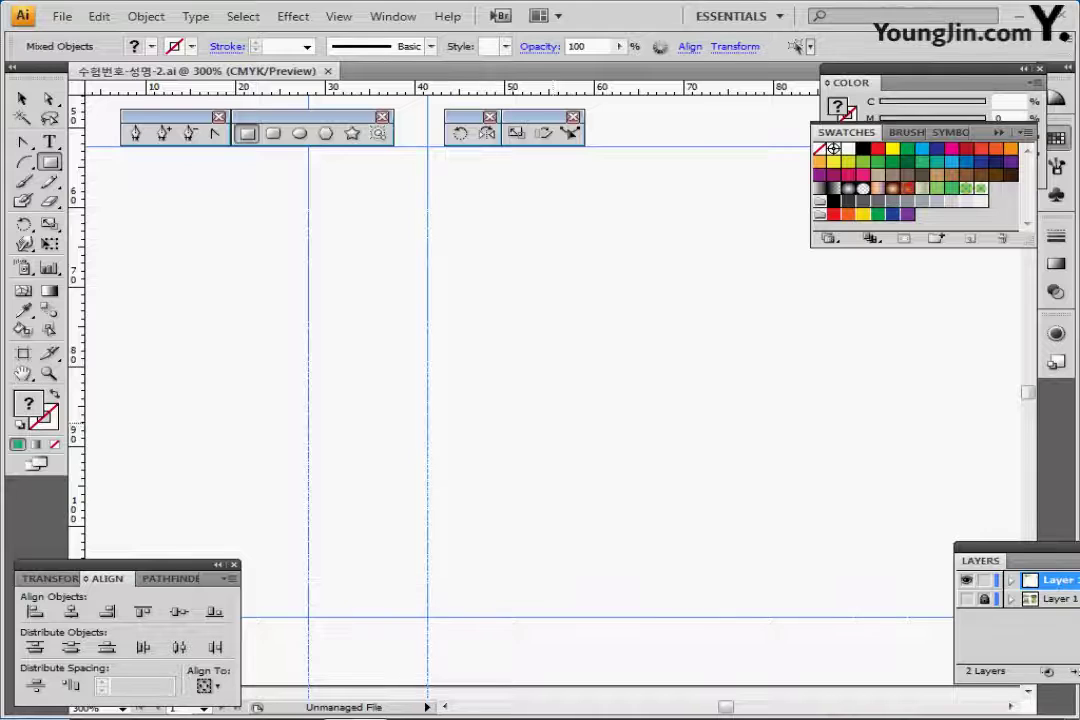
{"action": "key", "text": "ctrl+minus"}
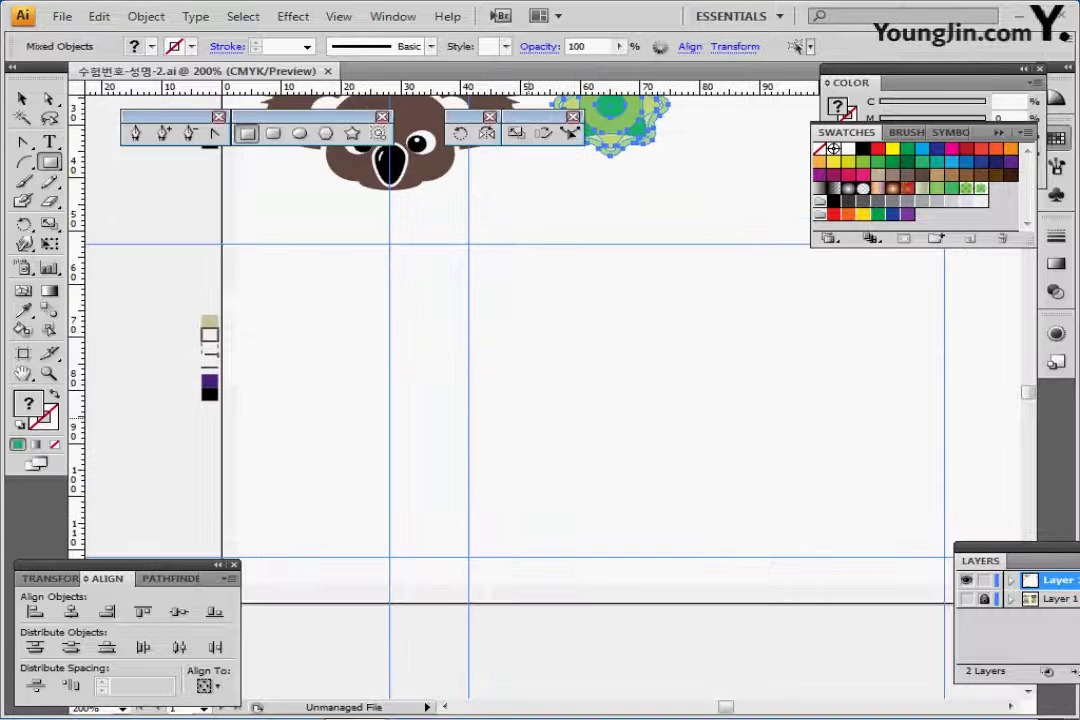
{"action": "left_click_drag", "start_coordinate": [480, 417], "coordinate": [354, 413]}
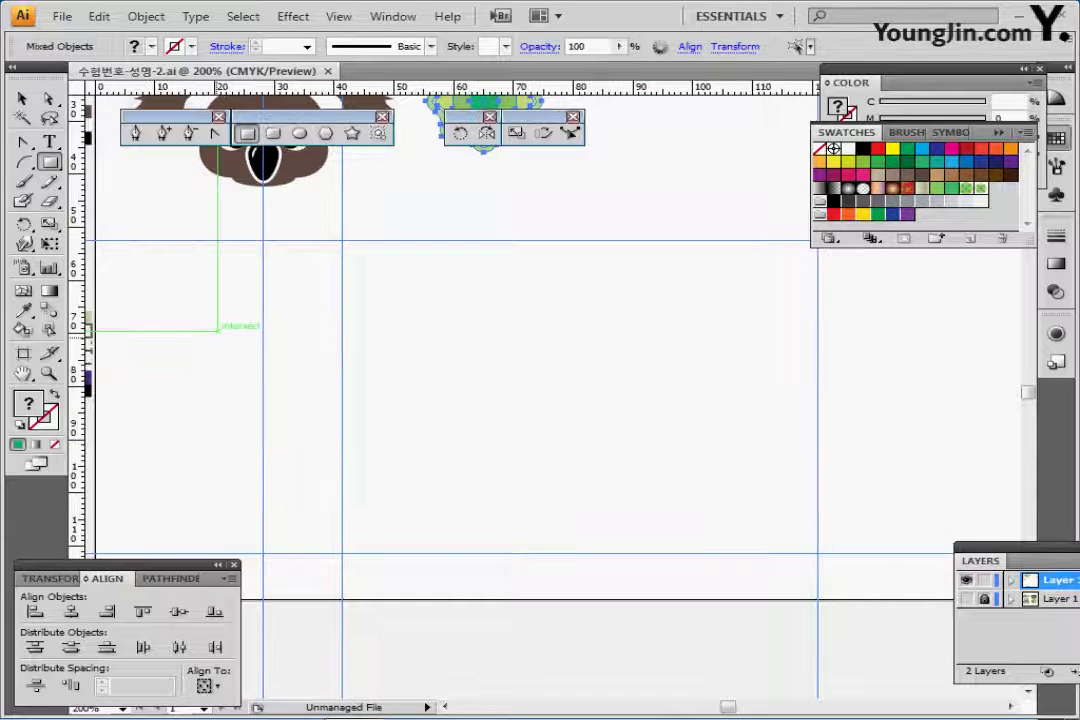
{"action": "left_click_drag", "start_coordinate": [218, 335], "coordinate": [254, 320]}
{"action": "left_click", "coordinate": [119, 301], "text": "ctrl"}
{"action": "key", "text": "ctrl+shift+a"}
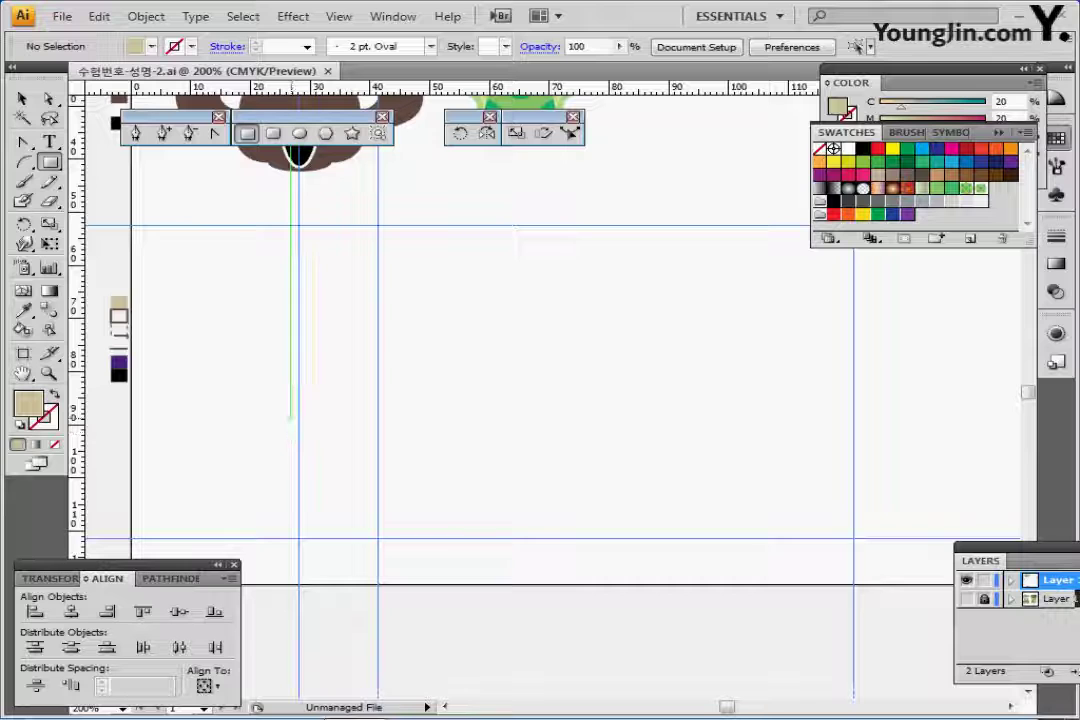
- Create a beige rectangle 66 mm wide and 33 mm high below the koala
{"action": "left_click", "coordinate": [299, 400]}
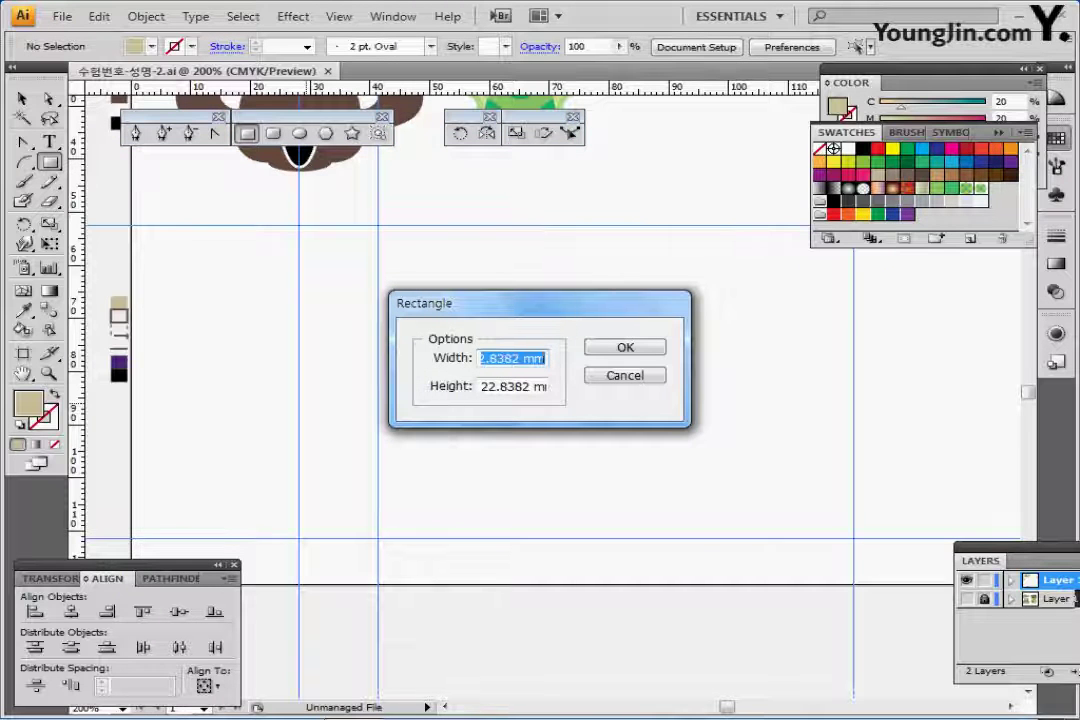
{"action": "type", "text": "66"}
{"action": "key", "text": "Tab"}
{"action": "type", "text": "3"}
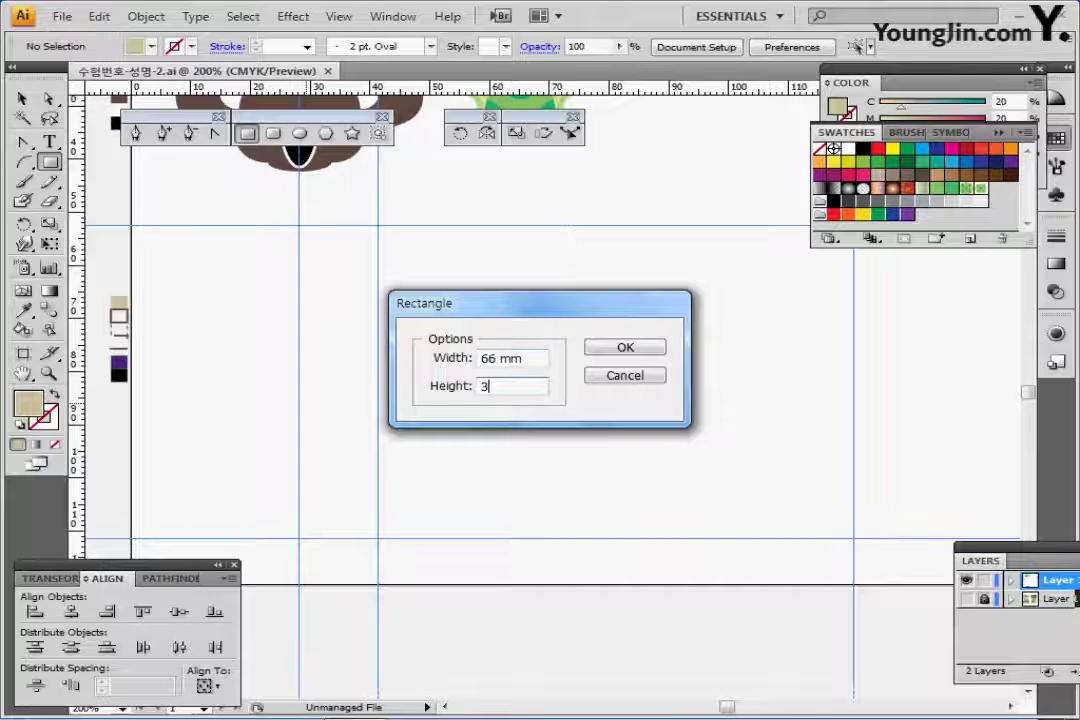
{"action": "type", "text": "3"}
{"action": "key", "text": "Return"}
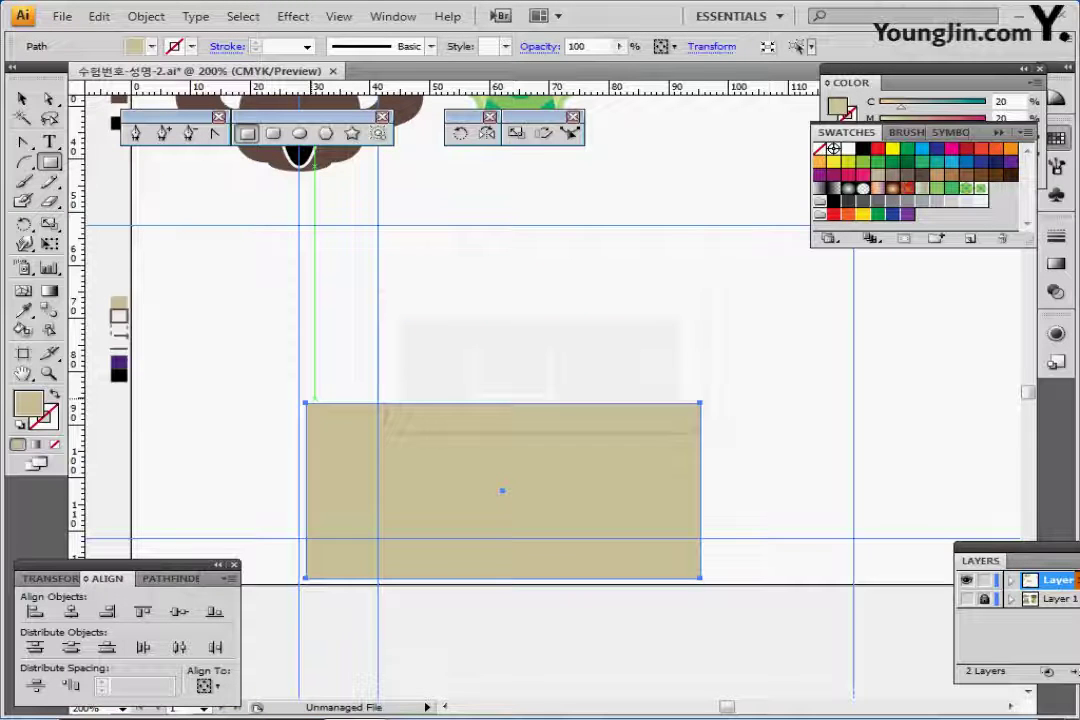
- Move the beige rectangle onto the base of the package outline in the reference layer, hide that layer again, and save the document
{"action": "left_click_drag", "start_coordinate": [582, 538], "coordinate": [481, 491]}
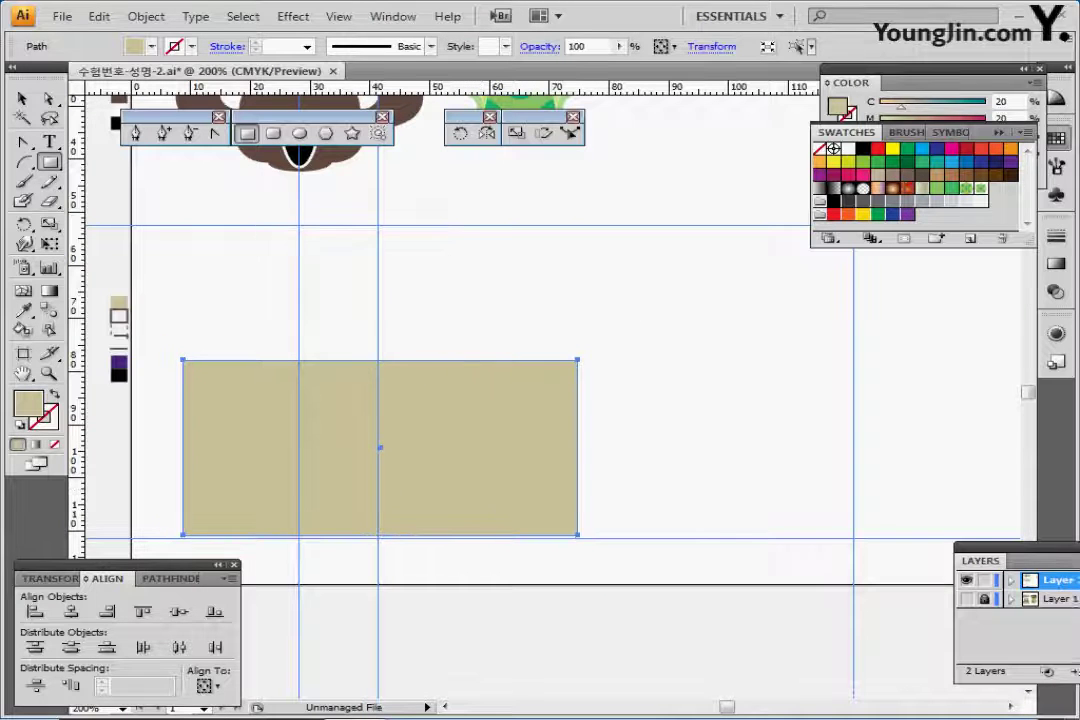
{"action": "left_click", "coordinate": [967, 599]}
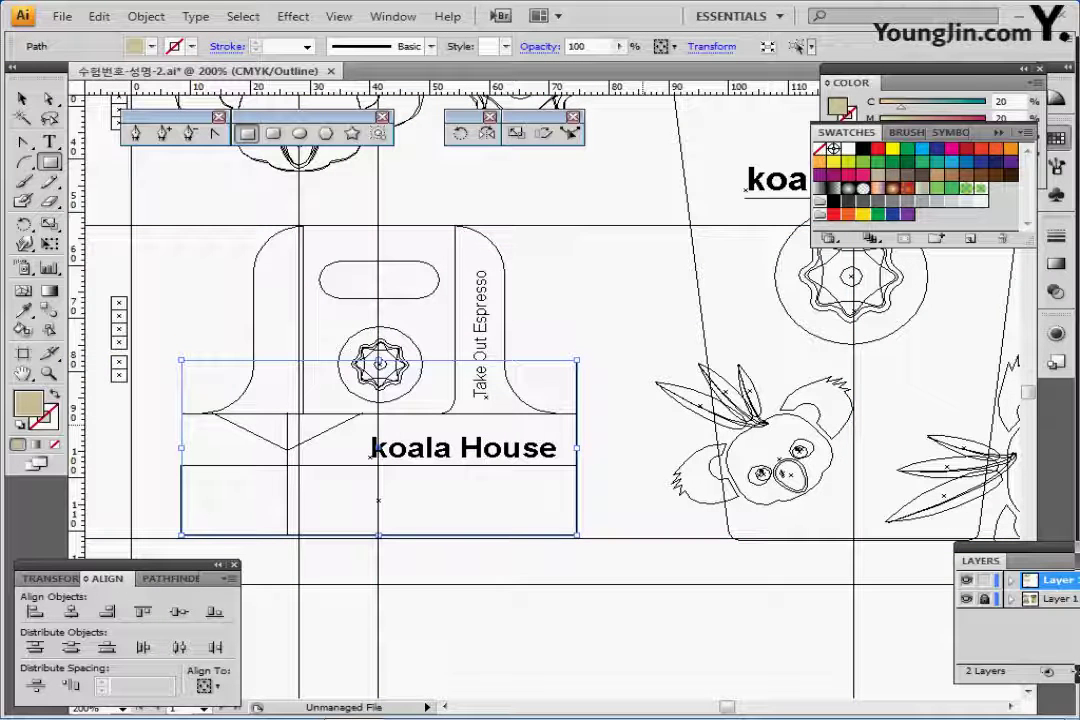
{"action": "left_click", "coordinate": [967, 599]}
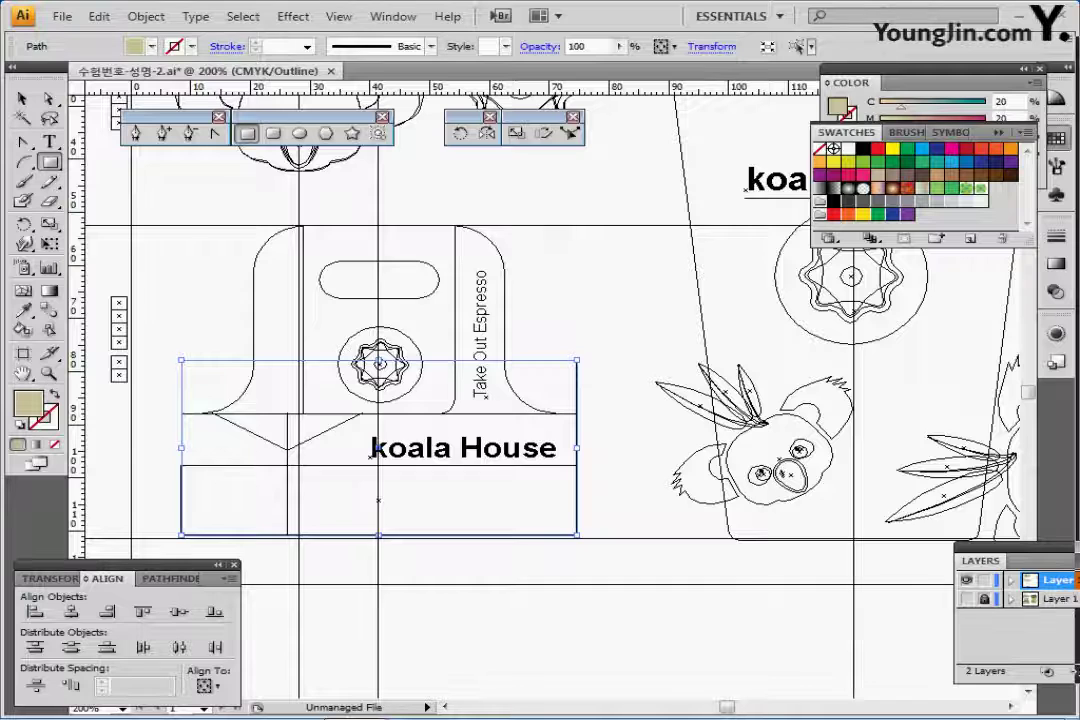
{"action": "key", "text": "ctrl+y"}
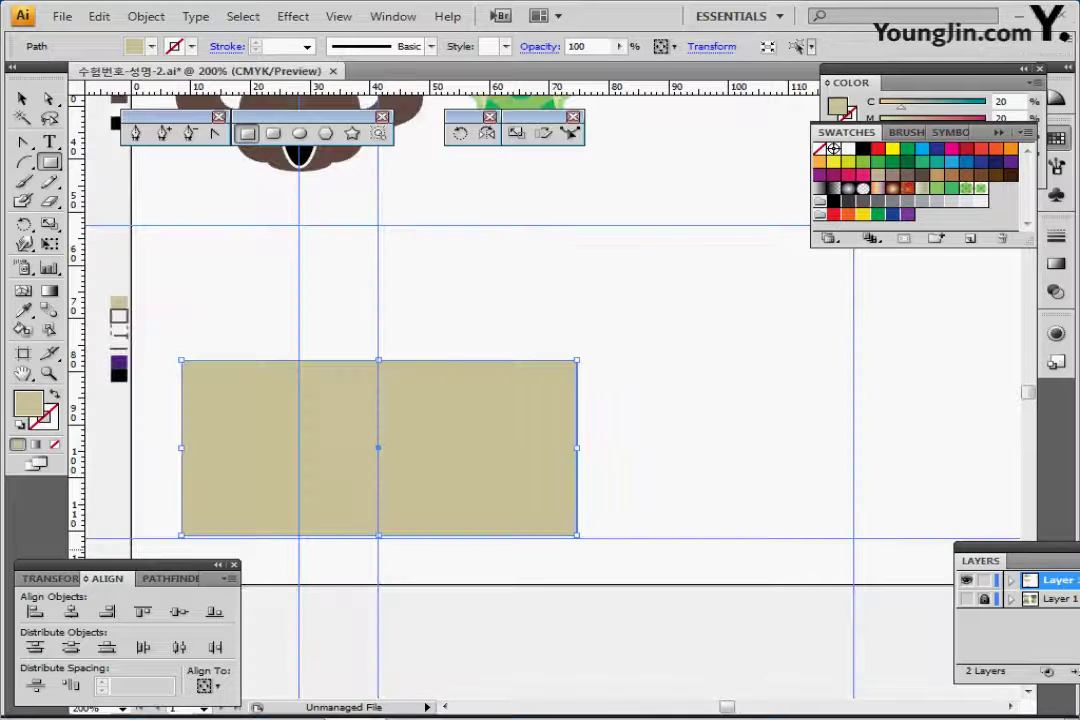
{"action": "key", "text": "ctrl+s"}
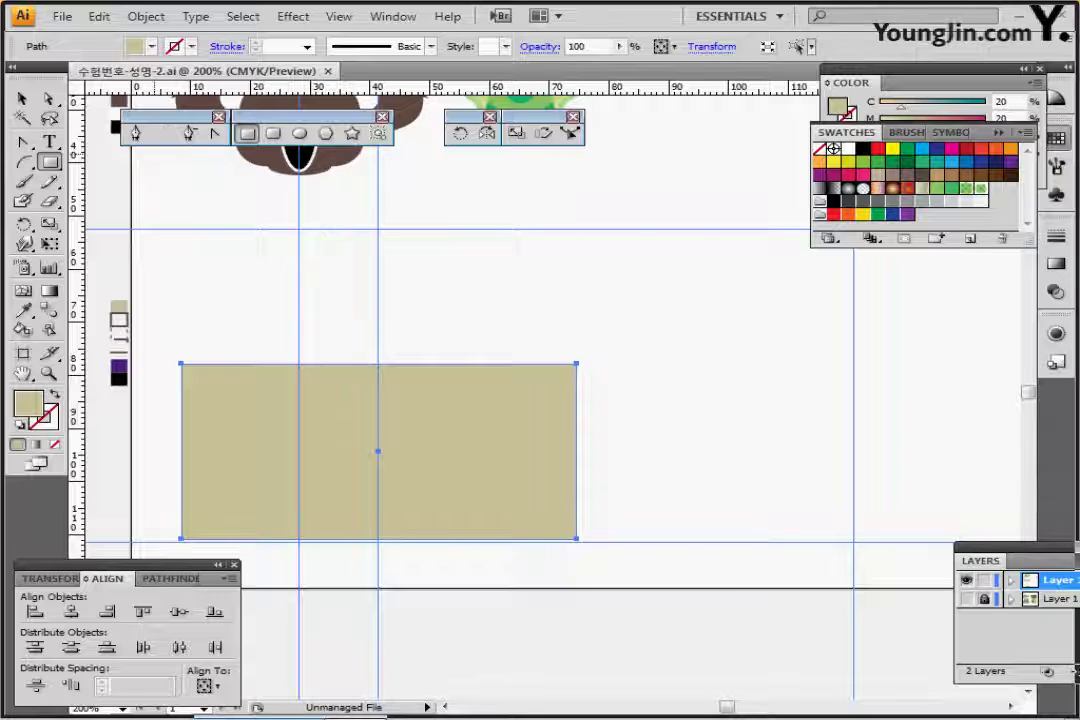
- Create a beige rounded rectangle 42 mm wide and 35 mm high with a 9 mm corner radius above the base rectangle
{"action": "left_click", "coordinate": [273, 133]}
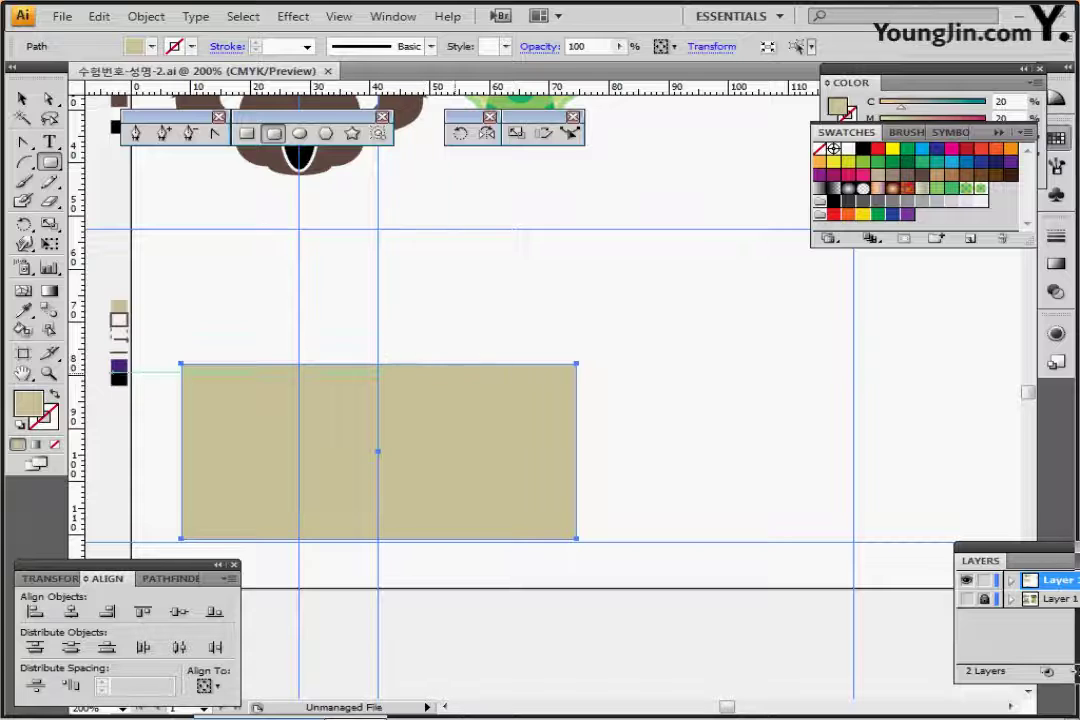
{"action": "left_click", "coordinate": [379, 299]}
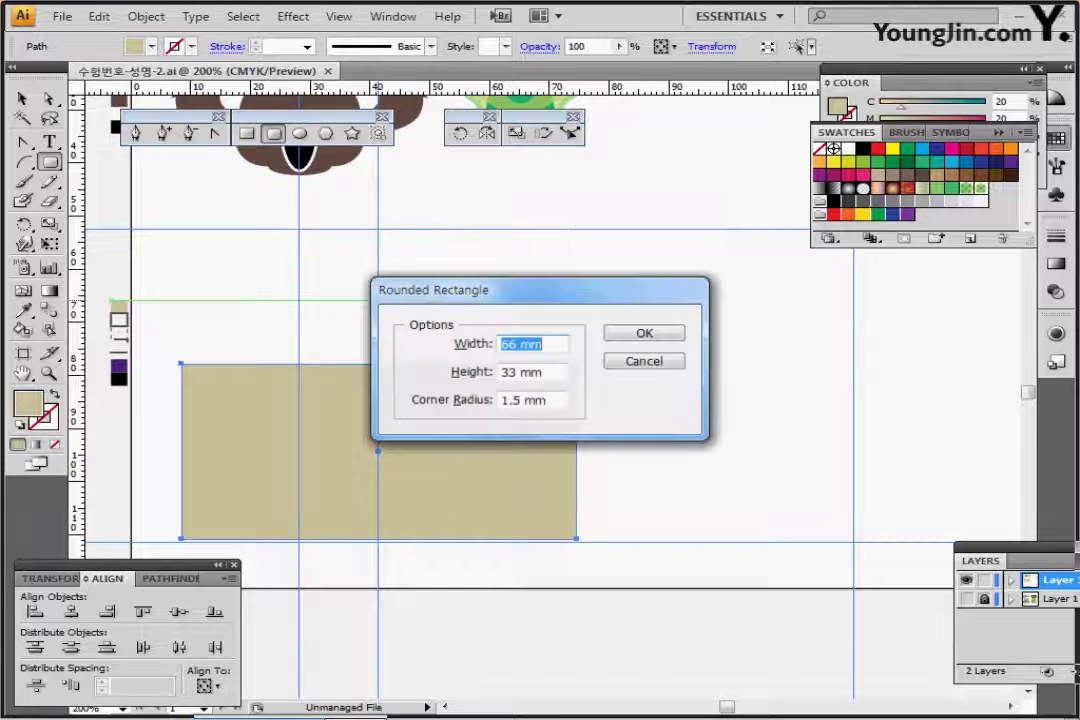
{"action": "type", "text": "42"}
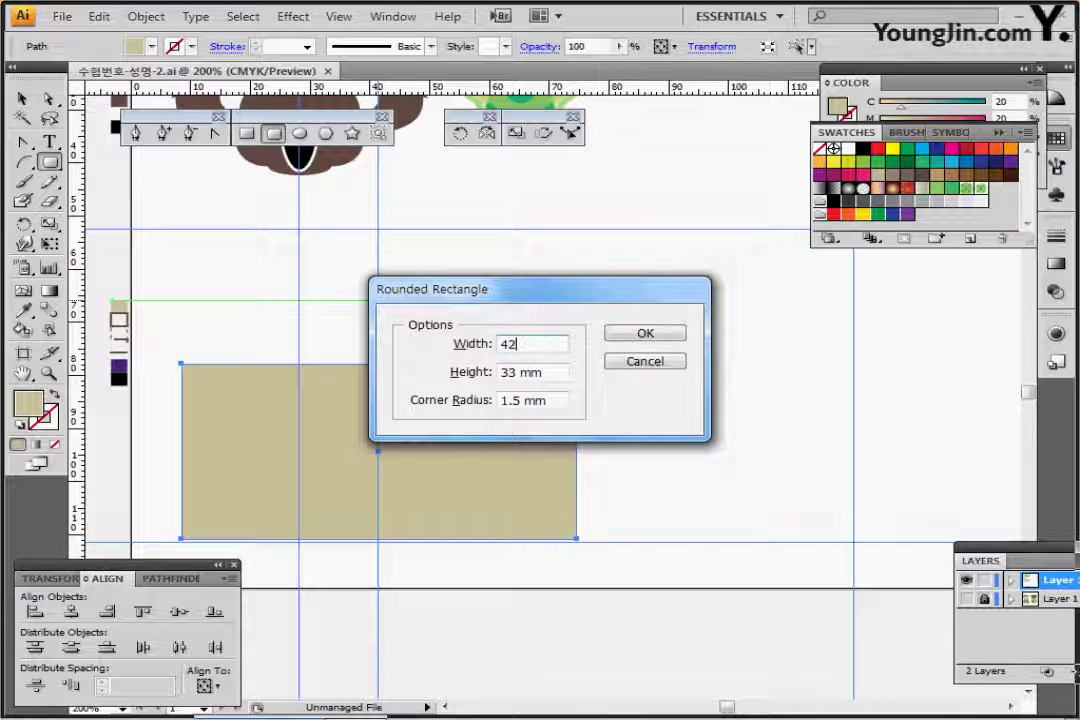
{"action": "key", "text": "Tab"}
{"action": "type", "text": "35"}
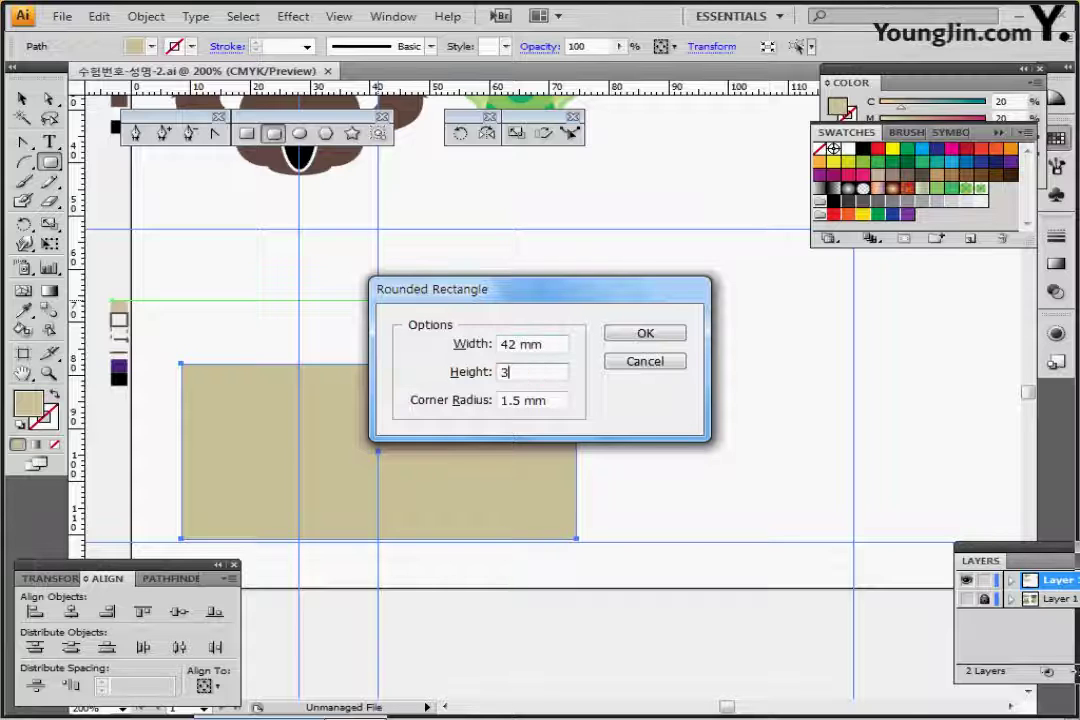
{"action": "key", "text": "Tab"}
{"action": "type", "text": "6"}
{"action": "key", "text": "Return"}
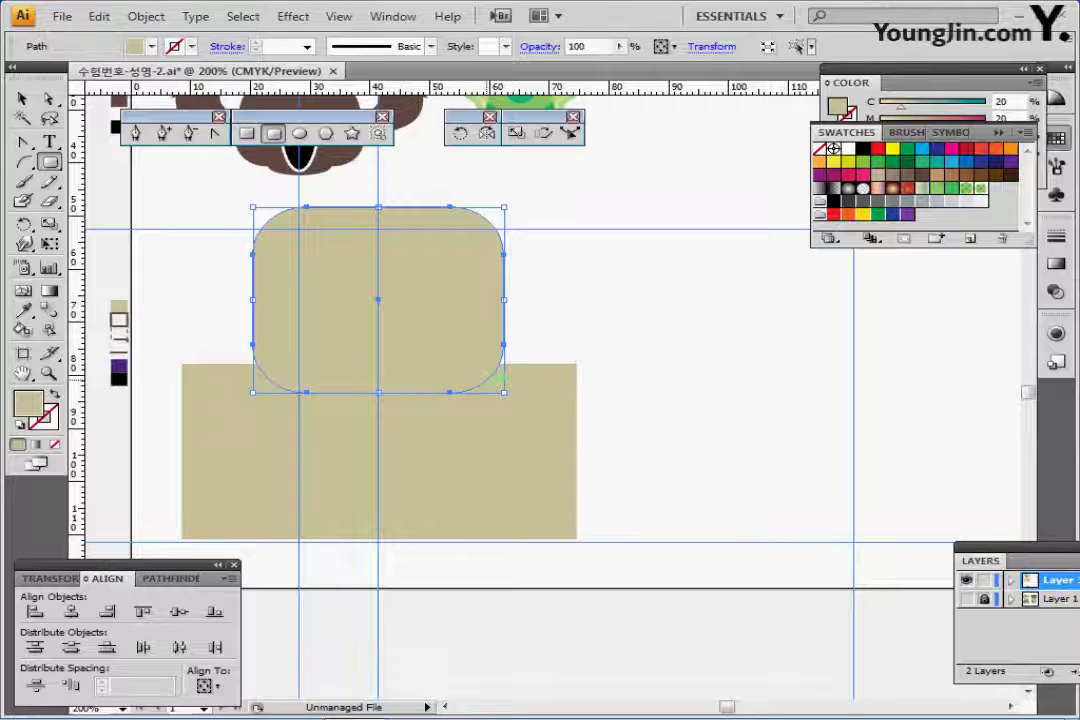
- Move the rounded rectangle onto the package's upper outline in the reference layer, hide that layer again, and save the document
{"action": "left_click_drag", "start_coordinate": [445, 322], "coordinate": [445, 353]}
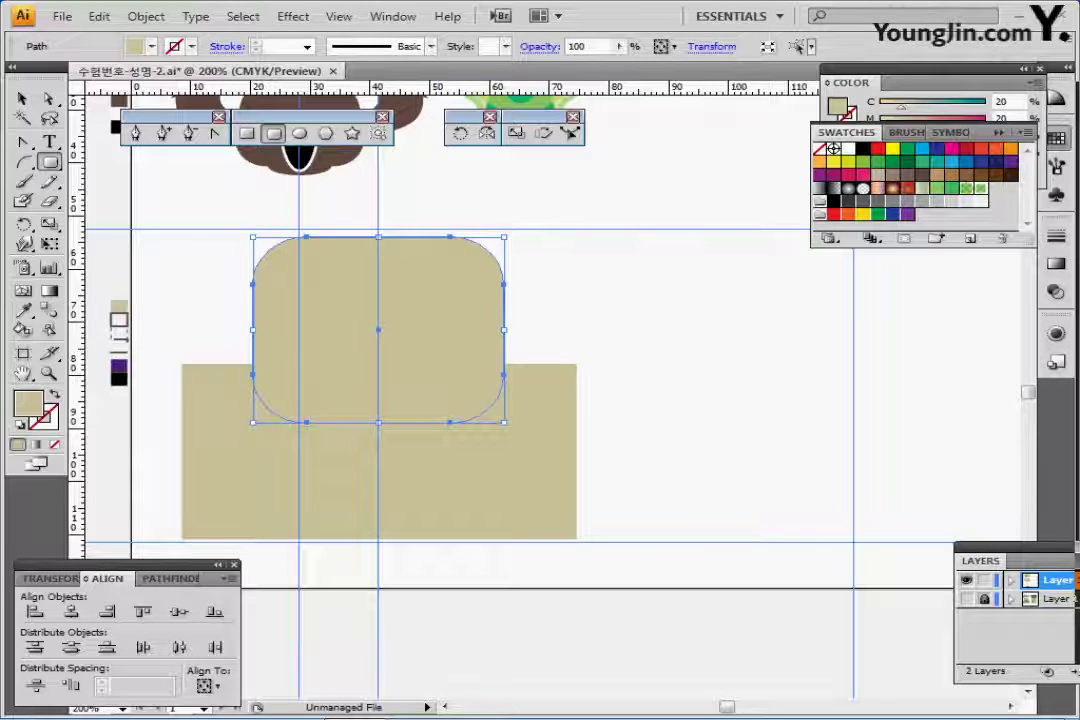
{"action": "key", "text": "ctrl+y"}
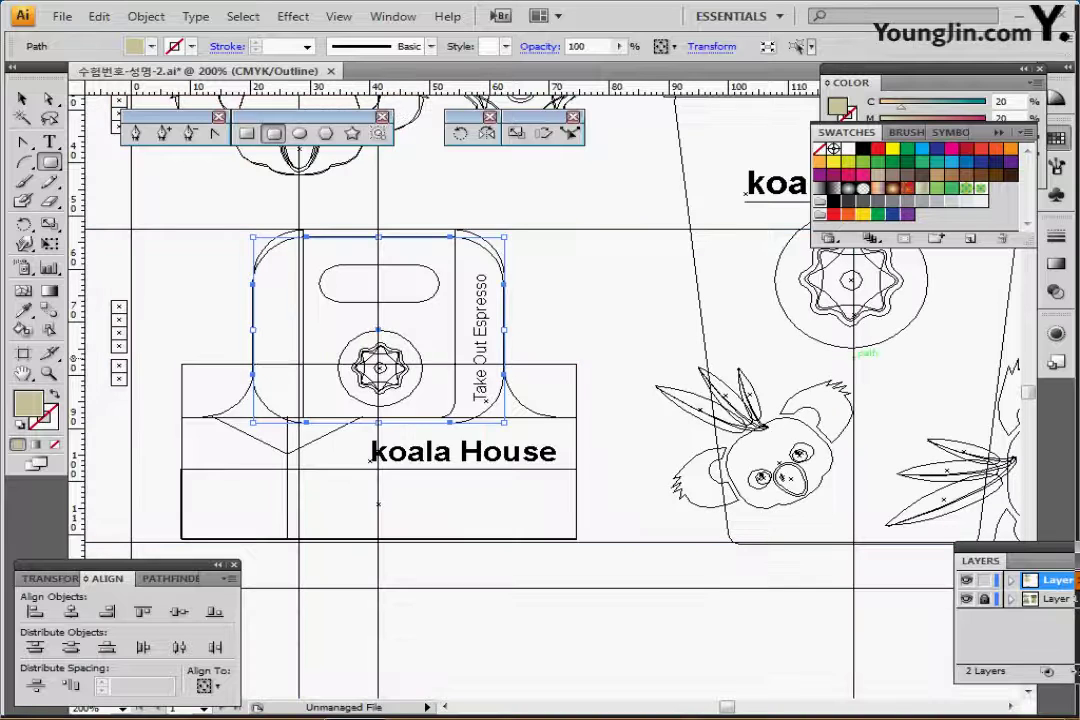
{"action": "key", "text": "Up"}
{"action": "key", "text": "Up"}
{"action": "key", "text": "Up"}
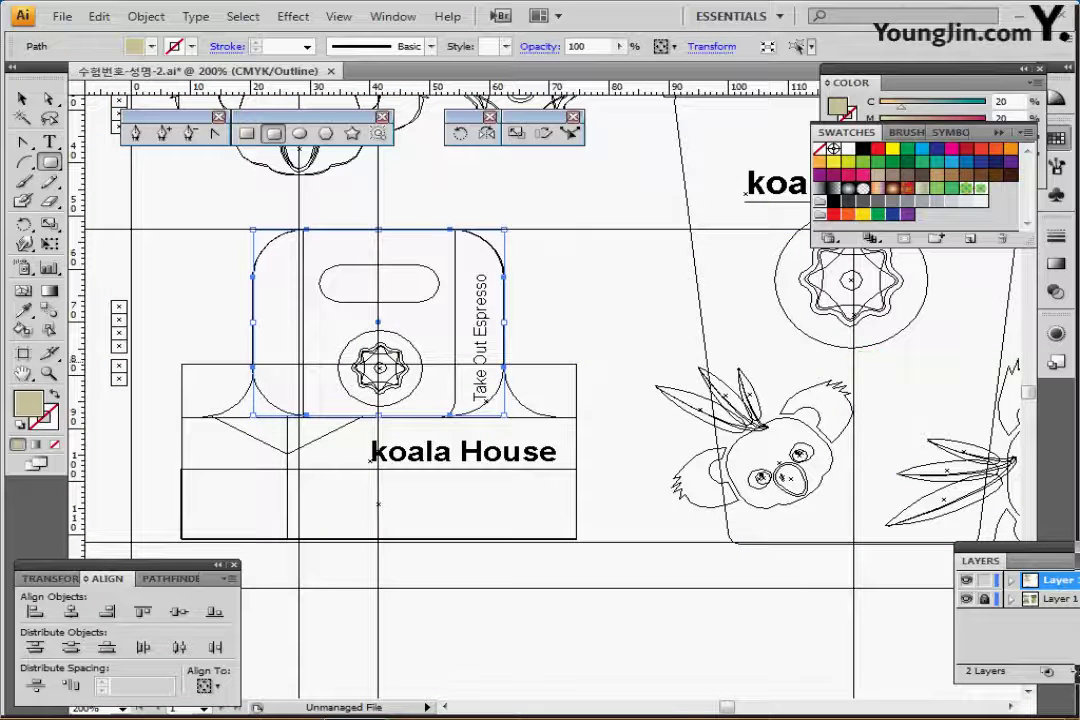
{"action": "key", "text": "ctrl+y"}
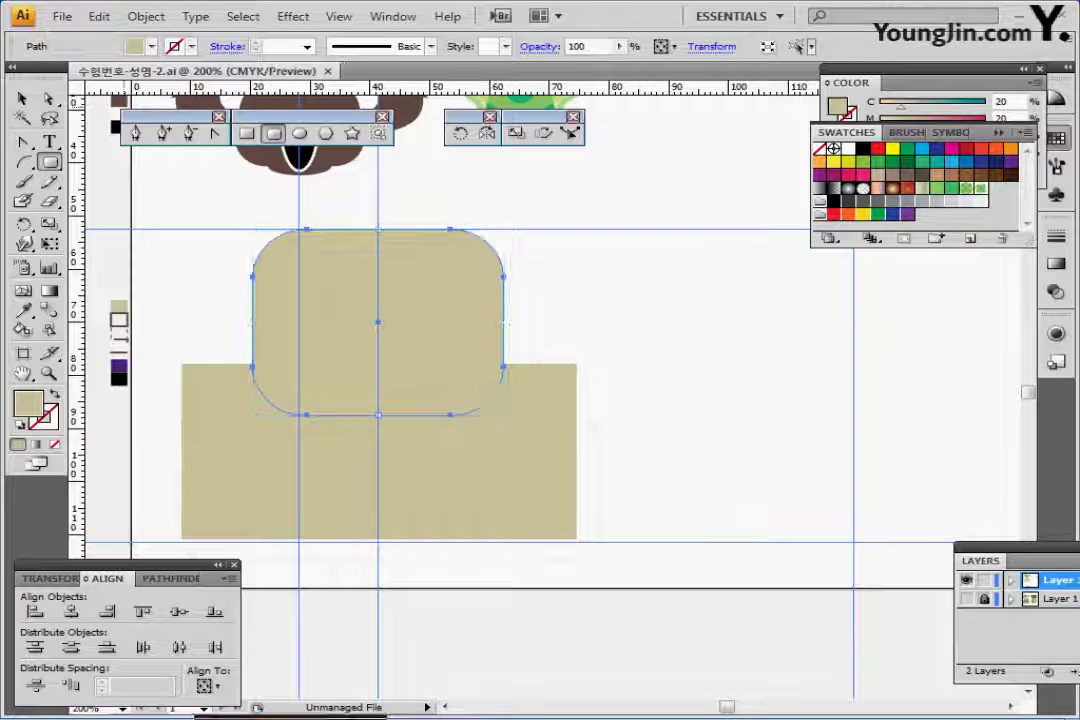
- Select the rounded rectangle and the base rectangle, centre them horizontally on each other, and unite them into one shape
{"action": "left_click_drag", "start_coordinate": [155, 290], "coordinate": [335, 445]}
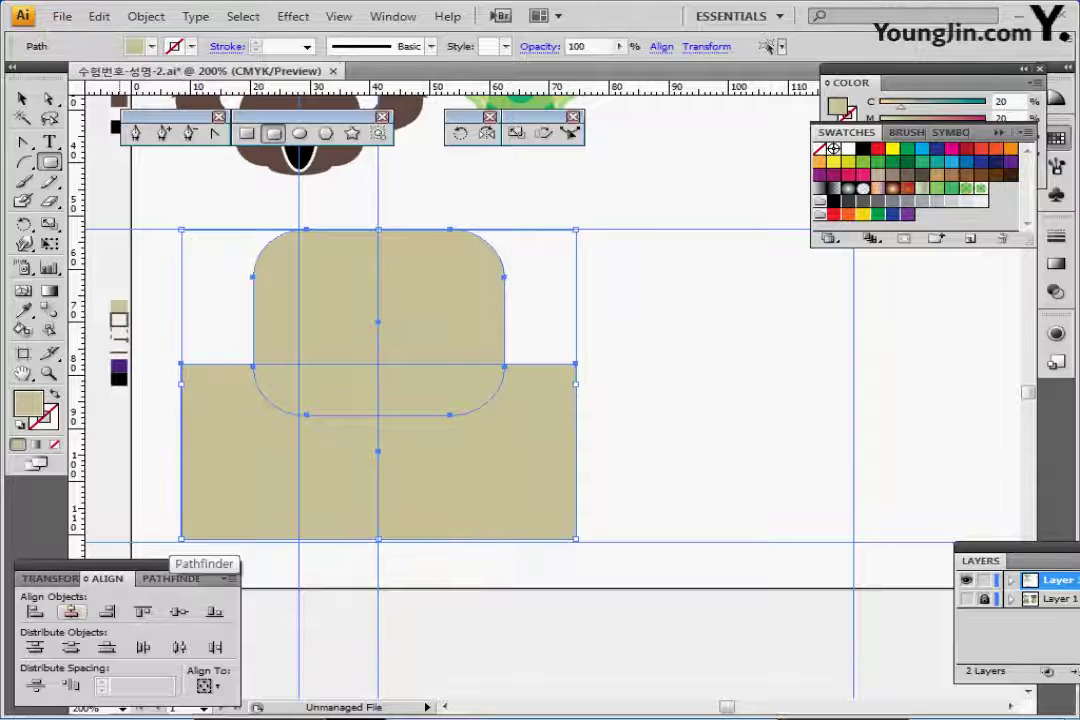
{"action": "left_click", "coordinate": [170, 578]}
{"action": "left_click", "coordinate": [34, 613]}
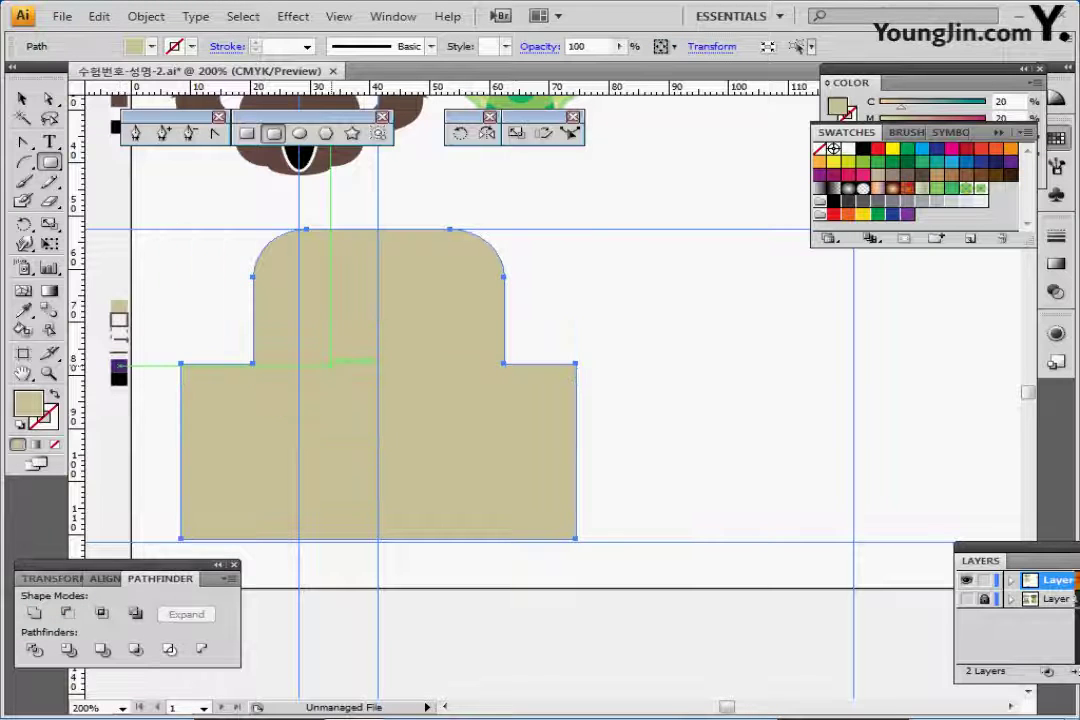
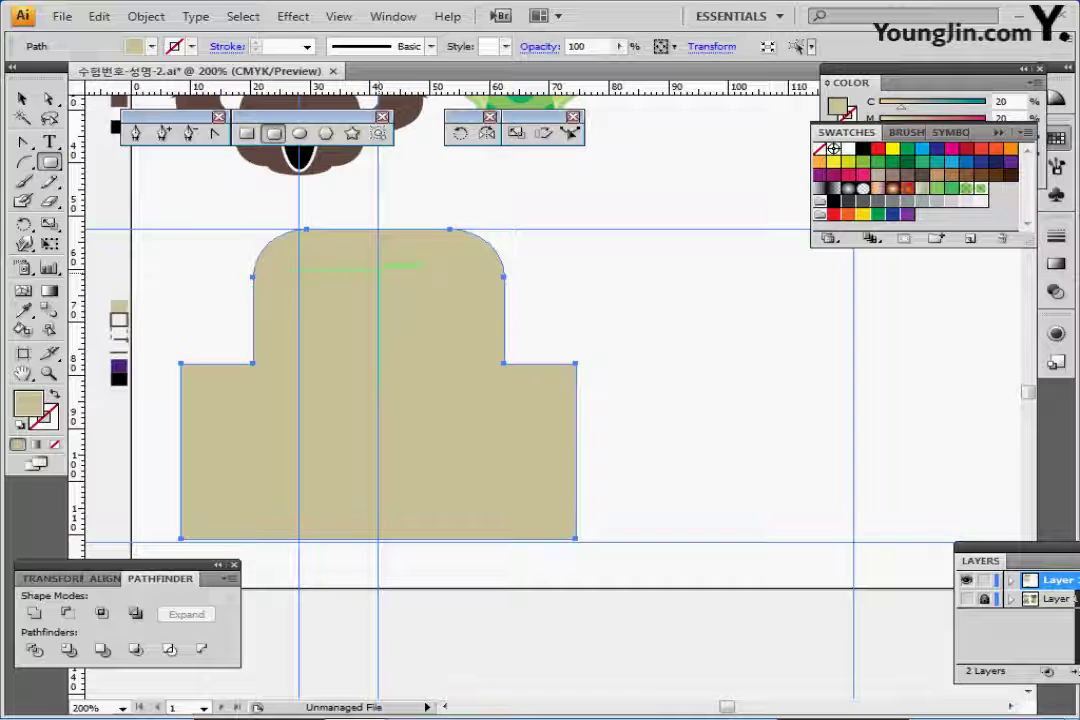
- Open the size options for a new rounded rectangle in the upper part of the beige package shape
{"action": "left_click", "coordinate": [299, 270]}
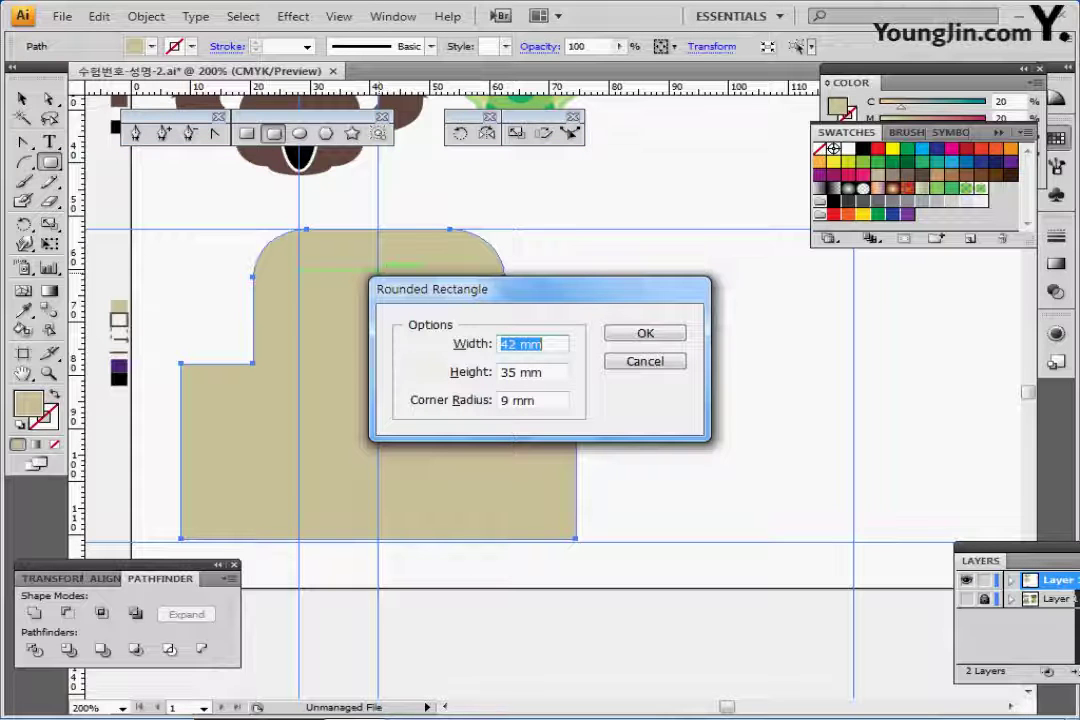
- Create a 20 × 7 mm rounded rectangle centred near the carrier's upper edge, with the default white fill and black stroke
{"action": "type", "text": "20"}
{"action": "key", "text": "Tab"}
{"action": "type", "text": "7"}
{"action": "key", "text": "Tab"}
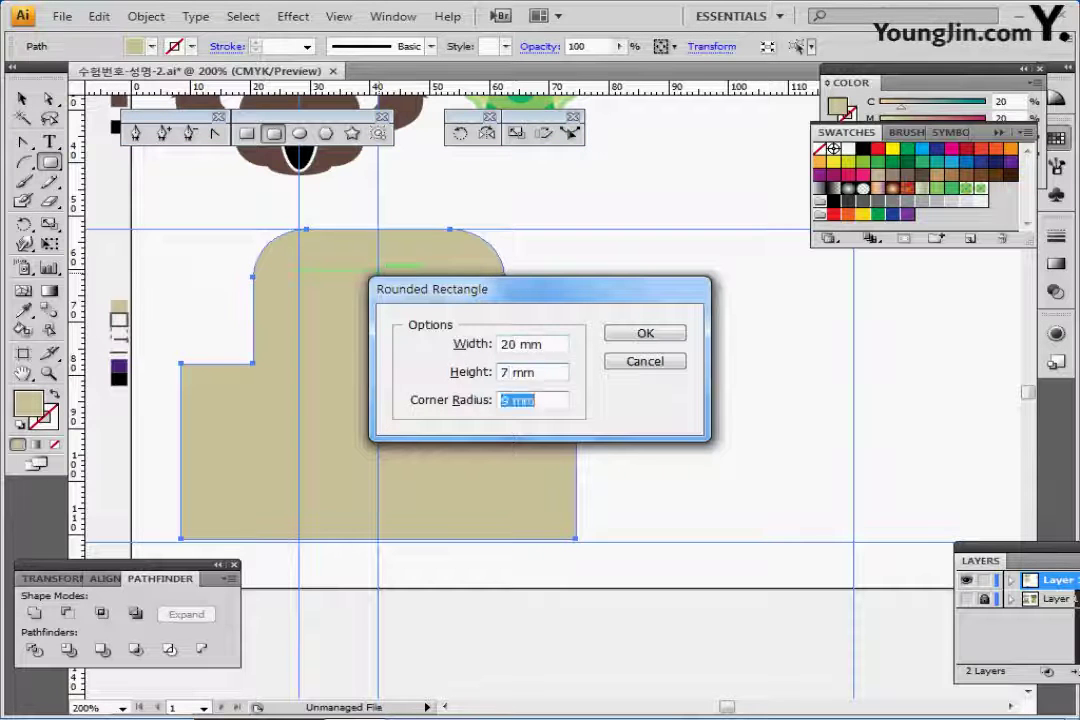
{"action": "key", "text": "Return"}
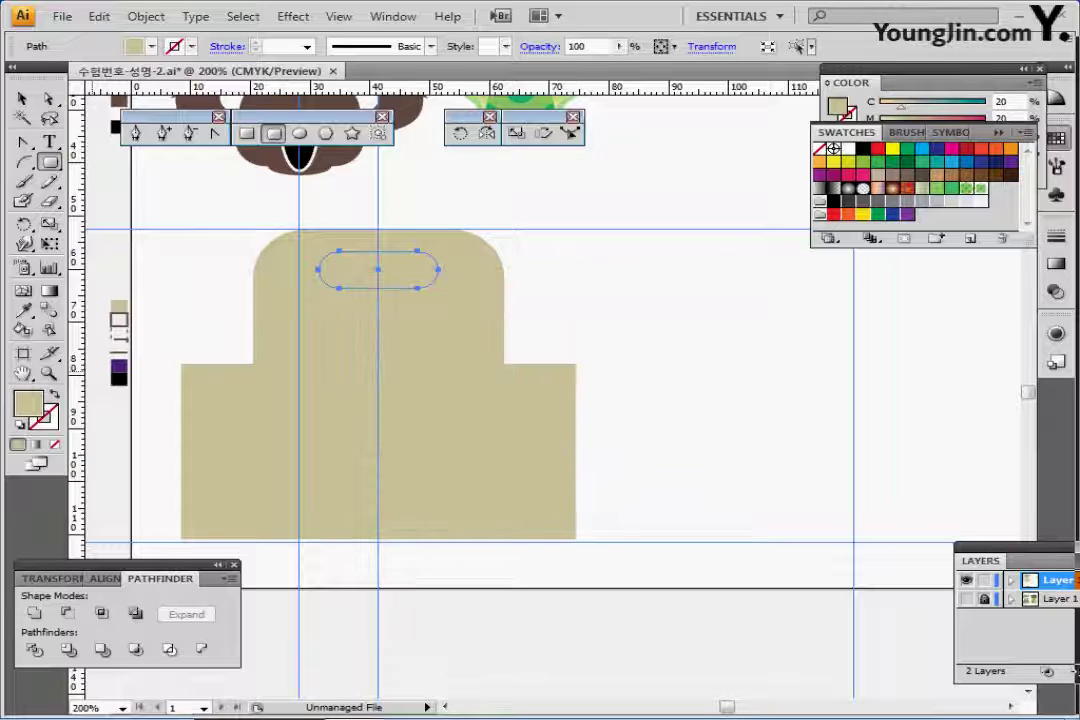
{"action": "key", "text": "d"}
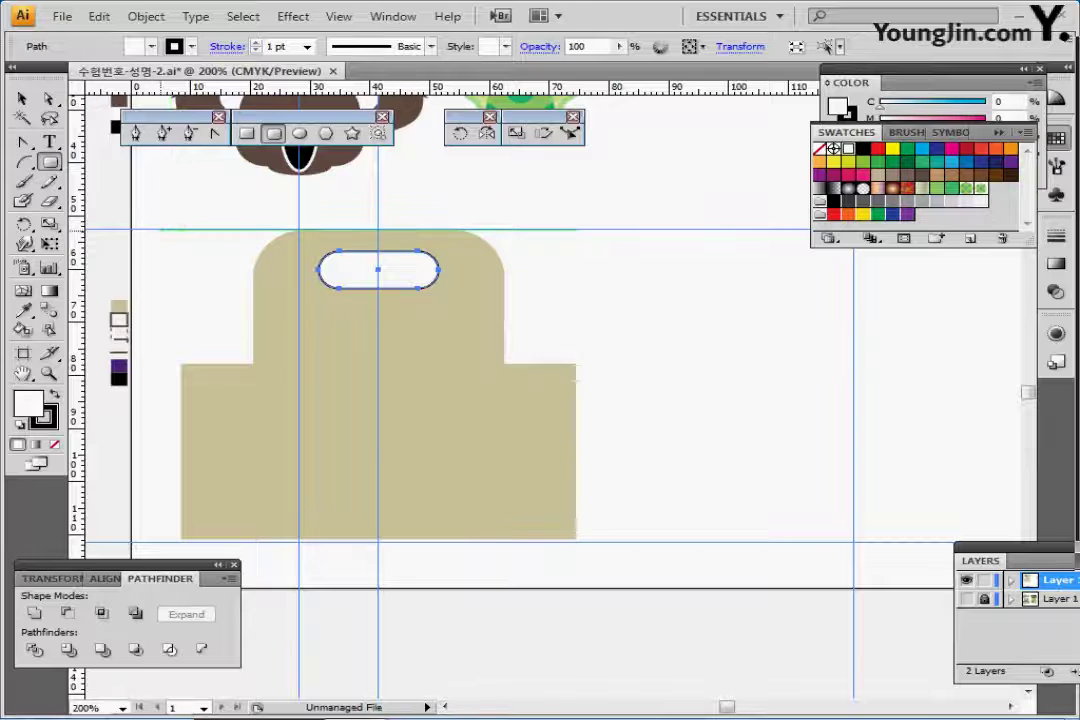
- Create a 25 × 40 mm rounded rectangle with a 9 mm corner radius over the carrier's upper-left shoulder
{"action": "left_click", "coordinate": [160, 230]}
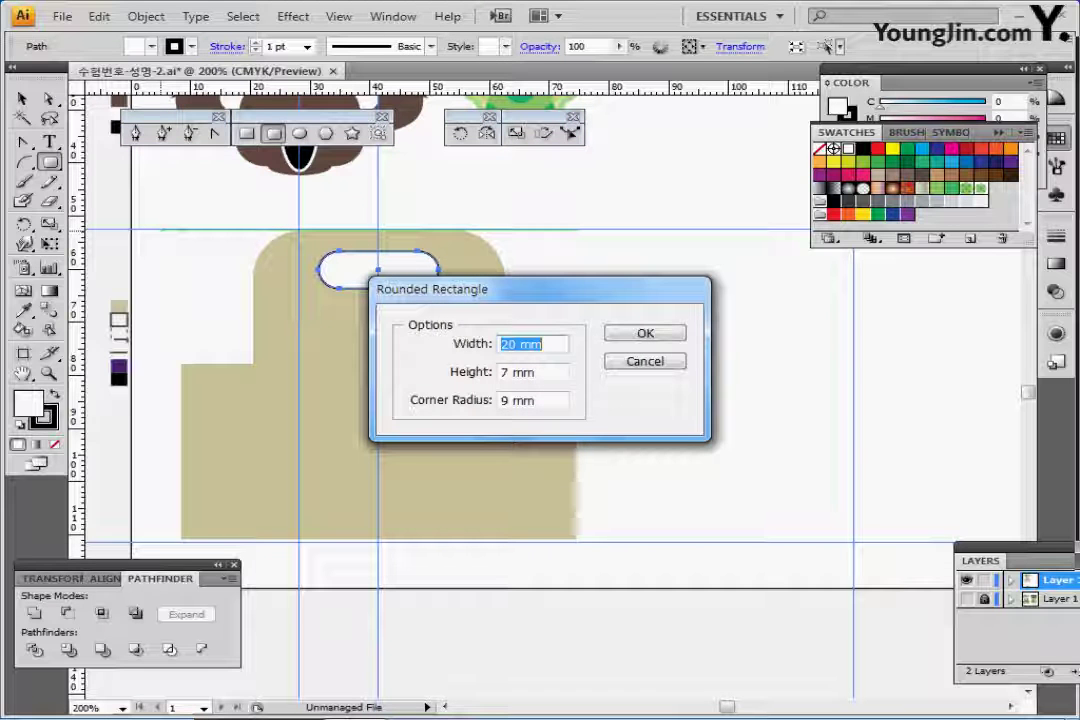
{"action": "type", "text": "25"}
{"action": "key", "text": "Tab"}
{"action": "type", "text": "40"}
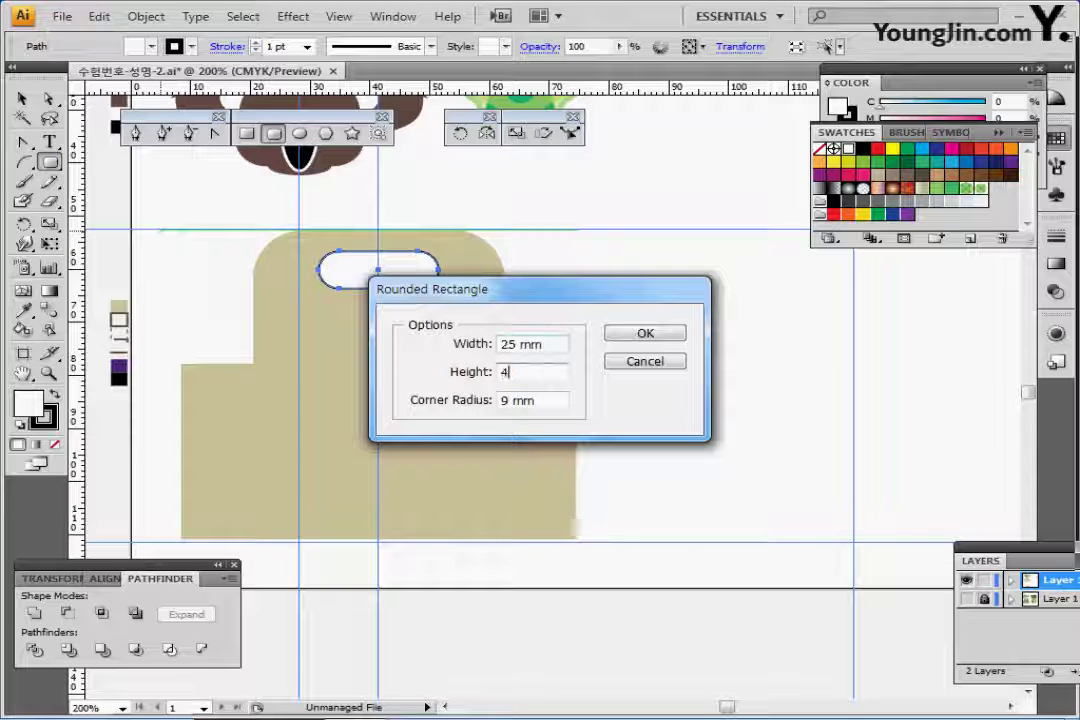
{"action": "key", "text": "Tab"}
{"action": "key", "text": "Return"}
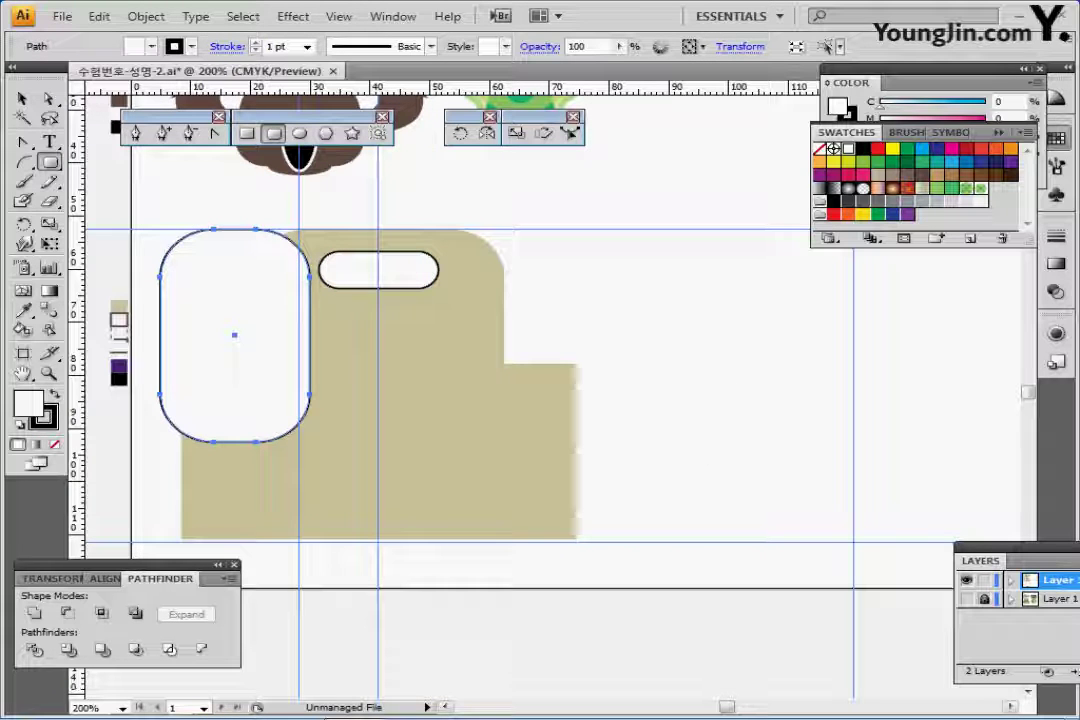
- In outline view over the reference artwork, move the tall rounded rectangle outward until its edge meets the carrier's left side
{"action": "key", "text": "ctrl+y"}
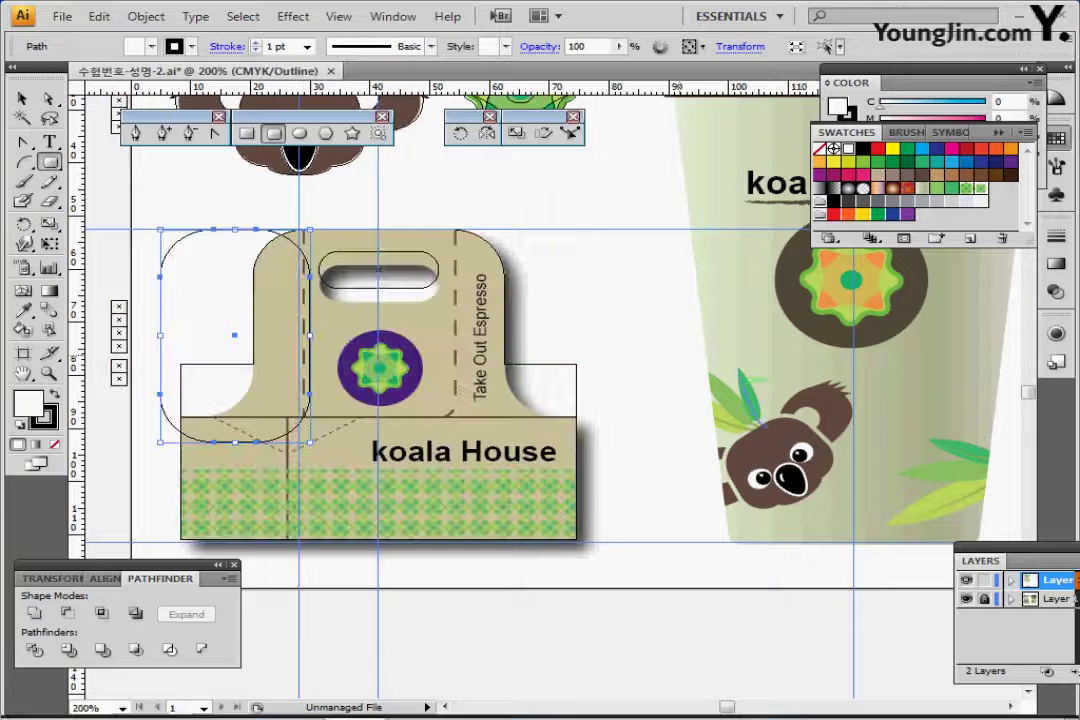
{"action": "key", "text": "Left"}
{"action": "key", "text": "Left"}
{"action": "key", "text": "Left"}
{"action": "key", "text": "Left"}
{"action": "key", "text": "Left"}
{"action": "key", "text": "Left"}
{"action": "key", "text": "Left"}
{"action": "key", "text": "Left"}
{"action": "key", "text": "Left"}
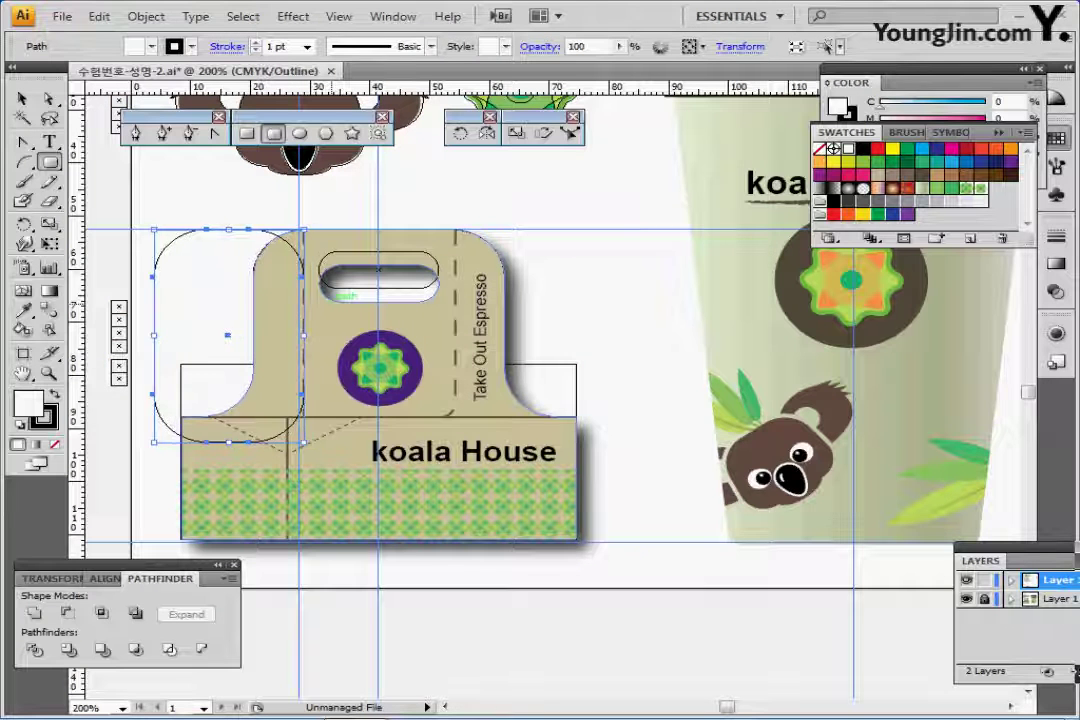
{"action": "key", "text": "Up"}
{"action": "key", "text": "Up"}
{"action": "key", "text": "Up"}
{"action": "key", "text": "Up"}
{"action": "key", "text": "Up"}
{"action": "key", "text": "Up"}
{"action": "key", "text": "Up"}
{"action": "key", "text": "Up"}
{"action": "key", "text": "Up"}
{"action": "key", "text": "Up"}
{"action": "key", "text": "Up"}
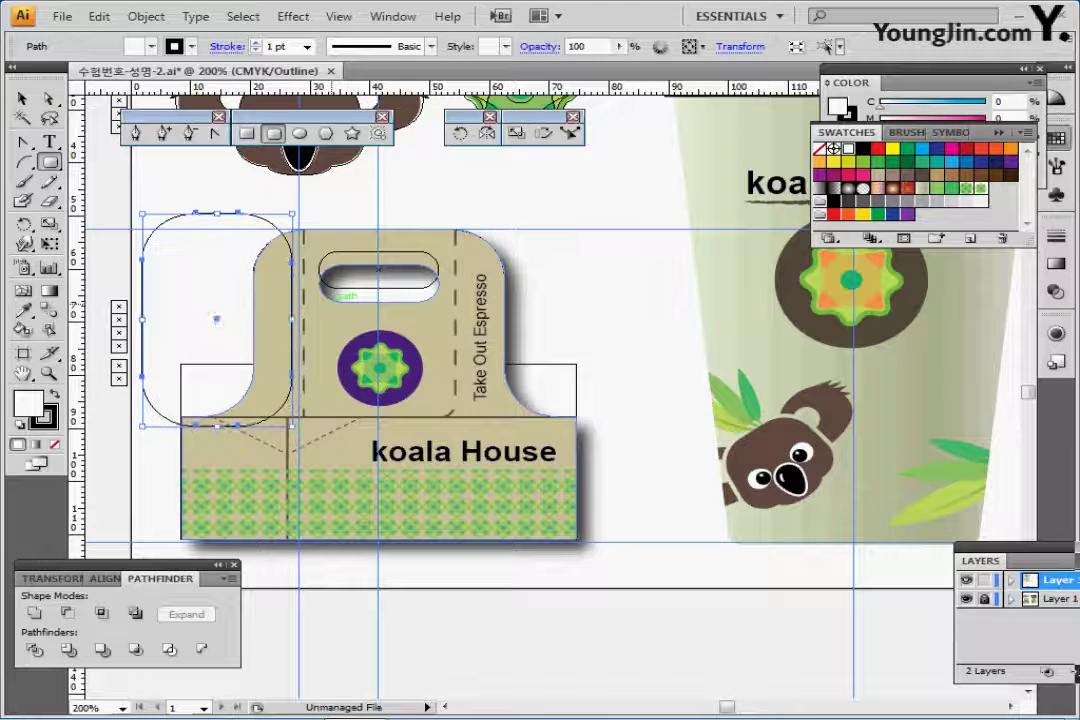
{"action": "key", "text": "ctrl+plus"}
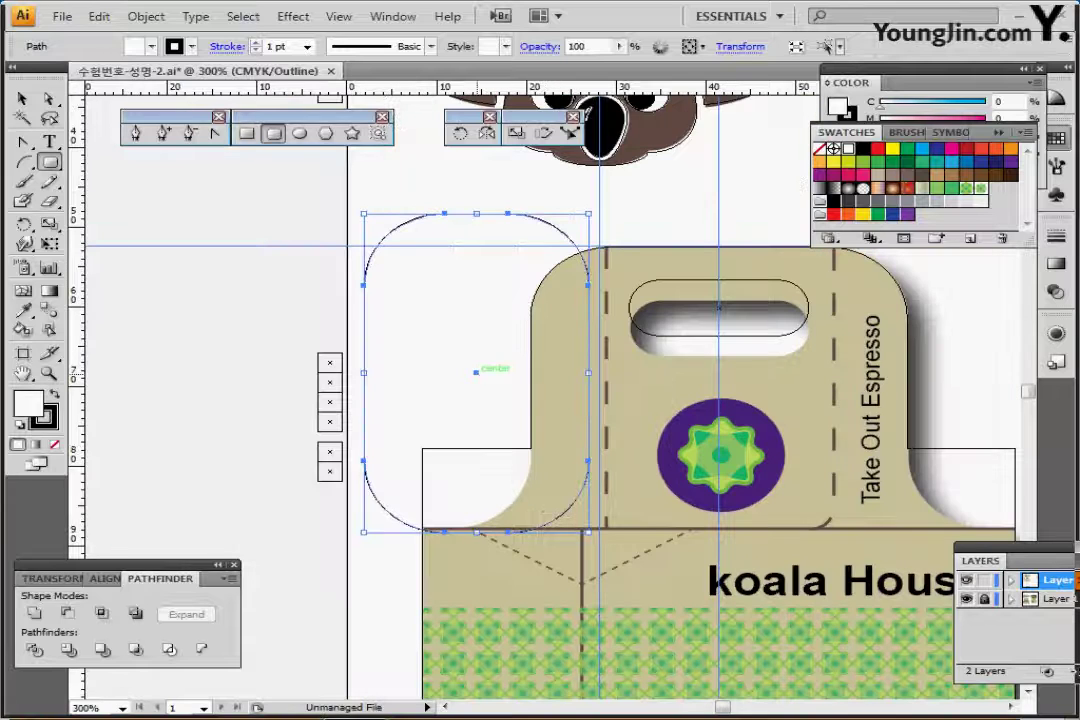
{"action": "left_click_drag", "start_coordinate": [477, 371], "coordinate": [417, 372]}
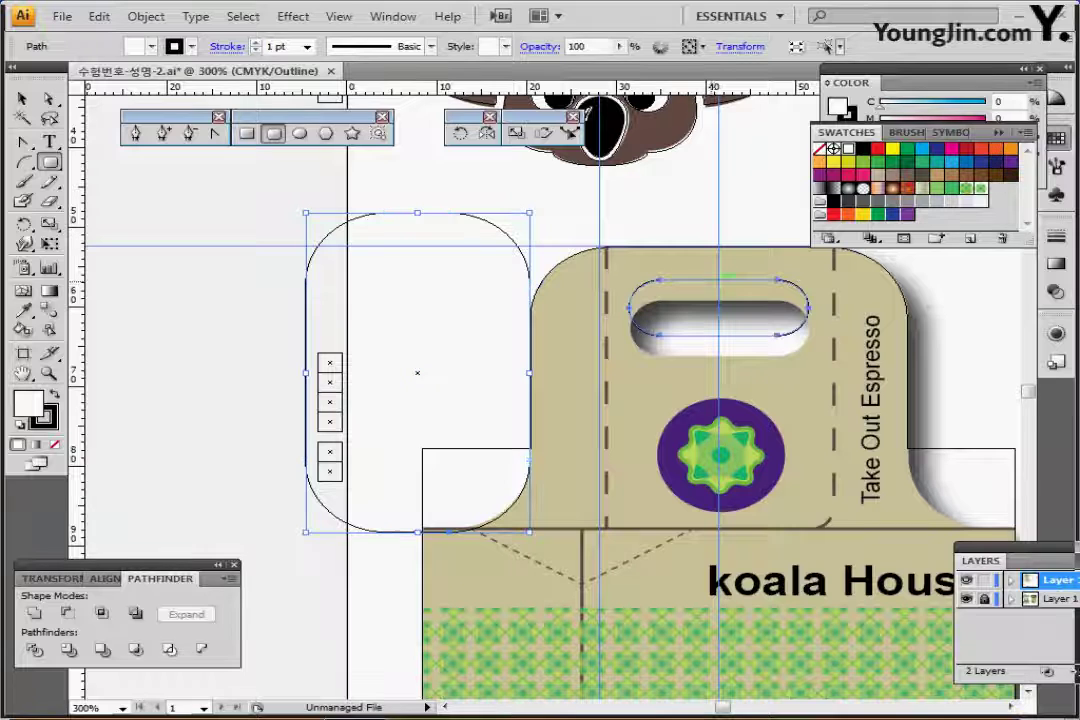
- Move the small rounded rectangle down so it lines up with the handle hole in the reference artwork
{"action": "mouse_move", "coordinate": [714, 320]}
{"action": "left_mouse_down"}
{"action": "mouse_move", "coordinate": [715, 297]}
{"action": "mouse_move", "coordinate": [715, 318]}
{"action": "left_mouse_up"}
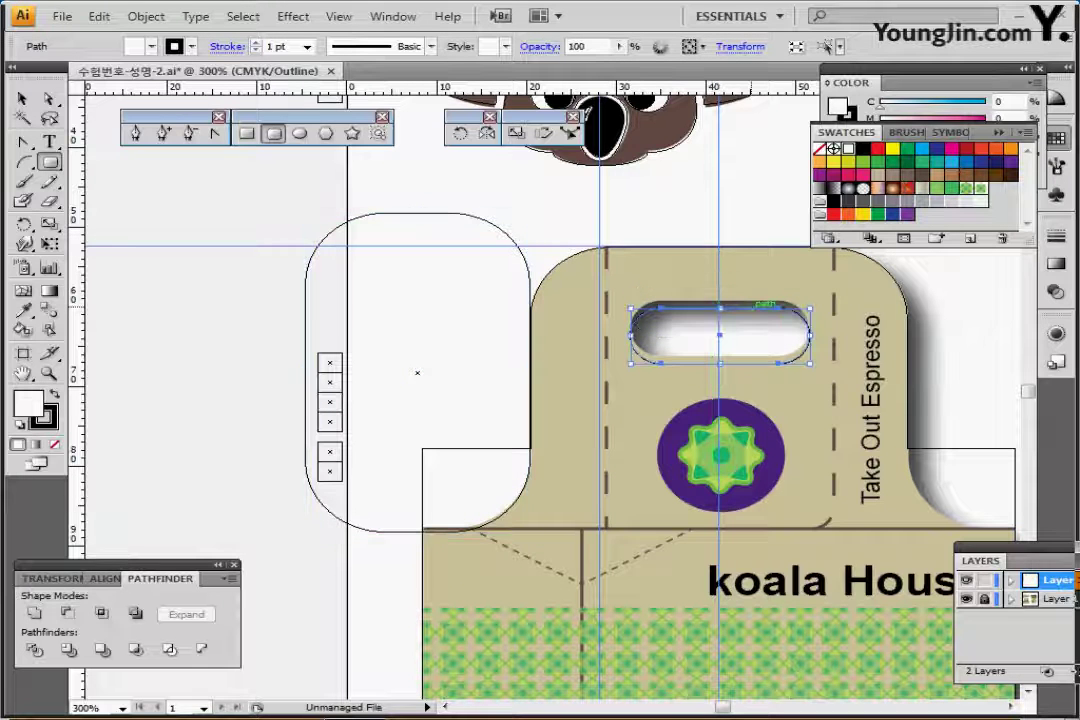
{"action": "key", "text": "Up"}
{"action": "key", "text": "Up"}
{"action": "key", "text": "Up"}
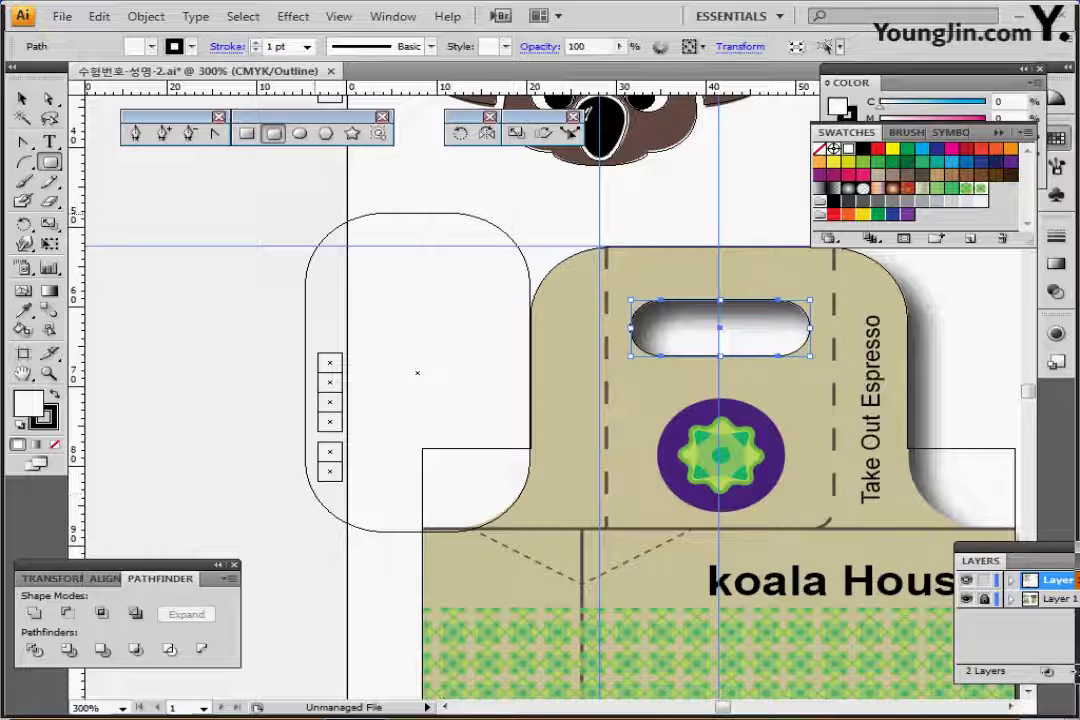
- Nudge the tall rounded rectangle up so its lower edge sits on the reference's horizontal fold line
{"action": "left_click", "coordinate": [333, 230], "text": "ctrl"}
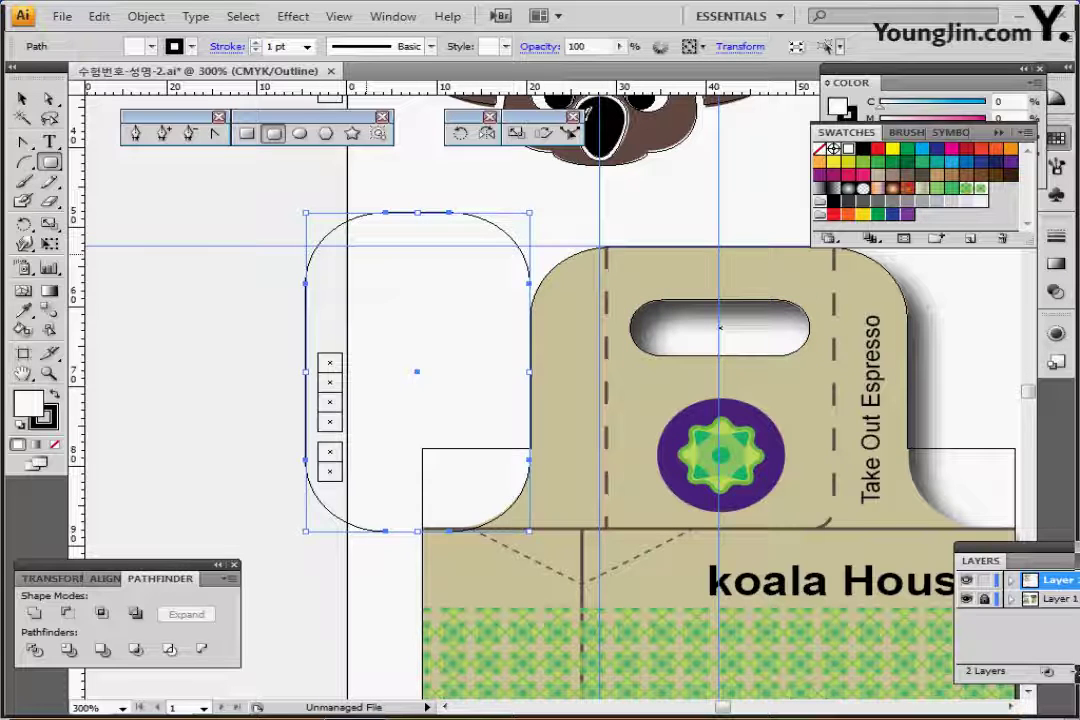
{"action": "key", "text": "Up"}
{"action": "key", "text": "Up"}
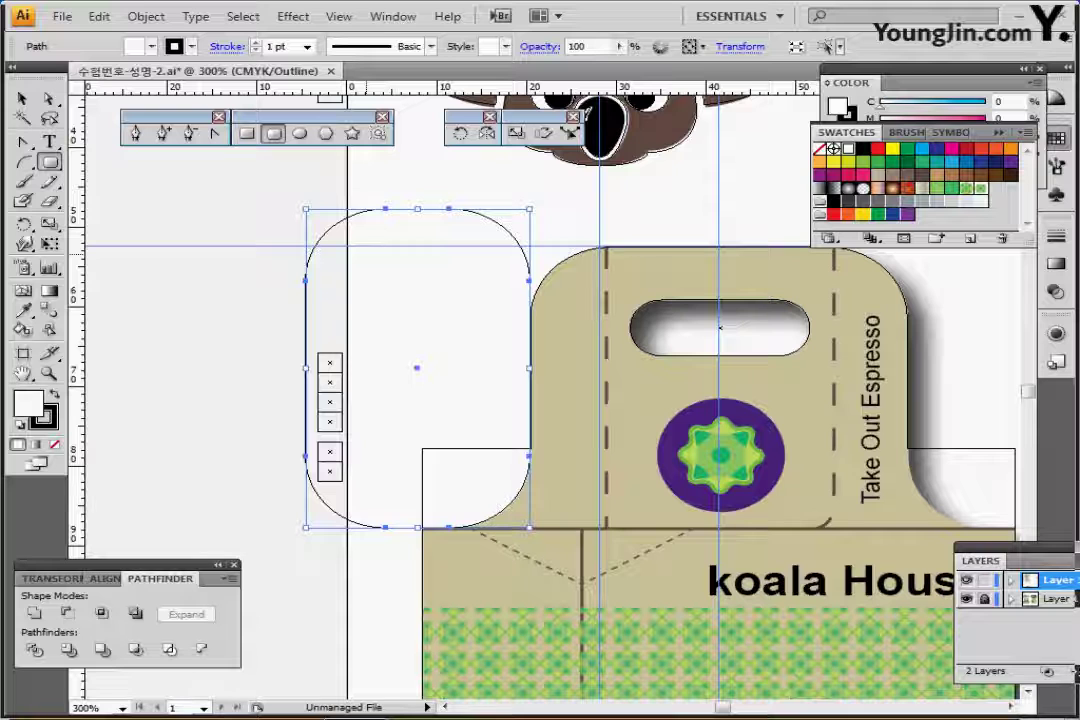
- Save the document with the reference layer hidden and the artwork layer back in preview mode
{"action": "left_click", "coordinate": [966, 599]}
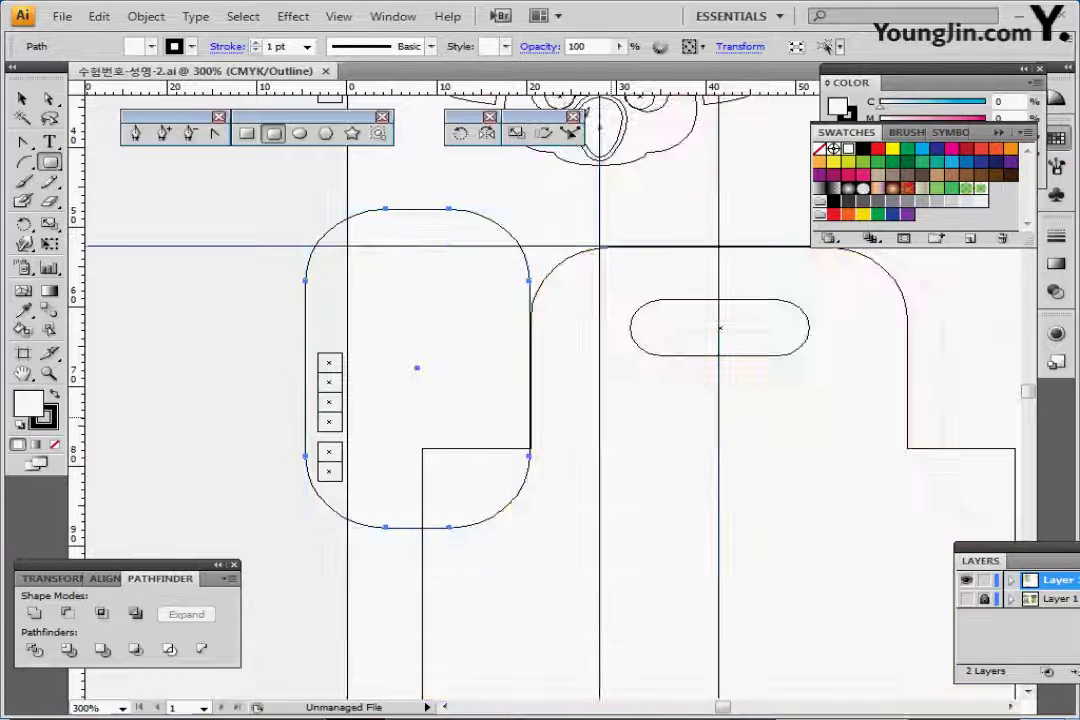
{"action": "left_click", "coordinate": [966, 580], "text": "ctrl"}
{"action": "key", "text": "ctrl+s"}
{"action": "left_click", "coordinate": [682, 445], "text": "ctrl+alt"}
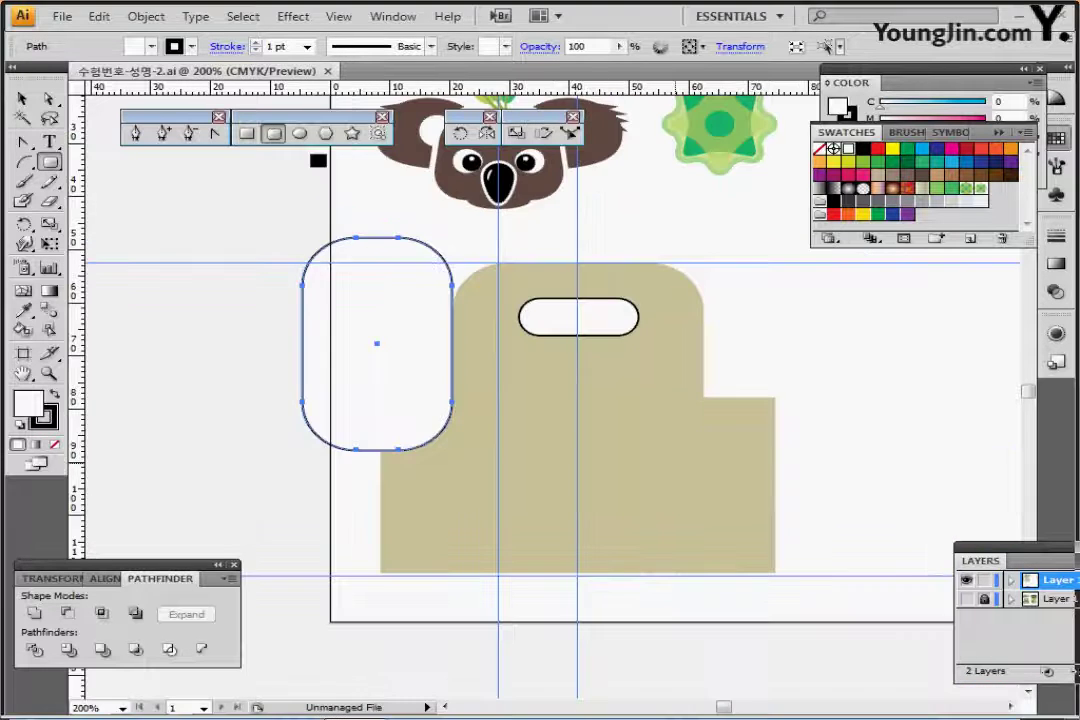
- Reflect a copy of the tall rounded rectangle across the carrier's vertical centre guide to the opposite side
{"action": "left_click_drag", "start_coordinate": [587, 427], "coordinate": [527, 422]}
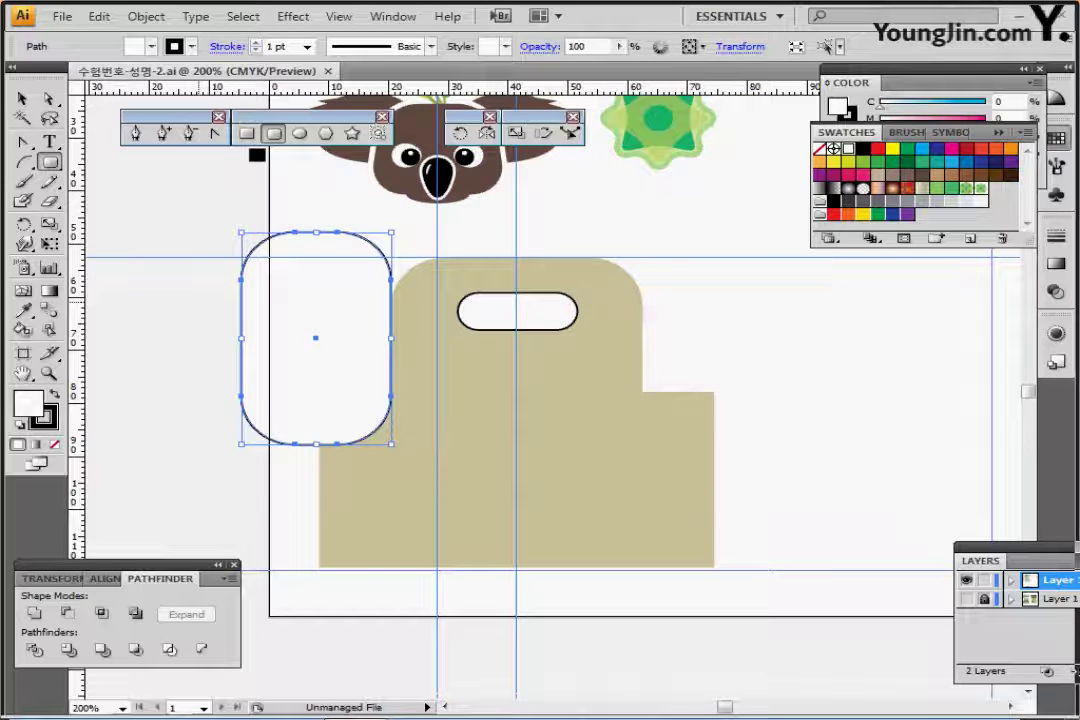
{"action": "key", "text": "ctrl"}
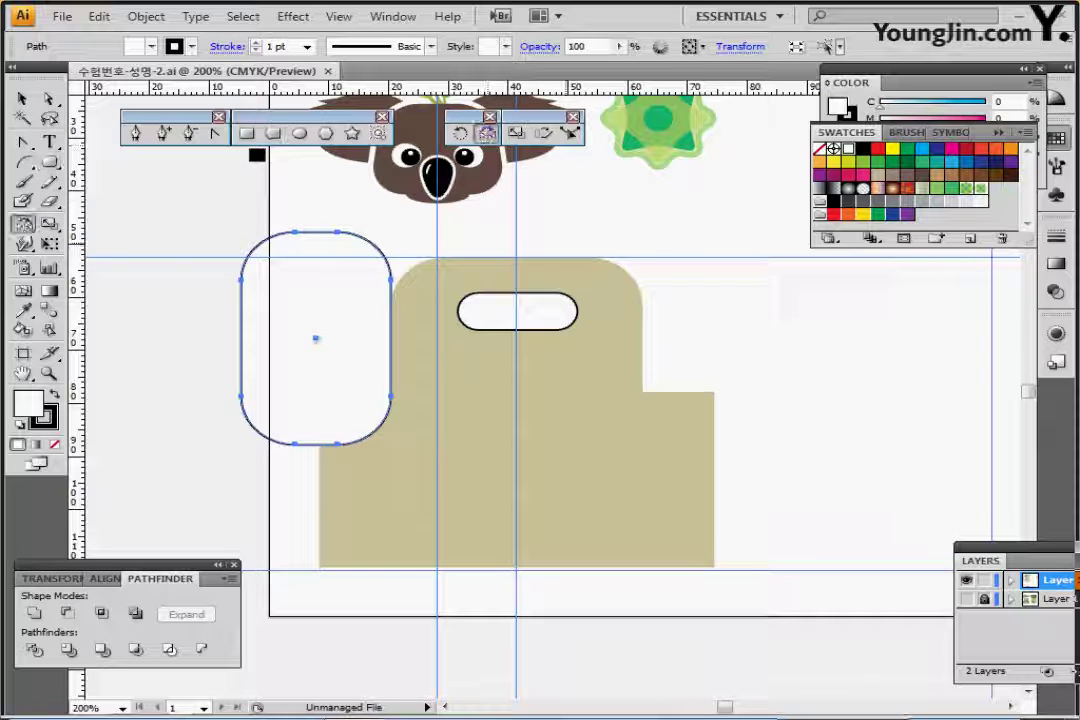
{"action": "left_click", "coordinate": [488, 133]}
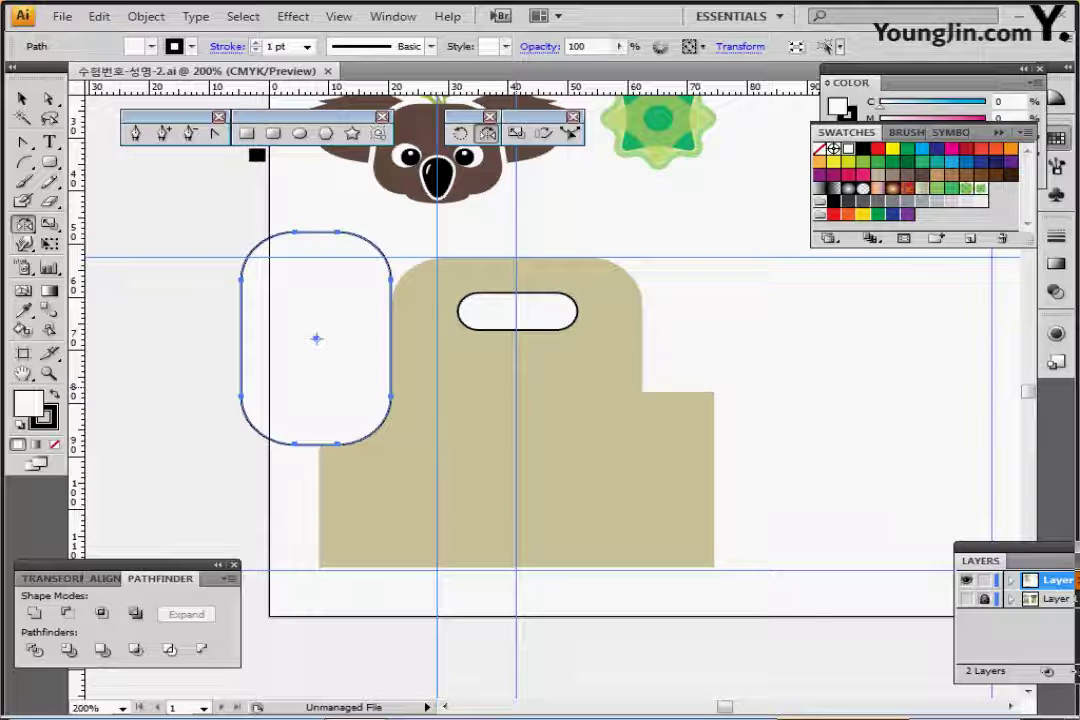
{"action": "left_click", "coordinate": [516, 387]}
{"action": "left_click_drag", "start_coordinate": [312, 350], "coordinate": [750, 366]}
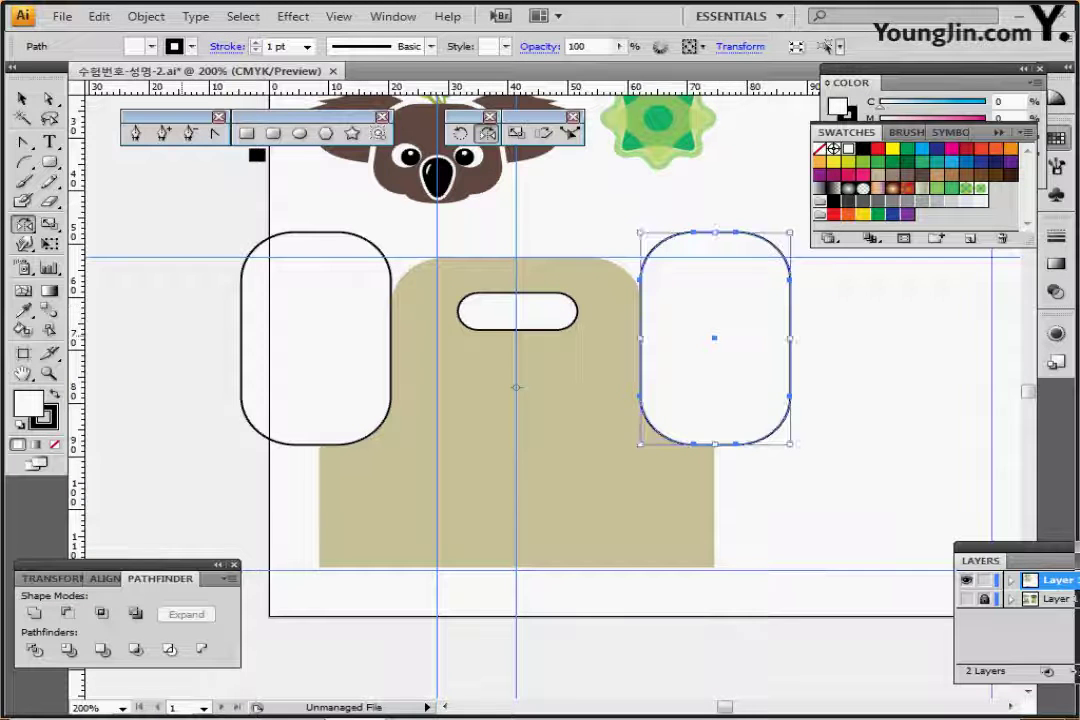
- Subtract the handle slot and both tall rounded rectangles from the carrier with Minus Front, leaving the colour samples out
{"action": "left_click_drag", "start_coordinate": [184, 277], "coordinate": [755, 501]}
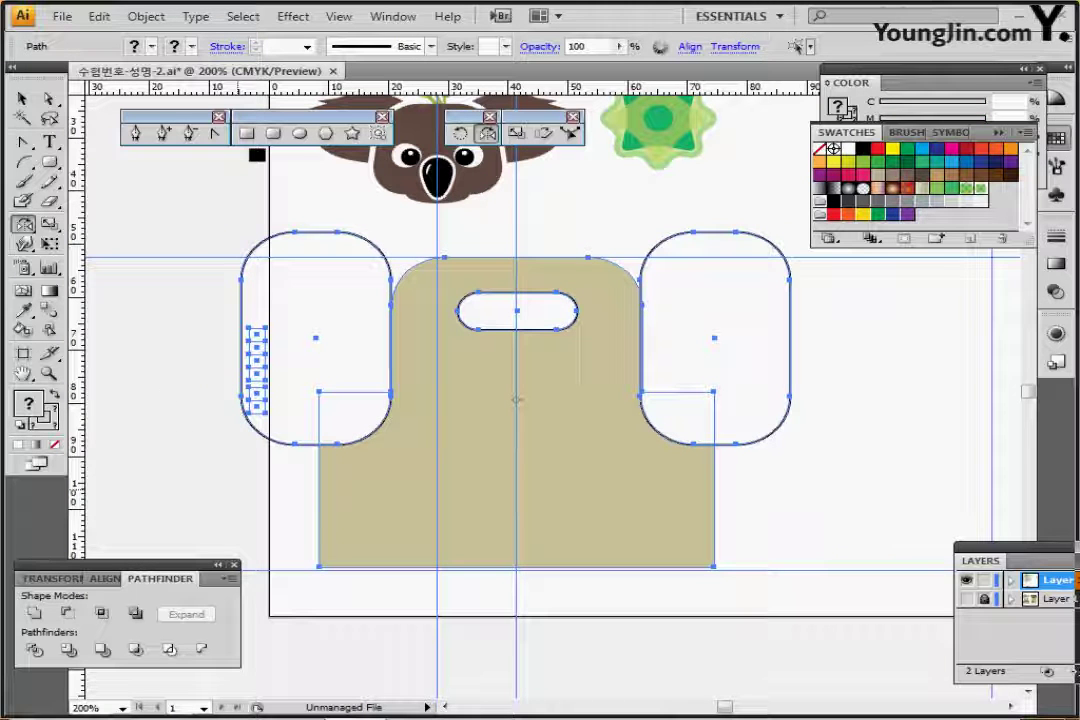
{"action": "key", "text": "ctrl"}
{"action": "left_click", "coordinate": [257, 371], "text": "ctrl+shift"}
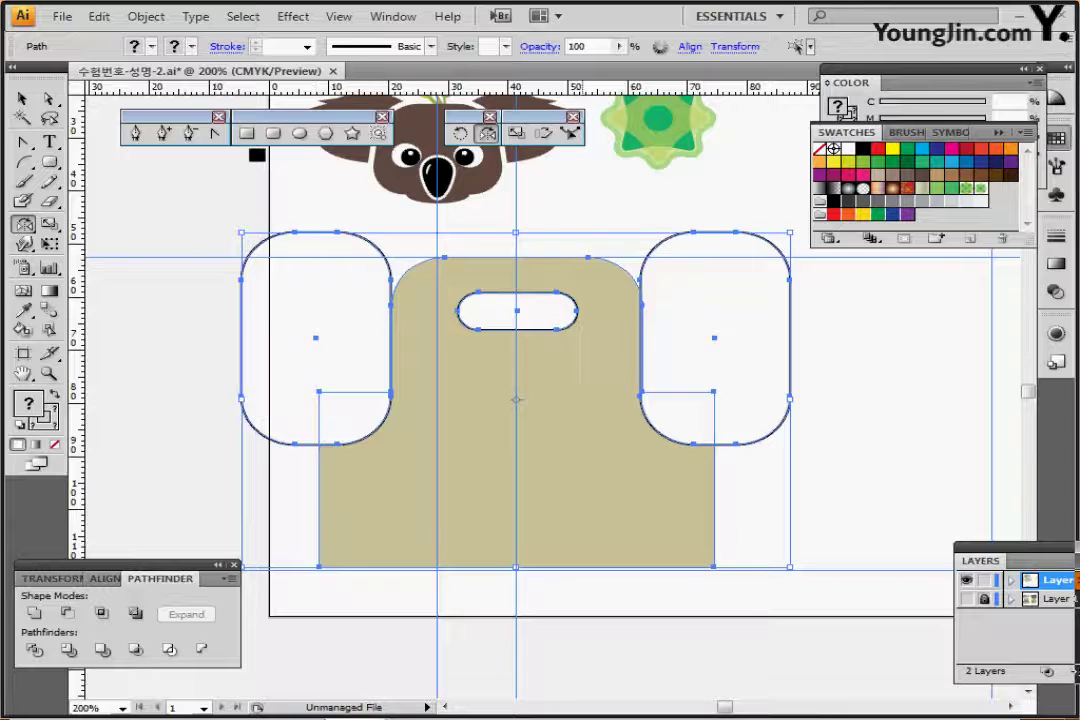
{"action": "left_click", "coordinate": [67, 613]}
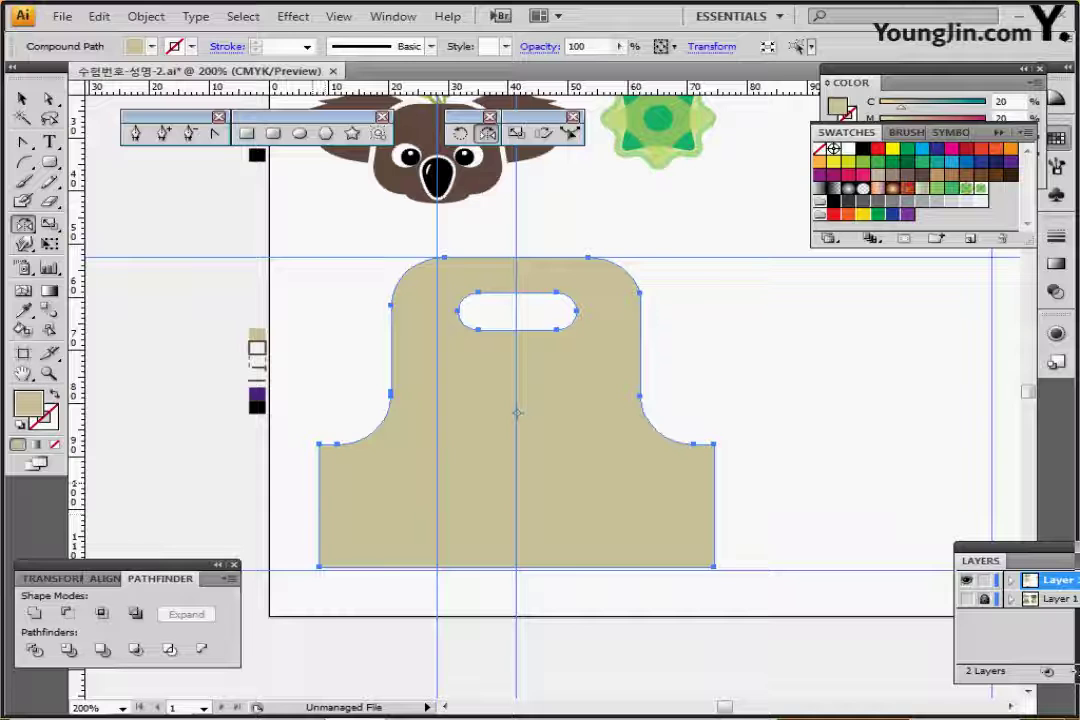
{"action": "key", "text": "ctrl+shift+a"}
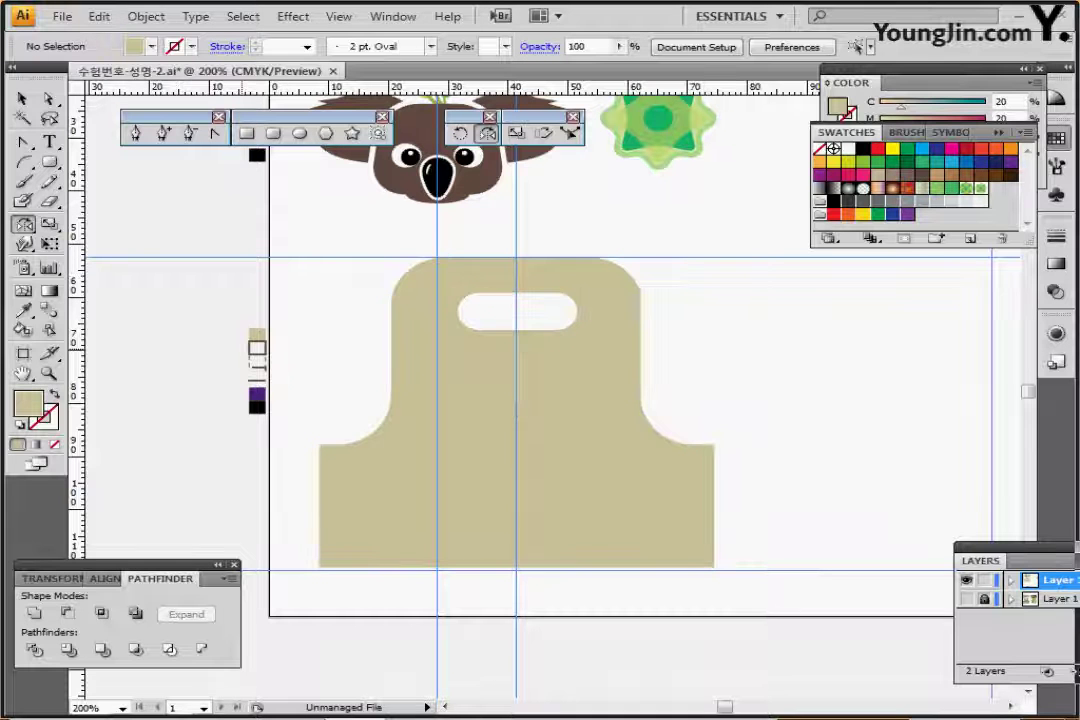
- Draw a 66 mm line at 0° from the carrier's left shoulder corner, using the brown-outlined sample's stroke and no fill
{"action": "left_click", "coordinate": [257, 348], "text": "ctrl"}
{"action": "key", "text": "ctrl+shift+a"}
{"action": "left_click", "coordinate": [23, 162]}
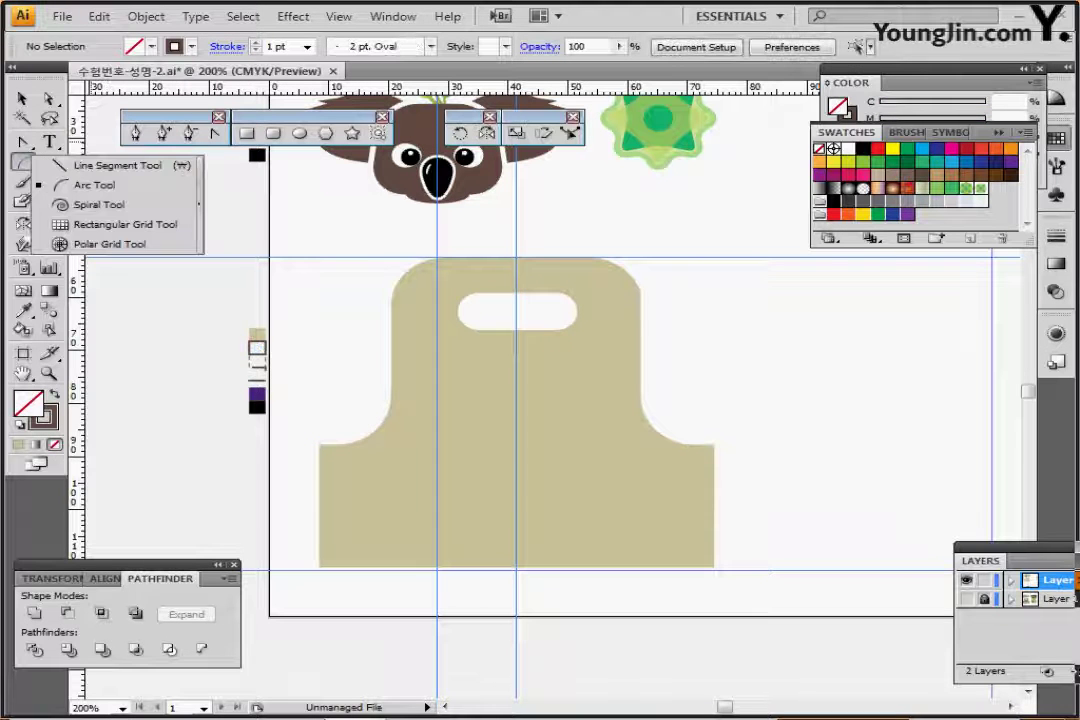
{"action": "left_click", "coordinate": [62, 165]}
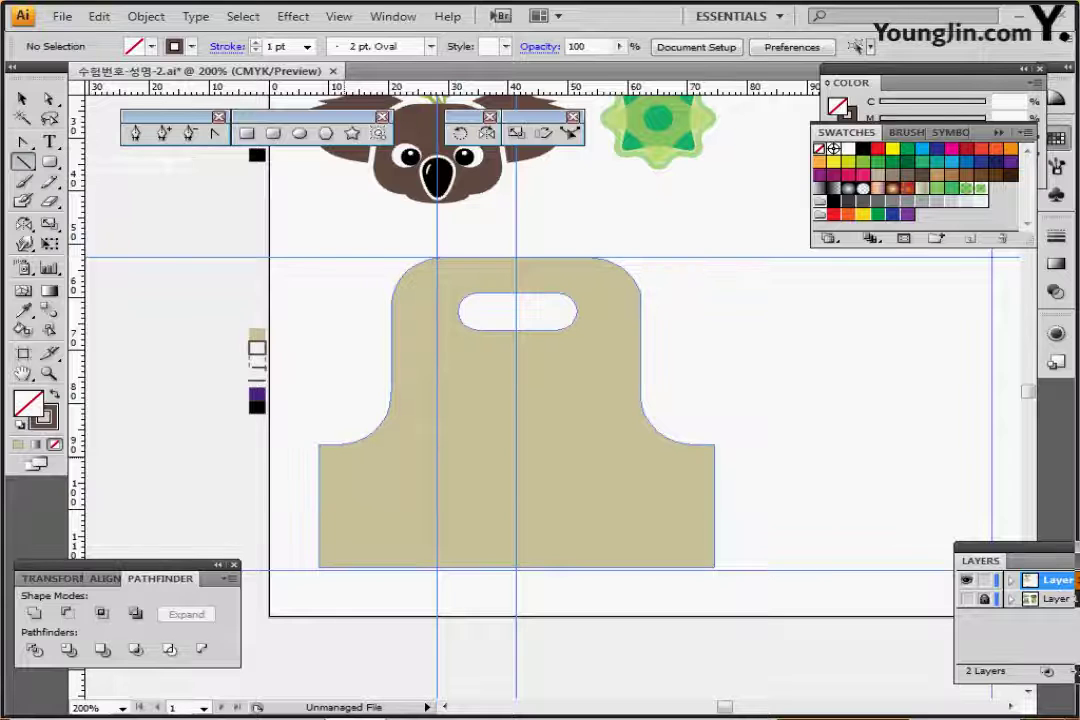
{"action": "left_click", "coordinate": [534, 461], "text": "ctrl"}
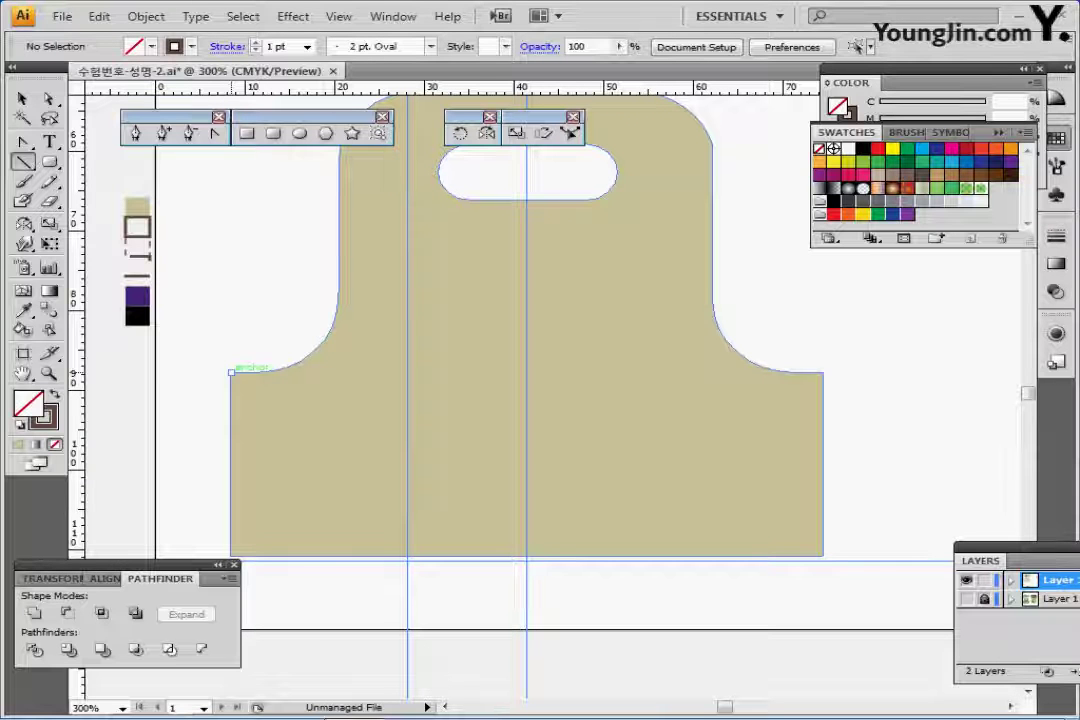
{"action": "left_click", "coordinate": [231, 372]}
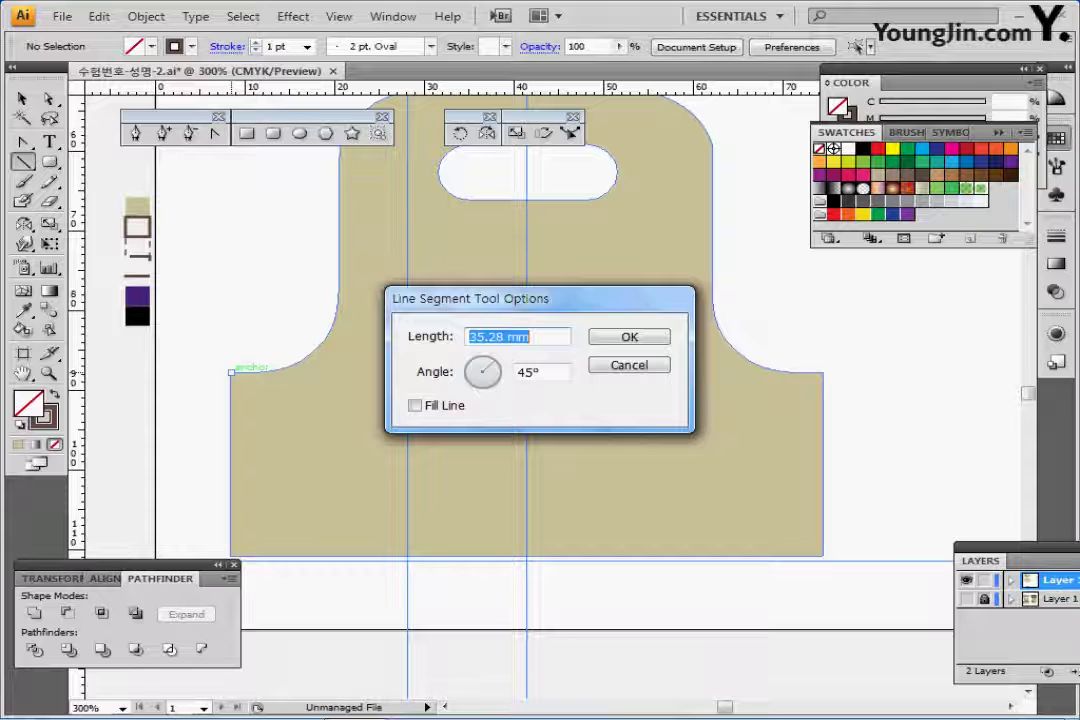
{"action": "type", "text": "66"}
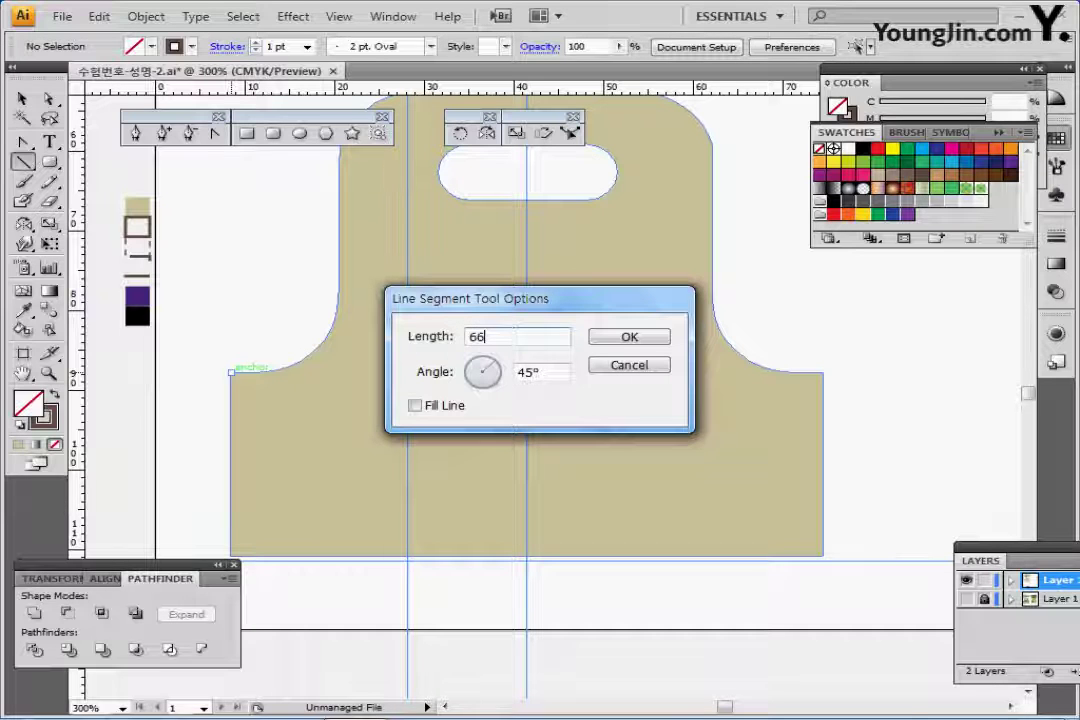
{"action": "key", "text": "Tab"}
{"action": "type", "text": "0"}
{"action": "key", "text": "Tab"}
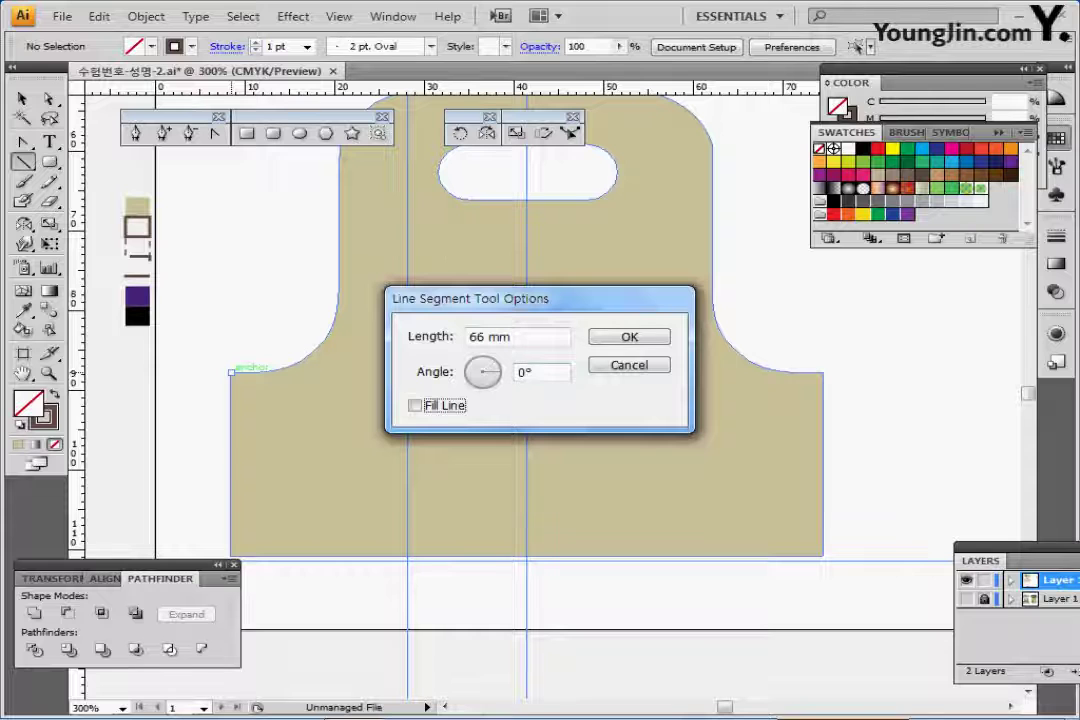
{"action": "key", "text": "Return"}
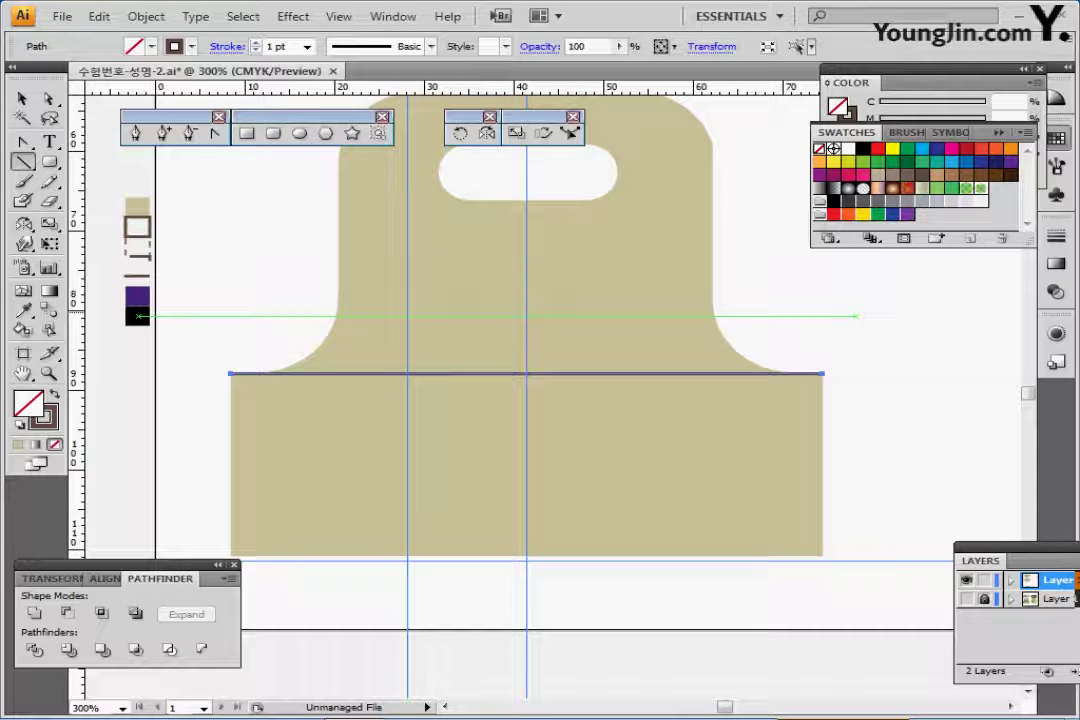
- Check the new line's stroke weight and its CMYK stroke colour
{"action": "left_click", "coordinate": [1055, 236]}
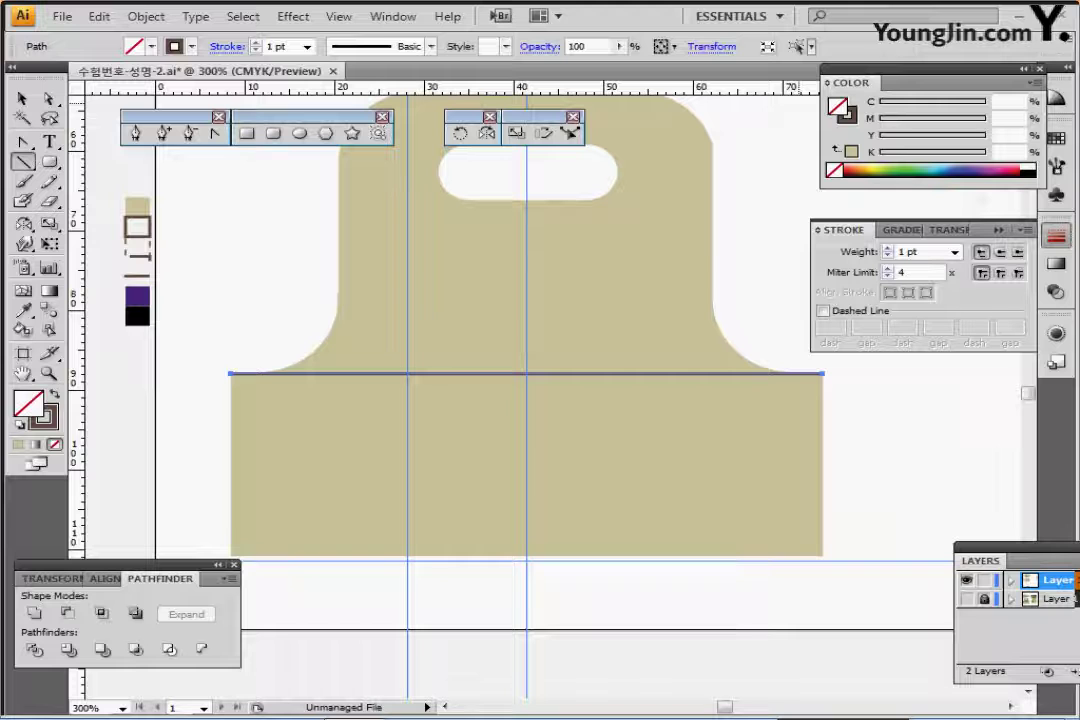
{"action": "left_click", "coordinate": [1056, 238]}
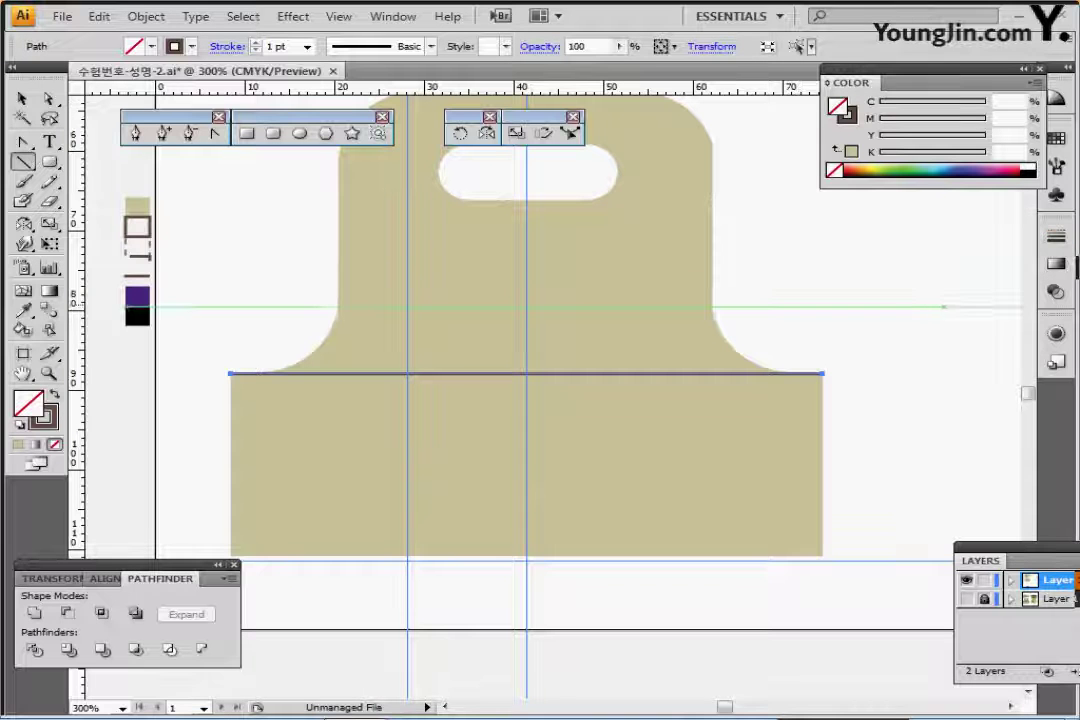
{"action": "left_click", "coordinate": [851, 118]}
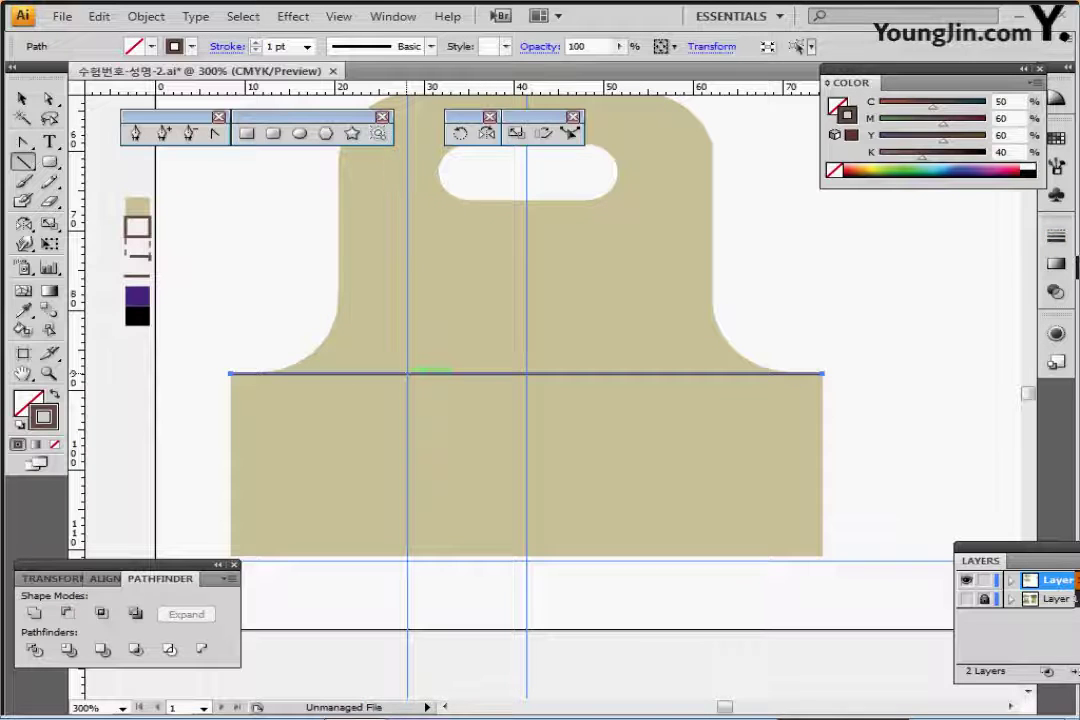
- Draw a 23 mm line at 270° from the carrier's horizontal fold line at the off-centre vertical guide, and save the document
{"action": "left_click", "coordinate": [430, 372]}
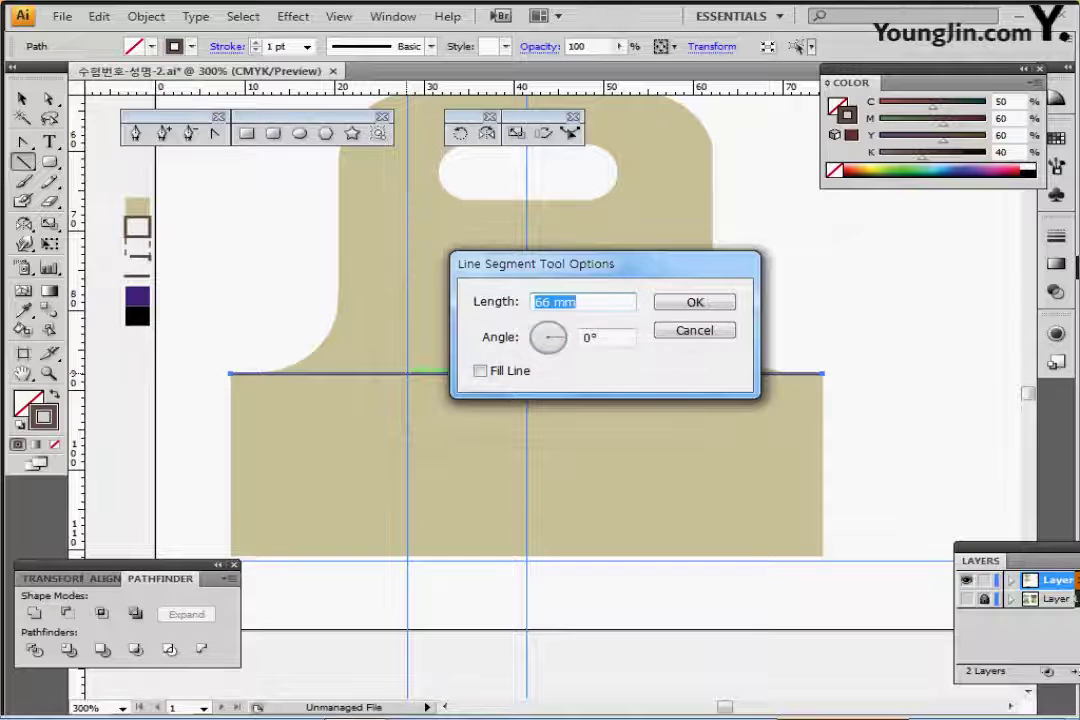
{"action": "type", "text": "23"}
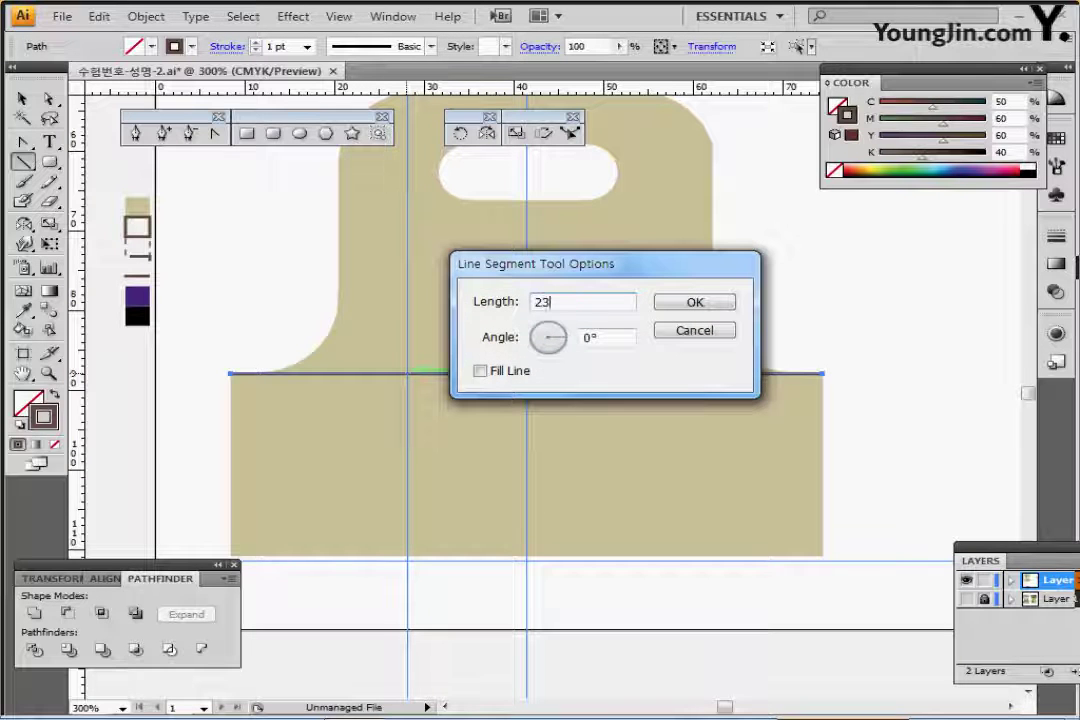
{"action": "key", "text": "Tab"}
{"action": "type", "text": "2"}
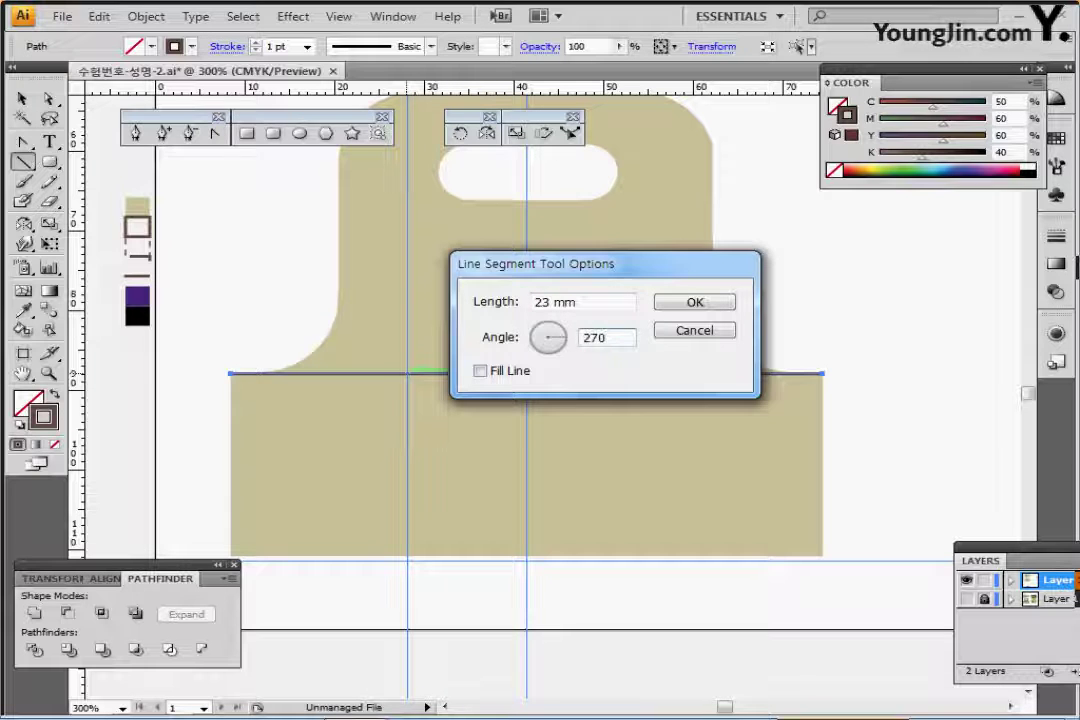
{"action": "key", "text": "Return"}
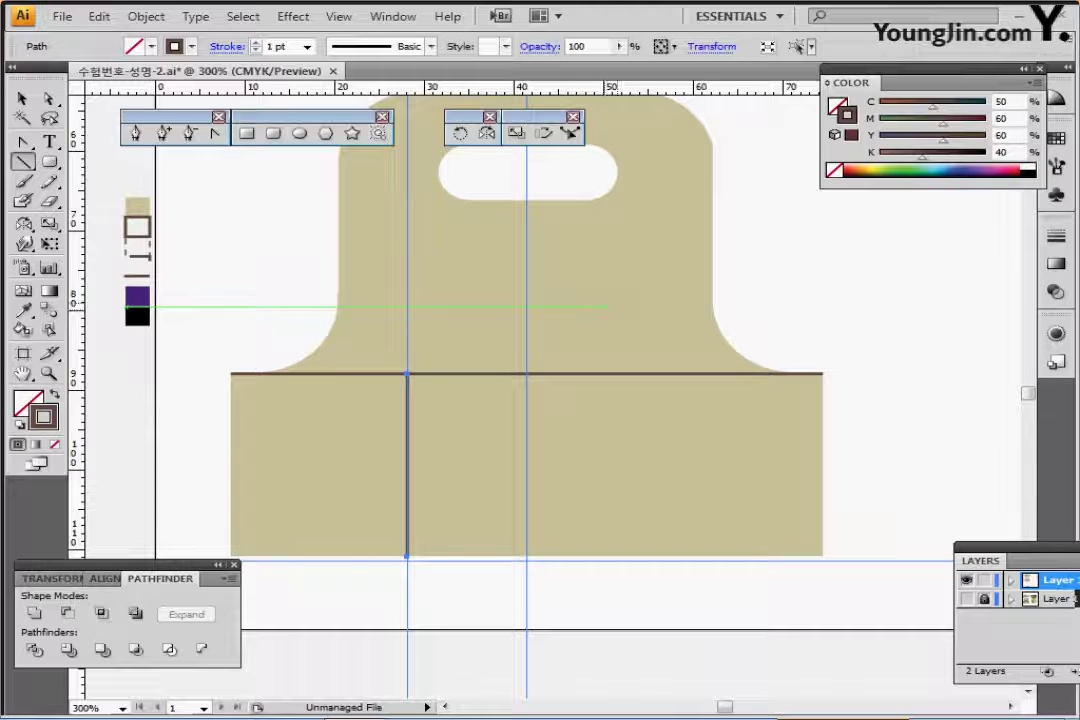
{"action": "key", "text": "ctrl+a"}
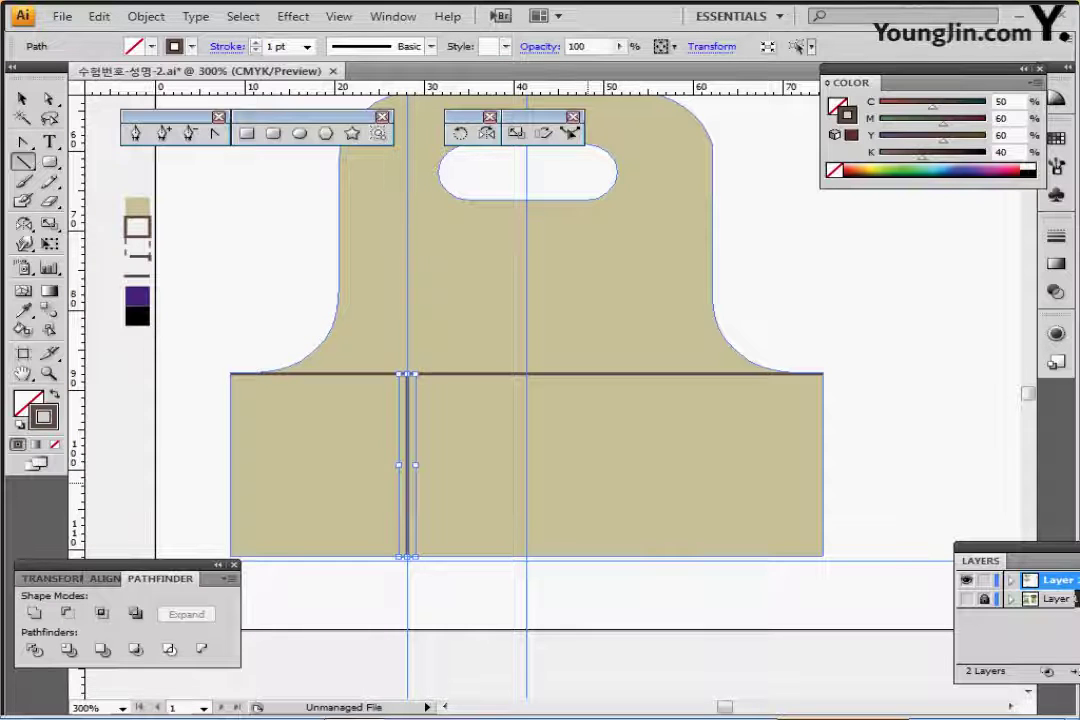
{"action": "key", "text": "ctrl+s"}
- Trace the reference's vertical handle fold in outline view with a straight line from the carrier's top edge to the horizontal fold line
{"action": "left_click_drag", "start_coordinate": [597, 448], "coordinate": [580, 380]}
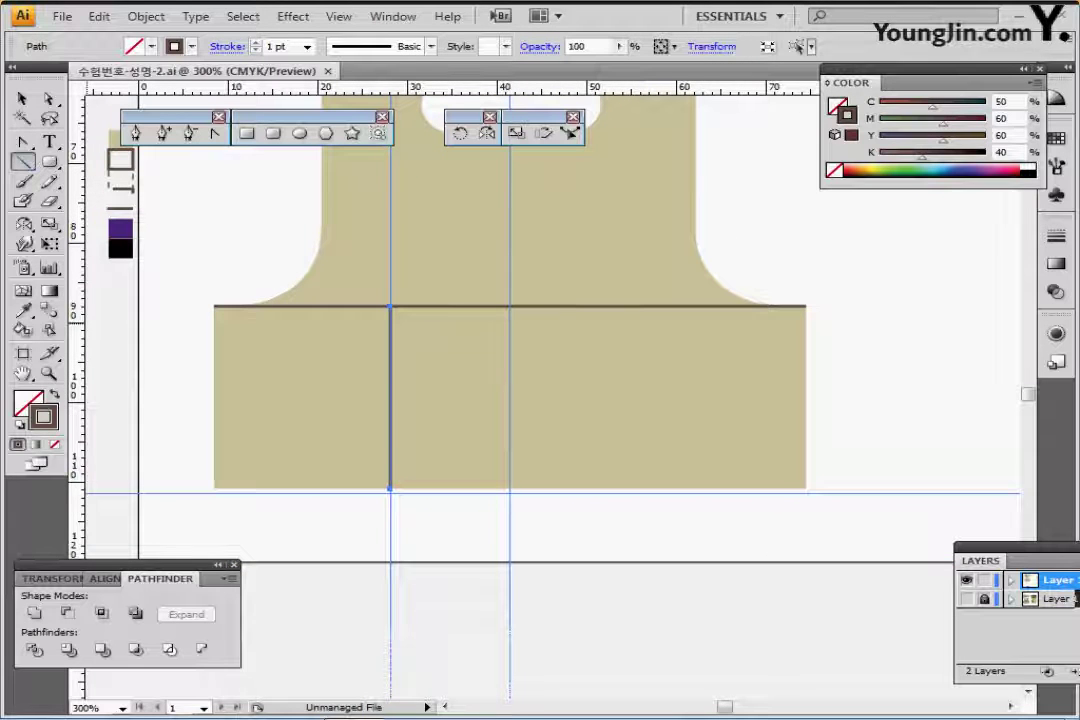
{"action": "scroll", "coordinate": [540, 400], "scroll_direction": "up", "scroll_amount": 3}
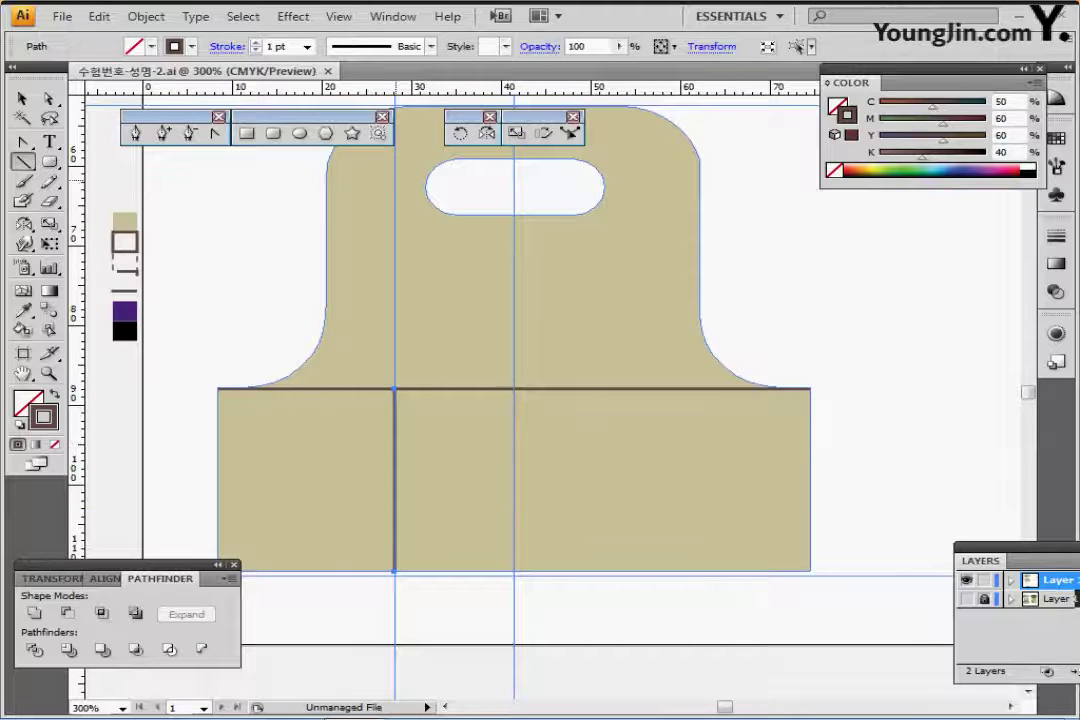
{"action": "scroll", "coordinate": [540, 400], "scroll_direction": "up", "scroll_amount": 2}
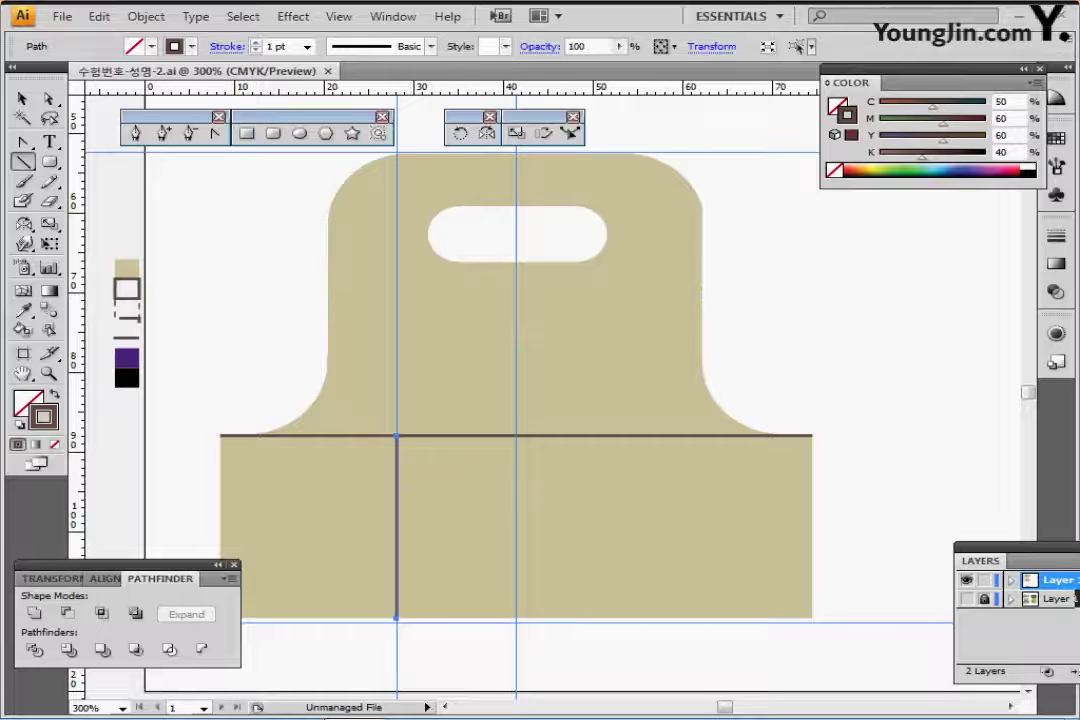
{"action": "key", "text": "ctrl+y"}
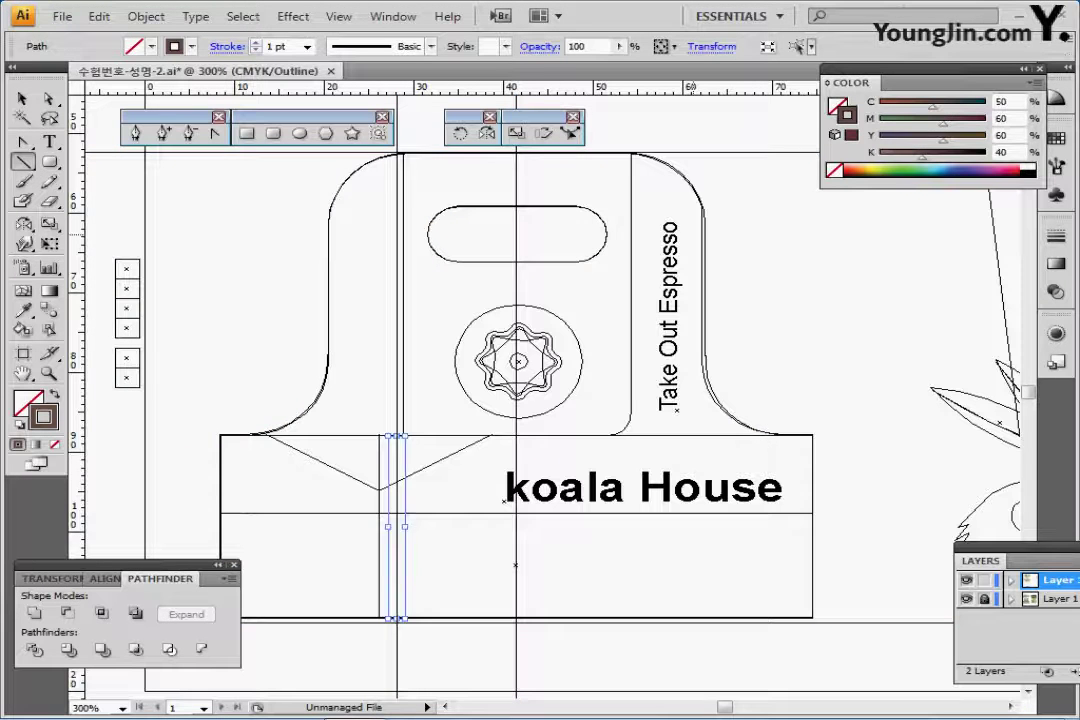
{"action": "left_click_drag", "start_coordinate": [403, 152], "coordinate": [403, 435]}
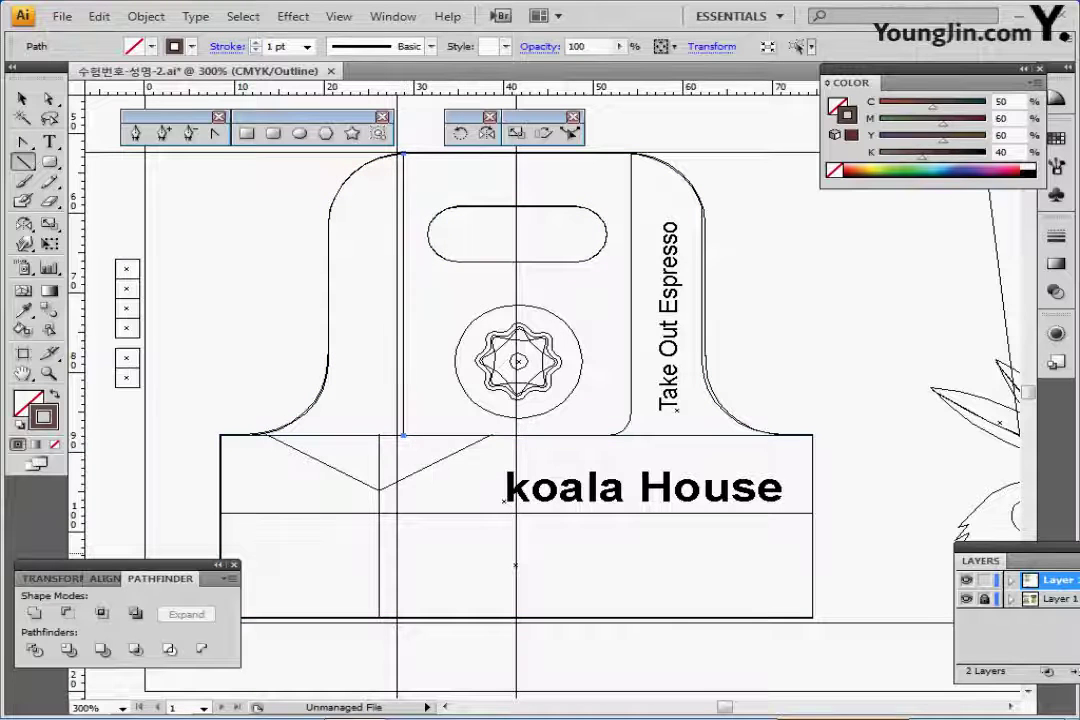
{"action": "key", "text": "ctrl+shift+a"}
{"action": "key", "text": "ctrl+y"}
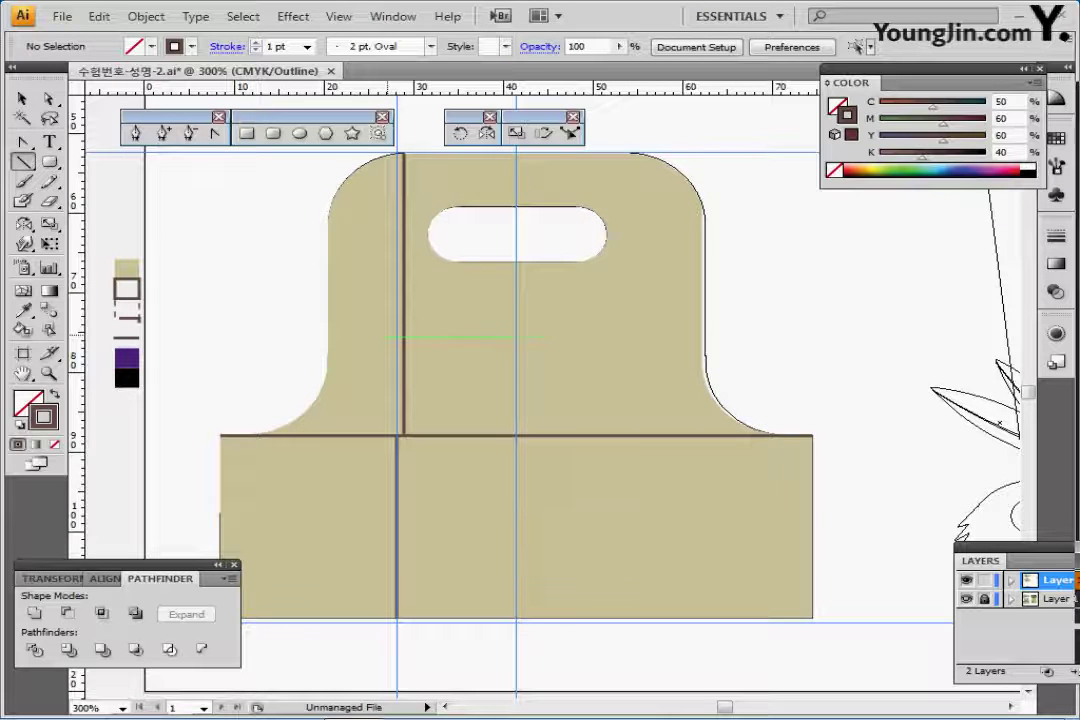
- Apply the dashed sample's stroke to the new vertical line beside the handle hole
{"action": "left_click", "coordinate": [410, 330], "text": "ctrl"}
{"action": "key", "text": "ctrl+shift+a"}
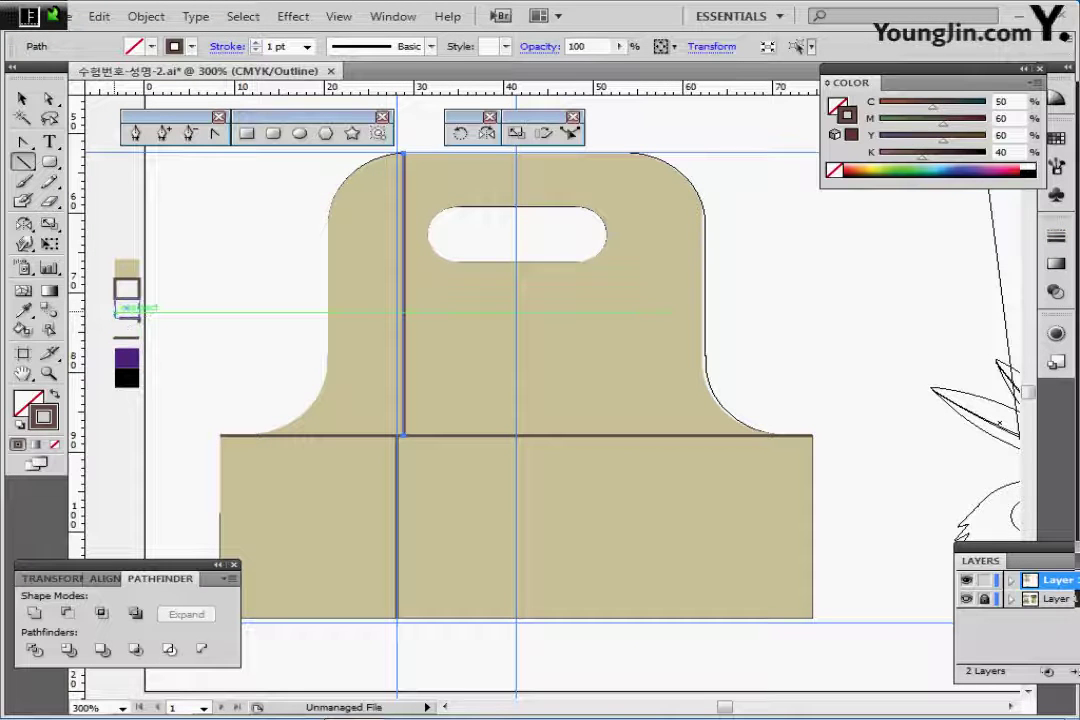
{"action": "key", "text": "i"}
{"action": "left_click", "coordinate": [126, 312]}
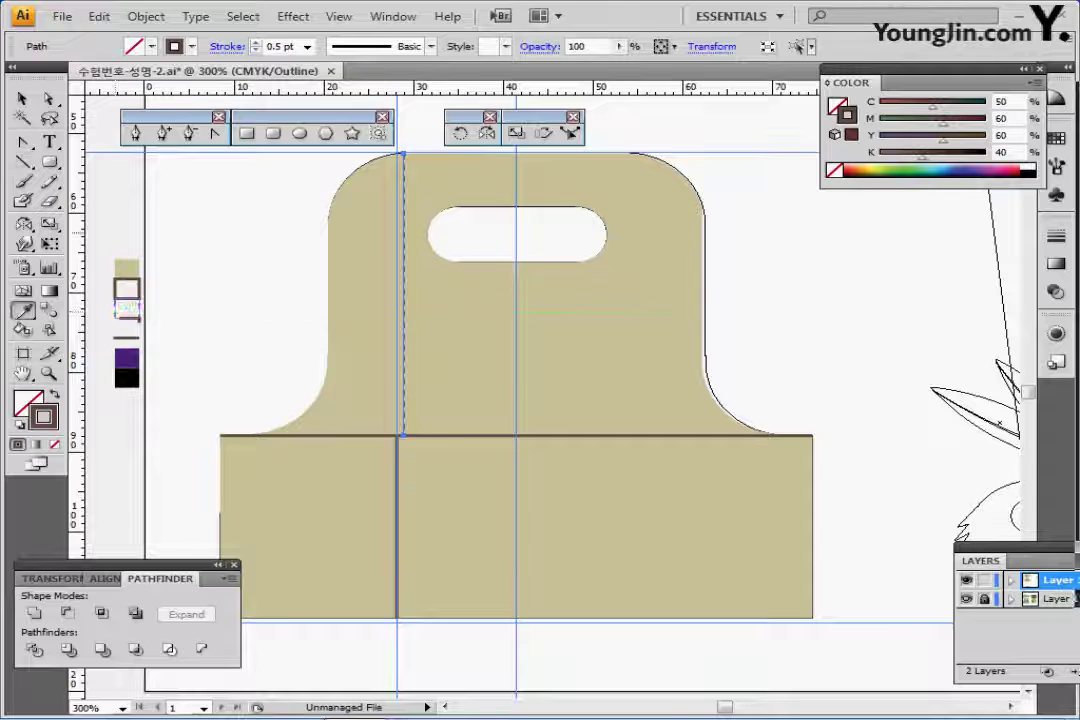
- Set the dashed vertical line's stroke weight to 1 pt and its dash length to 8 pt, leaving it deselected
{"action": "left_click", "coordinate": [1056, 236]}
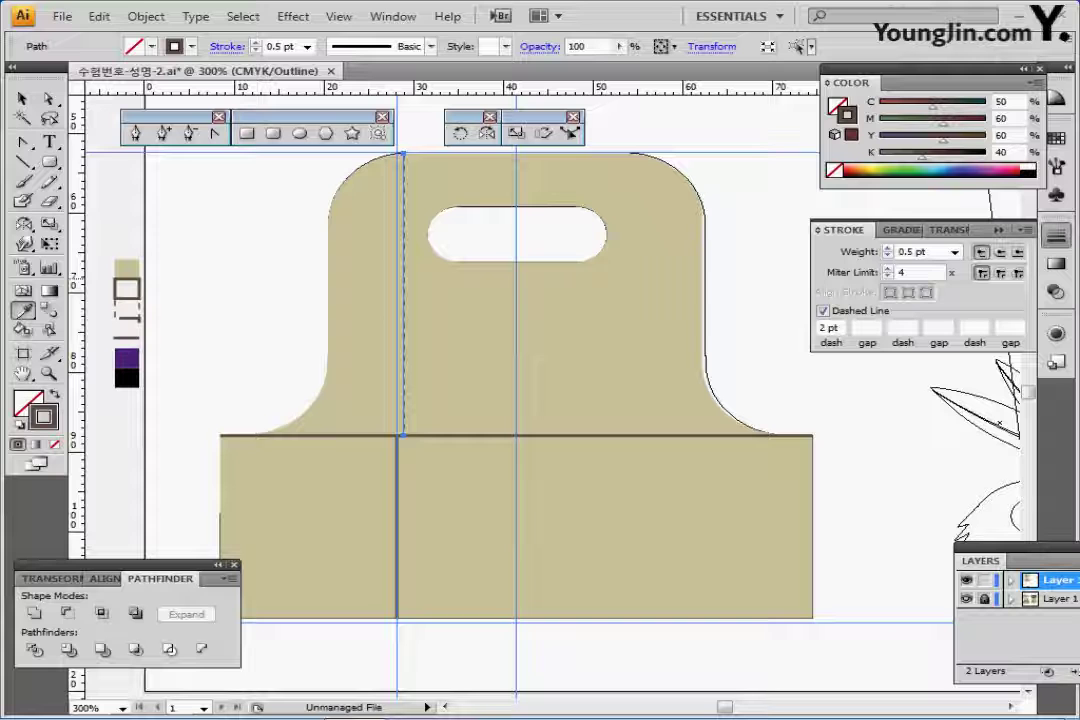
{"action": "left_click", "coordinate": [887, 248]}
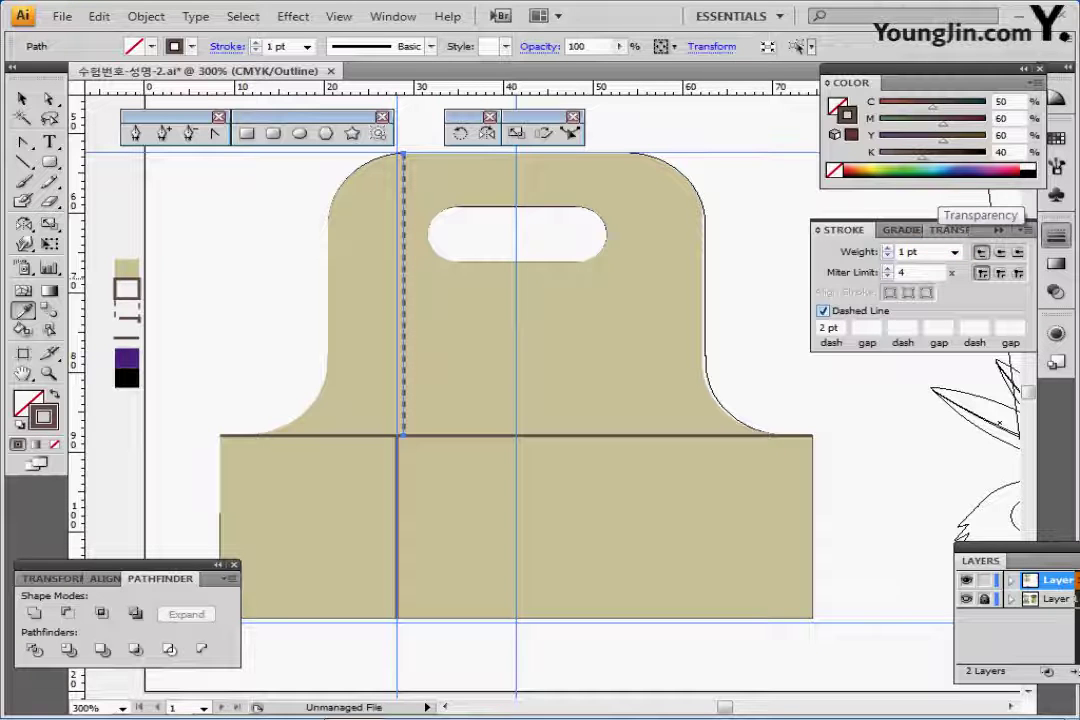
{"action": "left_click_drag", "start_coordinate": [841, 328], "coordinate": [816, 328]}
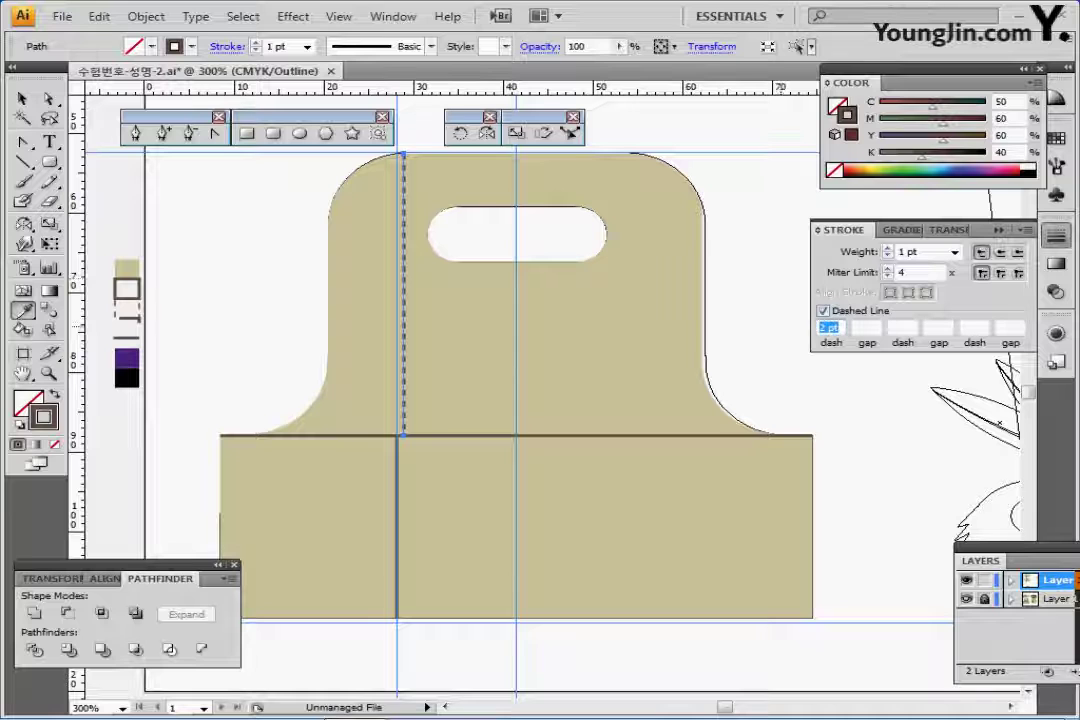
{"action": "type", "text": "8"}
{"action": "key", "text": "Return"}
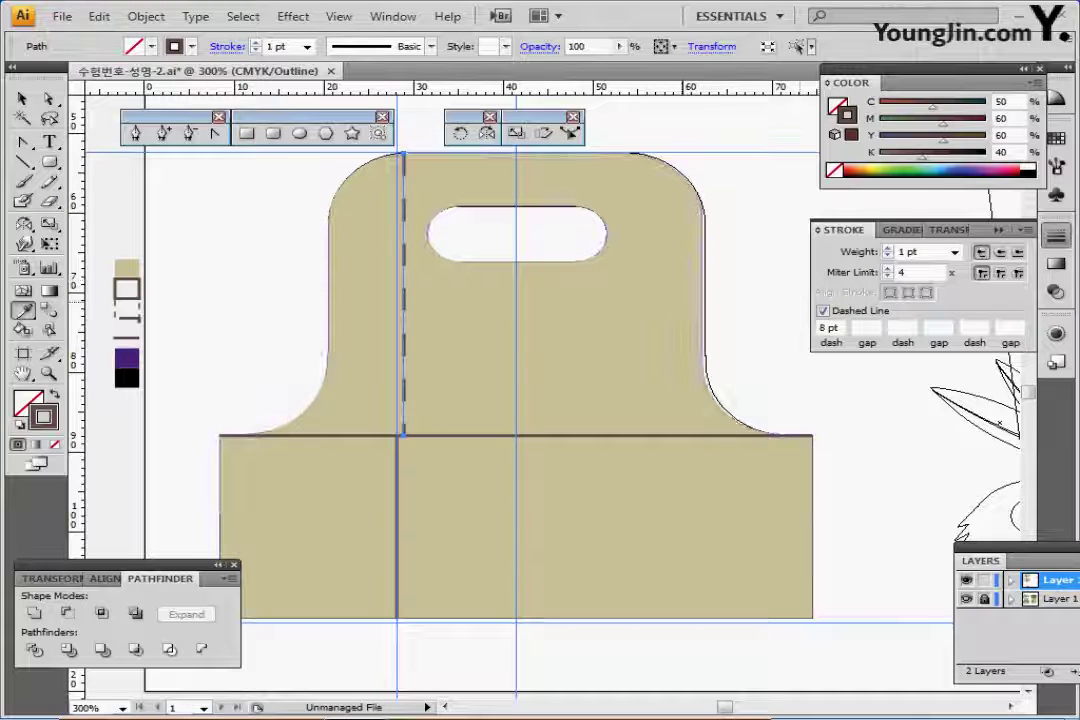
{"action": "left_click", "coordinate": [1056, 236]}
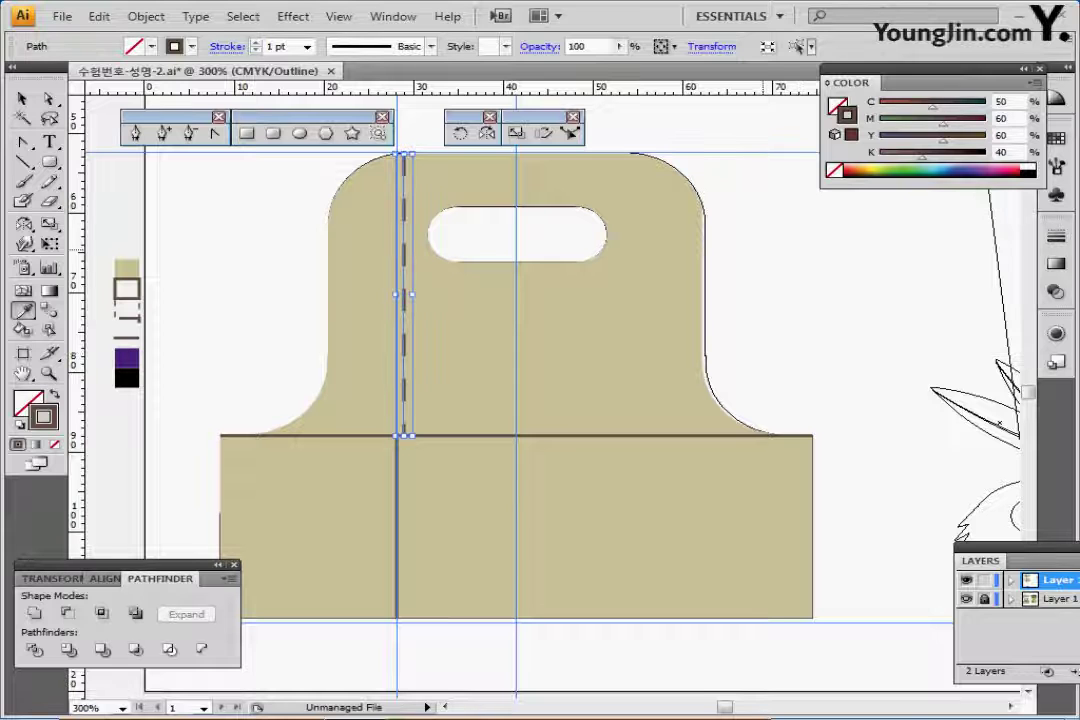
{"action": "key", "text": "ctrl+shift+a"}
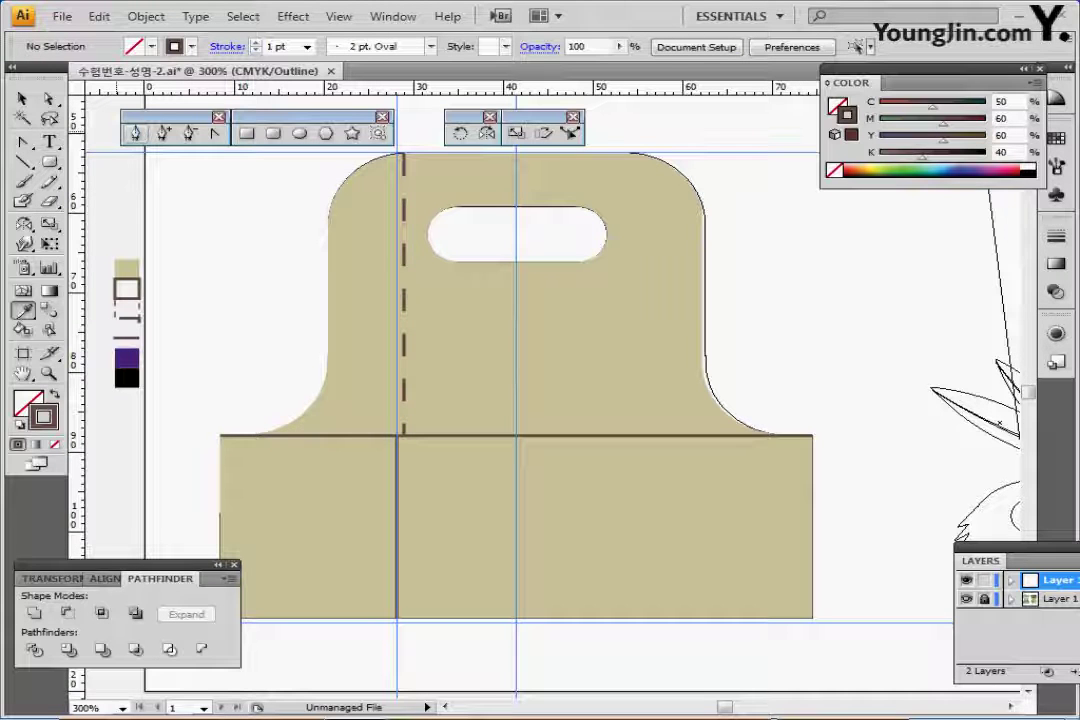
- Draw a dashed Pen path down from the top edge at about X 55 mm, curving inward to meet the horizontal fold line
{"action": "left_click", "coordinate": [135, 133]}
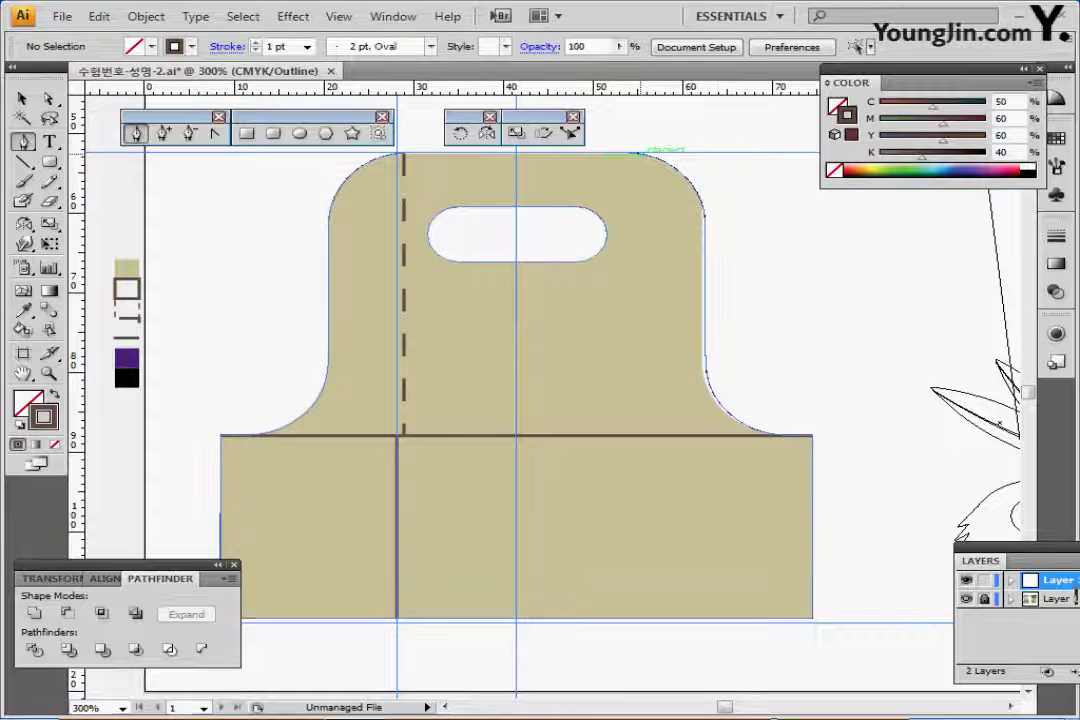
{"action": "left_click", "coordinate": [635, 152]}
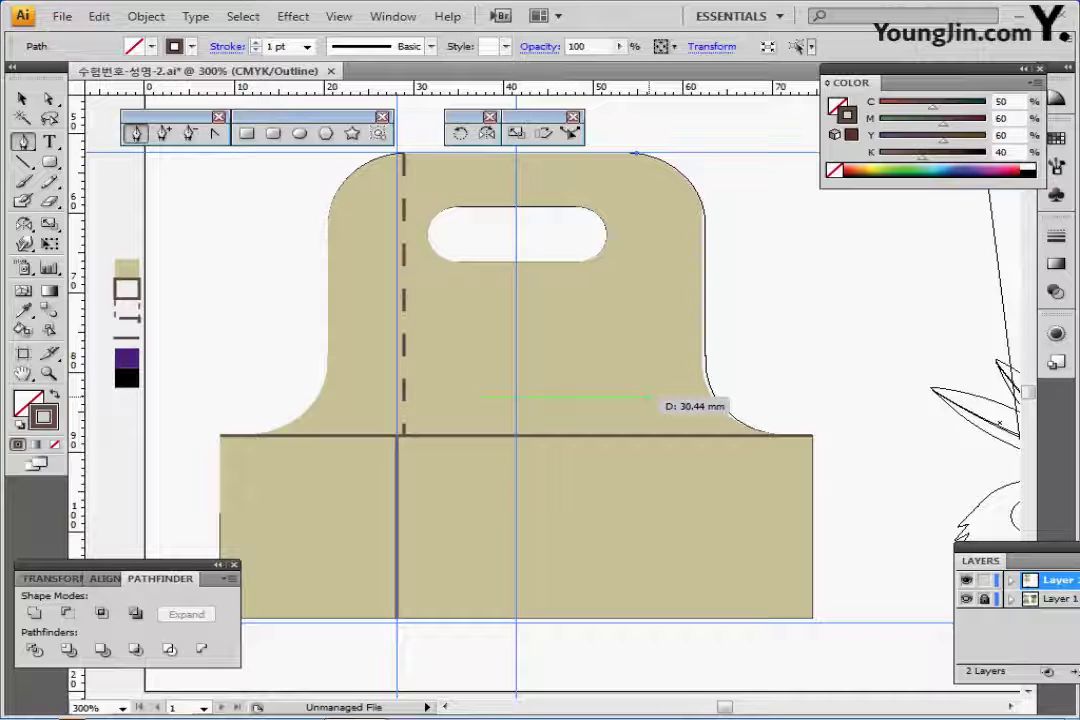
{"action": "left_click", "coordinate": [637, 398]}
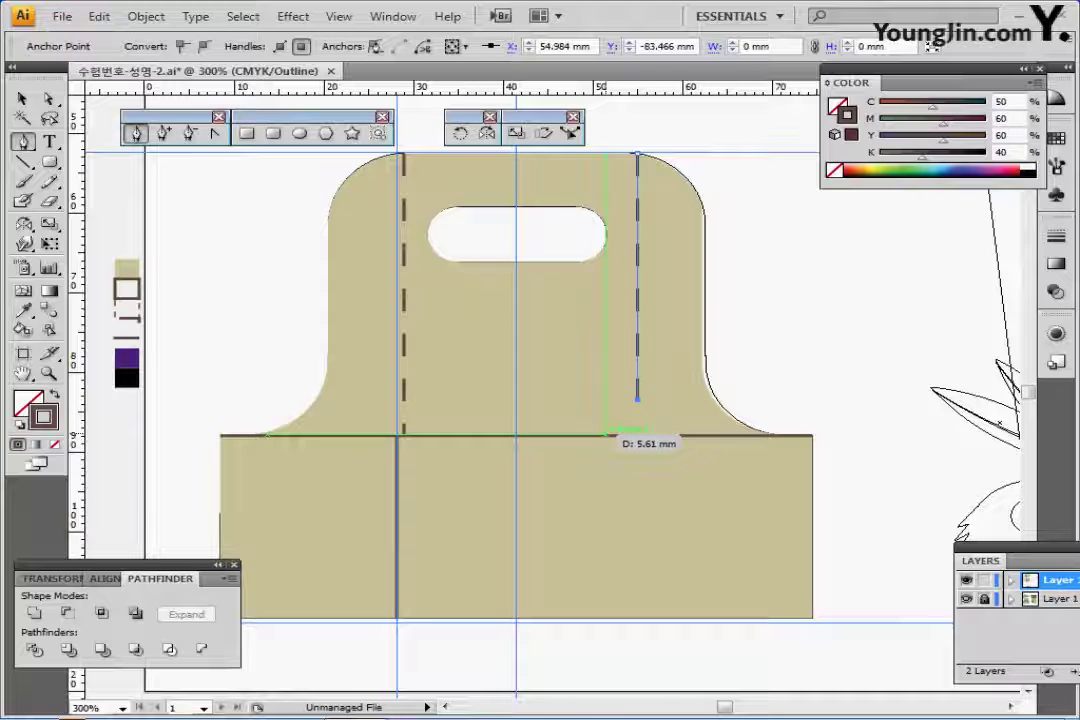
{"action": "left_click_drag", "start_coordinate": [605, 433], "coordinate": [573, 434]}
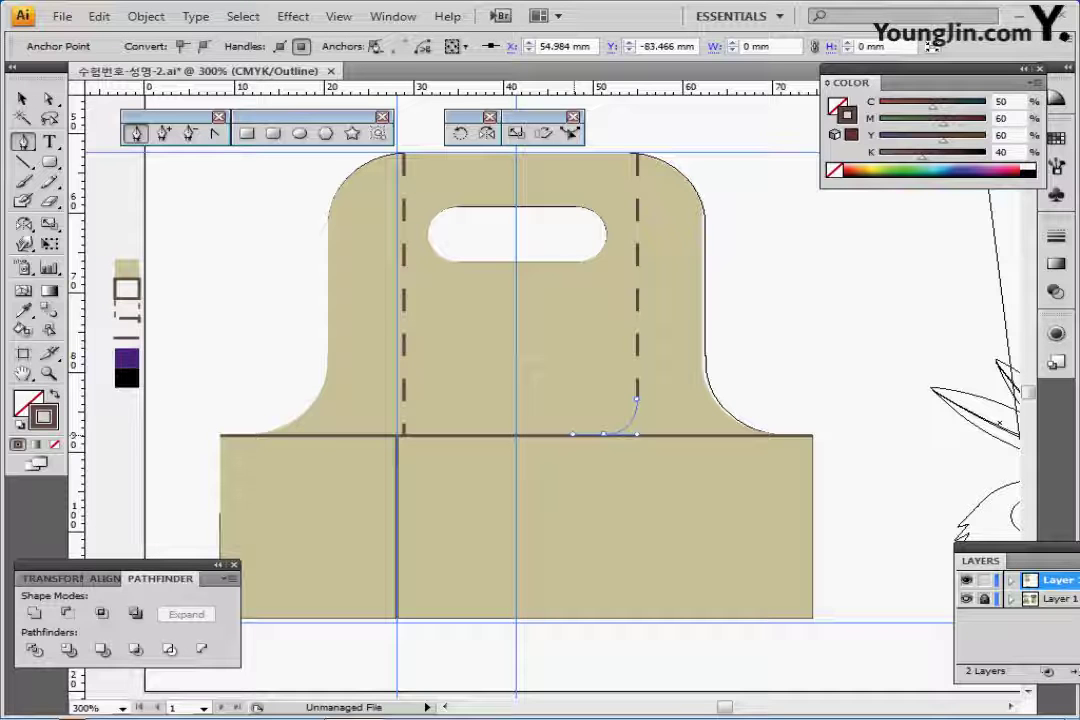
{"action": "left_click_drag", "start_coordinate": [573, 434], "coordinate": [572, 434]}
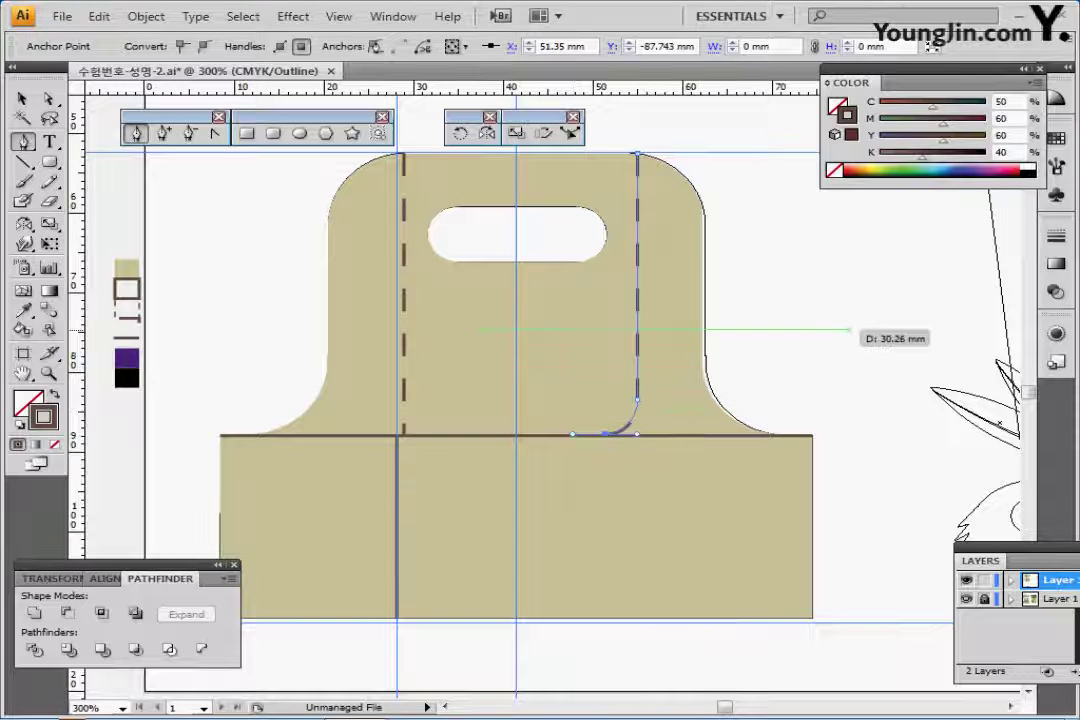
{"action": "left_click_drag", "start_coordinate": [850, 329], "coordinate": [905, 362]}
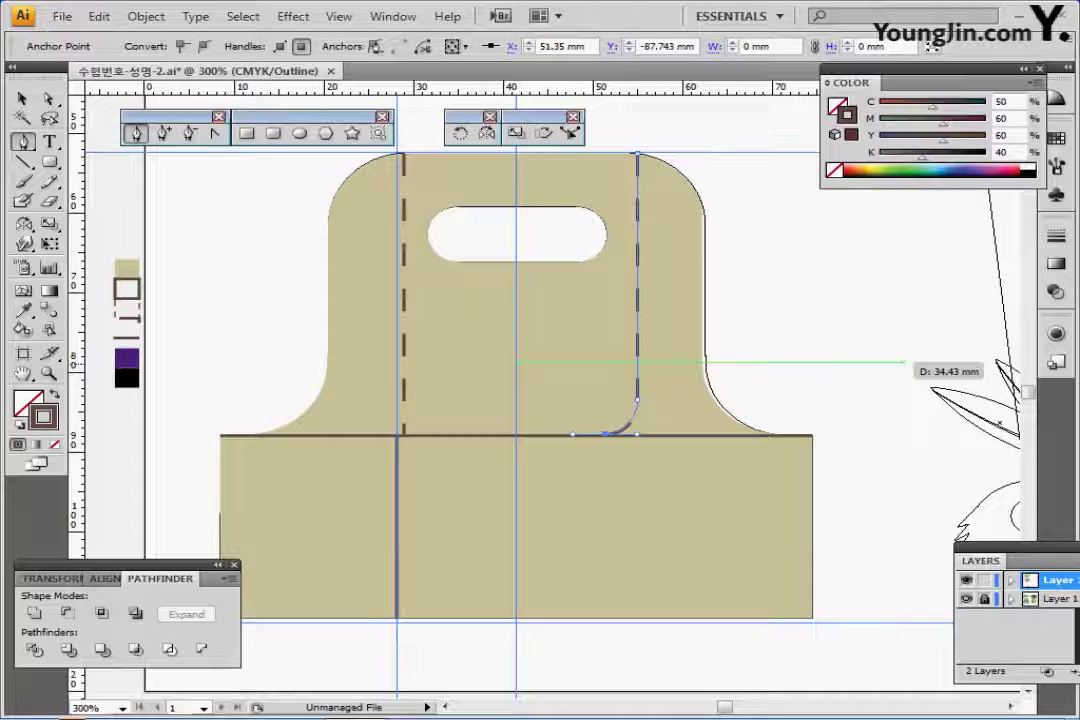
{"action": "left_click", "coordinate": [902, 355], "text": "ctrl"}
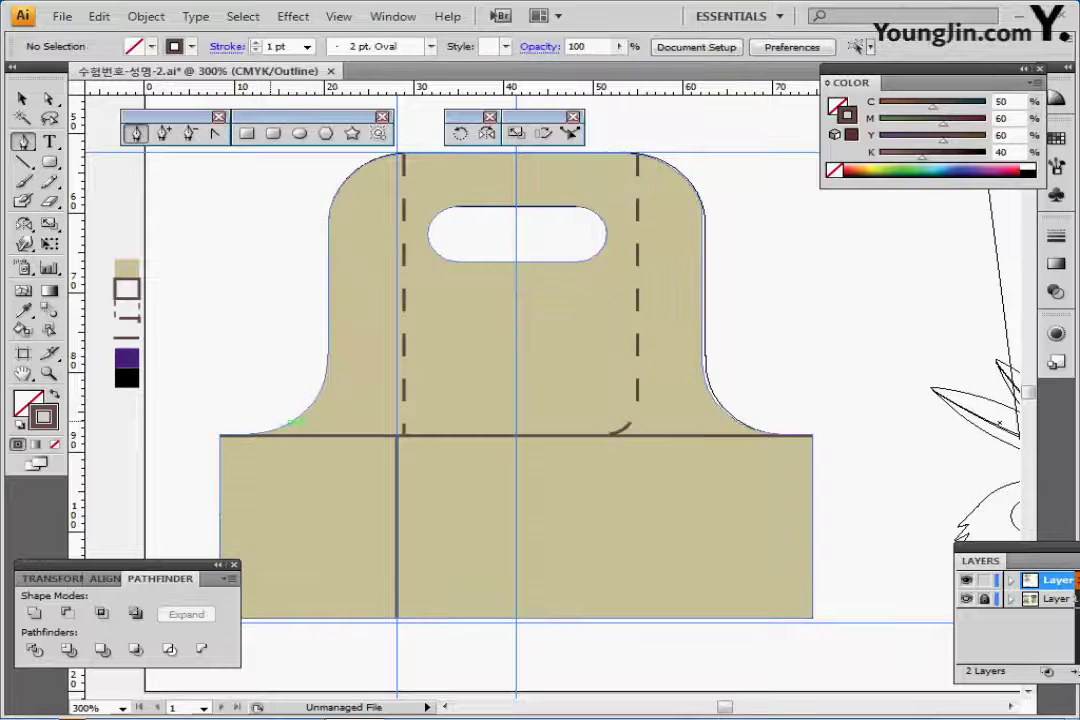
- Draw a diagonal line with the dashed sample's stroke from near the shoulder on the horizontal fold line down to the lower vertical line
{"action": "left_click", "coordinate": [138, 310], "text": "ctrl"}
{"action": "left_click", "coordinate": [178, 328], "text": "ctrl"}
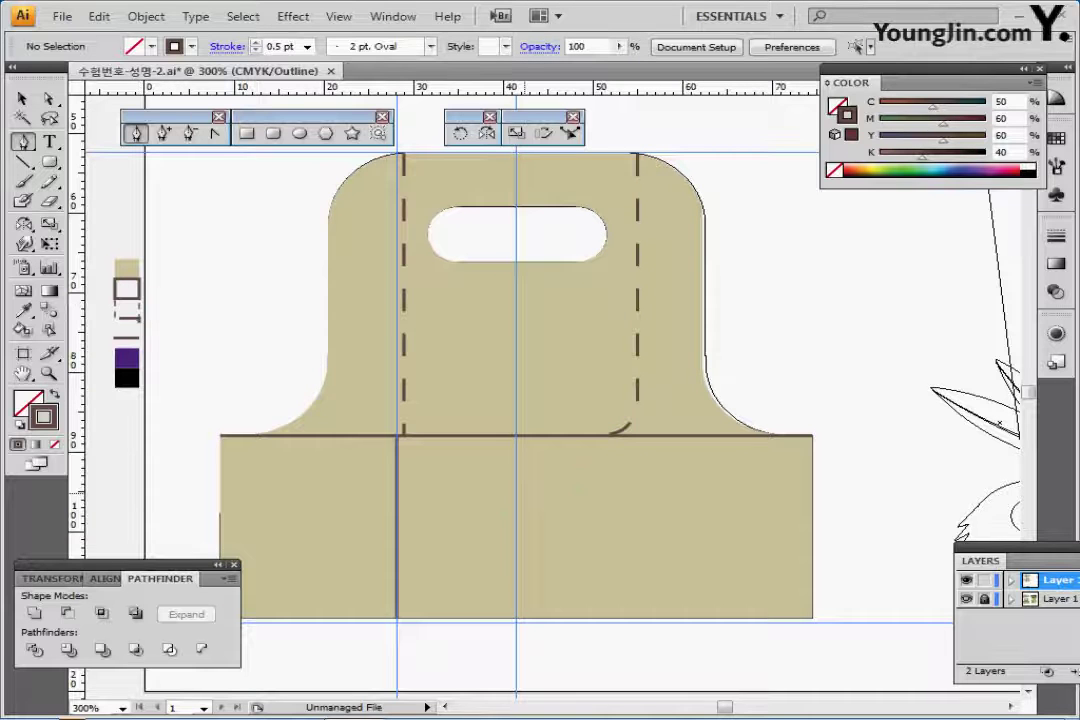
{"action": "left_click", "coordinate": [524, 492], "text": "ctrl"}
{"action": "left_click_drag", "start_coordinate": [524, 492], "coordinate": [543, 531]}
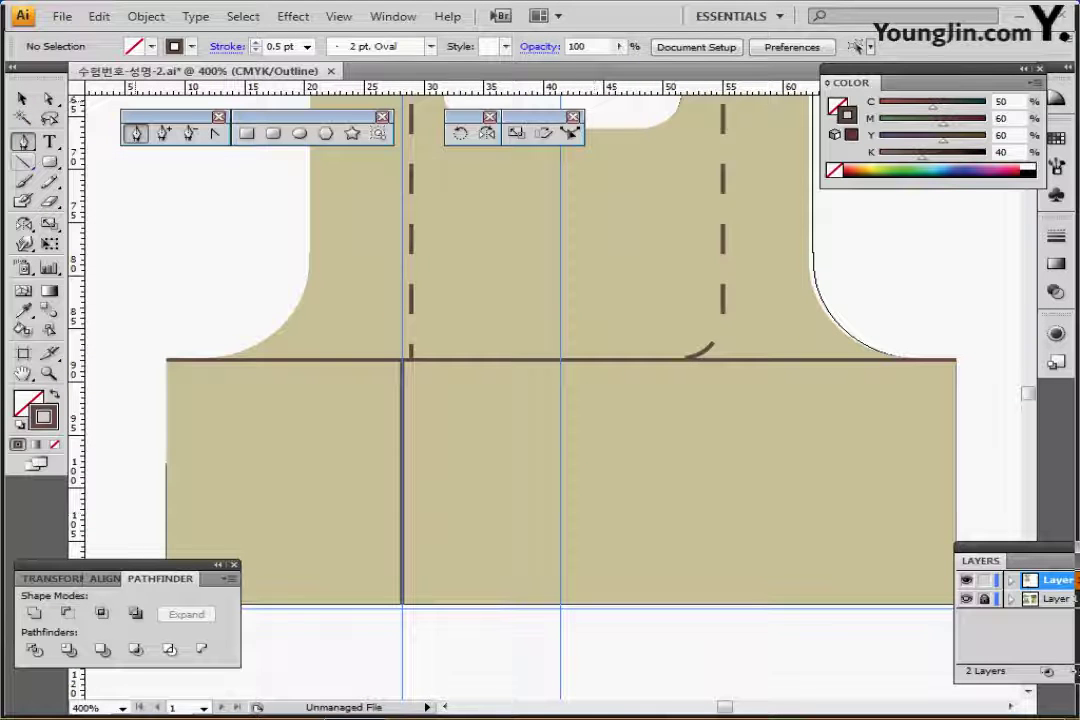
{"action": "key", "text": "backslash"}
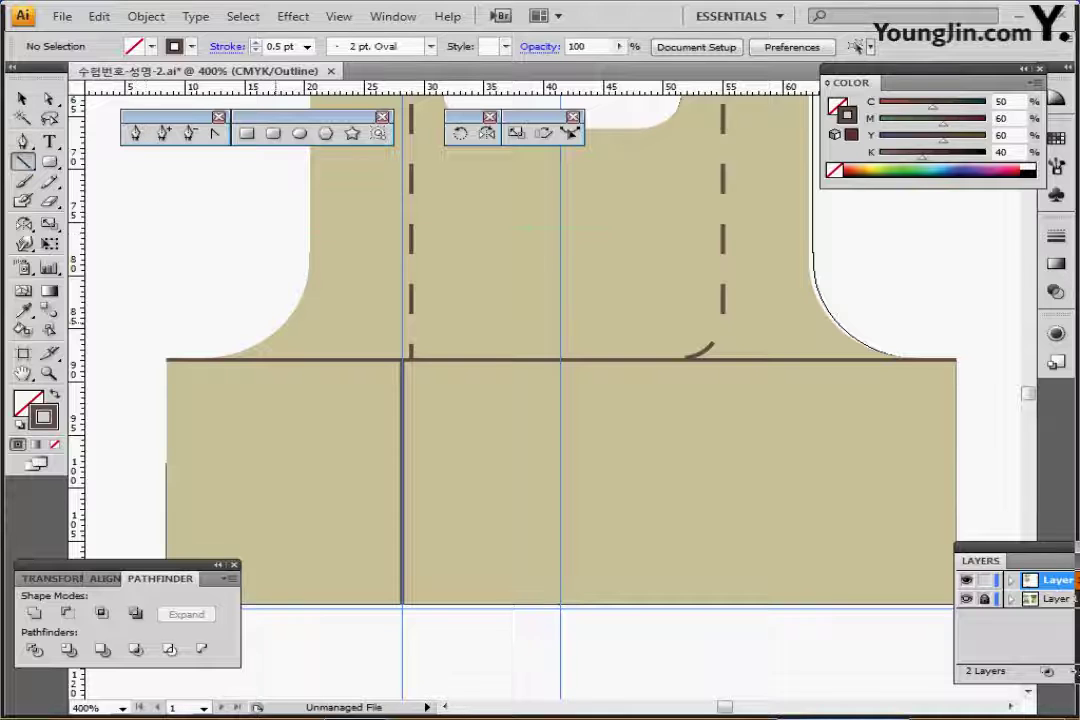
{"action": "left_click_drag", "start_coordinate": [232, 358], "coordinate": [401, 445]}
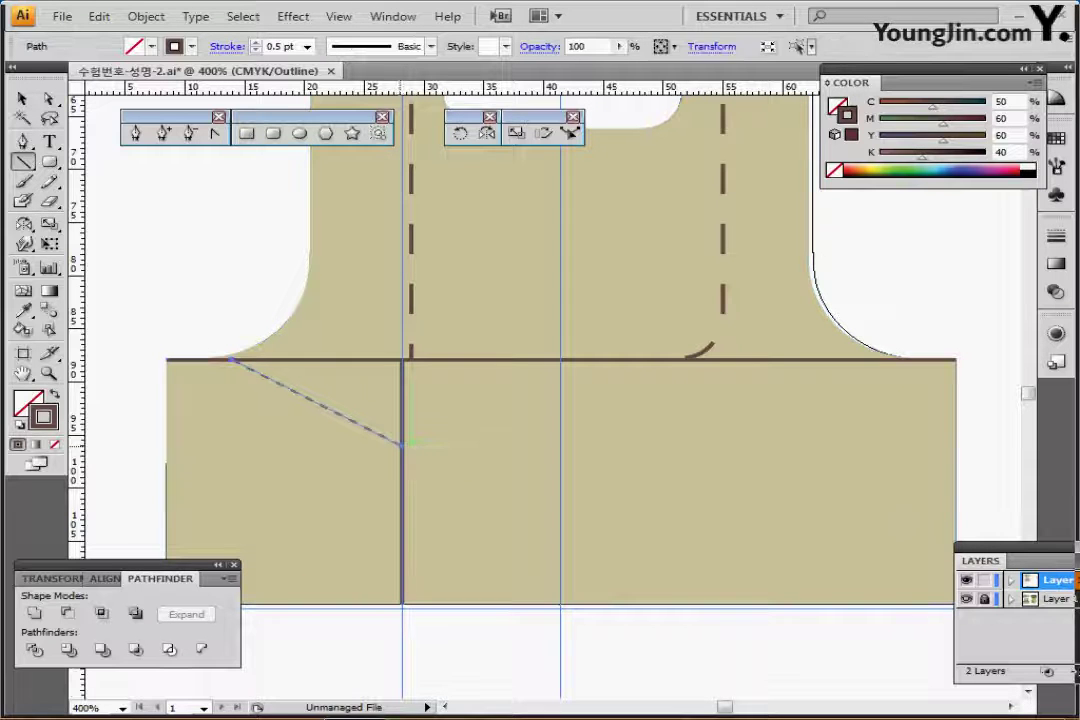
- Check the diagonal line's weight and dash settings, and compare its position with the reference in outline view
{"action": "left_click", "coordinate": [1056, 236]}
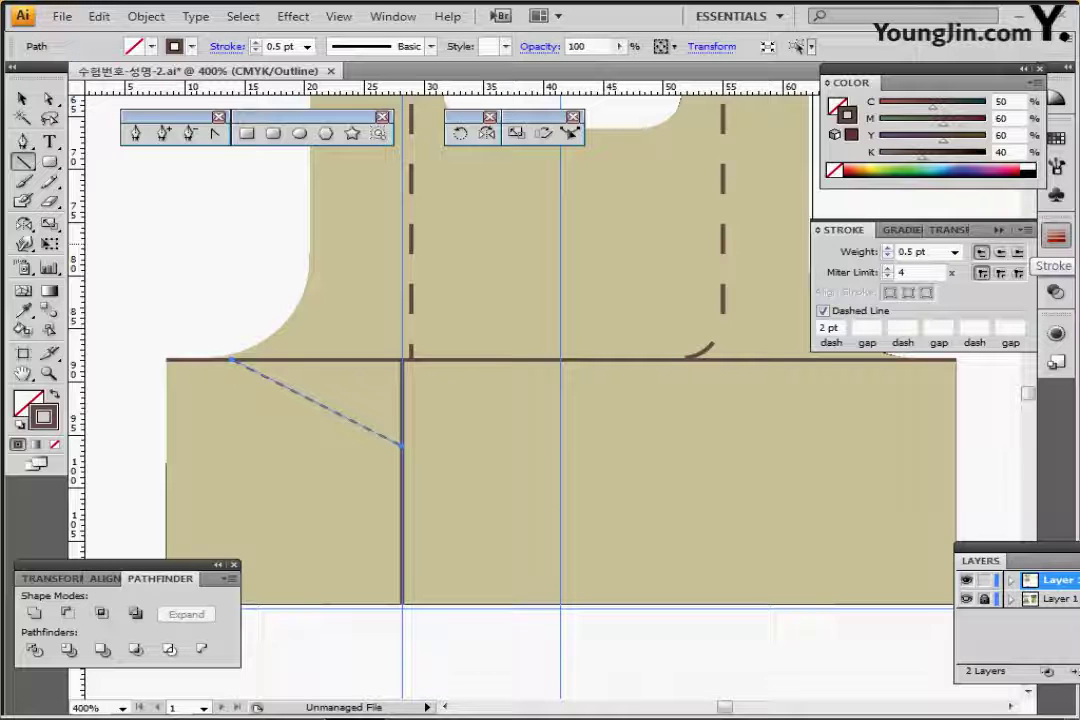
{"action": "left_click", "coordinate": [1056, 238]}
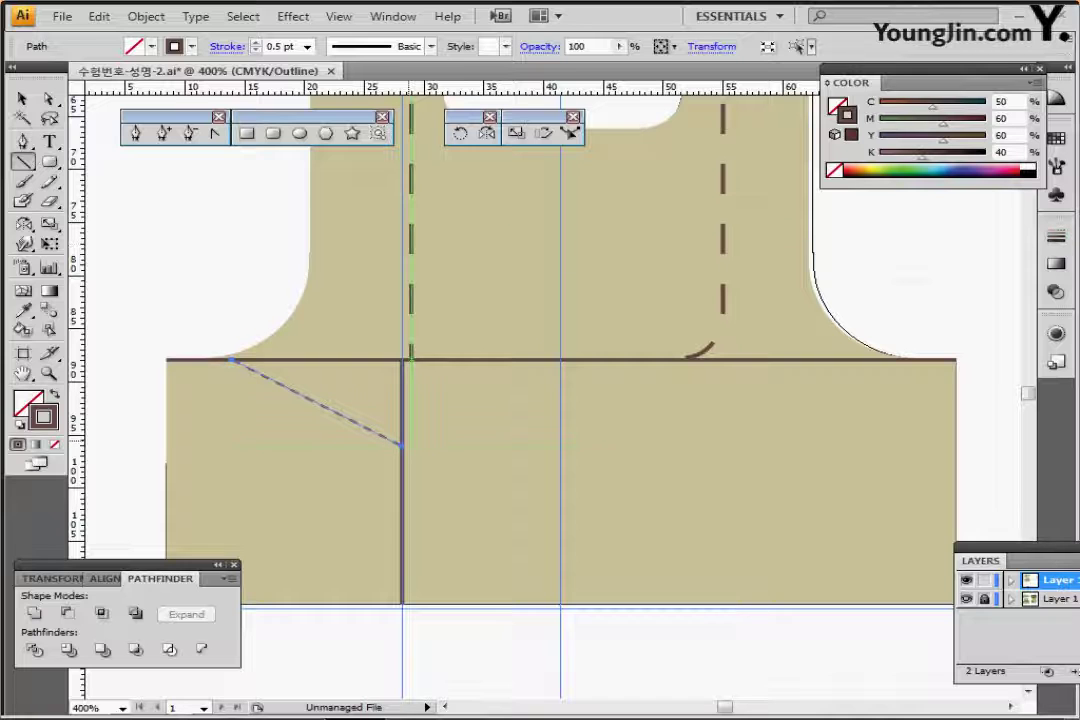
{"action": "key", "text": "ctrl+y"}
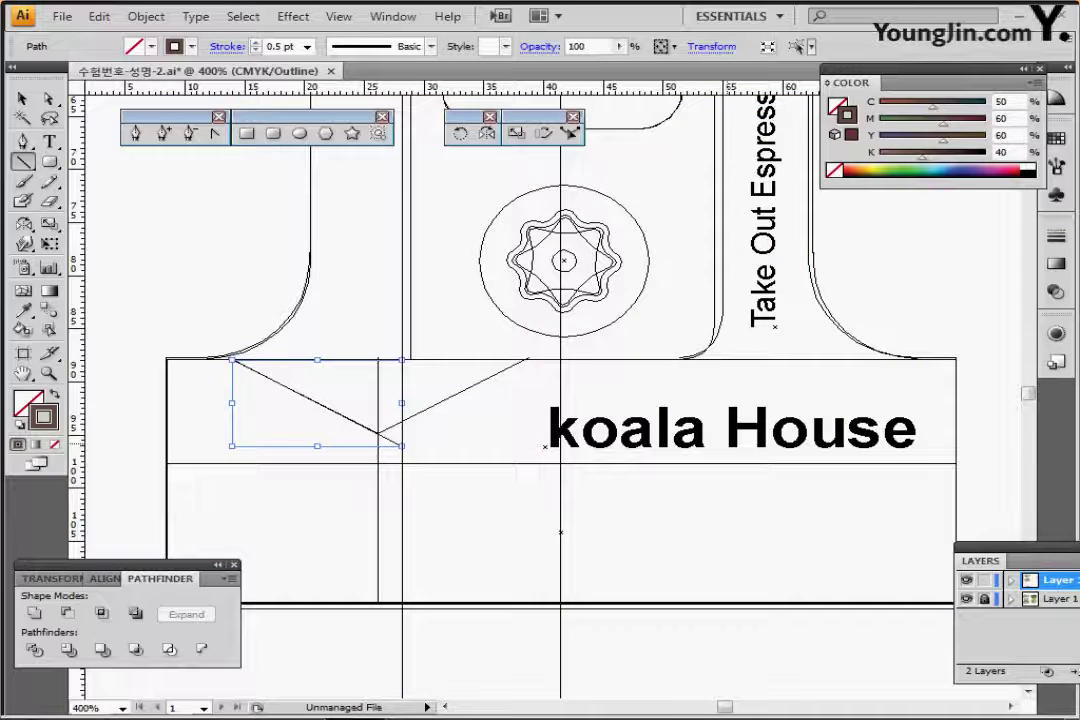
{"action": "left_click", "coordinate": [375, 500]}
{"action": "left_click", "coordinate": [398, 440]}
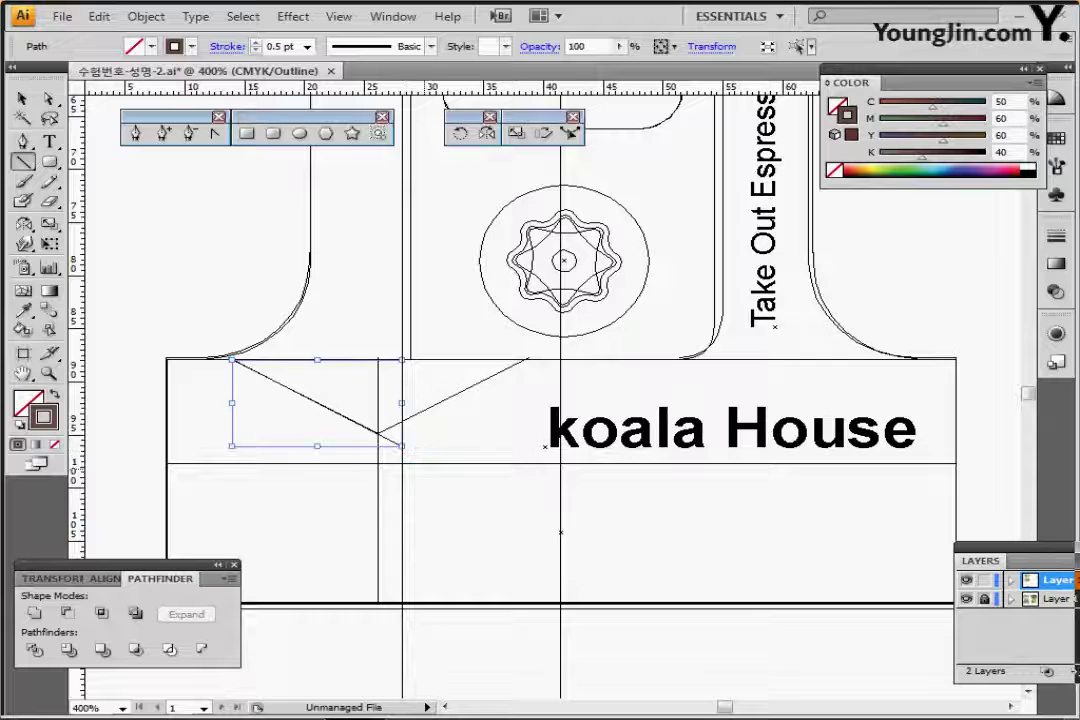
{"action": "key", "text": "ctrl+y"}
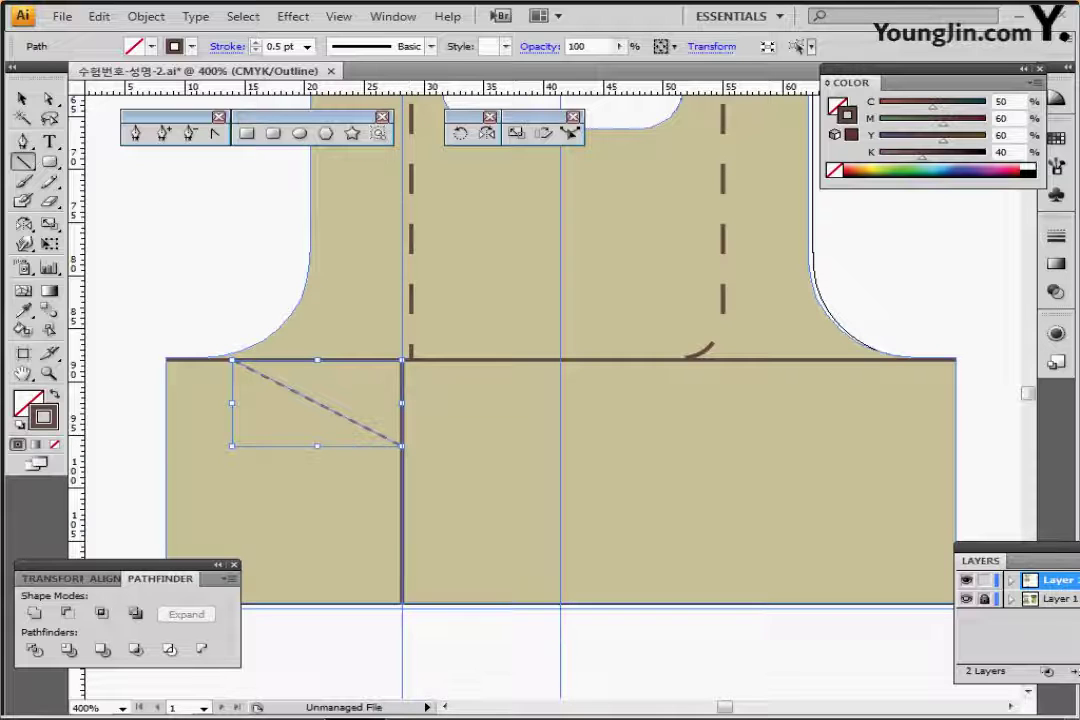
- Shorten the dashed diagonal line so its lower end meets the reference's vertical fold line below the shoulder
{"action": "key", "text": "ctrl+y"}
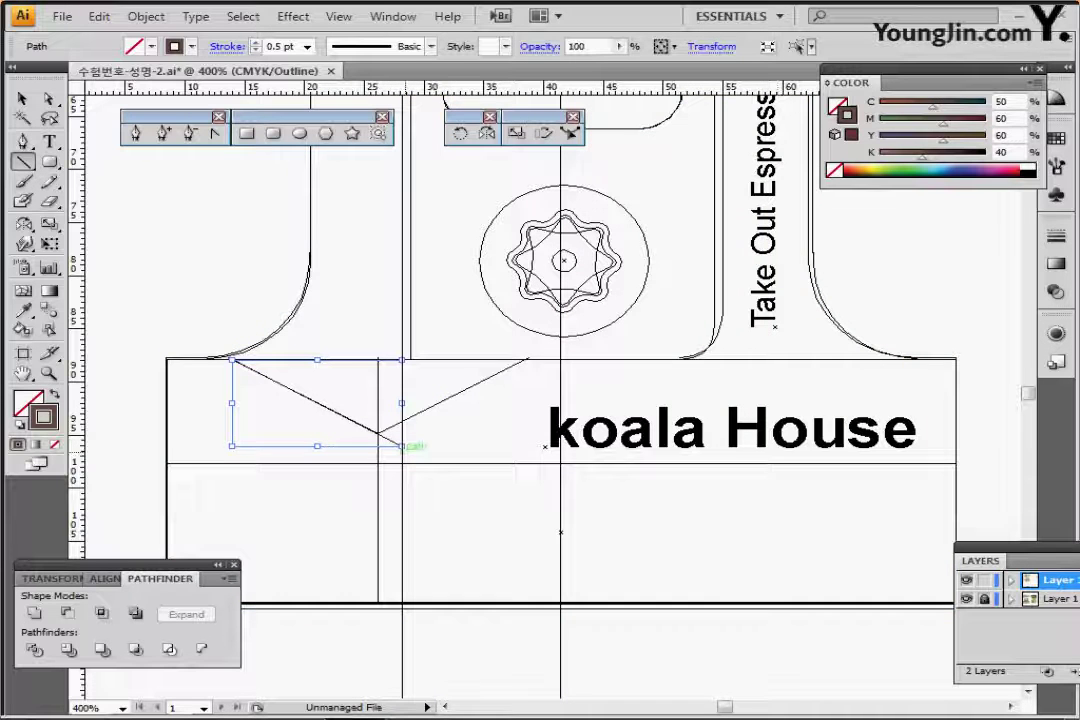
{"action": "left_click_drag", "start_coordinate": [402, 446], "coordinate": [377, 433]}
{"action": "key", "text": "ctrl+shift+a"}
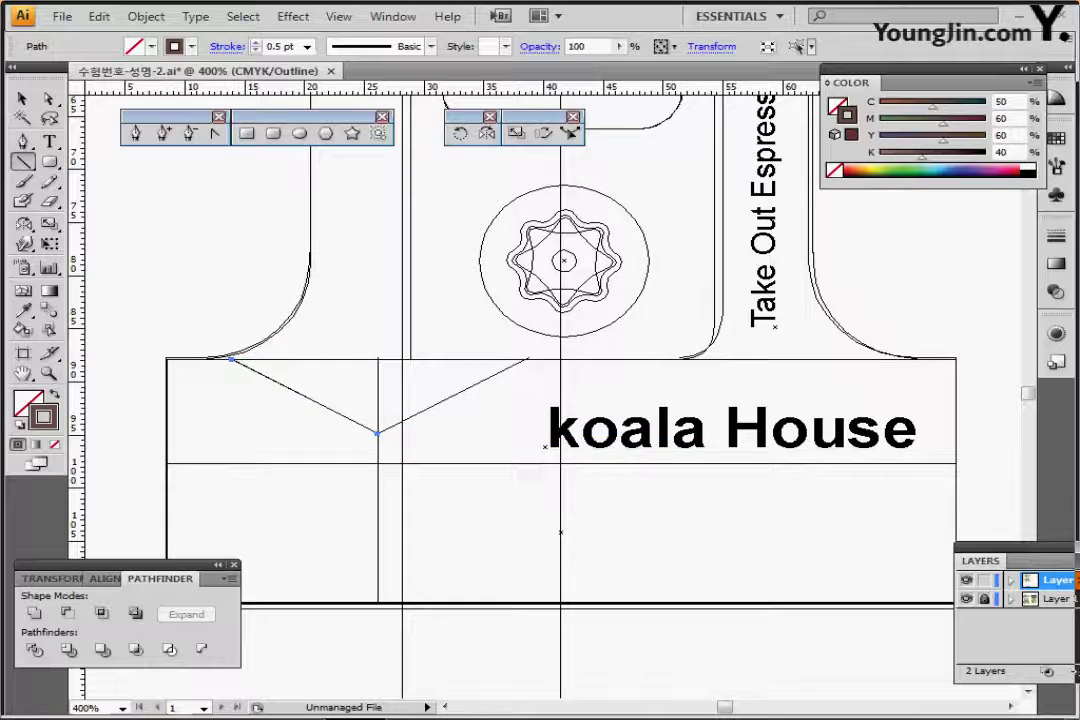
{"action": "key", "text": "ctrl+y"}
{"action": "key", "text": "ctrl"}
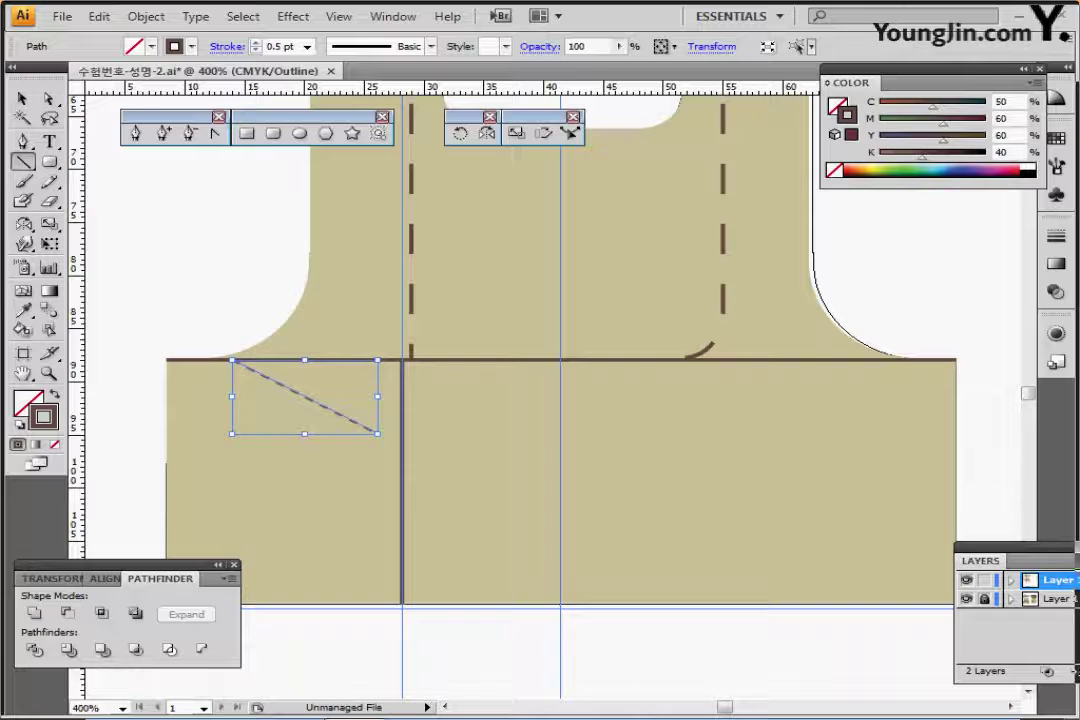
{"action": "key", "text": "ctrl+y"}
{"action": "key", "text": "ctrl+y"}
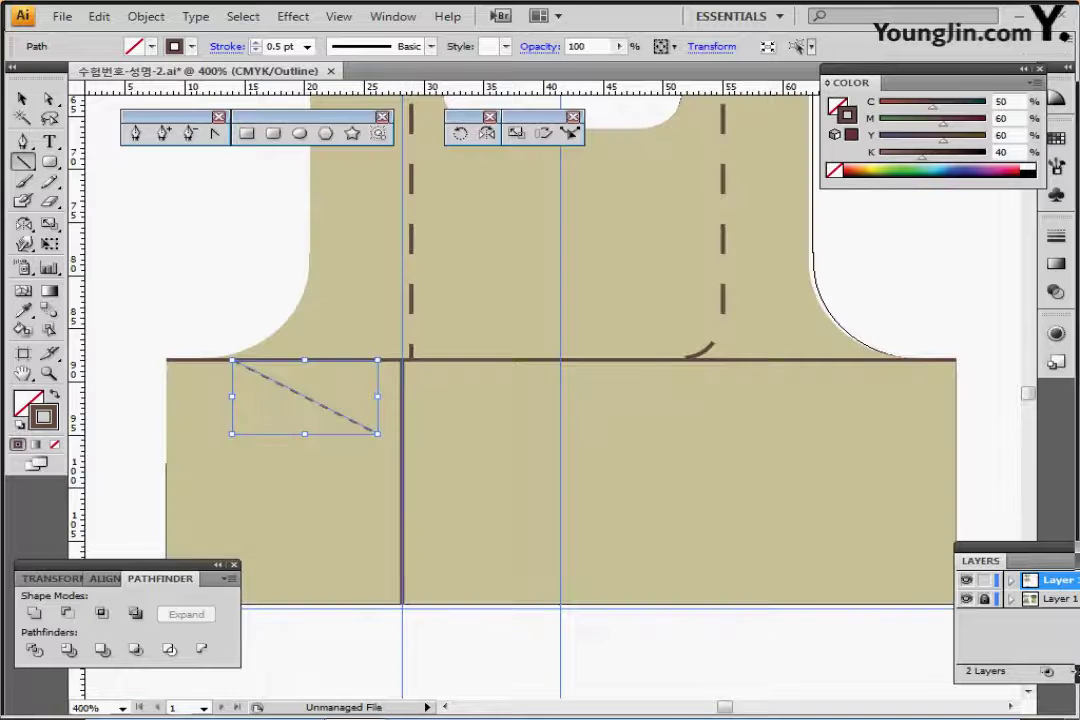
- Move the solid lower vertical line left onto the reference's fold line and hide the reference layer
{"action": "key", "text": "ctrl+y"}
{"action": "left_click", "coordinate": [402, 548], "text": "ctrl"}
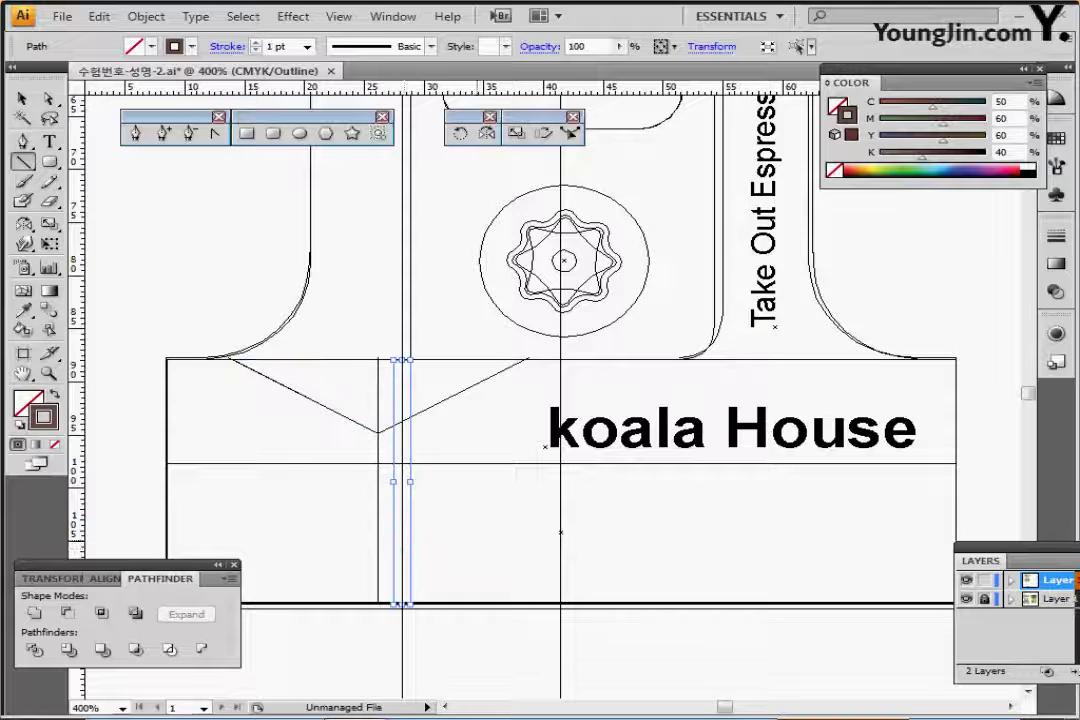
{"action": "key", "text": "Left"}
{"action": "key", "text": "Left"}
{"action": "key", "text": "Left"}
{"action": "key", "text": "Left"}
{"action": "key", "text": "Left"}
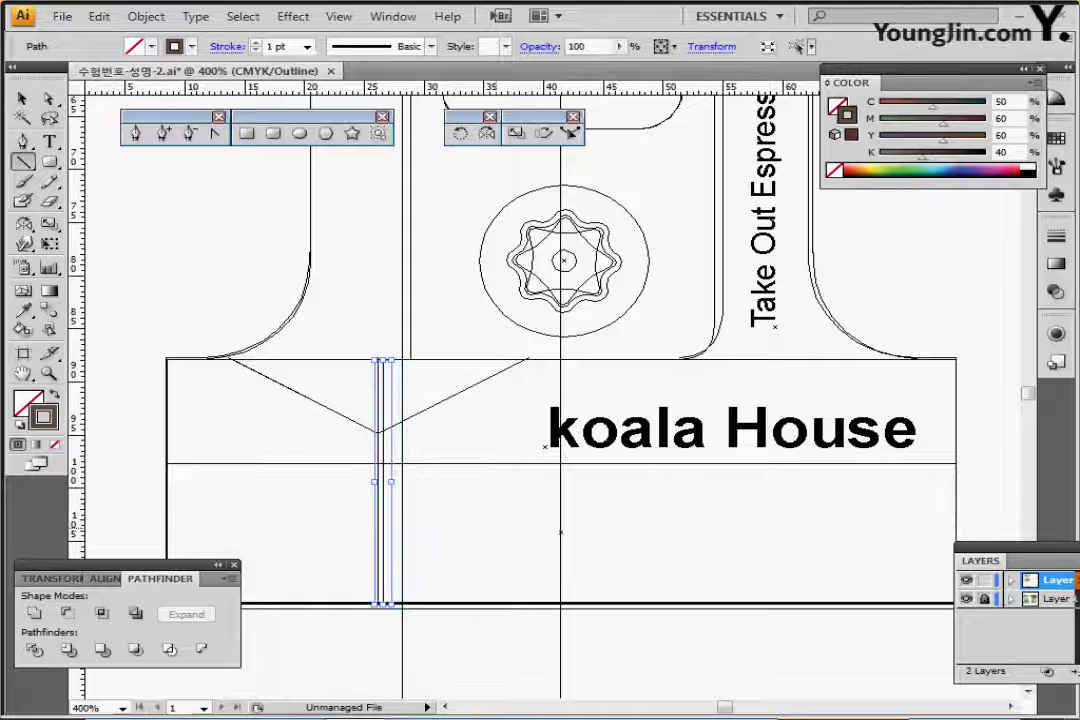
{"action": "key", "text": "Left"}
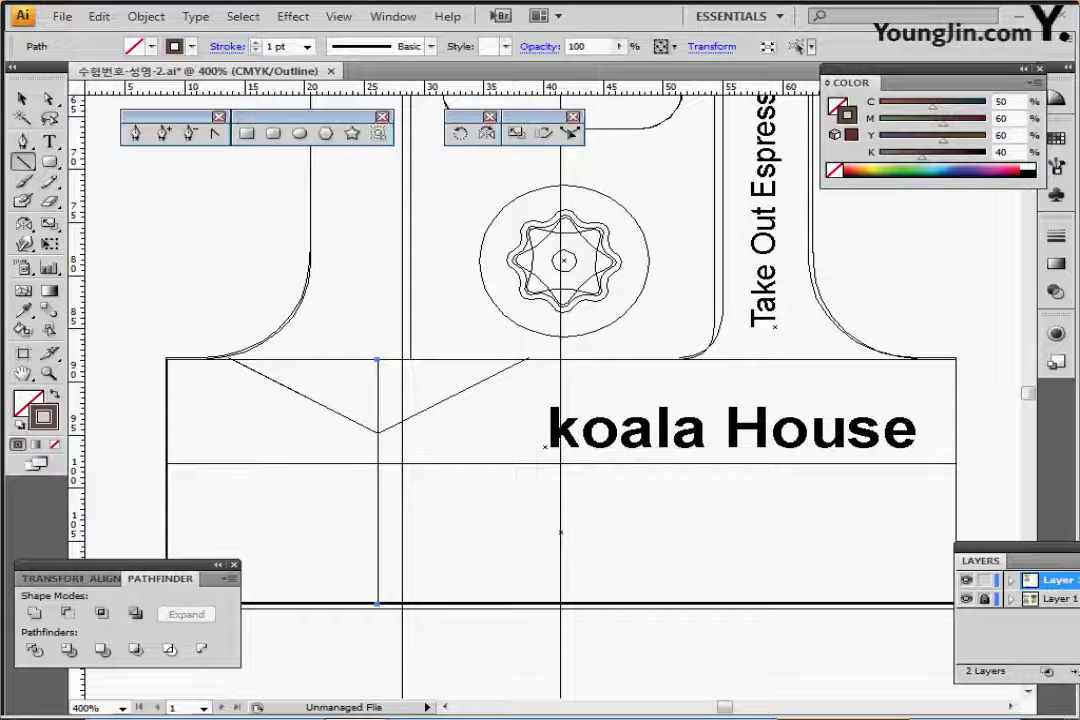
{"action": "left_click", "coordinate": [966, 598]}
{"action": "key", "text": "ctrl+y"}
{"action": "key", "text": "ctrl"}
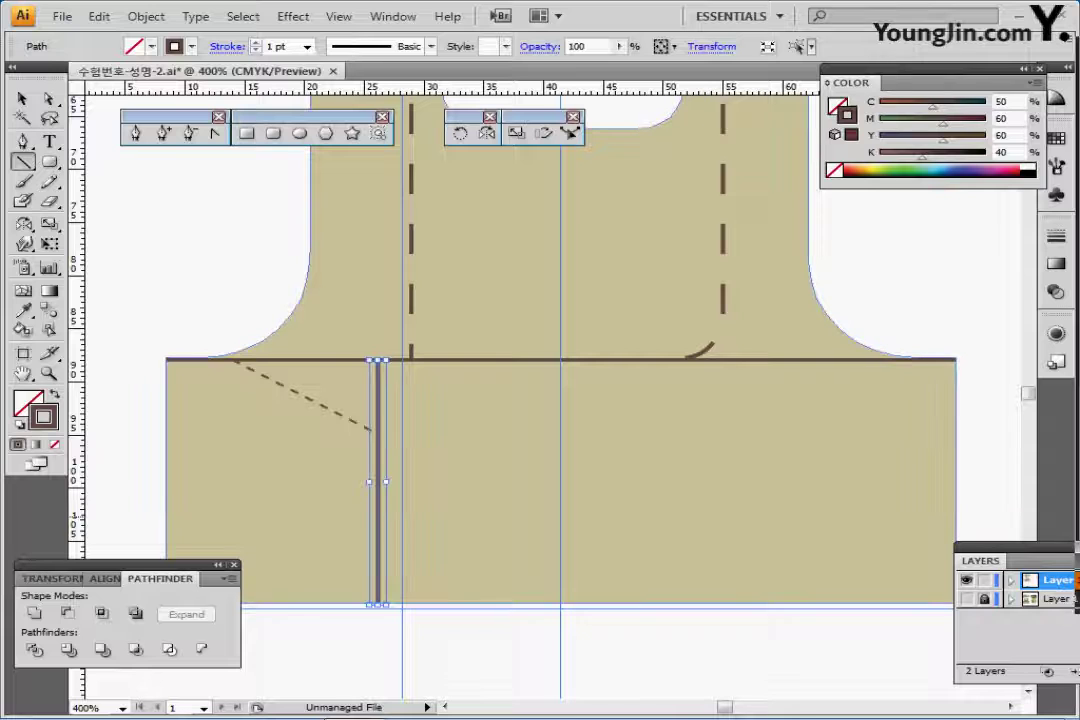
- Save the file, then mirror a copy of the dashed diagonal across the lower vertical line to form a V, leaving nothing selected
{"action": "left_click", "coordinate": [308, 398], "text": "ctrl"}
{"action": "key", "text": "ctrl+s"}
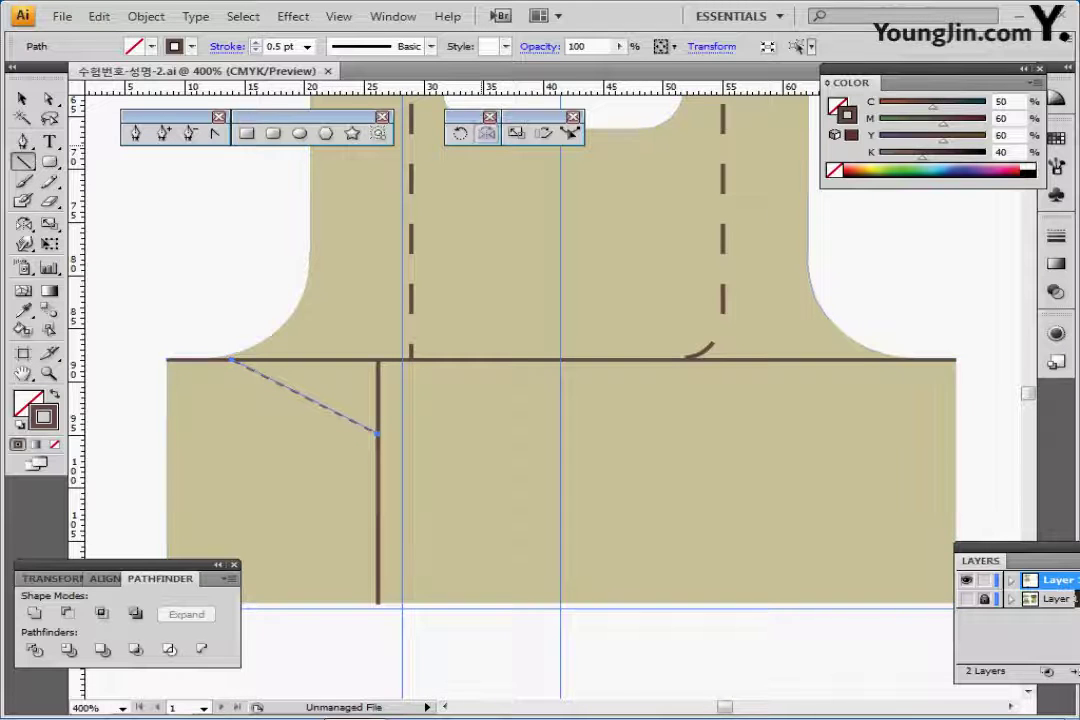
{"action": "left_click", "coordinate": [486, 133]}
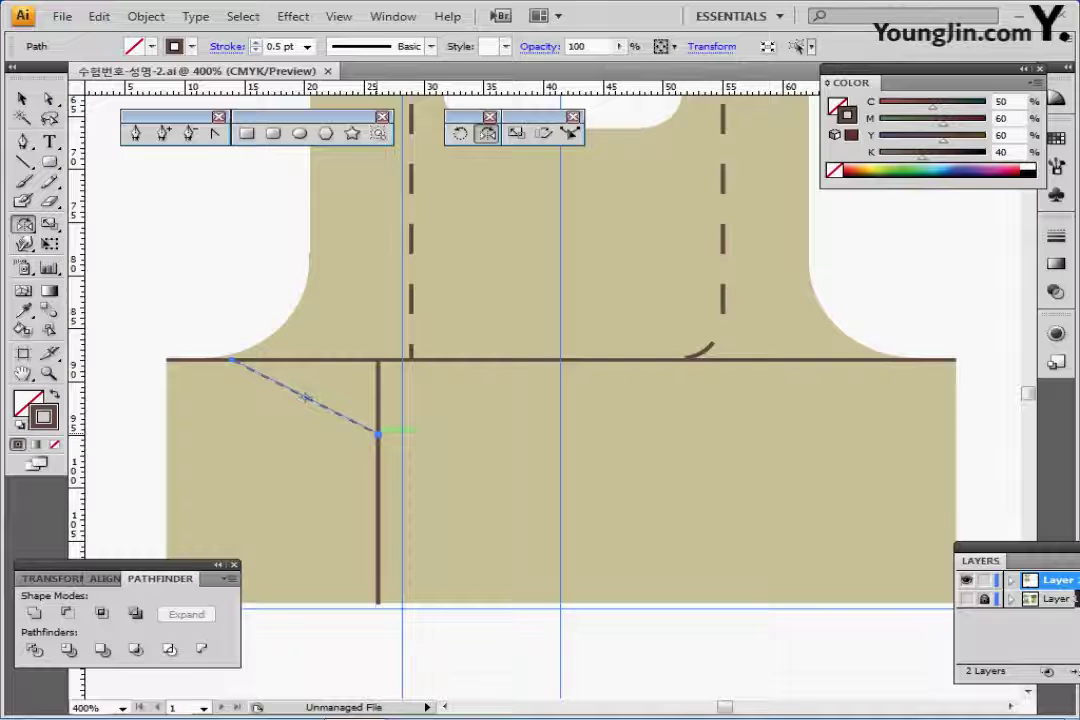
{"action": "left_click", "coordinate": [378, 434]}
{"action": "left_click_drag", "start_coordinate": [285, 386], "coordinate": [445, 380]}
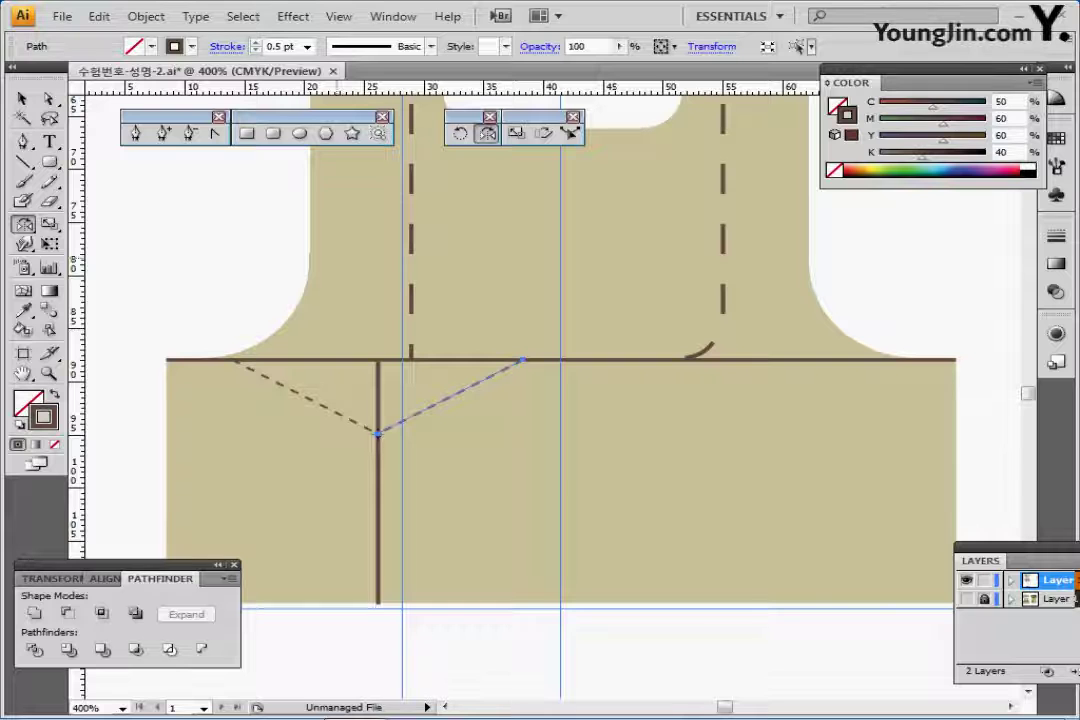
{"action": "key", "text": "ctrl+minus"}
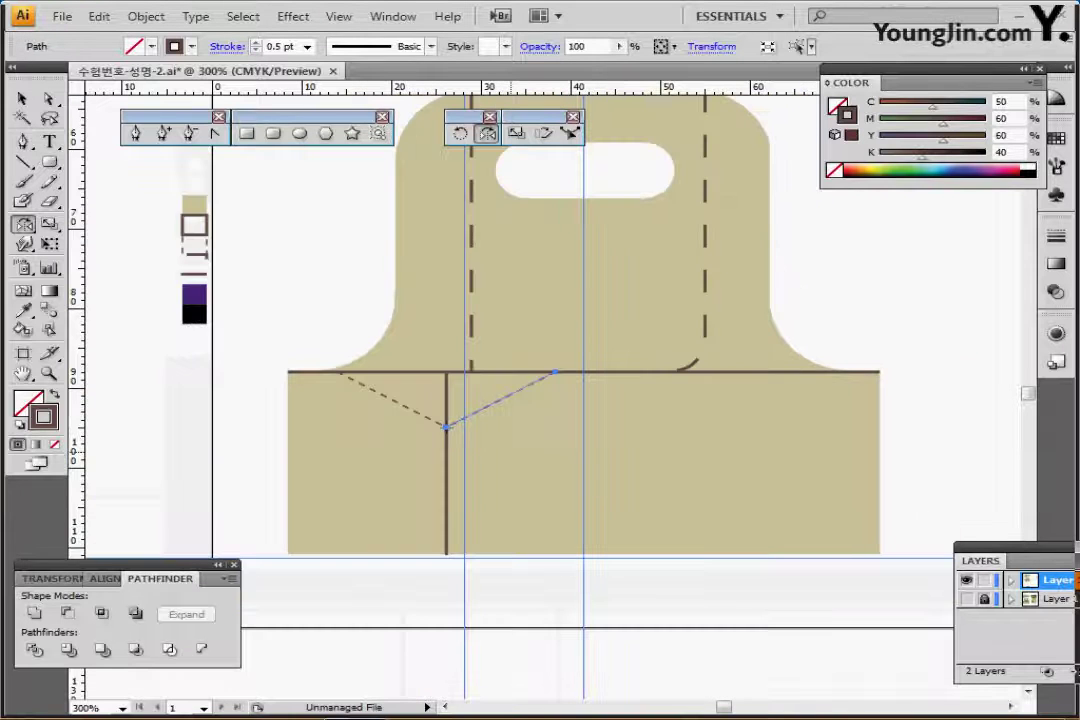
{"action": "key", "text": "ctrl+shift+a"}
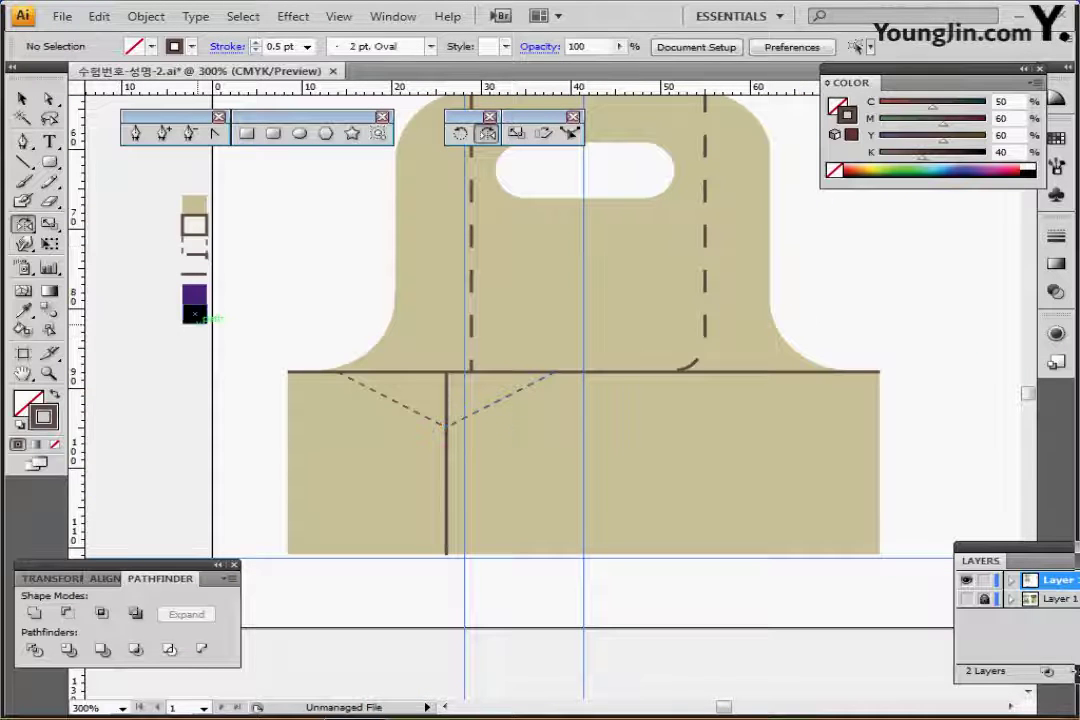
- Draw an ellipse with the purple sample's fill over the reference's emblem circle below the handle hole, and save the file
{"action": "left_click", "coordinate": [195, 295], "text": "ctrl"}
{"action": "key", "text": "ctrl+shift+a"}
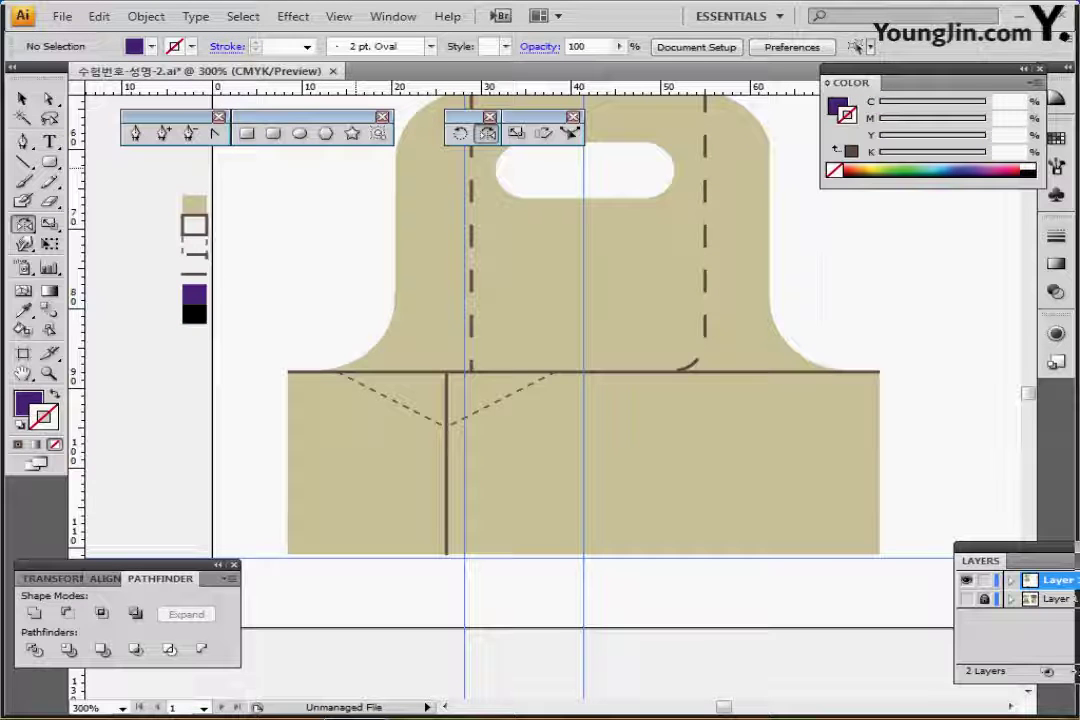
{"action": "key", "text": "l"}
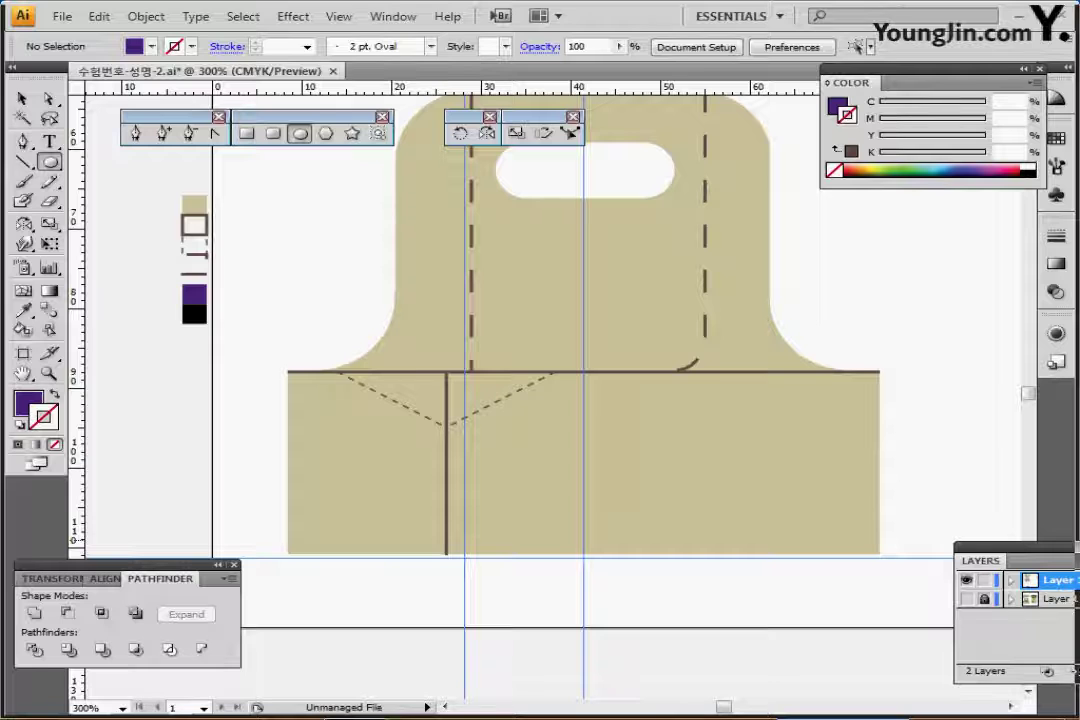
{"action": "key", "text": "ctrl+y"}
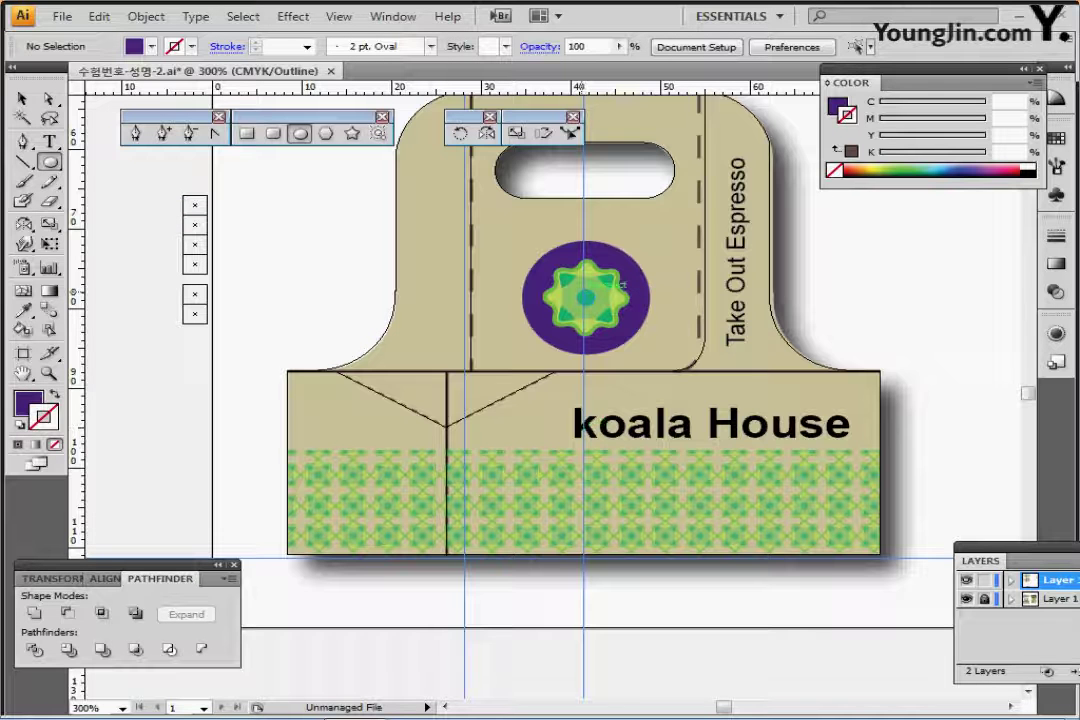
{"action": "left_click_drag", "start_coordinate": [586, 297], "coordinate": [650, 352]}
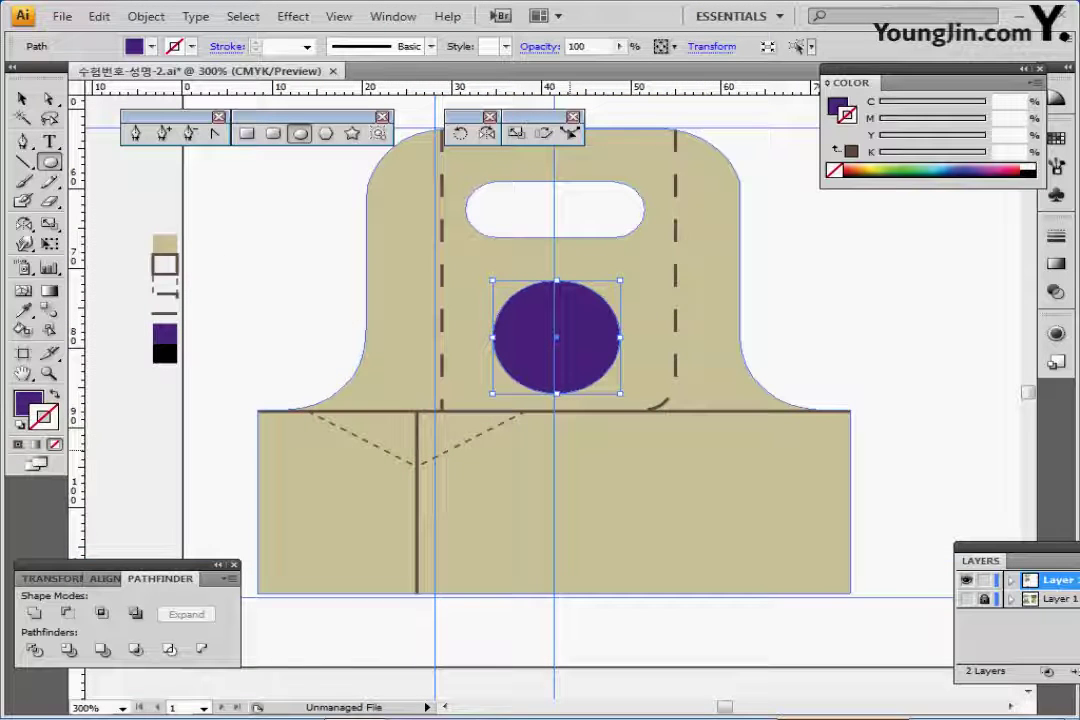
{"action": "key", "text": "ctrl+s"}
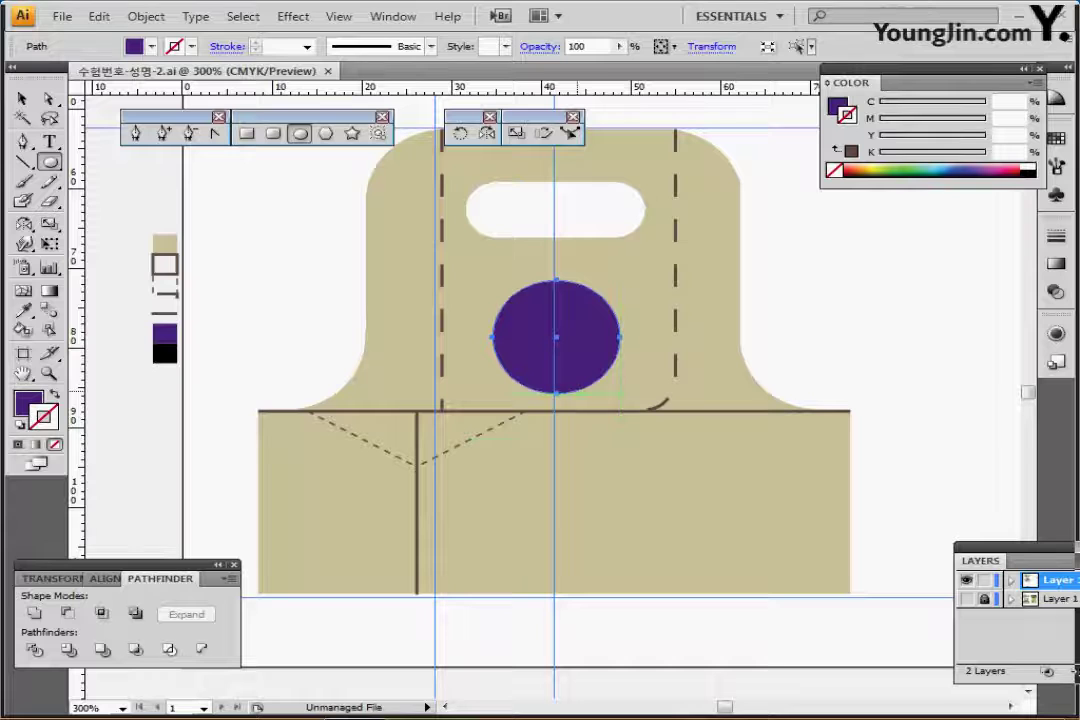
- Place a copy of the green flower motif over the purple ellipse on the box
{"action": "key", "text": "ctrl+minus"}
{"action": "left_click_drag", "start_coordinate": [610, 400], "coordinate": [504, 528]}
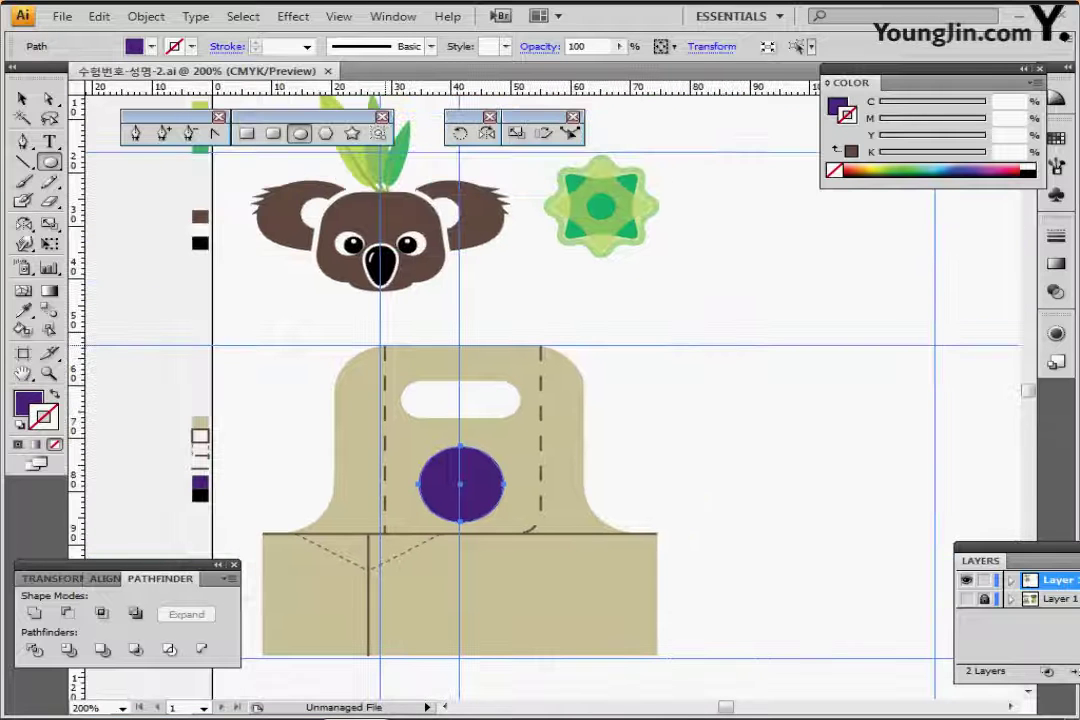
{"action": "left_click", "coordinate": [21, 99]}
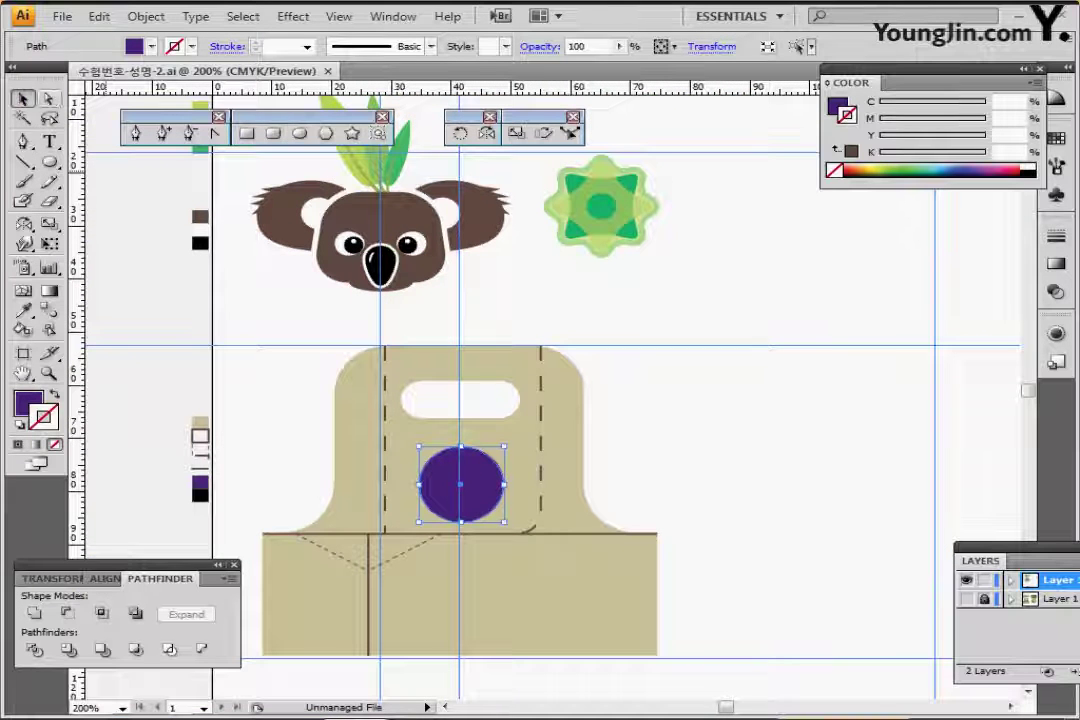
{"action": "left_click", "coordinate": [774, 526]}
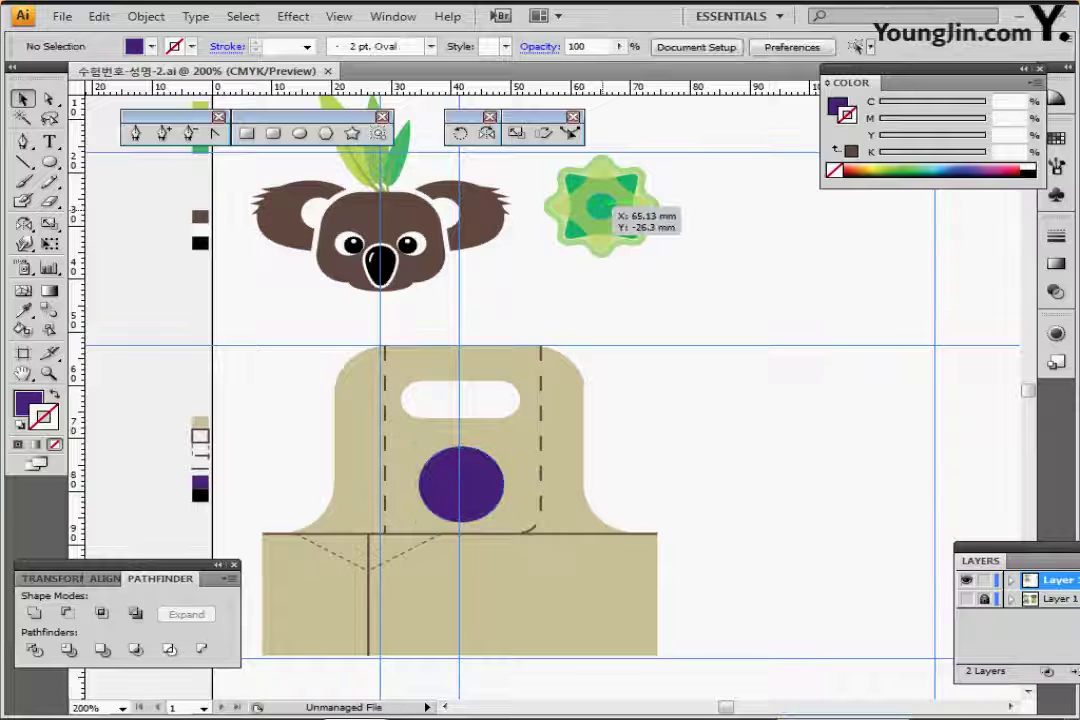
{"action": "left_click", "coordinate": [601, 206]}
{"action": "left_click_drag", "start_coordinate": [679, 166], "coordinate": [460, 480]}
{"action": "key", "text": "ctrl+="}
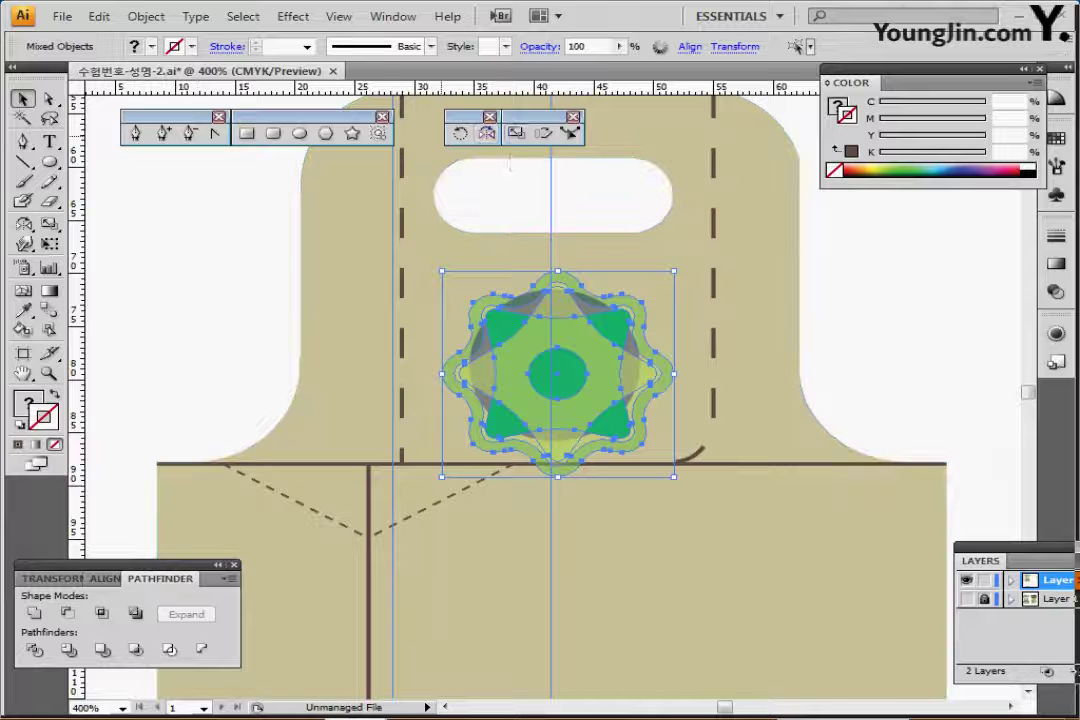
- Scale the flower copy uniformly to 50% without scaling strokes and effects
{"action": "double_click", "coordinate": [515, 133]}
{"action": "type", "text": "50"}
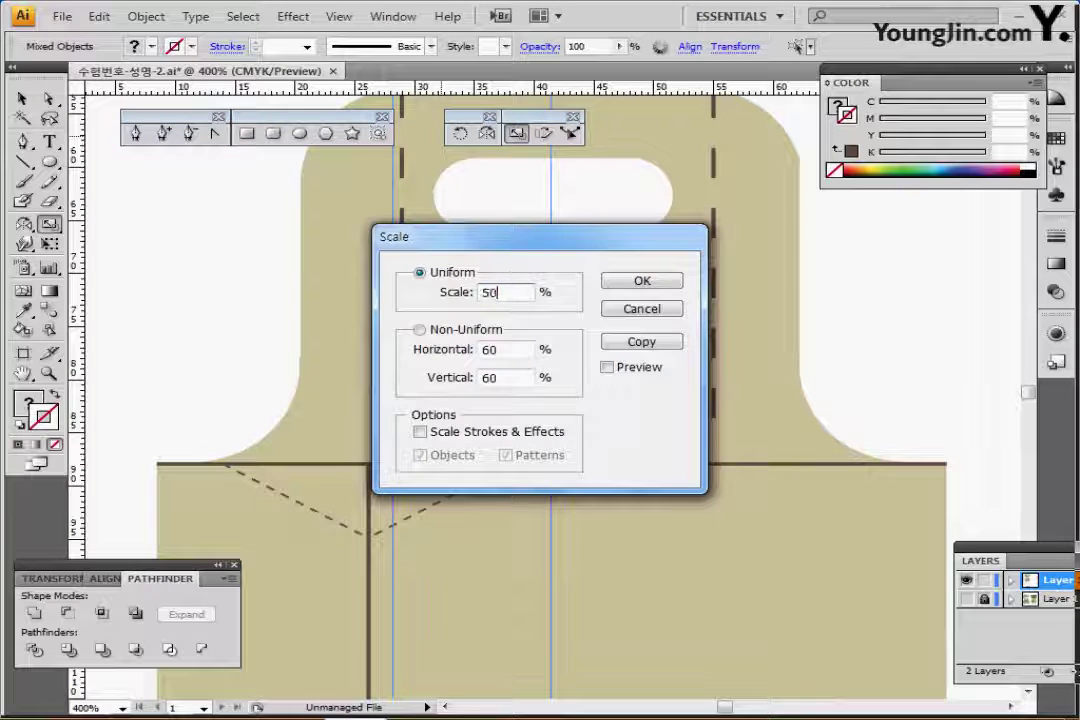
{"action": "key", "text": "Return"}
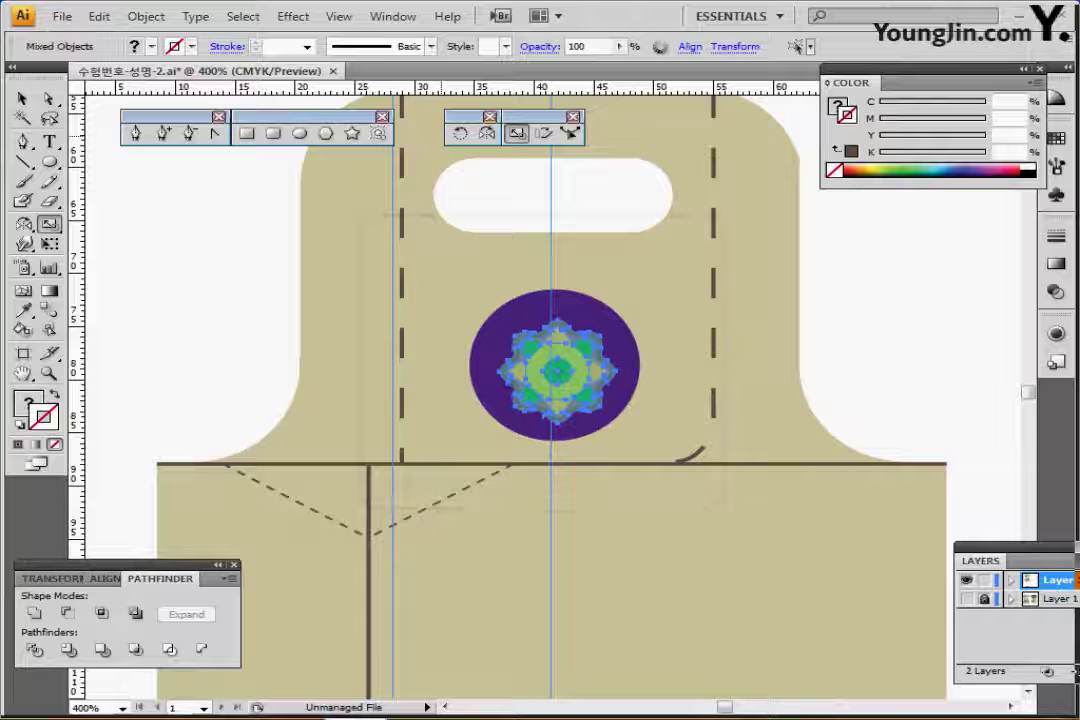
- Nudge the flower copy up and left to centre it in the purple ellipse, and save the file
{"action": "key", "text": "Up"}
{"action": "key", "text": "Up"}
{"action": "key", "text": "Up"}
{"action": "key", "text": "Up"}
{"action": "key", "text": "Up"}
{"action": "key", "text": "Up"}
{"action": "key", "text": "Up"}
{"action": "key", "text": "Up"}
{"action": "key", "text": "Up"}
{"action": "key", "text": "Up"}
{"action": "key", "text": "Left"}
{"action": "key", "text": "Left"}
{"action": "key", "text": "Left"}
{"action": "key", "text": "Left"}
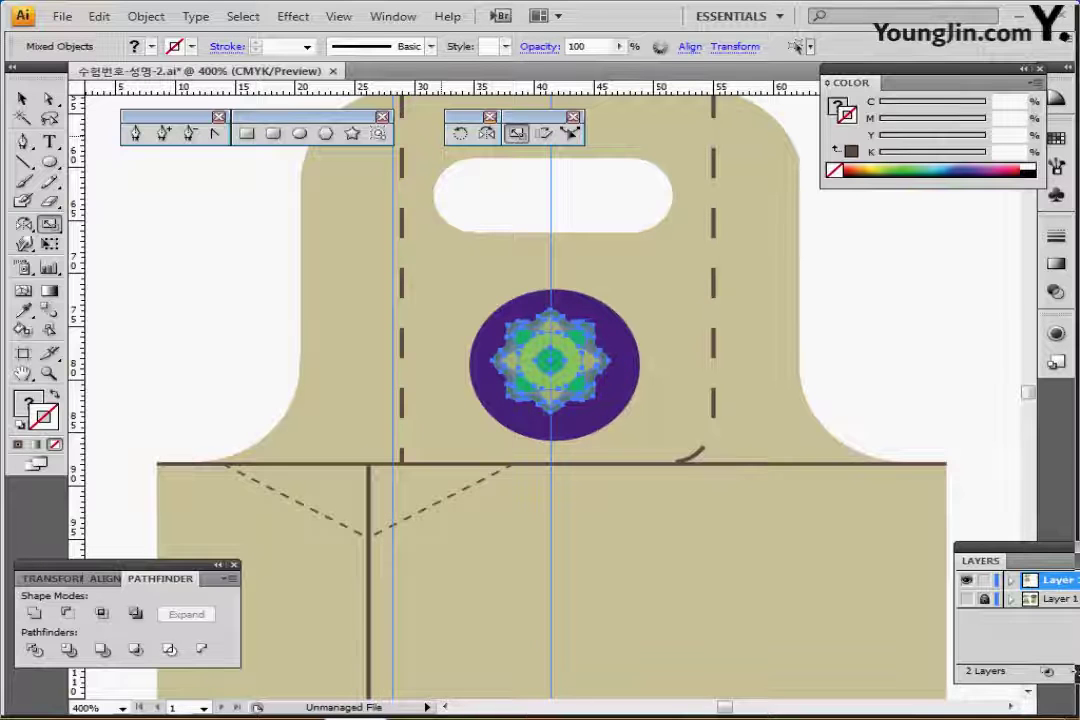
{"action": "key", "text": "Right"}
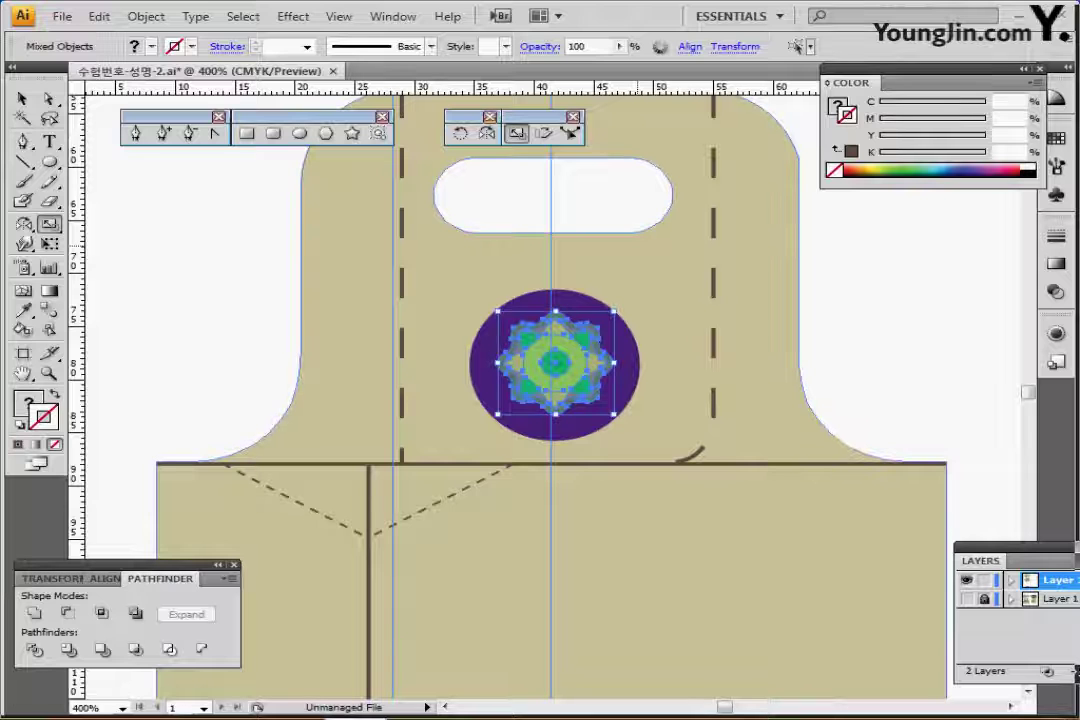
{"action": "key", "text": "ctrl+s"}
- Create a 66 mm wide green rectangle starting at the left edge of the box's lower panel, across its lower half
{"action": "left_click_drag", "start_coordinate": [624, 331], "coordinate": [489, 320]}
{"action": "key", "text": "ctrl+minus"}
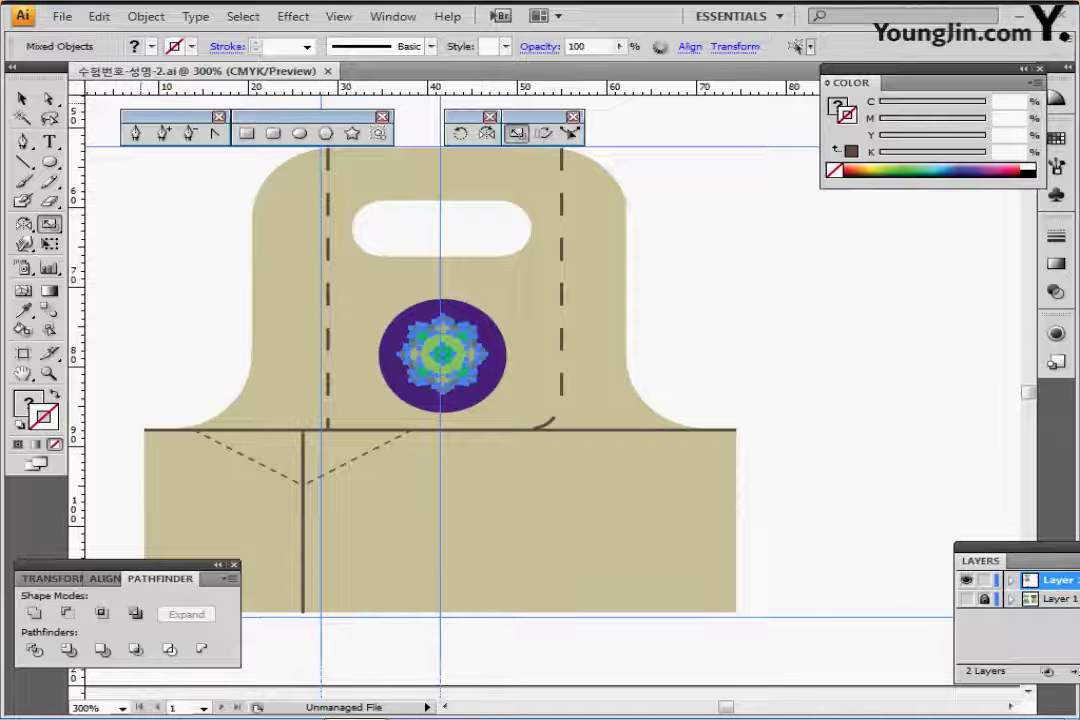
{"action": "key", "text": "m"}
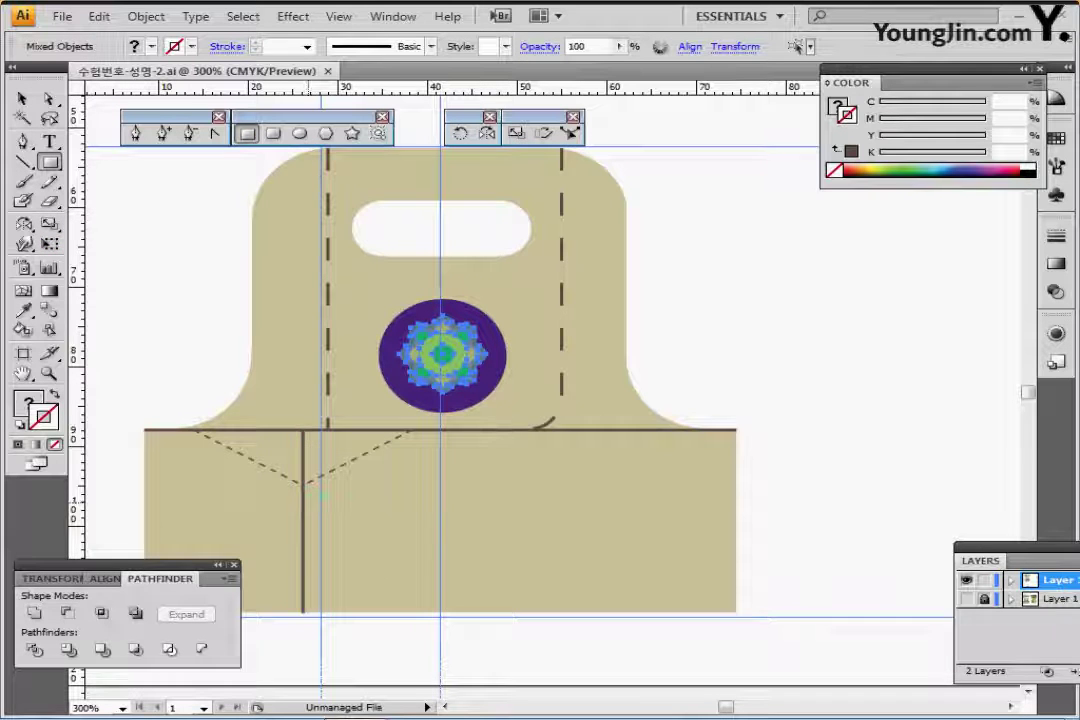
{"action": "scroll", "coordinate": [312, 508], "scroll_direction": "down", "scroll_amount": 1}
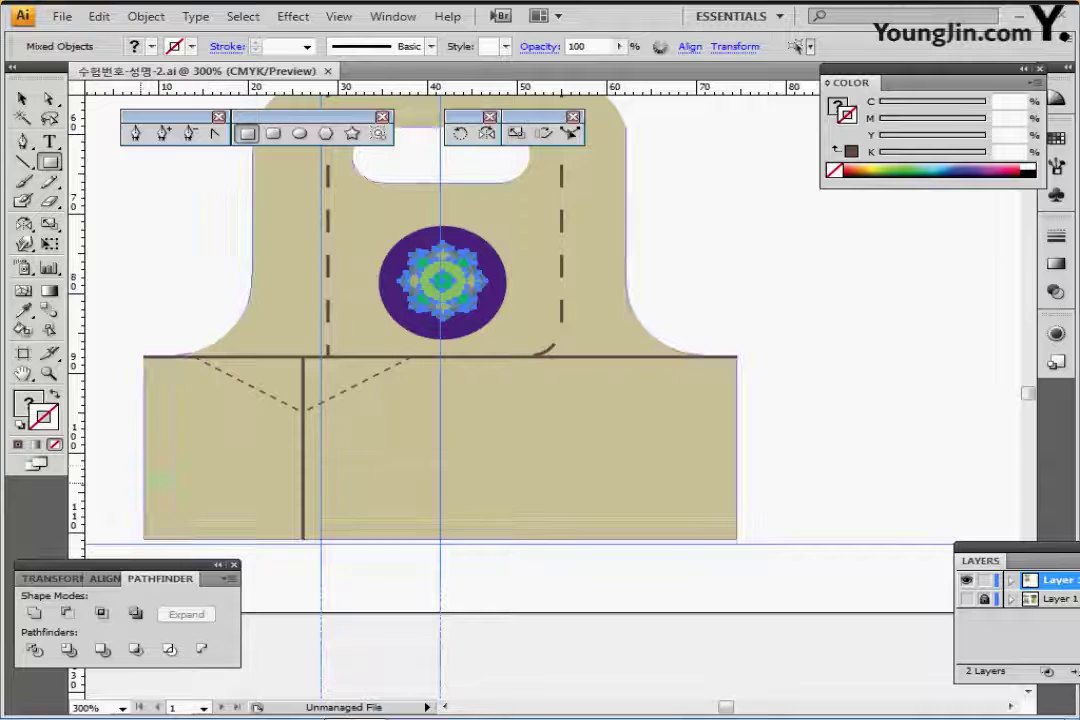
{"action": "left_click", "coordinate": [144, 447]}
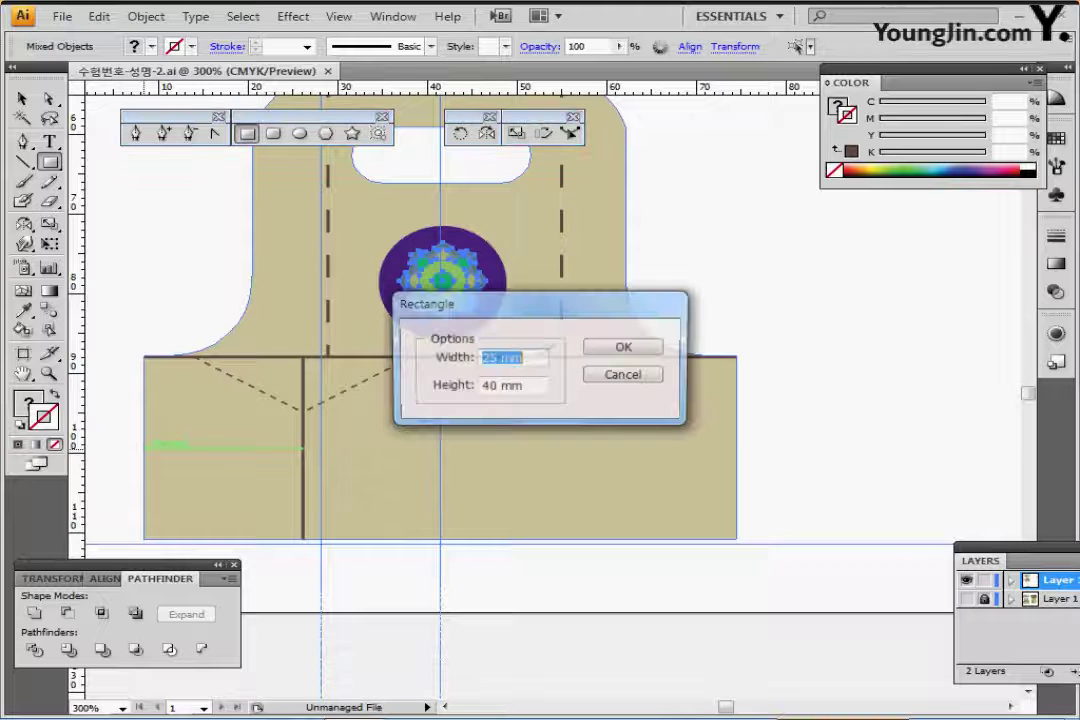
{"action": "type", "text": "66"}
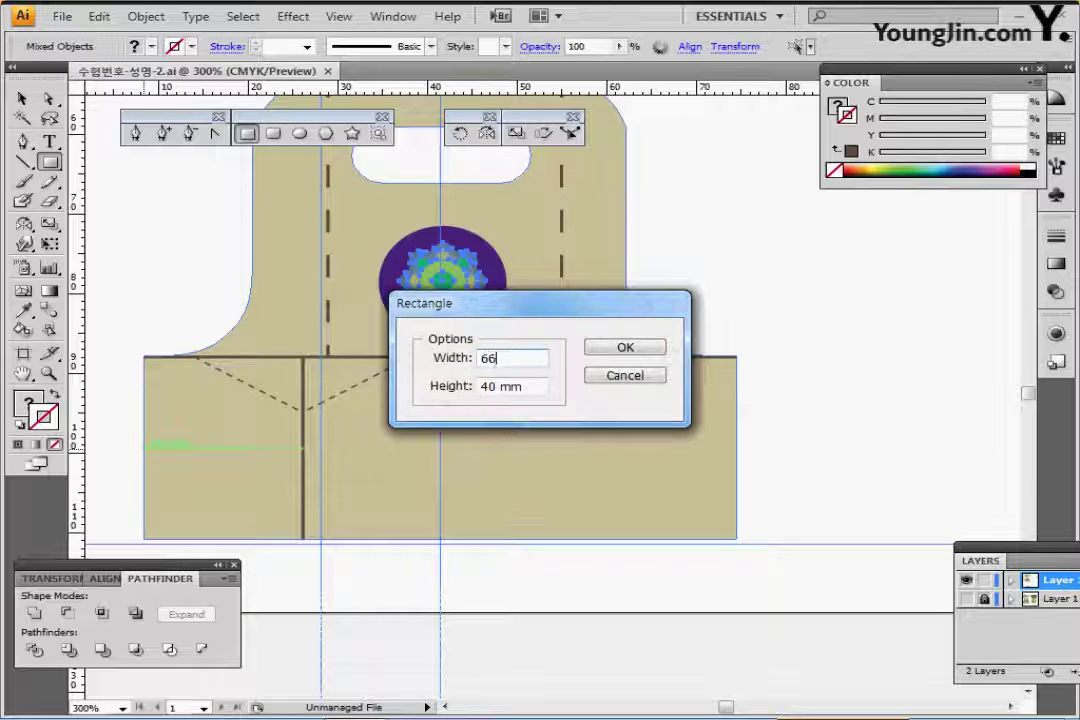
{"action": "key", "text": "Tab"}
{"action": "type", "text": "1"}
{"action": "key", "text": "Return"}
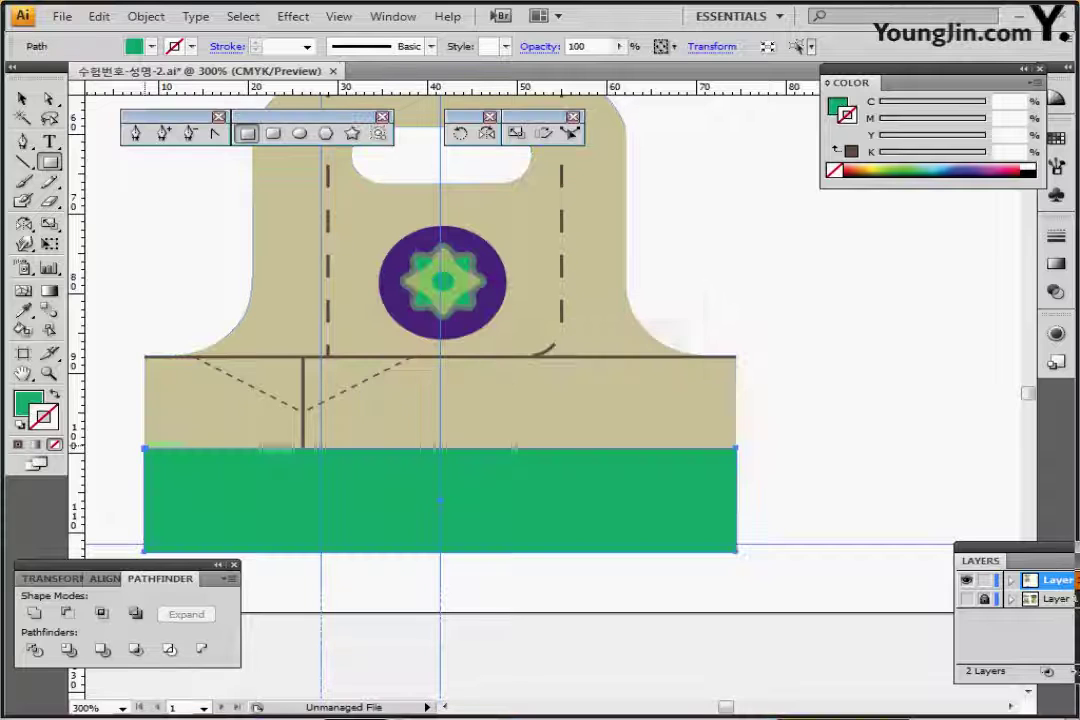
- Move the green rectangle up in outline view so its lower edge aligns with the box's bottom edge
{"action": "key", "text": "ctrl+y"}
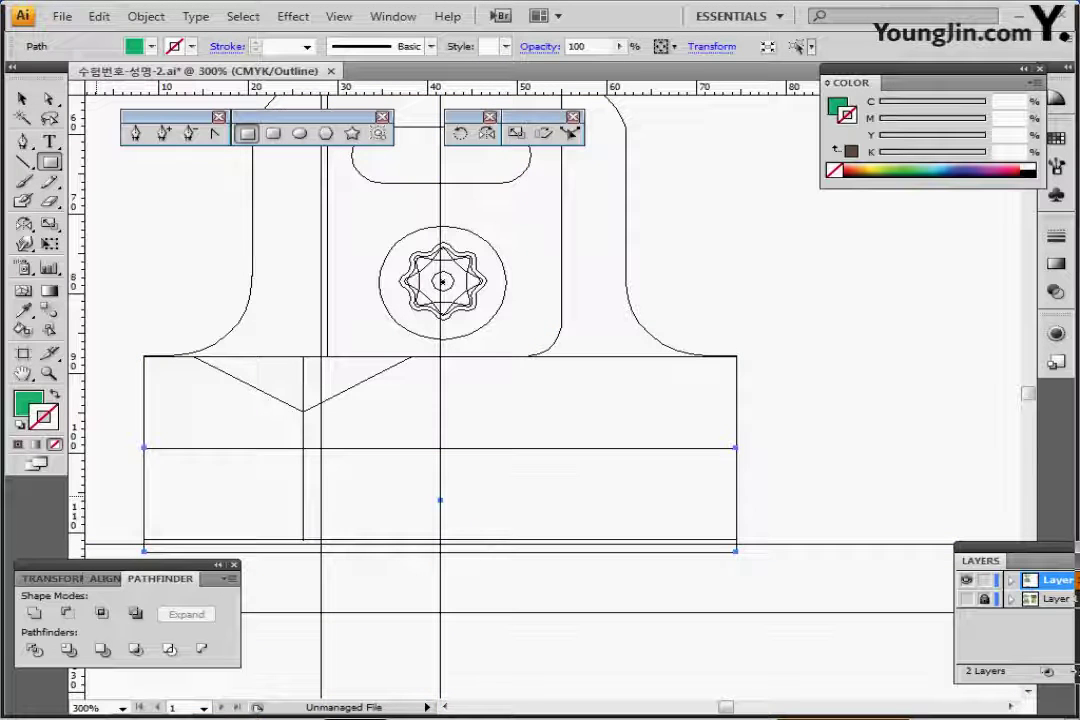
{"action": "key", "text": "Up"}
{"action": "key", "text": "Up"}
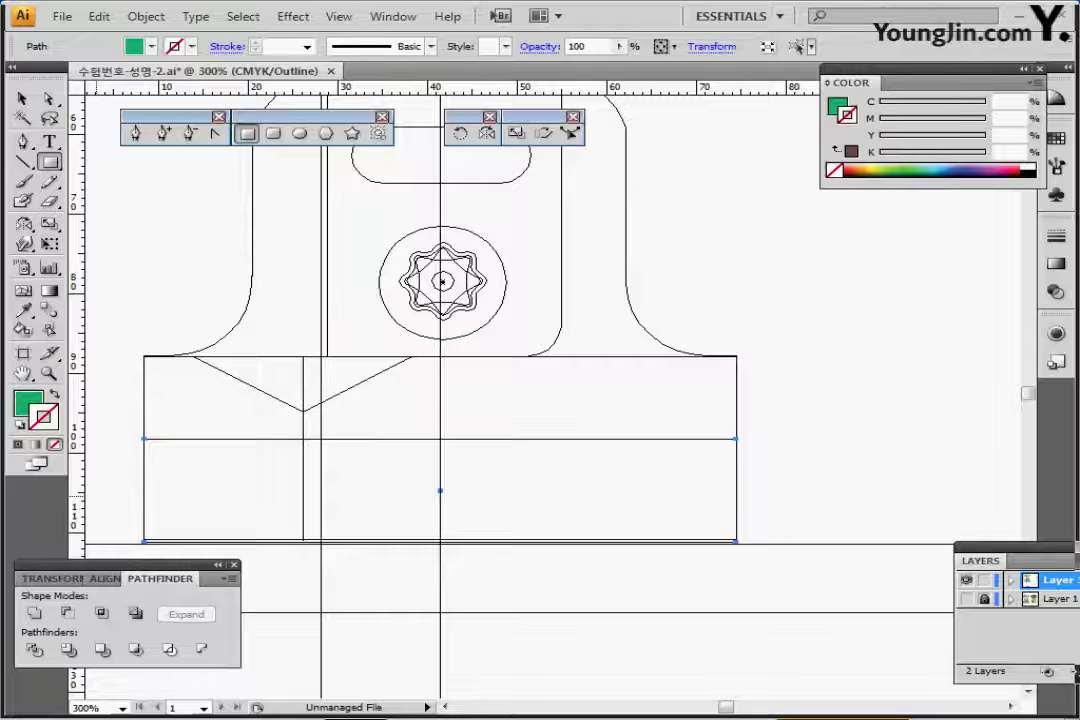
{"action": "key", "text": "Up"}
{"action": "key", "text": "ctrl+y"}
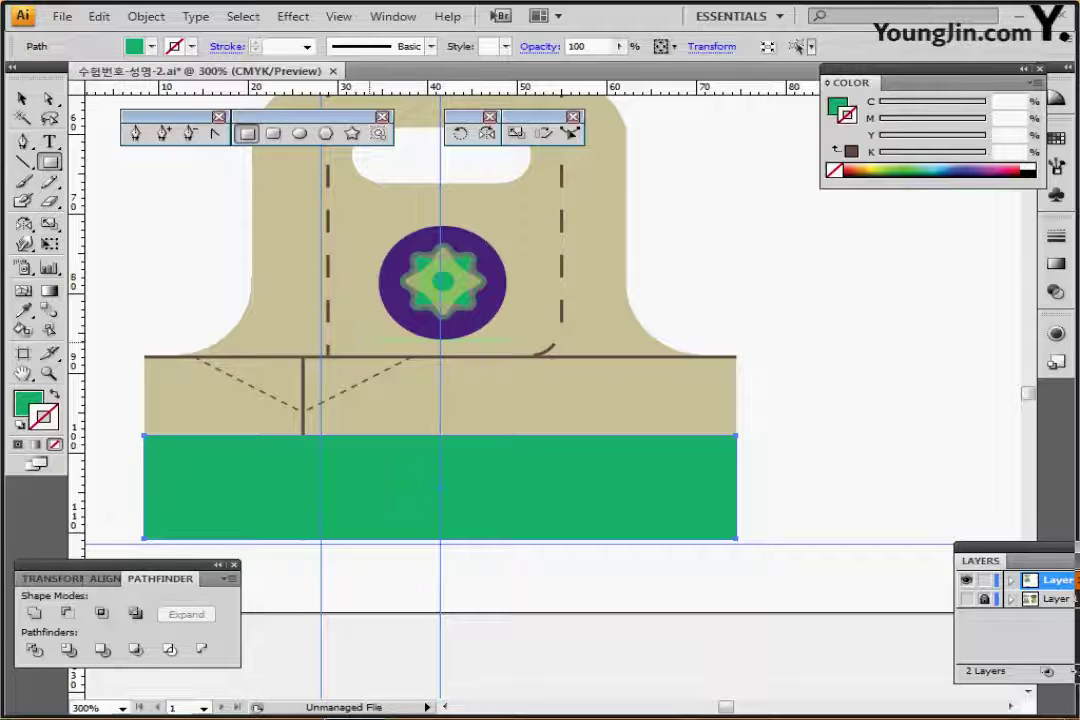
- Fill the green rectangle on the box's lower panel with the last green flower pattern swatch
{"action": "key", "text": "x"}
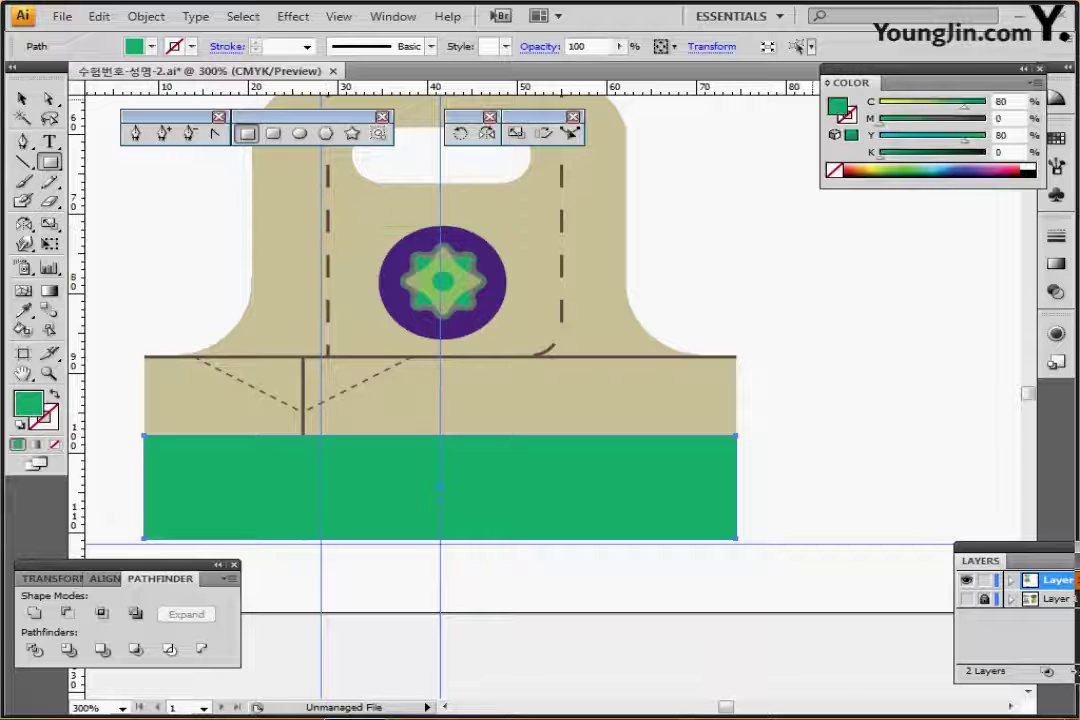
{"action": "left_click", "coordinate": [1056, 138]}
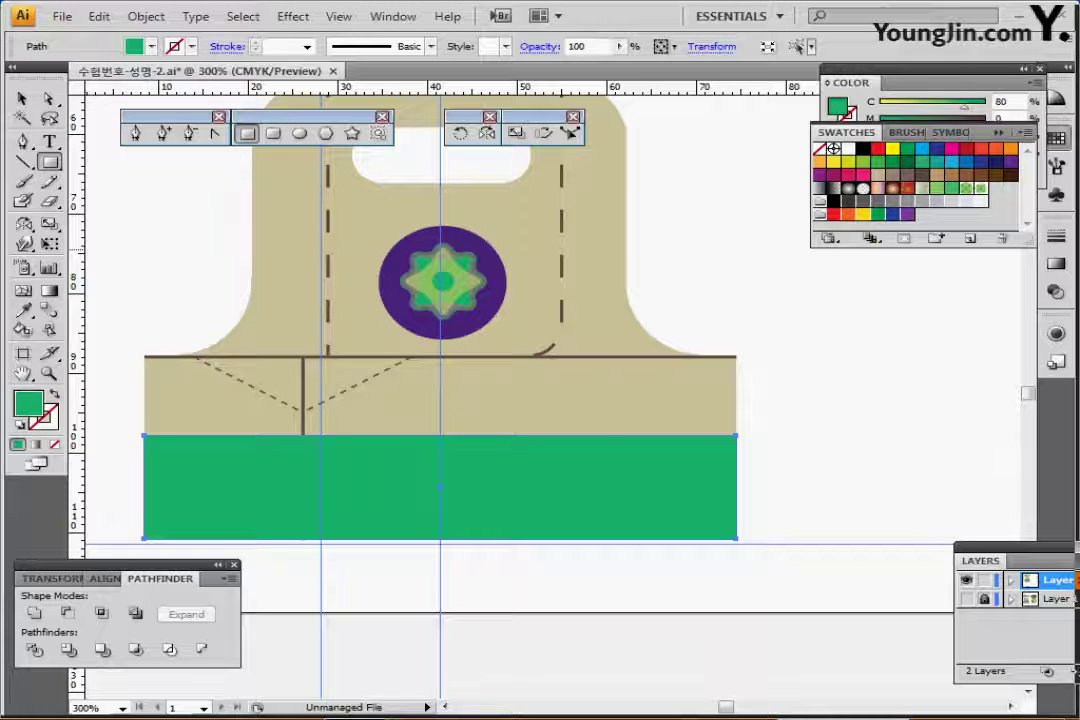
{"action": "left_click", "coordinate": [981, 188]}
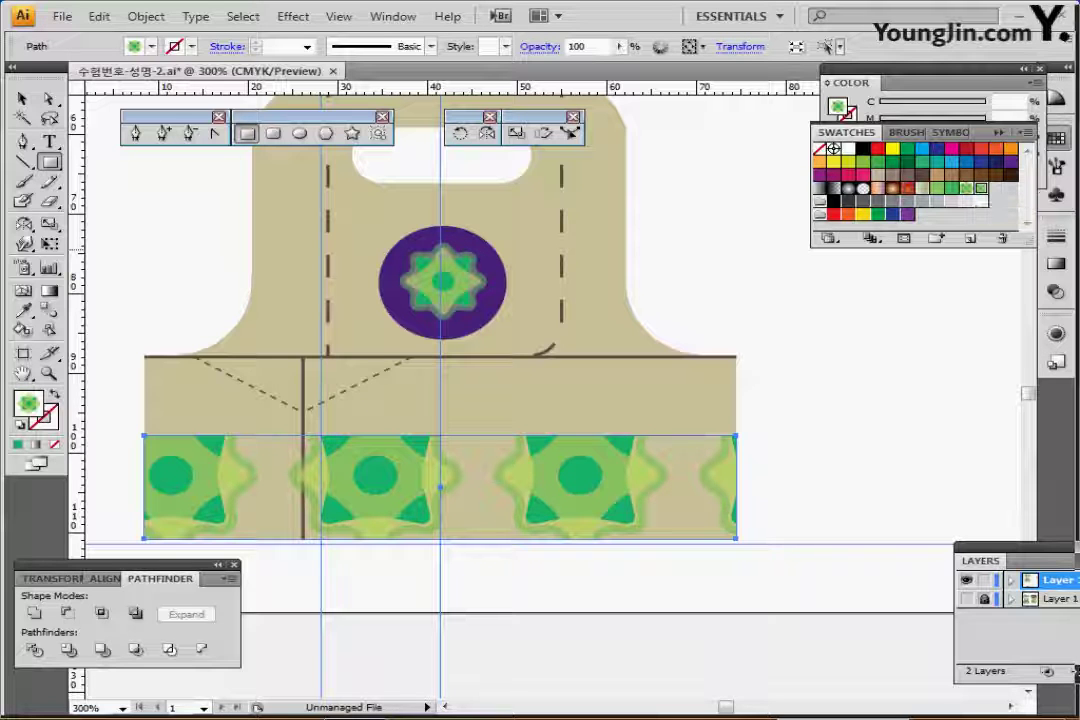
{"action": "left_click", "coordinate": [1056, 138]}
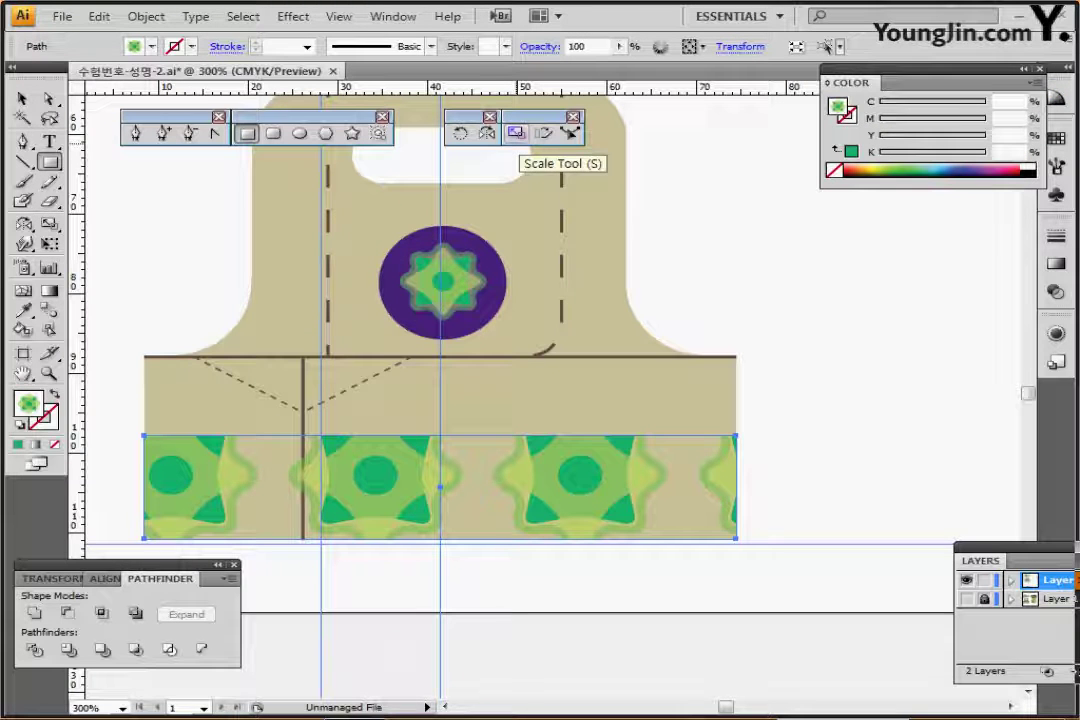
- Scale only the rectangle's pattern uniformly to 20%, leaving the object itself and strokes and effects out of the scaling
{"action": "double_click", "coordinate": [515, 134]}
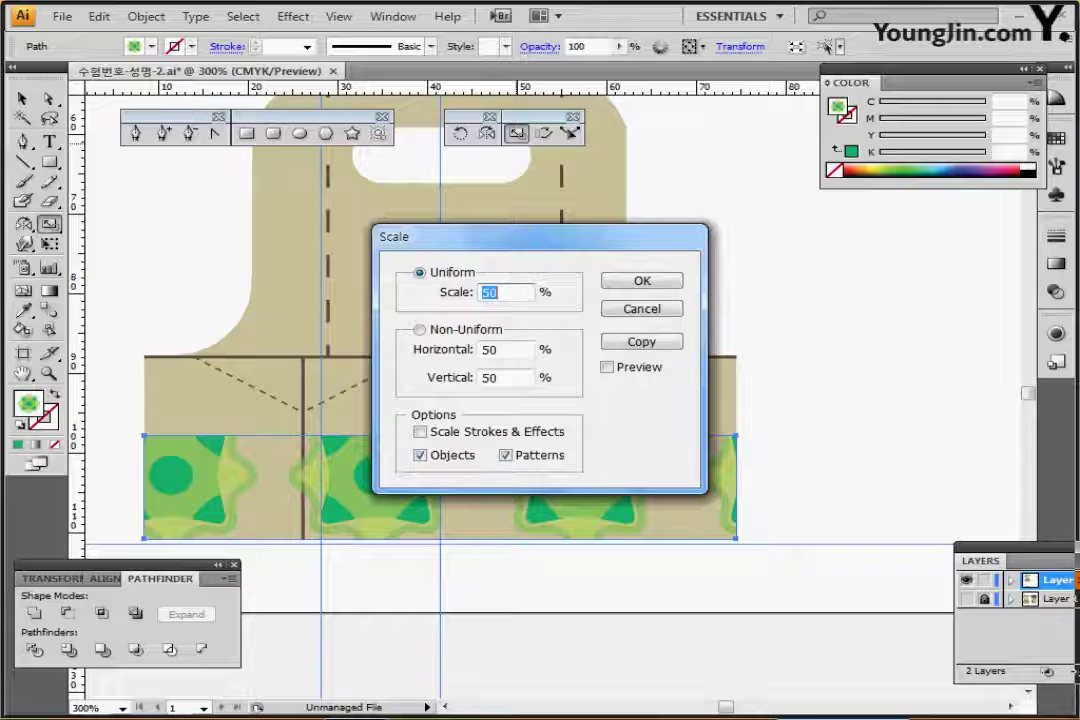
{"action": "type", "text": "20"}
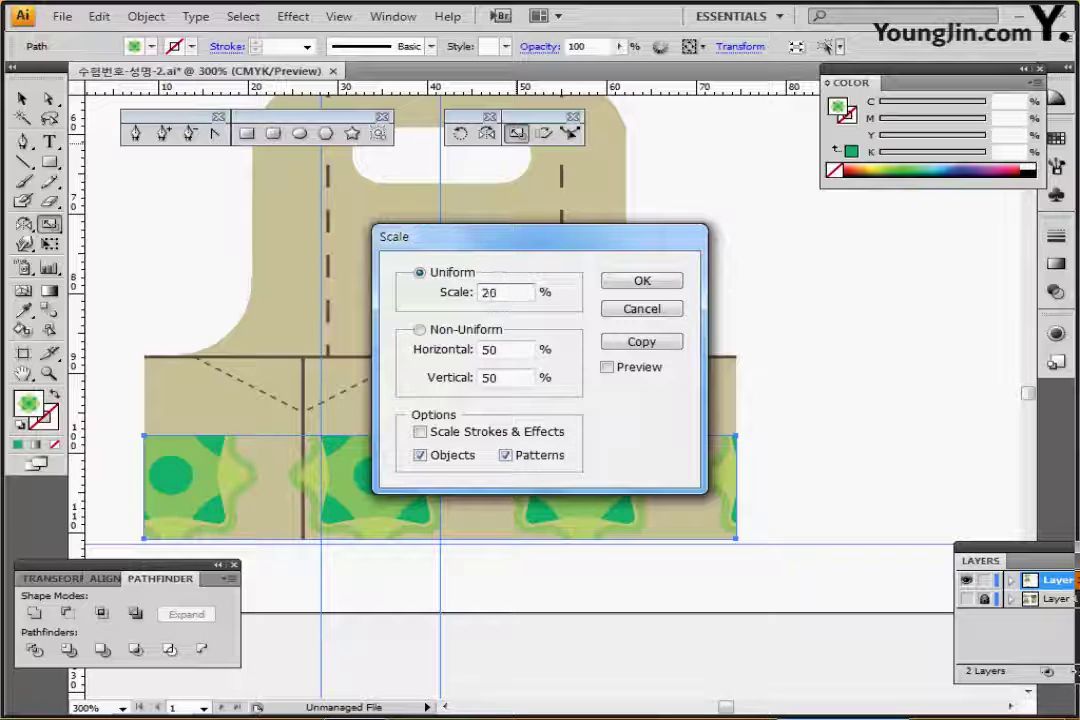
{"action": "key", "text": "Tab"}
{"action": "key", "text": "Tab"}
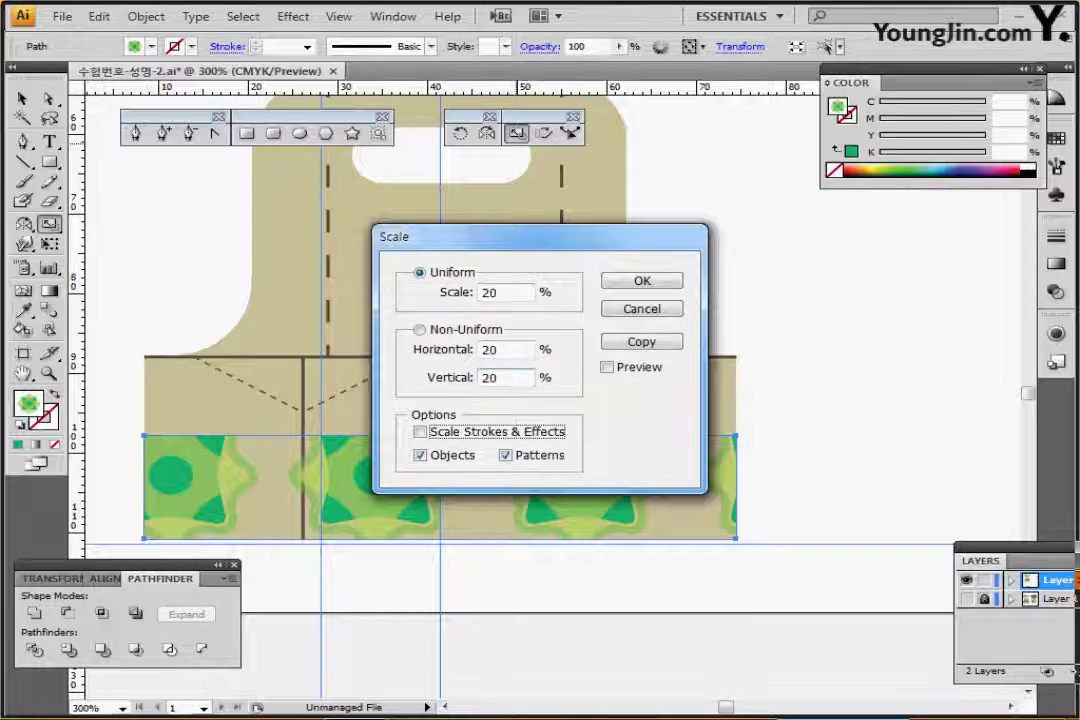
{"action": "key", "text": "Tab"}
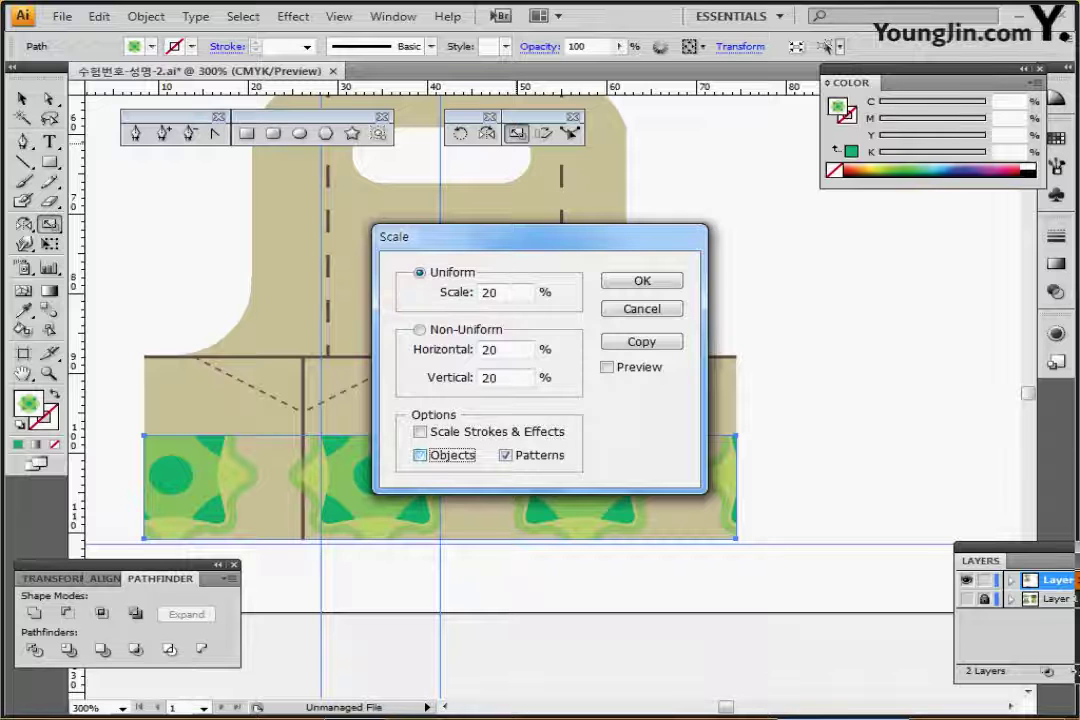
{"action": "key", "text": "space"}
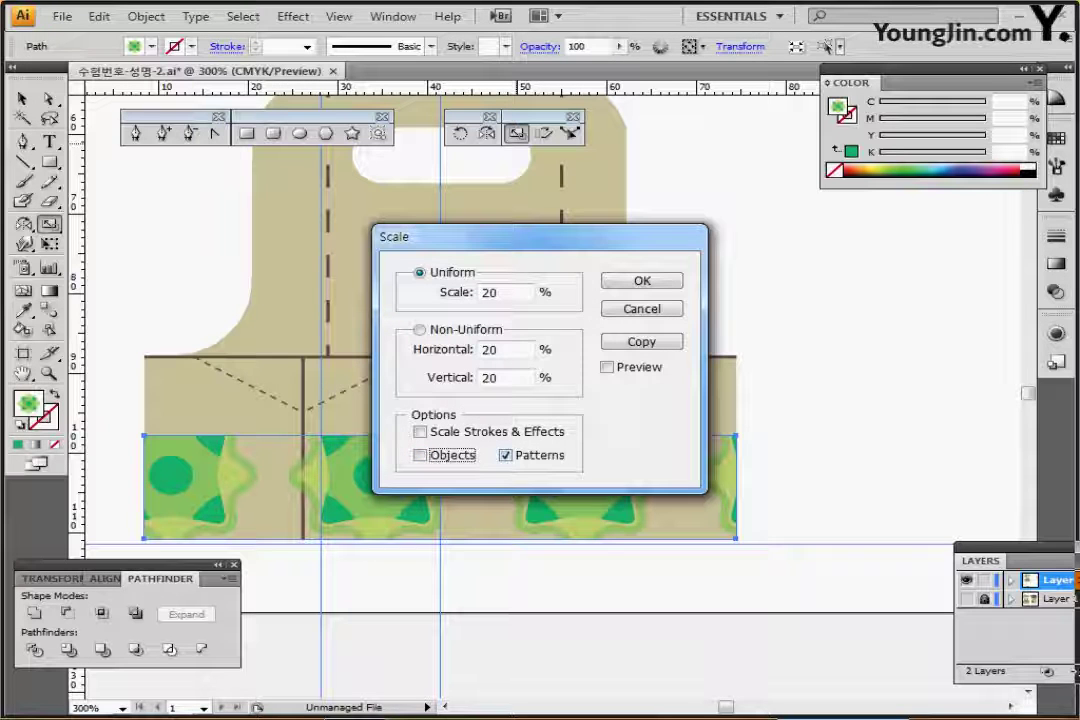
{"action": "key", "text": "Return"}
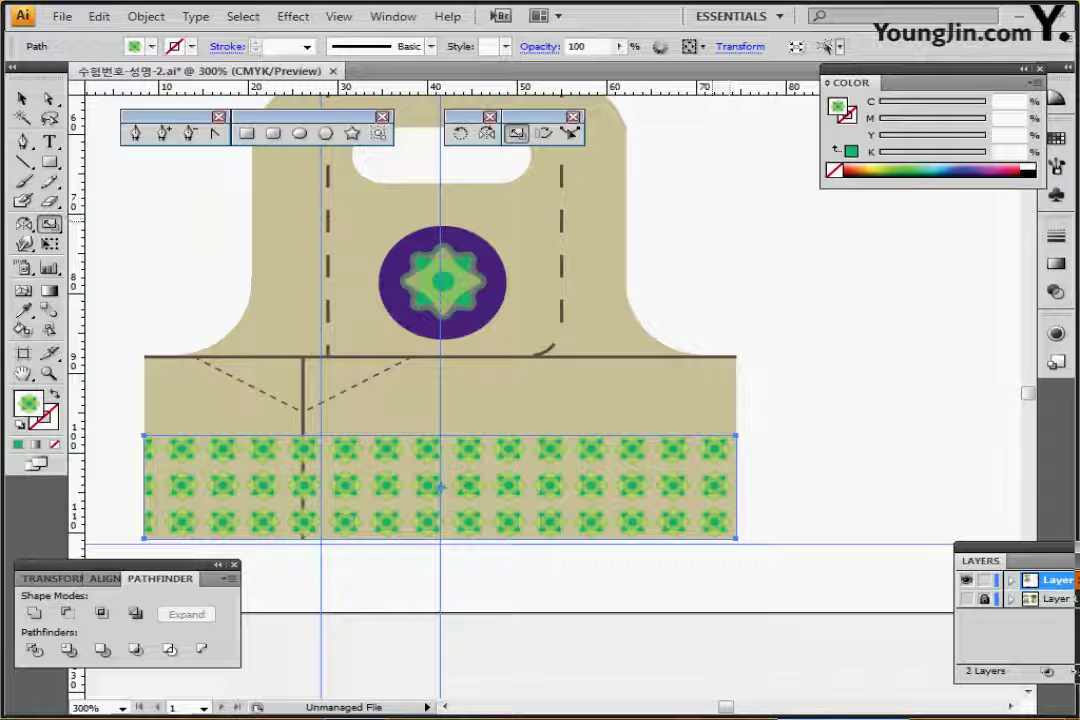
- Set the opacity of the patterned band to 80%
{"action": "double_click", "coordinate": [577, 47]}
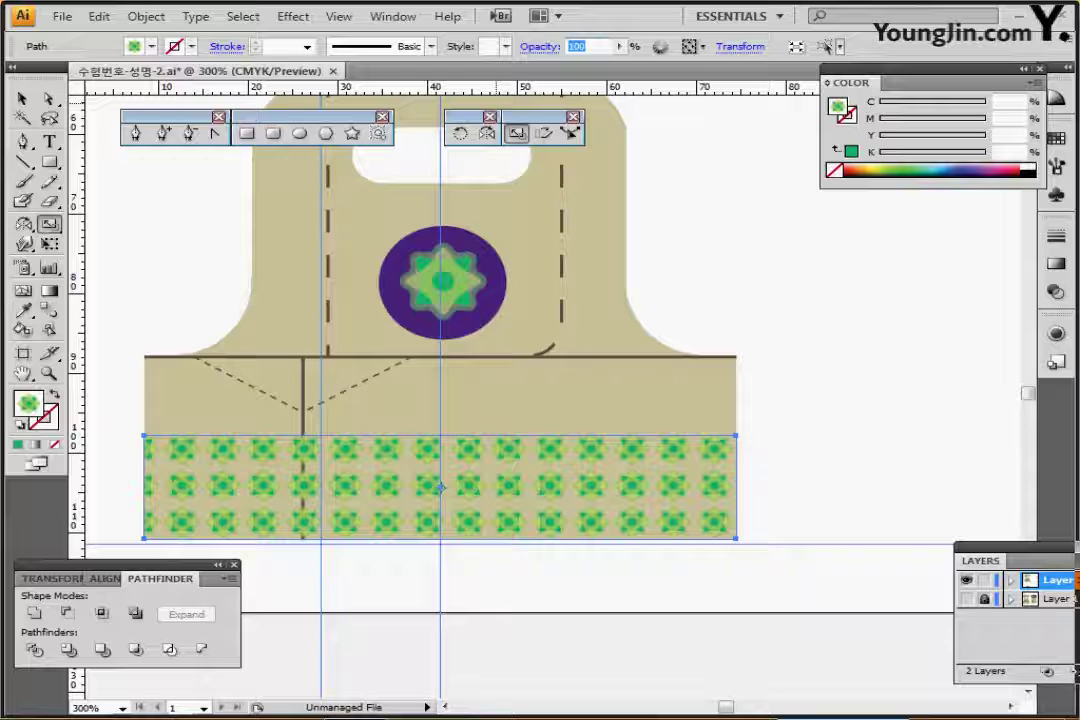
{"action": "type", "text": "80"}
{"action": "key", "text": "Return"}
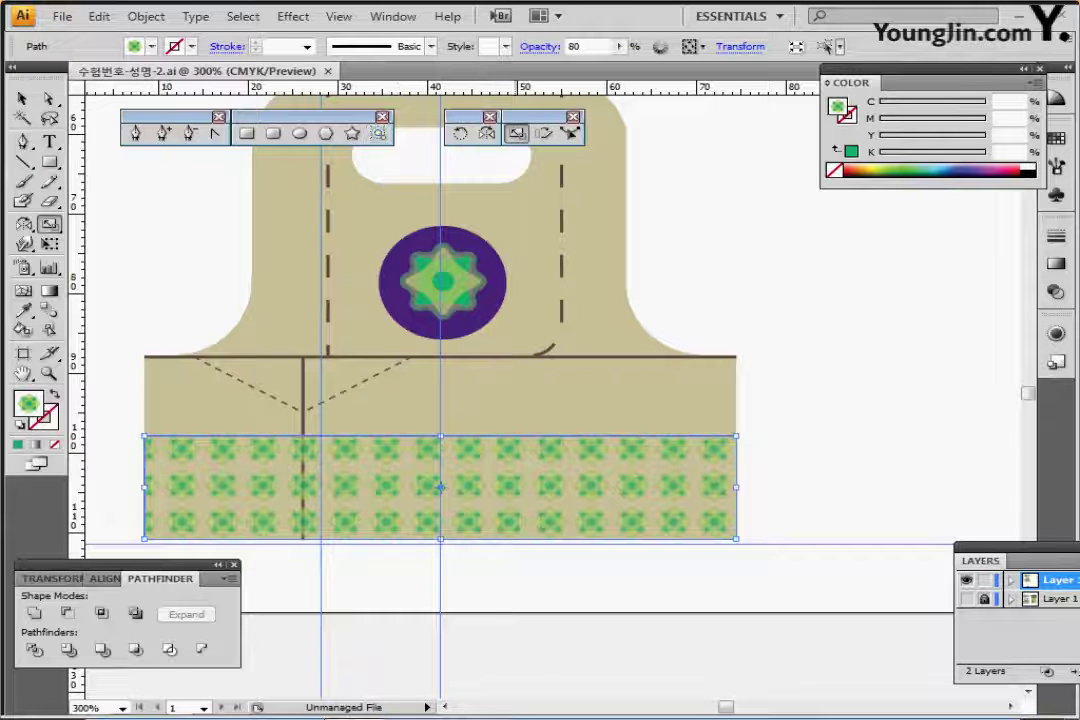
- Move the koala House text onto the box just above the patterned band and the Take Out Espresso text just below the box
{"action": "key", "text": "ctrl+shift+a"}
{"action": "key", "text": "ctrl+minus"}
{"action": "left_click_drag", "start_coordinate": [530, 570], "coordinate": [454, 522]}
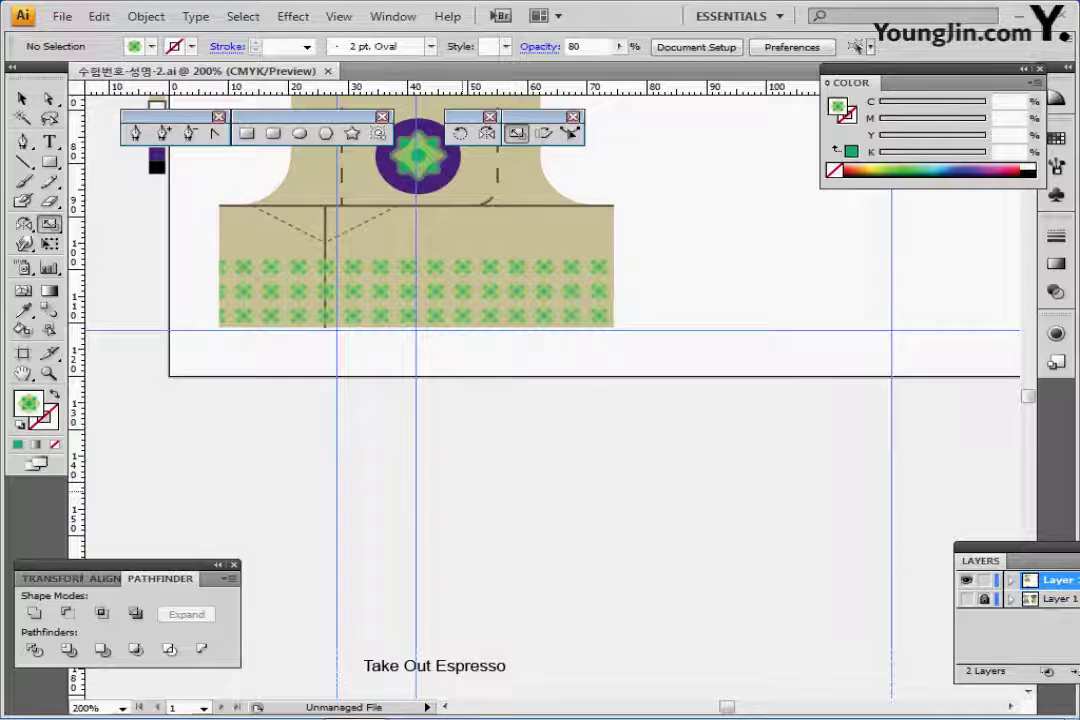
{"action": "scroll", "coordinate": [459, 330], "scroll_direction": "up", "scroll_amount": 1}
{"action": "scroll", "coordinate": [545, 380], "scroll_direction": "up", "scroll_amount": 1}
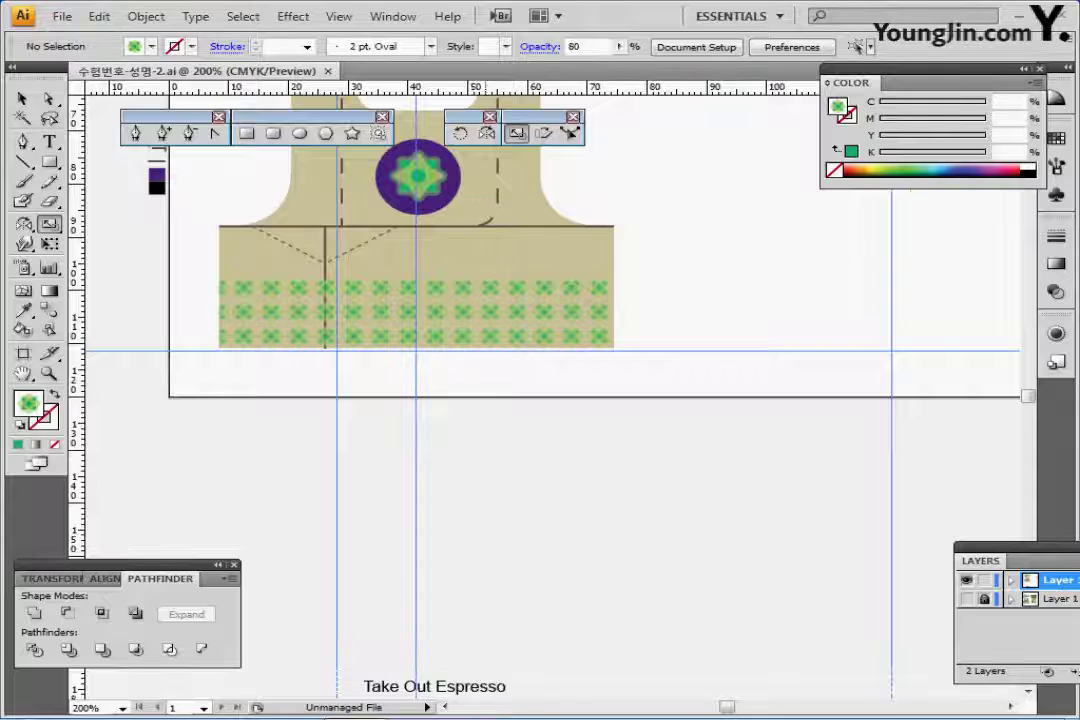
{"action": "scroll", "coordinate": [517, 690], "scroll_direction": "down", "scroll_amount": 4}
{"action": "left_click_drag", "start_coordinate": [517, 690], "coordinate": [609, 423]}
{"action": "key", "text": "ctrl+shift+a"}
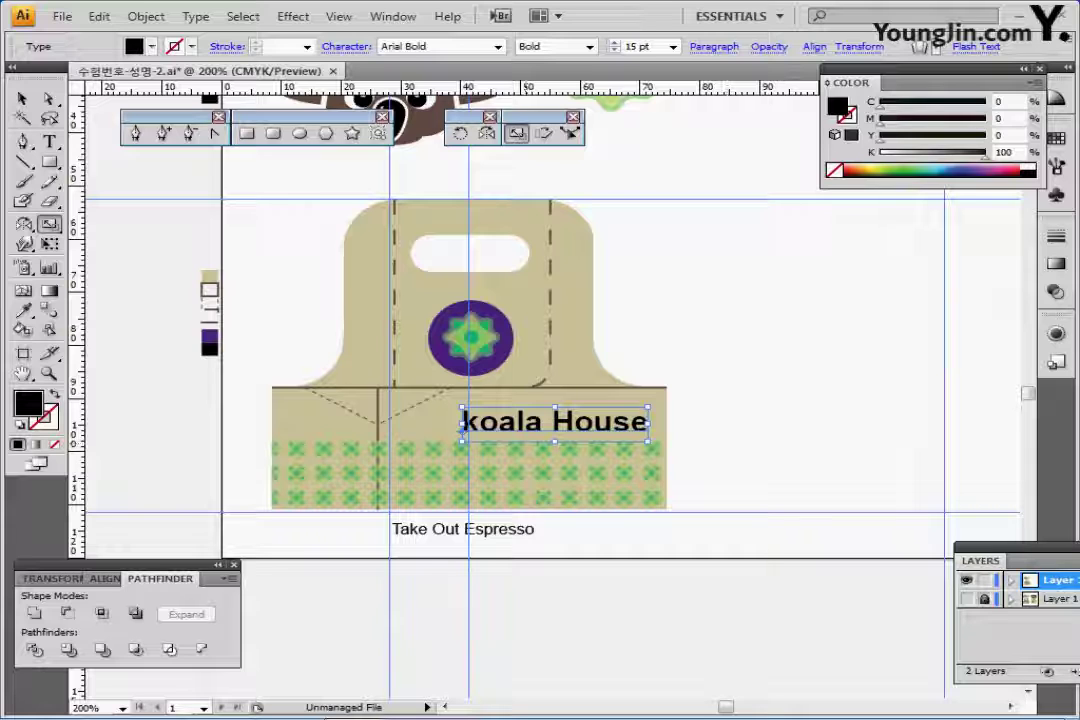
- Rotate the Take Out Espresso text by 90° with preview on and pattern rotation off
{"action": "left_click", "coordinate": [490, 530], "text": "ctrl"}
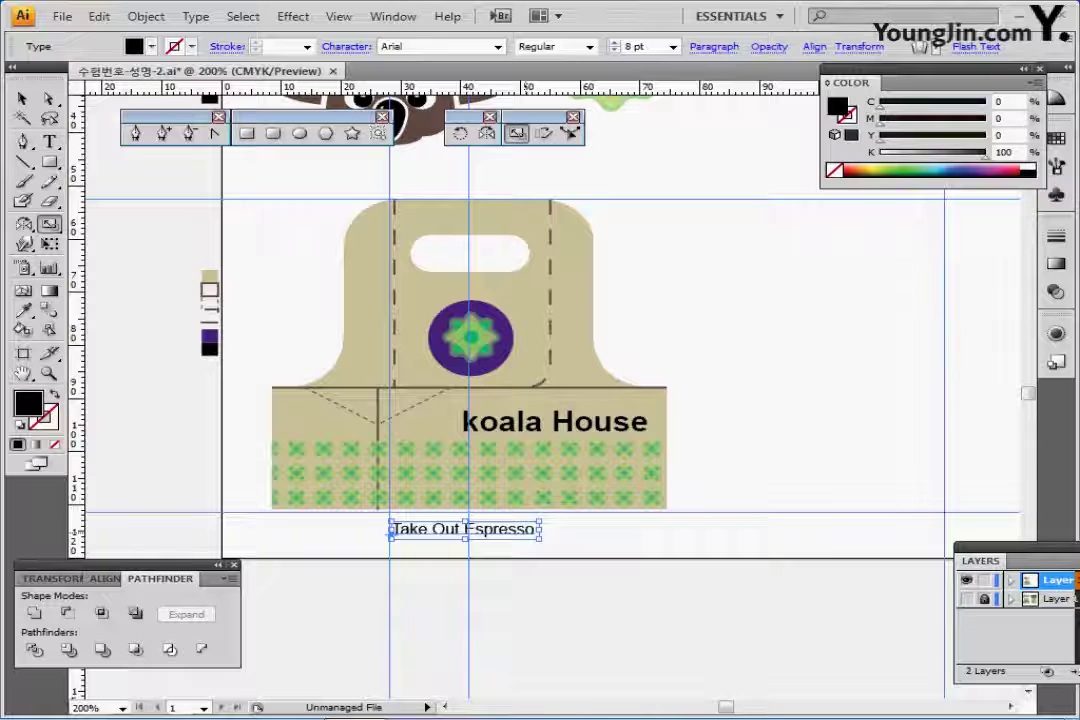
{"action": "left_click_drag", "start_coordinate": [490, 530], "coordinate": [431, 520]}
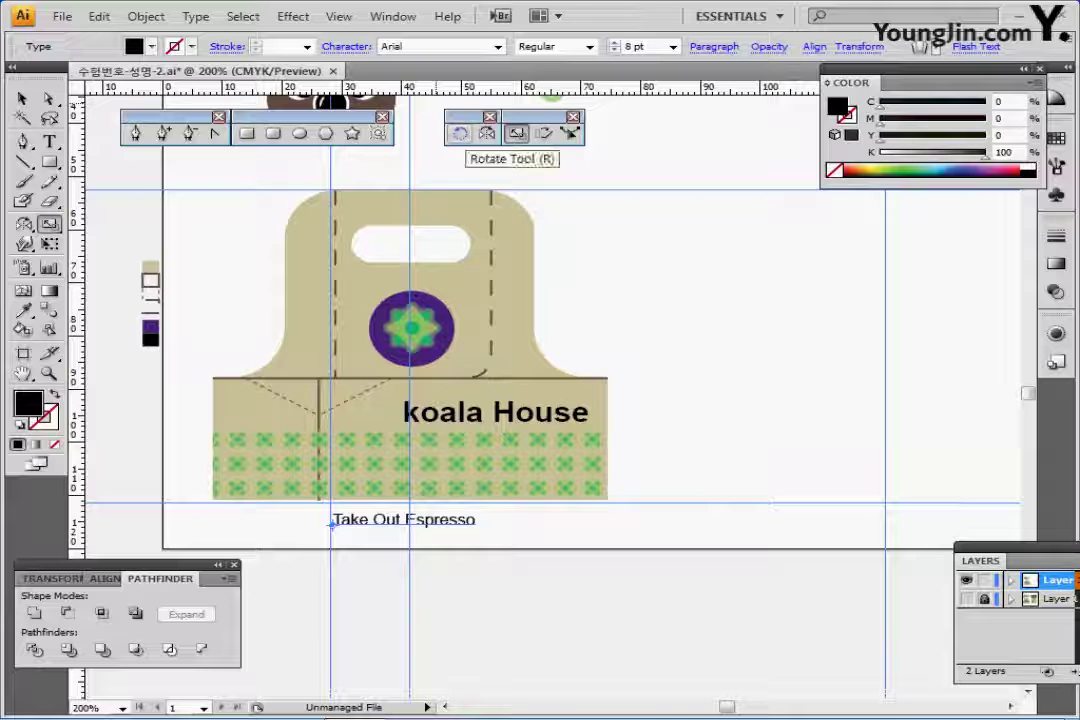
{"action": "double_click", "coordinate": [460, 133]}
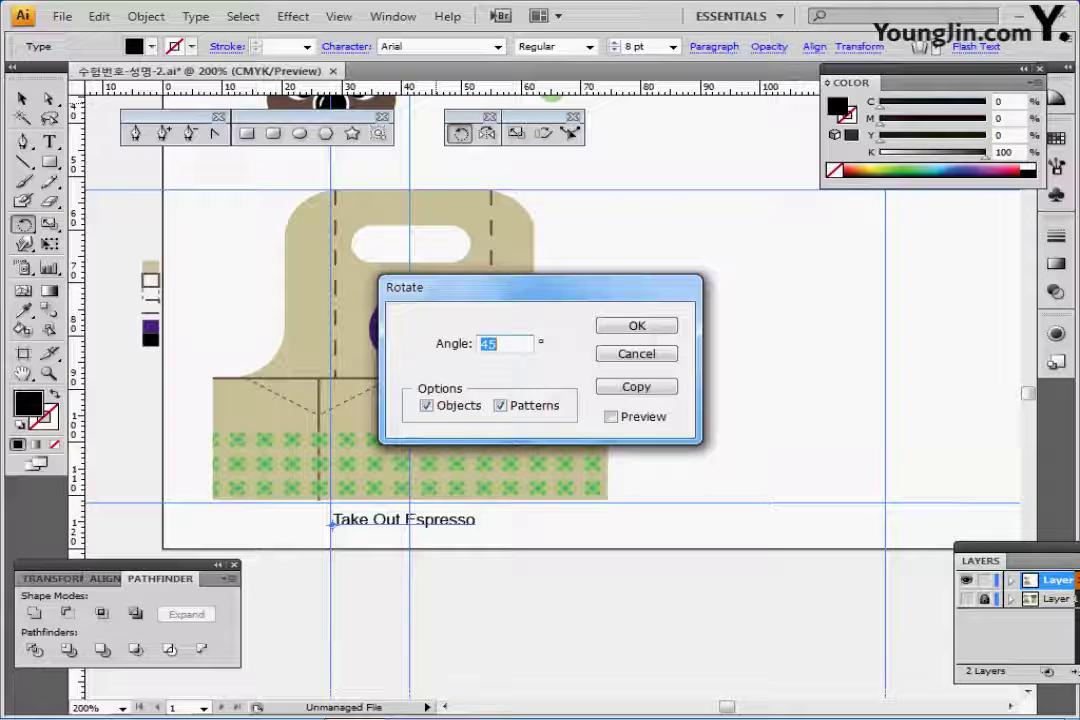
{"action": "type", "text": "90"}
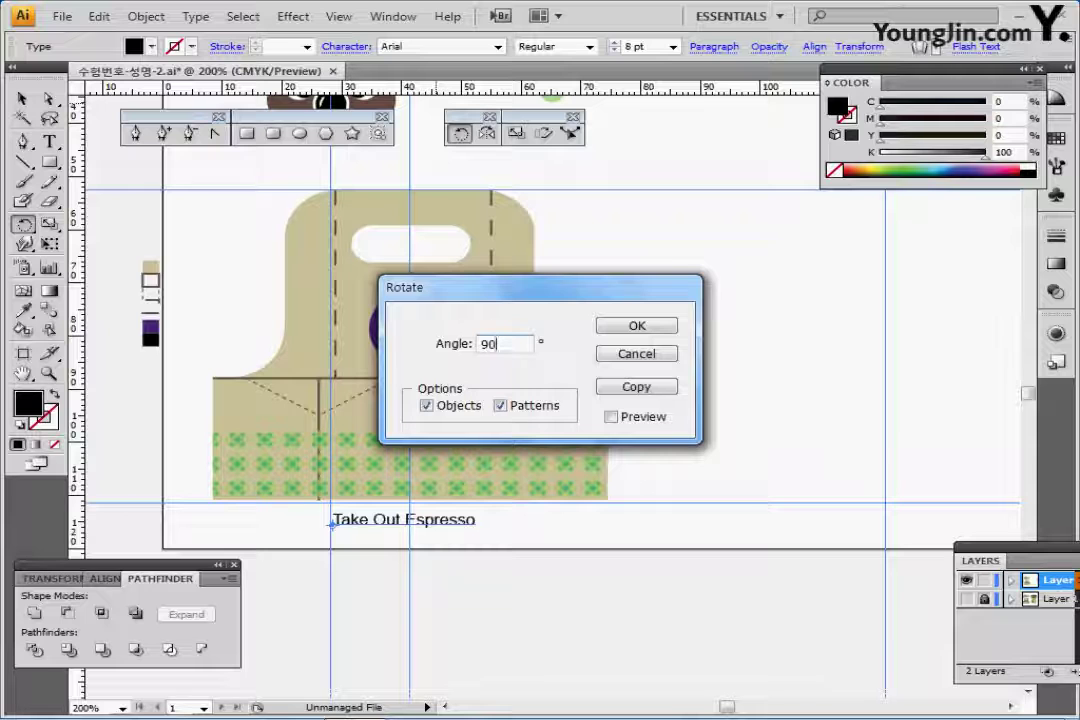
{"action": "left_click_drag", "start_coordinate": [540, 287], "coordinate": [669, 218]}
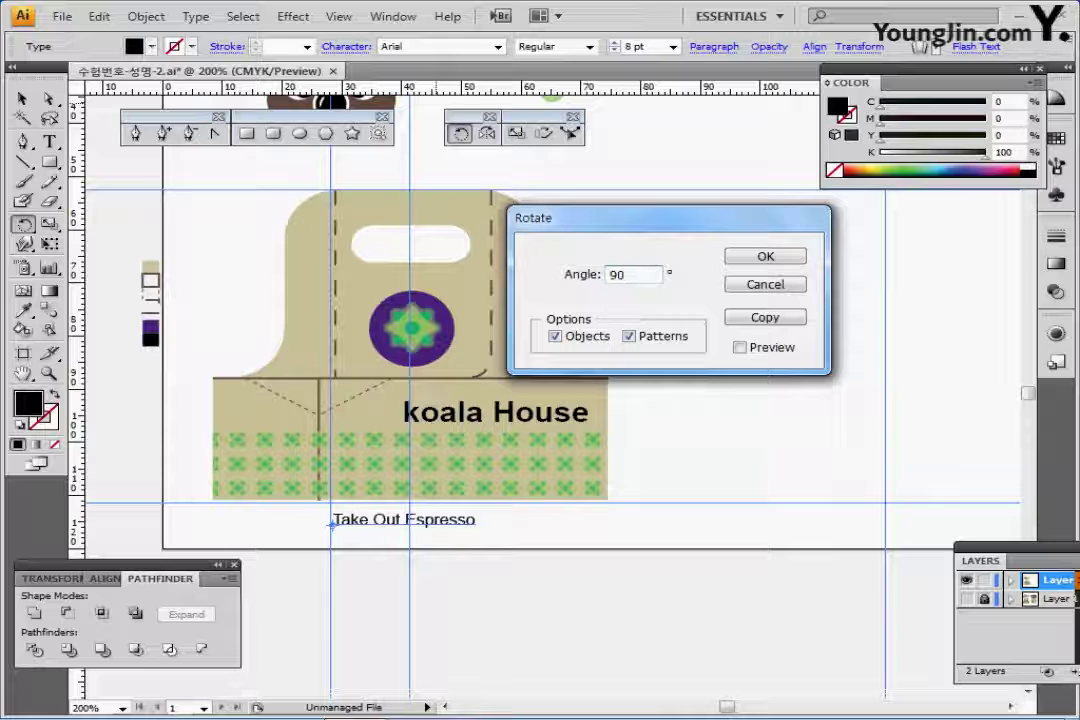
{"action": "left_click", "coordinate": [629, 337]}
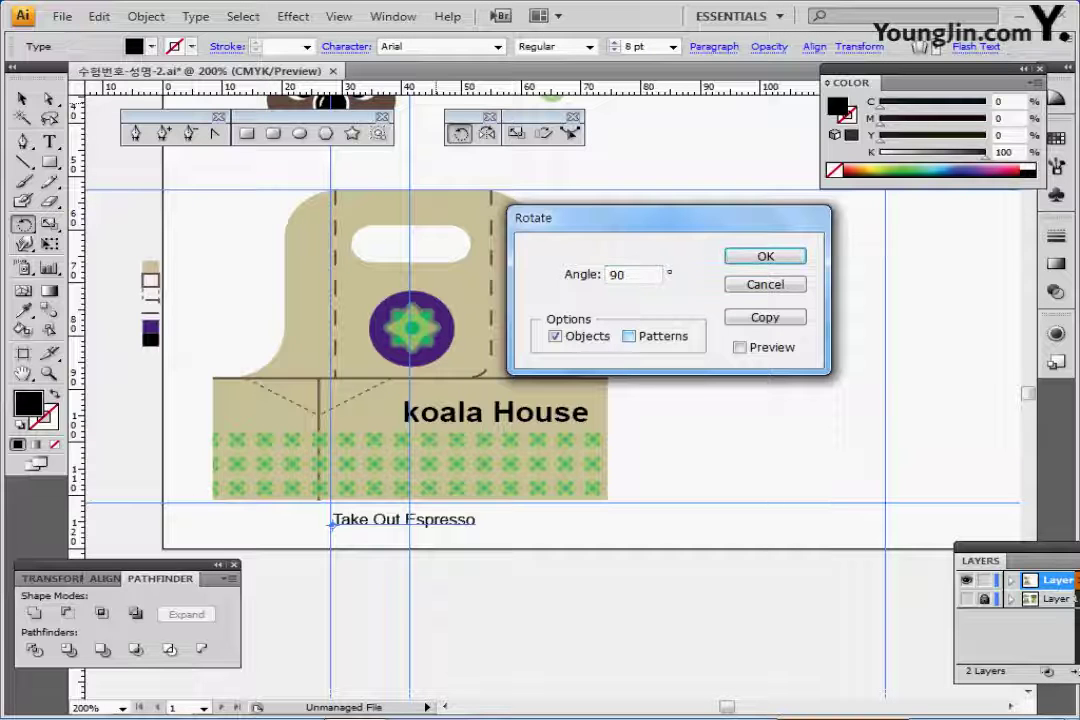
{"action": "left_click", "coordinate": [740, 347]}
{"action": "left_click_drag", "start_coordinate": [645, 217], "coordinate": [692, 226]}
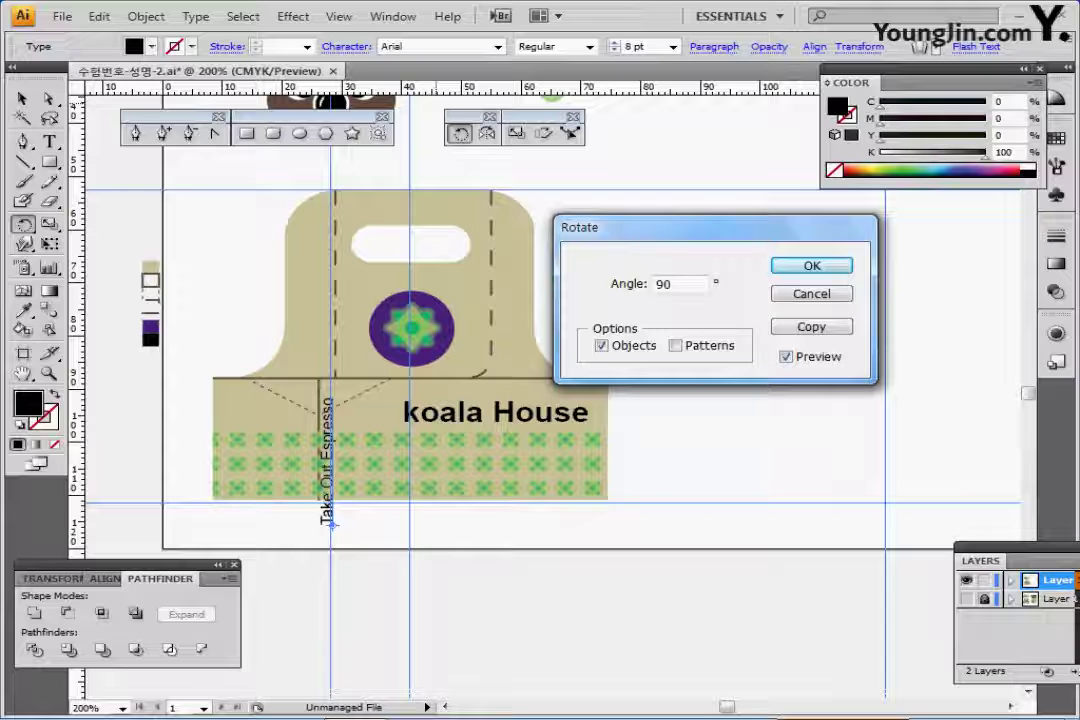
{"action": "key", "text": "Return"}
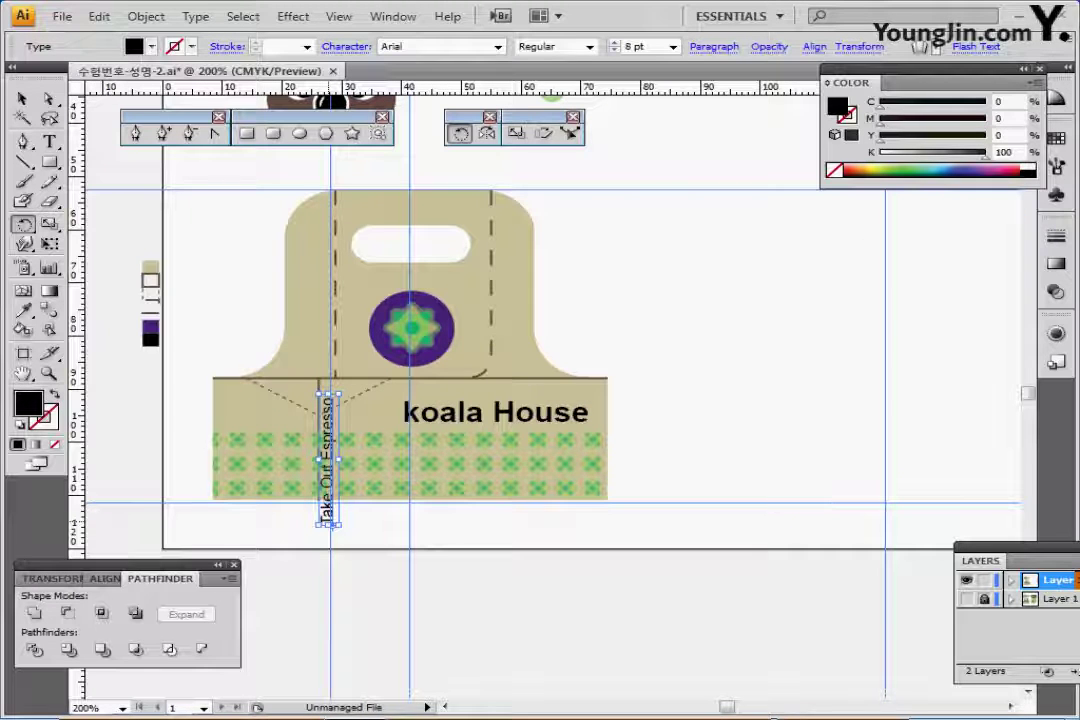
- Move the vertical Take Out Espresso text just outside the right dashed fold line, above the lower panel, and save the file
{"action": "left_click_drag", "start_coordinate": [328, 538], "coordinate": [507, 360]}
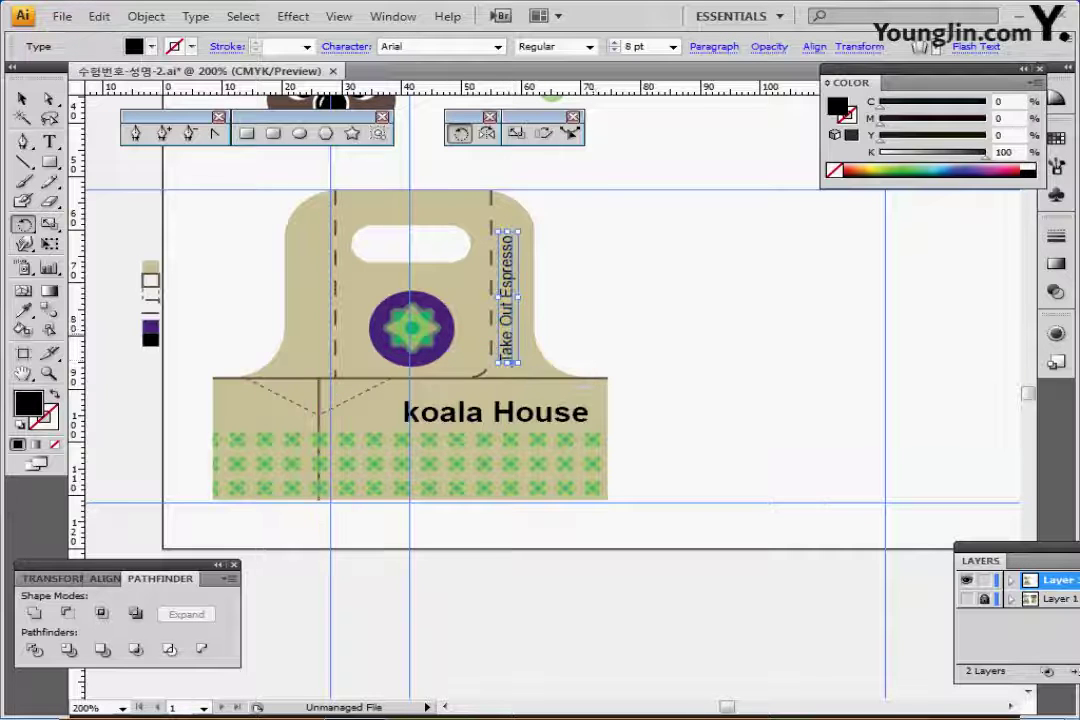
{"action": "key", "text": "ctrl+s"}
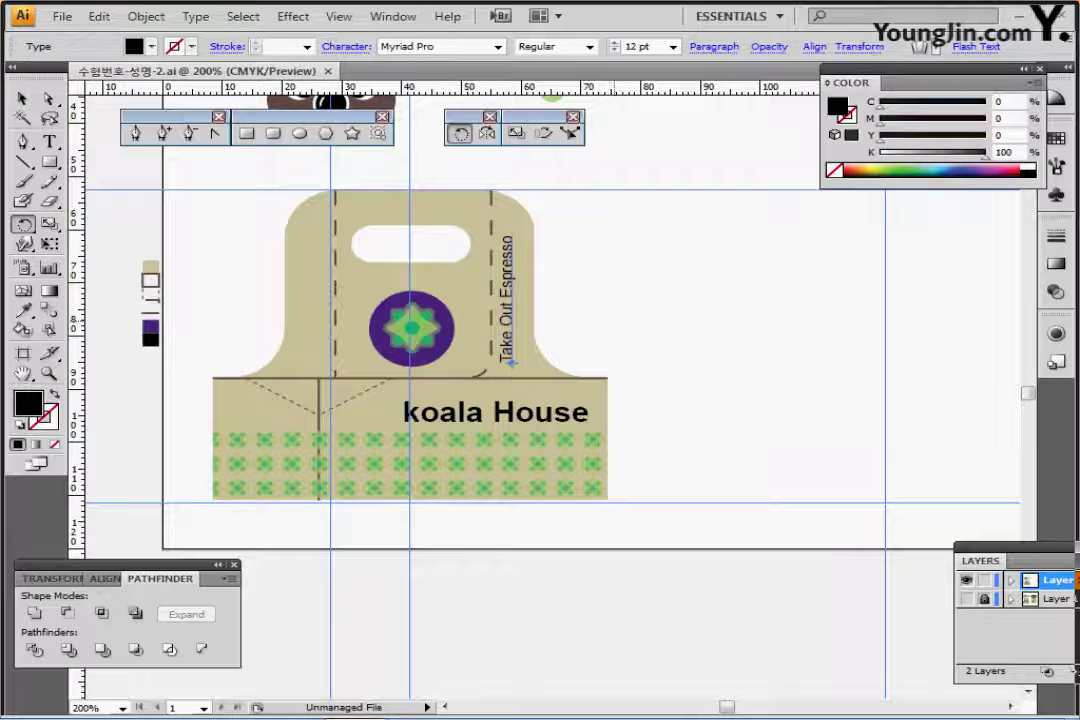
- Select the whole box artwork with its fold lines, emblem, patterned band and both texts, and group it
{"action": "left_click", "coordinate": [21, 98]}
{"action": "left_click", "coordinate": [511, 363]}
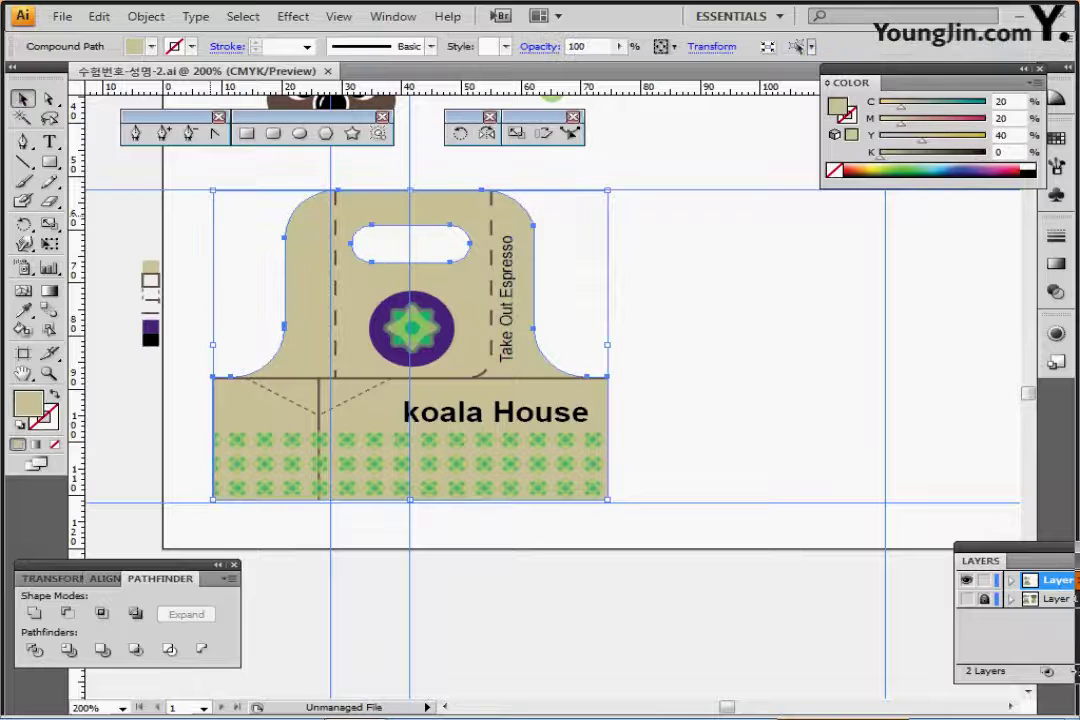
{"action": "key", "text": "ctrl+shift+a"}
{"action": "left_click_drag", "start_coordinate": [217, 201], "coordinate": [651, 471]}
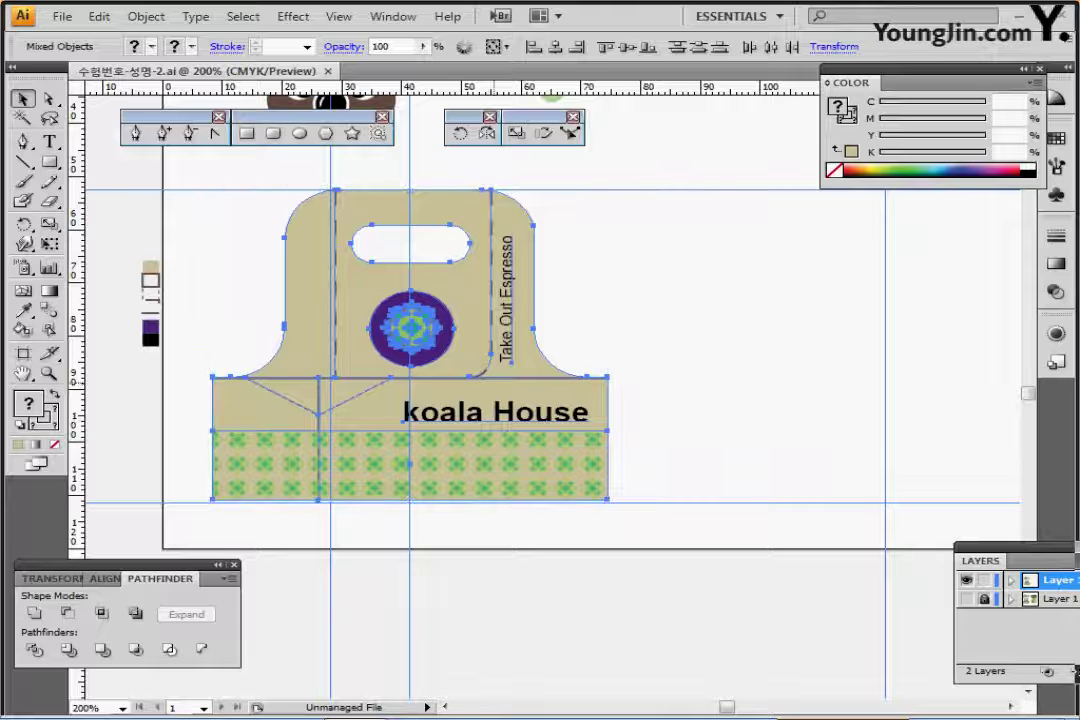
{"action": "key", "text": "ctrl+g"}
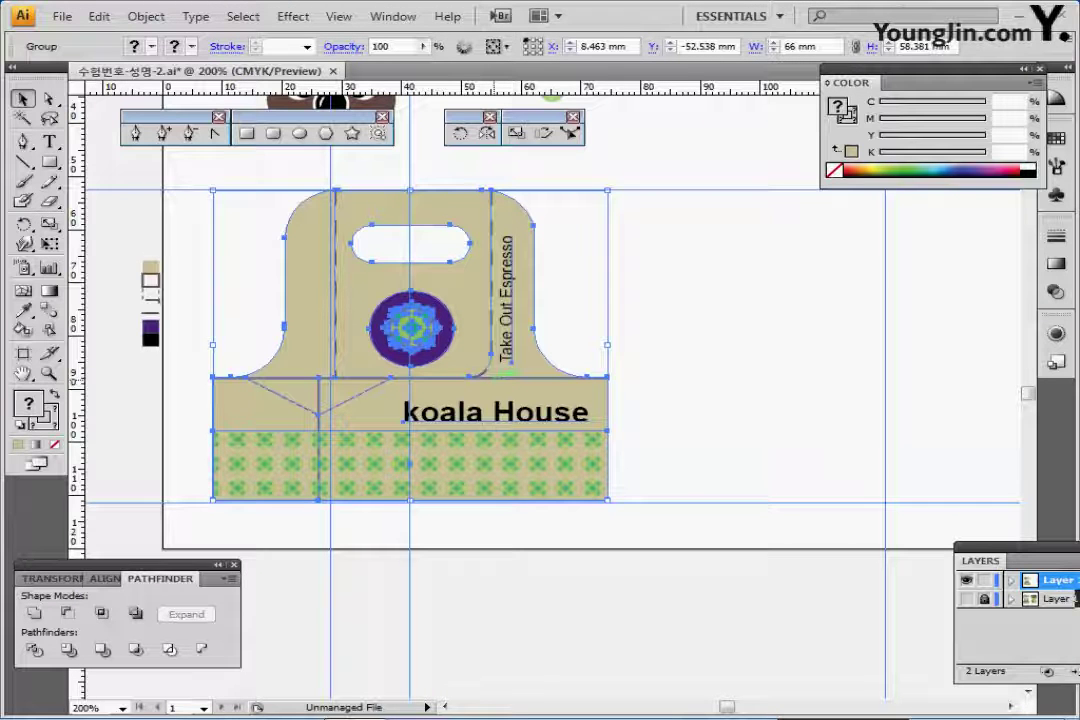
- Add a drop shadow to the grouped box artwork with preview on and X and Y offsets of 2 mm
{"action": "left_click", "coordinate": [293, 16]}
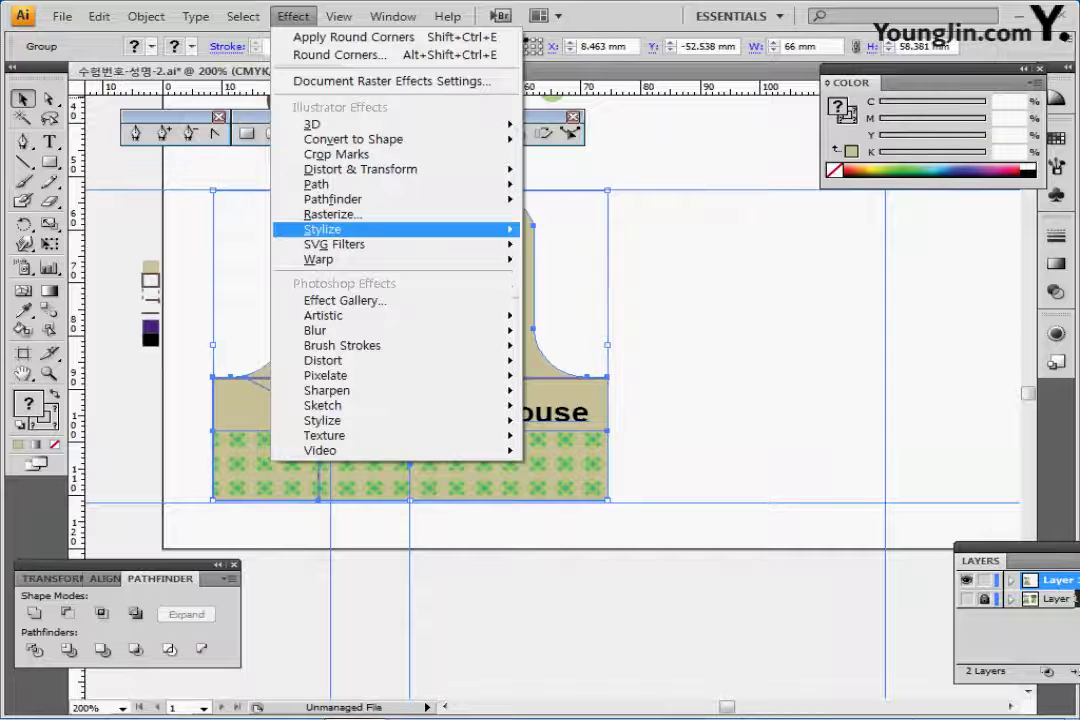
{"action": "mouse_move", "coordinate": [322, 229]}
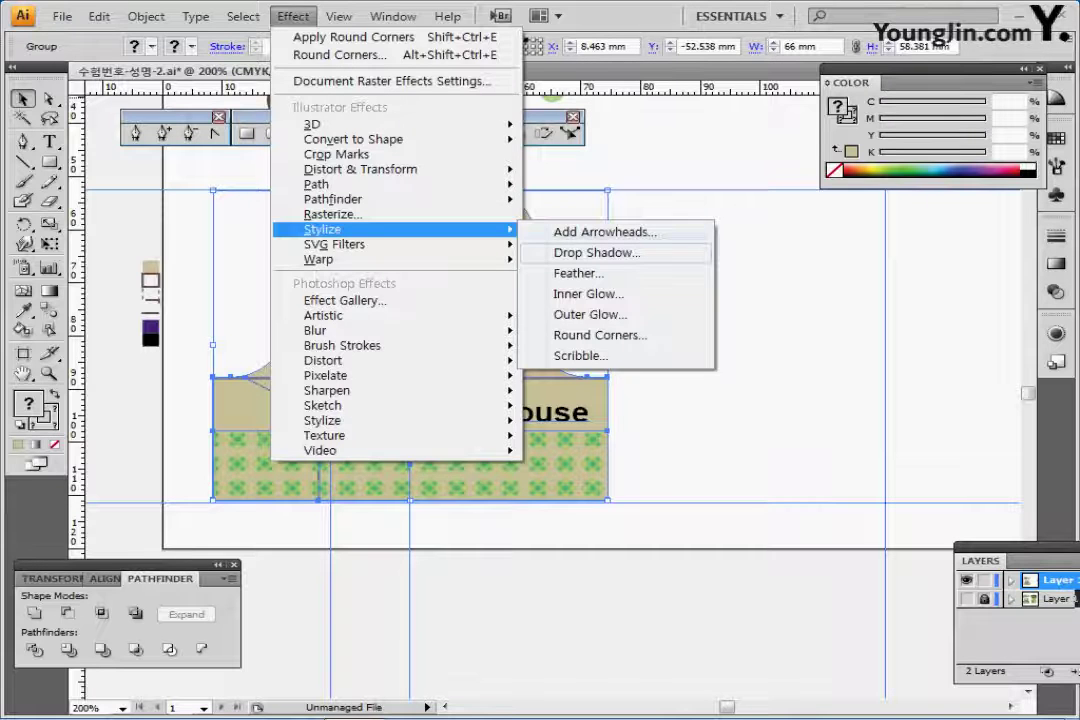
{"action": "left_click", "coordinate": [597, 252]}
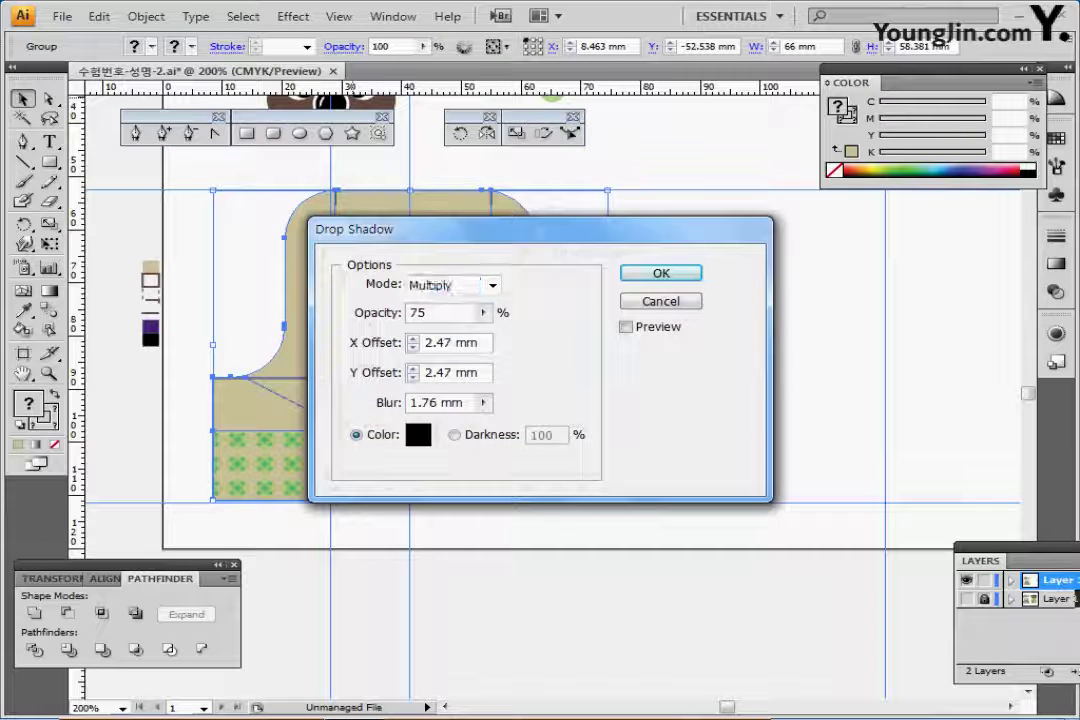
{"action": "left_click", "coordinate": [626, 327]}
{"action": "left_click_drag", "start_coordinate": [540, 229], "coordinate": [679, 209]}
{"action": "left_click_drag", "start_coordinate": [564, 323], "coordinate": [628, 323]}
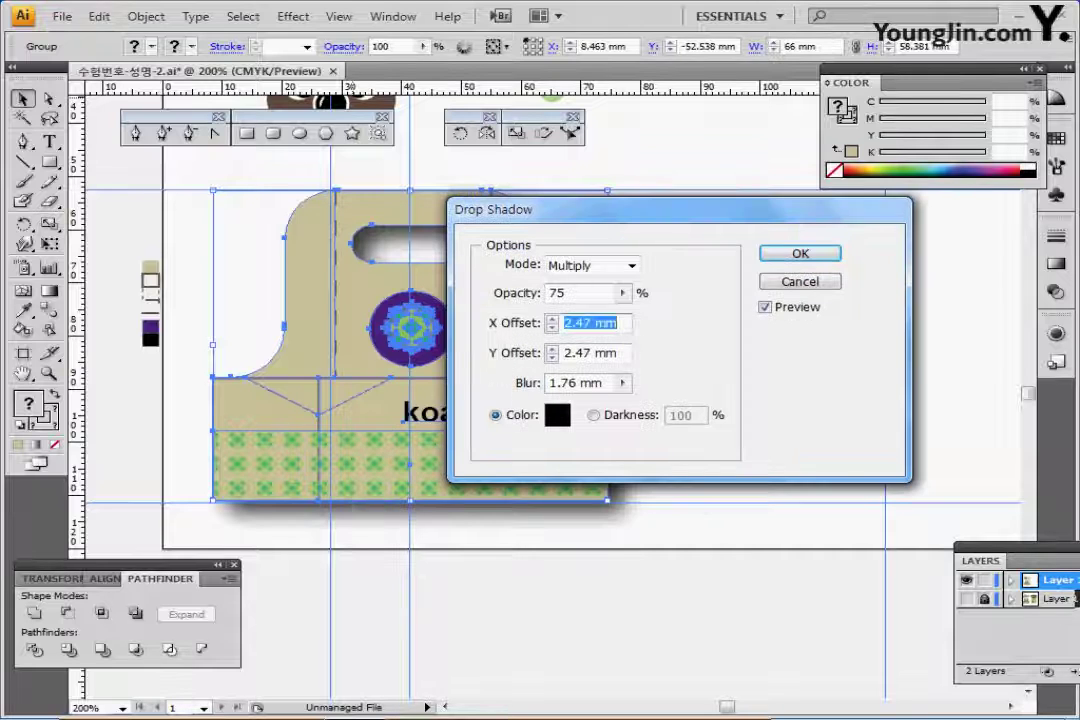
{"action": "type", "text": "2"}
{"action": "key", "text": "Tab"}
{"action": "type", "text": "2"}
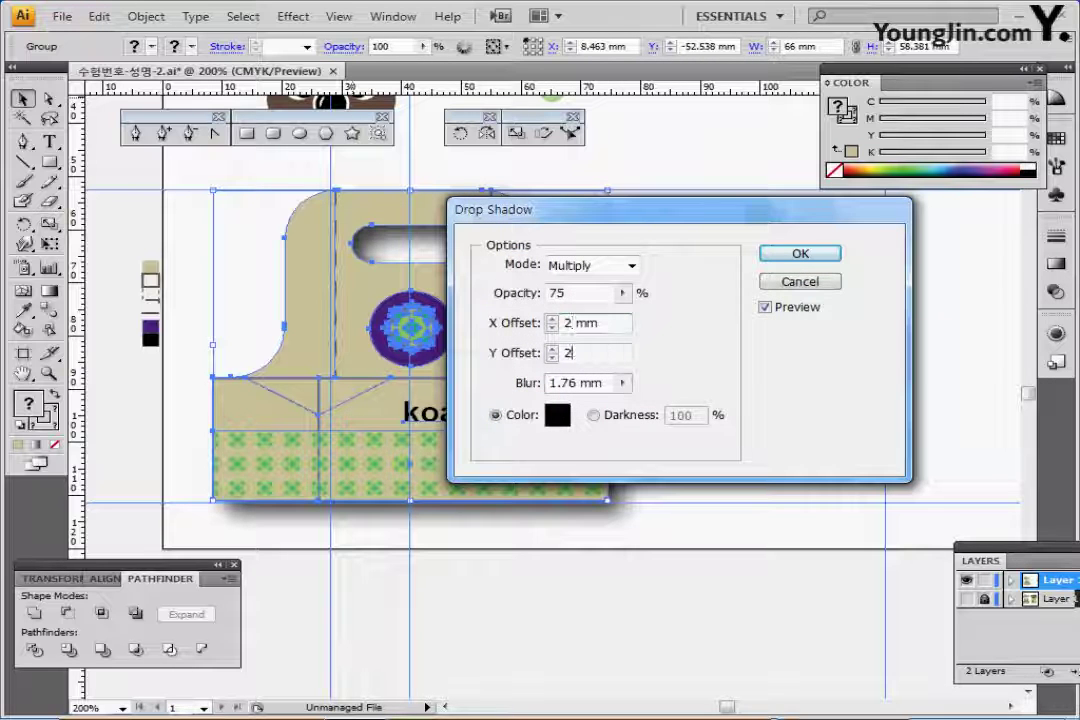
- Set the drop shadow's blur to 1.2 mm, apply the effect and save the file
{"action": "key", "text": "Tab"}
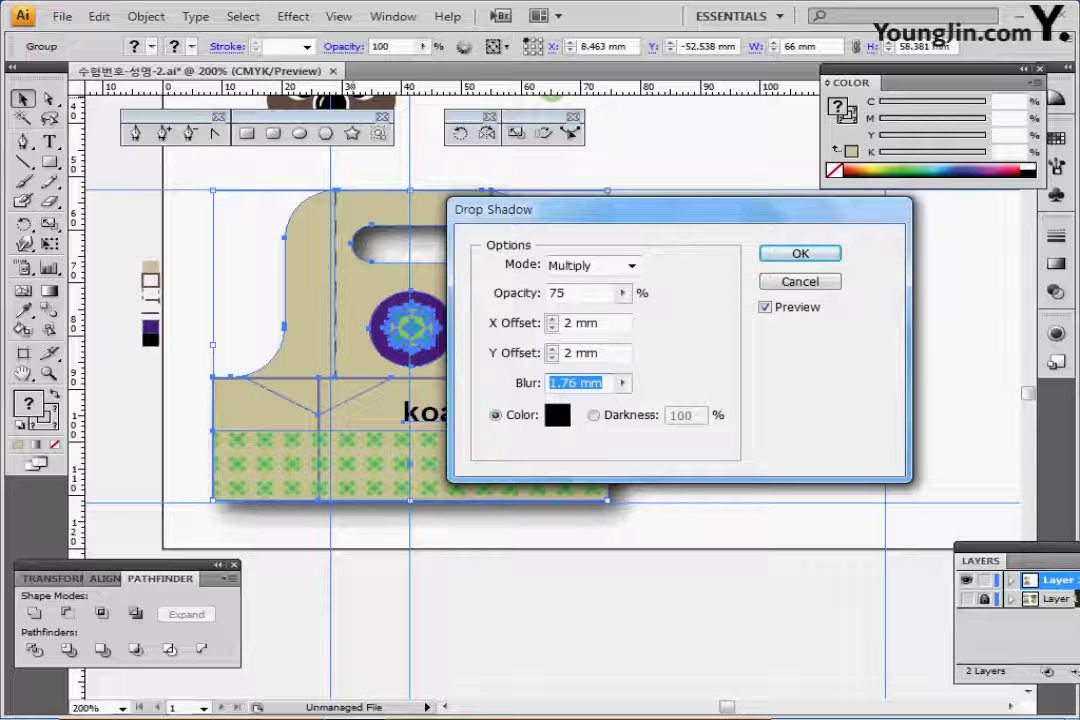
{"action": "type", "text": "1"}
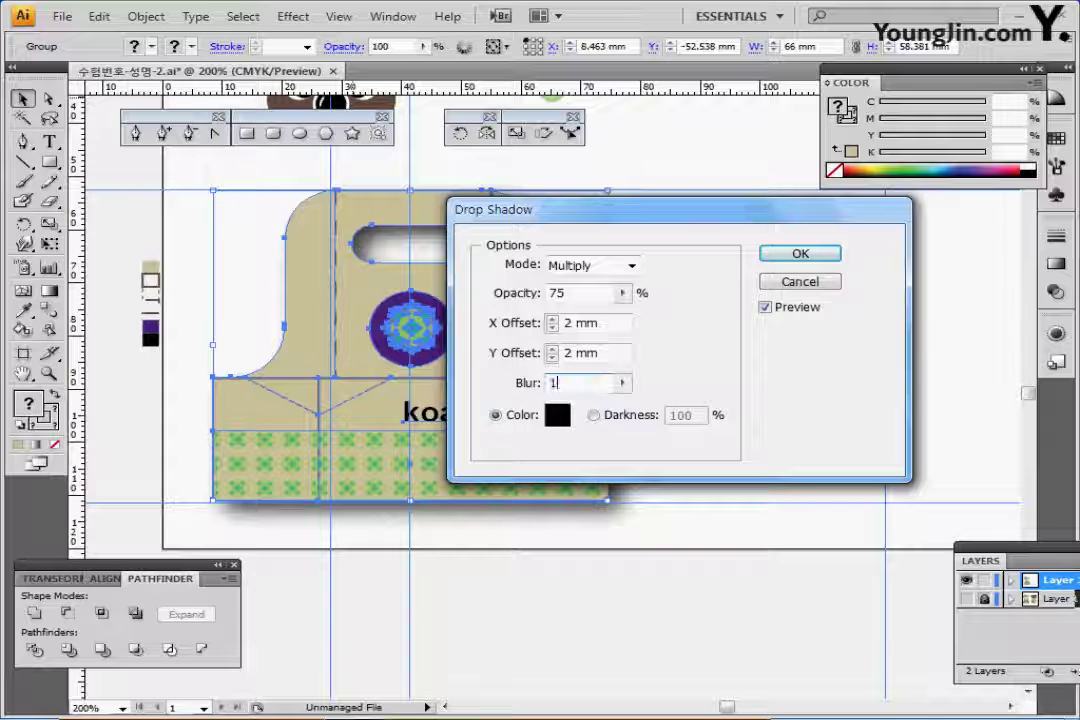
{"action": "type", "text": ".2"}
{"action": "key", "text": "Return"}
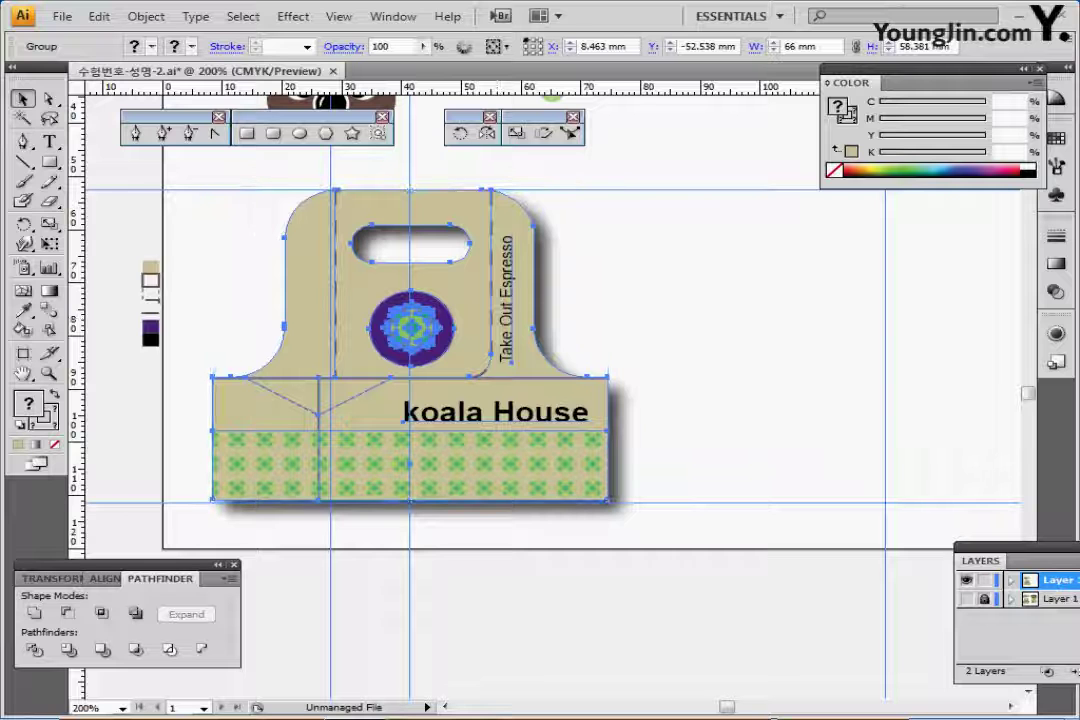
{"action": "key", "text": "ctrl+s"}
- Create a 60 x 87 mm rounded rectangle with a 3 mm corner radius, default white fill and black stroke, right of the box
{"action": "left_click_drag", "start_coordinate": [663, 341], "coordinate": [519, 370]}
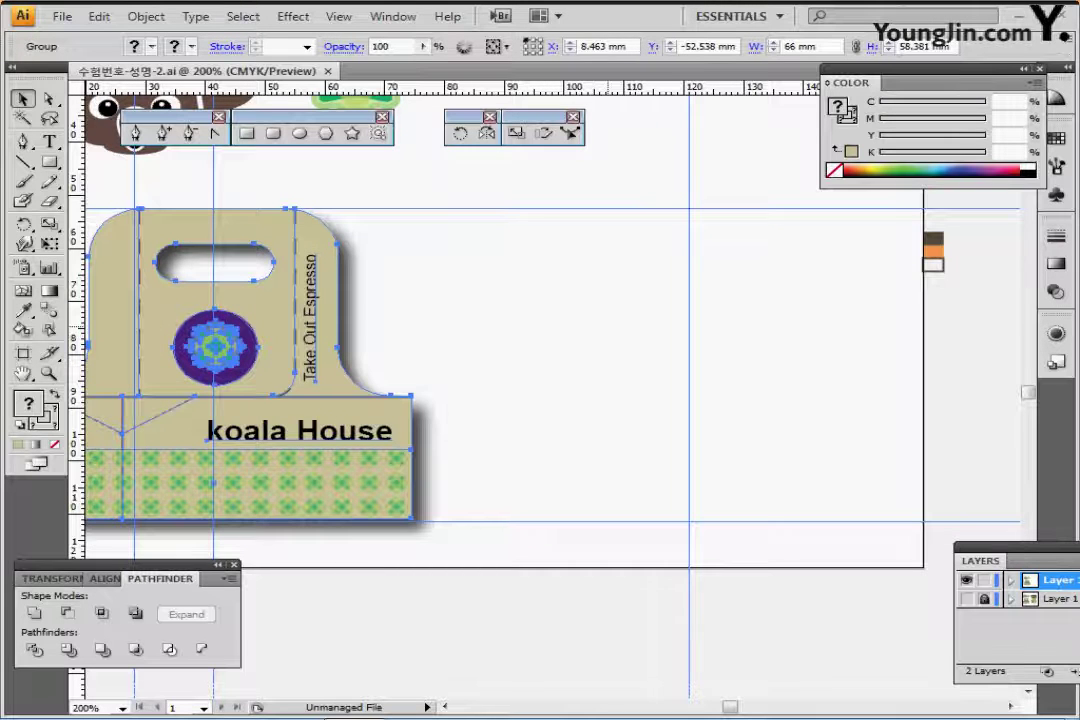
{"action": "key", "text": "ctrl+minus"}
{"action": "left_click", "coordinate": [659, 228]}
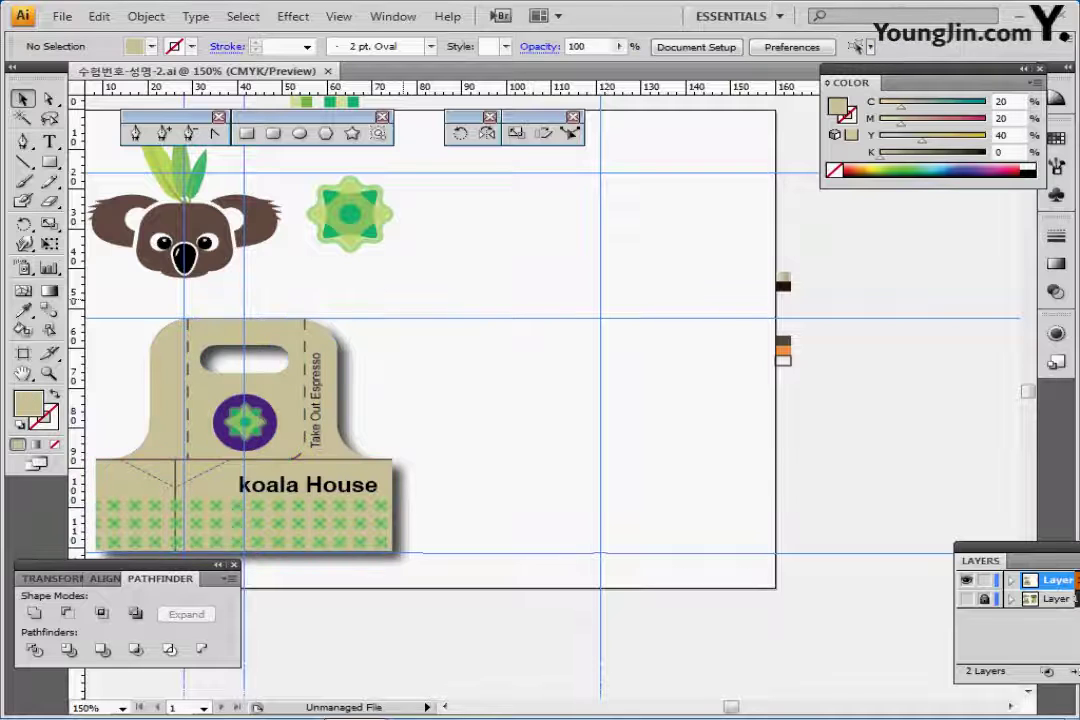
{"action": "left_click", "coordinate": [273, 133]}
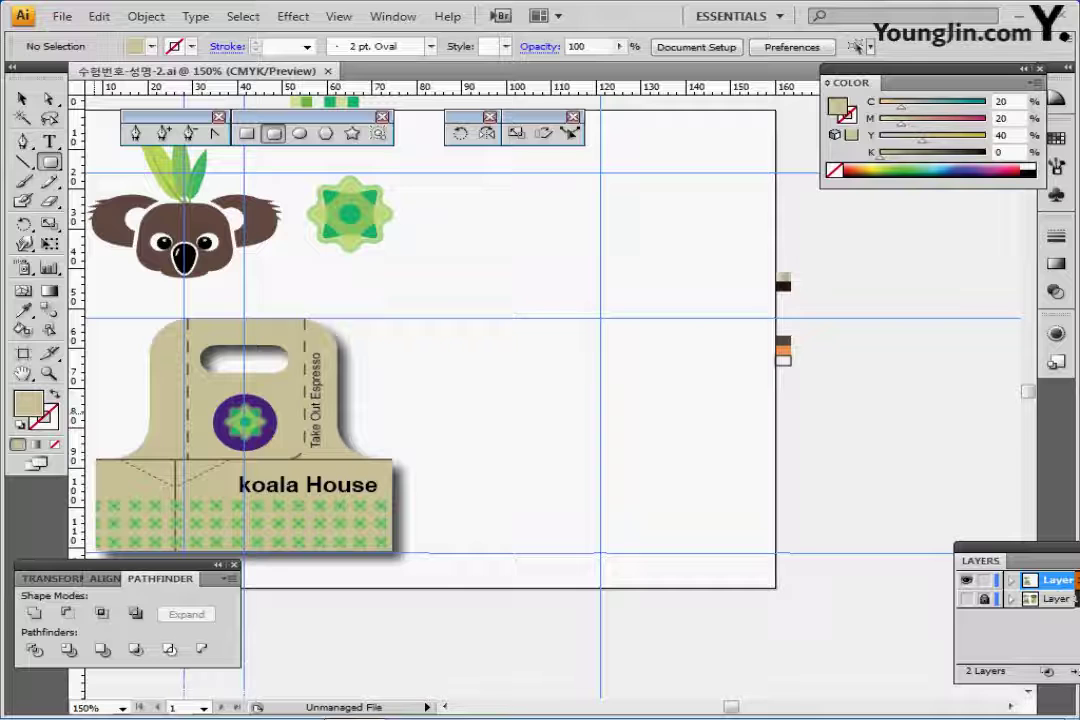
{"action": "key", "text": "d"}
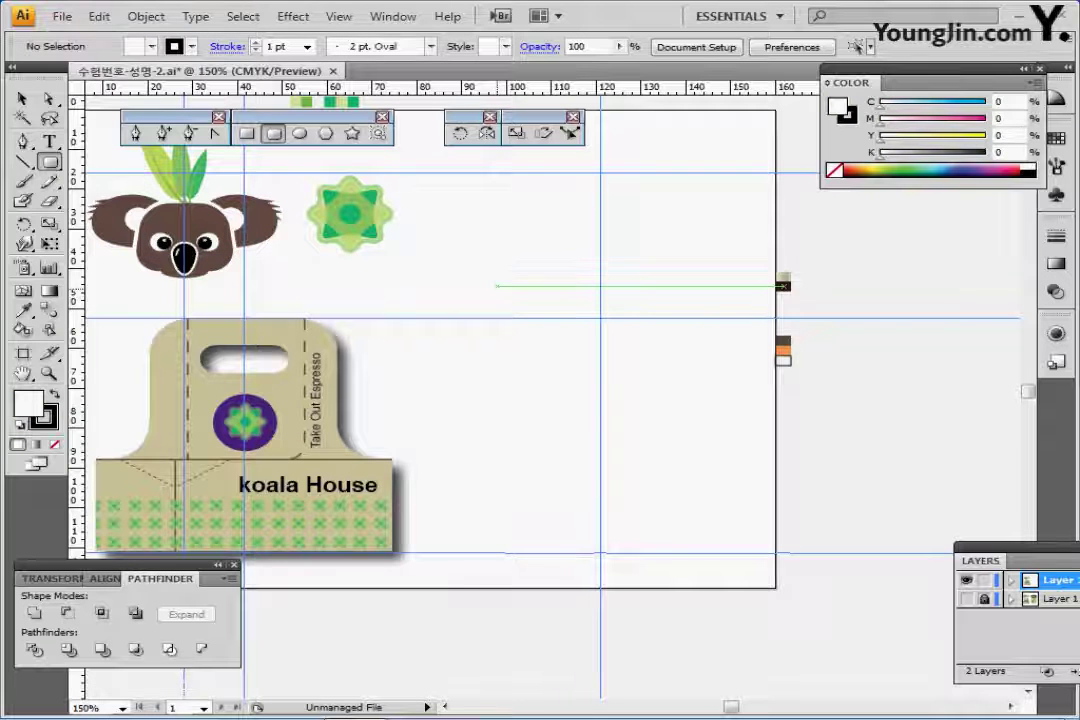
{"action": "left_click", "coordinate": [480, 291]}
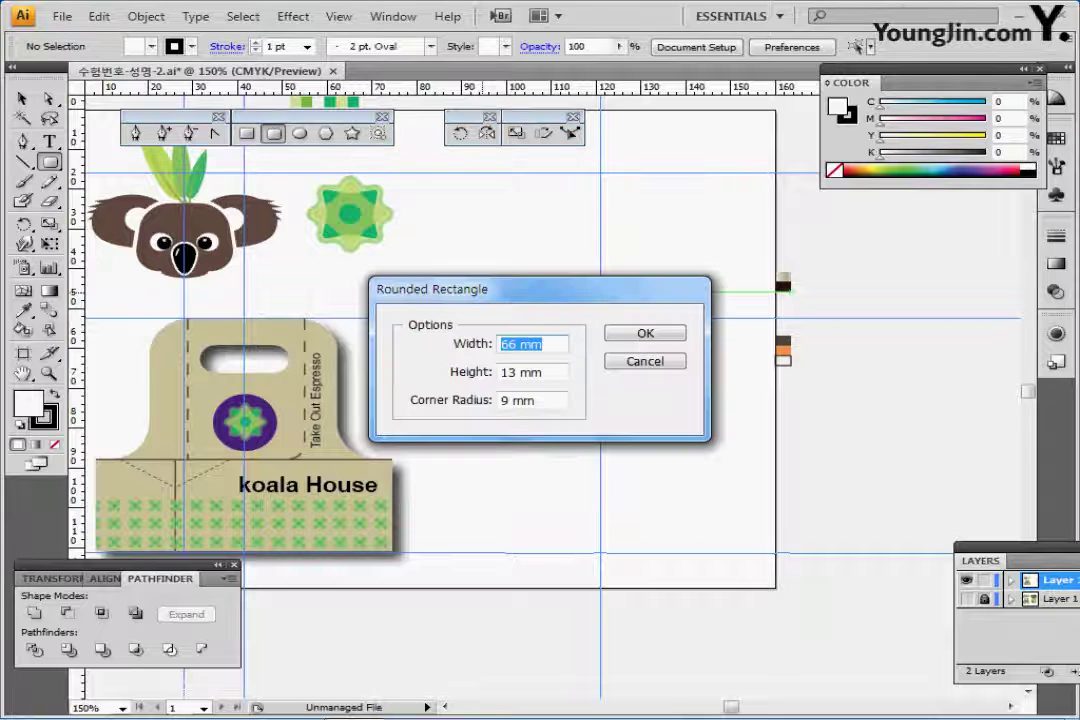
{"action": "type", "text": "60"}
{"action": "key", "text": "Tab"}
{"action": "type", "text": "5"}
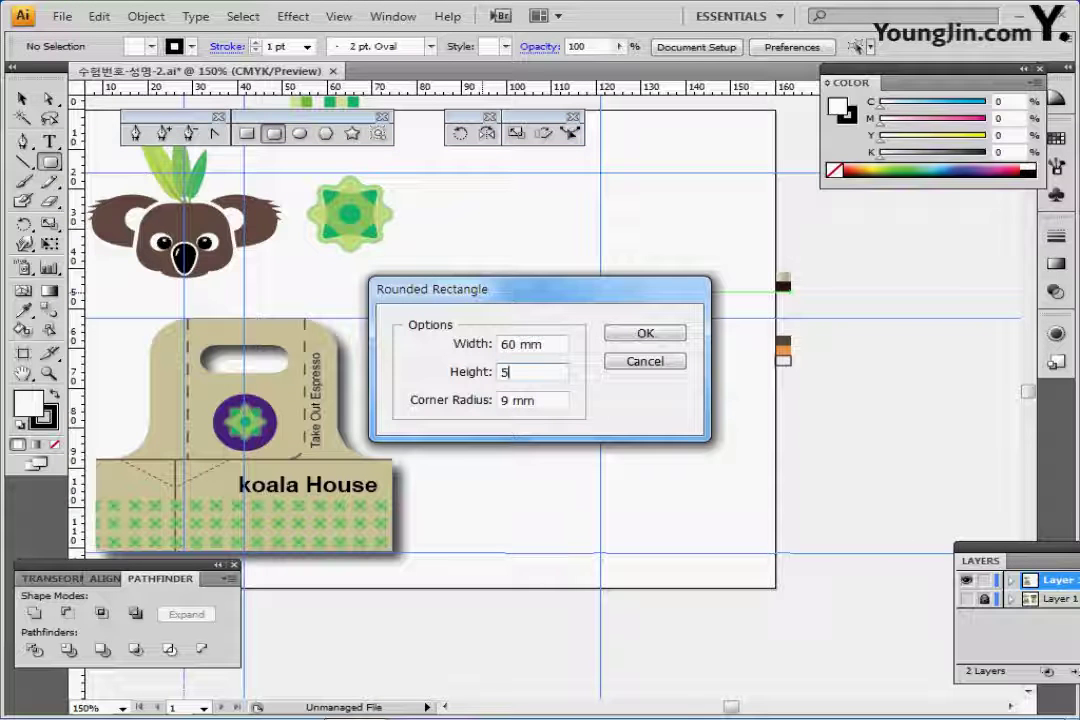
{"action": "key", "text": "BackSpace"}
{"action": "type", "text": "87"}
{"action": "key", "text": "Tab"}
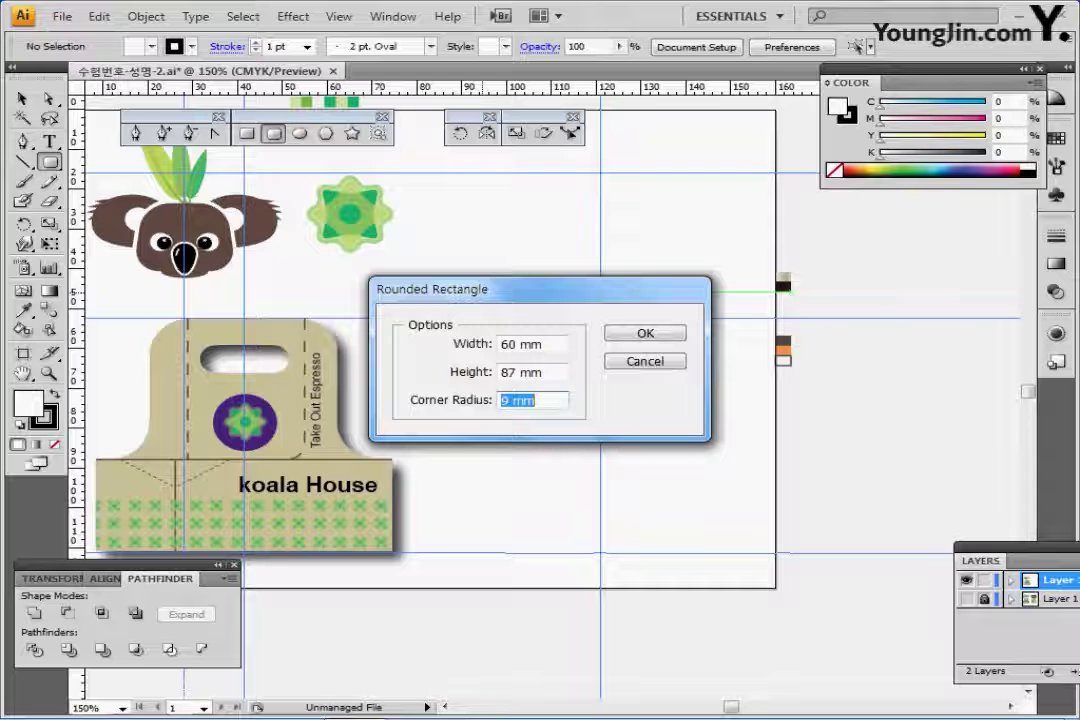
{"action": "type", "text": "3"}
{"action": "key", "text": "Return"}
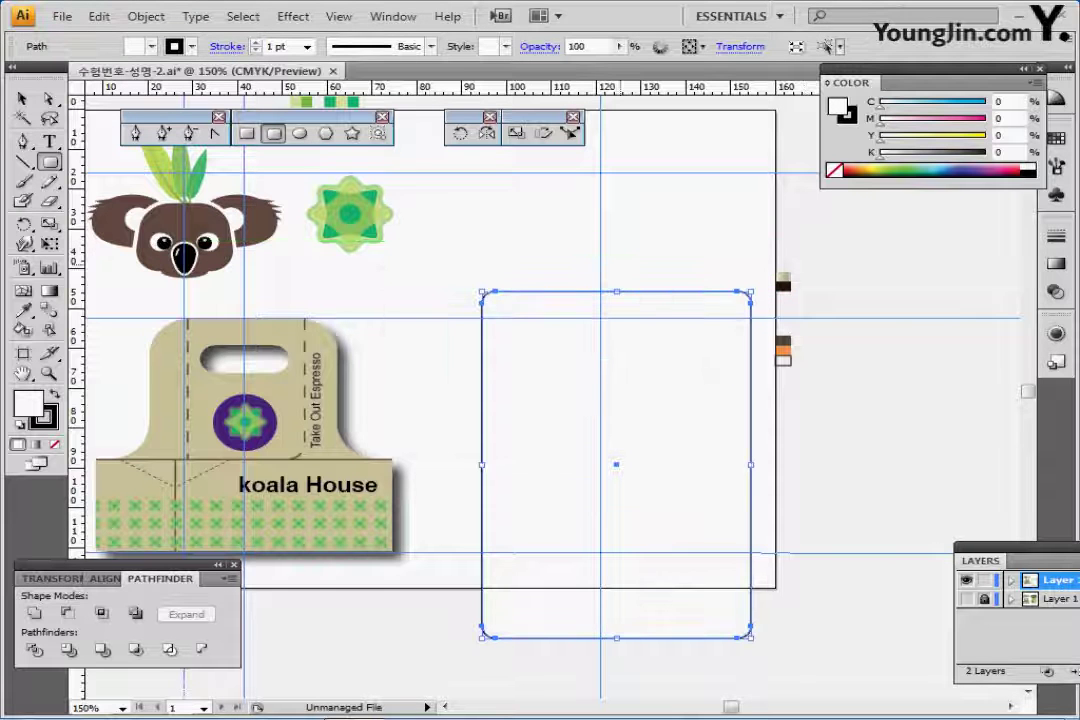
- Move the rounded rectangle up into the empty area right of the box, with its lower edge just below the bottom guide
{"action": "left_click_drag", "start_coordinate": [616, 464], "coordinate": [565, 383]}
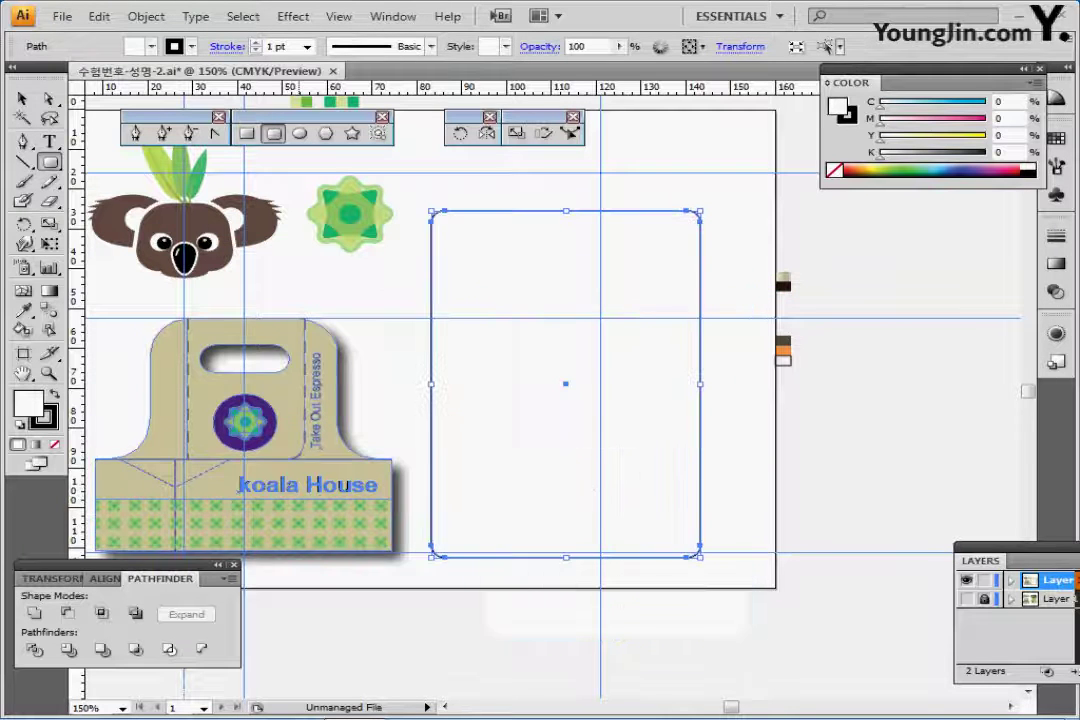
{"action": "left_click", "coordinate": [52, 579]}
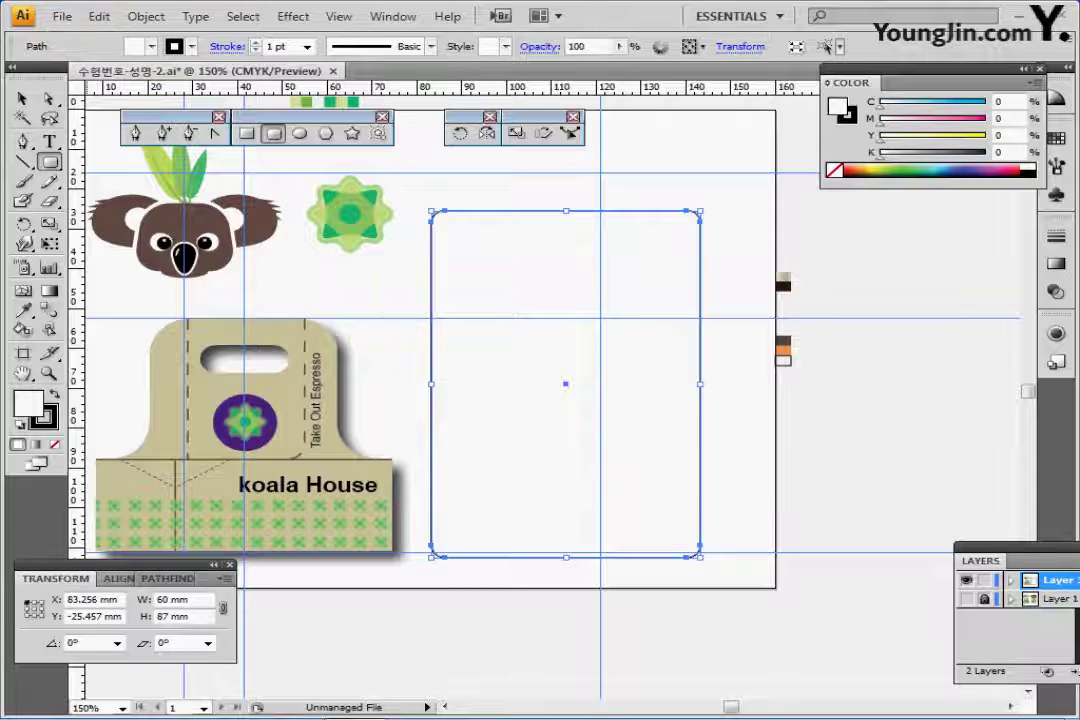
{"action": "key", "text": "shift+F7"}
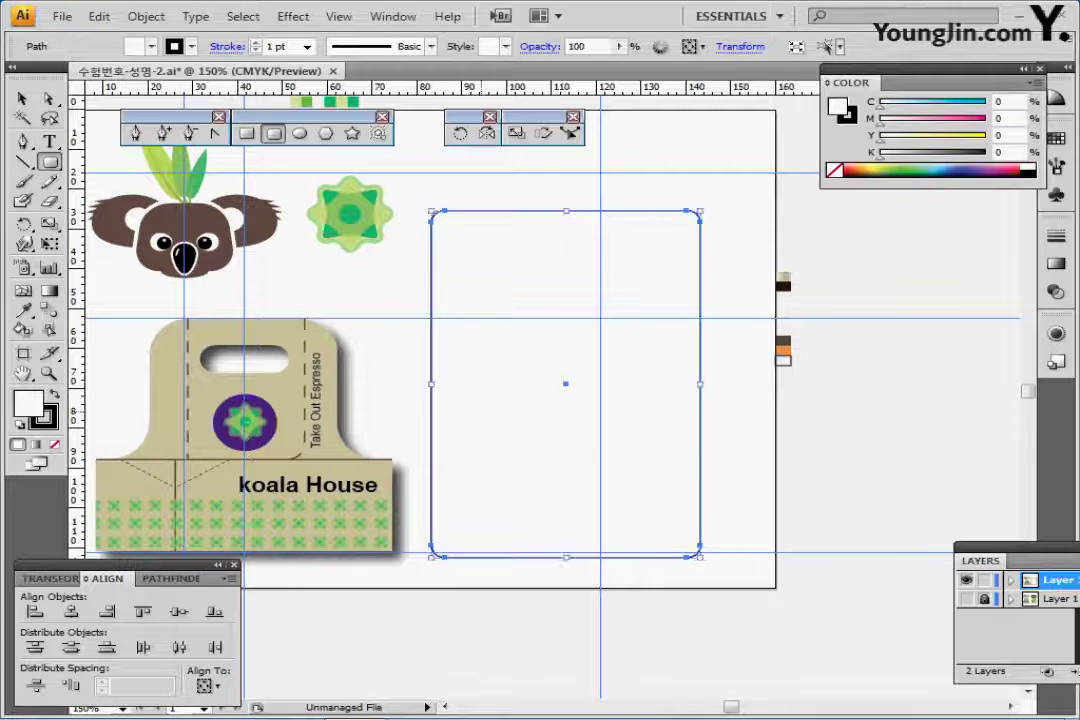
{"action": "left_click_drag", "start_coordinate": [623, 419], "coordinate": [640, 422]}
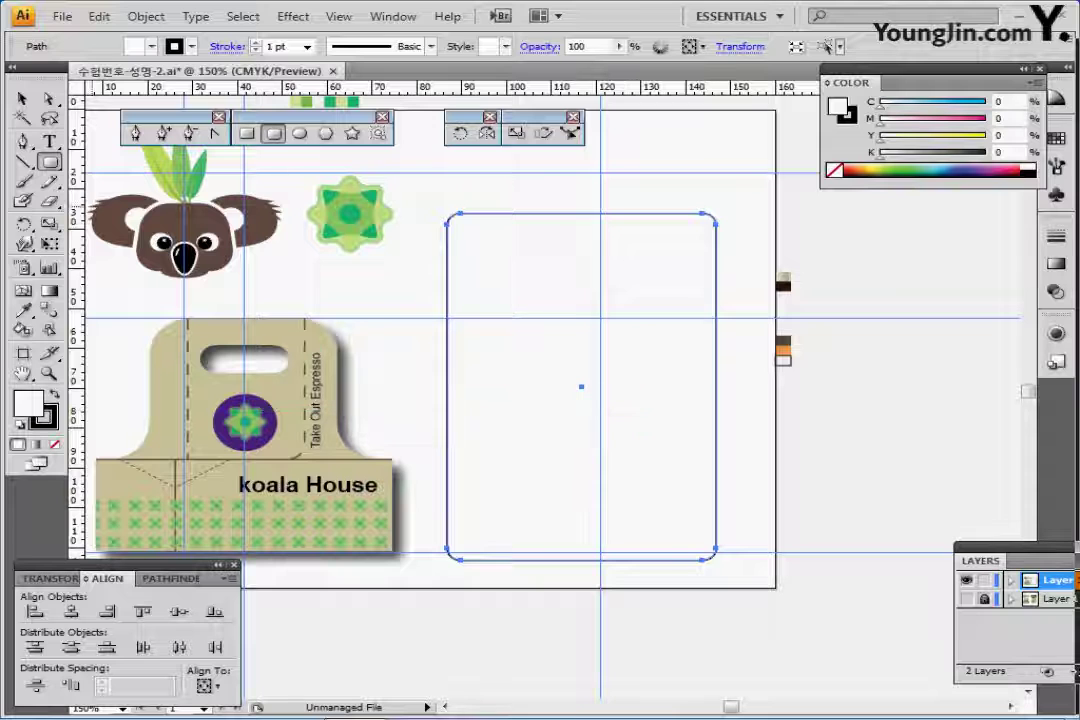
- Scale only the rounded rectangle's bottom corner anchor points uniformly to 70% to taper it into a cup shape
{"action": "key", "text": "a"}
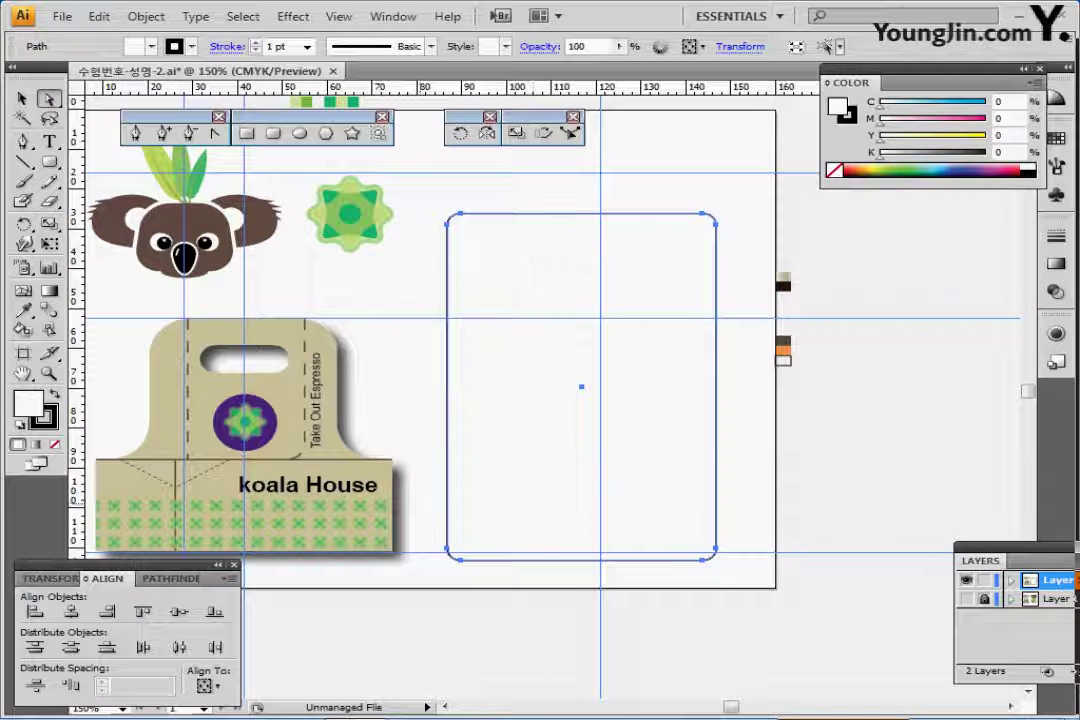
{"action": "left_click_drag", "start_coordinate": [382, 482], "coordinate": [691, 562]}
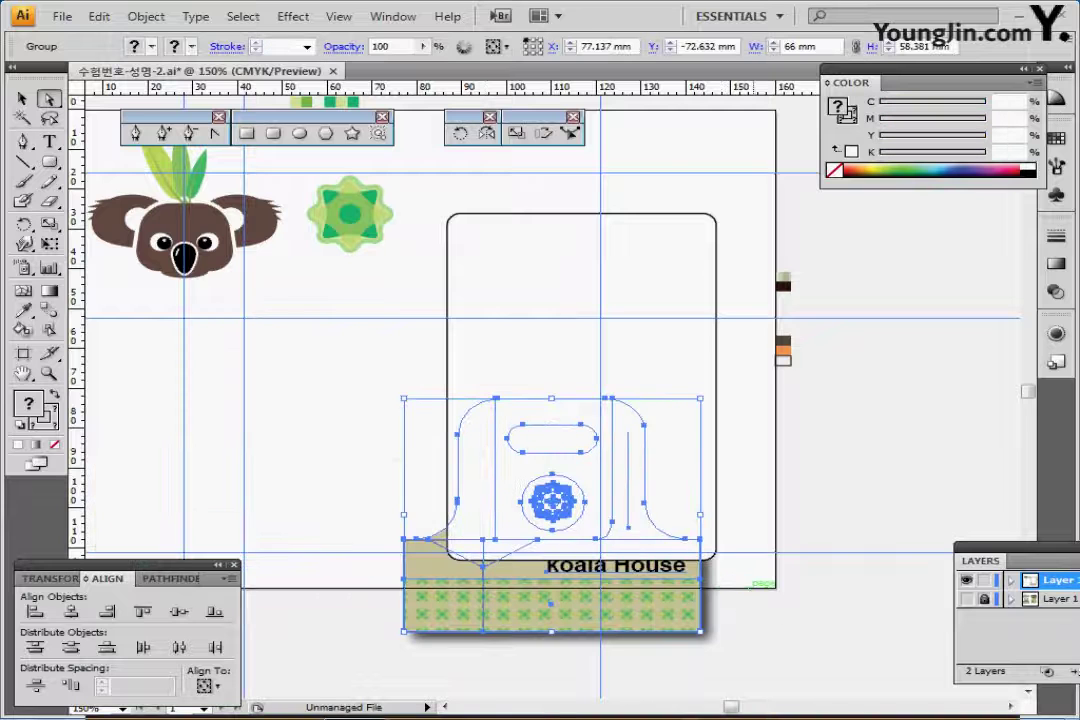
{"action": "key", "text": "ctrl+z"}
{"action": "left_click_drag", "start_coordinate": [755, 518], "coordinate": [438, 591]}
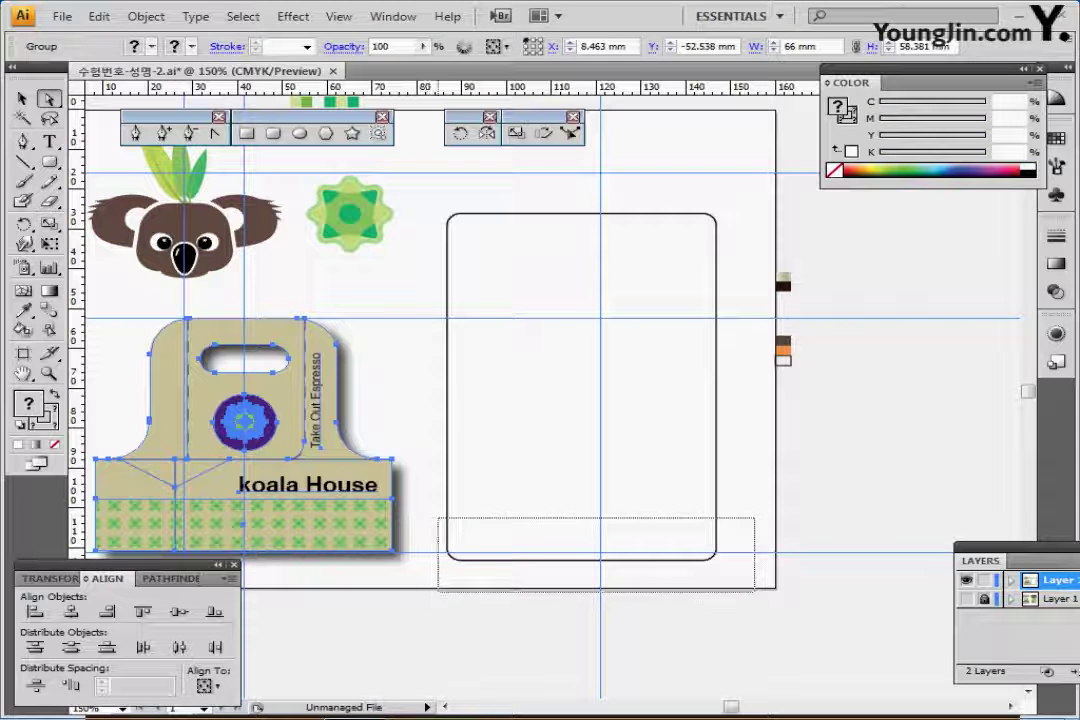
{"action": "left_click_drag", "start_coordinate": [755, 590], "coordinate": [755, 590]}
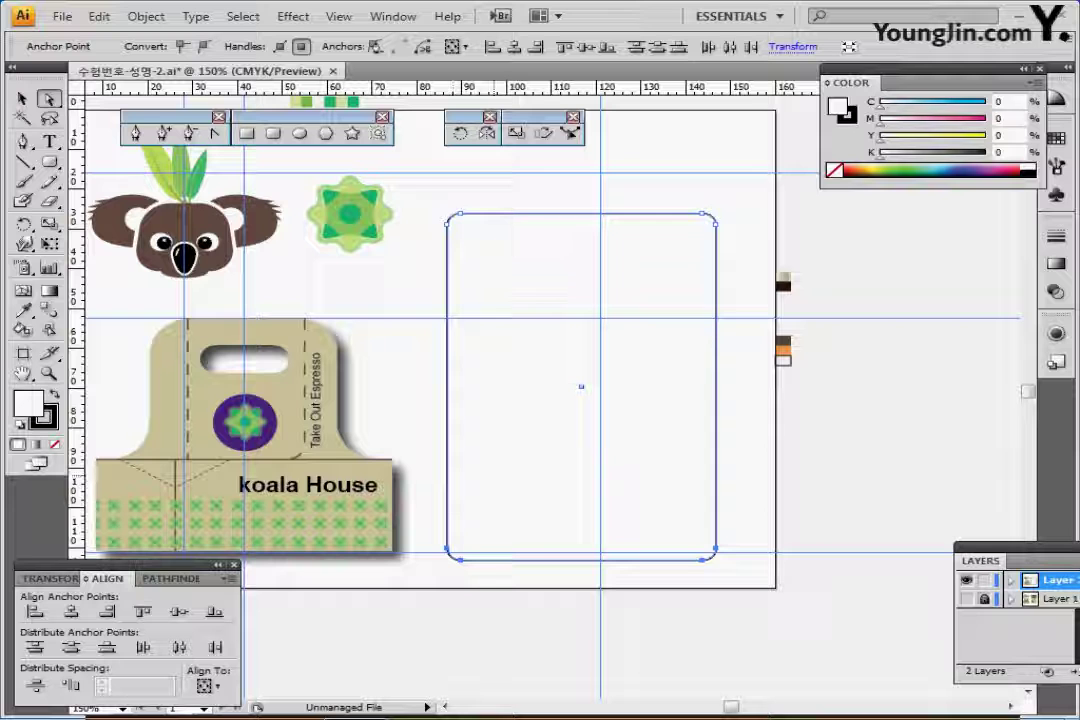
{"action": "double_click", "coordinate": [515, 133]}
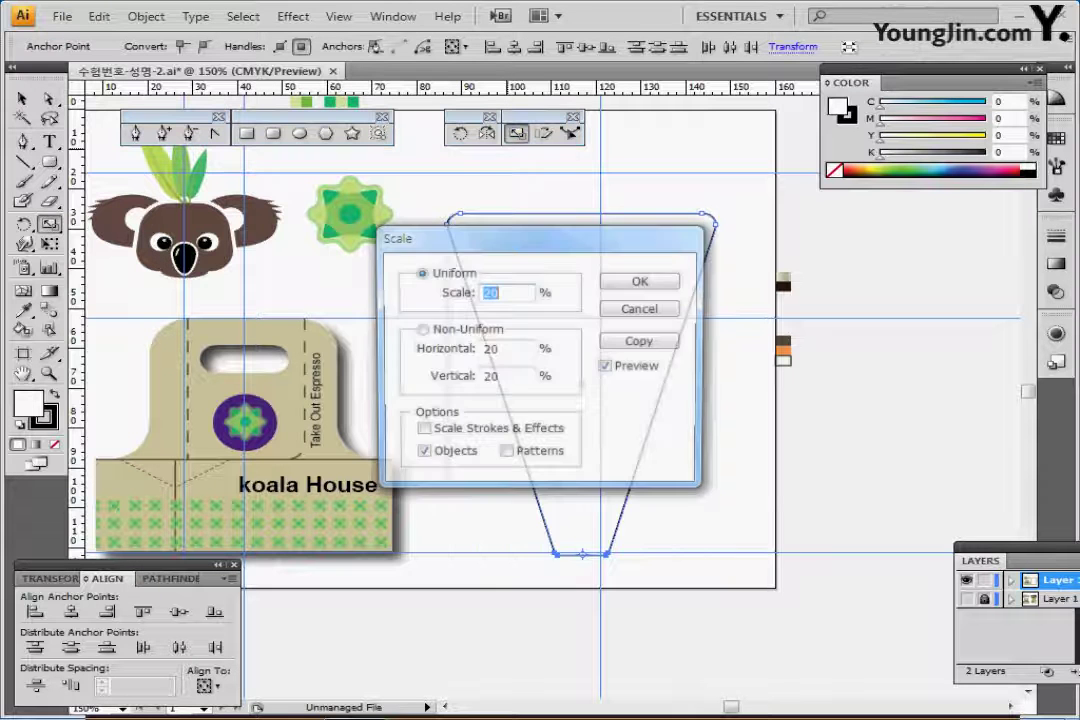
{"action": "left_click_drag", "start_coordinate": [659, 228], "coordinate": [834, 206]}
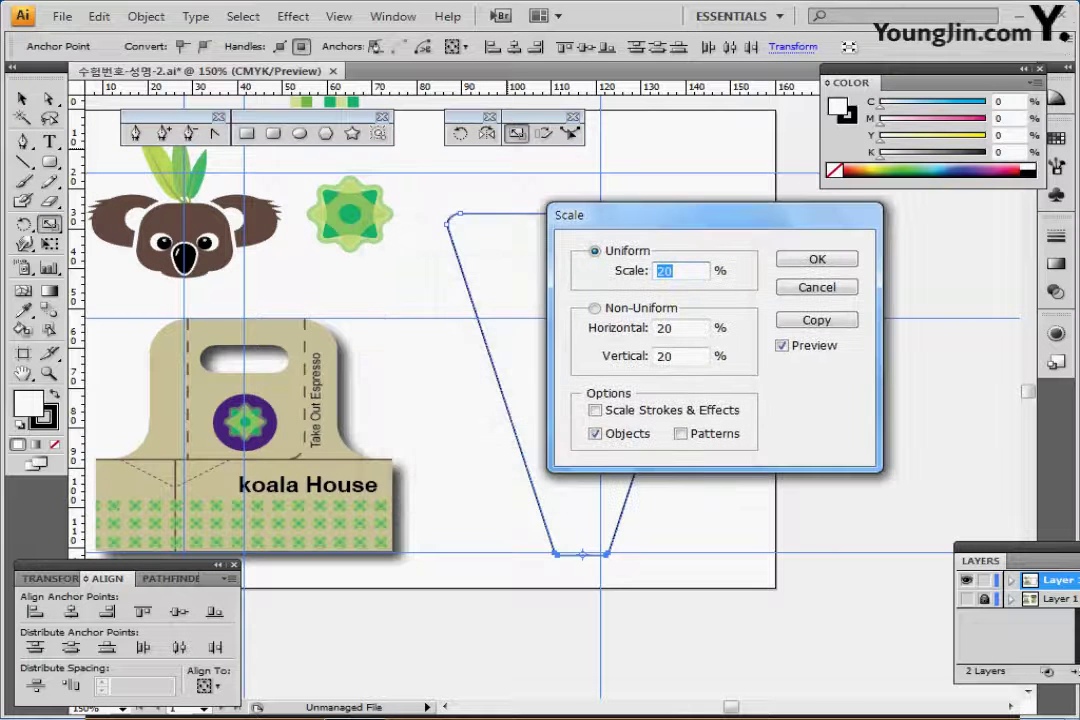
{"action": "type", "text": "70"}
{"action": "key", "text": "Return"}
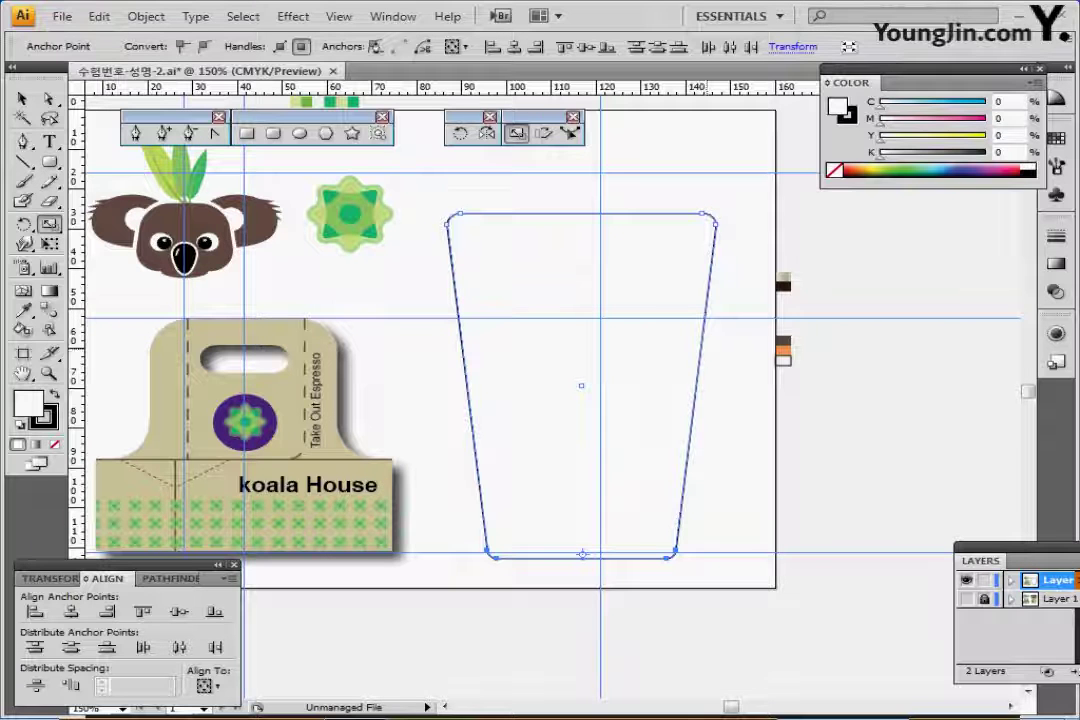
- Fill the cup shape with the greenish-beige gradient sampled from the swatch beside the artboard and check the CMYK values of its gradient stops
{"action": "key", "text": "i"}
{"action": "left_click", "coordinate": [784, 286]}
{"action": "left_click", "coordinate": [784, 277]}
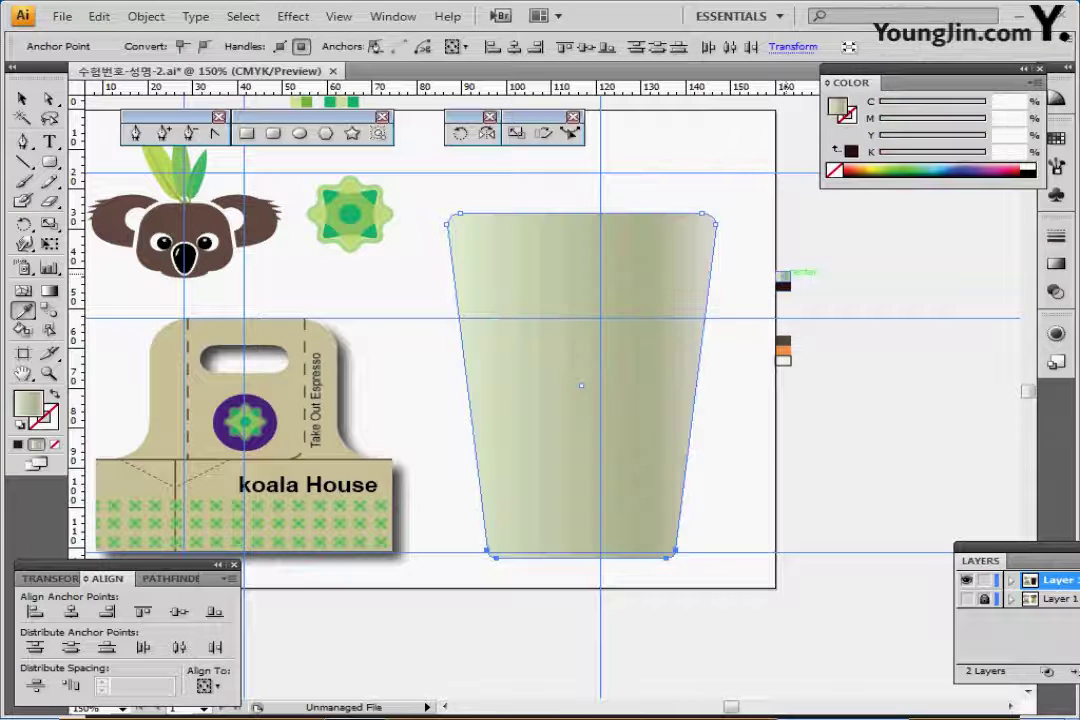
{"action": "left_click", "coordinate": [1056, 264]}
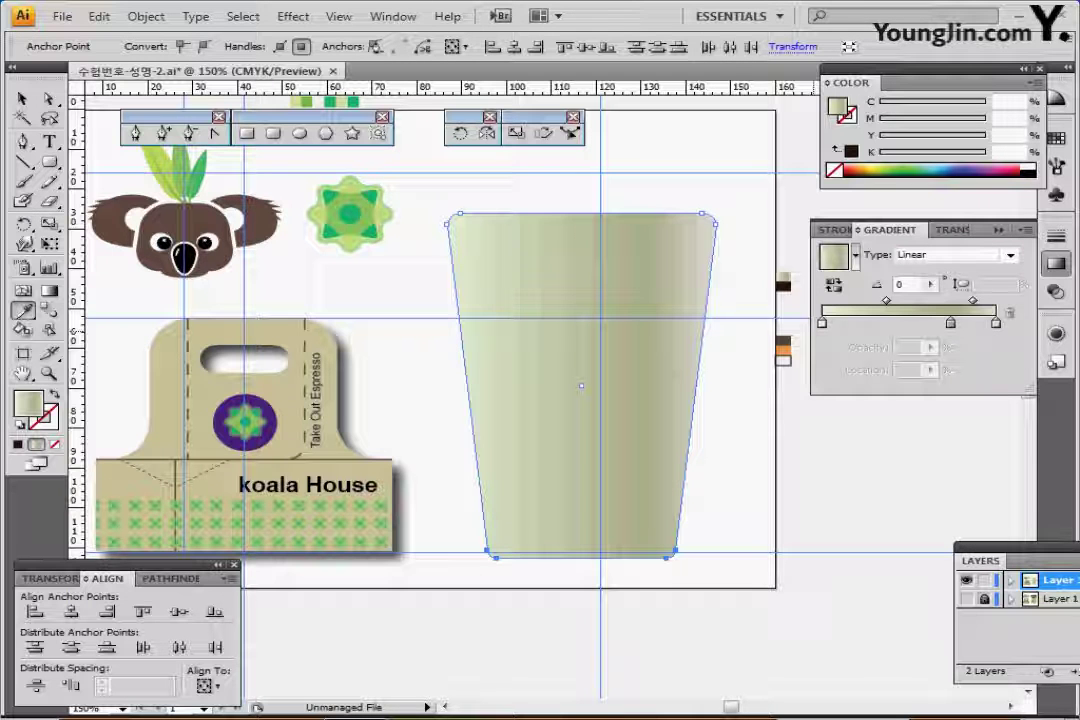
{"action": "left_click", "coordinate": [822, 323]}
{"action": "left_click", "coordinate": [996, 323]}
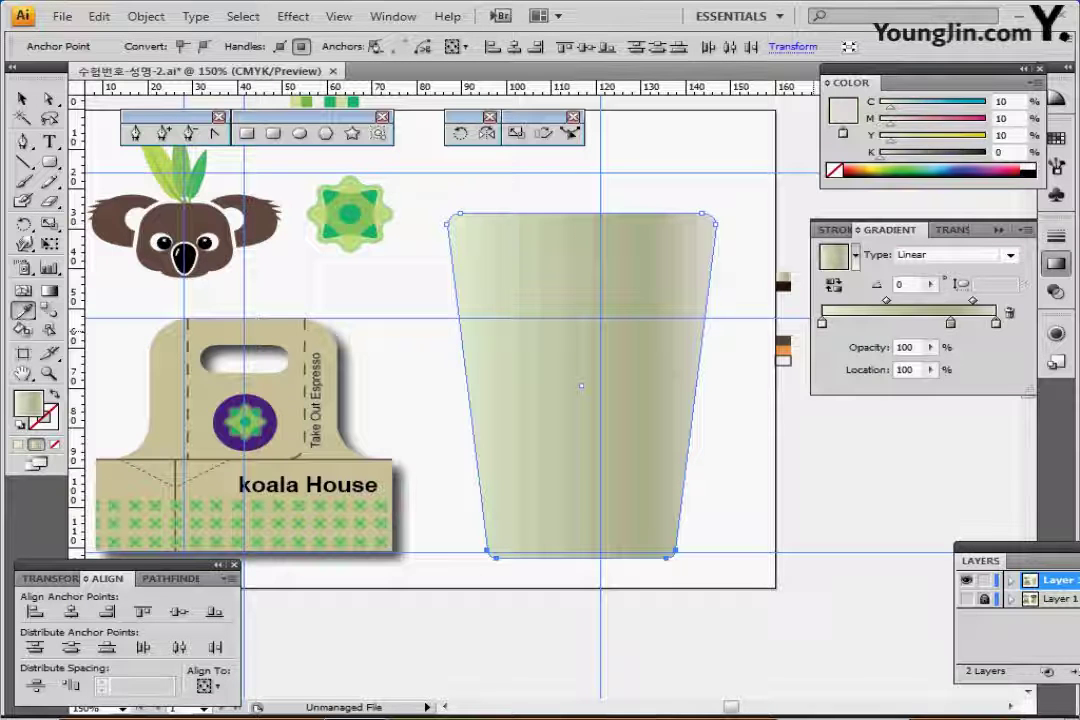
{"action": "left_click", "coordinate": [950, 322]}
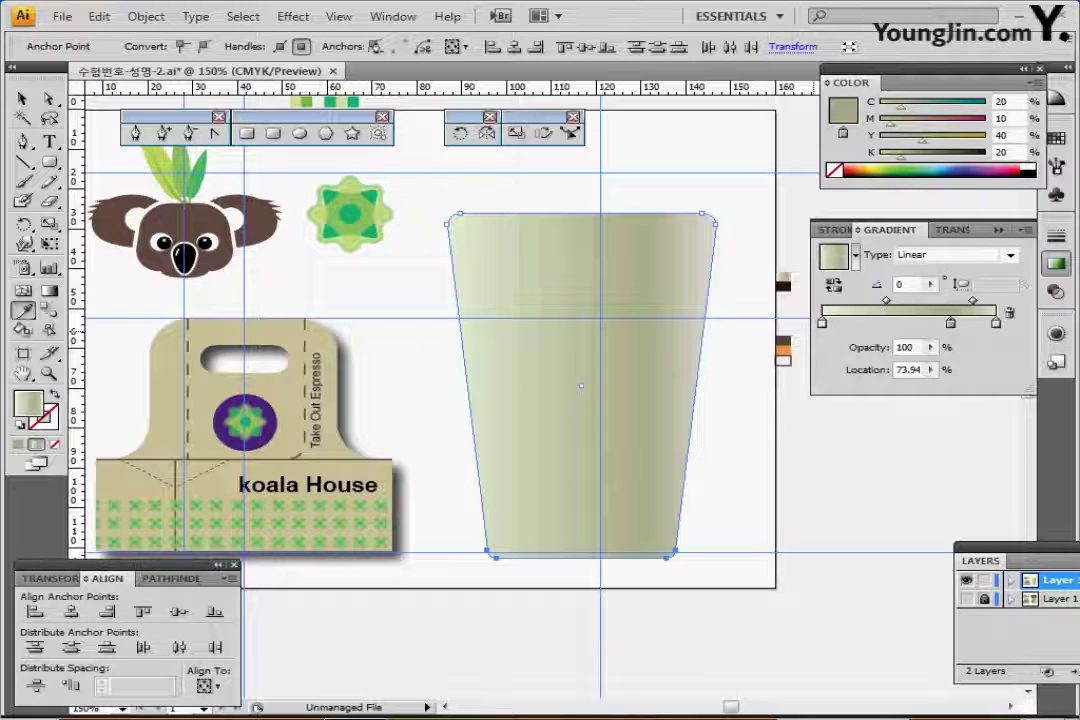
{"action": "left_click", "coordinate": [1056, 264]}
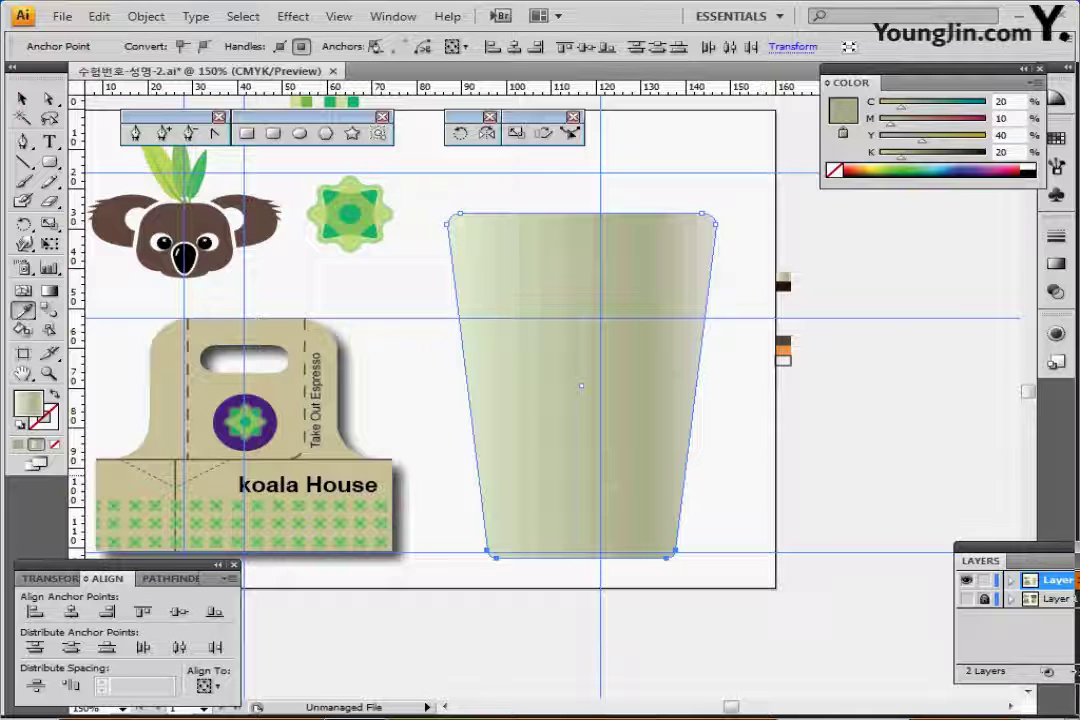
- Switch the working layer to outline view and show the reference artwork layer beneath it, with the cup shape deselected
{"action": "key", "text": "ctrl+plus"}
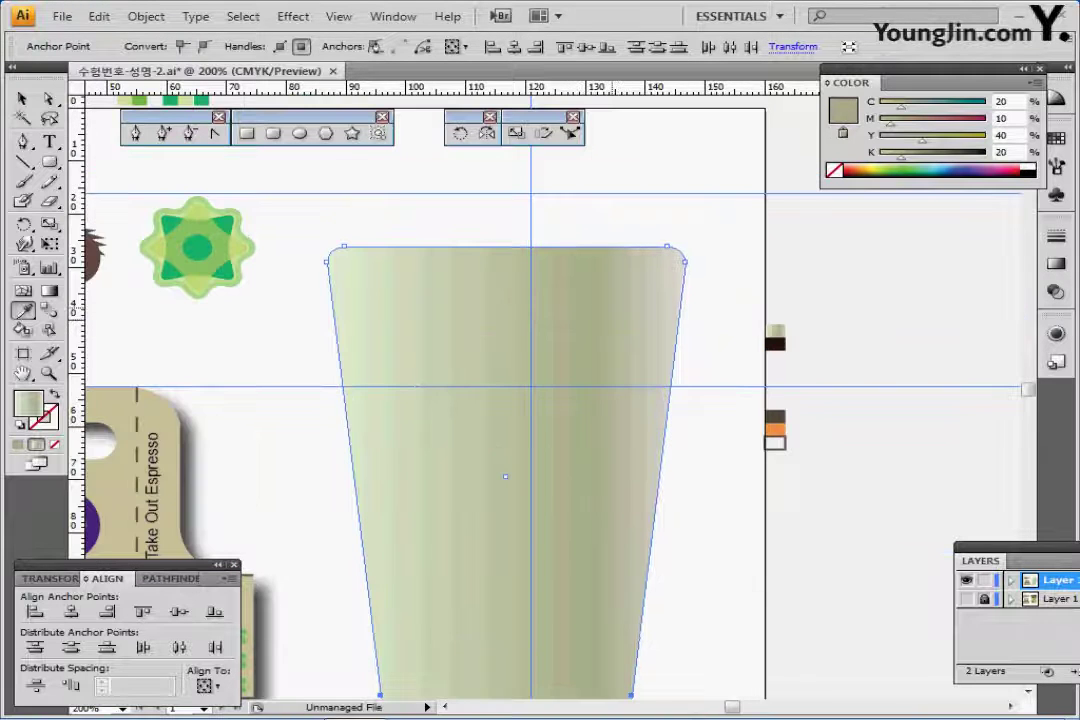
{"action": "key", "text": "ctrl+shift+a"}
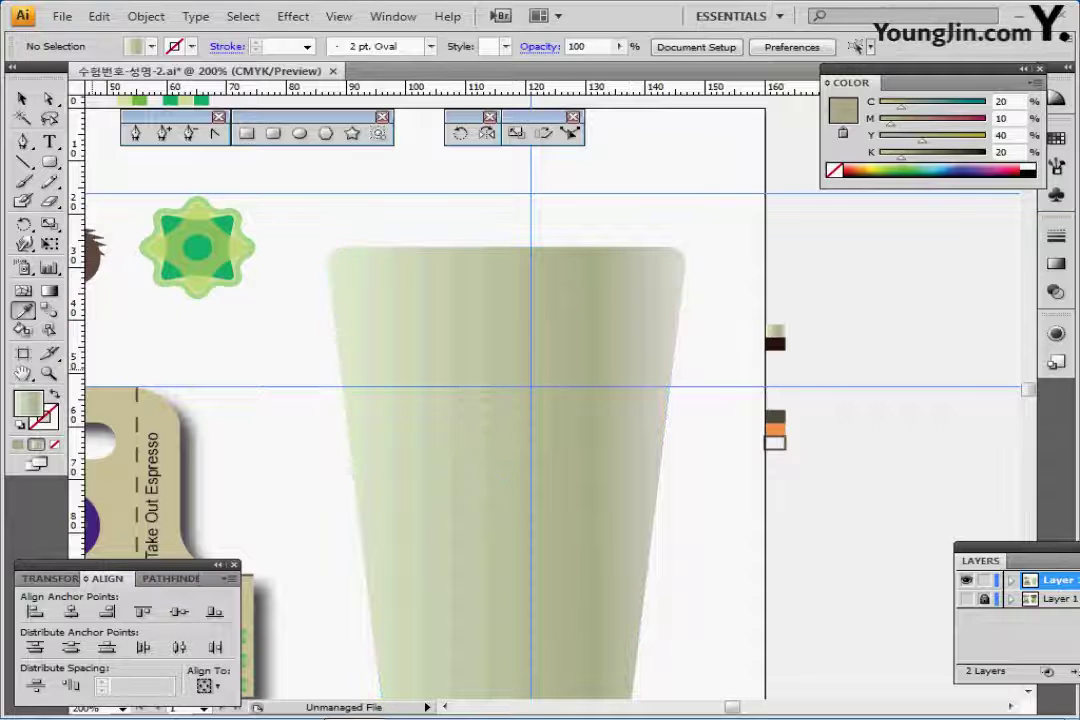
{"action": "key", "text": "d"}
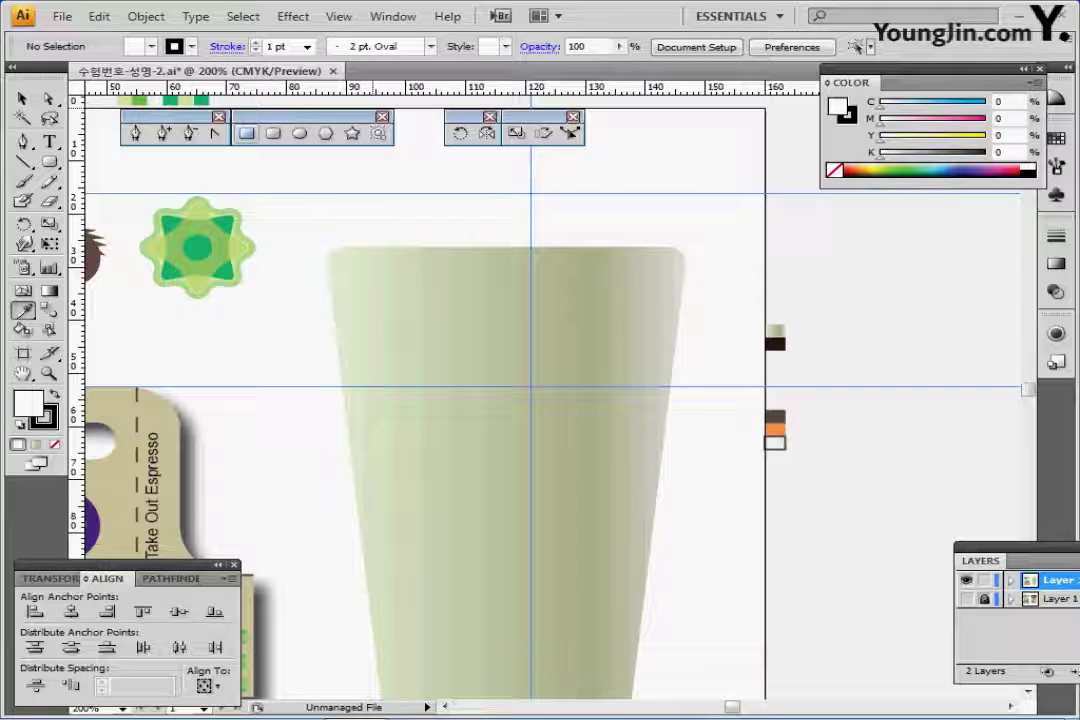
{"action": "key", "text": "m"}
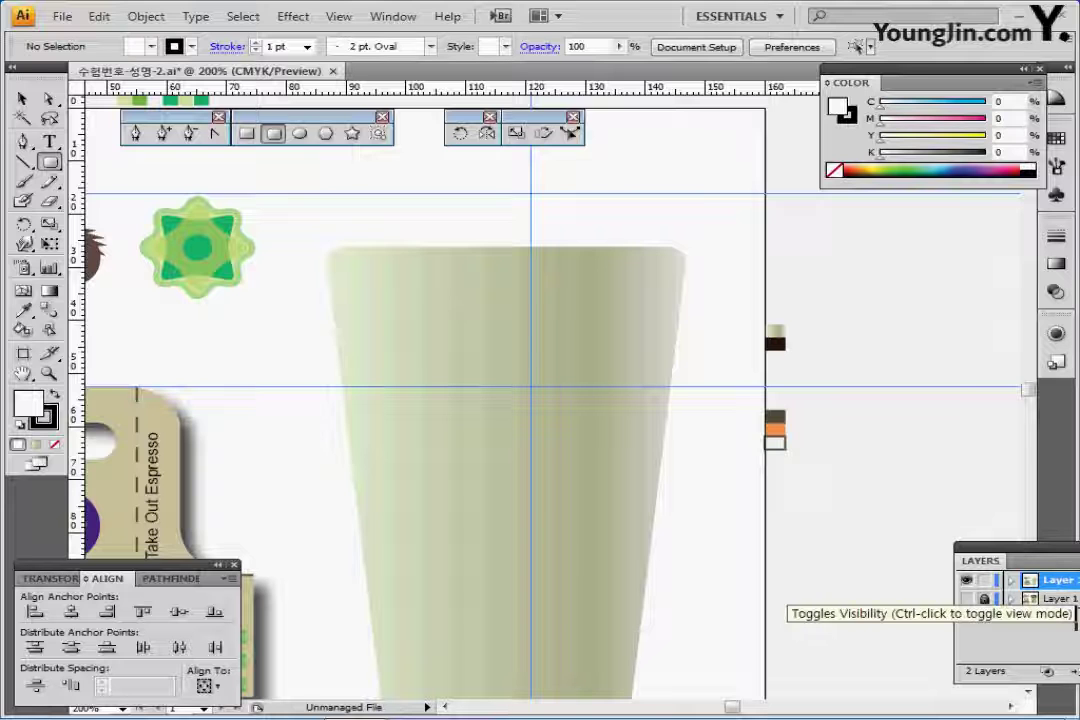
{"action": "left_click", "coordinate": [966, 580], "text": "ctrl"}
{"action": "left_click", "coordinate": [966, 599]}
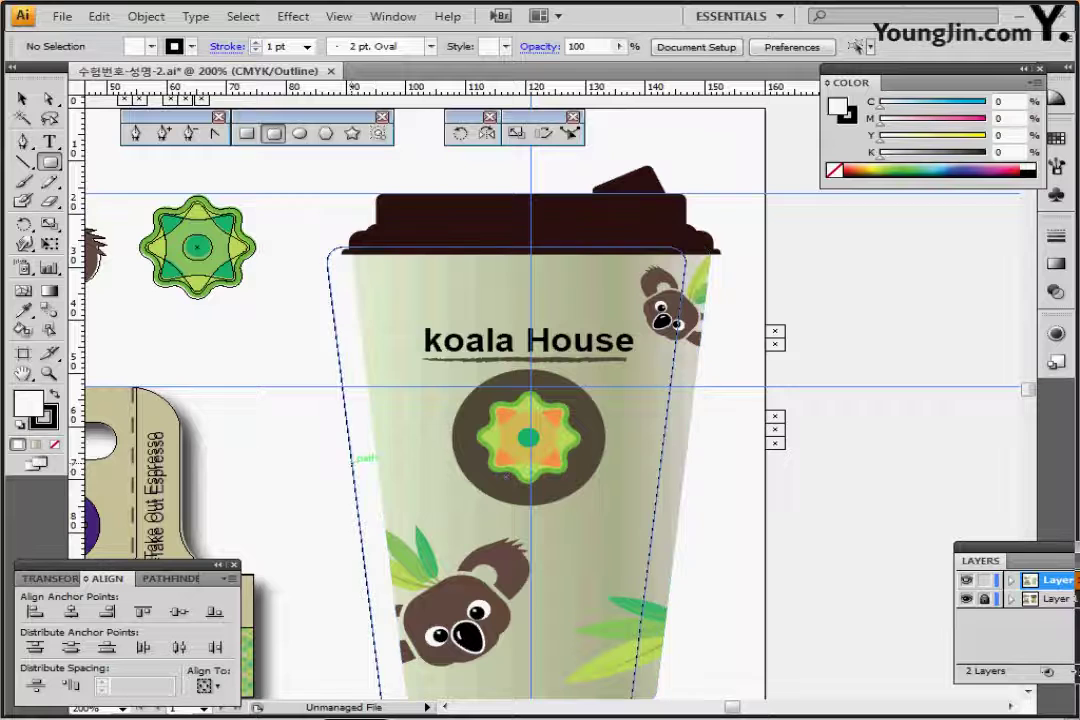
- Nudge the cup shape horizontally until its sides line up with the cup in the reference artwork
{"action": "left_click", "coordinate": [506, 477], "text": "ctrl"}
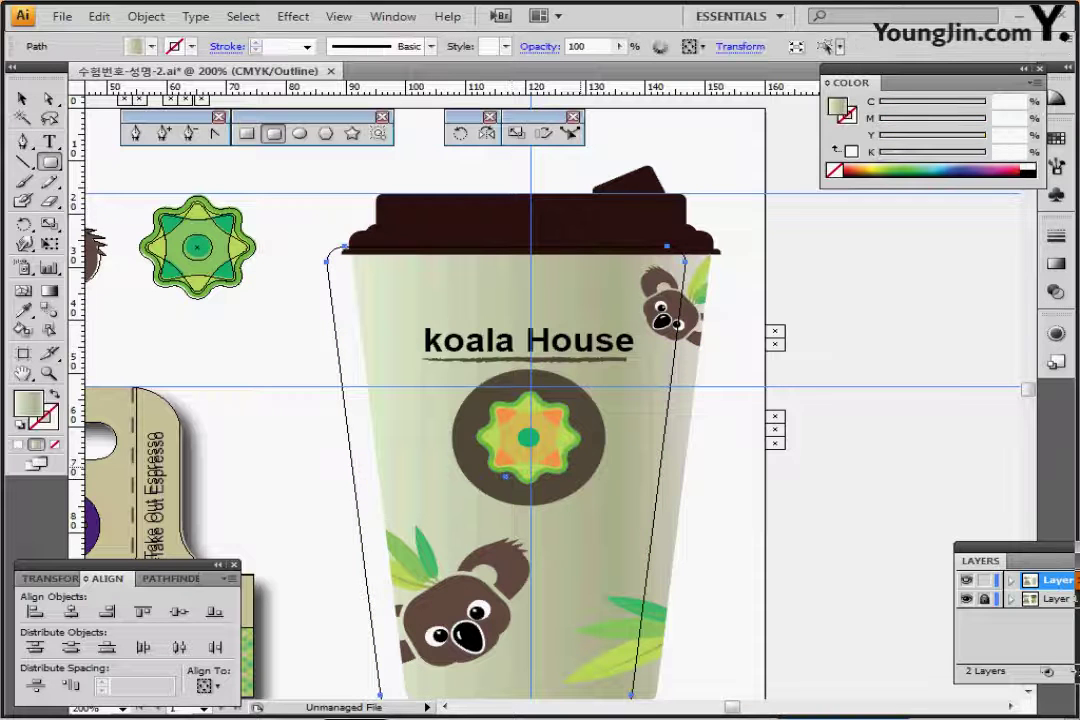
{"action": "key", "text": "Right"}
{"action": "key", "text": "Right"}
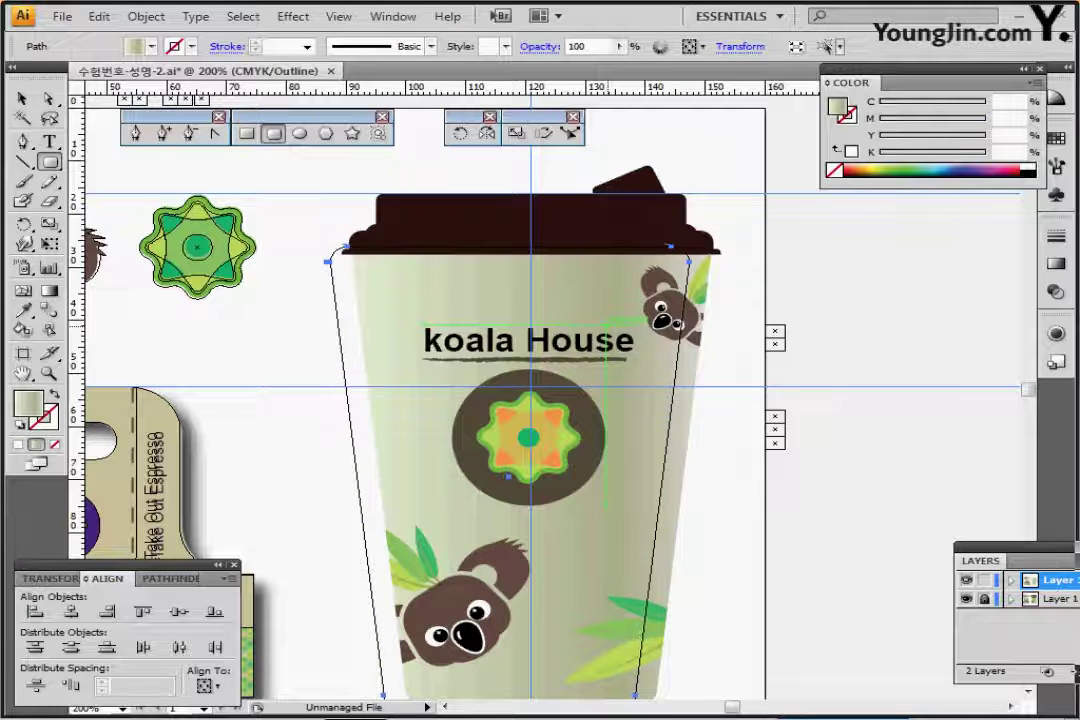
{"action": "key", "text": "Right"}
{"action": "key", "text": "Right"}
{"action": "key", "text": "Right"}
{"action": "key", "text": "Right"}
{"action": "key", "text": "Right"}
{"action": "key", "text": "Right"}
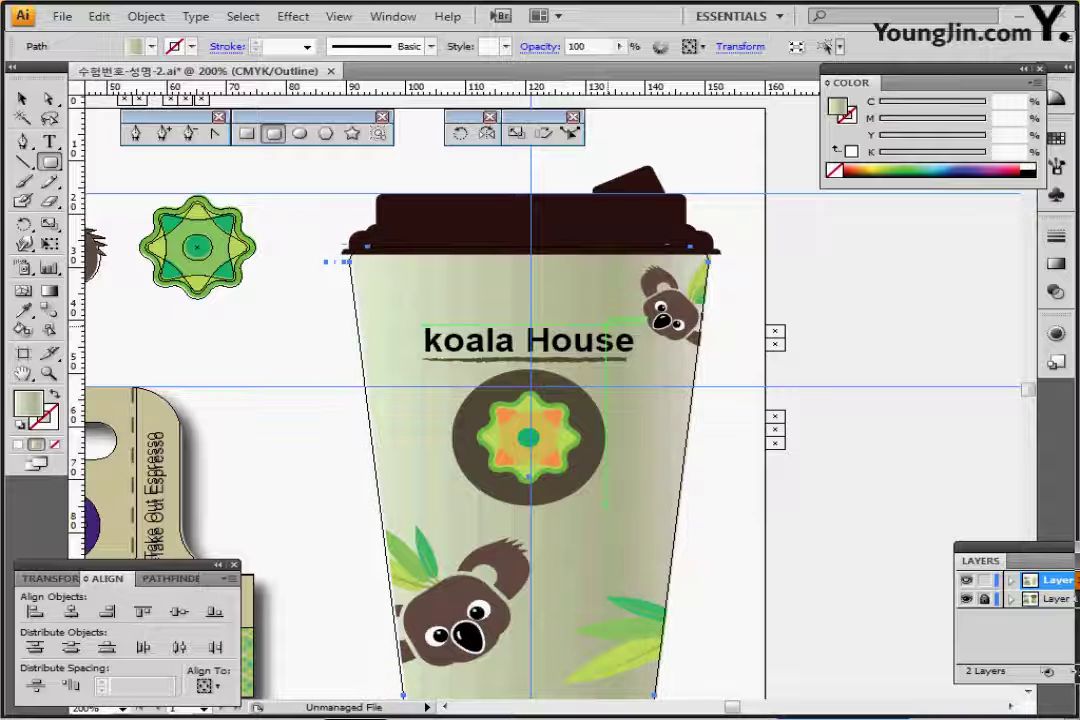
- Clear the selection and restore the default white fill and black stroke
{"action": "key", "text": "ctrl+plus"}
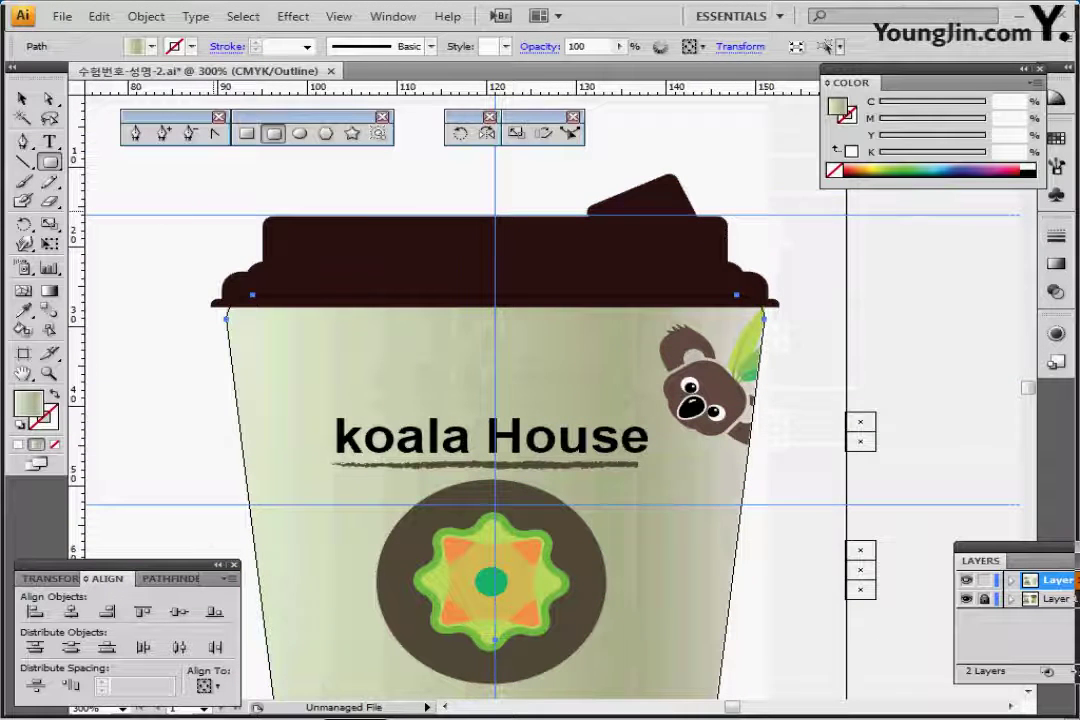
{"action": "key", "text": "ctrl+shift+a"}
{"action": "left_click_drag", "start_coordinate": [846, 352], "coordinate": [872, 416]}
{"action": "key", "text": "ctrl+shift+a"}
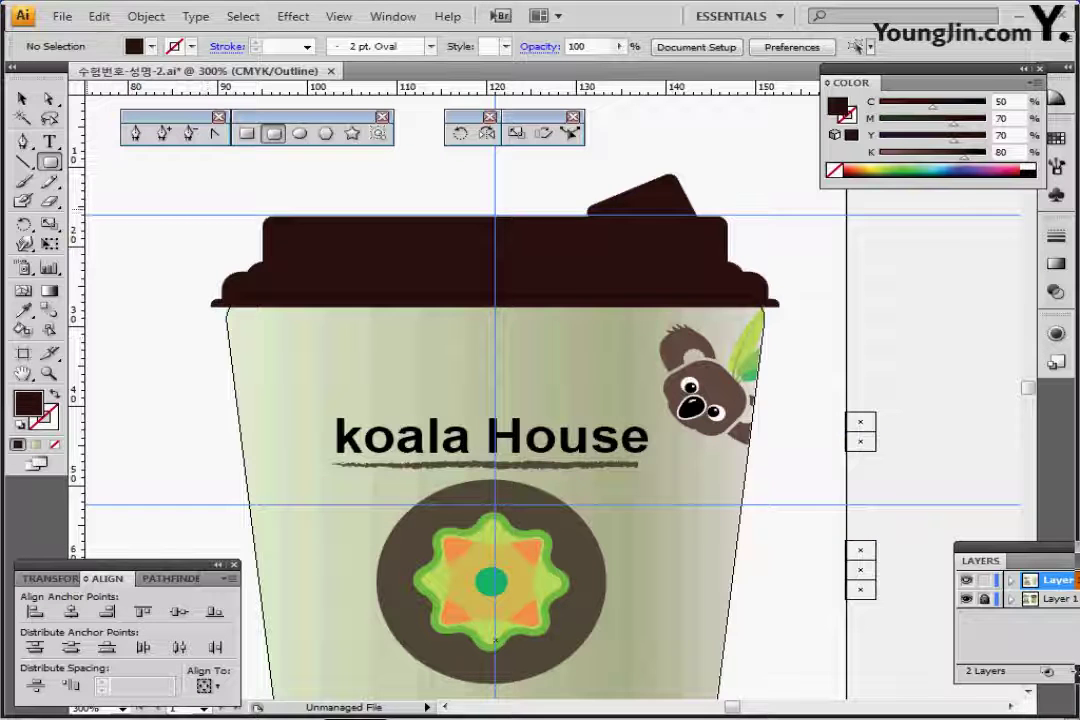
{"action": "key", "text": "d"}
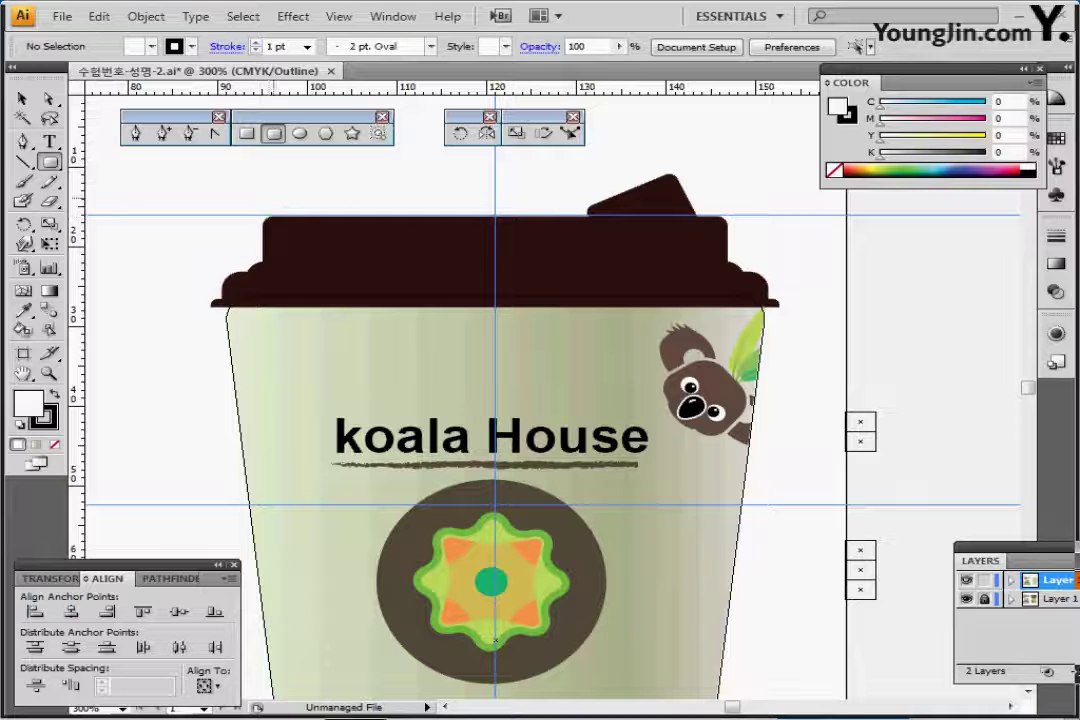
- Draw a rectangle over the tall top section of the reference lid and nudge it to match
{"action": "left_click_drag", "start_coordinate": [265, 217], "coordinate": [728, 306]}
{"action": "key", "text": "Left"}
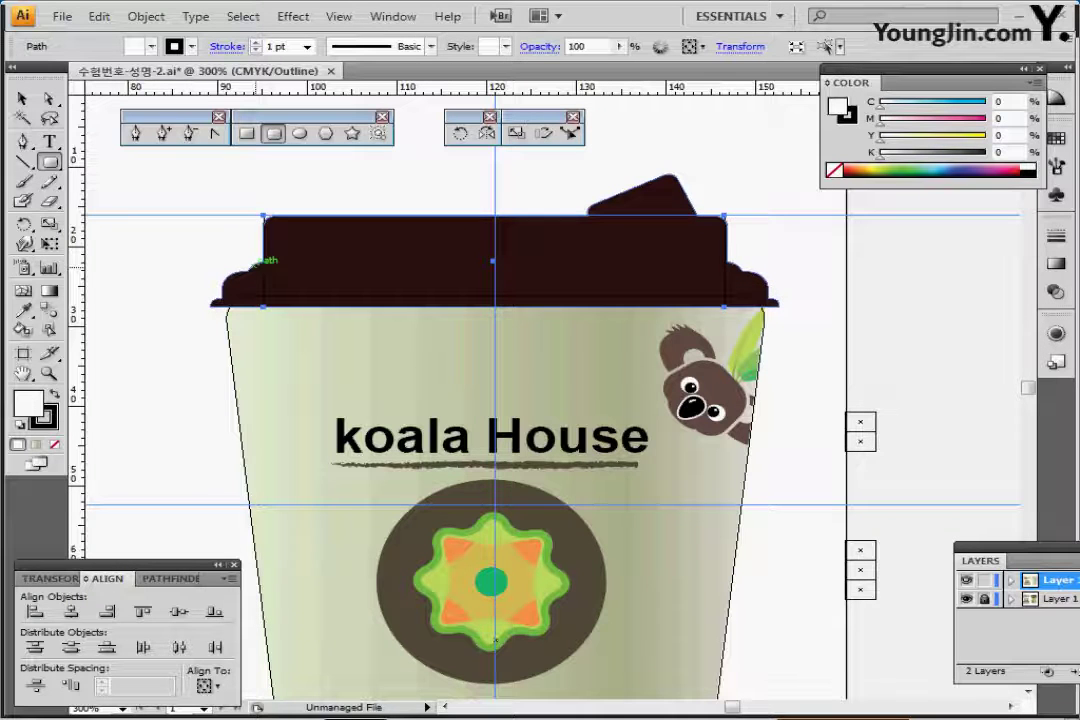
- Draw two rounded rectangles with large corner radii over the reference lid's upper and lower shoulders, nudging each onto its outline
{"action": "left_click_drag", "start_coordinate": [245, 263], "coordinate": [750, 318]}
{"action": "key", "text": "Right"}
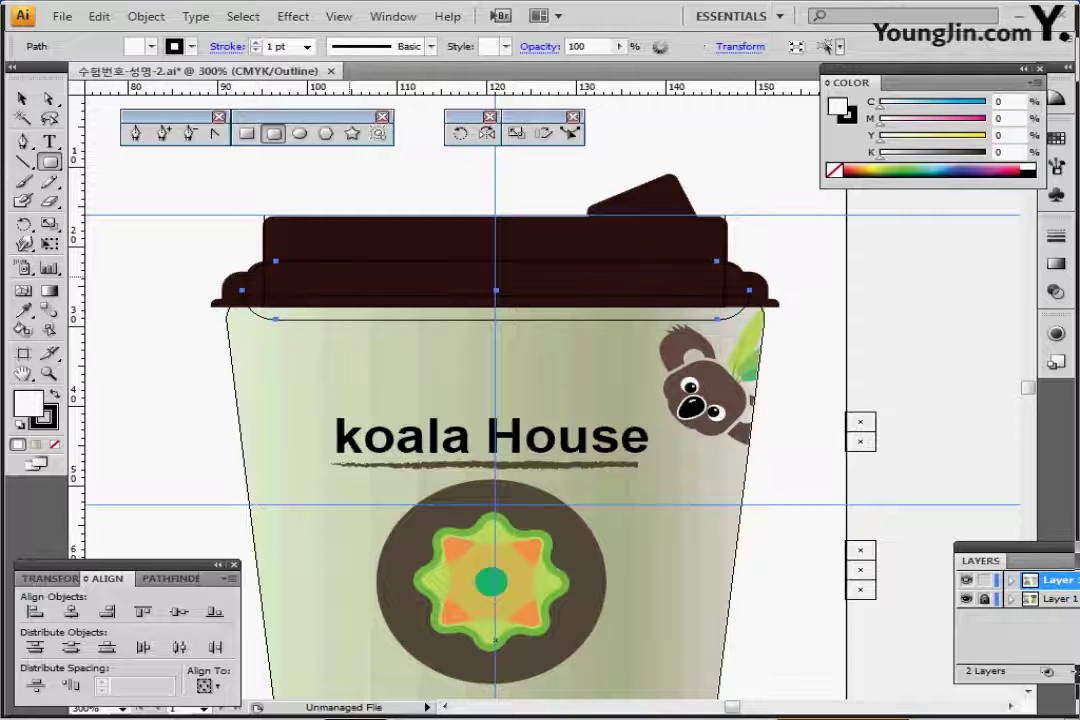
{"action": "key", "text": "Left"}
{"action": "left_click_drag", "start_coordinate": [228, 274], "coordinate": [771, 371]}
{"action": "key", "text": "Down"}
{"action": "key", "text": "Down"}
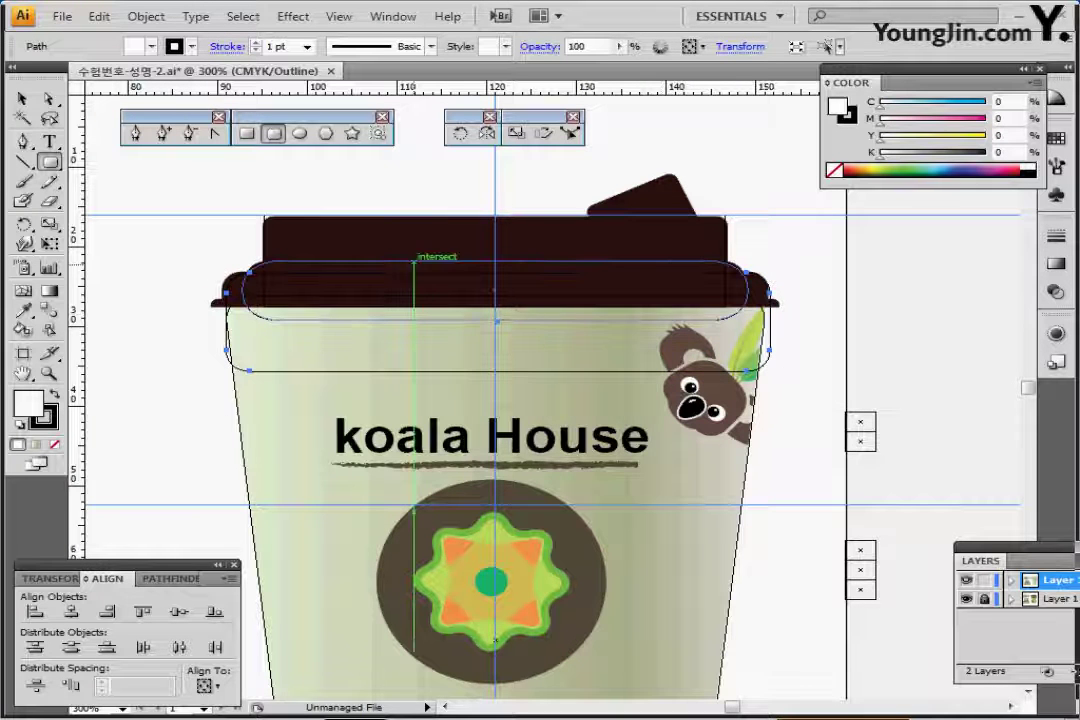
{"action": "key", "text": "ctrl+shift+bracketleft"}
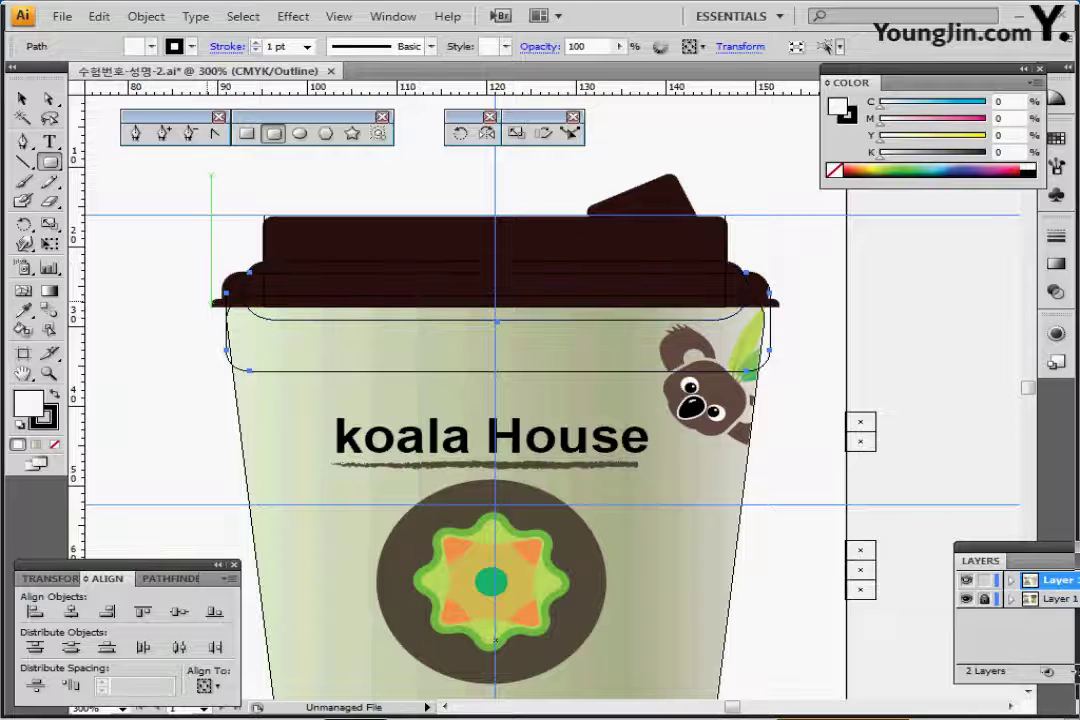
- Draw a wider rounded rectangle with small corners over the reference lid's bottom rim and nudge it into place
{"action": "left_click_drag", "start_coordinate": [211, 300], "coordinate": [787, 348]}
{"action": "key", "text": "Left"}
{"action": "key", "text": "Up"}
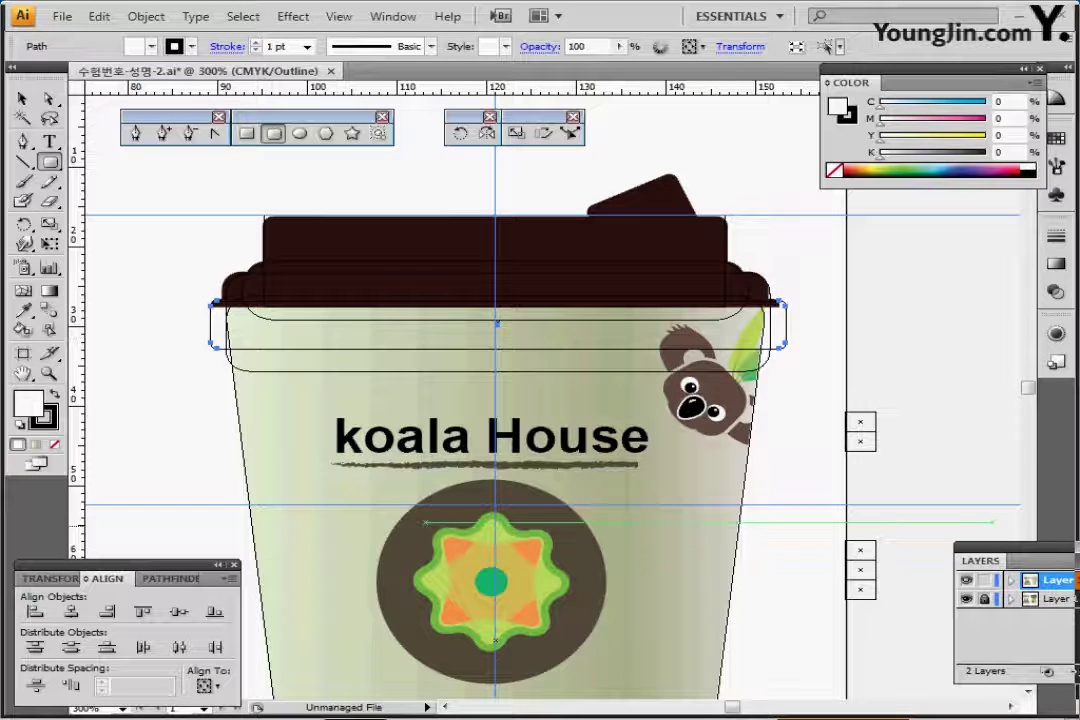
- Hide the reference layer, return the working layer to preview view and deselect the rim rectangle
{"action": "left_click", "coordinate": [966, 599], "text": "ctrl"}
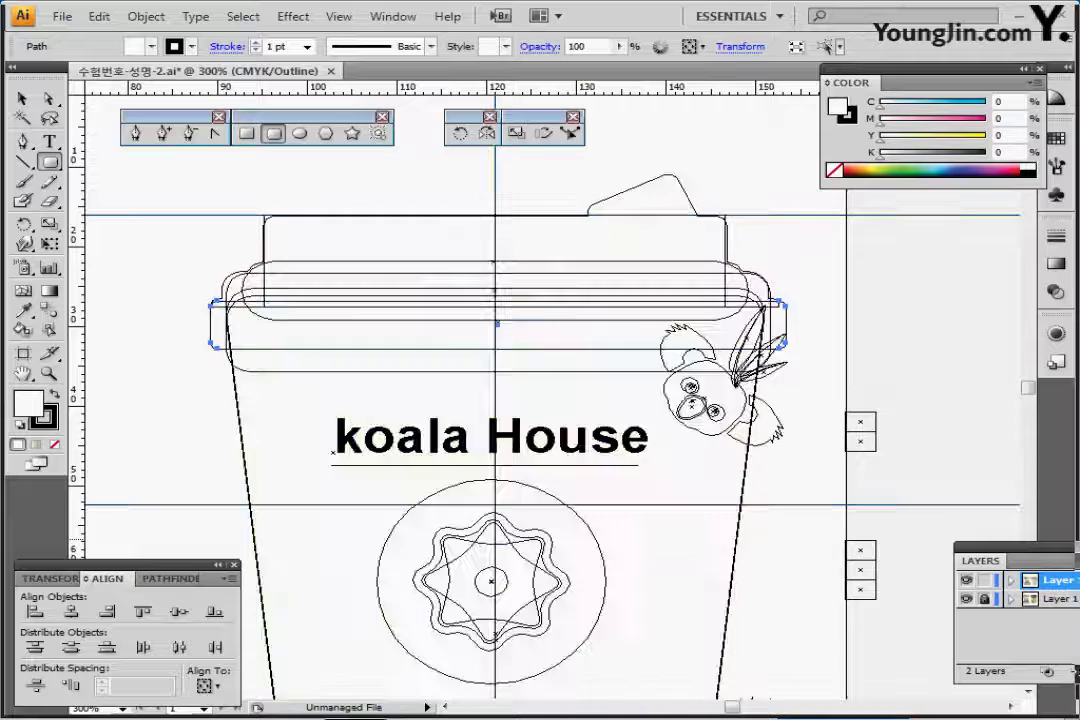
{"action": "left_click", "coordinate": [966, 580], "text": "ctrl"}
{"action": "key", "text": "ctrl+y"}
{"action": "key", "text": "v"}
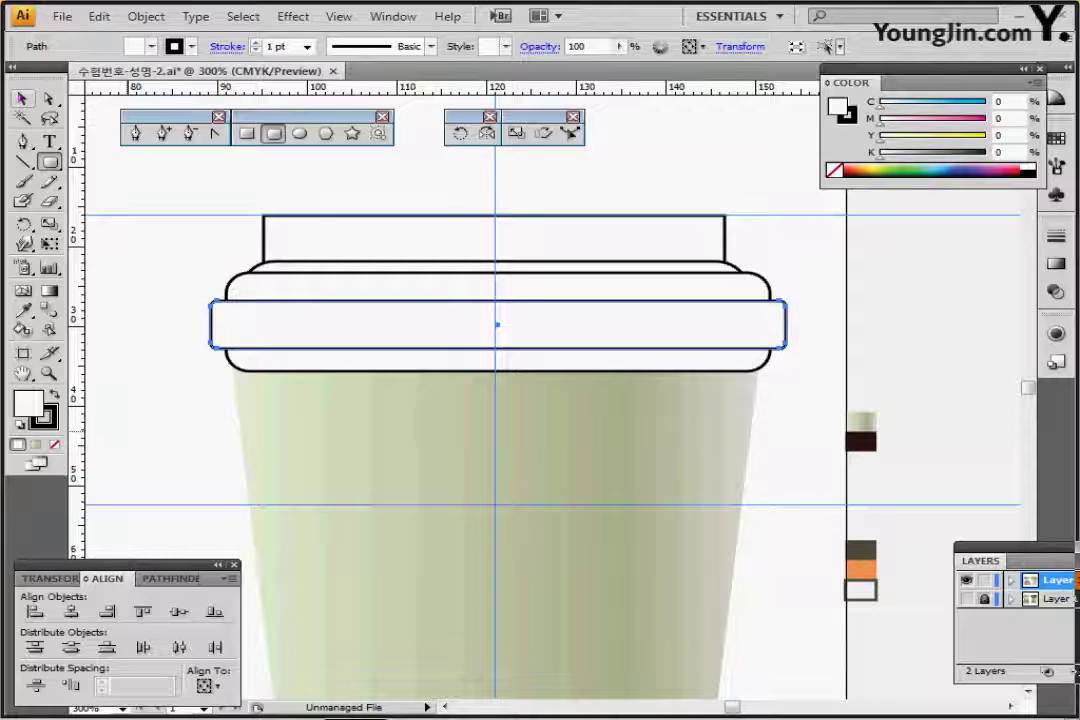
{"action": "left_click", "coordinate": [22, 98]}
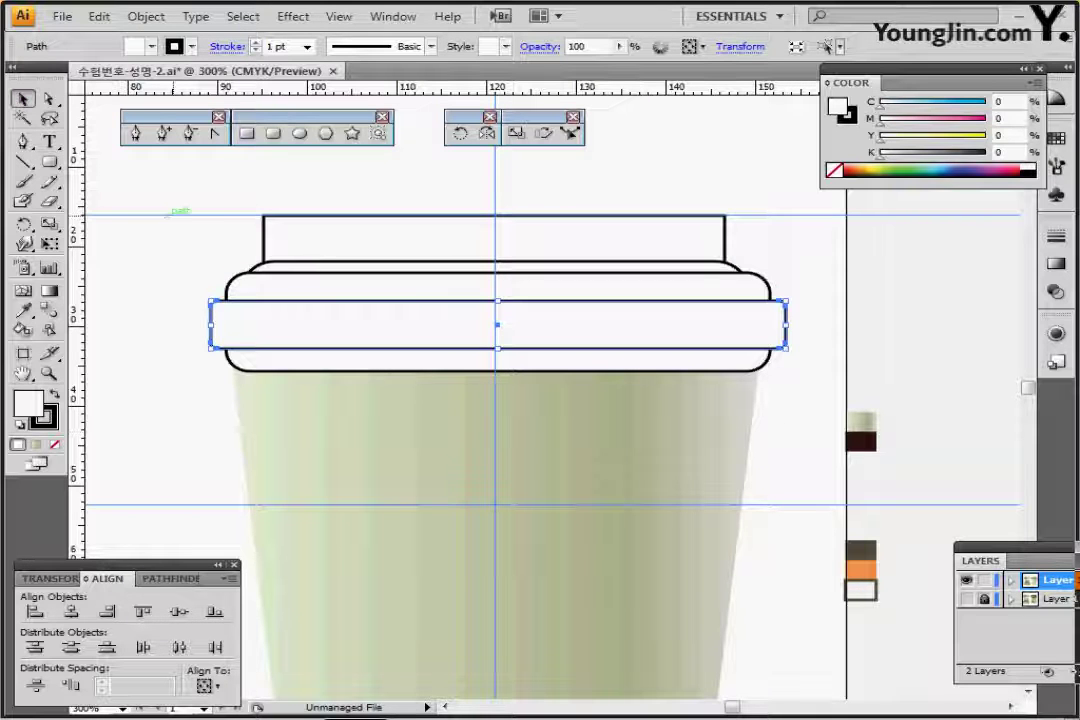
{"action": "left_click", "coordinate": [236, 240]}
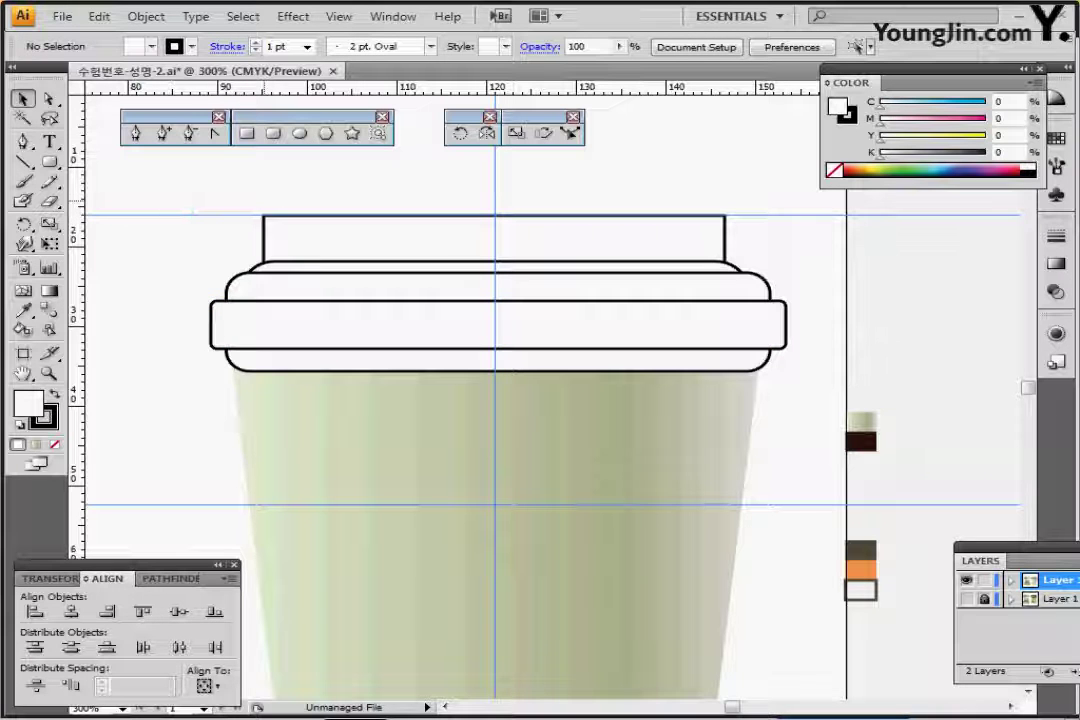
- Delete the lid's square-cornered top rectangle and draw a rounded rectangle of about 52 x 11 mm in its place
{"action": "left_click", "coordinate": [410, 236]}
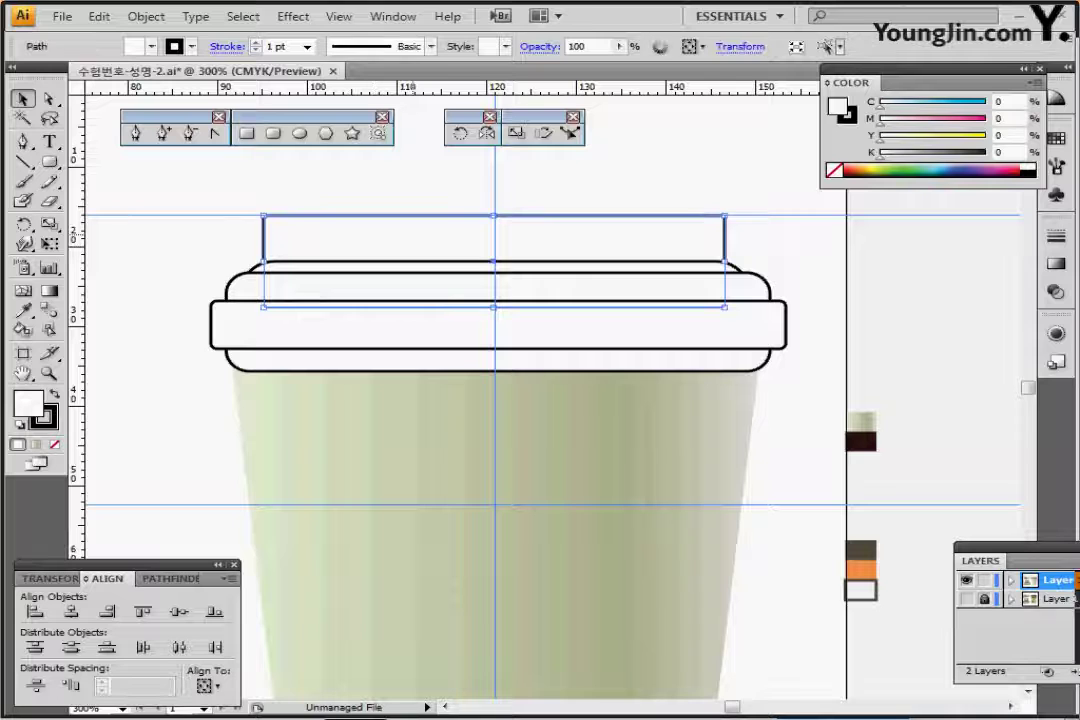
{"action": "key", "text": "Delete"}
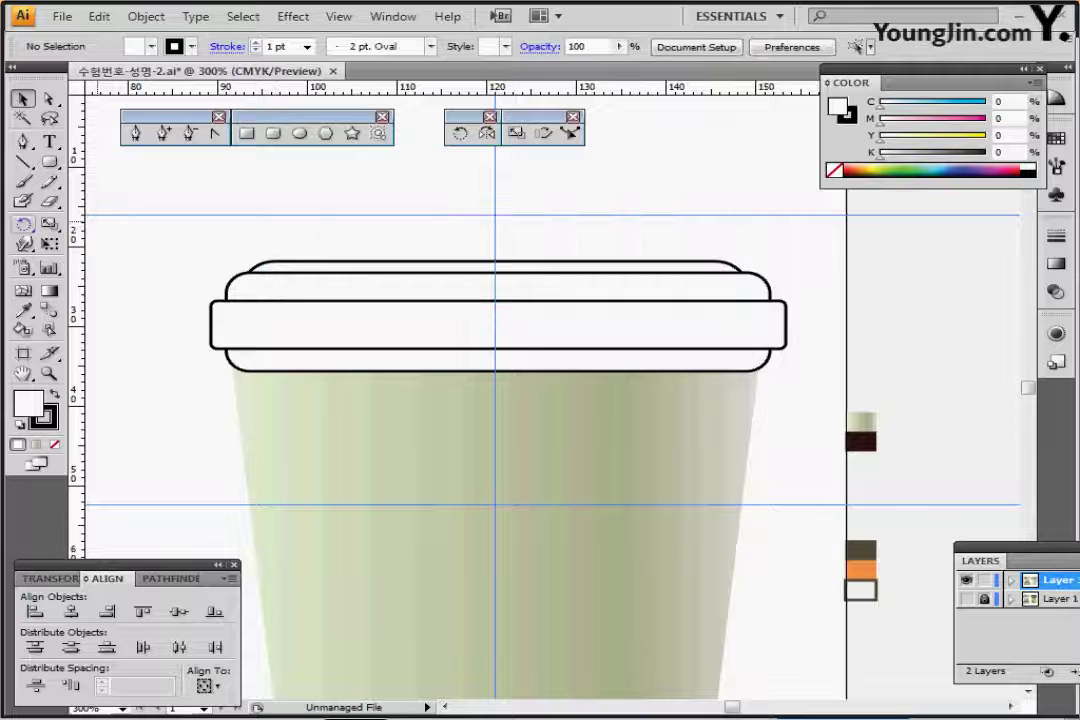
{"action": "left_click", "coordinate": [272, 133]}
{"action": "left_click_drag", "start_coordinate": [258, 220], "coordinate": [727, 306]}
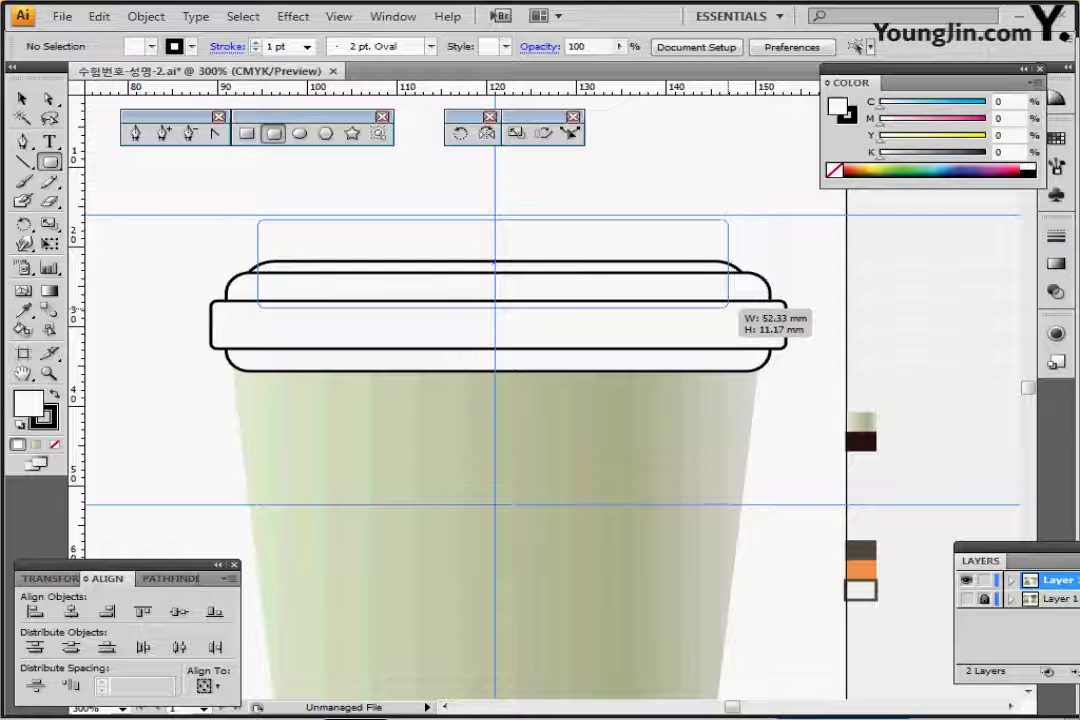
{"action": "left_click_drag", "start_coordinate": [727, 306], "coordinate": [727, 306]}
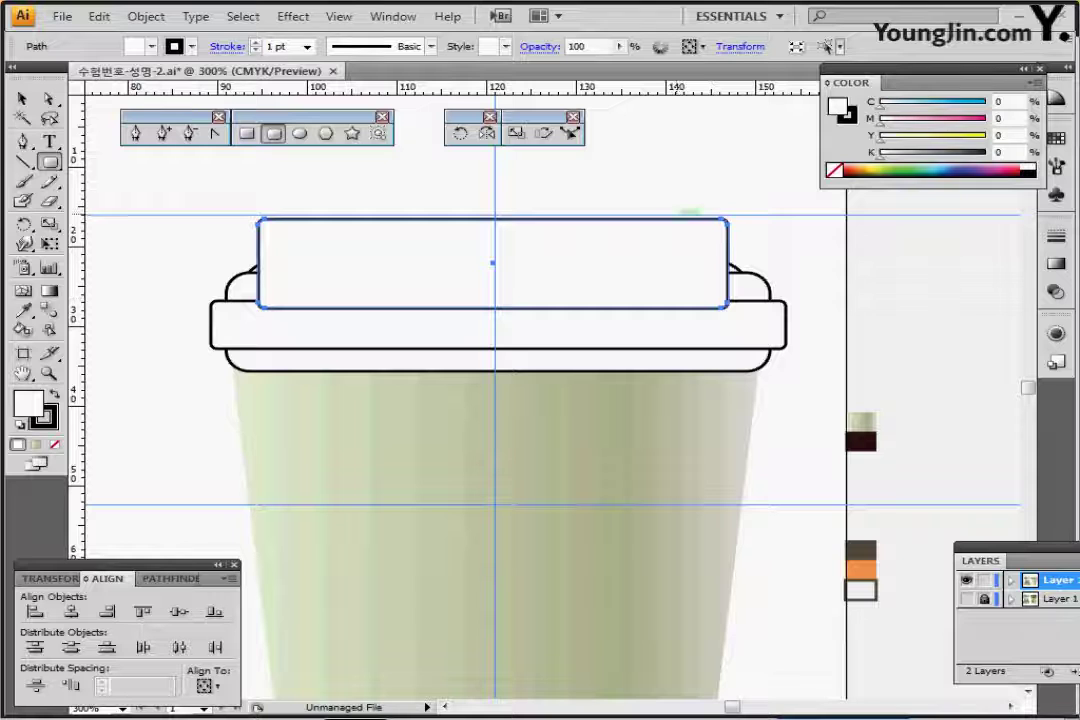
- Align the cup and all the lid shapes on their horizontal centres
{"action": "key", "text": "v"}
{"action": "key", "text": "ctrl+a"}
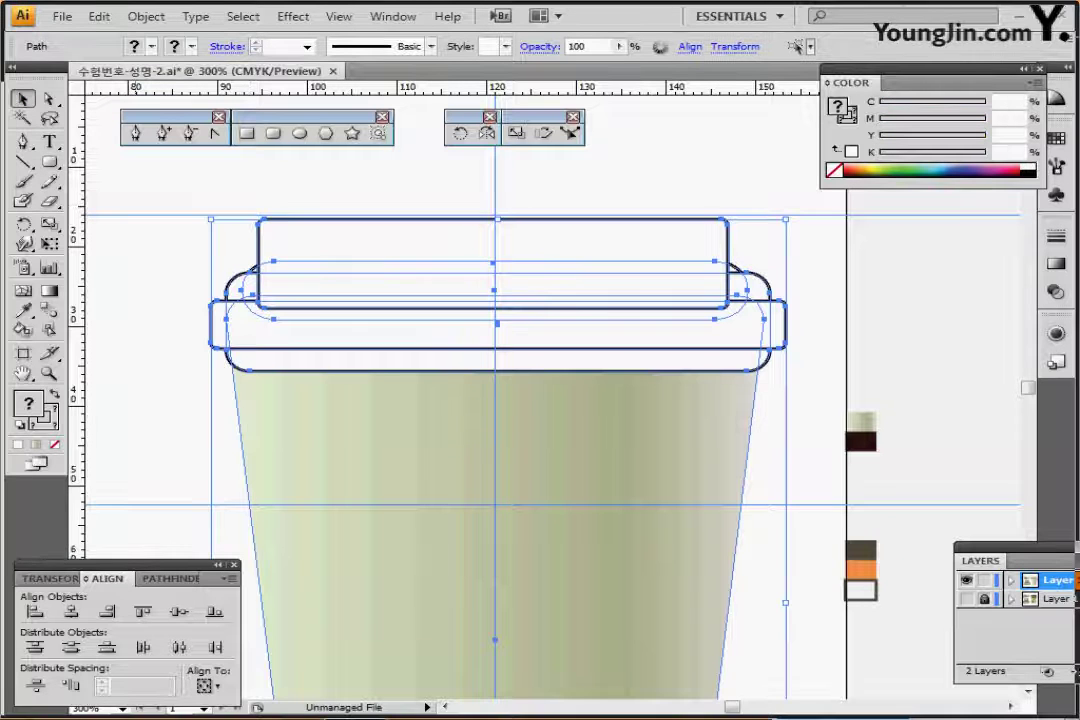
{"action": "left_click", "coordinate": [71, 611]}
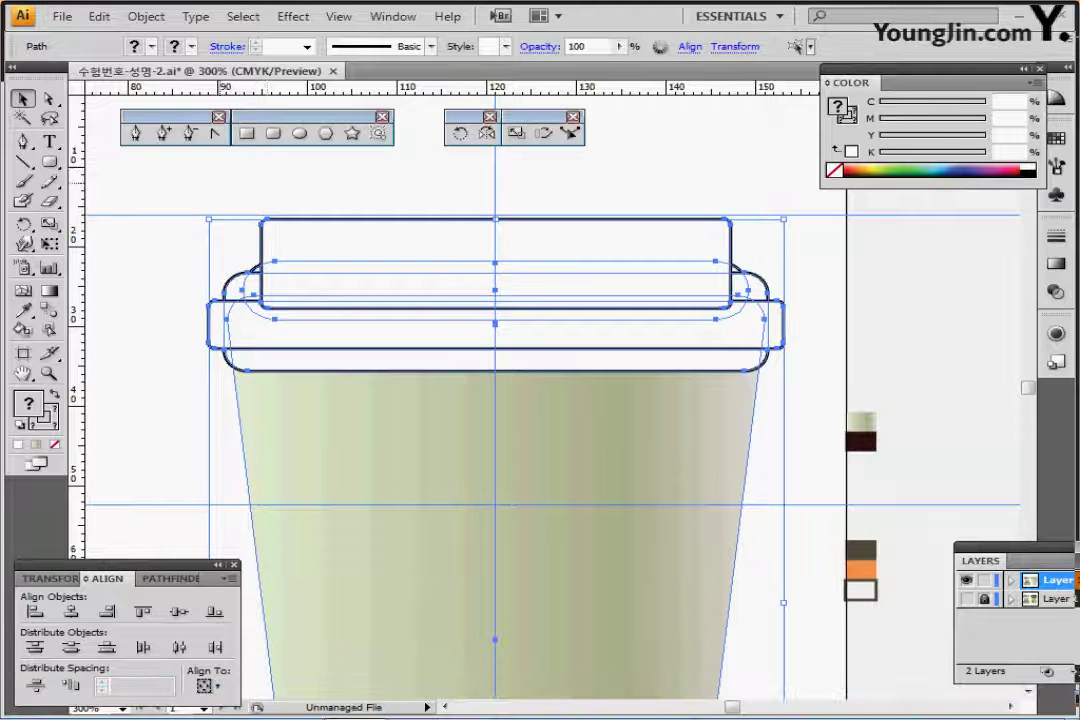
{"action": "left_click", "coordinate": [224, 181]}
- With the reference layer shown, draw a small rounded rectangle over the lid's raised tab and rotate it counterclockwise to match
{"action": "left_click", "coordinate": [326, 133]}
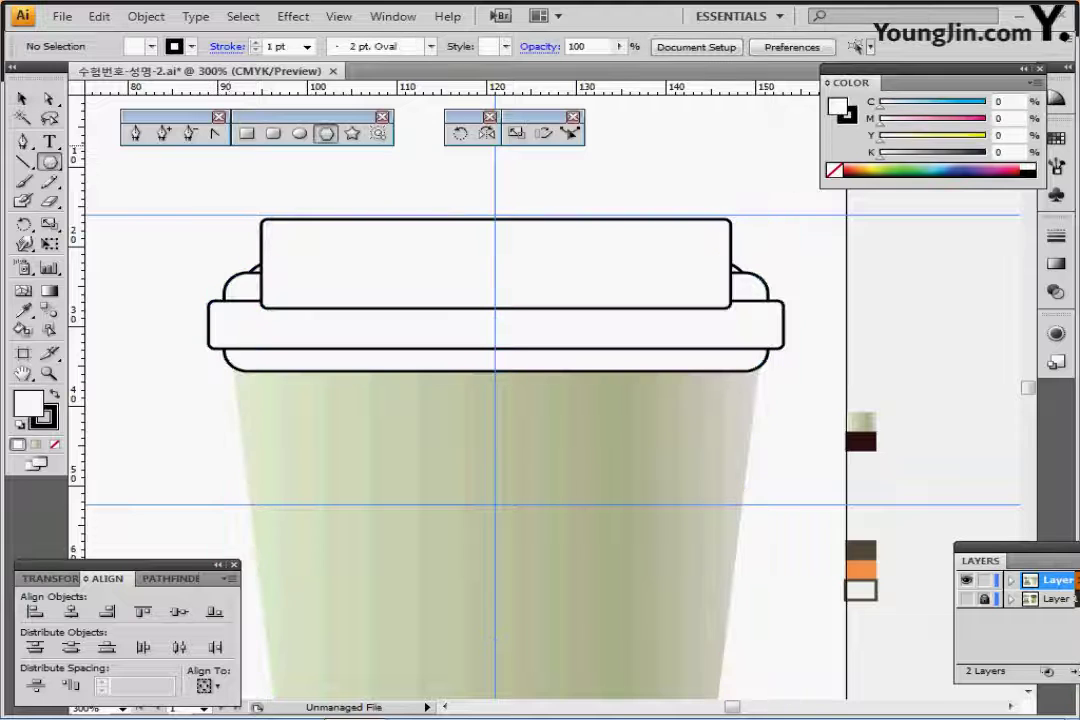
{"action": "left_click", "coordinate": [273, 133]}
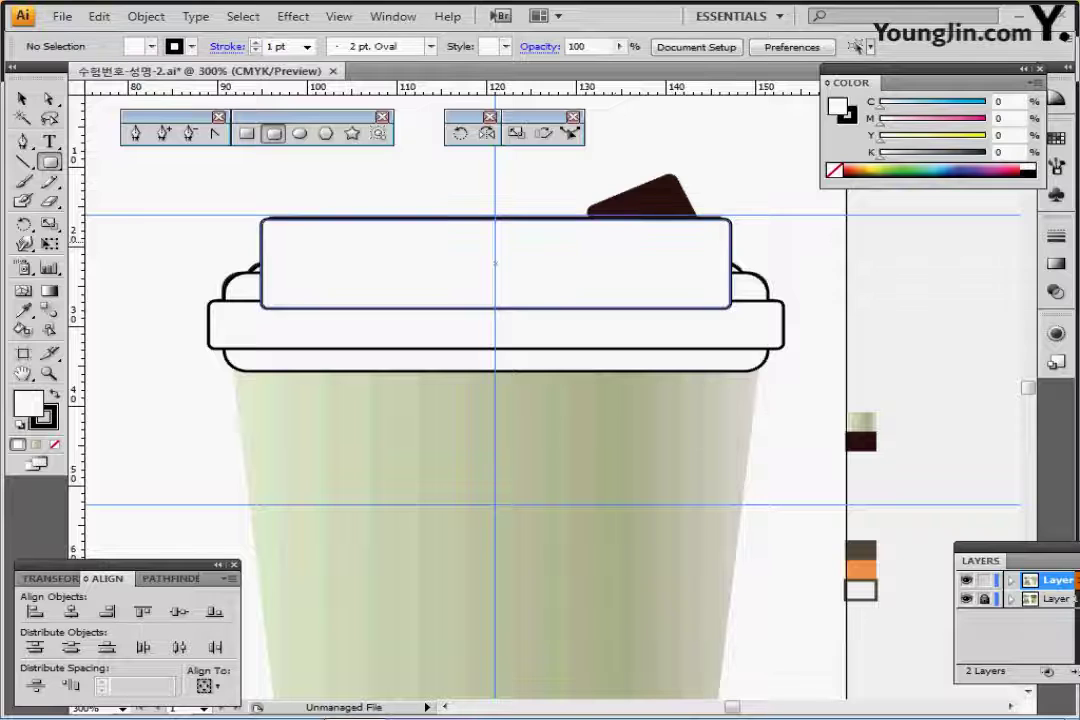
{"action": "left_click_drag", "start_coordinate": [584, 190], "coordinate": [696, 253]}
{"action": "key", "text": "Right"}
{"action": "key", "text": "Down"}
{"action": "key", "text": "Down"}
{"action": "key", "text": "Down"}
{"action": "left_click_drag", "start_coordinate": [704, 182], "coordinate": [705, 145]}
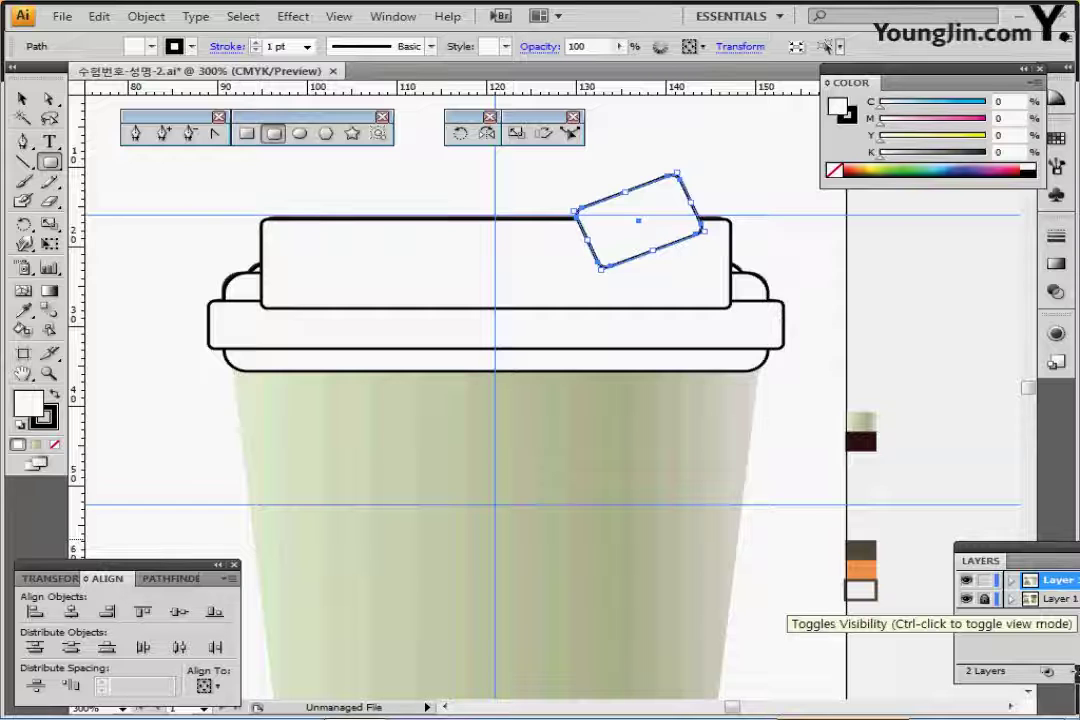
- Hide the reference layer and unite all the lid shapes, including the tilted tab, into one outline
{"action": "left_click", "coordinate": [966, 598]}
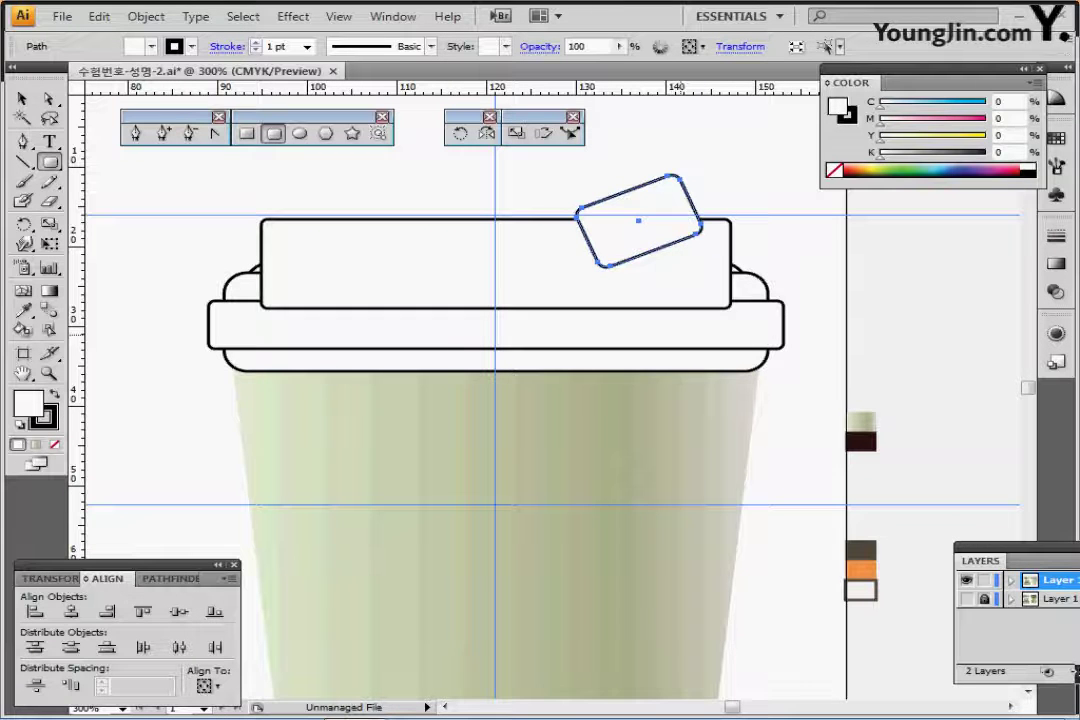
{"action": "left_click_drag", "start_coordinate": [233, 210], "coordinate": [672, 288]}
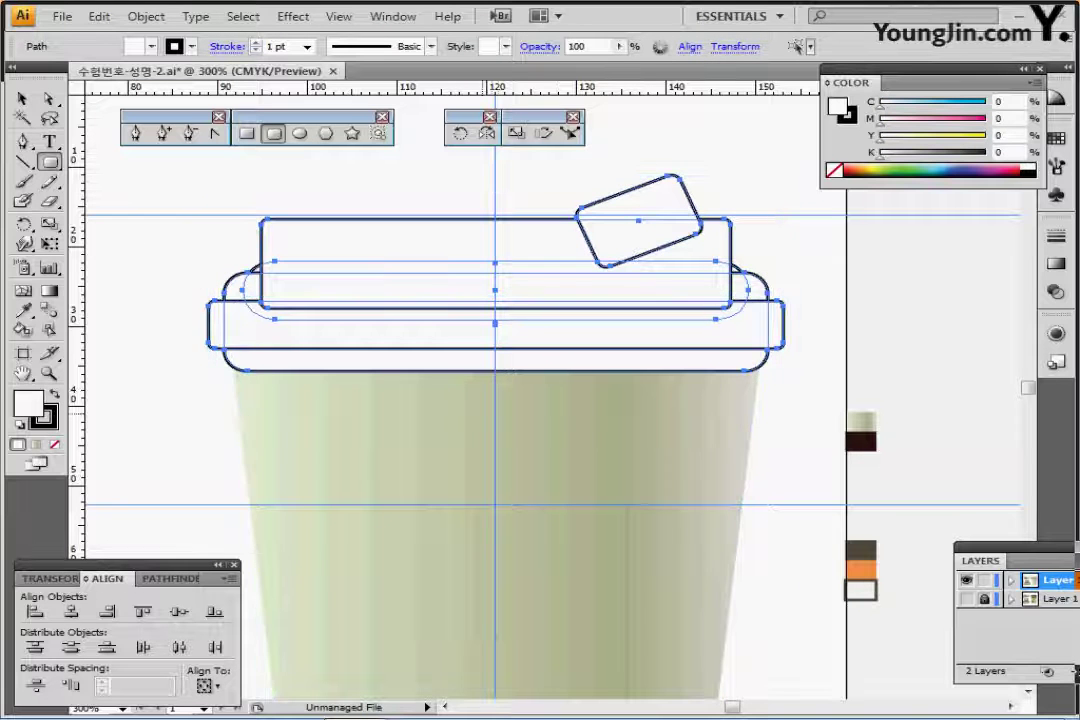
{"action": "key", "text": "ctrl+minus"}
{"action": "left_click", "coordinate": [168, 579]}
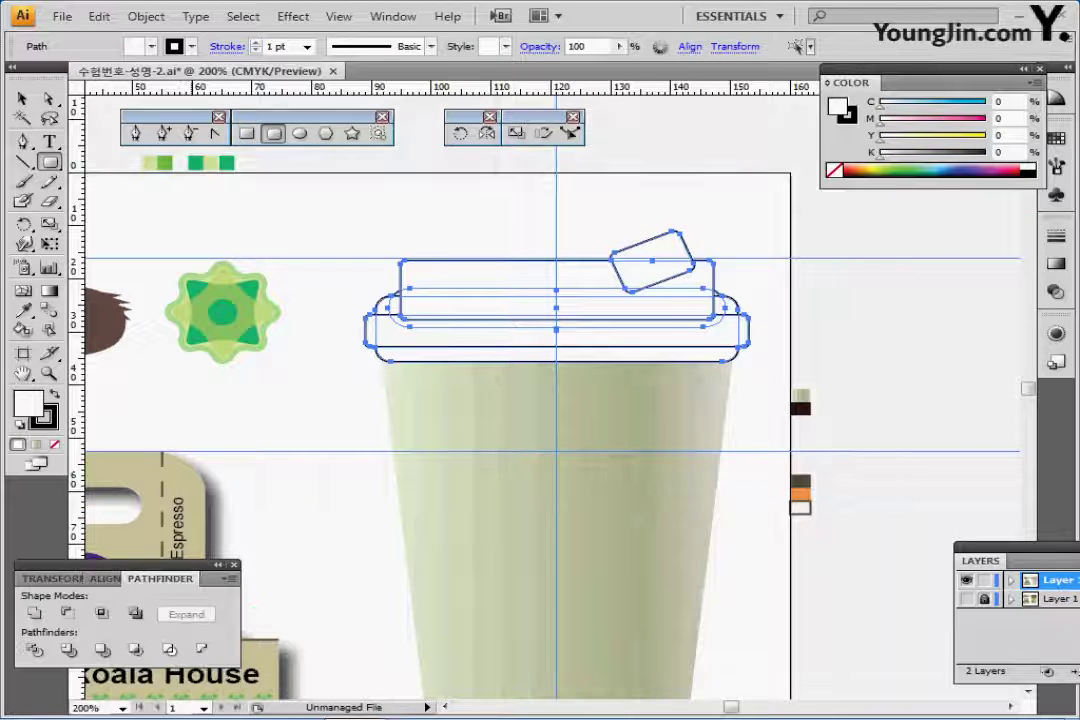
{"action": "left_click", "coordinate": [35, 613]}
{"action": "left_click", "coordinate": [34, 614]}
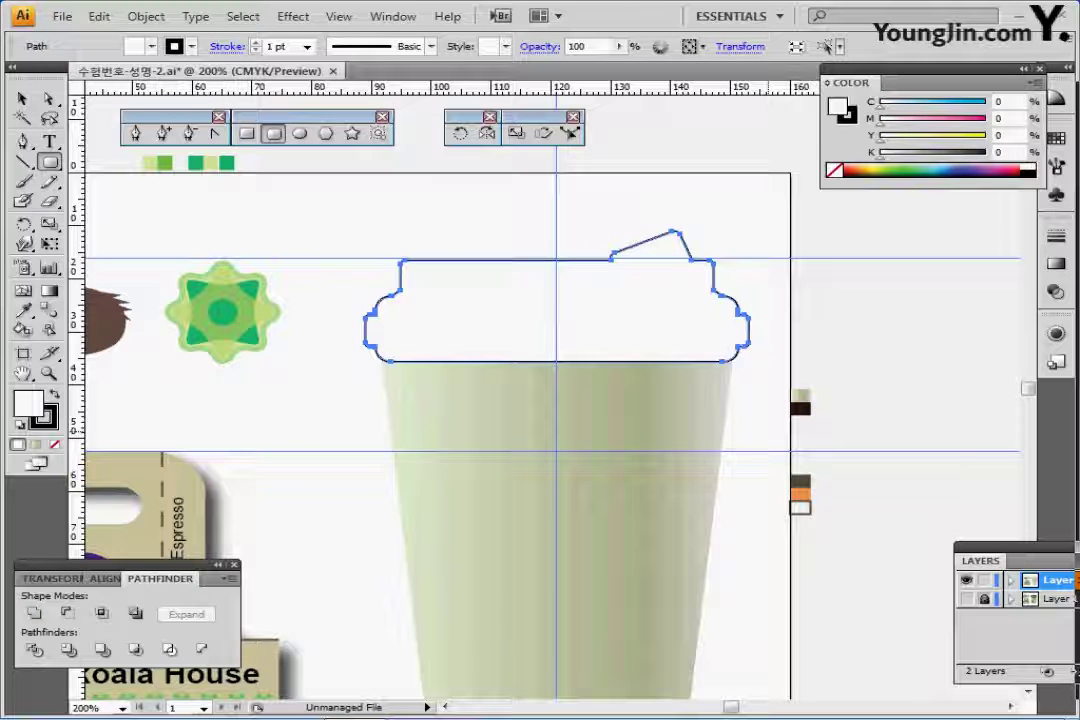
- Fill the united lid with the dark brown sampled from the swatch beside the artboard and choose the Rounded Rectangle tool
{"action": "key", "text": "i"}
{"action": "left_click", "coordinate": [800, 408]}
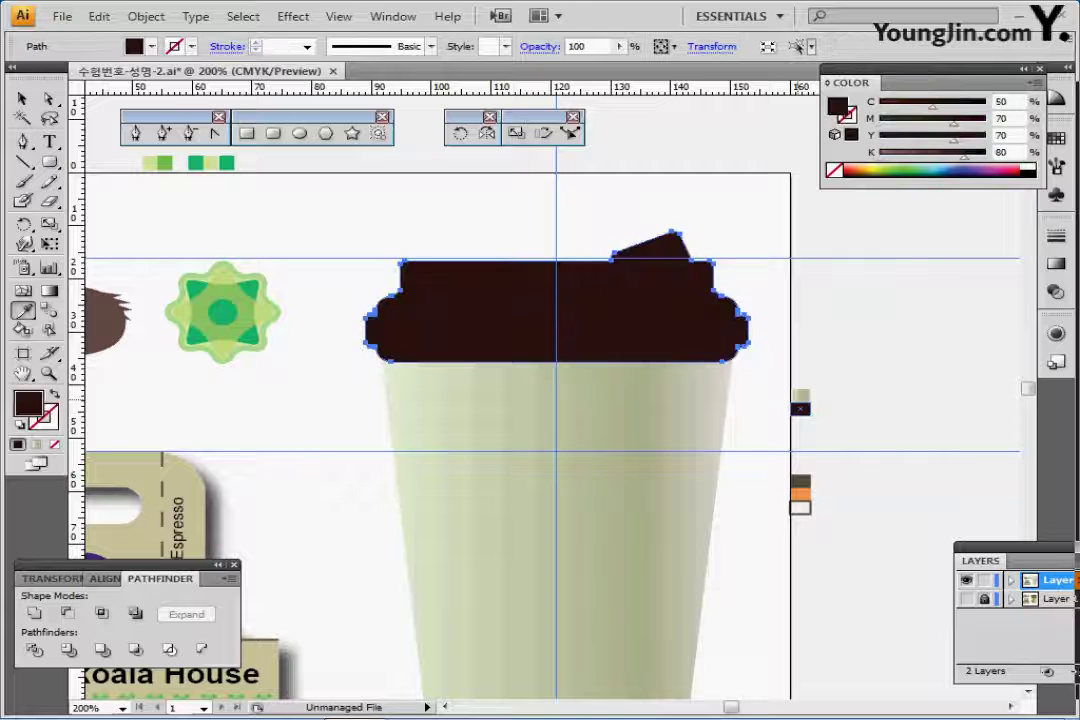
{"action": "left_click", "coordinate": [49, 162]}
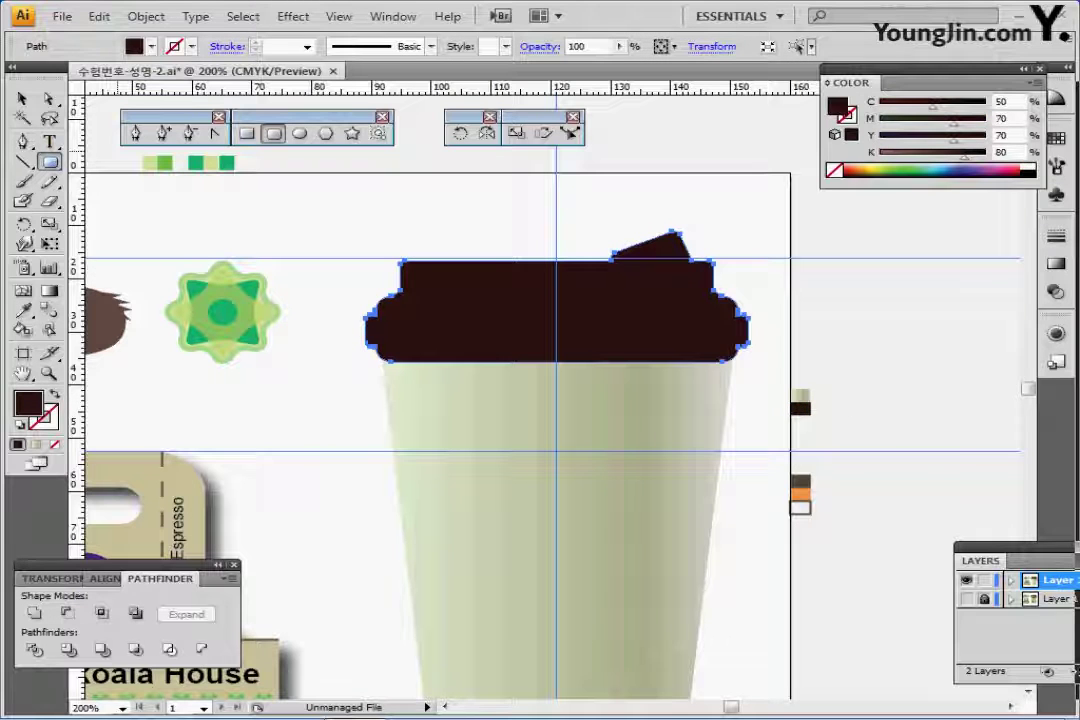
- With the reference shown, draw a rectangle wider than the lid over its excess lower part, starting at the reference rim's bottom edge, and hide the reference
{"action": "left_click", "coordinate": [135, 165]}
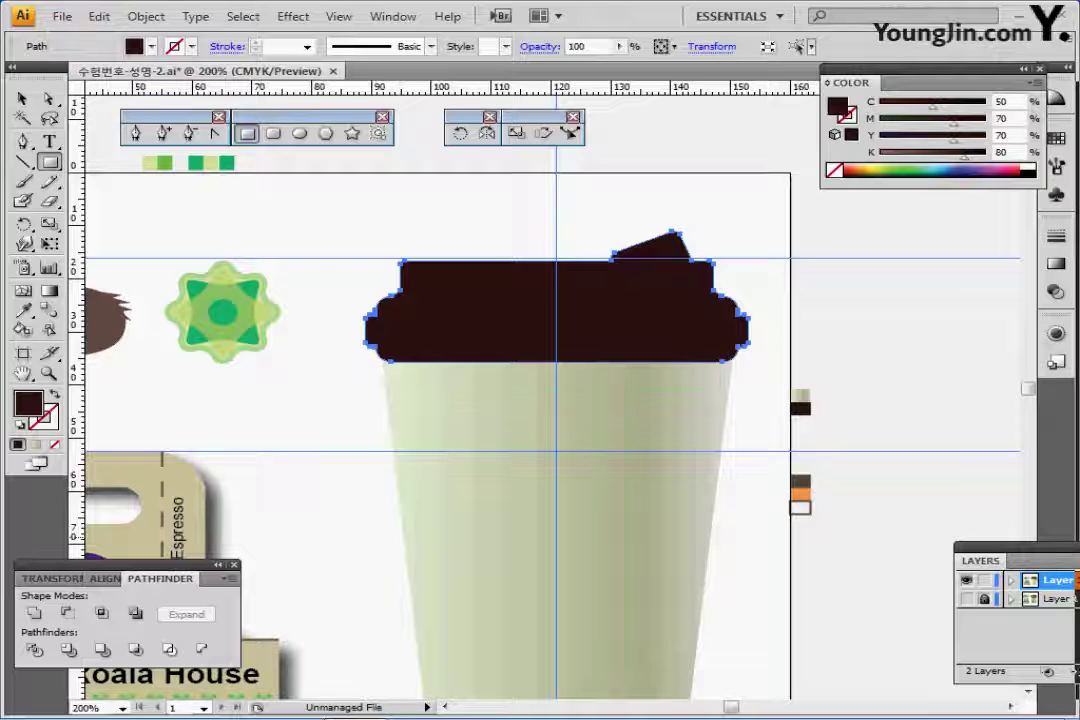
{"action": "key", "text": "ctrl+y"}
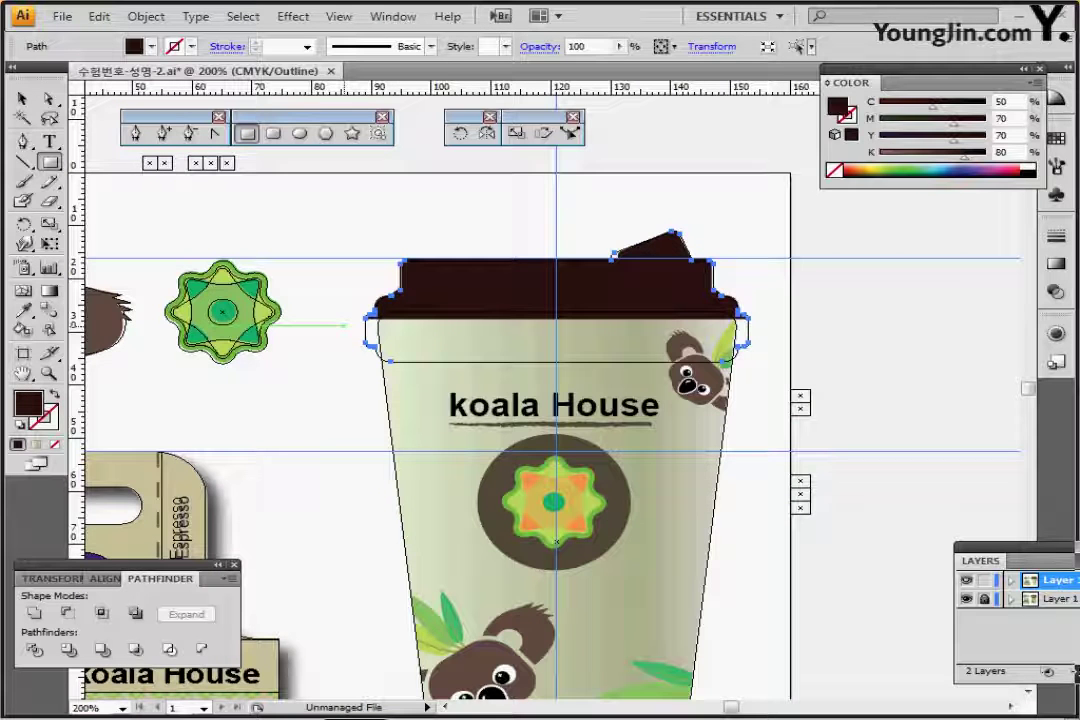
{"action": "left_click_drag", "start_coordinate": [349, 321], "coordinate": [779, 375]}
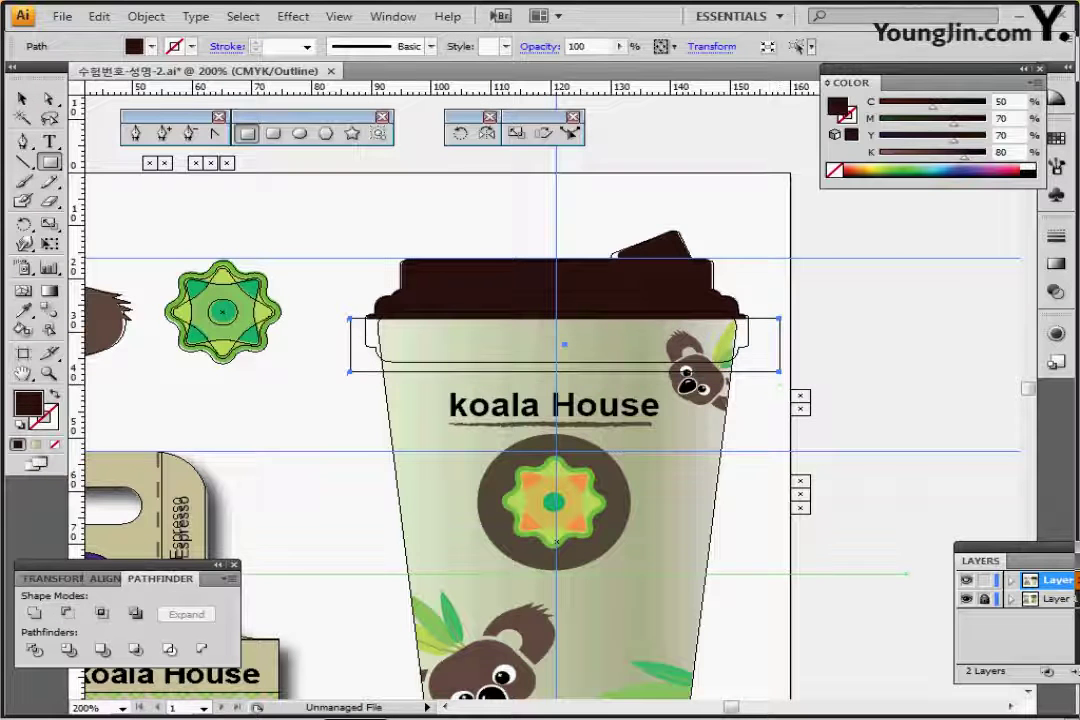
{"action": "key", "text": "ctrl+y"}
{"action": "left_click", "coordinate": [967, 599]}
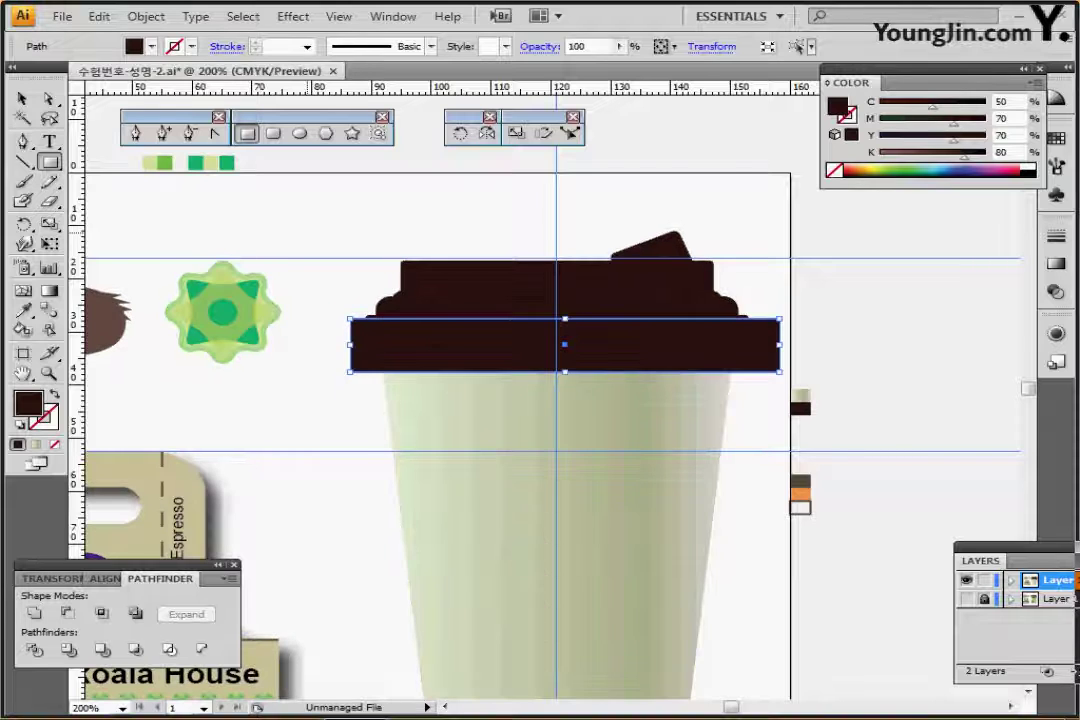
- Subtract the rectangle from the dark brown lid so it ends in a straight lower edge, and deselect it
{"action": "left_click", "coordinate": [318, 402], "text": "ctrl"}
{"action": "left_click", "coordinate": [365, 350], "text": "ctrl"}
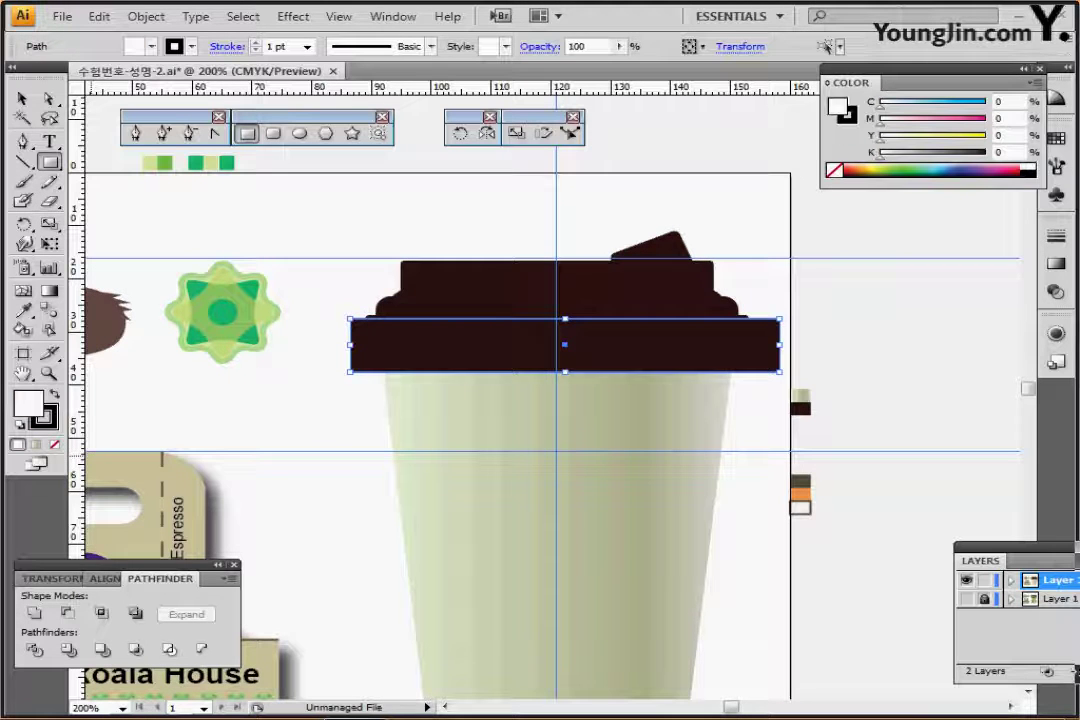
{"action": "key", "text": "d"}
{"action": "left_click_drag", "start_coordinate": [480, 318], "coordinate": [480, 322]}
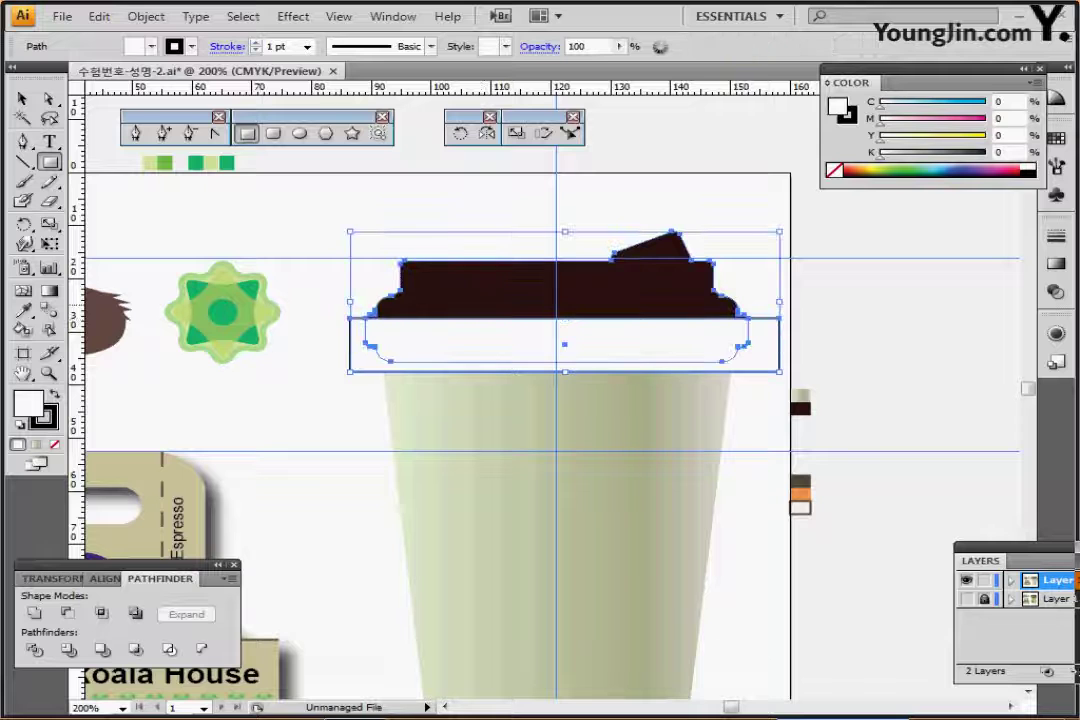
{"action": "left_click", "coordinate": [66, 613]}
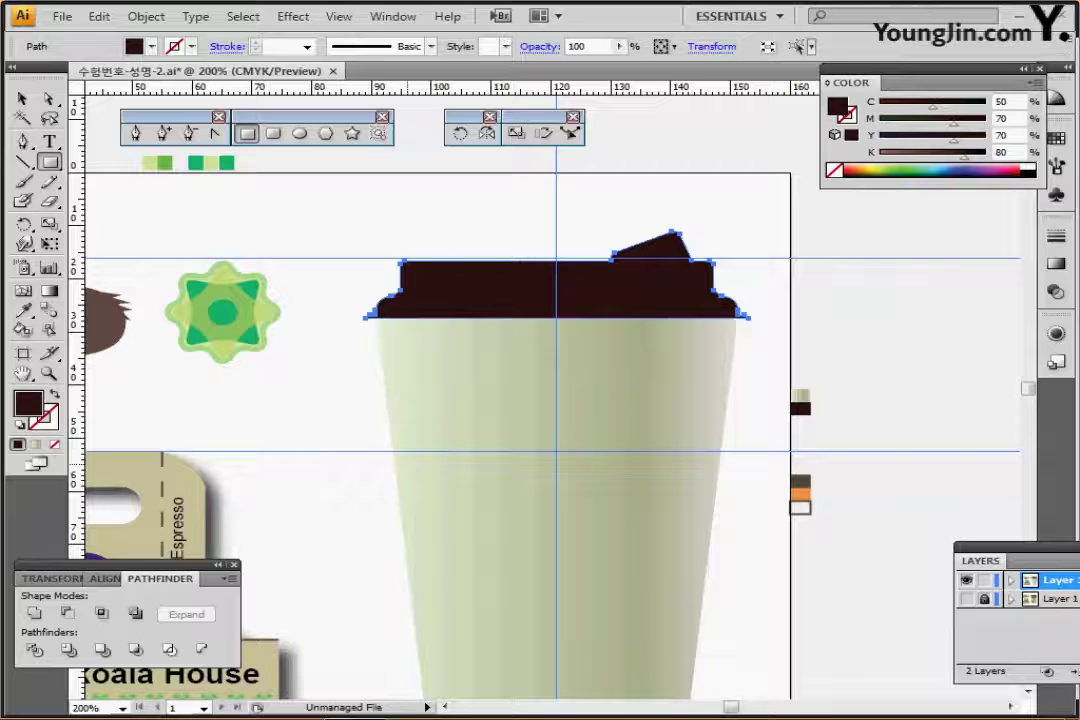
{"action": "left_click_drag", "start_coordinate": [300, 465], "coordinate": [427, 345]}
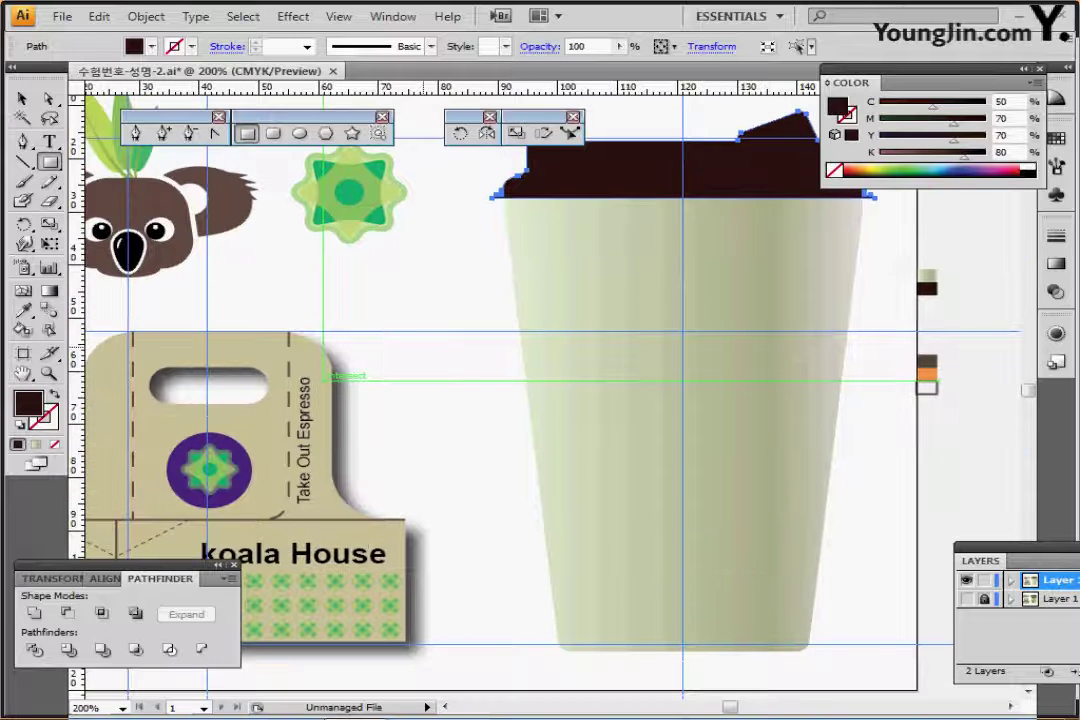
{"action": "key", "text": "ctrl+shift+a"}
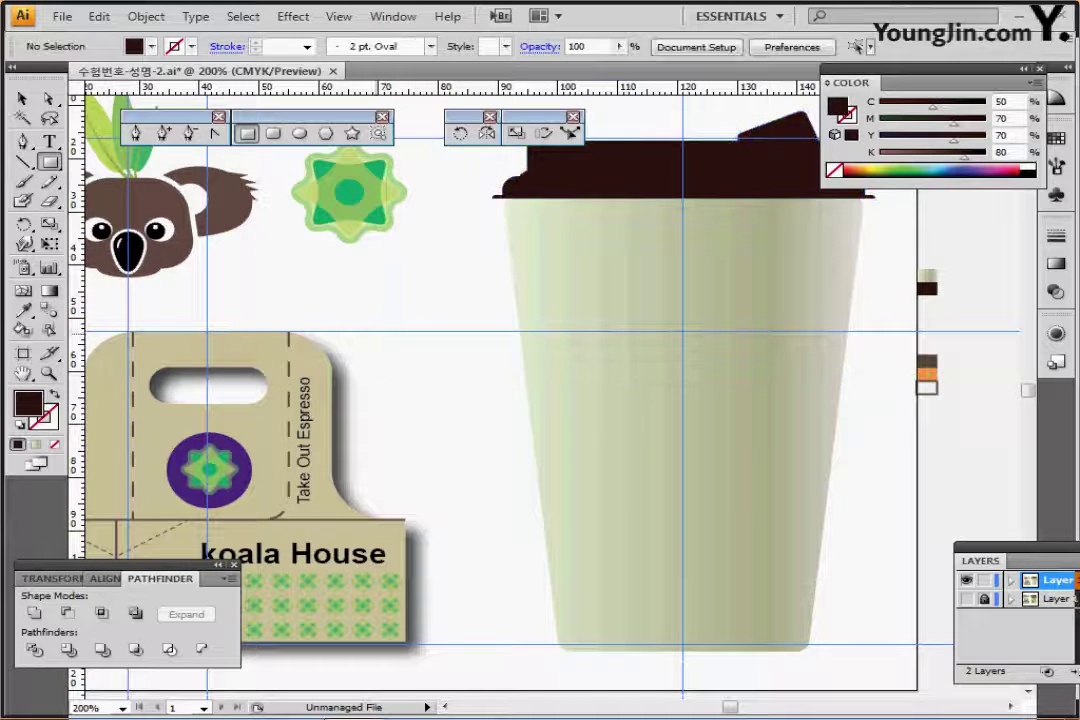
- Isolate the carrier box group, copy its purple circular flower emblem together with the koala House text, and leave isolation
{"action": "left_click_drag", "start_coordinate": [339, 458], "coordinate": [419, 422]}
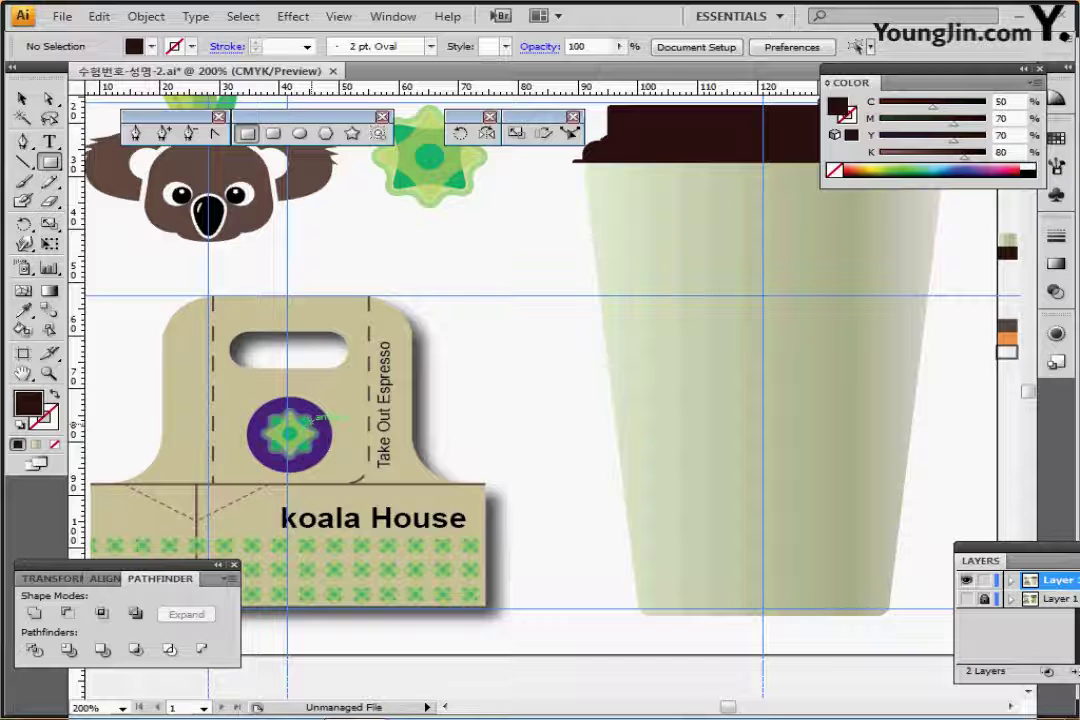
{"action": "left_click", "coordinate": [300, 420], "text": "ctrl"}
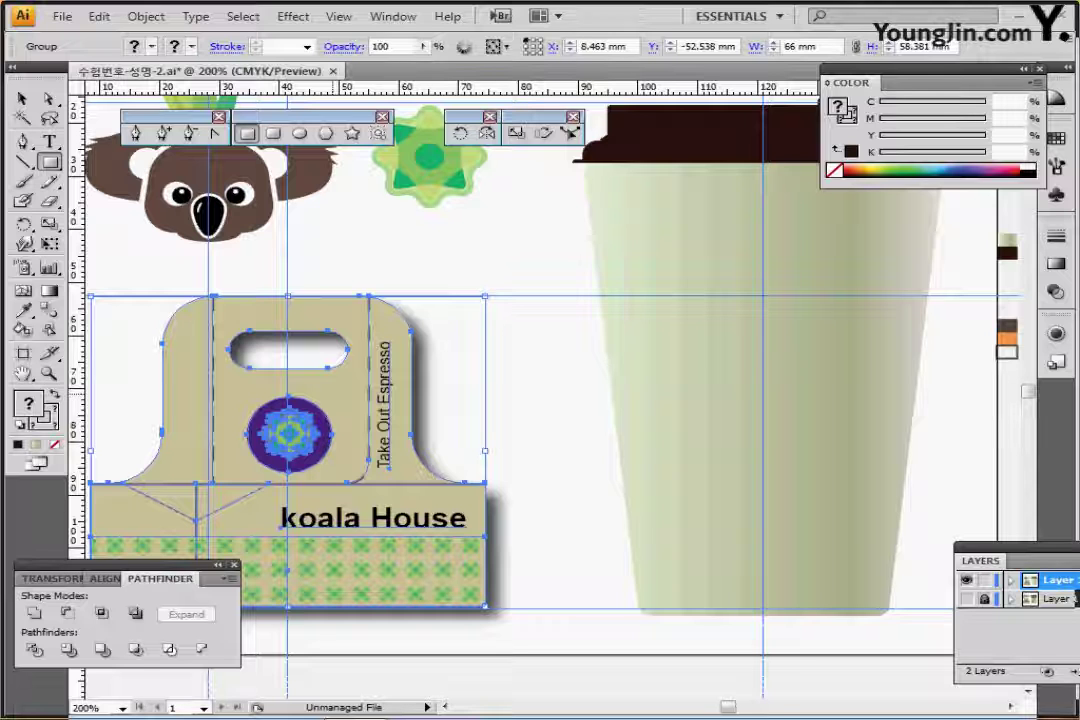
{"action": "double_click", "coordinate": [300, 420], "text": "ctrl"}
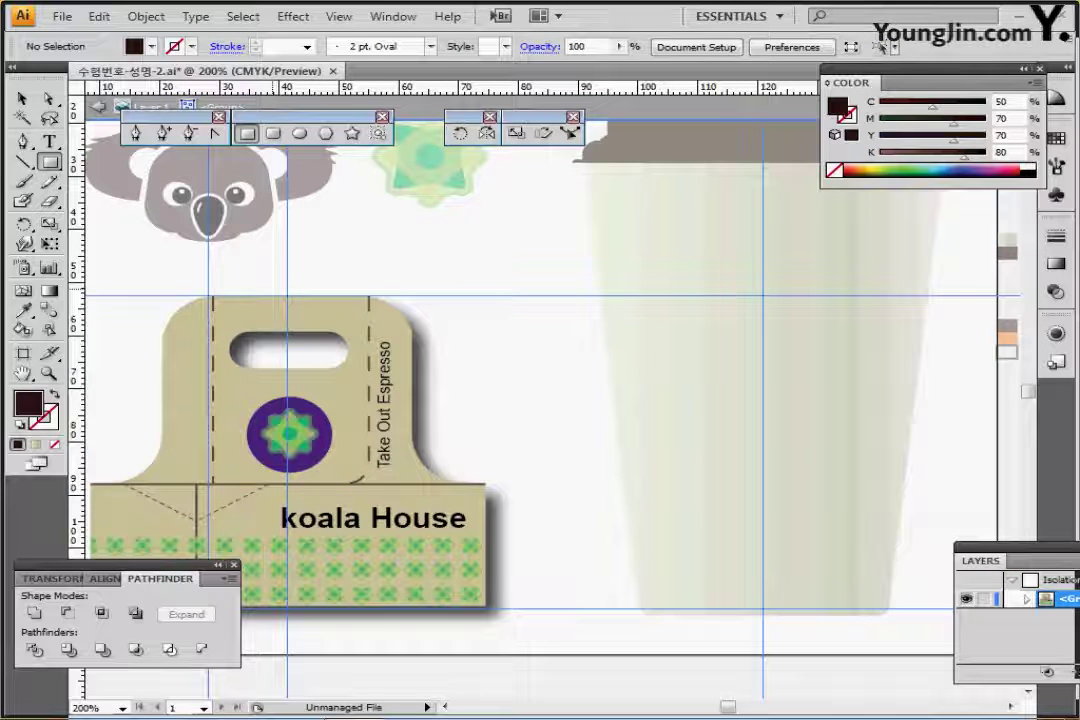
{"action": "left_click", "coordinate": [298, 425]}
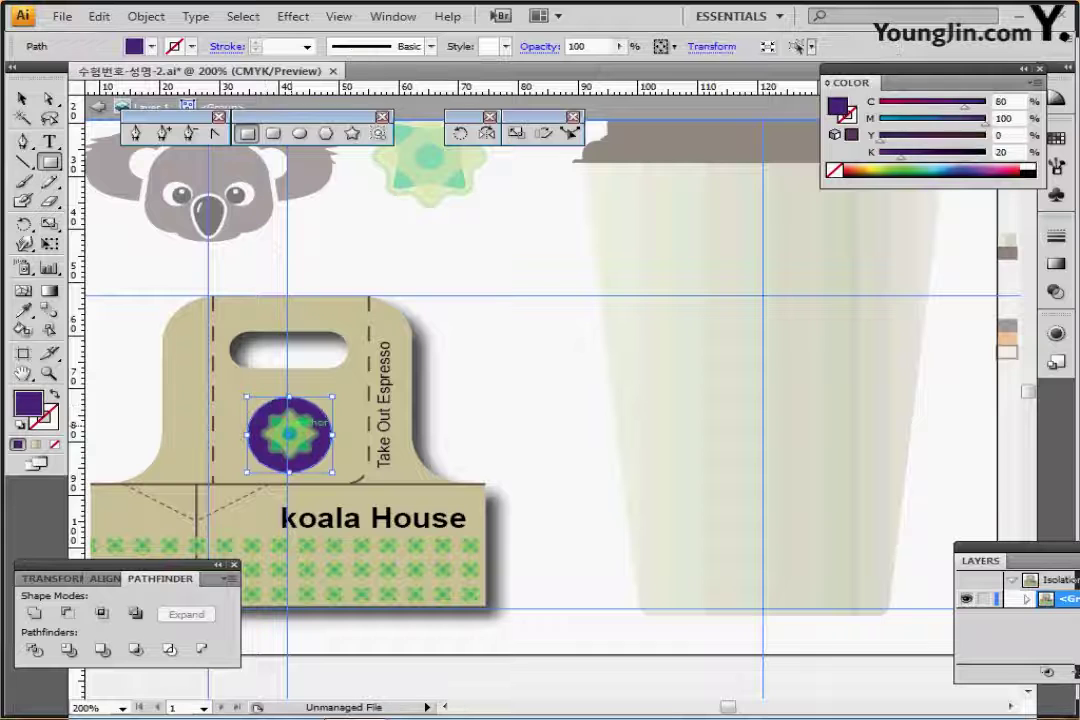
{"action": "key", "text": "ctrl+y"}
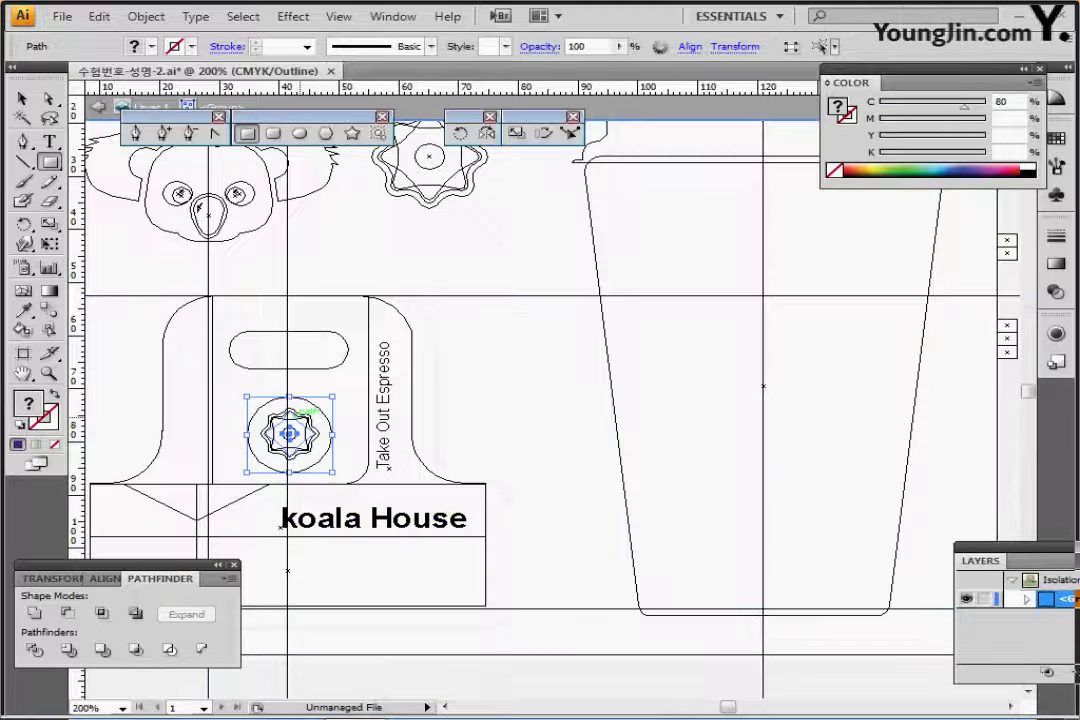
{"action": "left_click", "coordinate": [235, 404], "text": "ctrl"}
{"action": "mouse_move", "coordinate": [235, 404]}
{"action": "left_mouse_down", "text": "ctrl"}
{"action": "mouse_move", "coordinate": [303, 434]}
{"action": "mouse_move", "coordinate": [234, 404]}
{"action": "left_mouse_up", "text": "ctrl"}
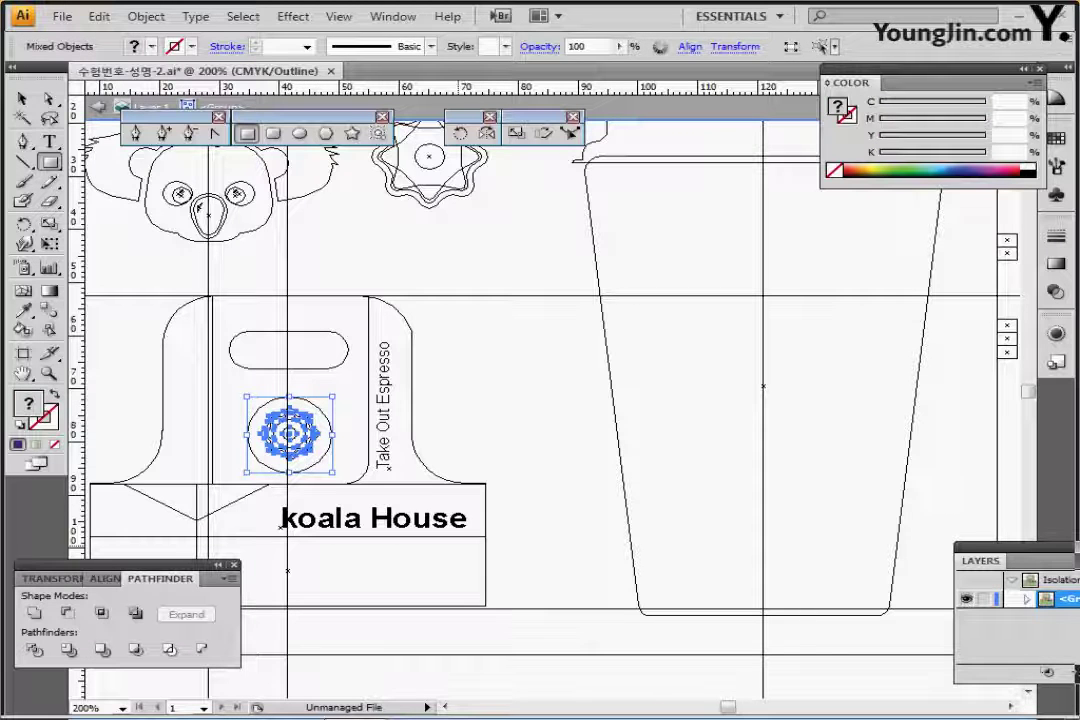
{"action": "left_click", "coordinate": [398, 523], "text": "ctrl+shift"}
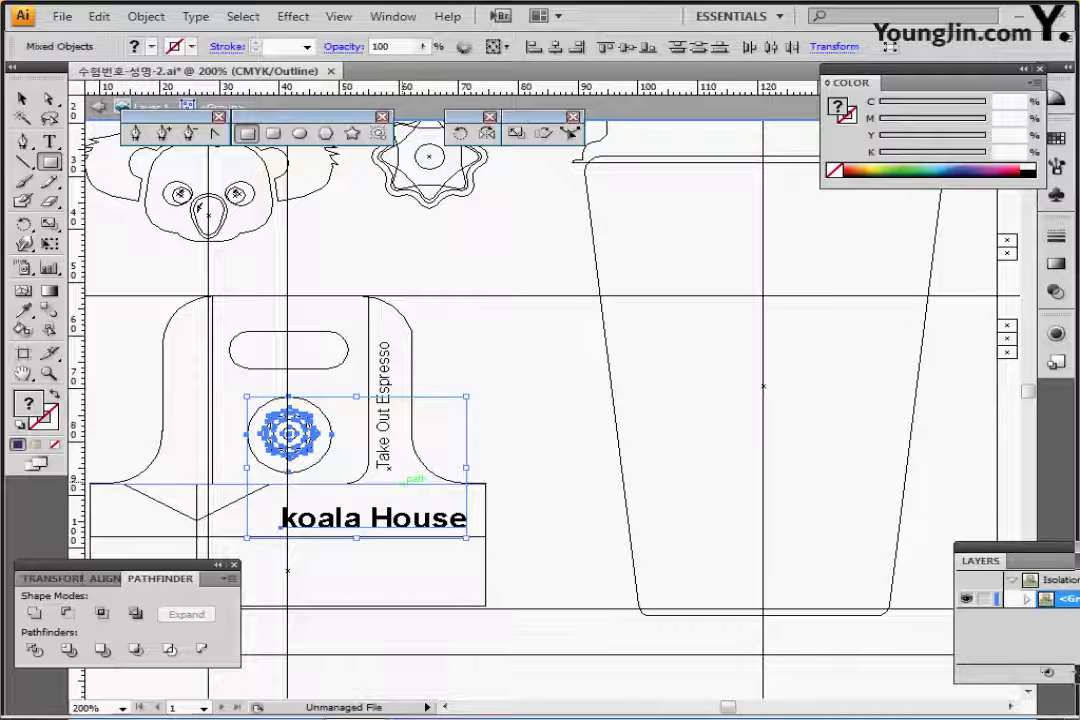
{"action": "key", "text": "ctrl+y"}
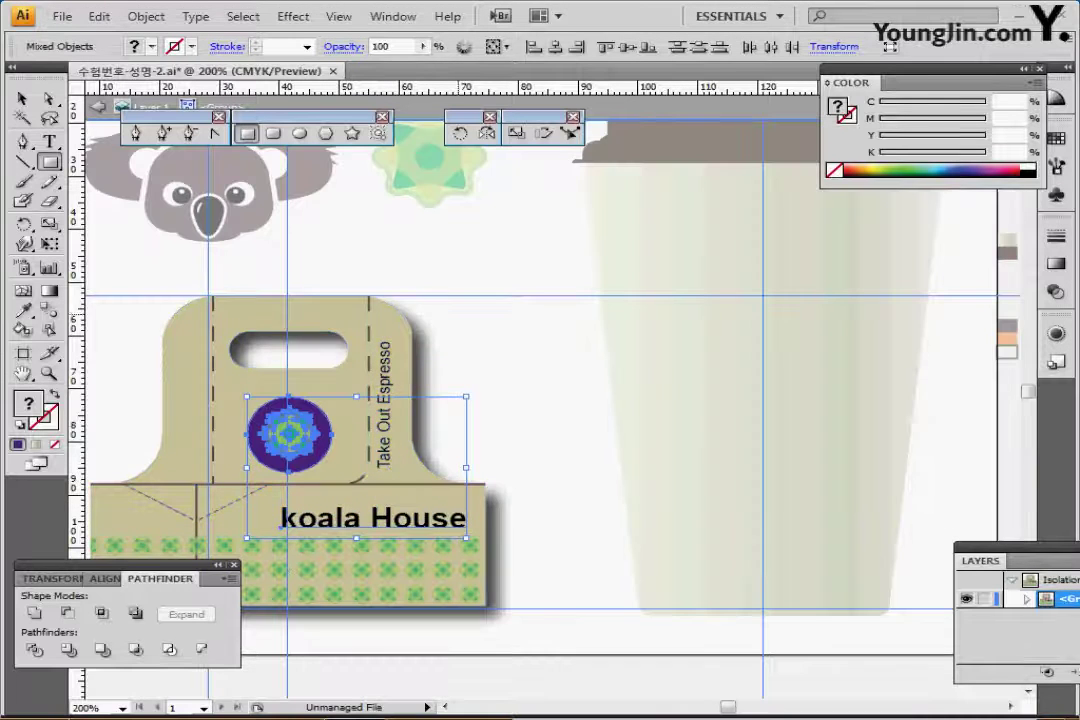
{"action": "key", "text": "Escape"}
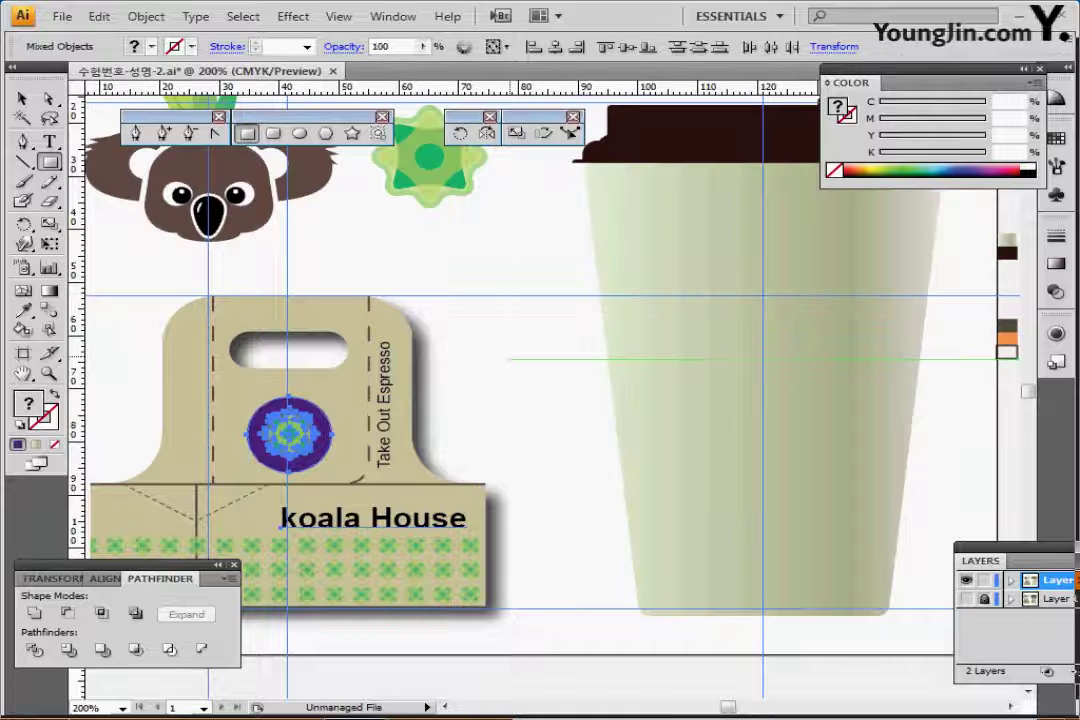
- Paste the copied emblem and koala House text onto the middle of the cup body
{"action": "left_click_drag", "start_coordinate": [510, 360], "coordinate": [274, 371]}
{"action": "left_click", "coordinate": [274, 368], "text": "ctrl"}
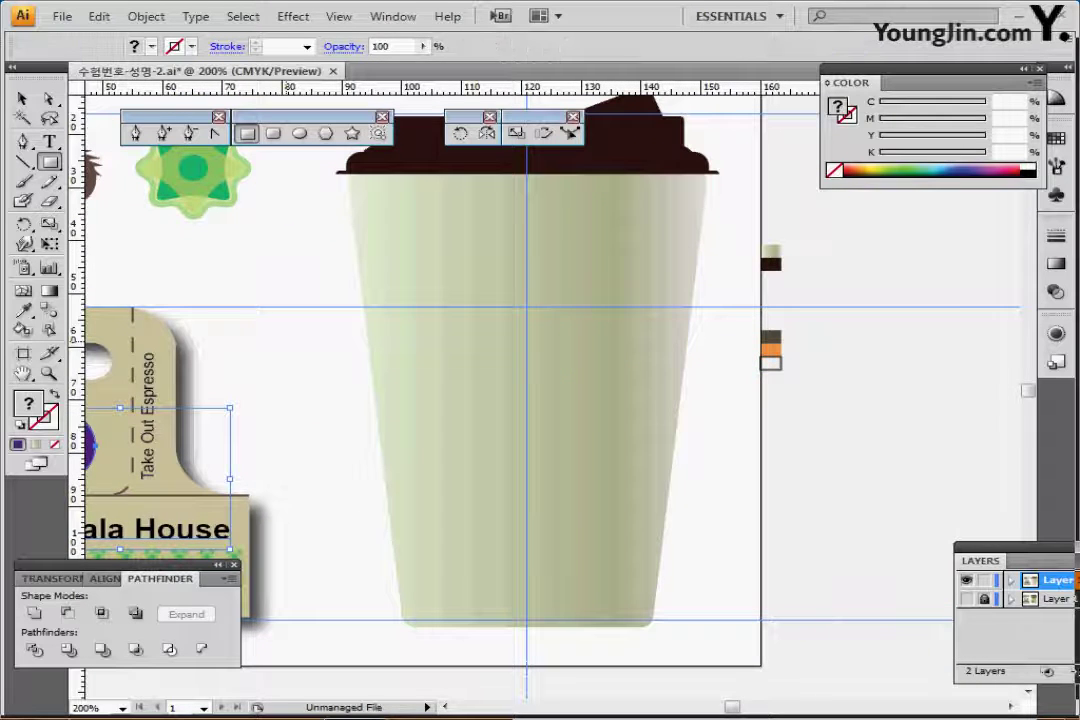
{"action": "left_click", "coordinate": [274, 368], "text": "ctrl"}
{"action": "key", "text": "ctrl+v"}
{"action": "left_click_drag", "start_coordinate": [478, 364], "coordinate": [544, 361]}
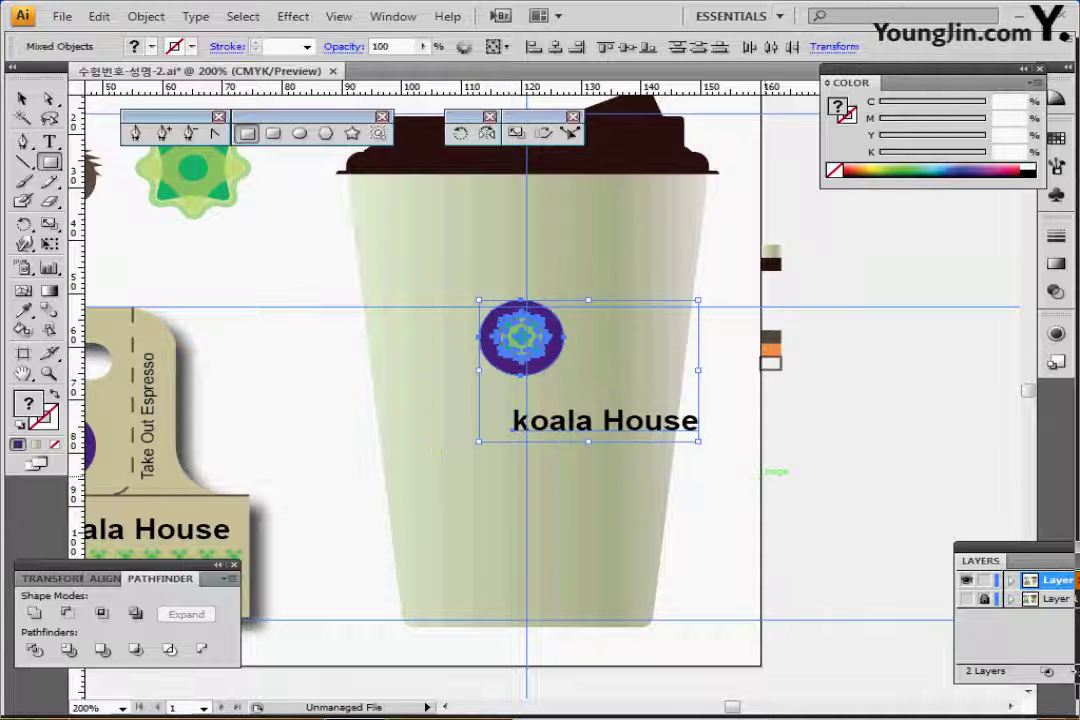
- Set the cup's koala House text to 17 pt and move it above the circular emblem, roughly centred on the cup
{"action": "left_click", "coordinate": [776, 500], "text": "ctrl"}
{"action": "left_click", "coordinate": [657, 424], "text": "ctrl"}
{"action": "left_click_drag", "start_coordinate": [657, 424], "coordinate": [660, 424]}
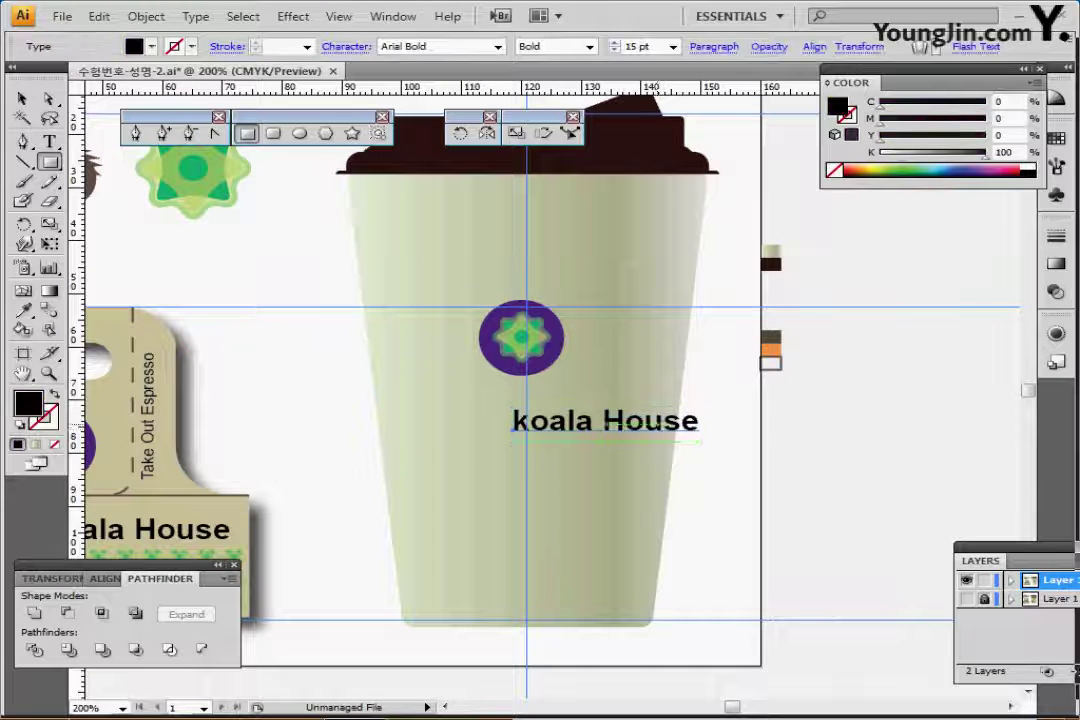
{"action": "left_click", "coordinate": [638, 46]}
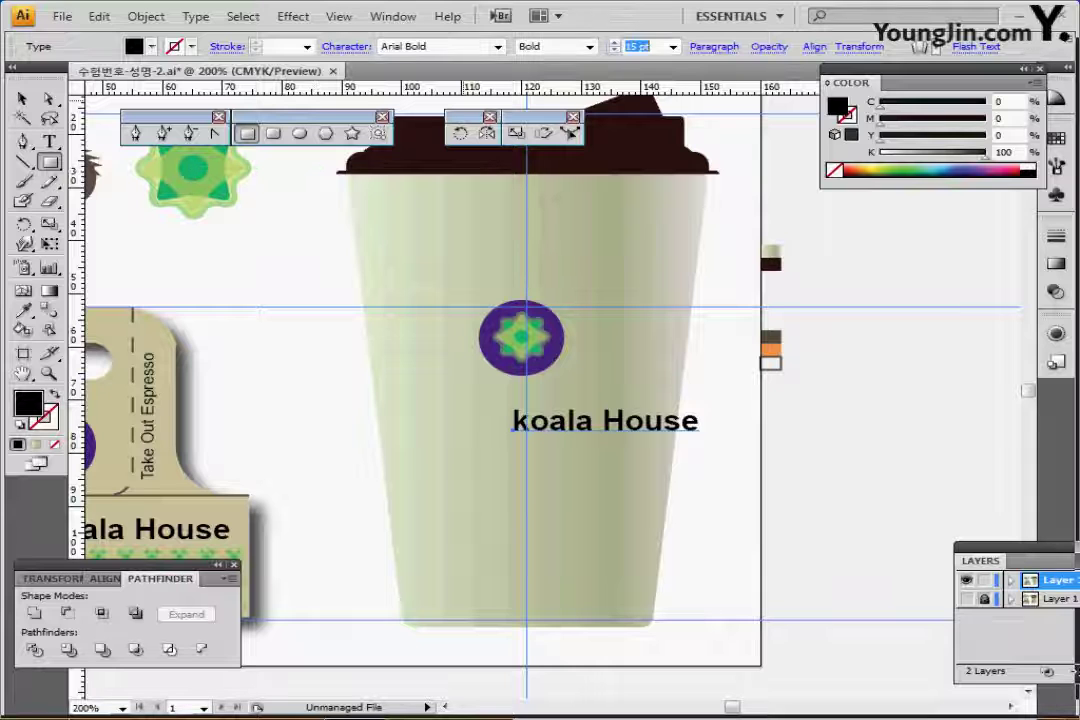
{"action": "type", "text": "17"}
{"action": "key", "text": "Return"}
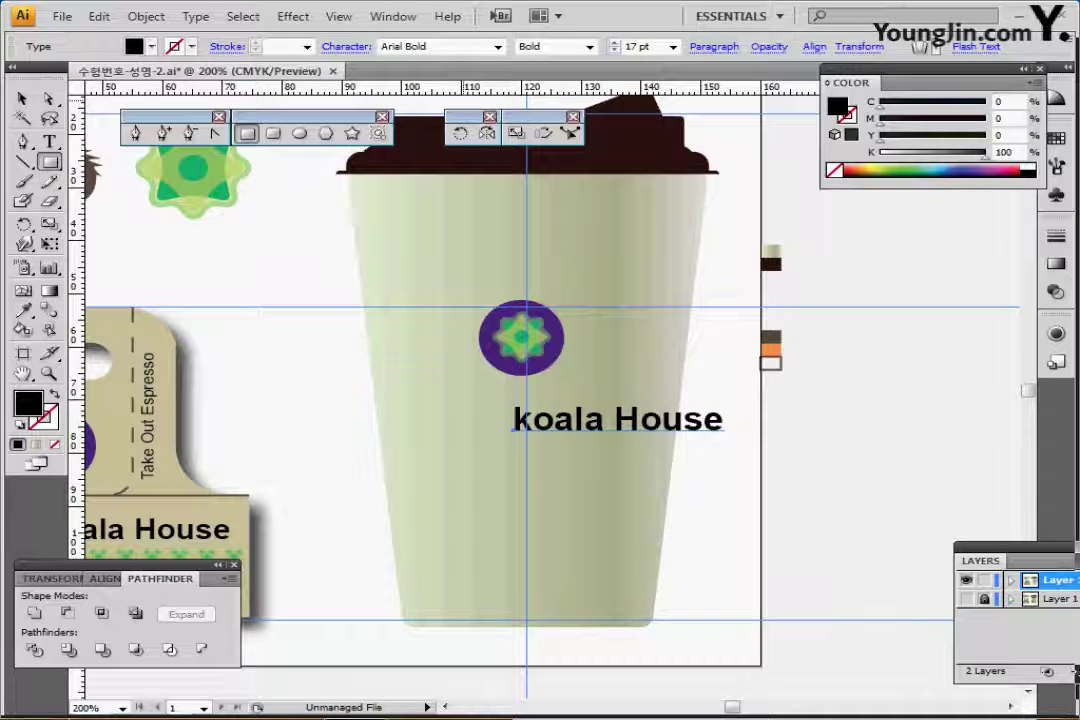
{"action": "left_click_drag", "start_coordinate": [640, 420], "coordinate": [578, 284]}
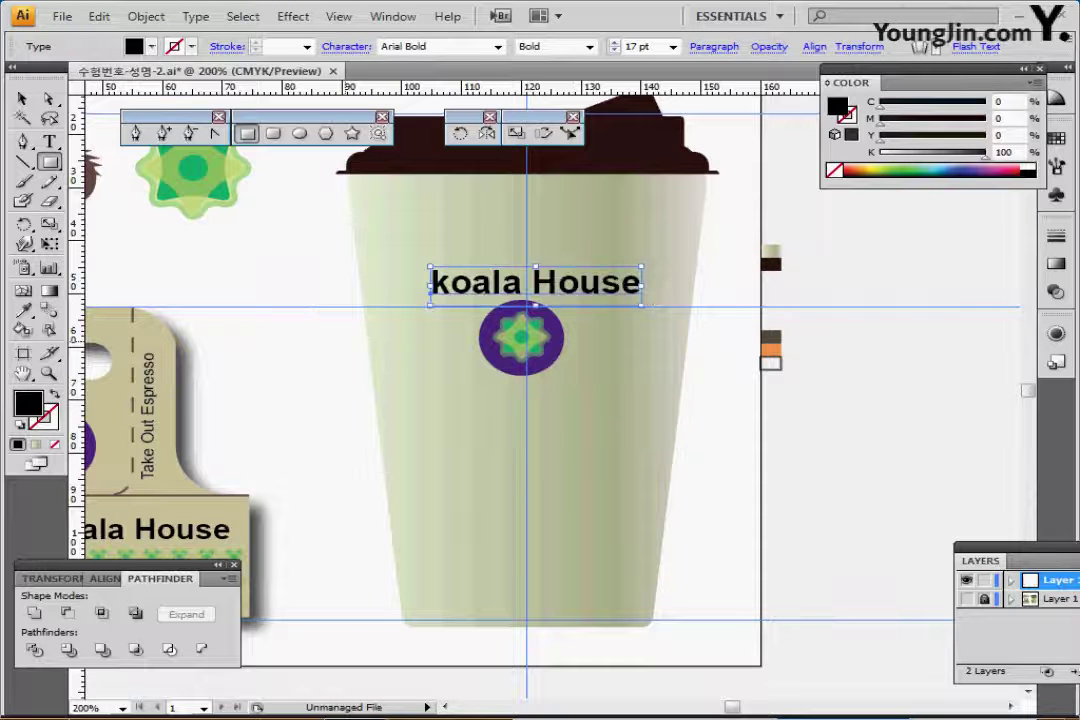
- Select the cup's circular flower emblem without the cup body and scale it up uniformly to nearly twice its size
{"action": "left_click_drag", "start_coordinate": [306, 318], "coordinate": [603, 381]}
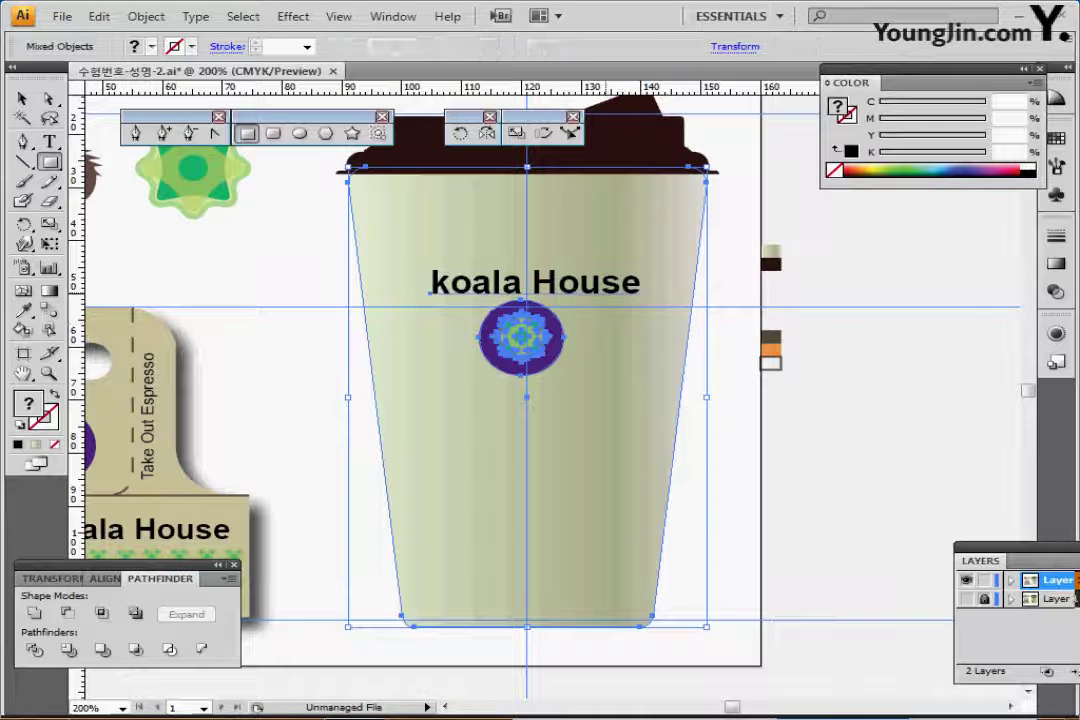
{"action": "left_click", "coordinate": [604, 392], "text": "ctrl+shift"}
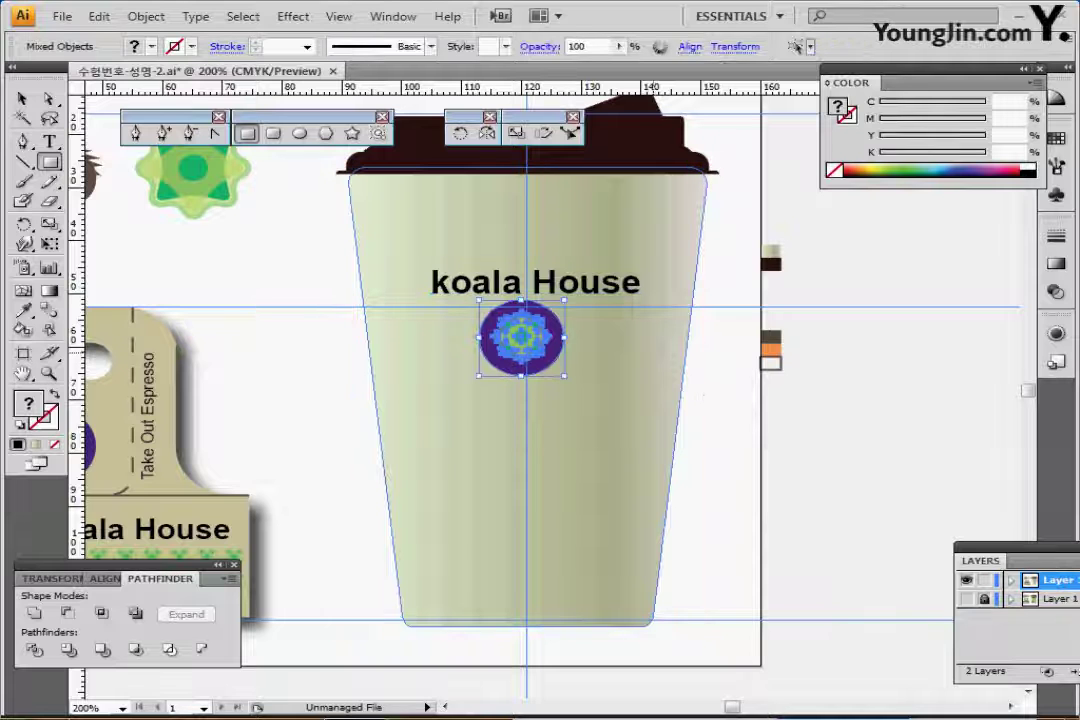
{"action": "left_click", "coordinate": [215, 133]}
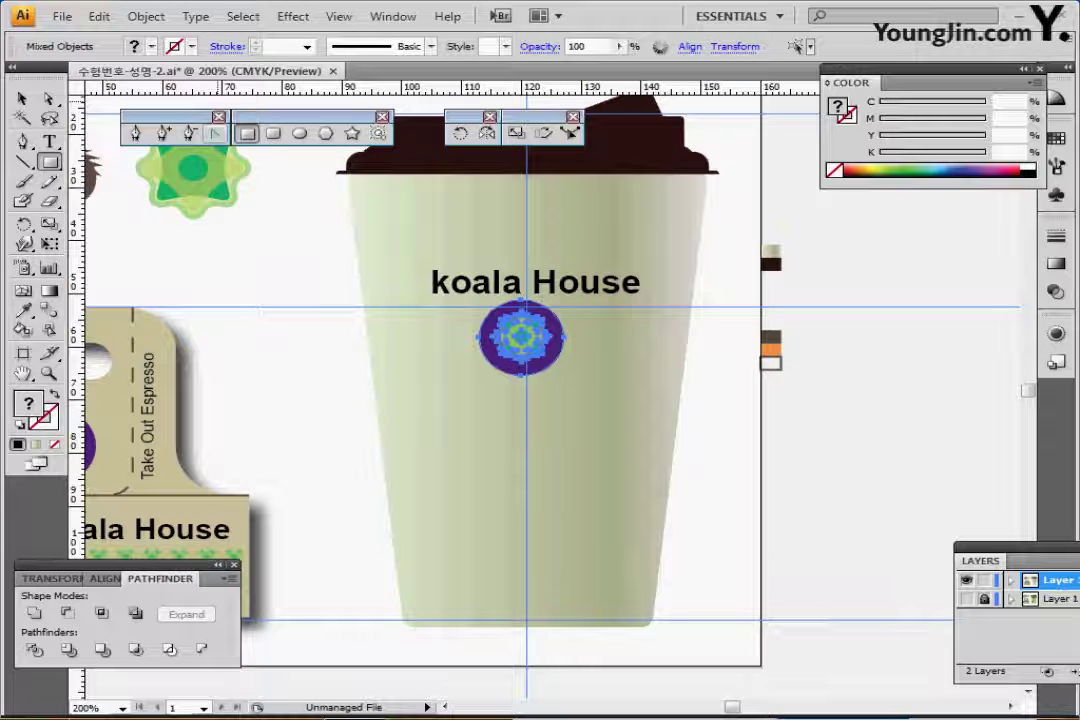
{"action": "double_click", "coordinate": [517, 133]}
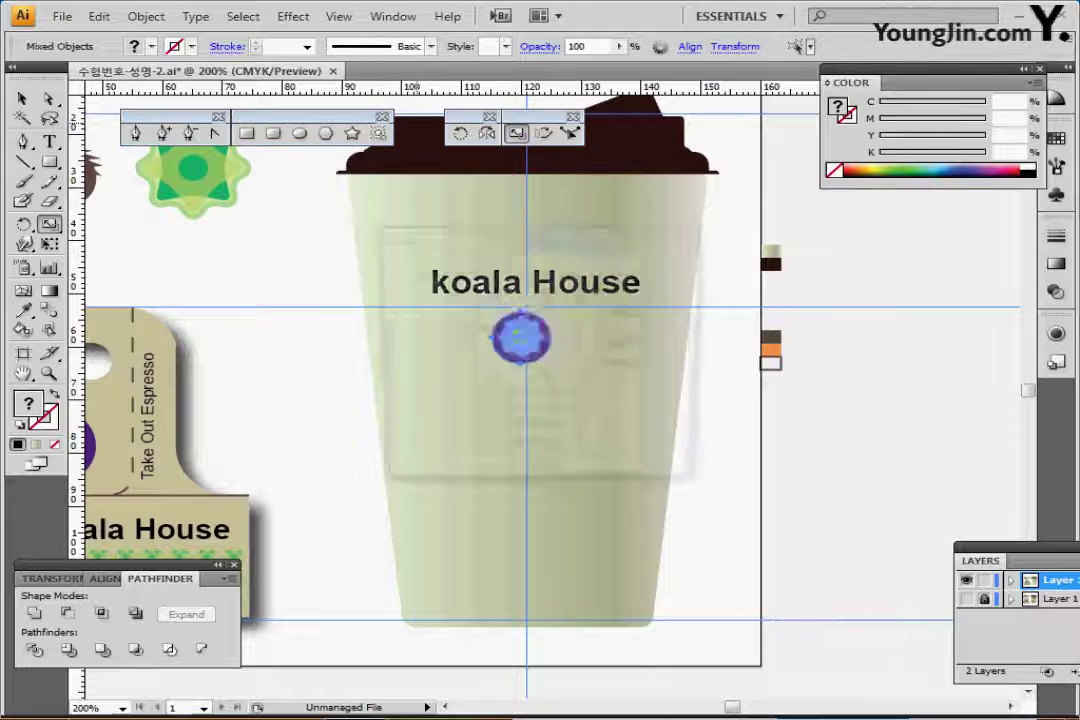
{"action": "type", "text": "100"}
{"action": "key", "text": "Return"}
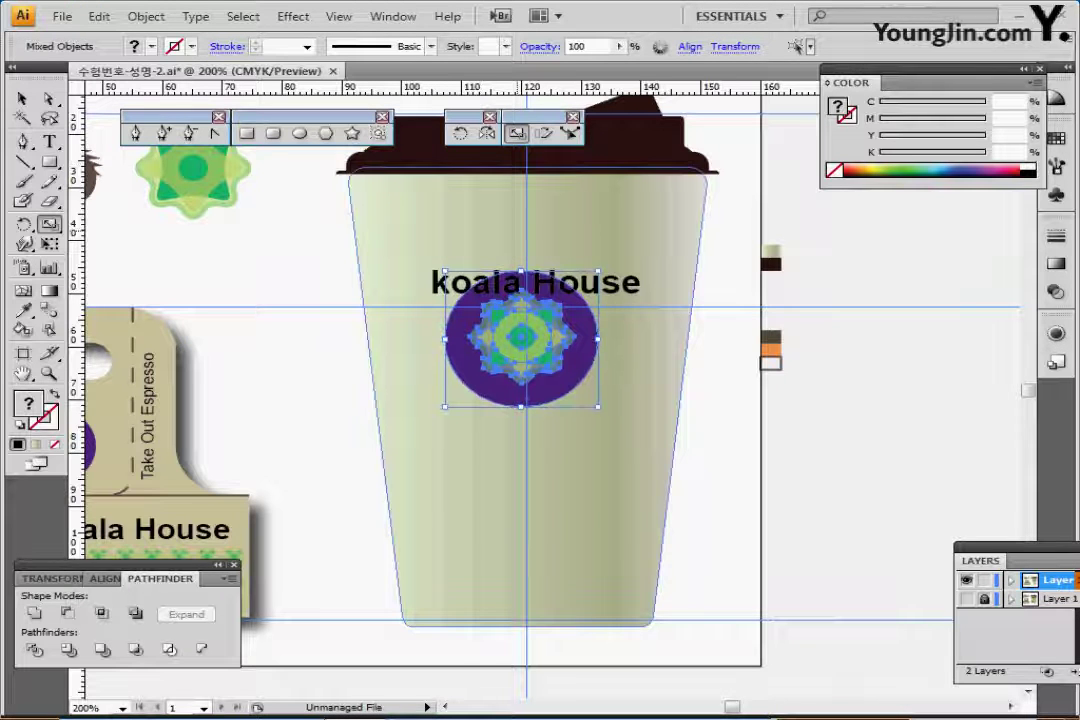
- Nudge the enlarged emblem down and right until it sits below the koala House text on the vertical guide, and save the document
{"action": "key", "text": "ctrl+Down"}
{"action": "key", "text": "ctrl+Down"}
{"action": "key", "text": "ctrl+Down"}
{"action": "key", "text": "Down"}
{"action": "key", "text": "Down"}
{"action": "key", "text": "Down"}
{"action": "key", "text": "Down"}
{"action": "key", "text": "Down"}
{"action": "key", "text": "Right"}
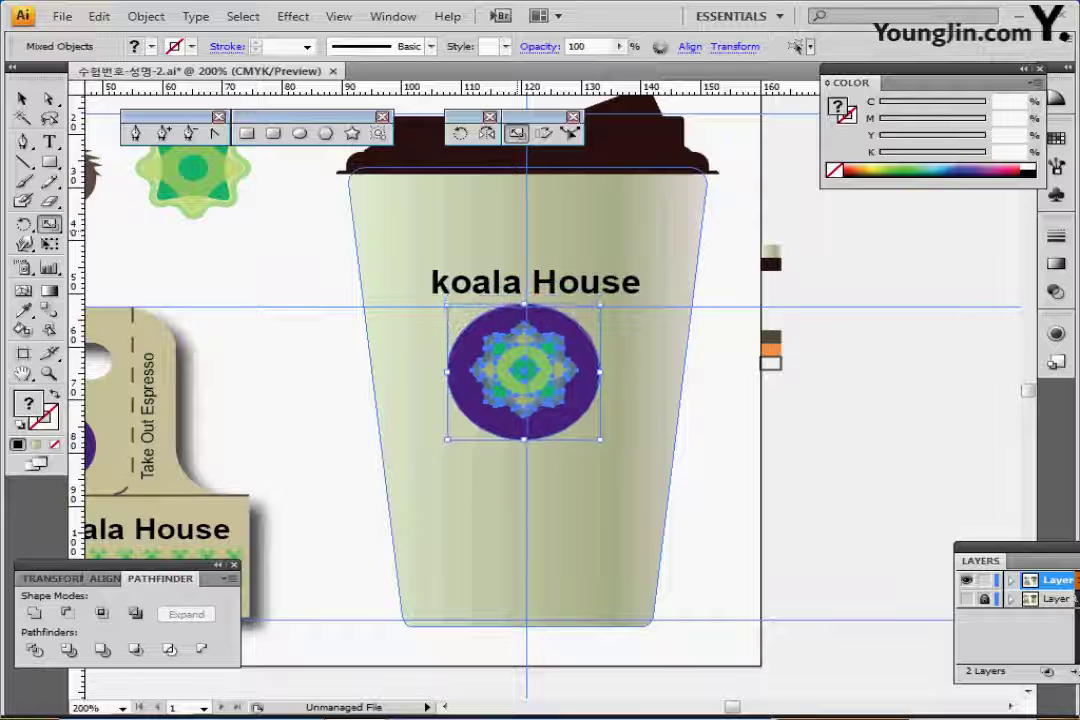
{"action": "key", "text": "Down"}
{"action": "key", "text": "Down"}
{"action": "key", "text": "Down"}
{"action": "key", "text": "Right"}
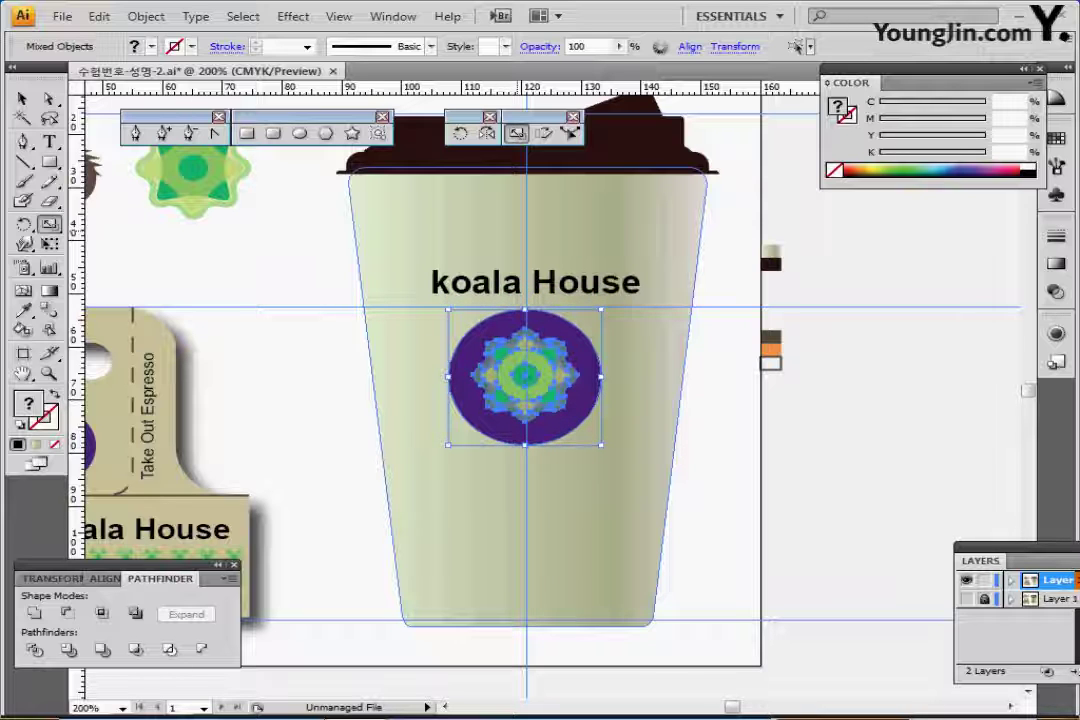
{"action": "key", "text": "Right"}
{"action": "key", "text": "Right"}
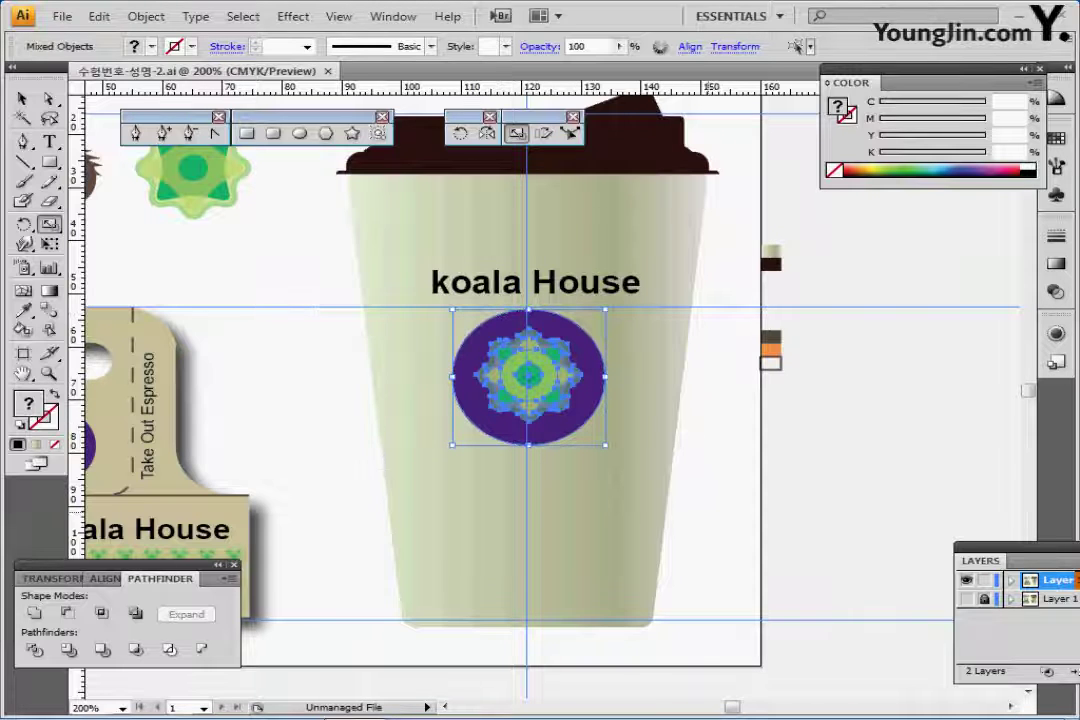
- Recolour the green four-pointed shape in the cup's emblem with the orange swatch beside the artboard (M 50, Y 80)
{"action": "key", "text": "ctrl+shift+a"}
{"action": "key", "text": "ctrl+="}
{"action": "key", "text": "ctrl+="}
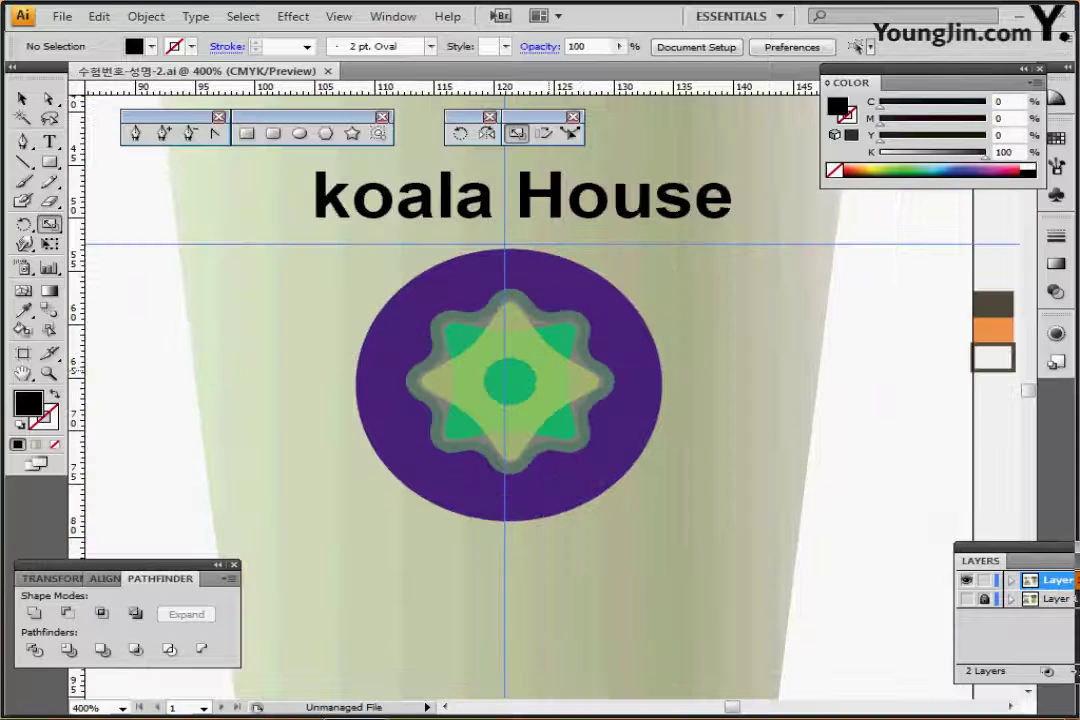
{"action": "left_click_drag", "start_coordinate": [510, 319], "coordinate": [453, 332]}
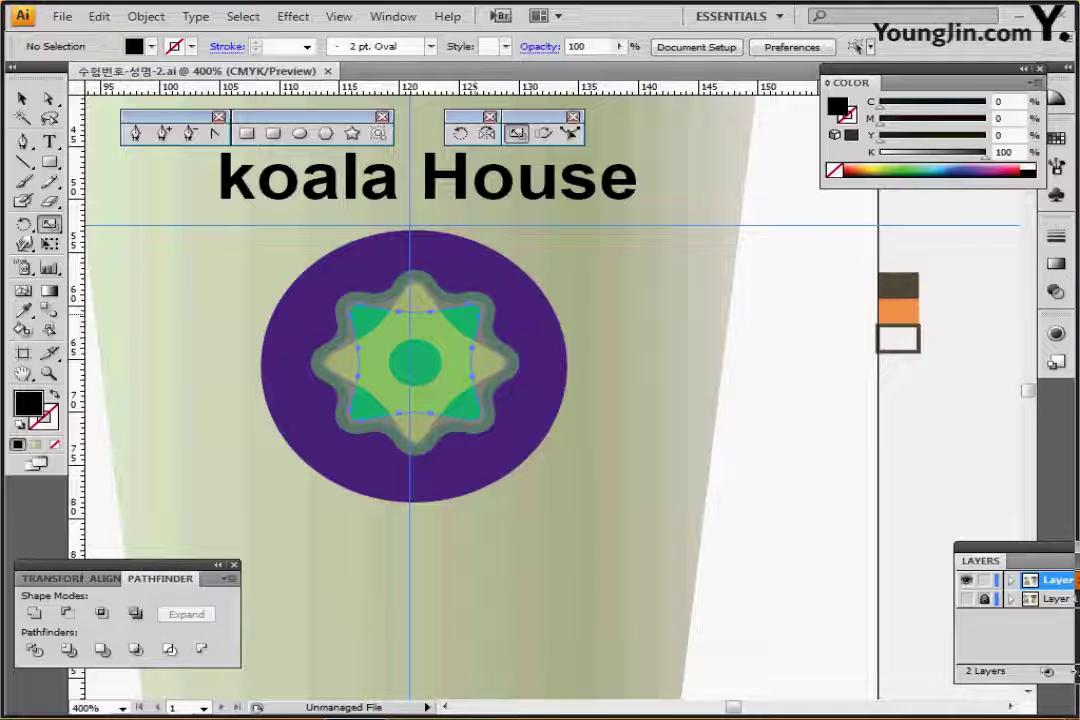
{"action": "left_click", "coordinate": [415, 330]}
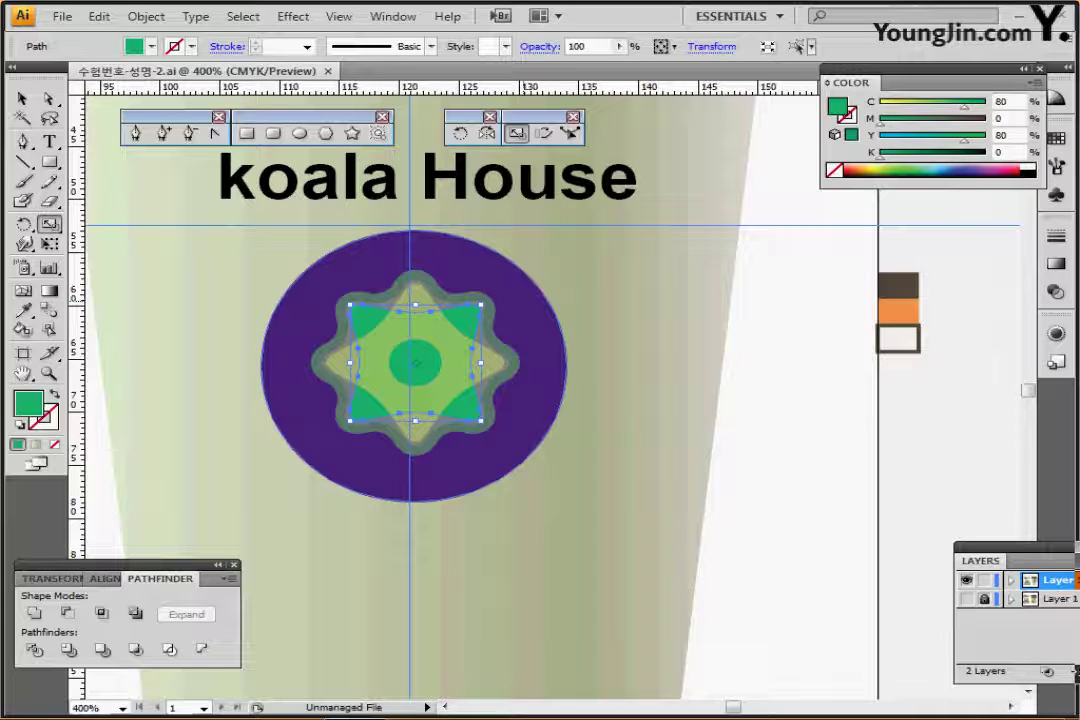
{"action": "key", "text": "a"}
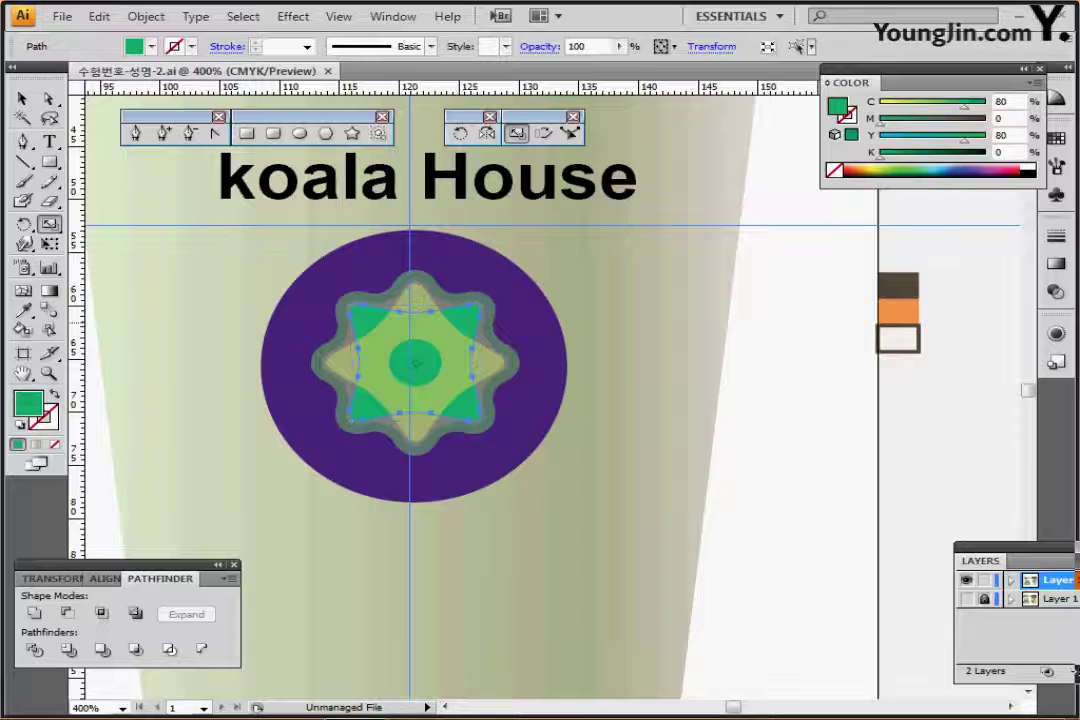
{"action": "key", "text": "i"}
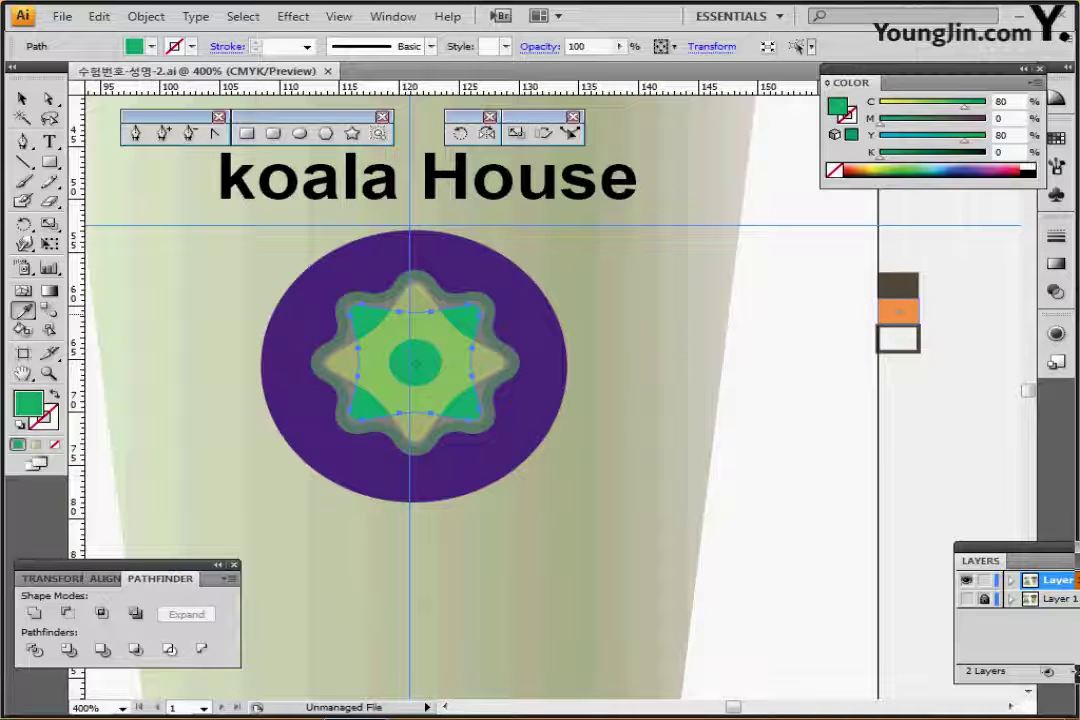
{"action": "left_click", "coordinate": [898, 311]}
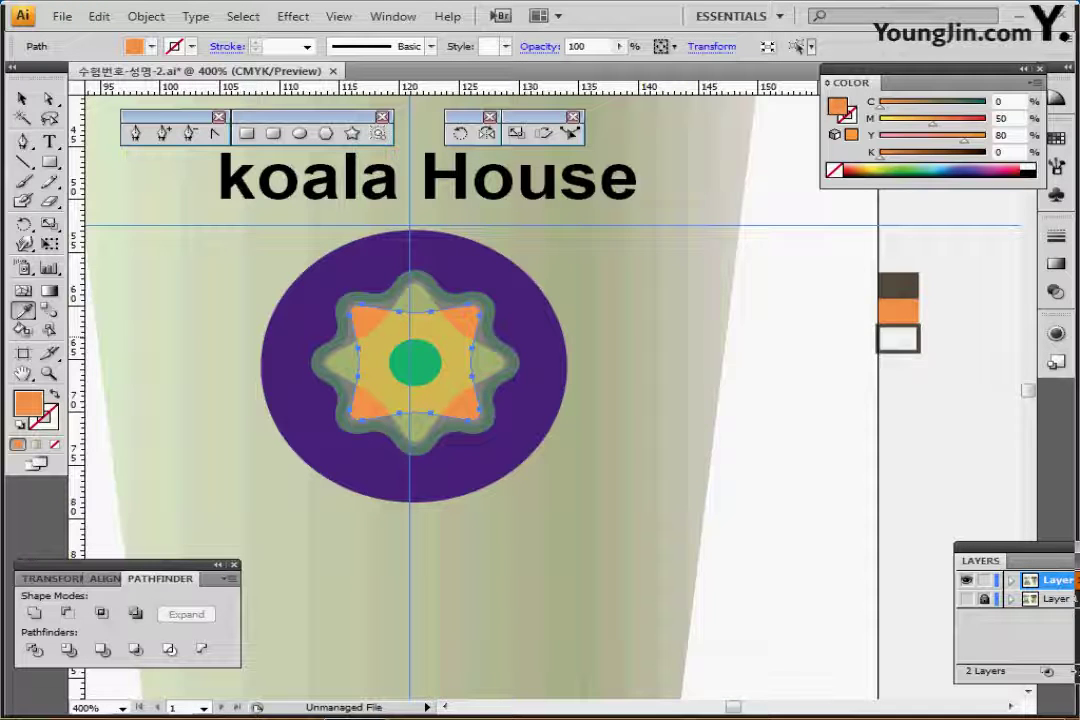
- Move the whole circular emblem straight down on the cup to leave a wider gap beneath the koala House text
{"action": "key", "text": "ctrl+minus"}
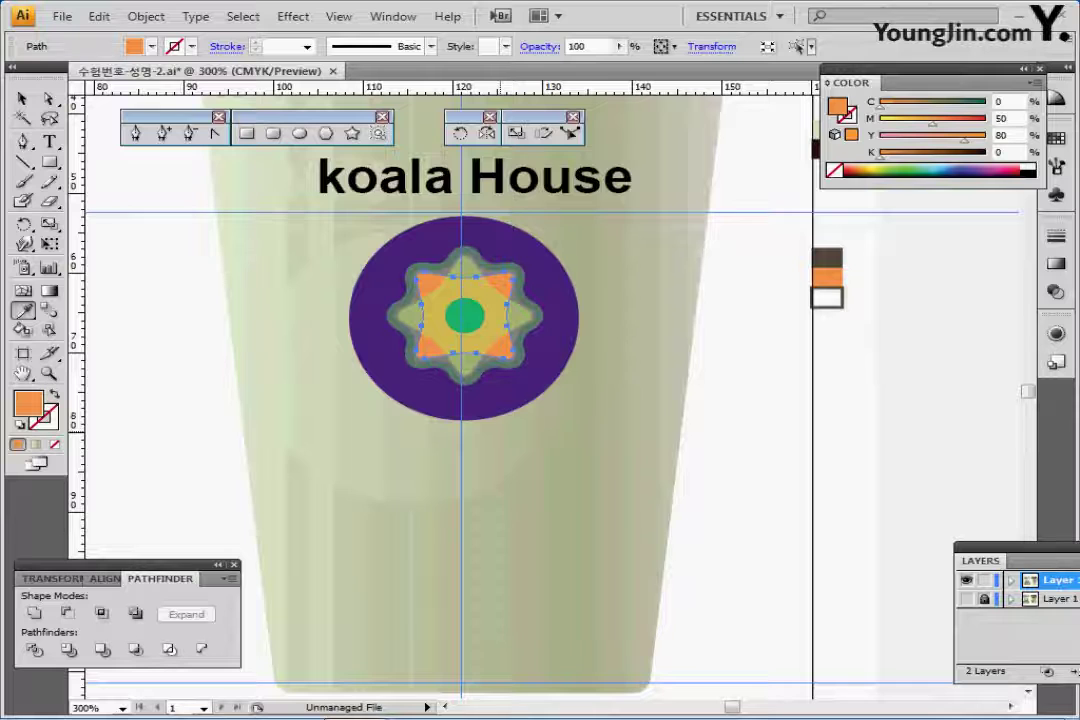
{"action": "key", "text": "ctrl+minus"}
{"action": "left_click_drag", "start_coordinate": [549, 355], "coordinate": [499, 479]}
{"action": "key", "text": "ctrl+shift+a"}
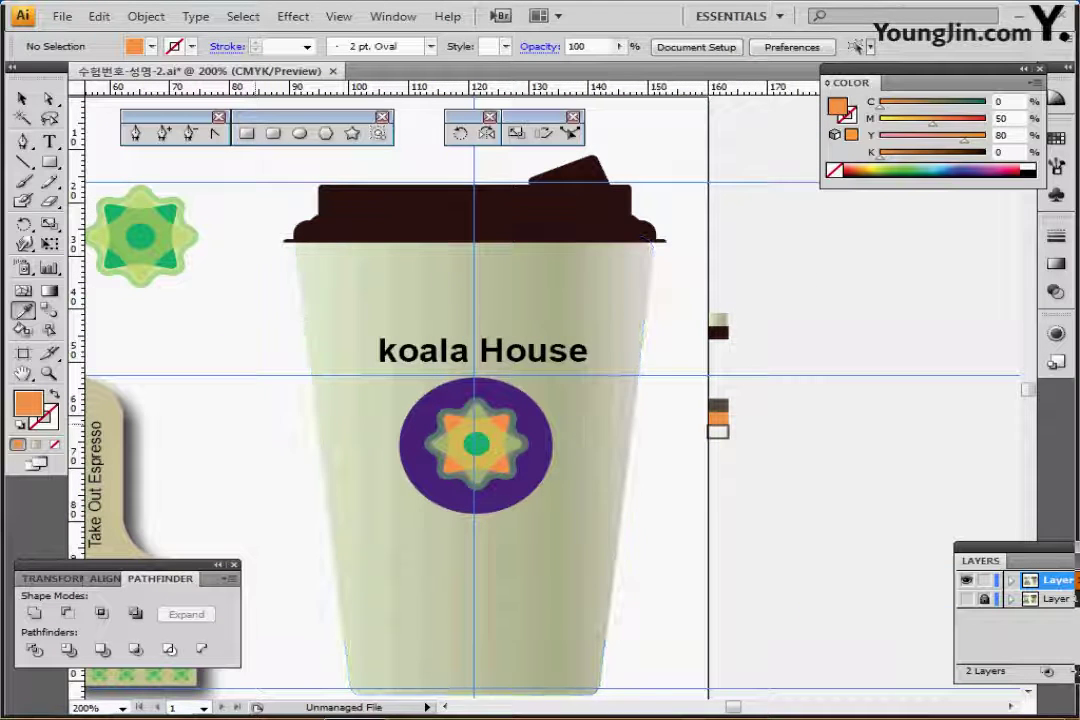
{"action": "left_click_drag", "start_coordinate": [688, 376], "coordinate": [517, 446]}
{"action": "left_click", "coordinate": [560, 458], "text": "ctrl+shift"}
{"action": "key", "text": "ctrl+shift+a"}
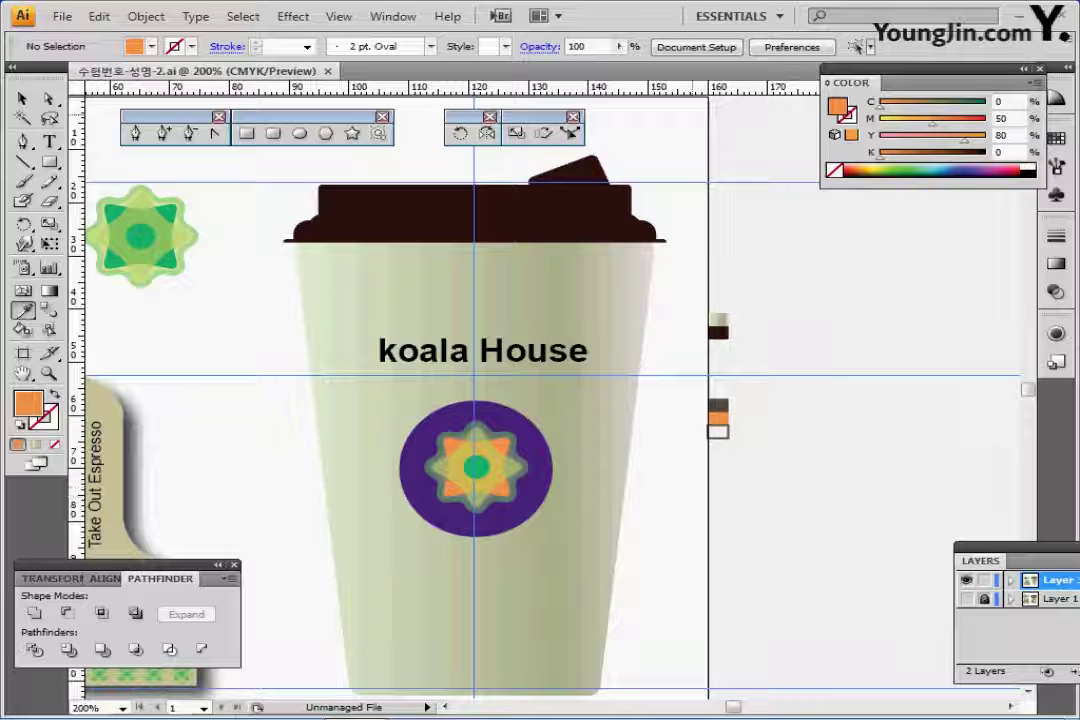
- Load the Charcoal - Pencil brush from the Artistic_ChalkCharcoalPencil library and close the library
{"action": "left_click", "coordinate": [431, 47]}
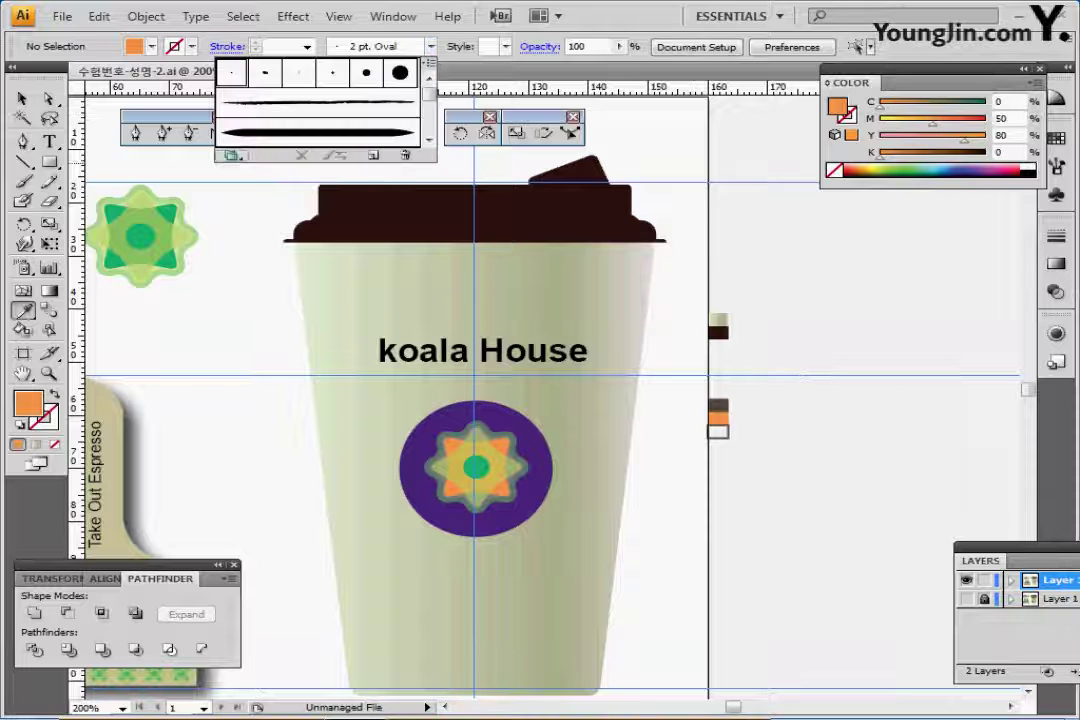
{"action": "left_click", "coordinate": [232, 155]}
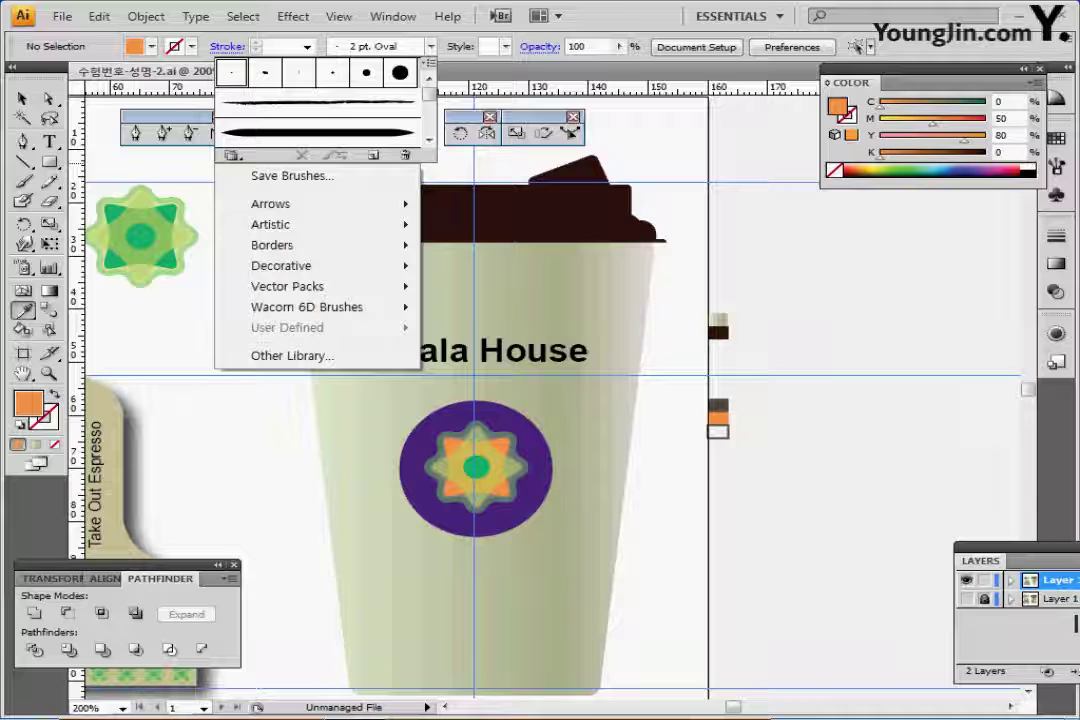
{"action": "mouse_move", "coordinate": [270, 224]}
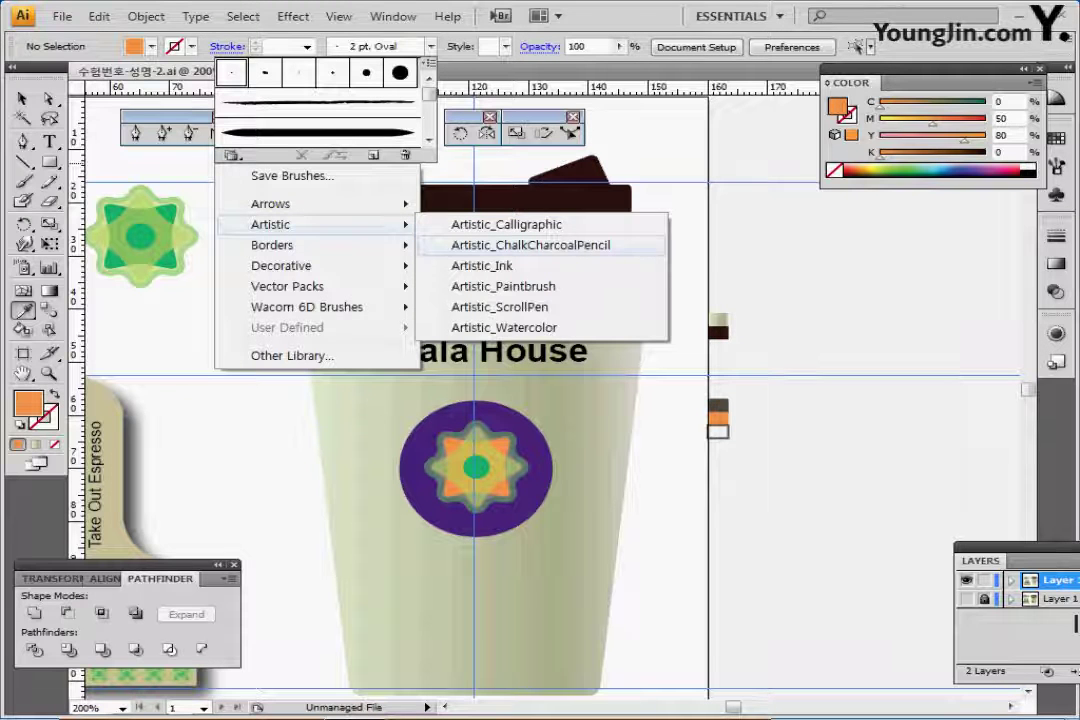
{"action": "left_click", "coordinate": [530, 245]}
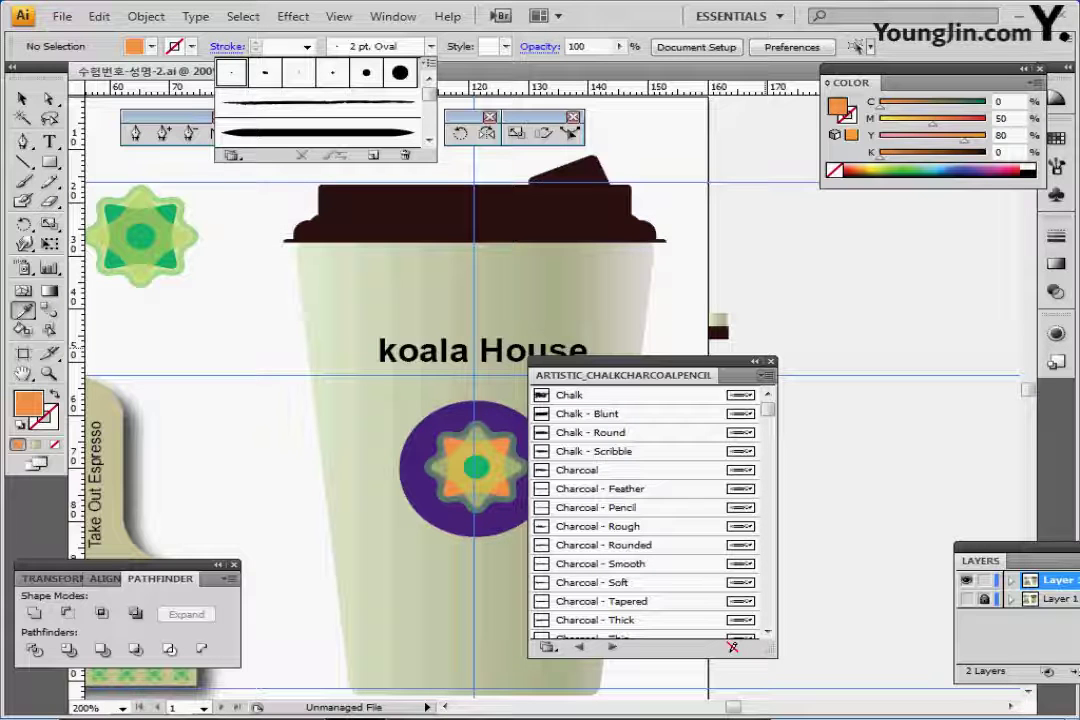
{"action": "left_click", "coordinate": [600, 507]}
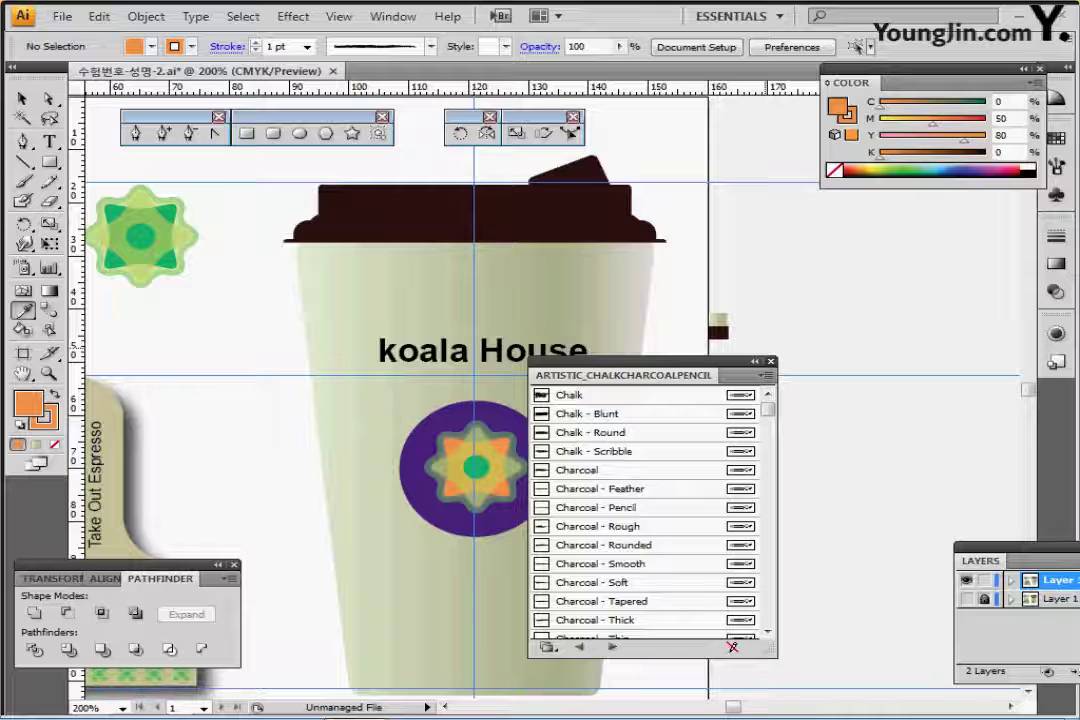
{"action": "left_click", "coordinate": [771, 362]}
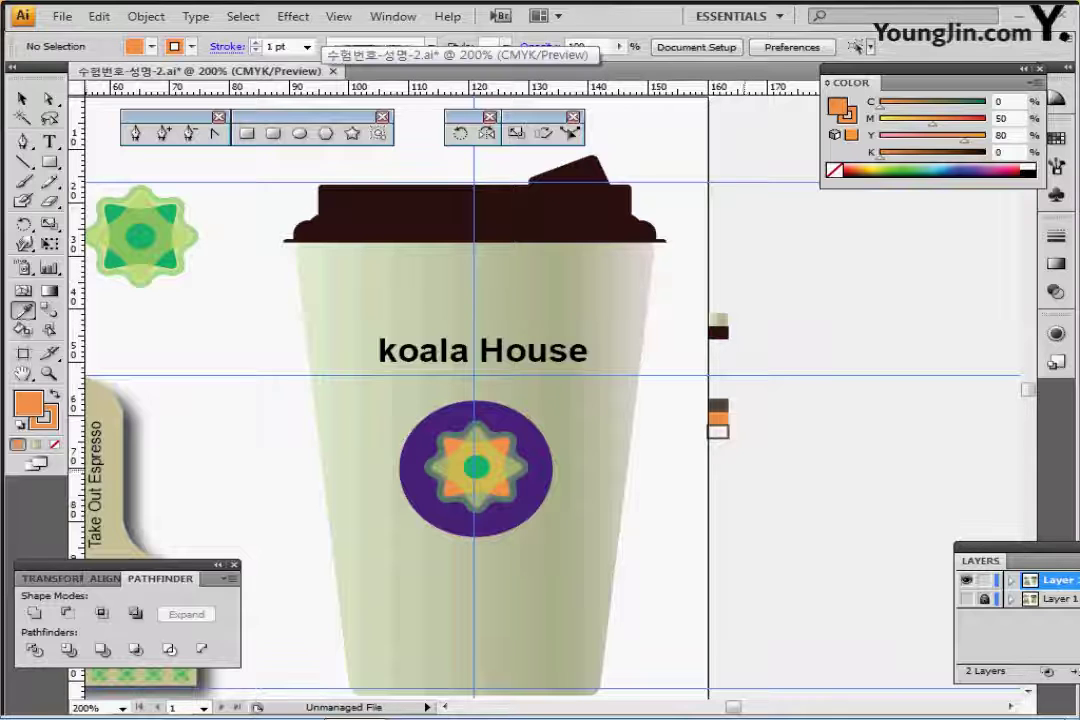
- Draw a straight horizontal line under the koala House text, using no fill and the dark 1 pt stroke of the outlined swatch
{"action": "left_click", "coordinate": [727, 426], "text": "ctrl"}
{"action": "left_click", "coordinate": [748, 422], "text": "ctrl"}
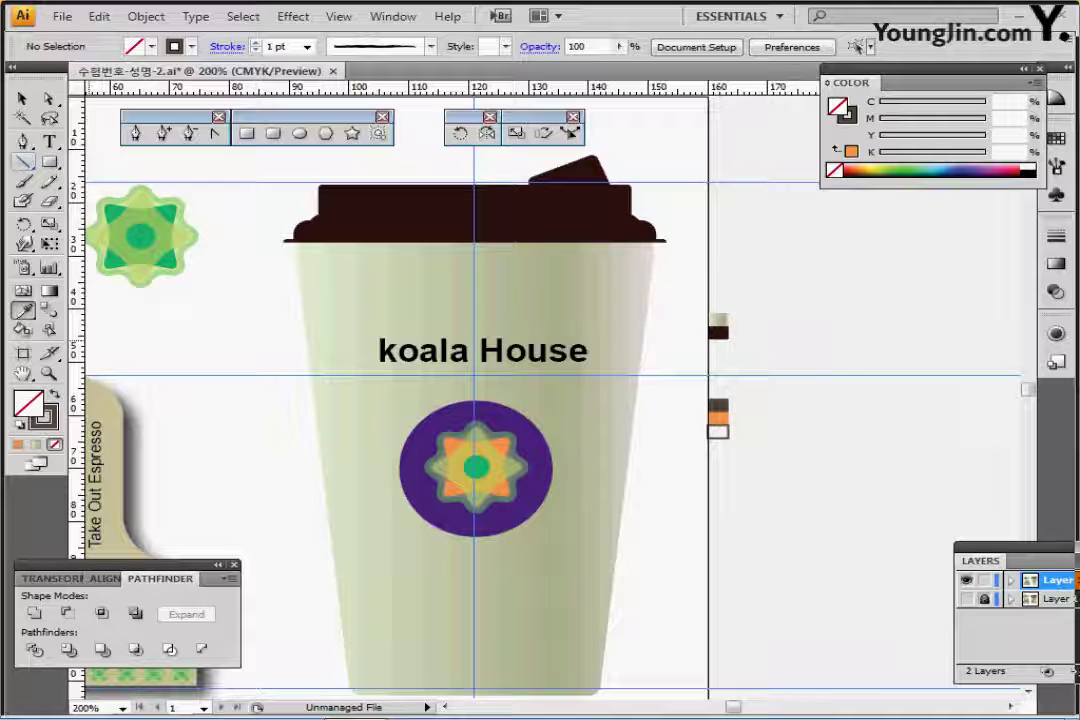
{"action": "left_click", "coordinate": [23, 162]}
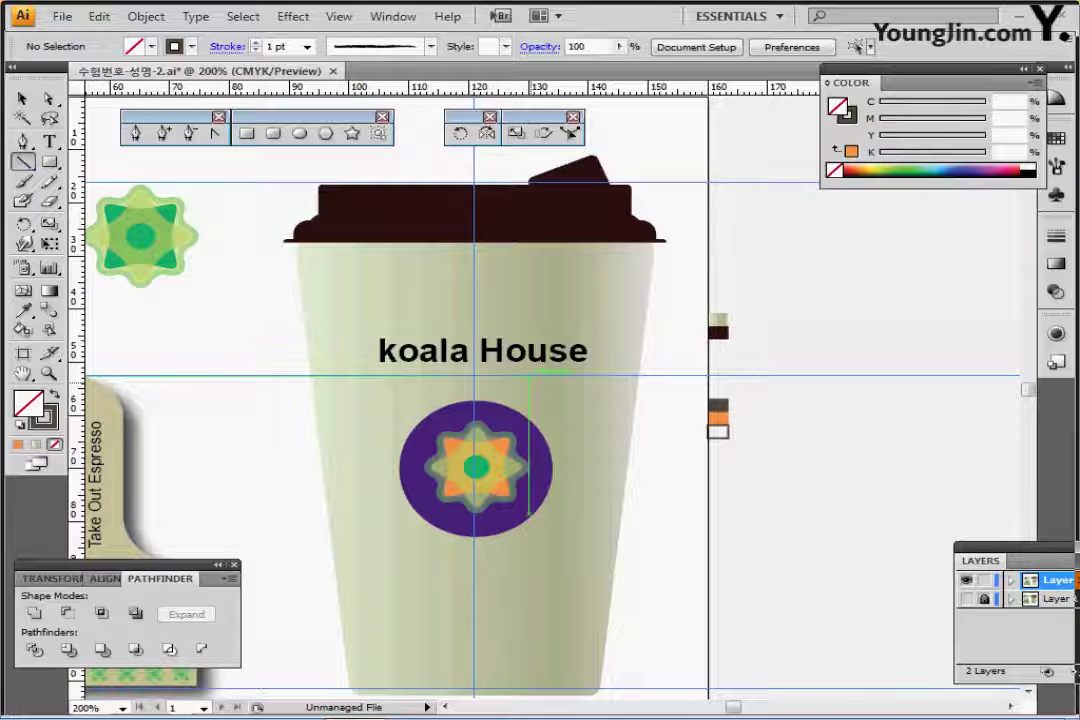
{"action": "key", "text": "ctrl+z"}
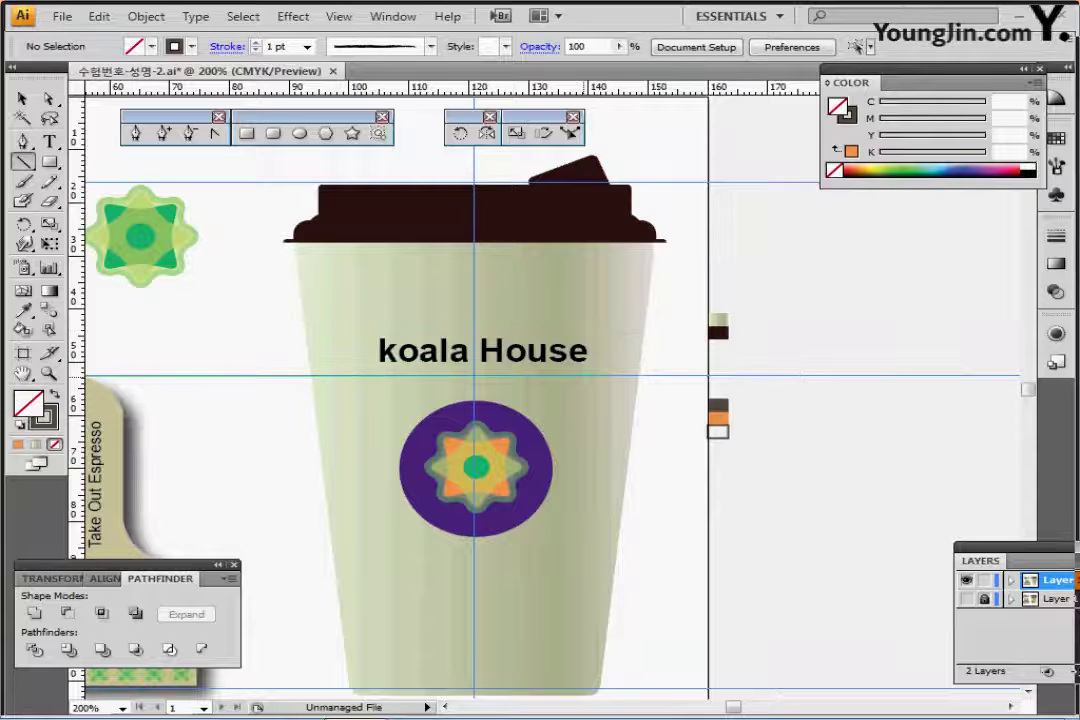
{"action": "mouse_move", "coordinate": [588, 376]}
{"action": "left_mouse_down"}
{"action": "mouse_move", "coordinate": [530, 376]}
{"action": "mouse_move", "coordinate": [405, 305]}
{"action": "mouse_move", "coordinate": [378, 376]}
{"action": "left_mouse_up"}
- Apply the Charcoal - Pencil brush to the line under koala House and save the document
{"action": "left_click", "coordinate": [431, 46]}
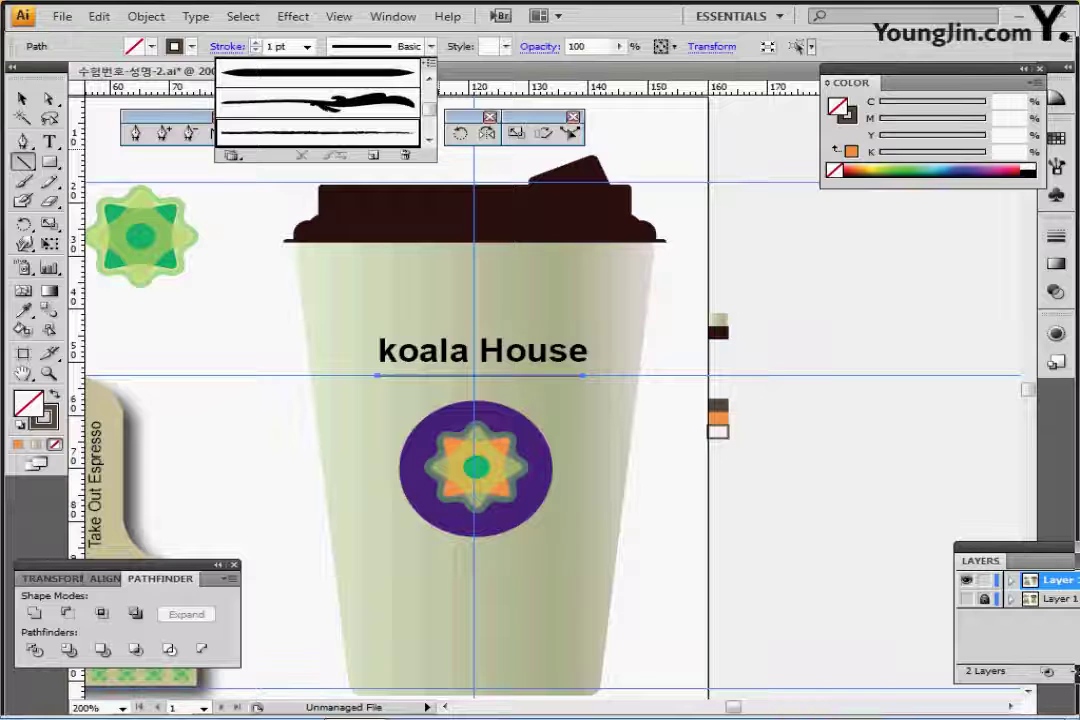
{"action": "left_click", "coordinate": [317, 133]}
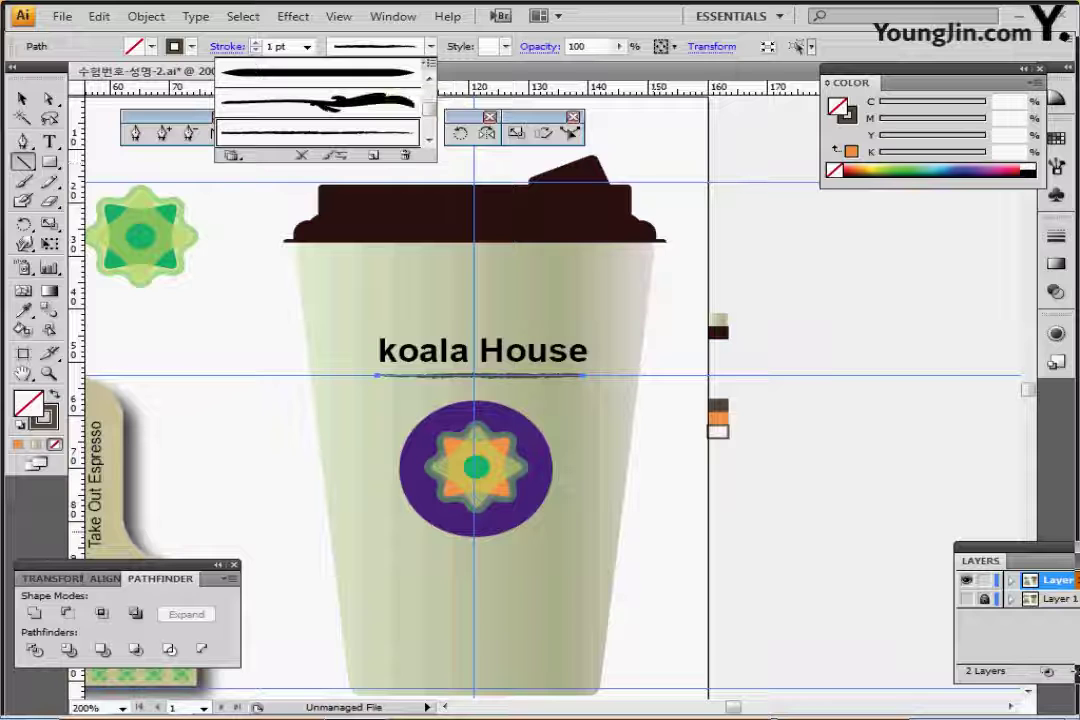
{"action": "key", "text": "ctrl+shift+a"}
{"action": "key", "text": "ctrl+plus"}
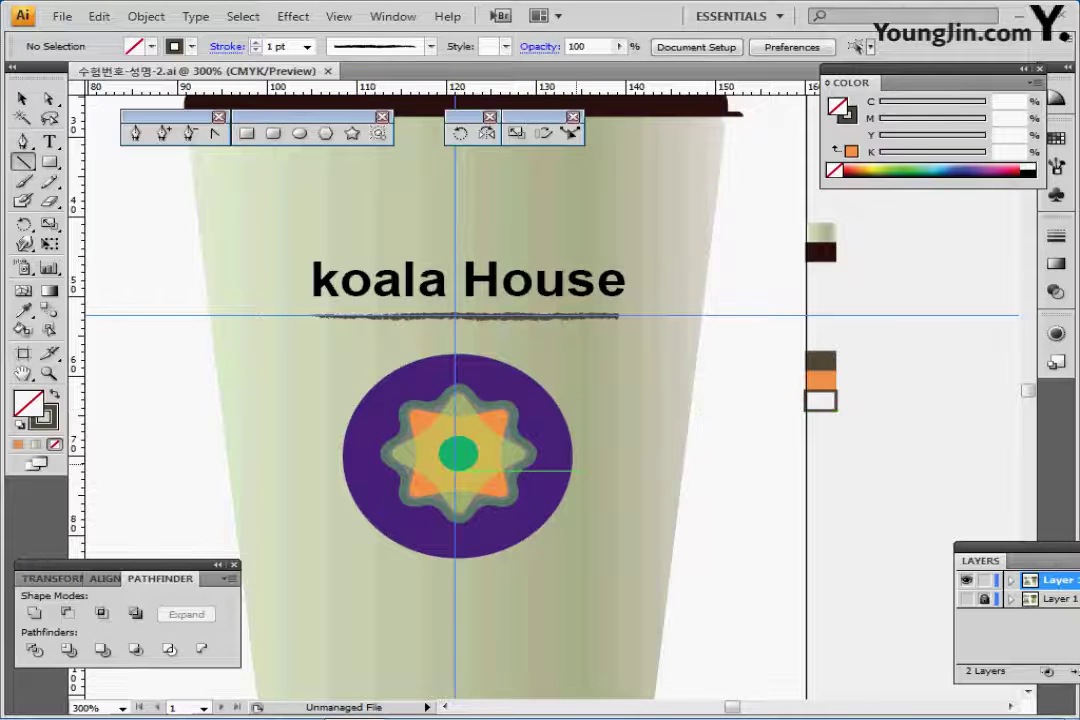
- Duplicate the koala head with its leaves from above the carrier box by pasting a copy onto the cup
{"action": "key", "text": "ctrl+minus"}
{"action": "key", "text": "ctrl+minus"}
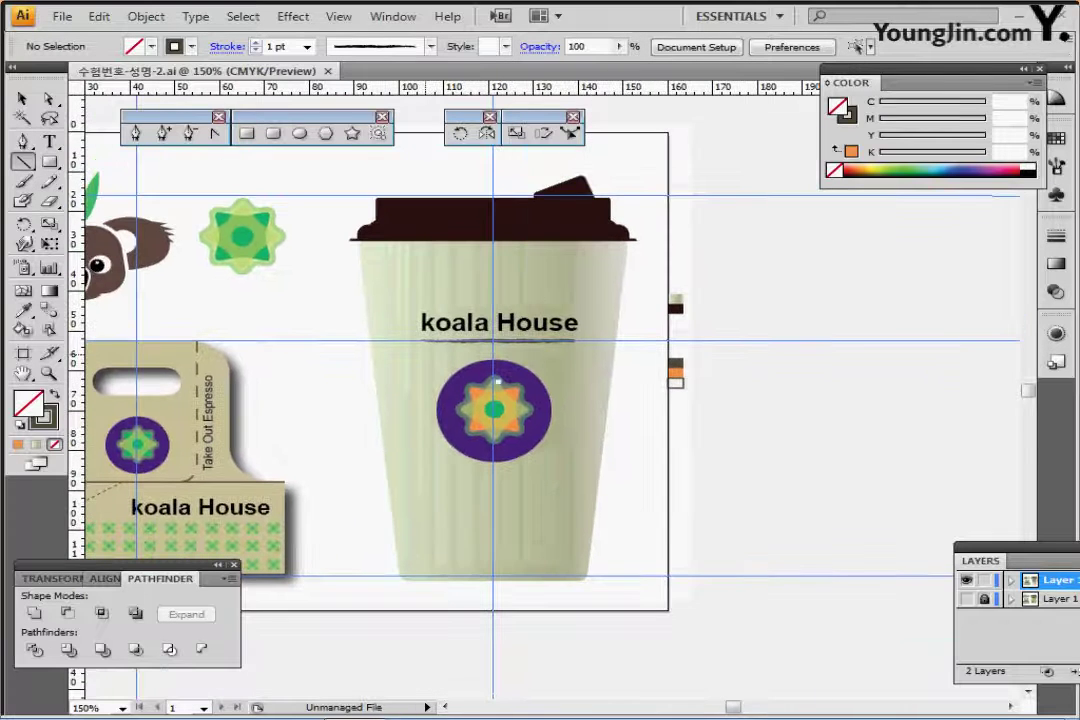
{"action": "left_click_drag", "start_coordinate": [498, 381], "coordinate": [585, 392]}
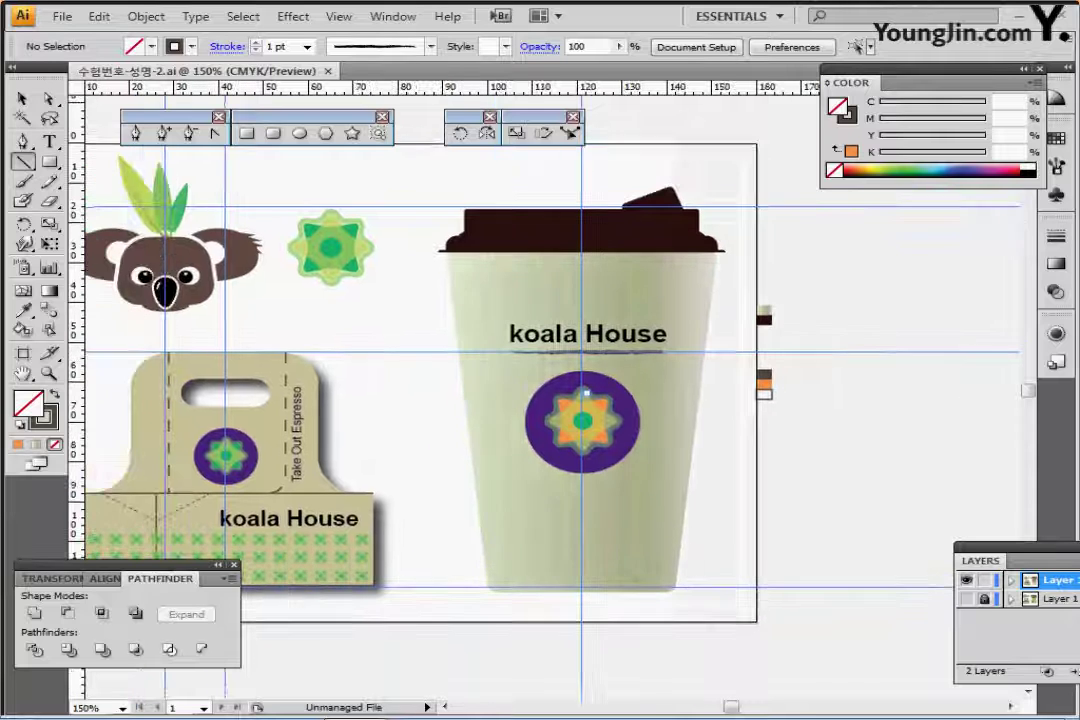
{"action": "left_click", "coordinate": [22, 98]}
{"action": "left_click_drag", "start_coordinate": [104, 195], "coordinate": [291, 302]}
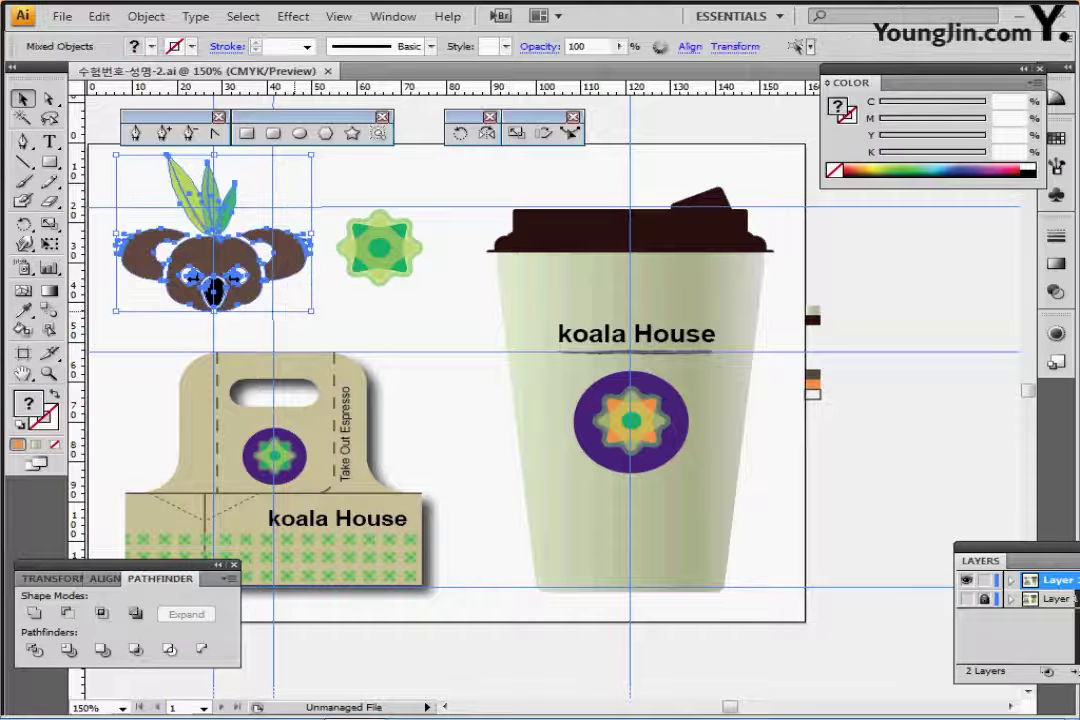
{"action": "key", "text": "Delete"}
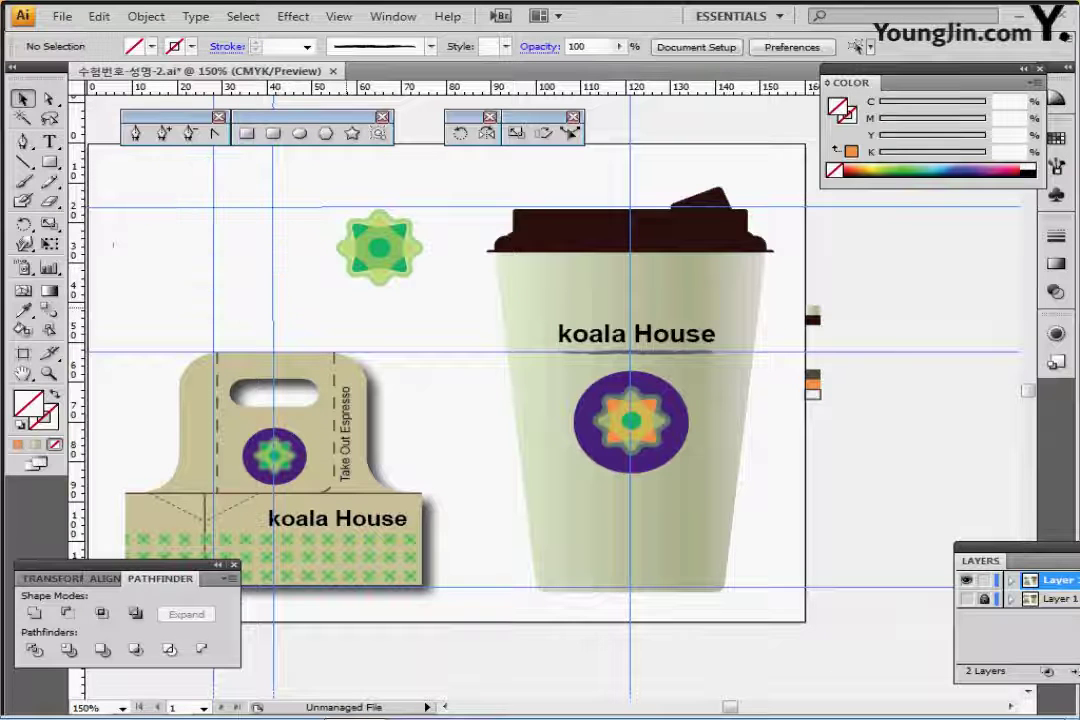
{"action": "key", "text": "ctrl+z"}
{"action": "scroll", "coordinate": [540, 380], "scroll_direction": "right", "scroll_amount": 3}
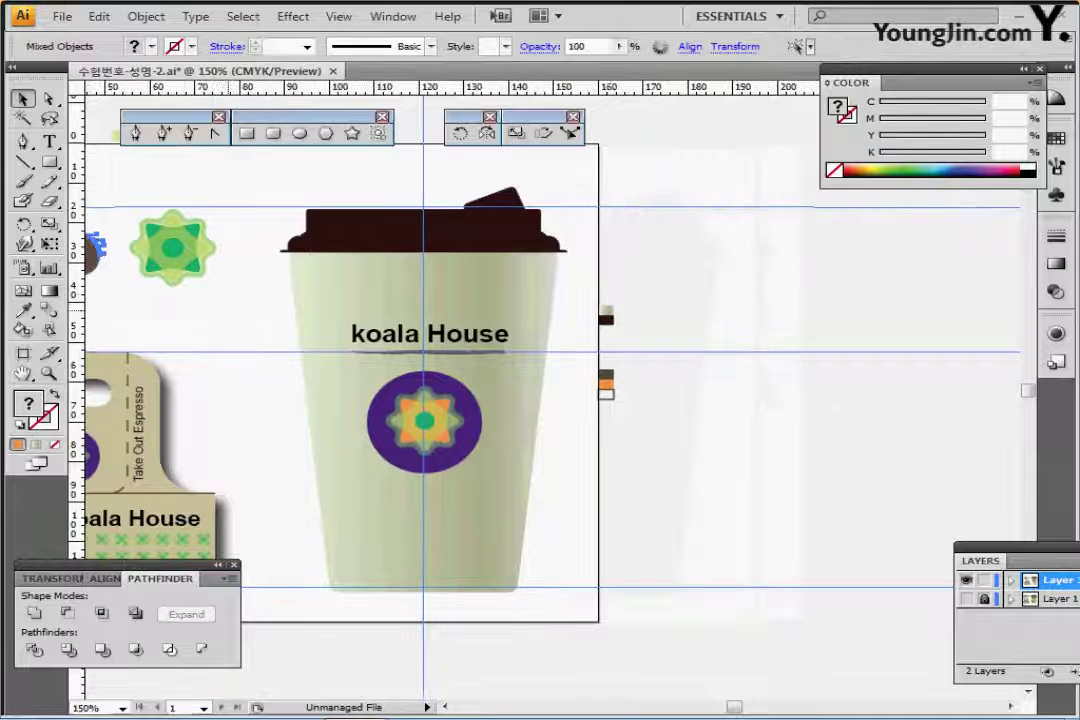
{"action": "left_click", "coordinate": [430, 363], "text": "ctrl"}
{"action": "left_click_drag", "start_coordinate": [443, 368], "coordinate": [345, 325]}
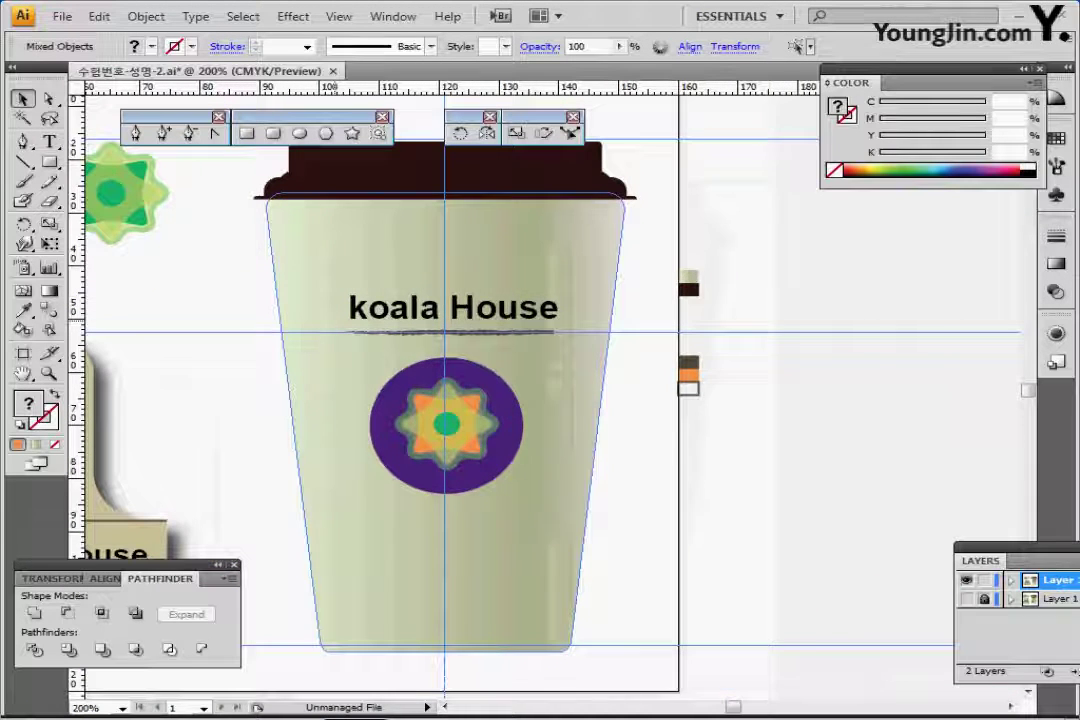
{"action": "key", "text": "ctrl+v"}
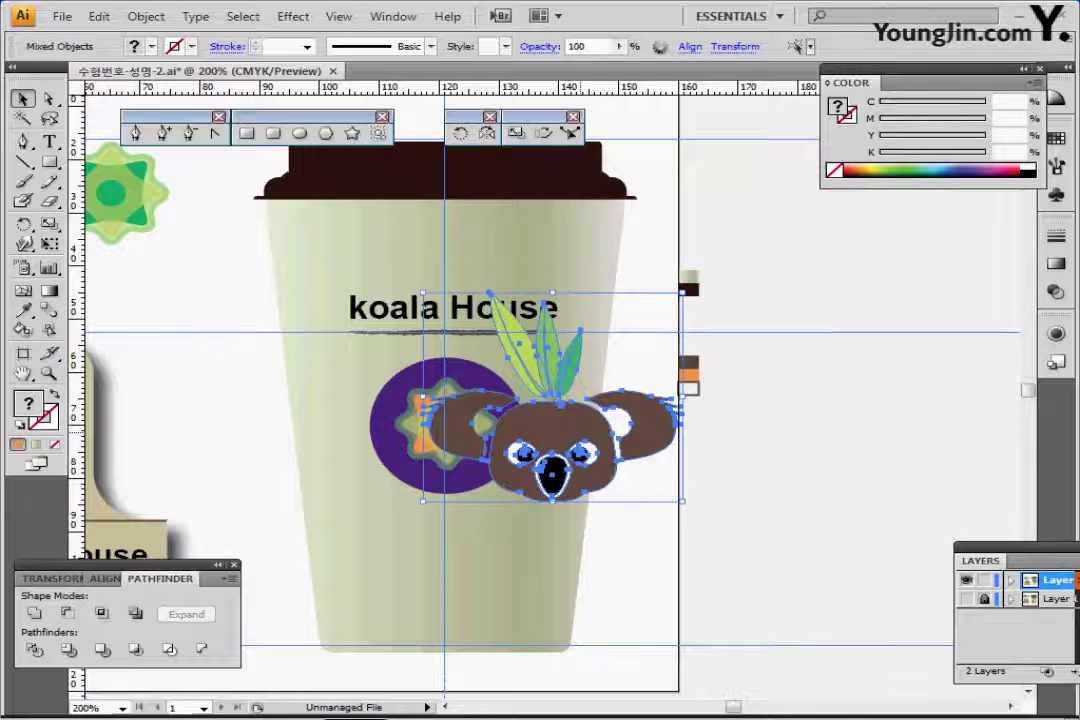
- Rotate the pasted koala a quarter turn counterclockwise, scale it to roughly three quarters, and place it across the cup's lower right edge
{"action": "left_click_drag", "start_coordinate": [530, 405], "coordinate": [567, 538]}
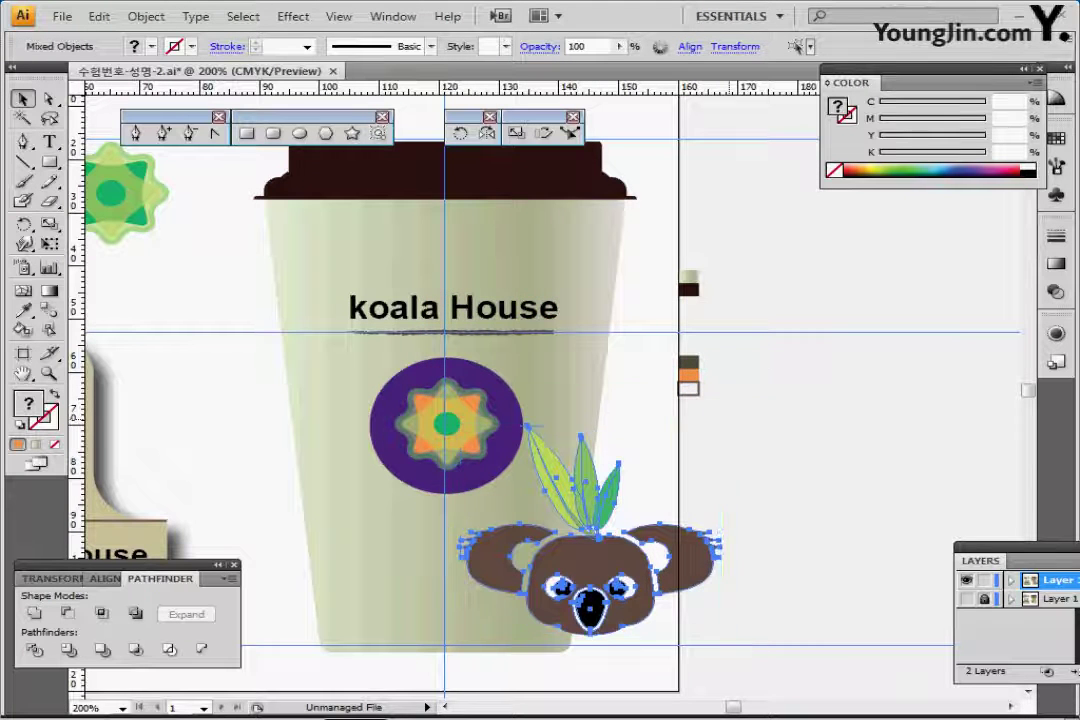
{"action": "left_click_drag", "start_coordinate": [735, 525], "coordinate": [585, 385]}
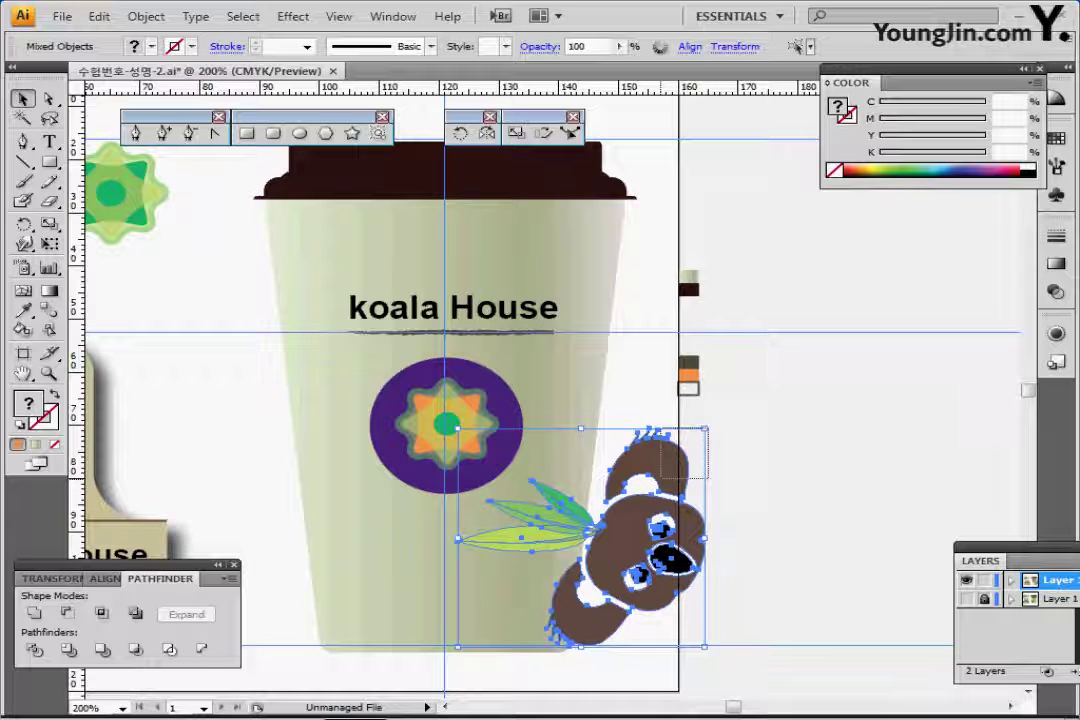
{"action": "left_click_drag", "start_coordinate": [708, 429], "coordinate": [660, 478]}
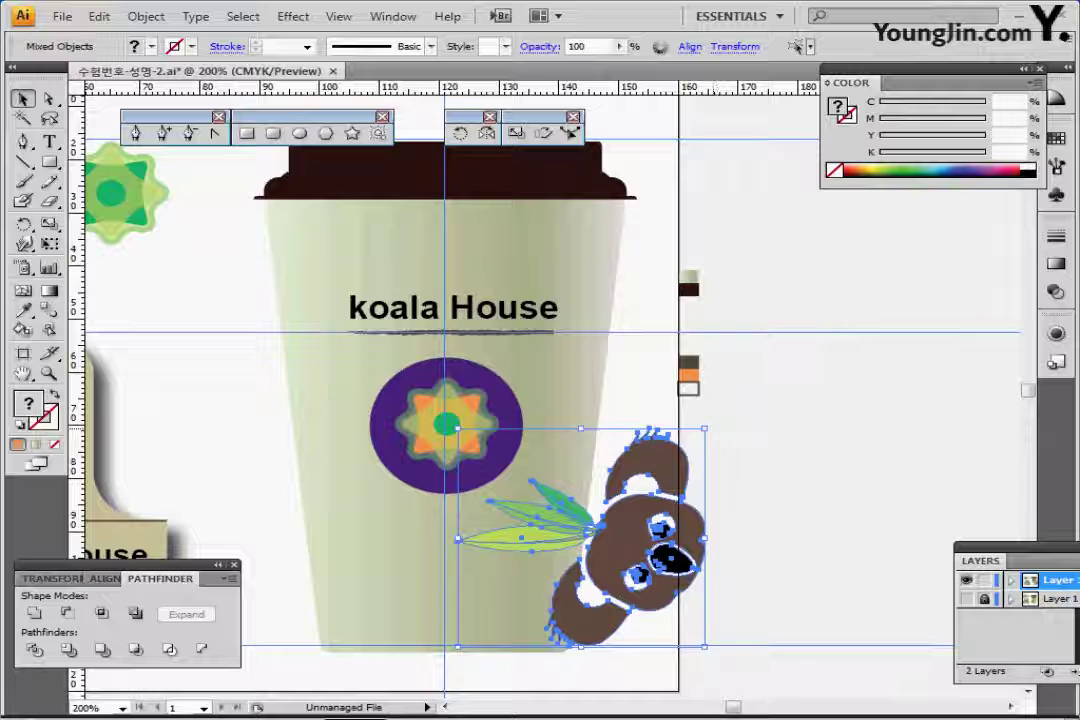
{"action": "left_click_drag", "start_coordinate": [704, 428], "coordinate": [622, 435]}
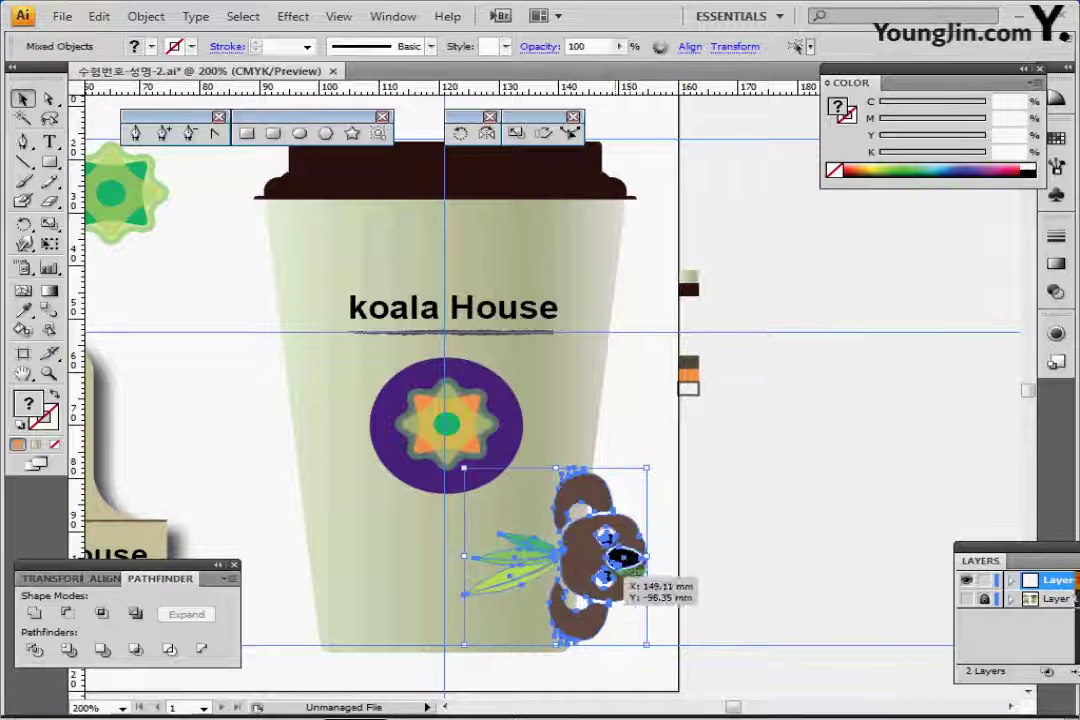
{"action": "left_click_drag", "start_coordinate": [625, 553], "coordinate": [655, 547]}
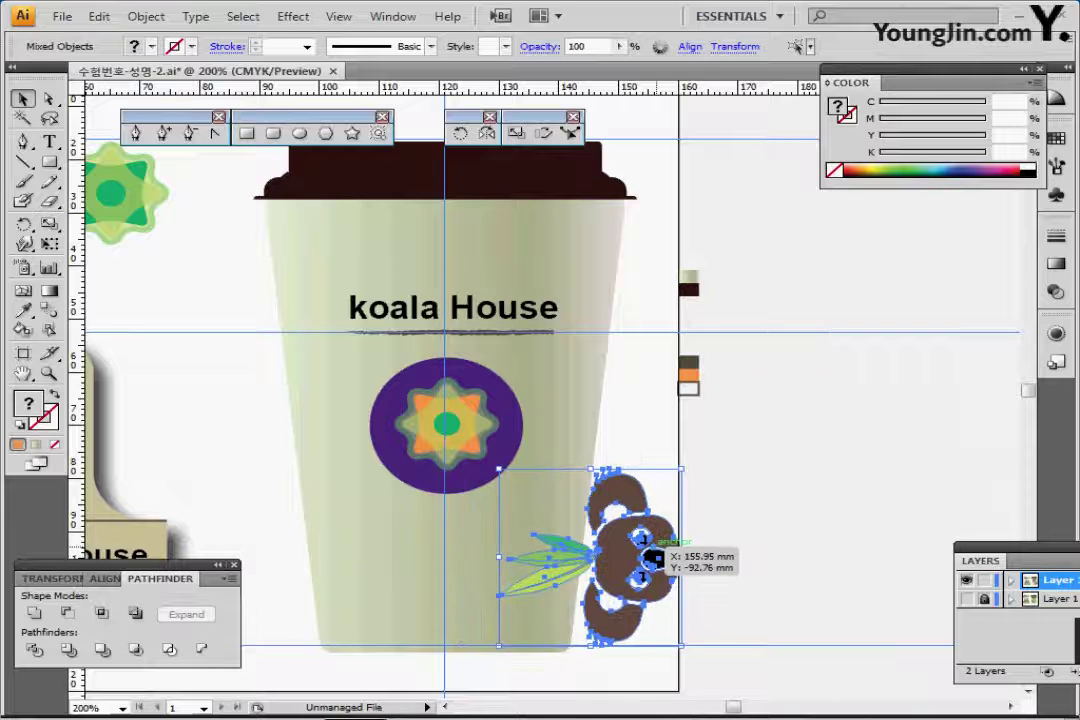
{"action": "left_click_drag", "start_coordinate": [681, 468], "coordinate": [703, 447]}
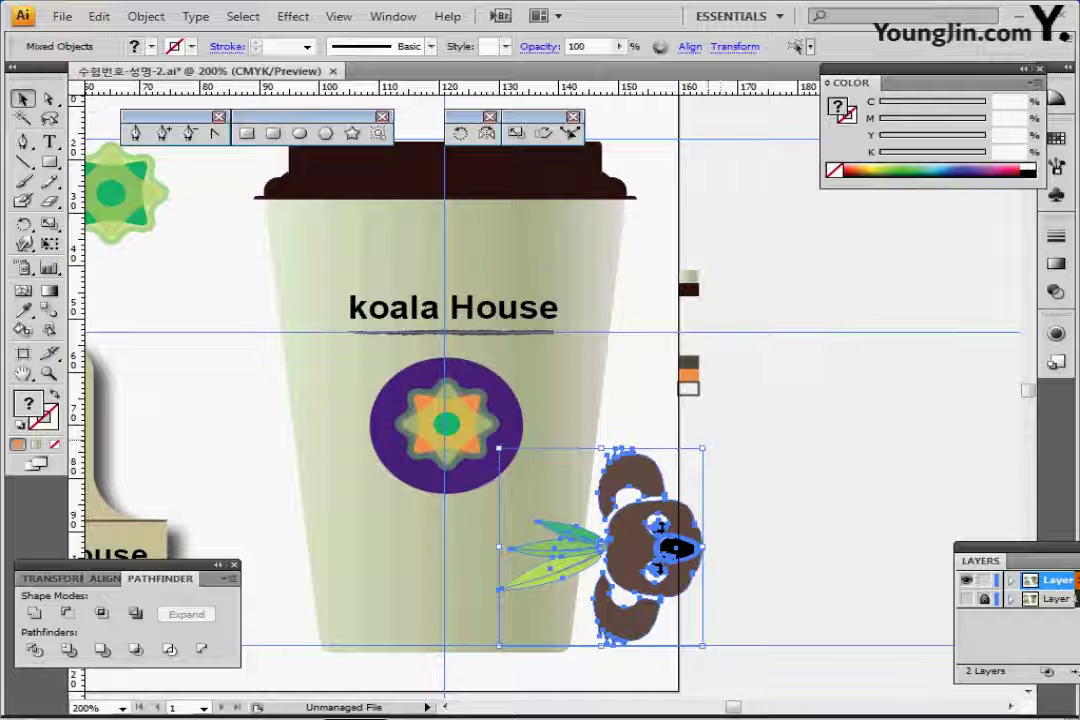
{"action": "mouse_move", "coordinate": [660, 547]}
{"action": "left_mouse_down"}
{"action": "mouse_move", "coordinate": [612, 548]}
{"action": "mouse_move", "coordinate": [652, 552]}
{"action": "left_mouse_up"}
- Paste a second koala, shrink it to under half size, tilt it clockwise, and place it at the cup's upper right edge
{"action": "key", "text": "ctrl+v"}
{"action": "left_click_drag", "start_coordinate": [568, 455], "coordinate": [580, 282]}
{"action": "left_click_drag", "start_coordinate": [684, 101], "coordinate": [564, 268]}
{"action": "left_click_drag", "start_coordinate": [470, 273], "coordinate": [606, 238]}
- Paste a third koala, shrink it to roughly two thirds, tilt it counterclockwise, and place it across the cup's lower left edge
{"action": "key", "text": "ctrl+v"}
{"action": "left_click_drag", "start_coordinate": [555, 408], "coordinate": [397, 444]}
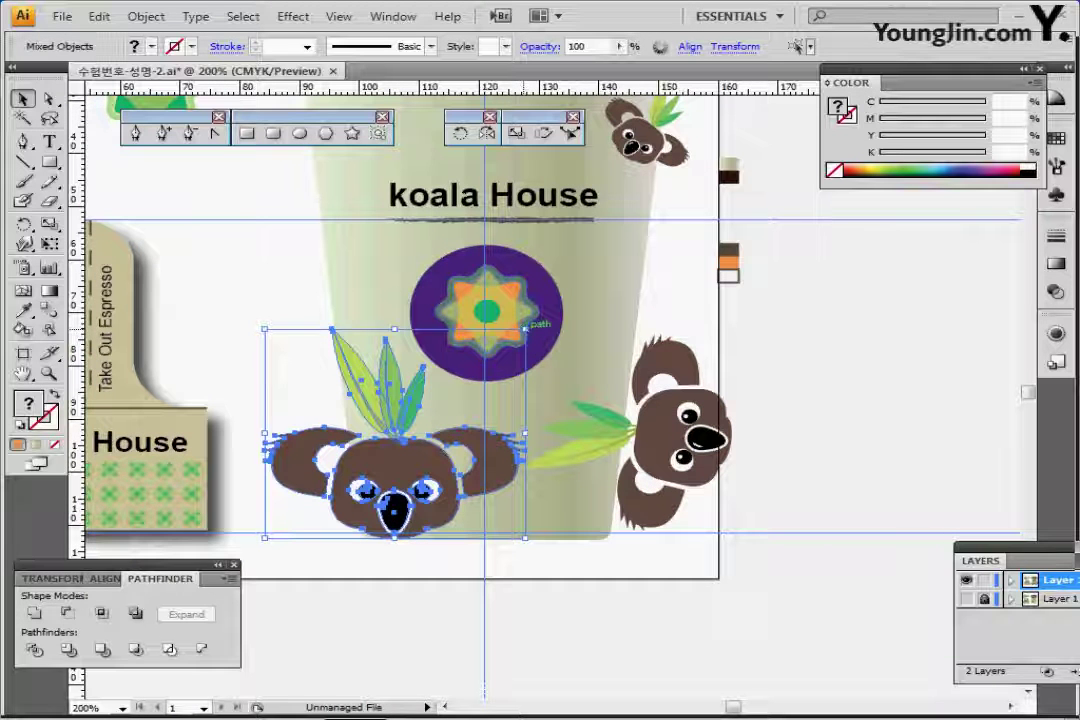
{"action": "left_click_drag", "start_coordinate": [525, 327], "coordinate": [456, 369]}
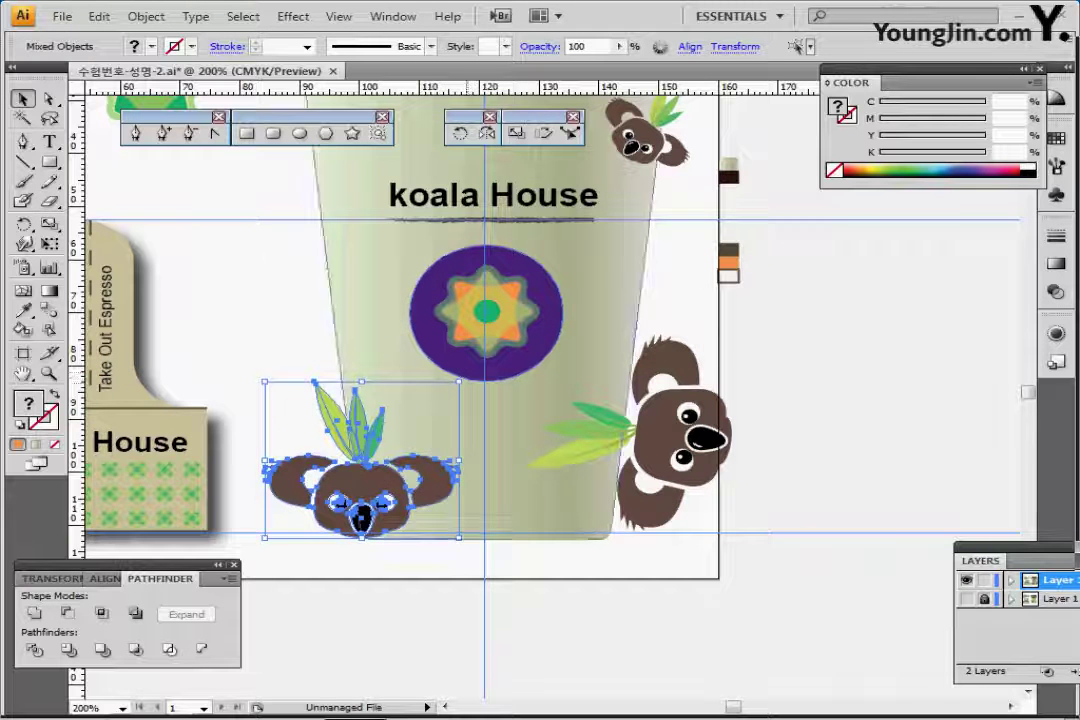
{"action": "left_click_drag", "start_coordinate": [250, 372], "coordinate": [338, 298]}
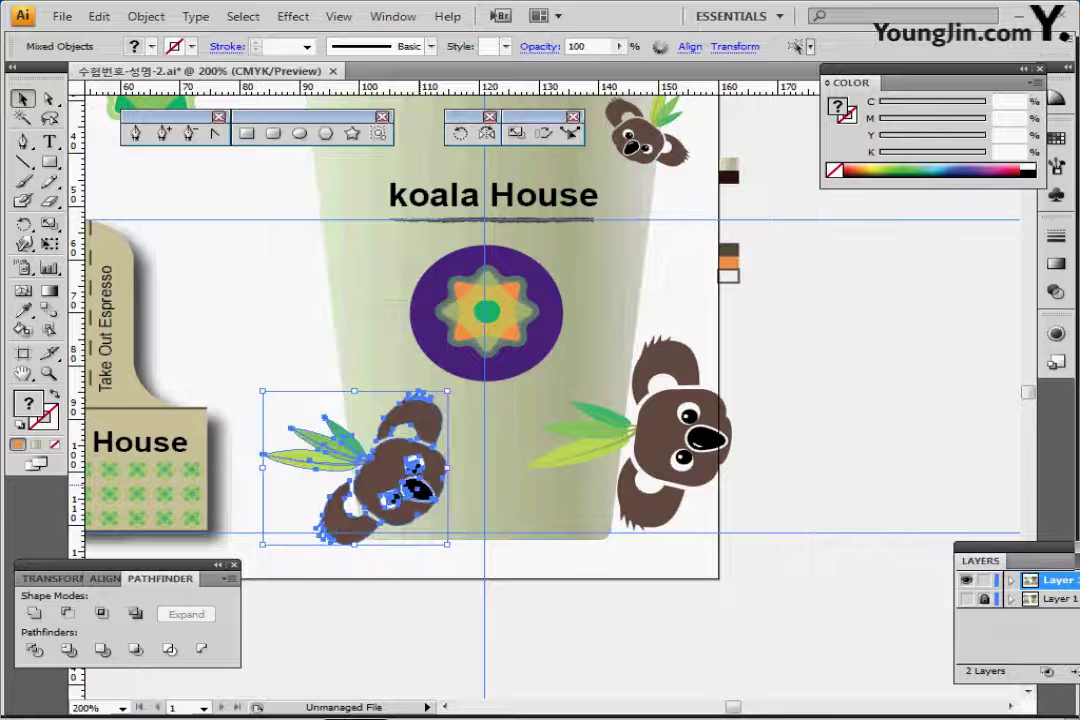
{"action": "left_click_drag", "start_coordinate": [425, 476], "coordinate": [414, 446]}
{"action": "left_click_drag", "start_coordinate": [450, 342], "coordinate": [460, 369]}
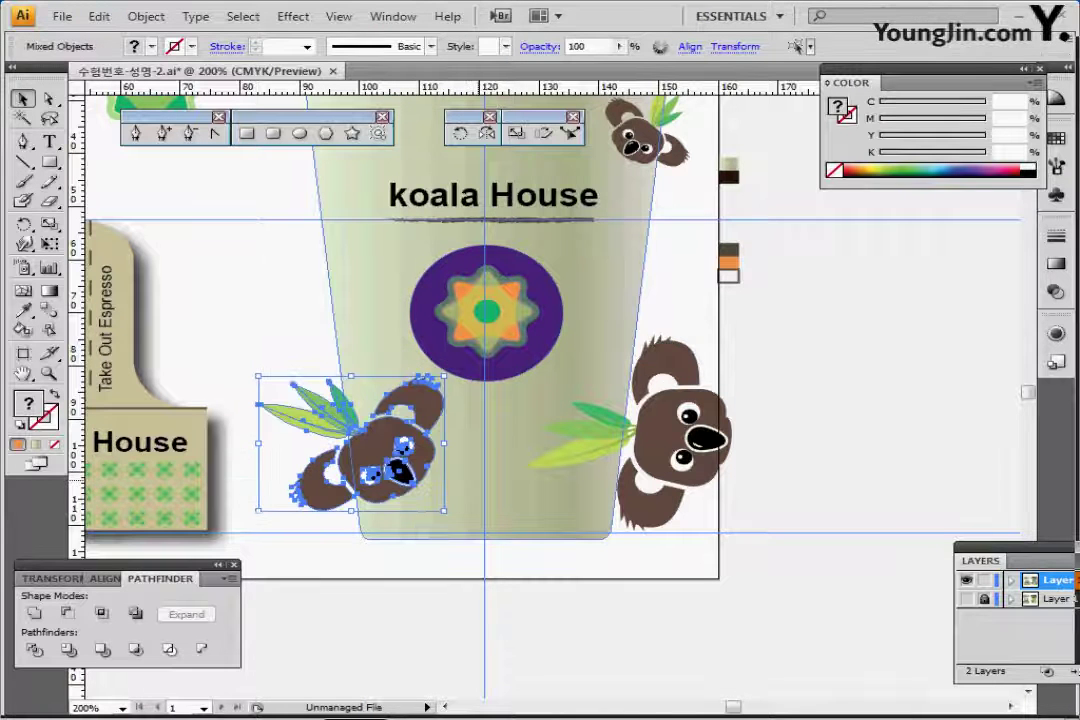
{"action": "left_click_drag", "start_coordinate": [413, 444], "coordinate": [427, 434]}
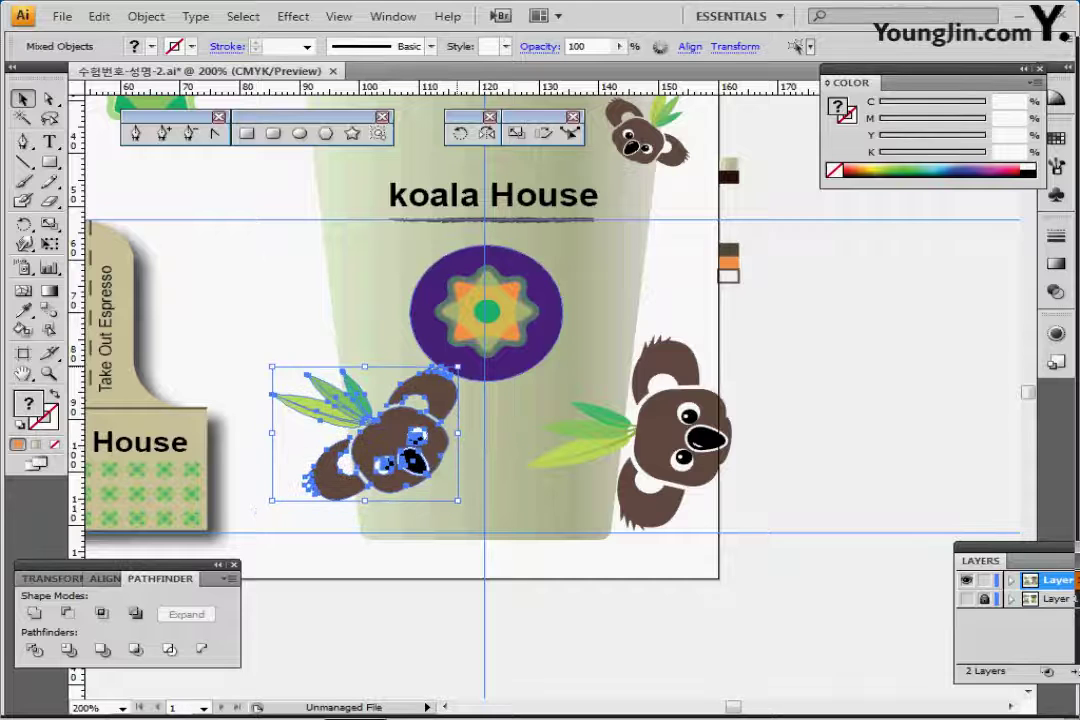
{"action": "left_click_drag", "start_coordinate": [458, 367], "coordinate": [463, 392]}
{"action": "left_click_drag", "start_coordinate": [395, 439], "coordinate": [411, 429]}
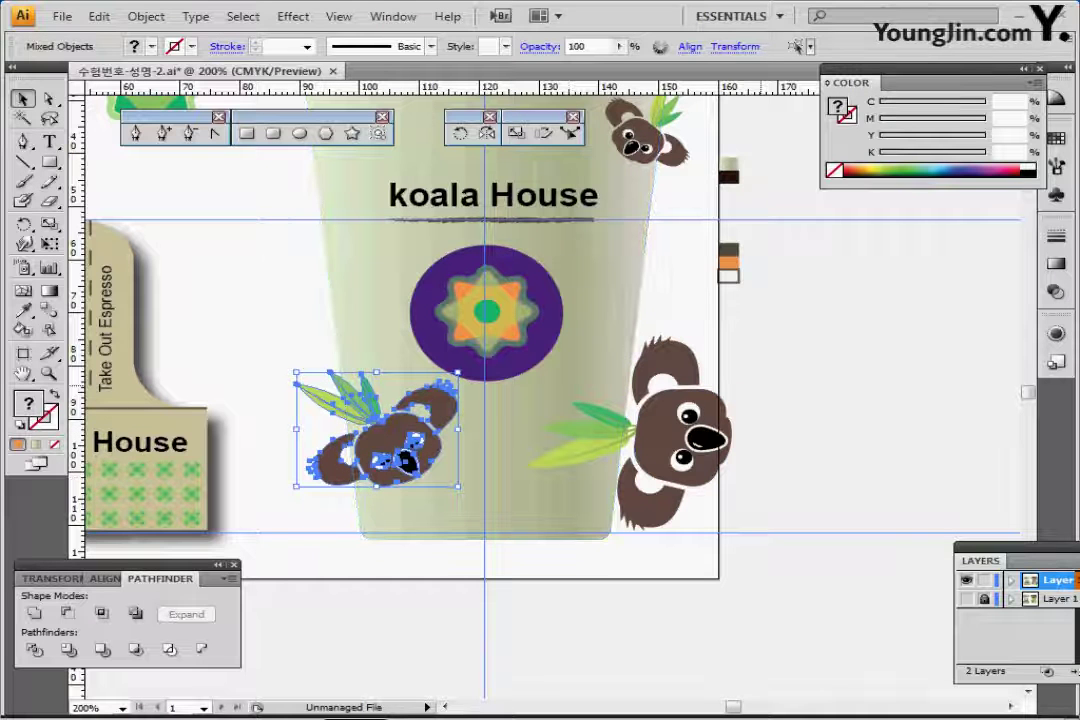
{"action": "left_click", "coordinate": [709, 337]}
- Duplicate the cup body in place and bring the copy in front of the lettering, emblem and koalas
{"action": "left_click_drag", "start_coordinate": [709, 337], "coordinate": [705, 390]}
{"action": "left_click", "coordinate": [600, 316]}
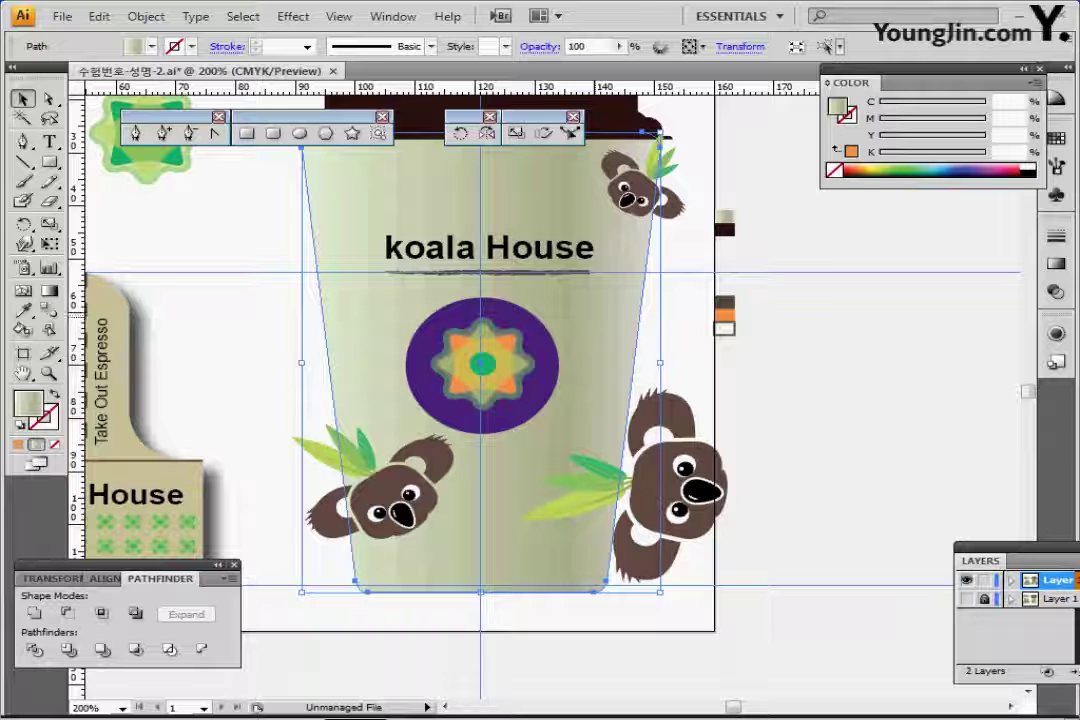
{"action": "key", "text": "ctrl+c"}
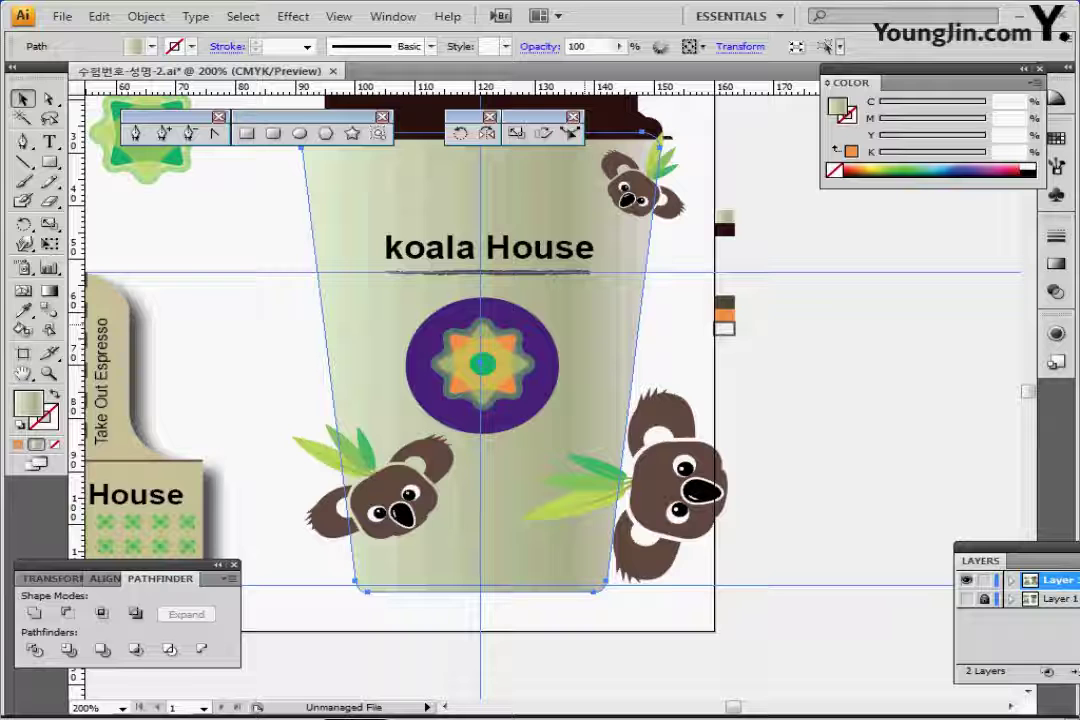
{"action": "key", "text": "ctrl+shift+bracketright"}
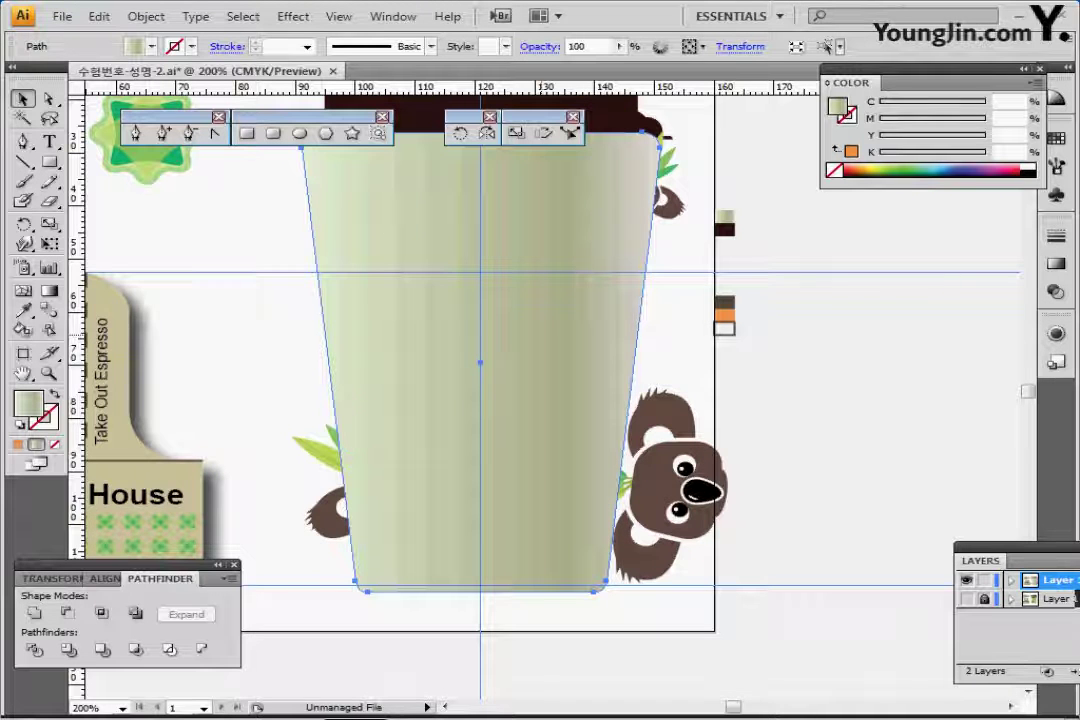
- Try to clip the three koalas to the cup body with a clipping mask, selecting them in Outline view
{"action": "key", "text": "ctrl+y"}
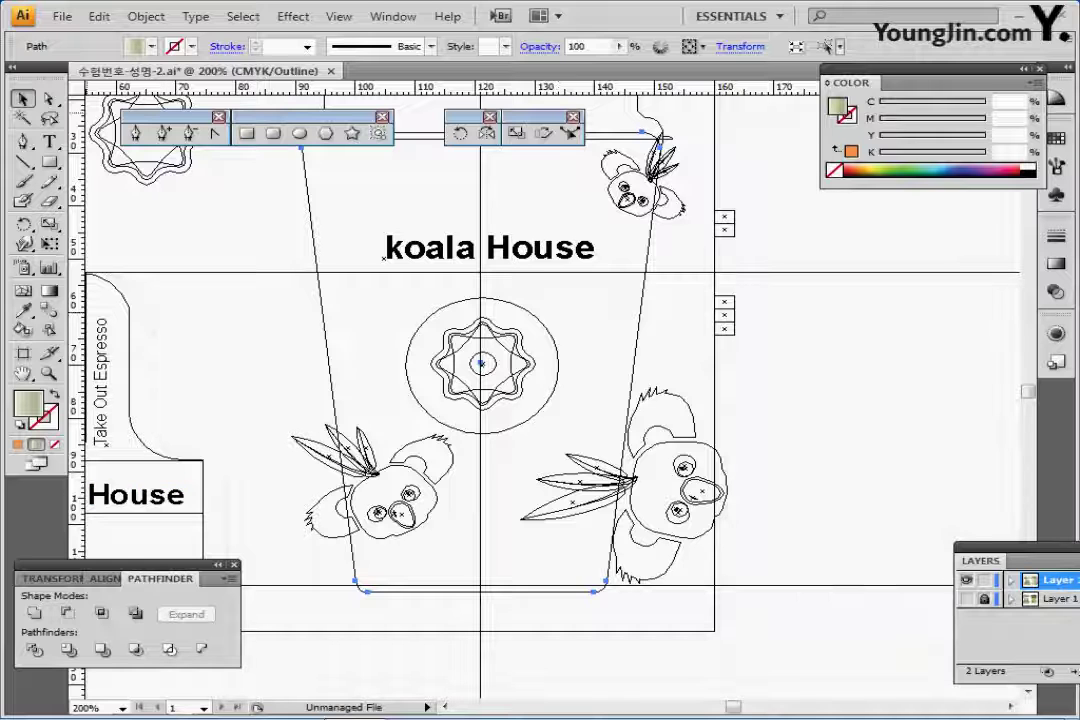
{"action": "left_click_drag", "start_coordinate": [350, 413], "coordinate": [422, 537]}
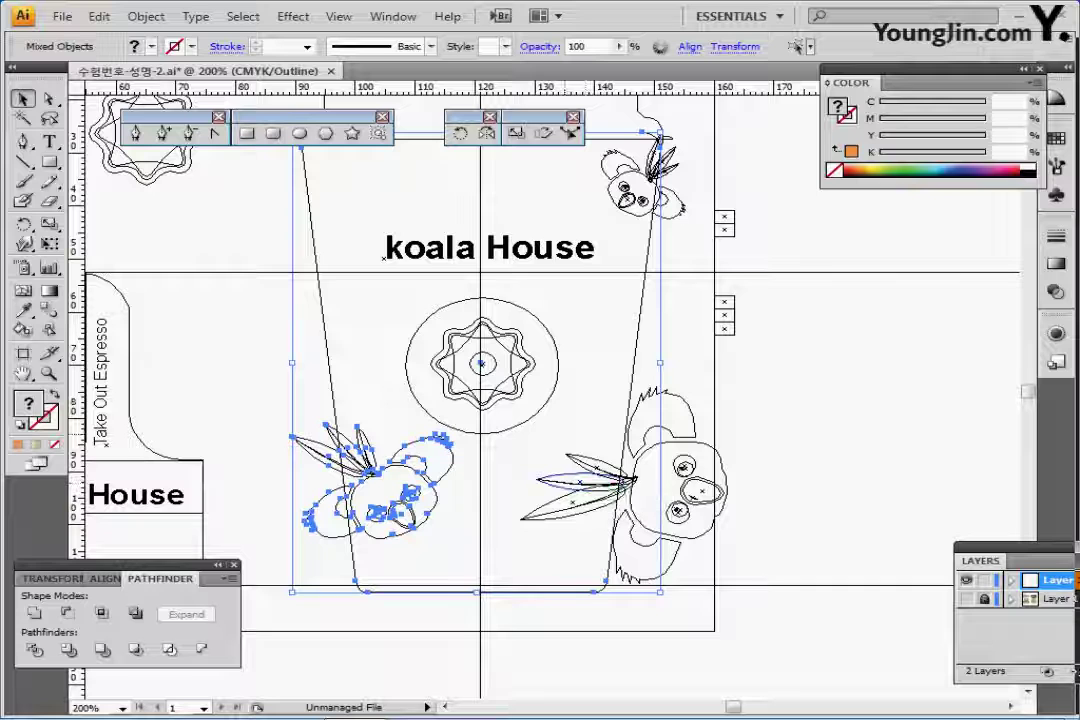
{"action": "left_click", "coordinate": [569, 475], "text": "shift"}
{"action": "left_click_drag", "start_coordinate": [710, 412], "coordinate": [667, 559]}
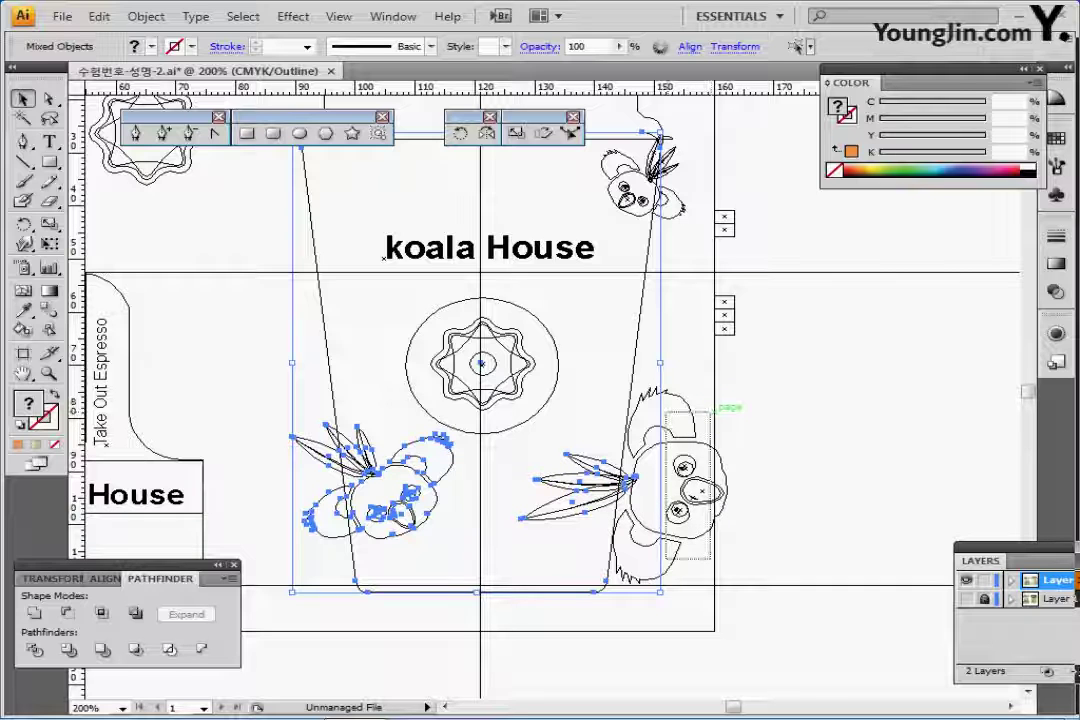
{"action": "left_click", "coordinate": [705, 420], "text": "shift"}
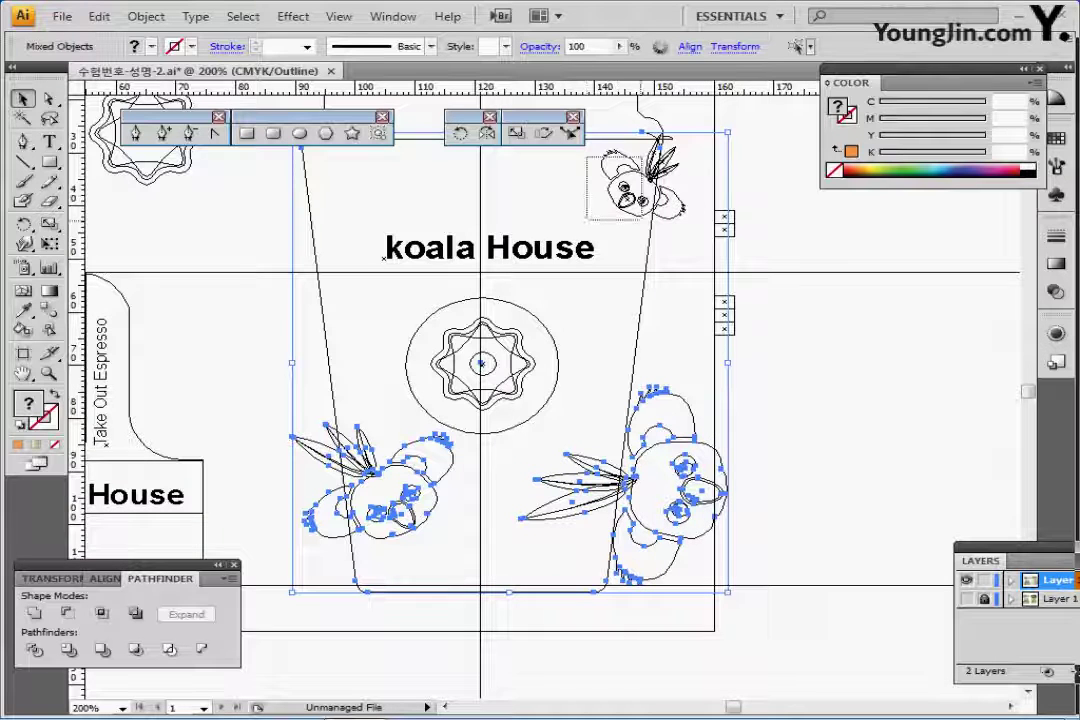
{"action": "left_click", "coordinate": [625, 190], "text": "shift"}
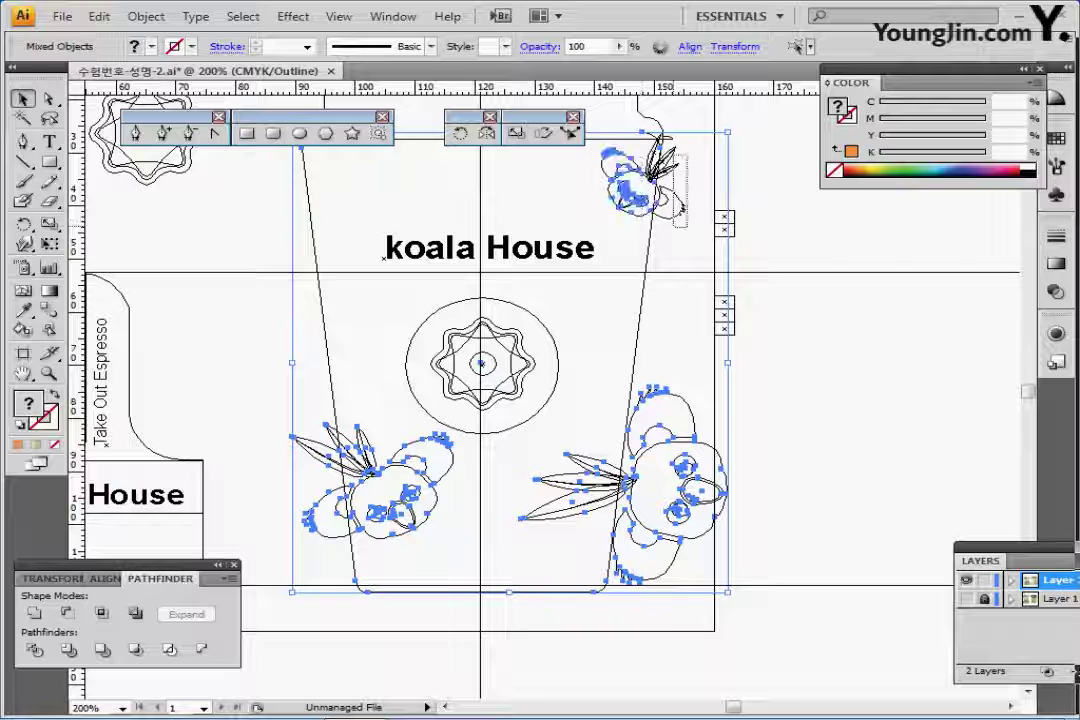
{"action": "left_click_drag", "start_coordinate": [674, 227], "coordinate": [672, 228]}
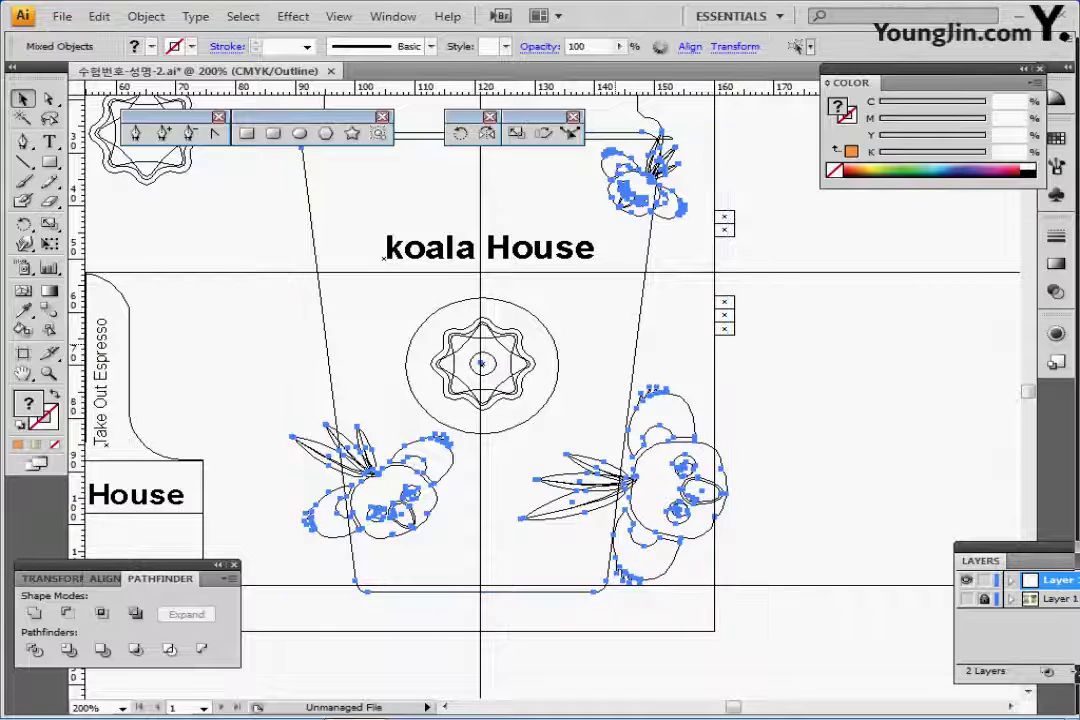
{"action": "key", "text": "ctrl+y"}
{"action": "right_click", "coordinate": [503, 291]}
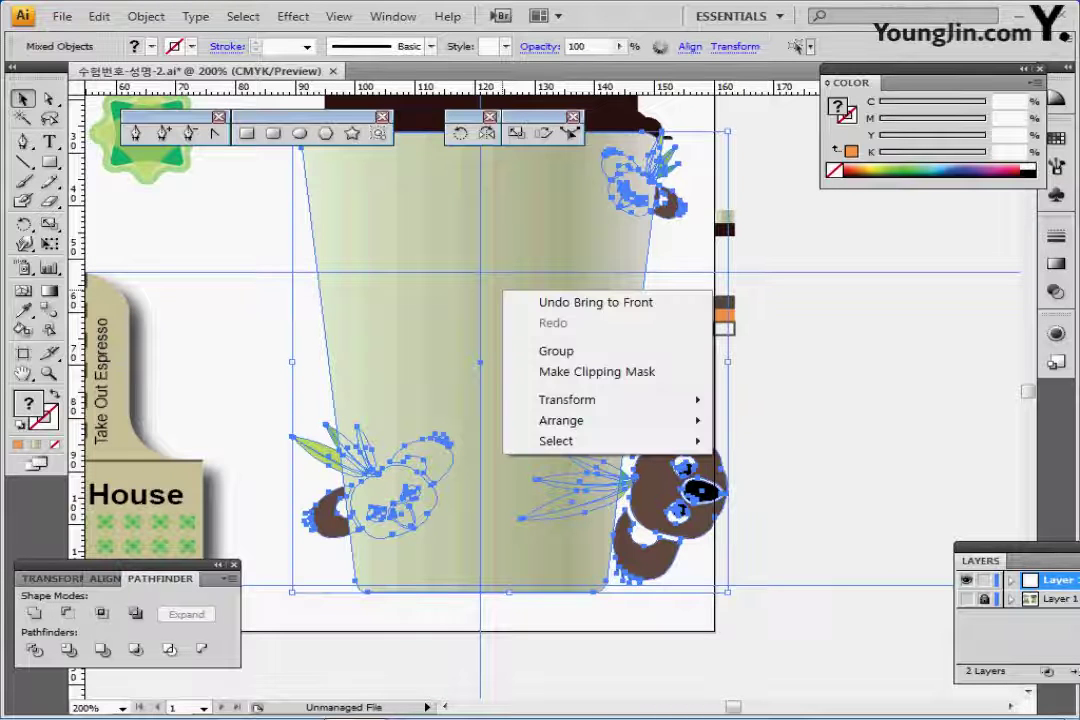
{"action": "left_click", "coordinate": [597, 371]}
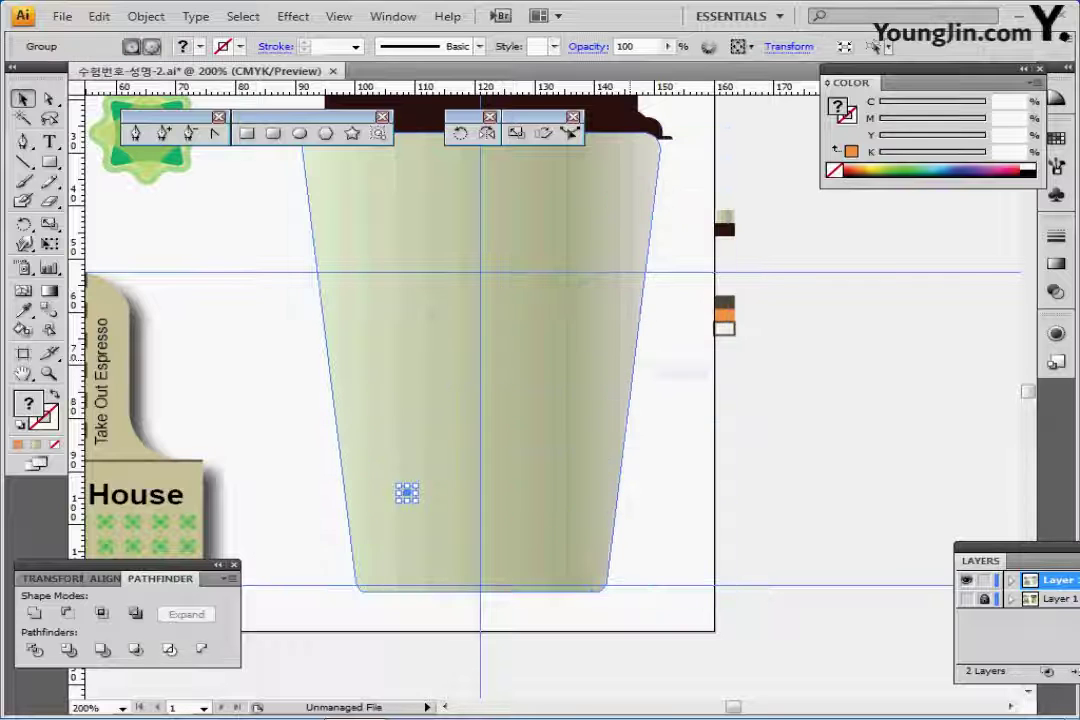
{"action": "key", "text": "ctrl+z"}
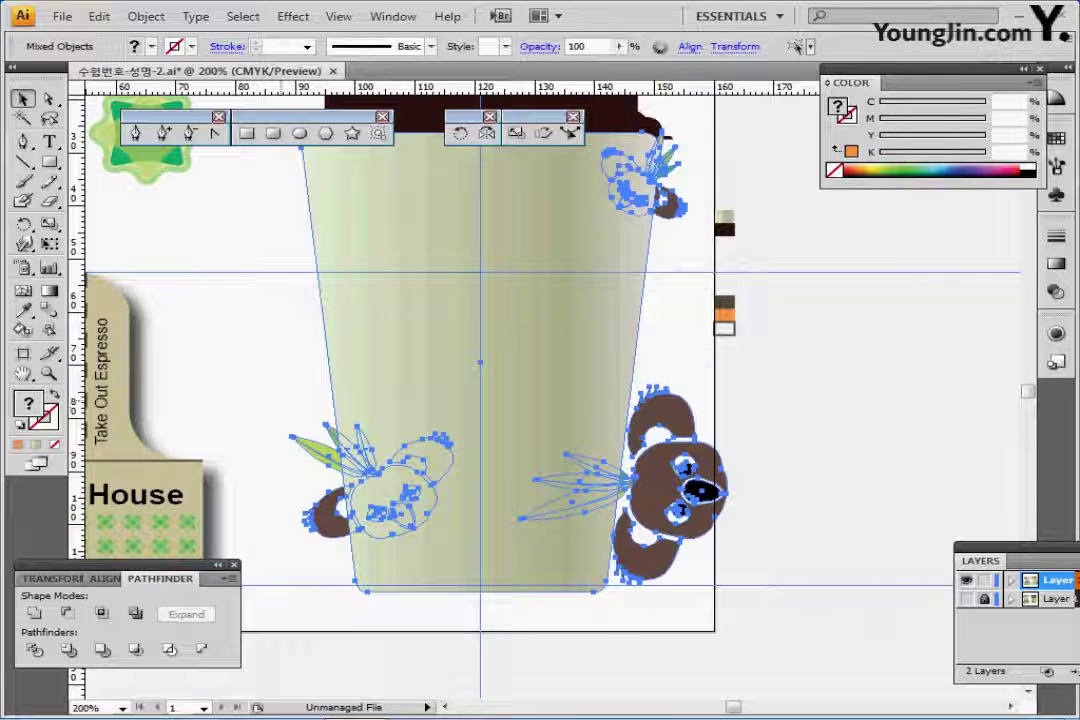
- Try to clip the cup's lettering, emblem and koalas to the front cup body shape with a clipping mask
{"action": "left_click", "coordinate": [790, 500]}
{"action": "left_click", "coordinate": [545, 380]}
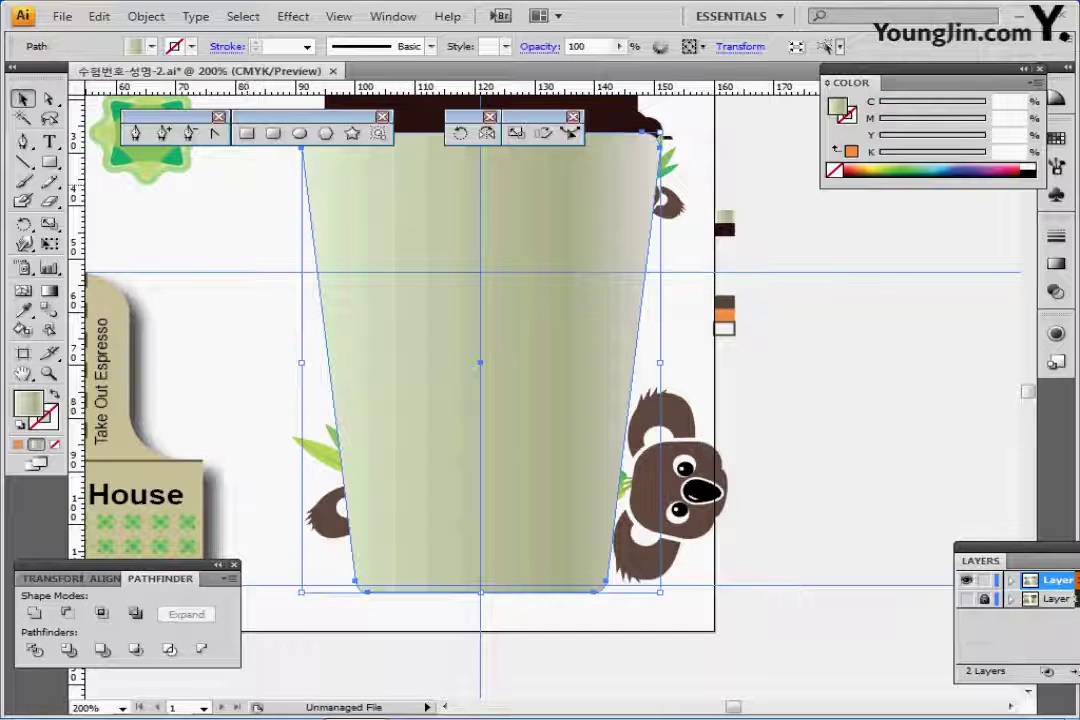
{"action": "key", "text": "ctrl+a"}
{"action": "scroll", "coordinate": [540, 380], "scroll_direction": "up", "scroll_amount": 2}
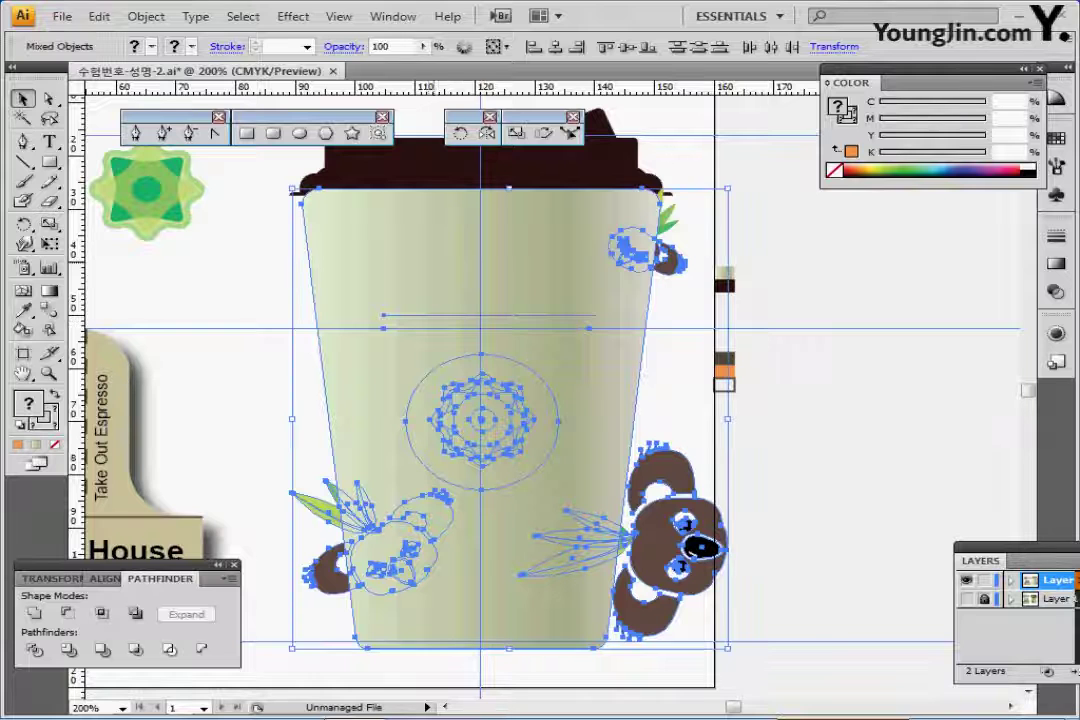
{"action": "right_click", "coordinate": [432, 264]}
{"action": "left_click", "coordinate": [522, 345]}
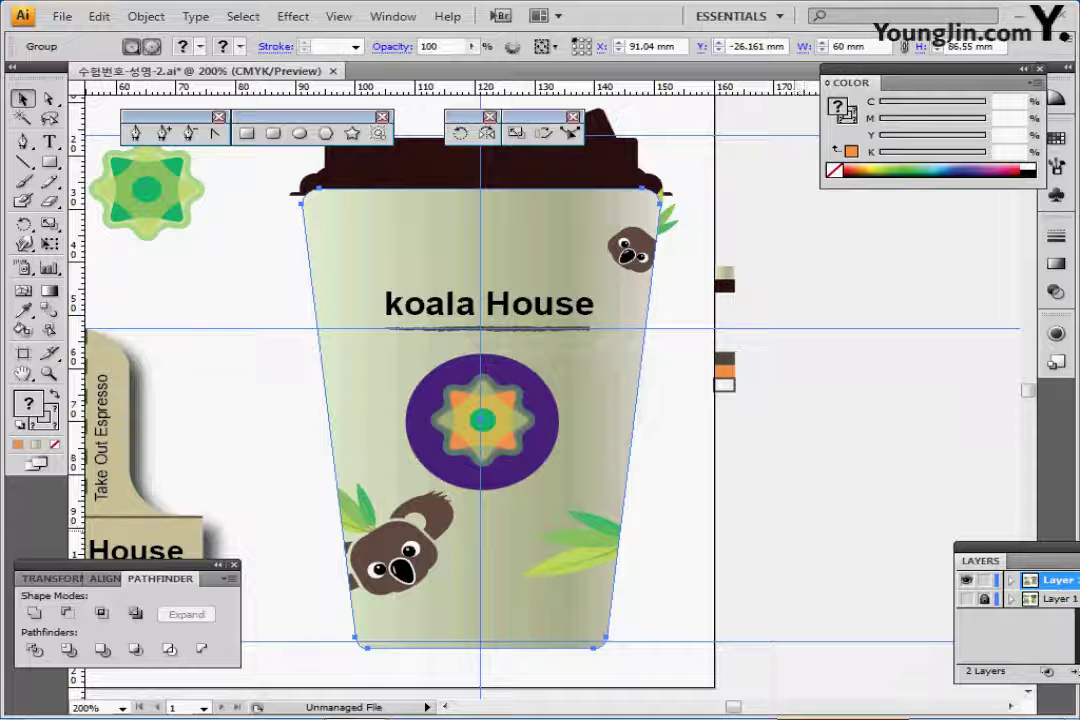
{"action": "key", "text": "ctrl+z"}
{"action": "left_click", "coordinate": [779, 266]}
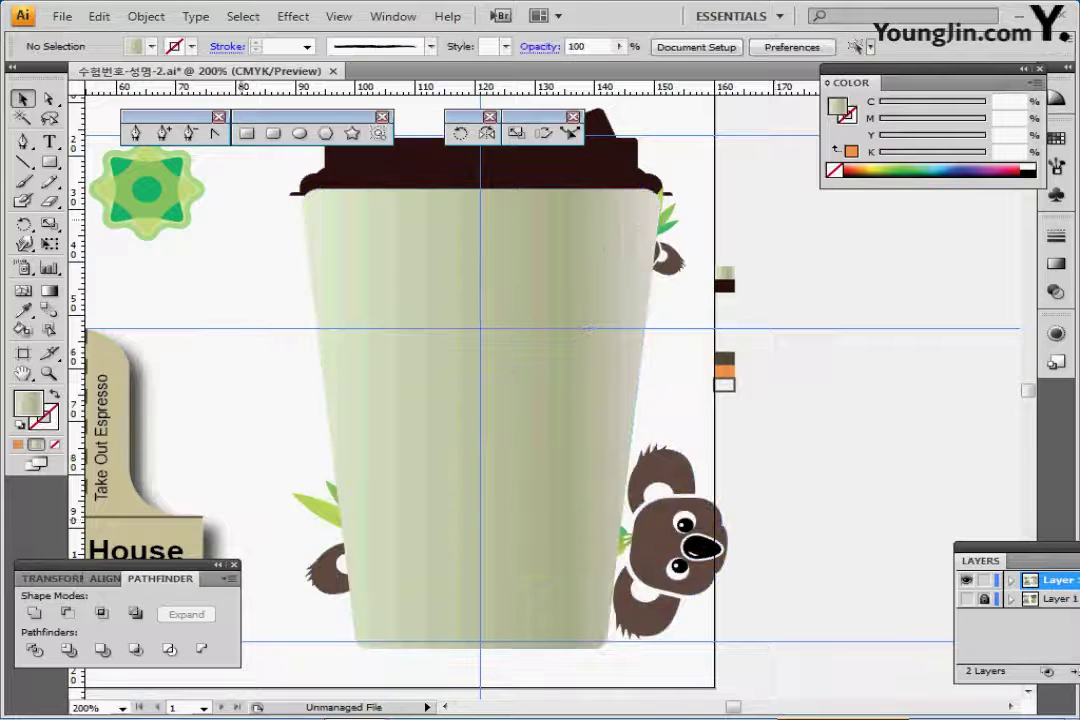
- Select the cup bodies with all the koalas, lettering, underline and emblem, and make a clipping mask from the front cup shape
{"action": "left_click_drag", "start_coordinate": [240, 219], "coordinate": [709, 630]}
{"action": "key", "text": "ctrl+a"}
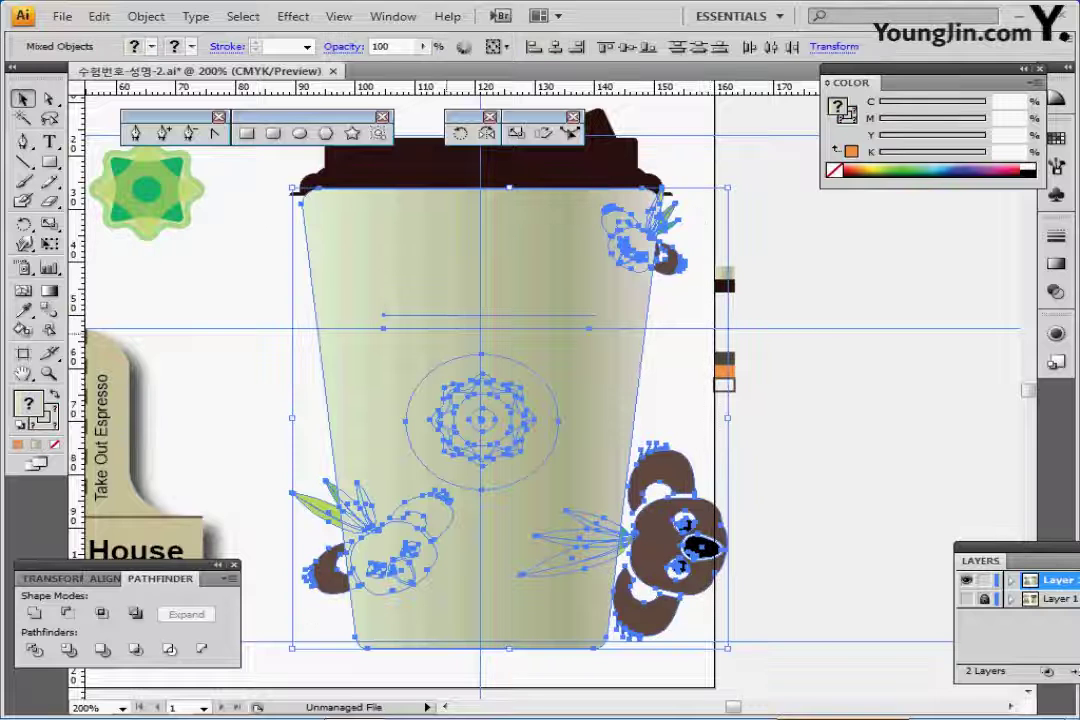
{"action": "right_click", "coordinate": [443, 331]}
{"action": "left_click", "coordinate": [535, 411]}
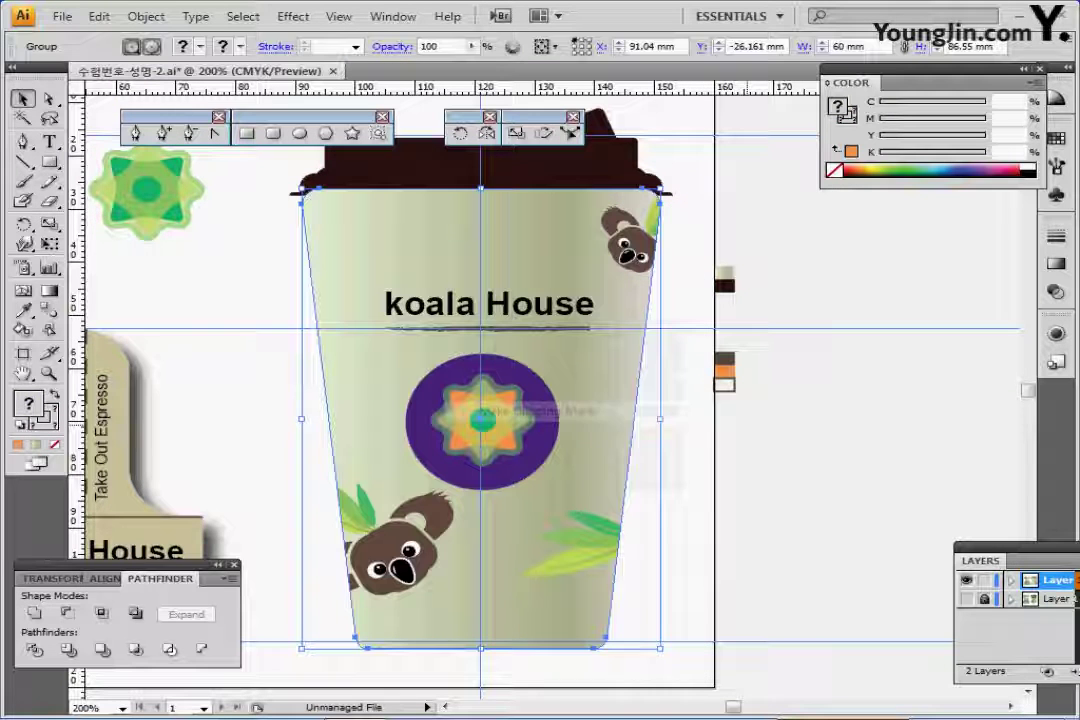
{"action": "left_click", "coordinate": [650, 505]}
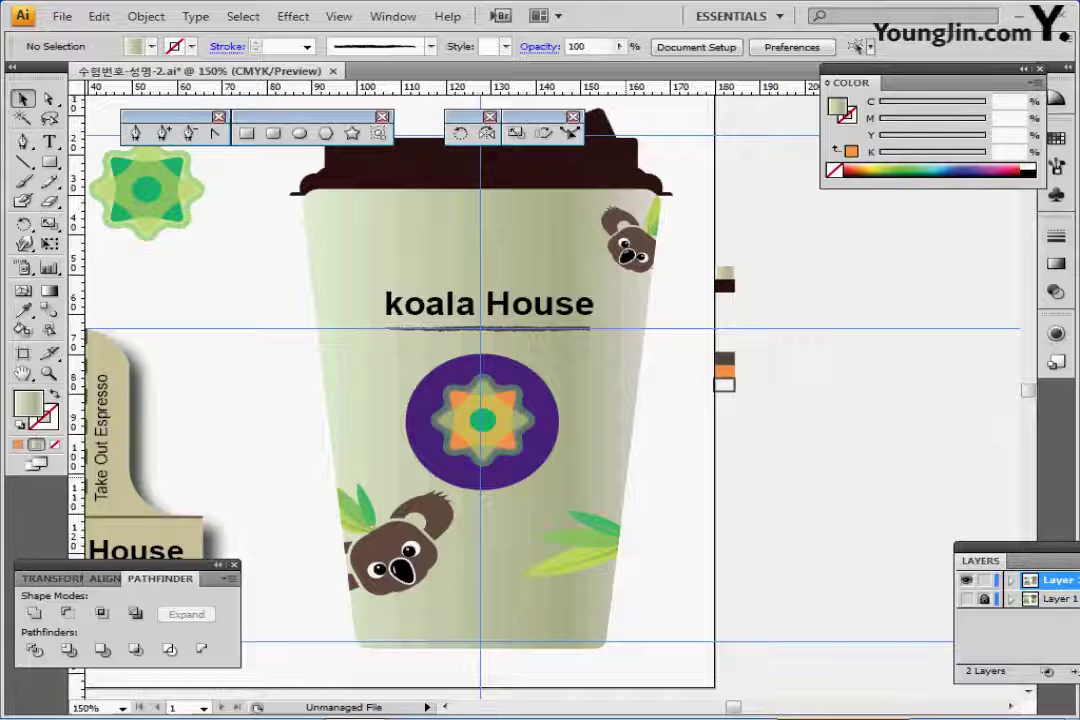
{"action": "key", "text": "ctrl+minus"}
{"action": "left_click", "coordinate": [299, 133]}
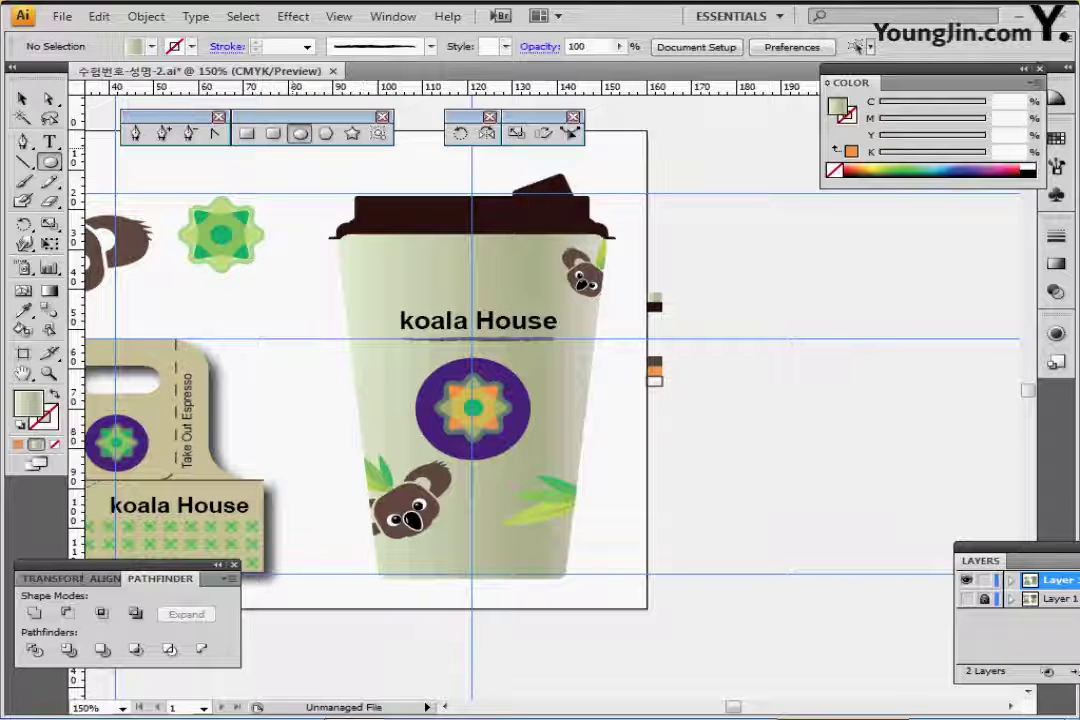
{"action": "left_click", "coordinate": [504, 216]}
{"action": "left_click", "coordinate": [625, 375]}
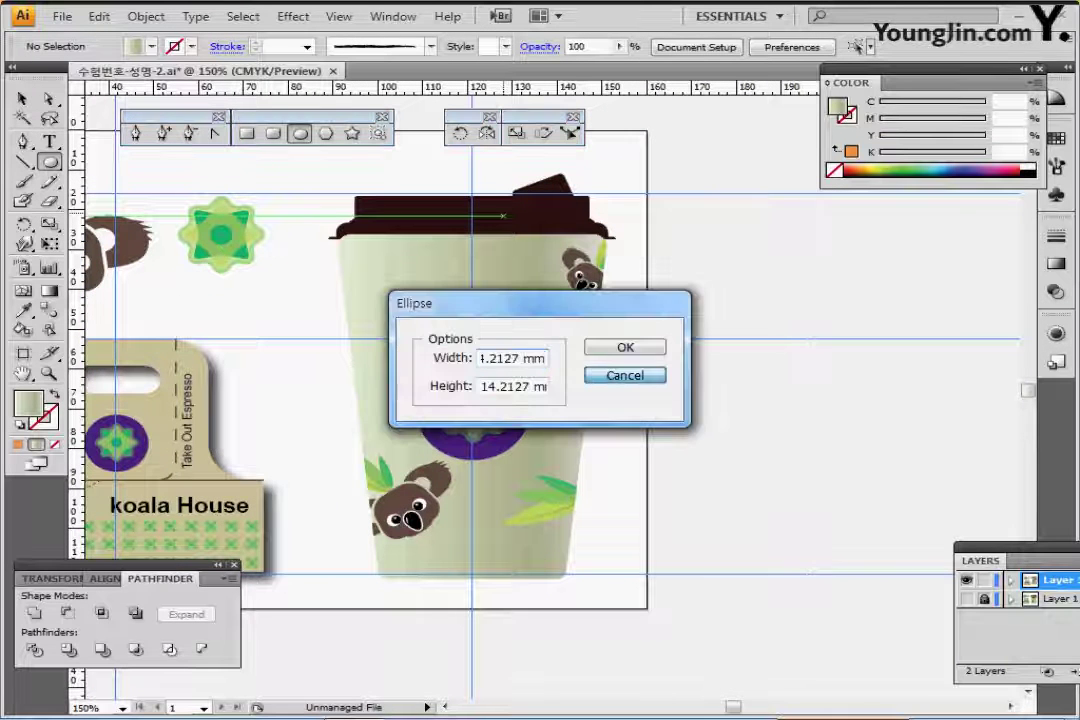
{"action": "left_click", "coordinate": [551, 212], "text": "ctrl"}
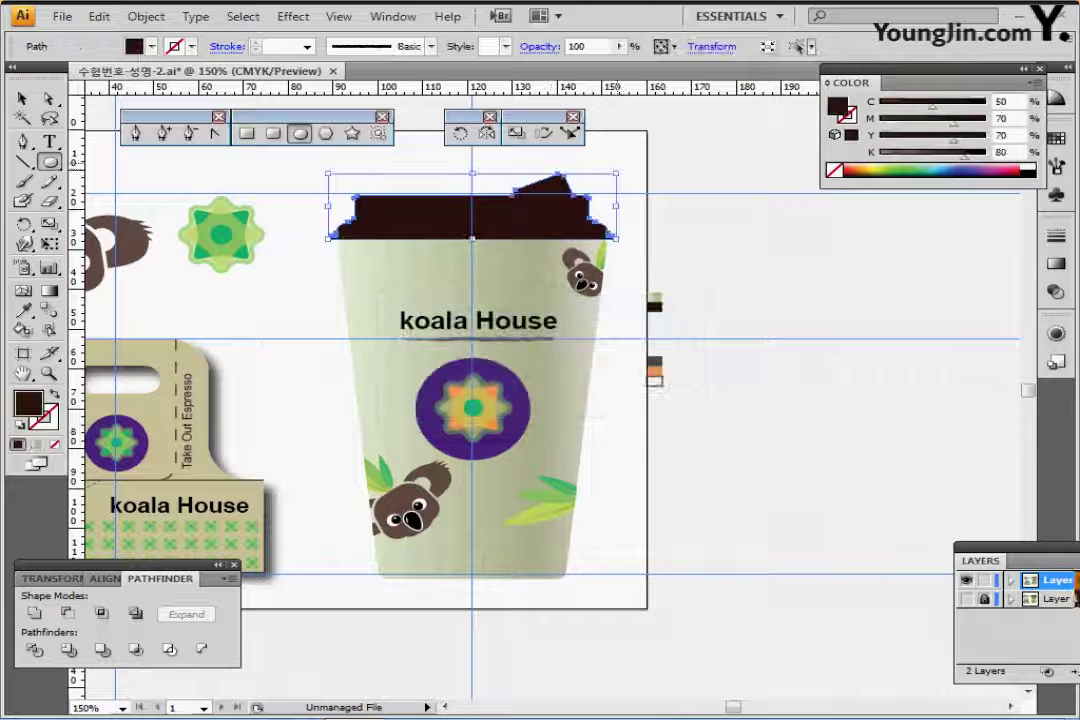
{"action": "key", "text": "ctrl+shift+a"}
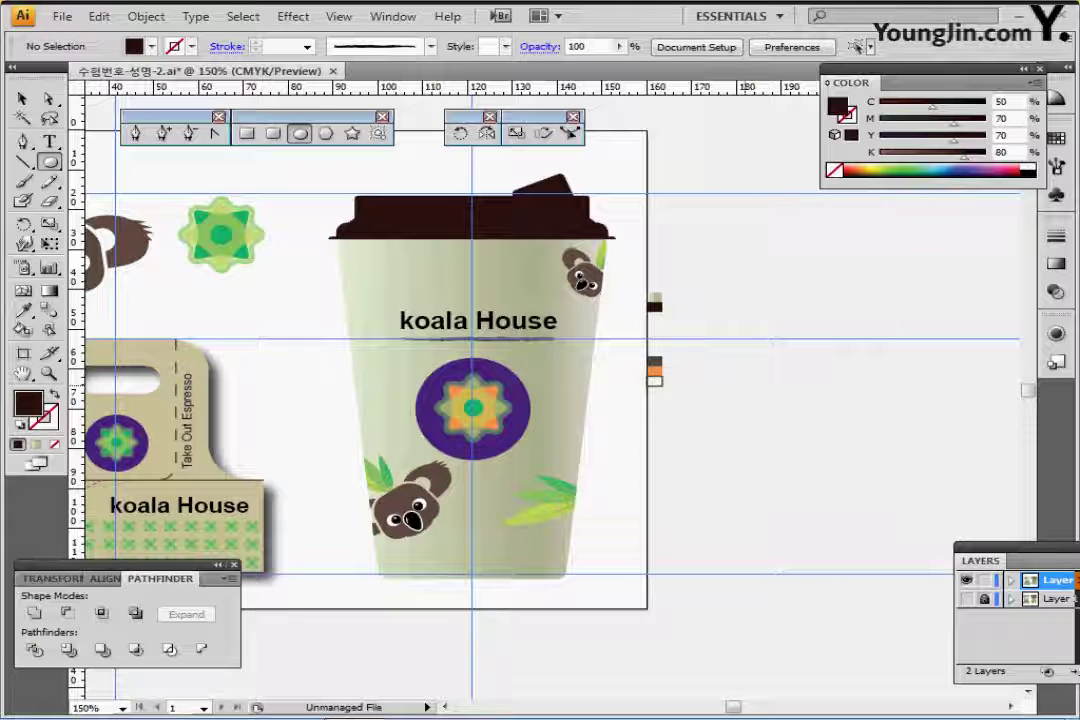
- Save the document and hide the guides to show the finished artwork
{"action": "left_click_drag", "start_coordinate": [619, 503], "coordinate": [801, 485]}
{"action": "key", "text": "ctrl+s"}
{"action": "left_click_drag", "start_coordinate": [623, 432], "coordinate": [665, 440]}
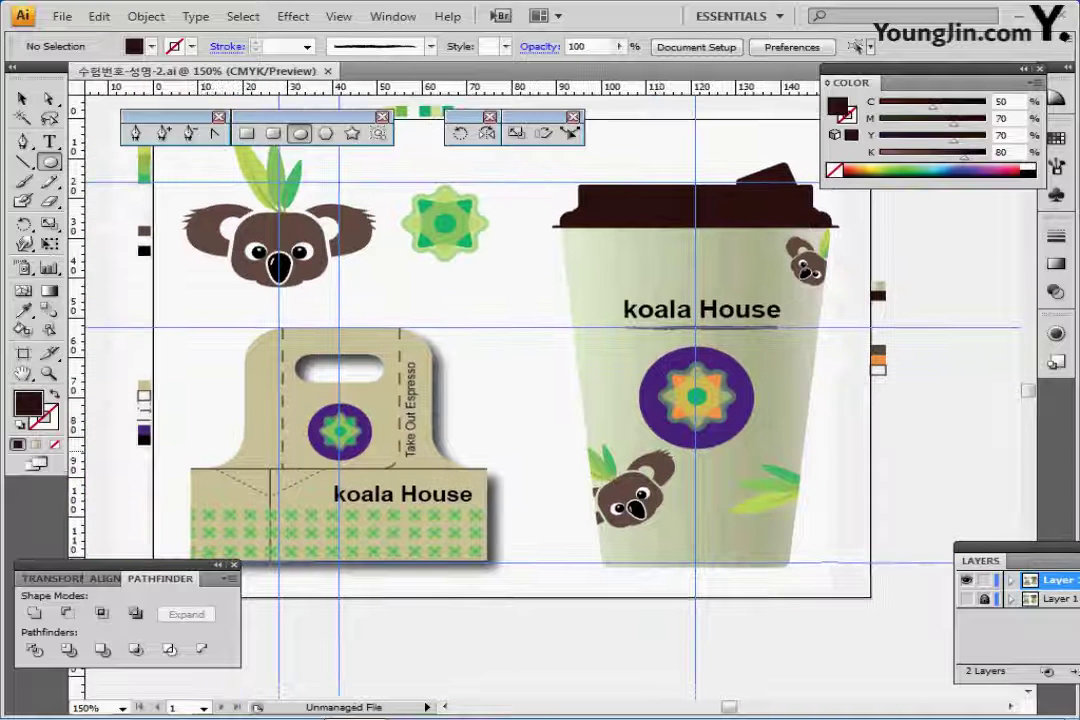
{"action": "key", "text": "ctrl+;"}
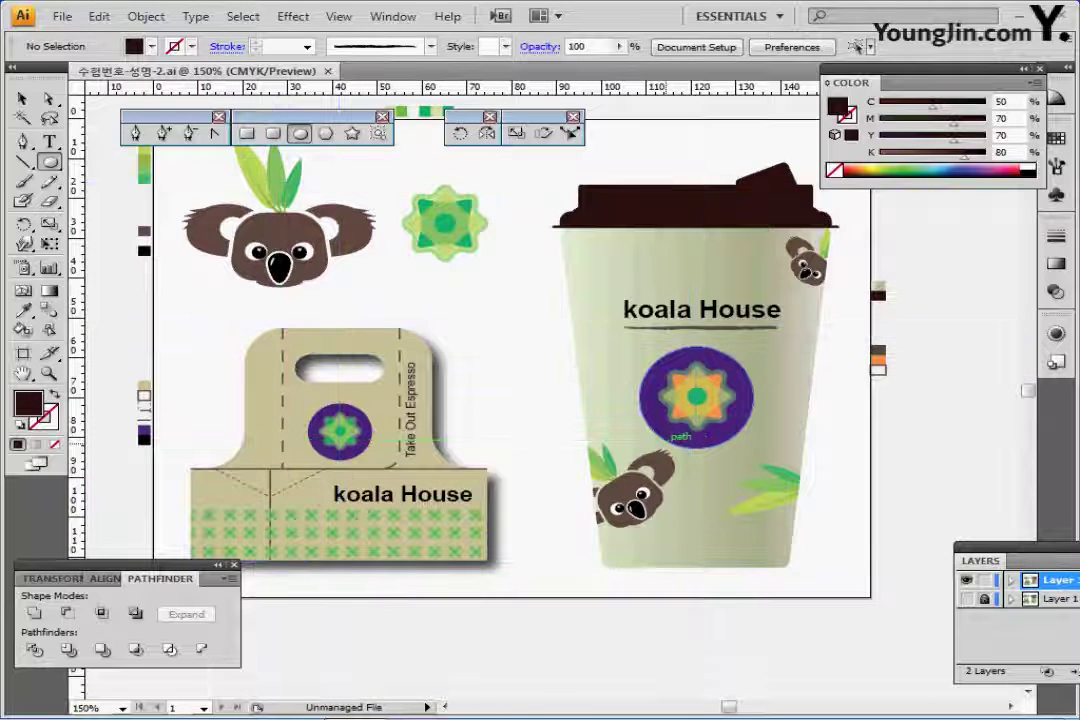